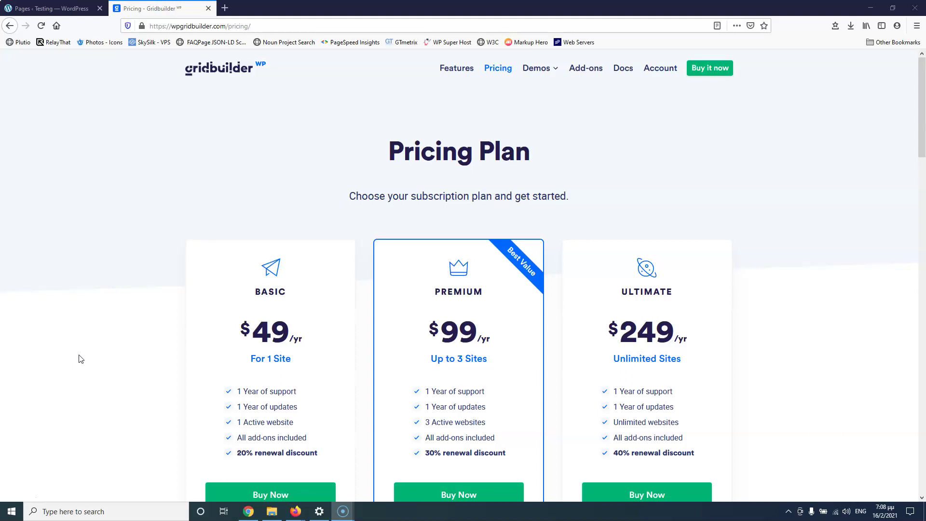
Examine the Gridbuilder pricing page's layout, including the three plan cards, the billing notes and the money-back guarantee
{"action": "scroll", "coordinate": [72, 357], "scroll_direction": "down", "scroll_amount": 10}
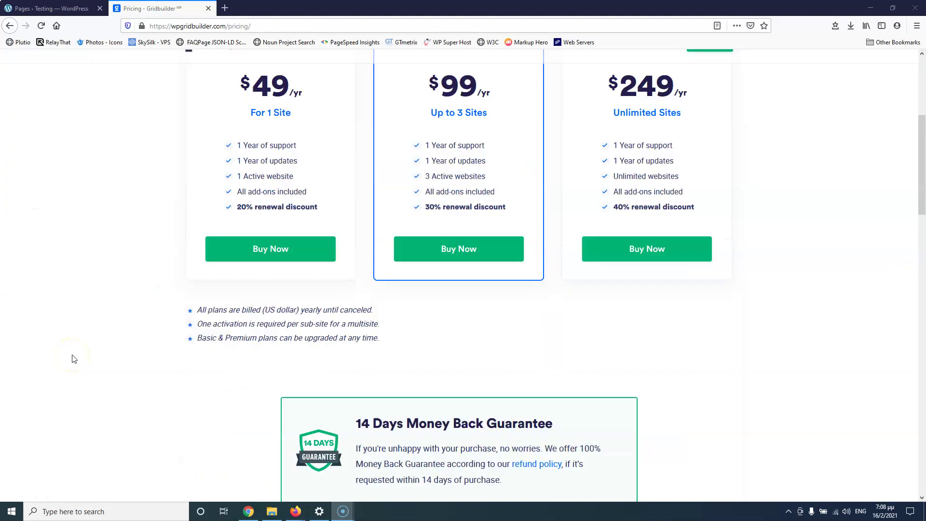
{"action": "scroll", "coordinate": [72, 358], "scroll_direction": "up", "scroll_amount": 12}
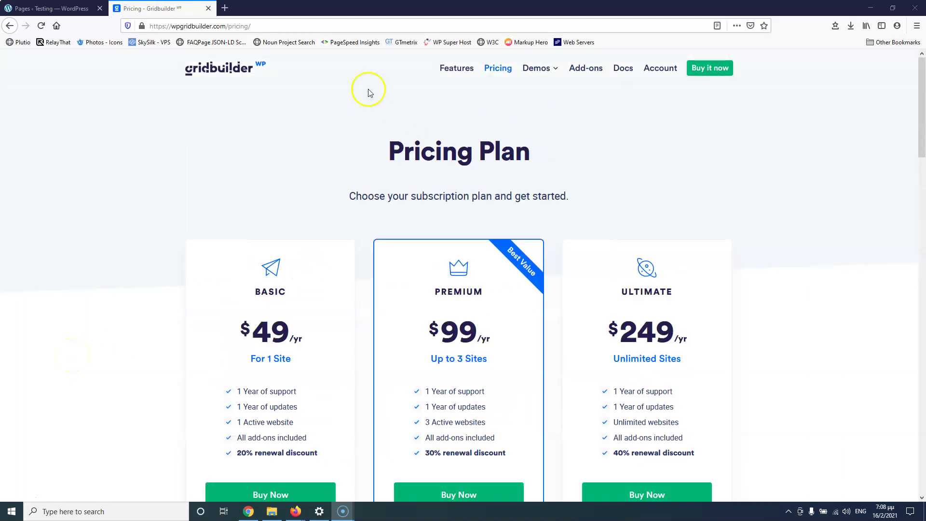
{"action": "scroll", "coordinate": [131, 255], "scroll_direction": "down", "scroll_amount": 3}
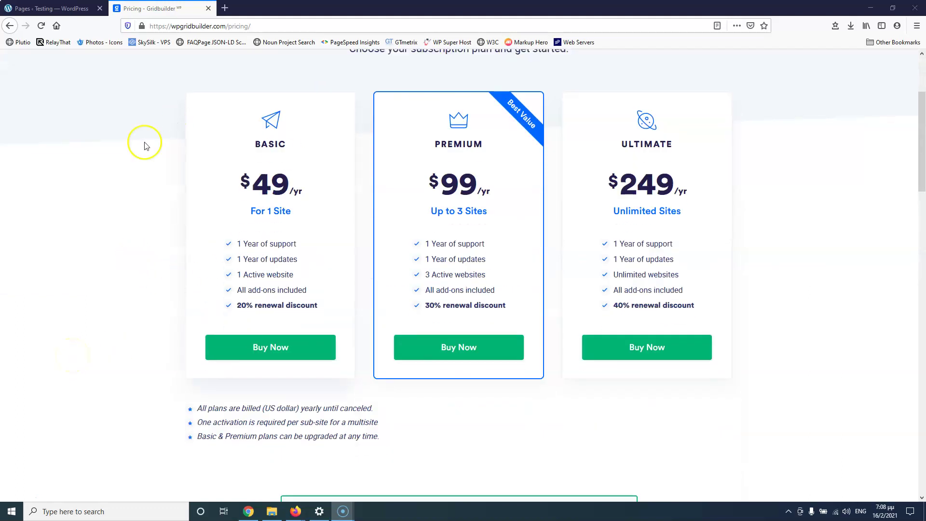
{"action": "scroll", "coordinate": [244, 176], "scroll_direction": "up", "scroll_amount": 2}
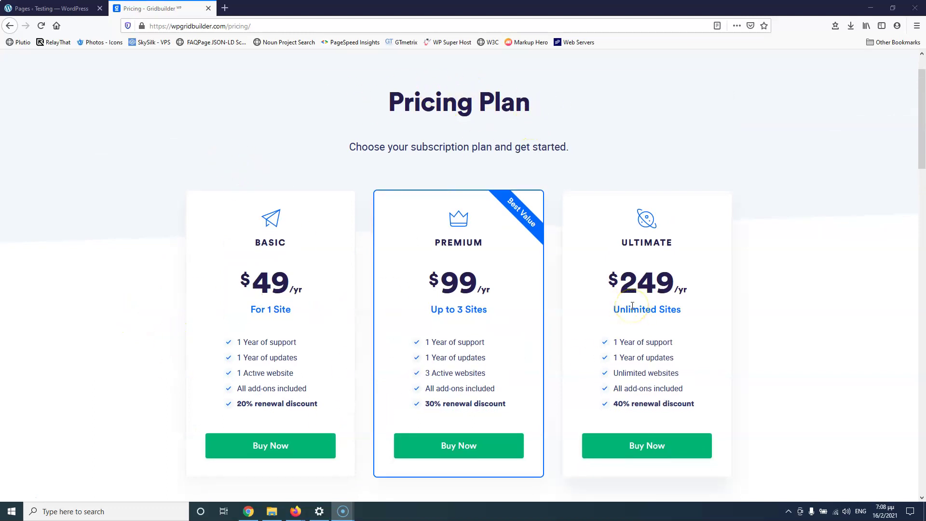
{"action": "scroll", "coordinate": [482, 328], "scroll_direction": "down", "scroll_amount": 4}
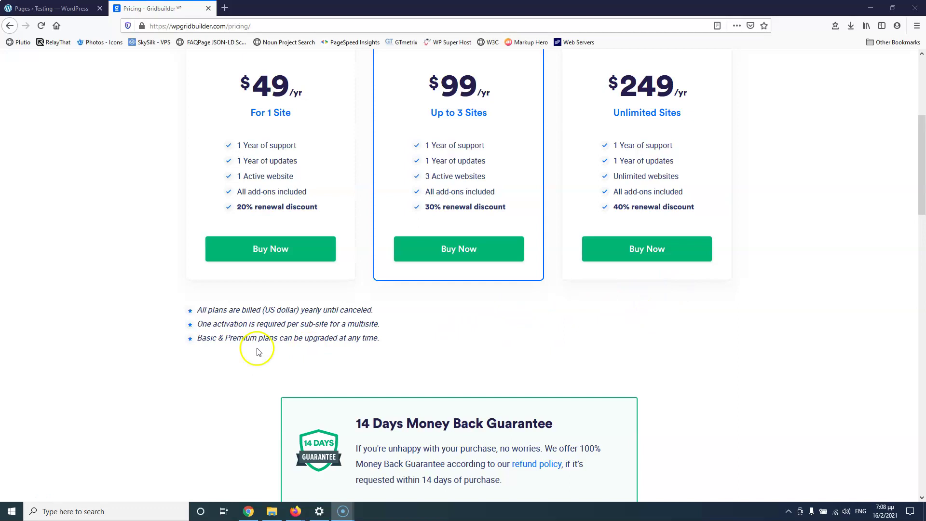
{"action": "scroll", "coordinate": [202, 299], "scroll_direction": "down", "scroll_amount": 1}
{"action": "scroll", "coordinate": [289, 309], "scroll_direction": "down", "scroll_amount": 2}
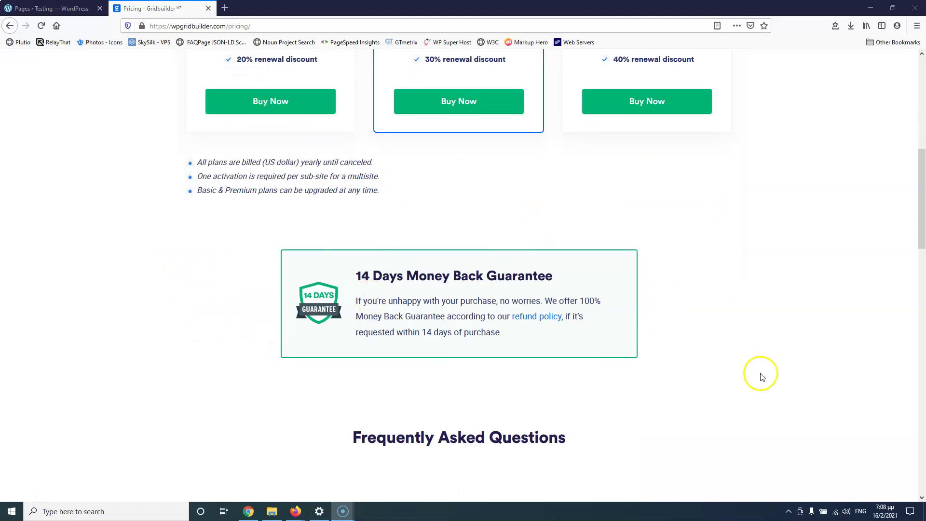
{"action": "scroll", "coordinate": [382, 397], "scroll_direction": "down", "scroll_amount": 4}
{"action": "scroll", "coordinate": [413, 405], "scroll_direction": "up", "scroll_amount": 7}
{"action": "scroll", "coordinate": [412, 405], "scroll_direction": "up", "scroll_amount": 5}
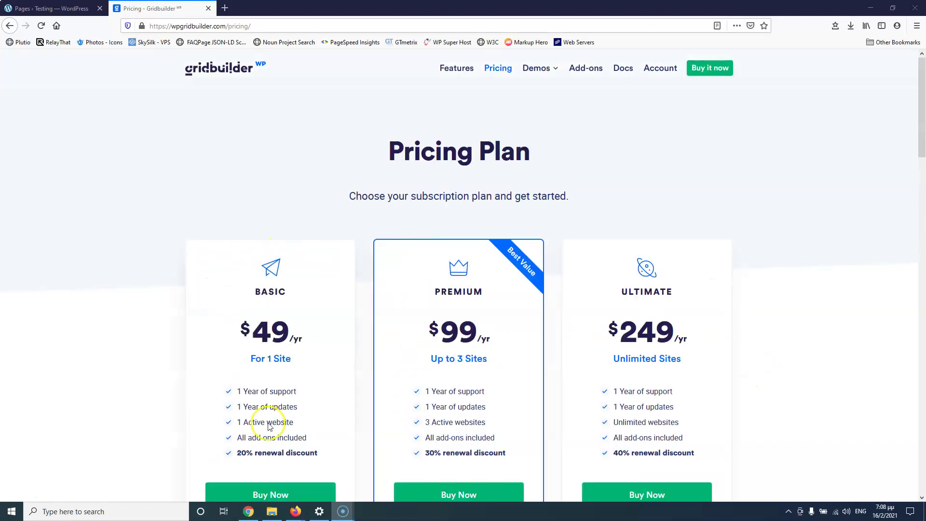
{"action": "scroll", "coordinate": [515, 295], "scroll_direction": "down", "scroll_amount": 2}
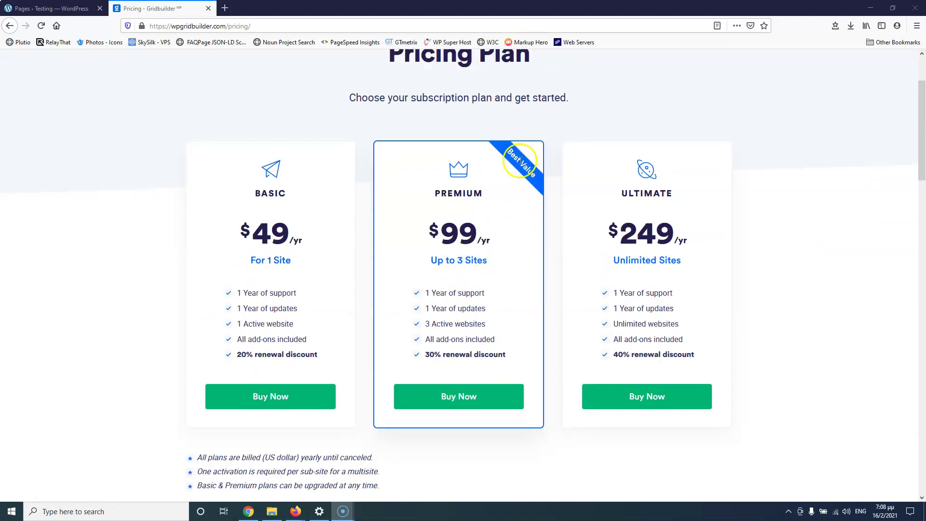
{"action": "scroll", "coordinate": [490, 184], "scroll_direction": "up", "scroll_amount": 2}
Create a new WordPress page titled "Pricing" and publish it
{"action": "left_click", "coordinate": [66, 8]}
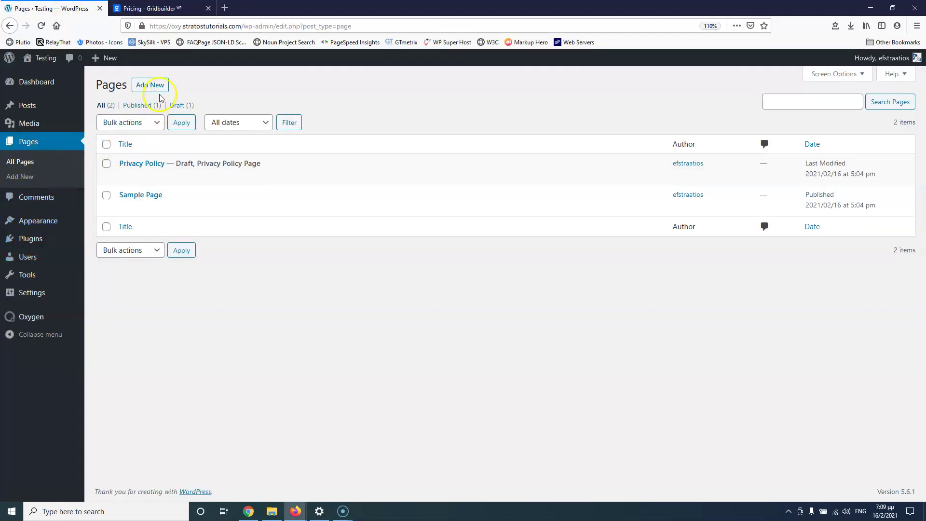
{"action": "middle_click", "coordinate": [161, 96]}
{"action": "left_click", "coordinate": [159, 8]}
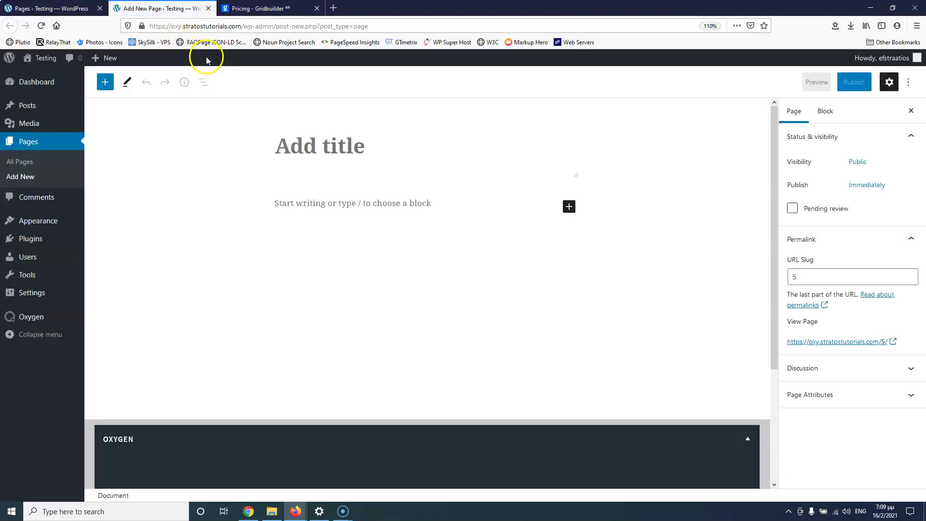
{"action": "type", "text": "Pri"}
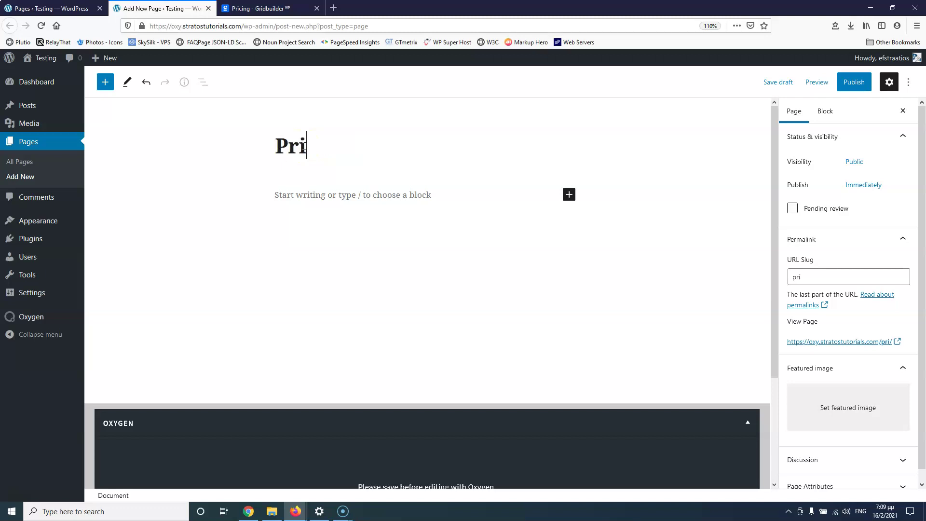
{"action": "type", "text": "cing"}
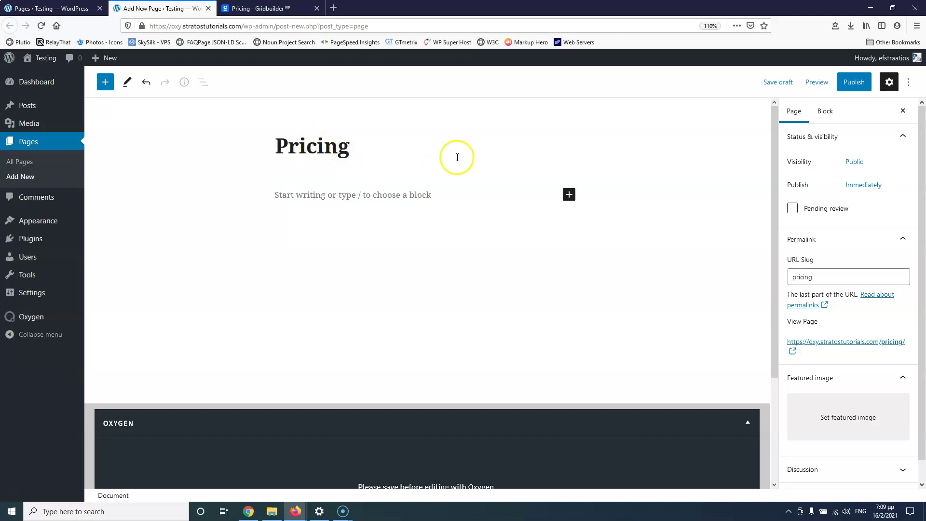
{"action": "left_click", "coordinate": [854, 82]}
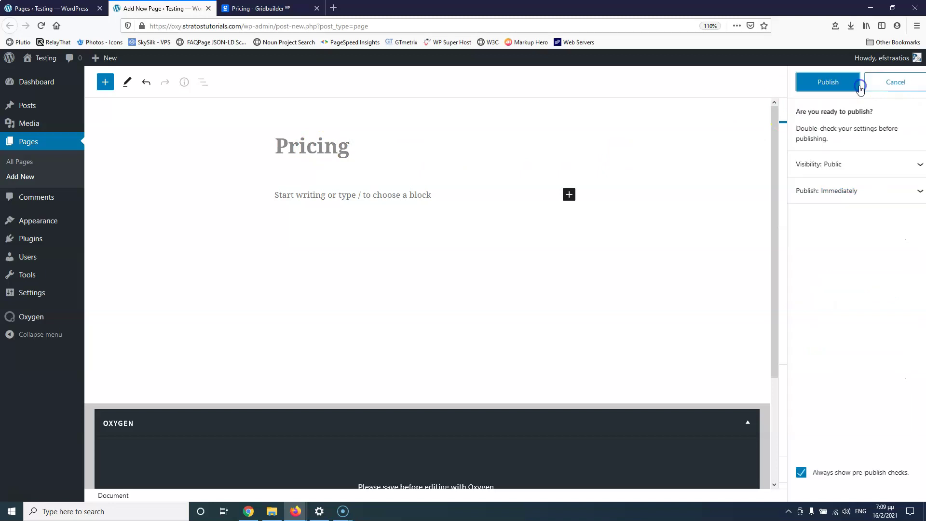
{"action": "left_click", "coordinate": [839, 85]}
Open the new page in the Oxygen editor and select the "Pricing Plan" heading text on the Gridbuilder page
{"action": "left_click", "coordinate": [430, 471]}
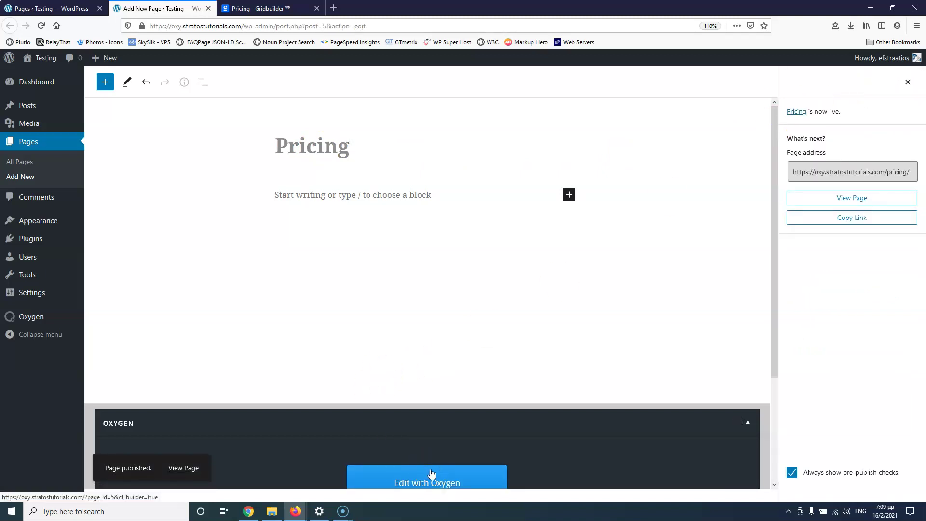
{"action": "left_click", "coordinate": [430, 481]}
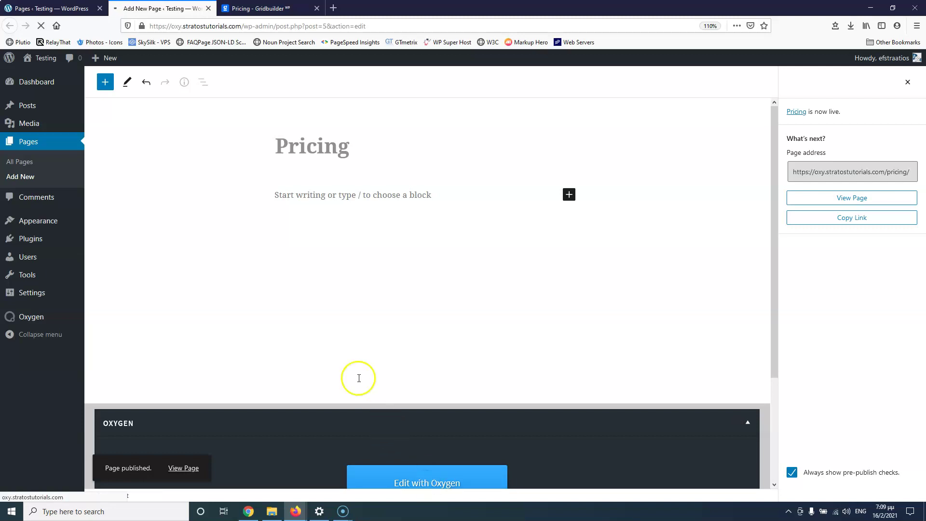
{"action": "left_click", "coordinate": [270, 6]}
{"action": "left_click_drag", "start_coordinate": [383, 160], "coordinate": [528, 147]}
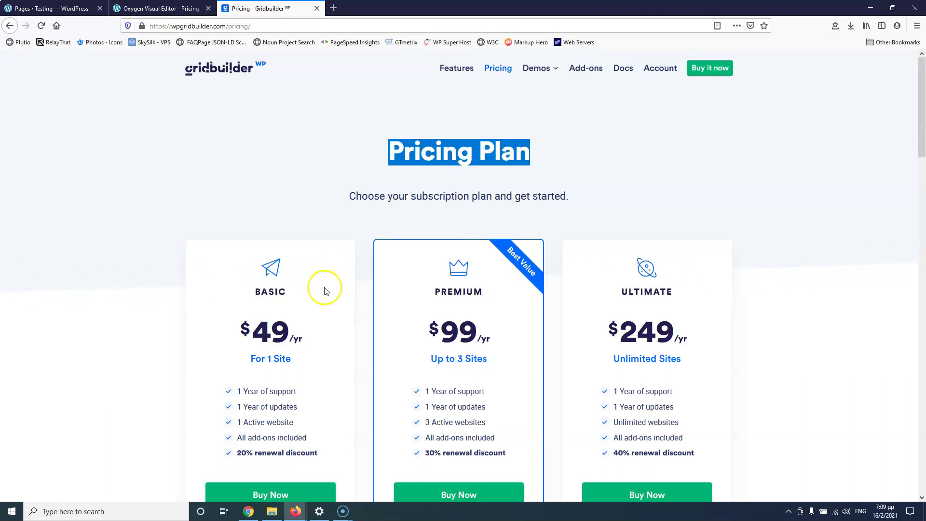
Add a section to the empty page in Oxygen and give it the light grey background colour #ededed
{"action": "left_click", "coordinate": [163, 11]}
{"action": "left_click", "coordinate": [42, 65]}
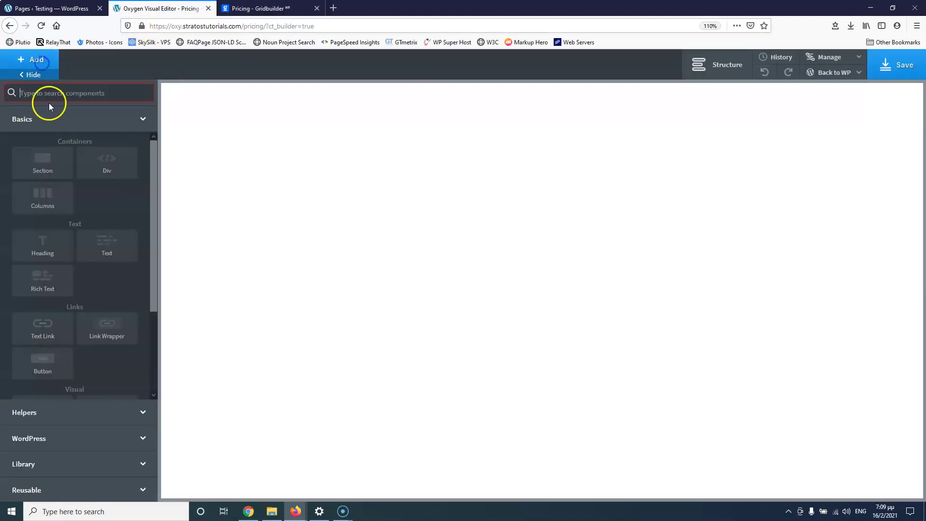
{"action": "left_click", "coordinate": [46, 162]}
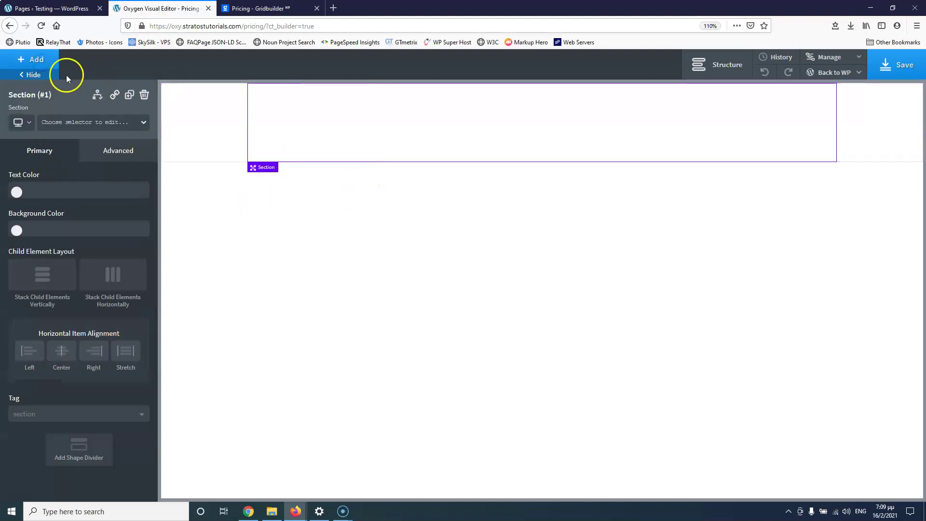
{"action": "left_click", "coordinate": [18, 231]}
{"action": "left_click_drag", "start_coordinate": [26, 292], "coordinate": [10, 249]}
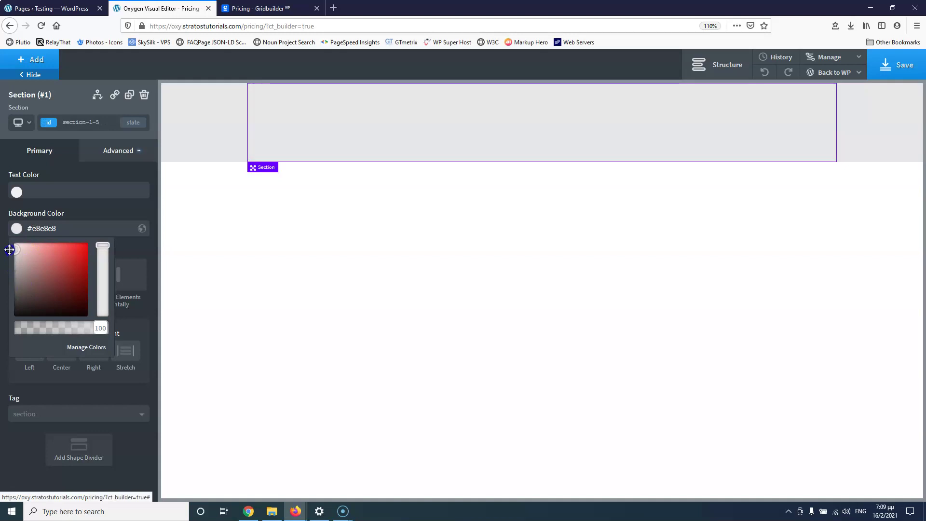
{"action": "left_click_drag", "start_coordinate": [16, 248], "coordinate": [14, 248]}
Add a heading reading "Pricing Plan" to the section and centre the section's items horizontally
{"action": "left_click", "coordinate": [19, 61]}
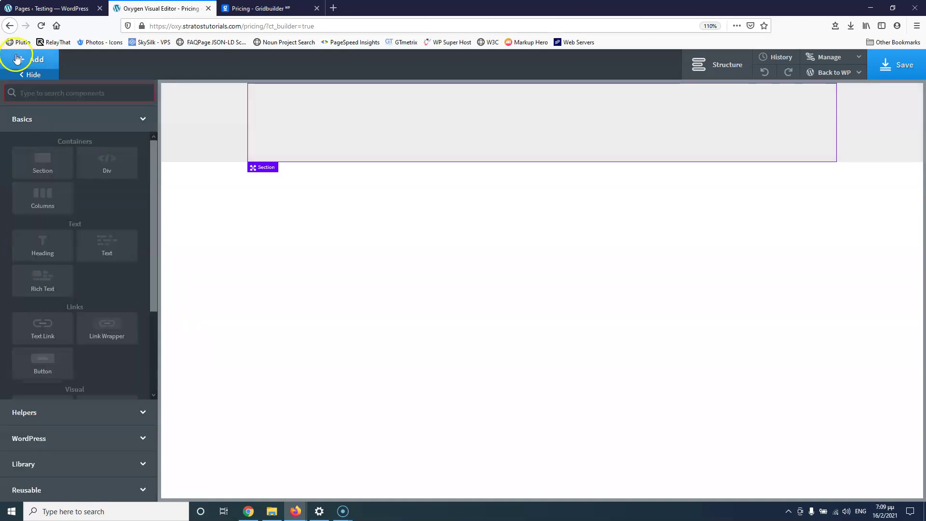
{"action": "left_click", "coordinate": [42, 246]}
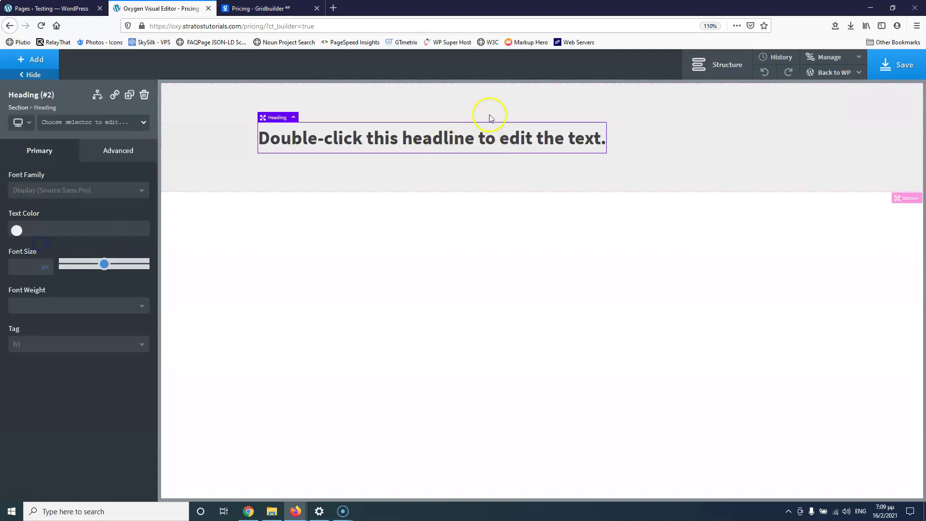
{"action": "double_click", "coordinate": [407, 136]}
{"action": "type", "text": "Pricing Plan"}
{"action": "left_click", "coordinate": [441, 123]}
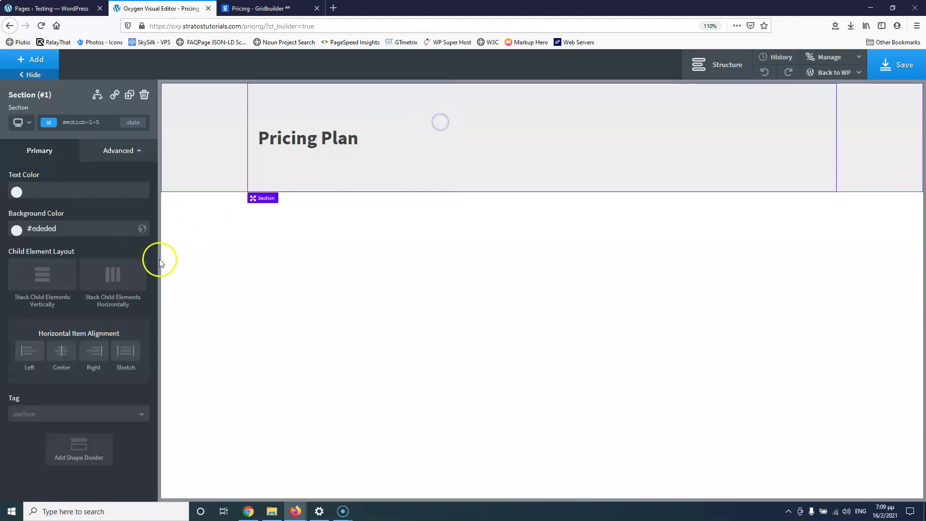
{"action": "left_click", "coordinate": [66, 354]}
Copy "Choose your subscription plan and get started." from the Gridbuilder page into a new text block below the heading
{"action": "left_click", "coordinate": [255, 9]}
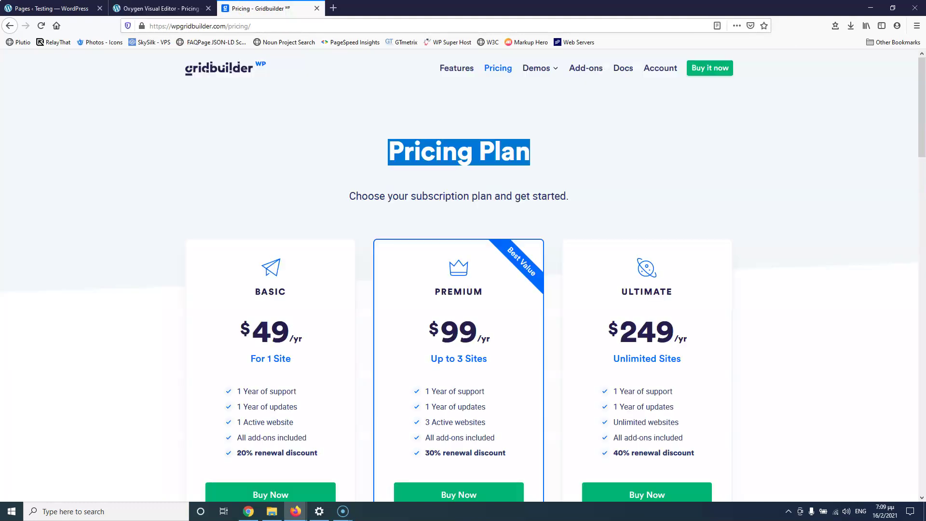
{"action": "triple_click", "coordinate": [416, 193]}
{"action": "key", "text": "ctrl+c"}
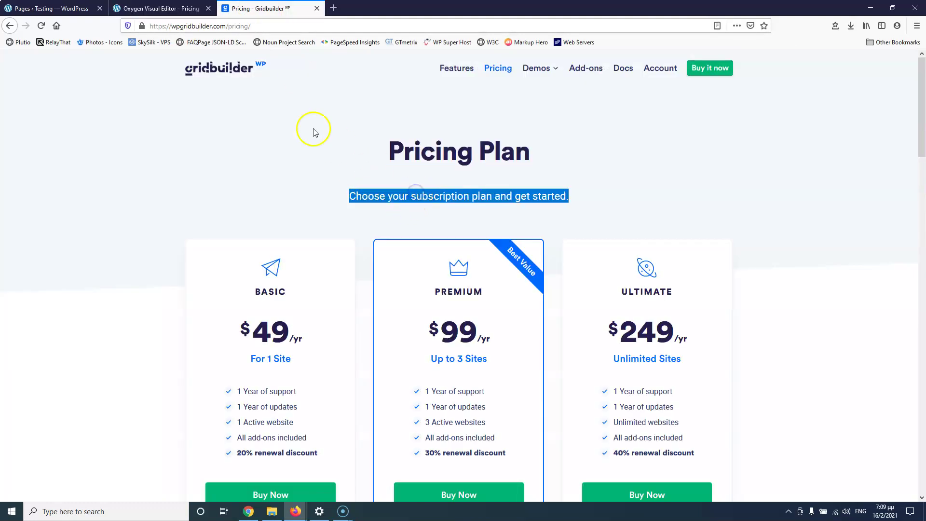
{"action": "left_click", "coordinate": [160, 9]}
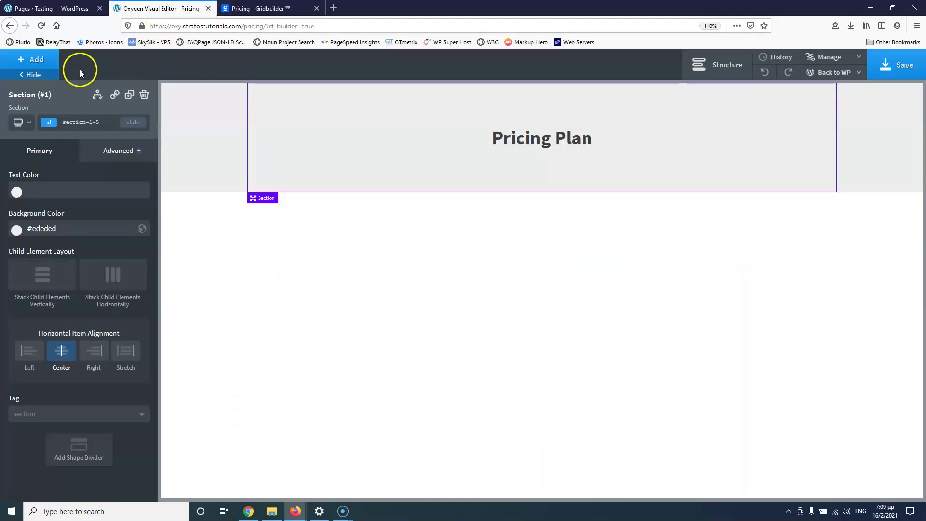
{"action": "left_click", "coordinate": [34, 60]}
{"action": "left_click", "coordinate": [99, 249]}
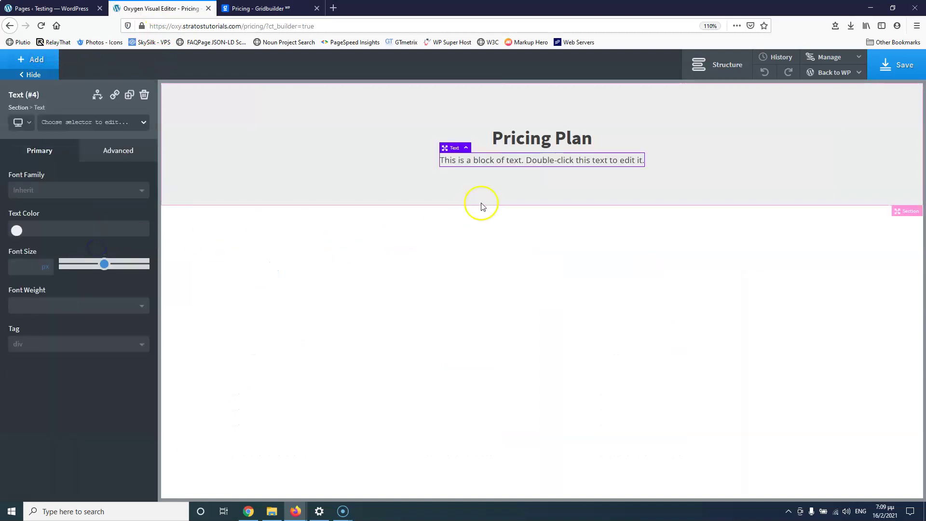
{"action": "double_click", "coordinate": [513, 162]}
{"action": "key", "text": "ctrl+v"}
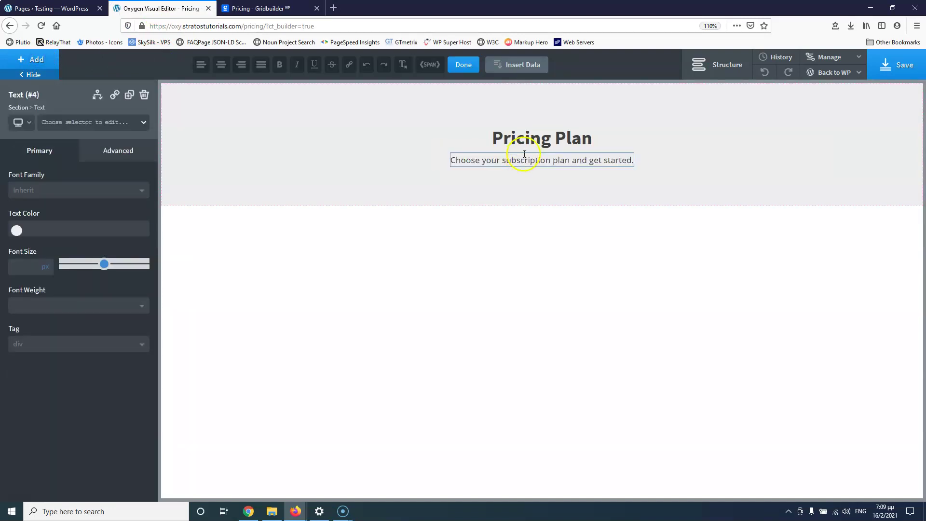
Increase the gap between the heading and the subtitle, and enlarge the section's top and bottom padding
{"action": "left_click", "coordinate": [531, 142]}
{"action": "left_click_drag", "start_coordinate": [535, 153], "coordinate": [537, 168]}
{"action": "left_click", "coordinate": [424, 140]}
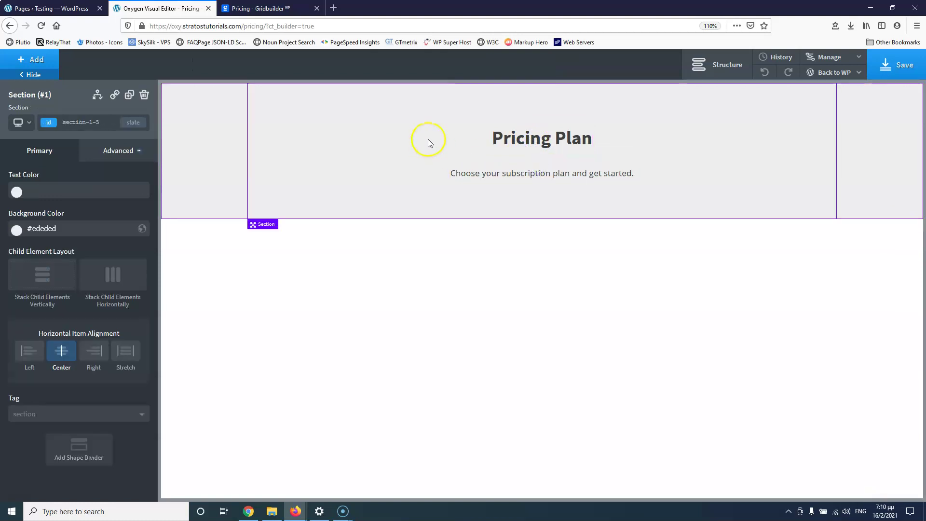
{"action": "left_click_drag", "start_coordinate": [513, 99], "coordinate": [516, 147]}
{"action": "left_click_drag", "start_coordinate": [528, 226], "coordinate": [533, 298]}
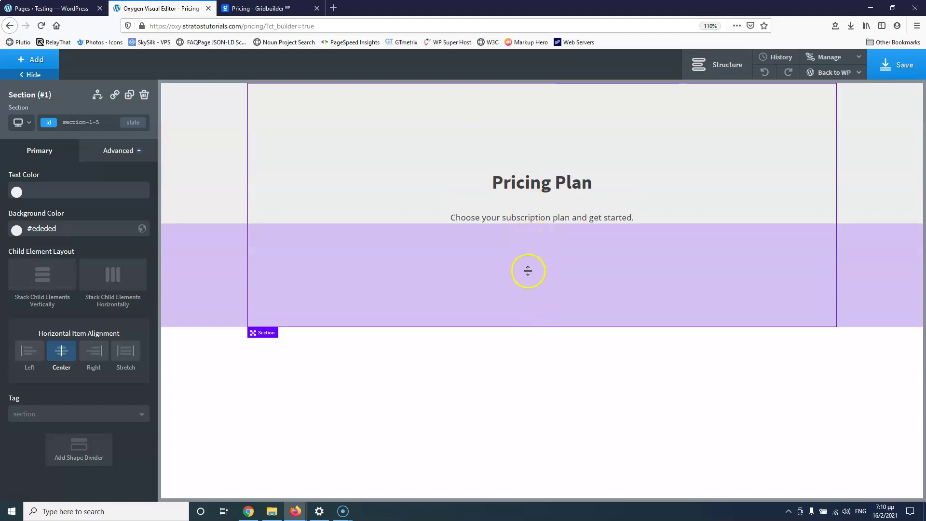
Add a shape divider to the section, positioned at the bottom, with the Angle 1 shape
{"action": "left_click", "coordinate": [61, 456]}
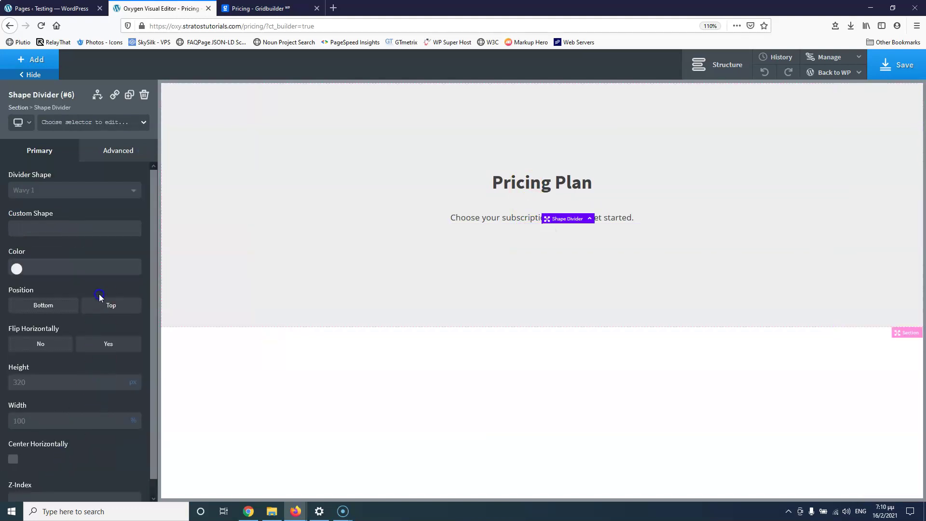
{"action": "left_click", "coordinate": [43, 309]}
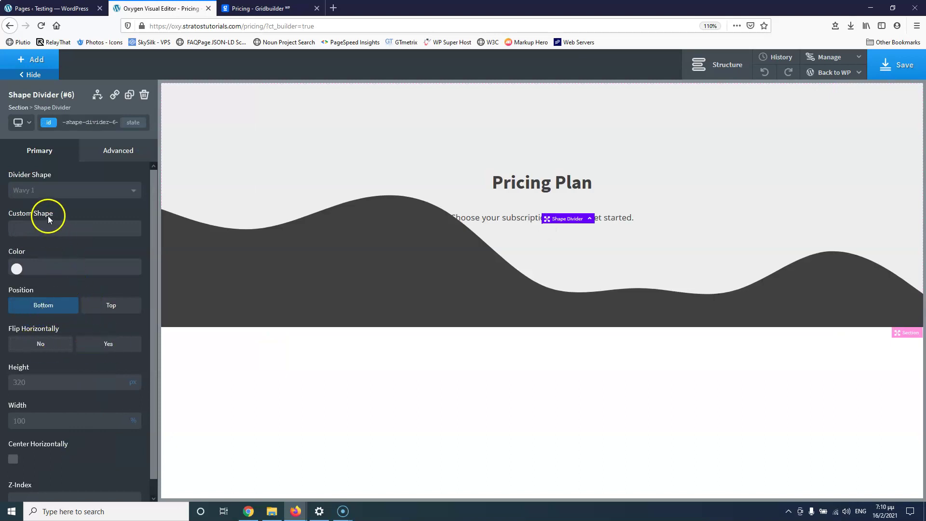
{"action": "left_click", "coordinate": [59, 191]}
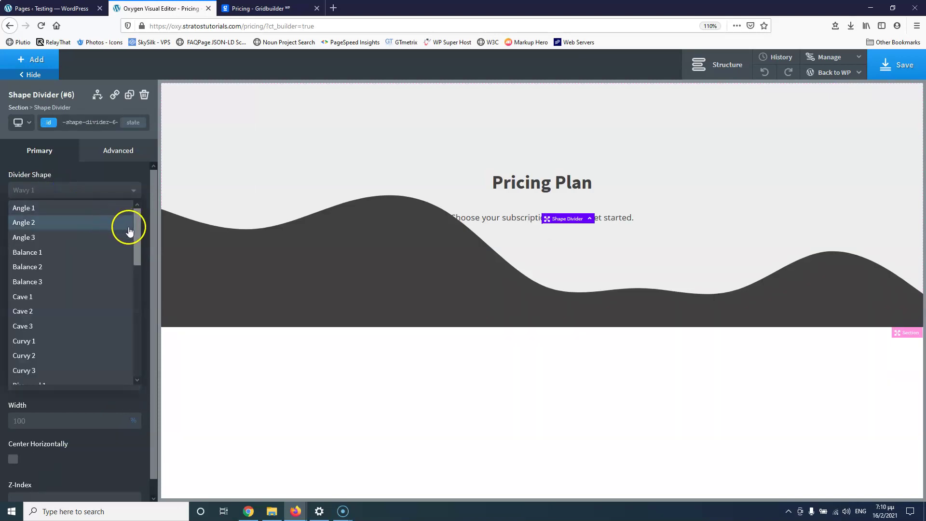
{"action": "scroll", "coordinate": [85, 259], "scroll_direction": "down", "scroll_amount": 8}
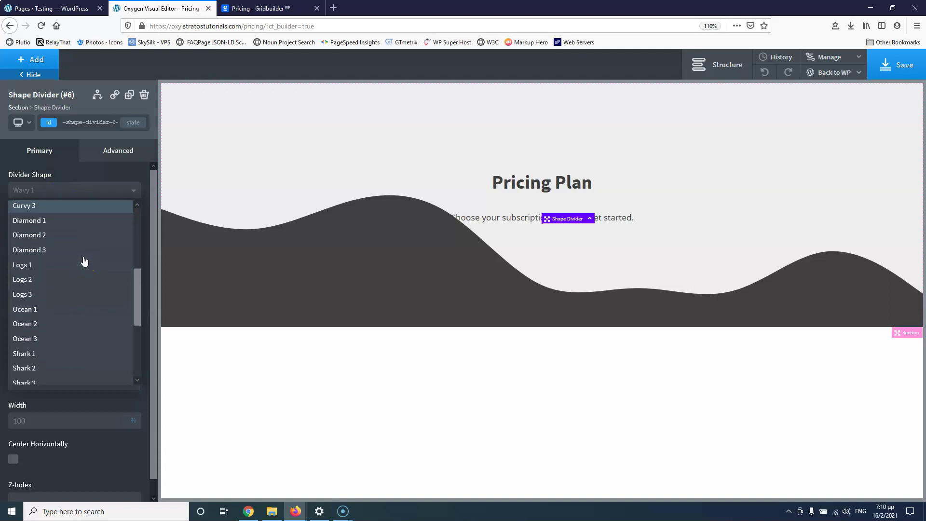
{"action": "scroll", "coordinate": [84, 260], "scroll_direction": "down", "scroll_amount": 3}
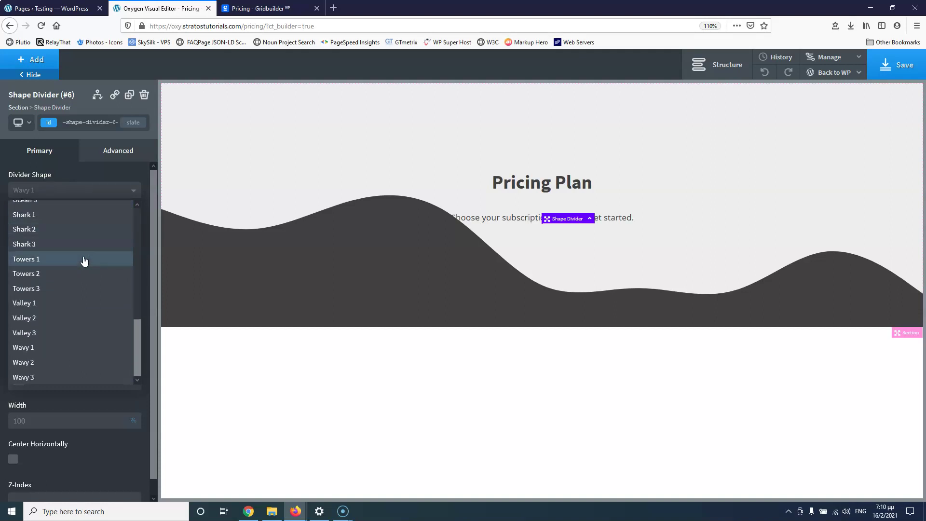
{"action": "scroll", "coordinate": [85, 261], "scroll_direction": "up", "scroll_amount": 10}
{"action": "left_click", "coordinate": [74, 210]}
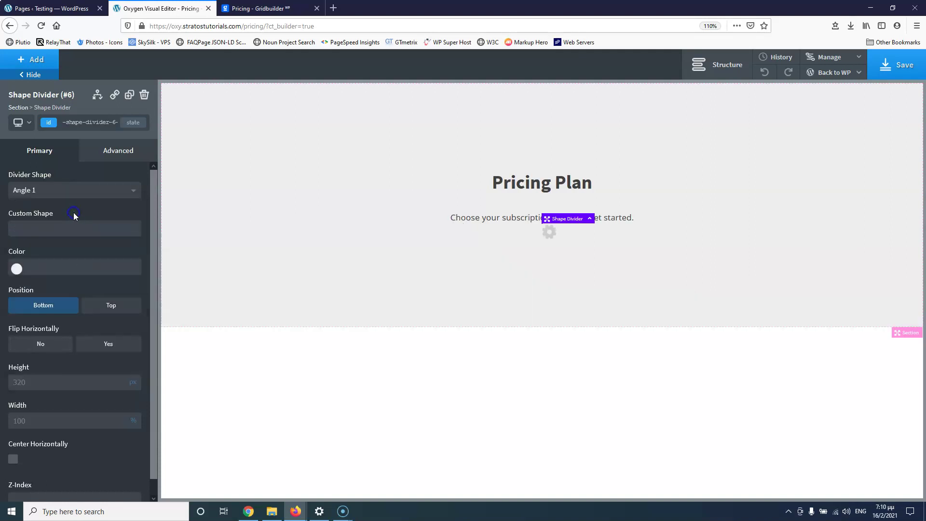
Set the shape divider's height to 50 px to match the gentle slope on the Gridbuilder page
{"action": "key", "text": "ctrl+Tab"}
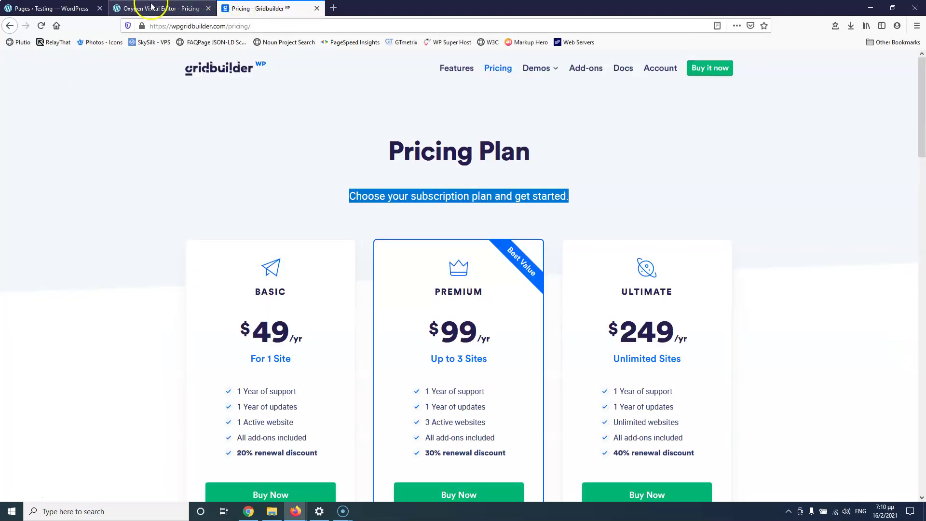
{"action": "left_click", "coordinate": [151, 7]}
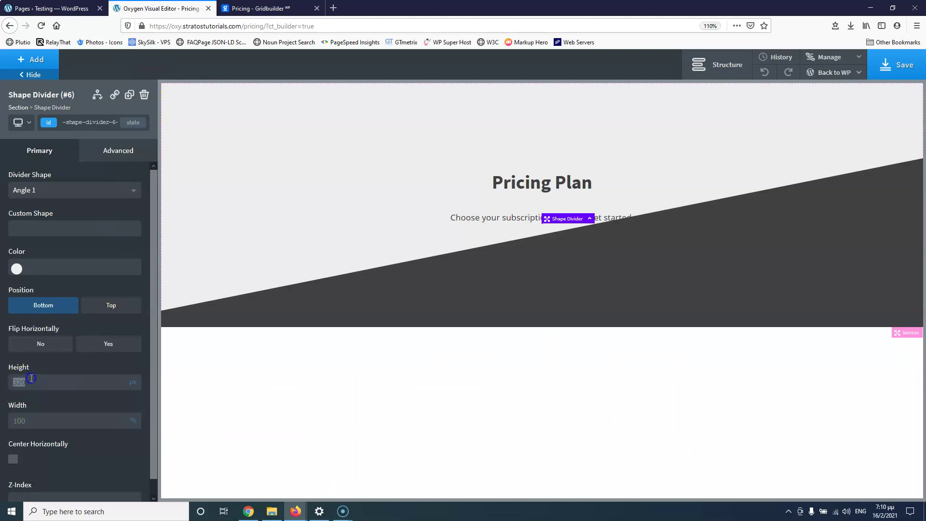
{"action": "type", "text": "100"}
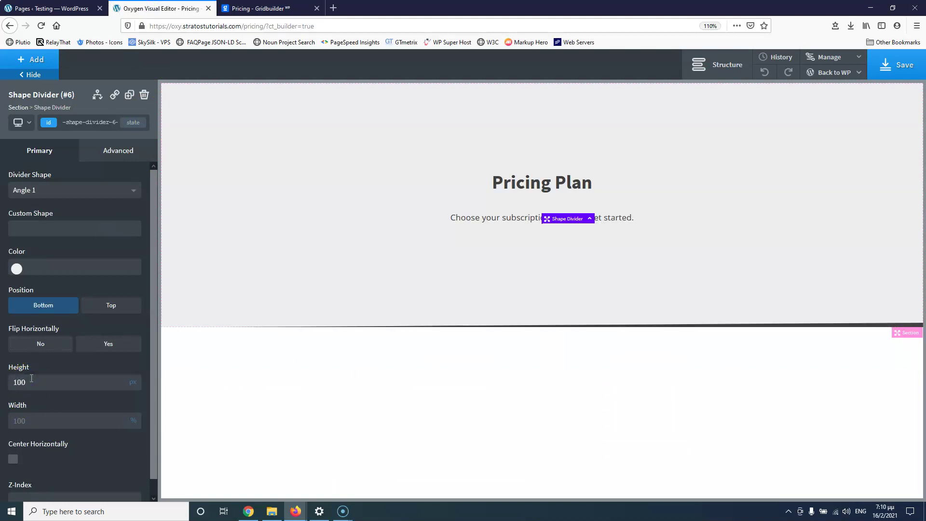
{"action": "key", "text": "BackSpace"}
{"action": "key", "text": "BackSpace"}
{"action": "key", "text": "BackSpace"}
{"action": "type", "text": "89"}
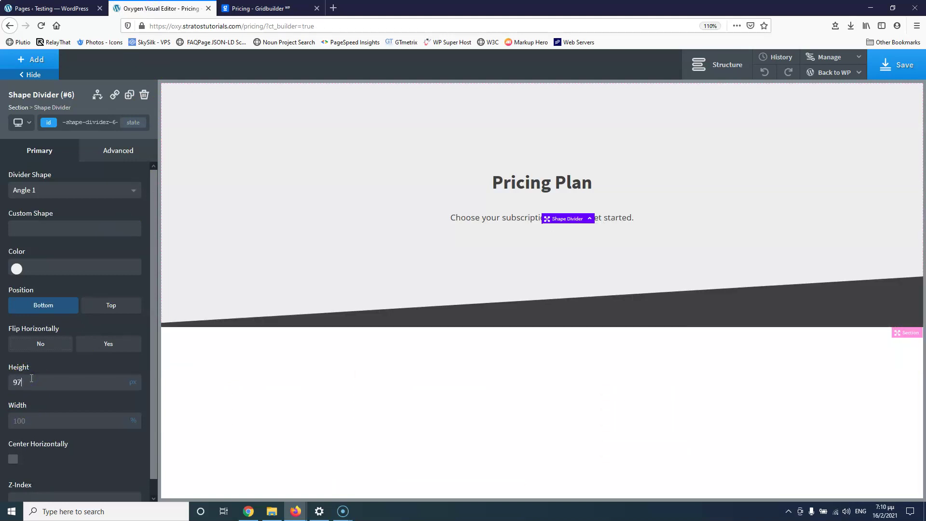
{"action": "key", "text": "BackSpace"}
{"action": "key", "text": "BackSpace"}
{"action": "type", "text": "65"}
{"action": "key", "text": "Down"}
{"action": "key", "text": "Down"}
{"action": "key", "text": "Down"}
{"action": "key", "text": "Down"}
{"action": "key", "text": "Down"}
{"action": "key", "text": "Down"}
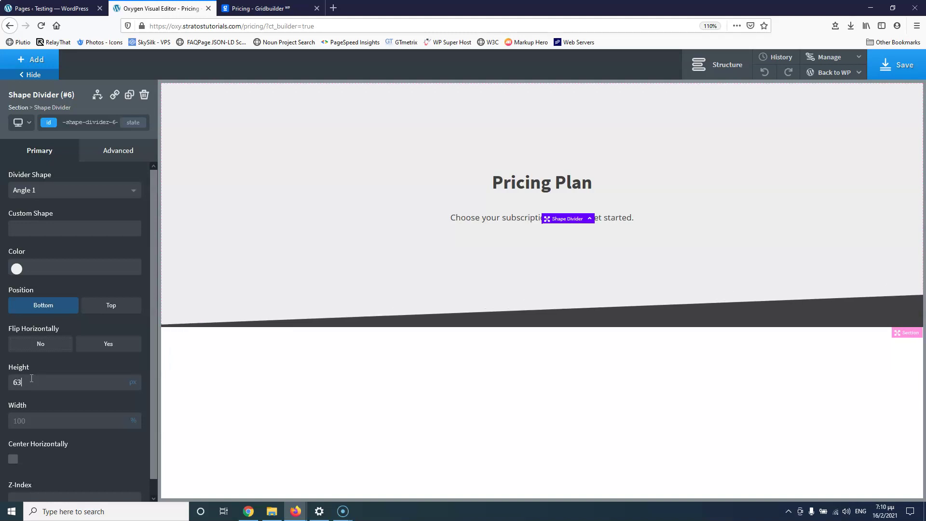
{"action": "key", "text": "Down"}
{"action": "key", "text": "Down"}
{"action": "key", "text": "Down"}
{"action": "key", "text": "Down"}
{"action": "key", "text": "Down"}
{"action": "key", "text": "Down"}
{"action": "key", "text": "Down"}
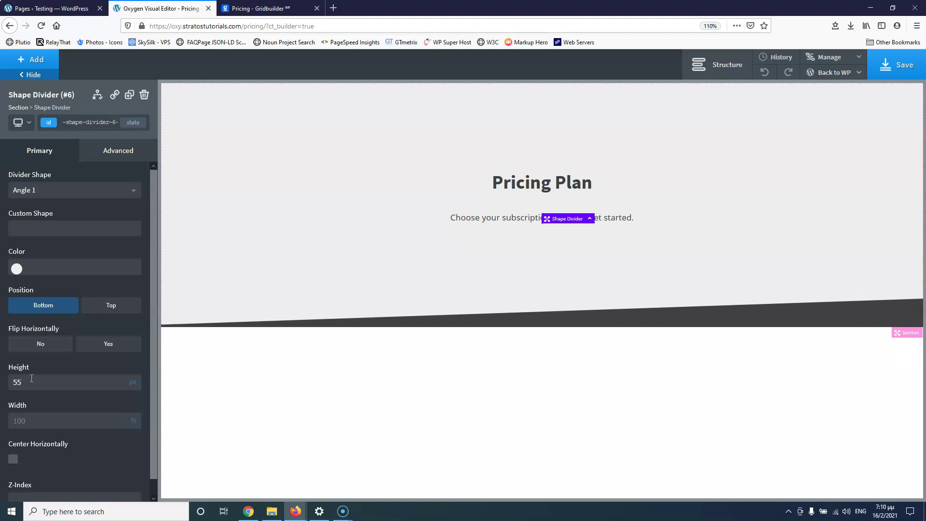
{"action": "key", "text": "Down"}
{"action": "key", "text": "Down"}
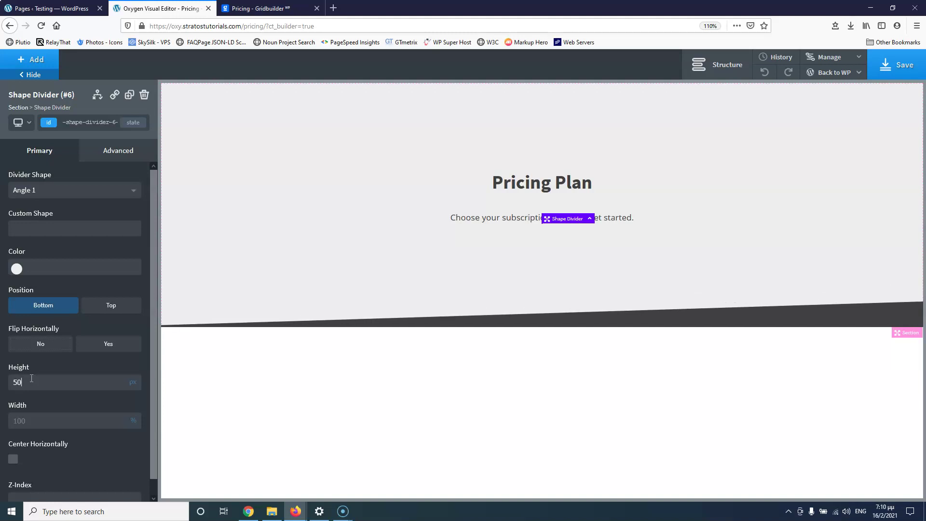
Set the shape divider's color to #ffffff and compare the result with the Gridbuilder page
{"action": "left_click", "coordinate": [16, 269]}
{"action": "left_click", "coordinate": [18, 286]}
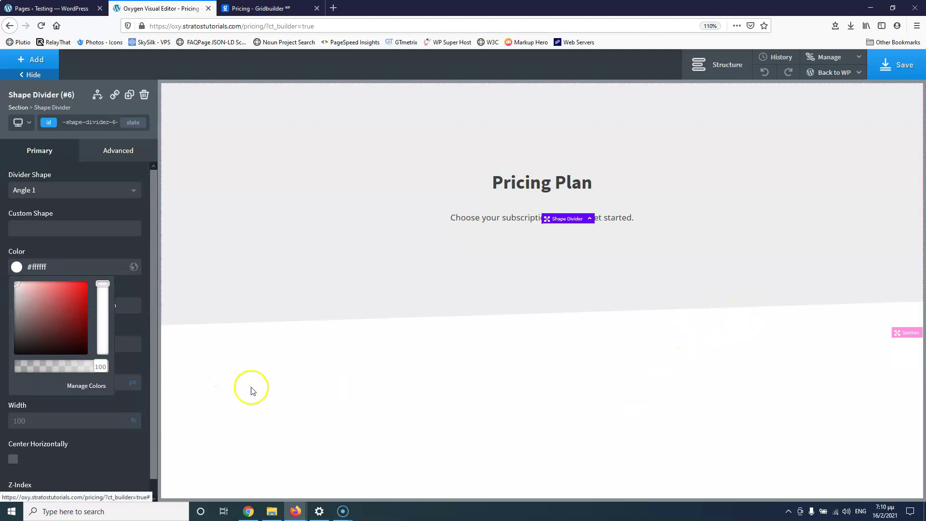
{"action": "left_click", "coordinate": [287, 7]}
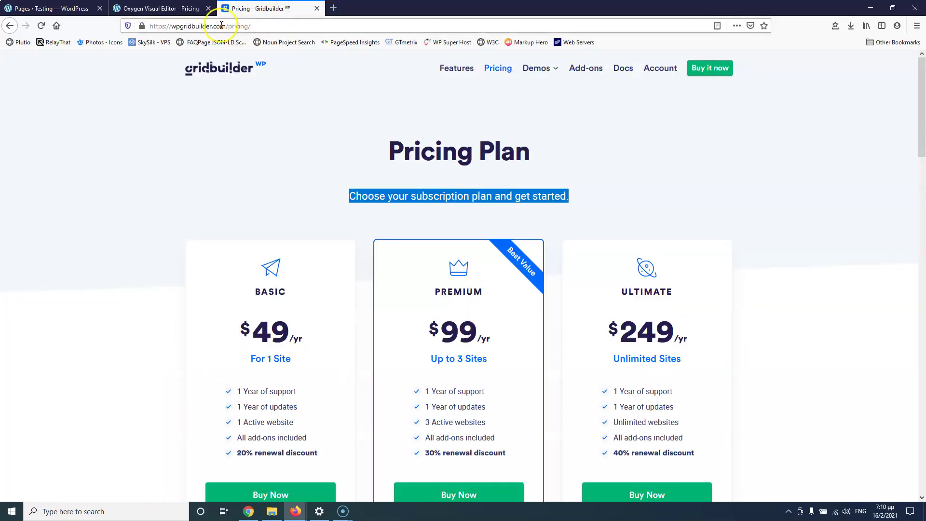
{"action": "left_click", "coordinate": [193, 9]}
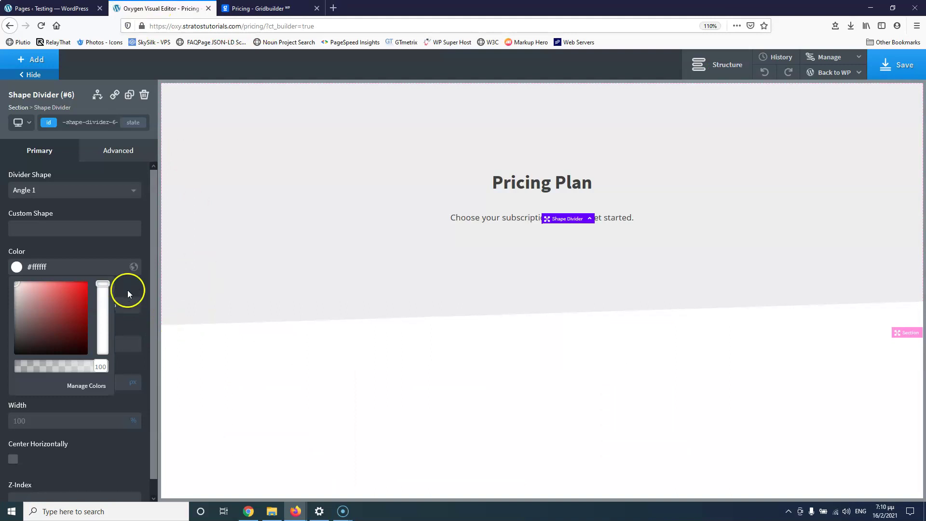
Add a new section below the header section and show the page's element structure
{"action": "left_click", "coordinate": [29, 59]}
{"action": "left_click", "coordinate": [41, 165]}
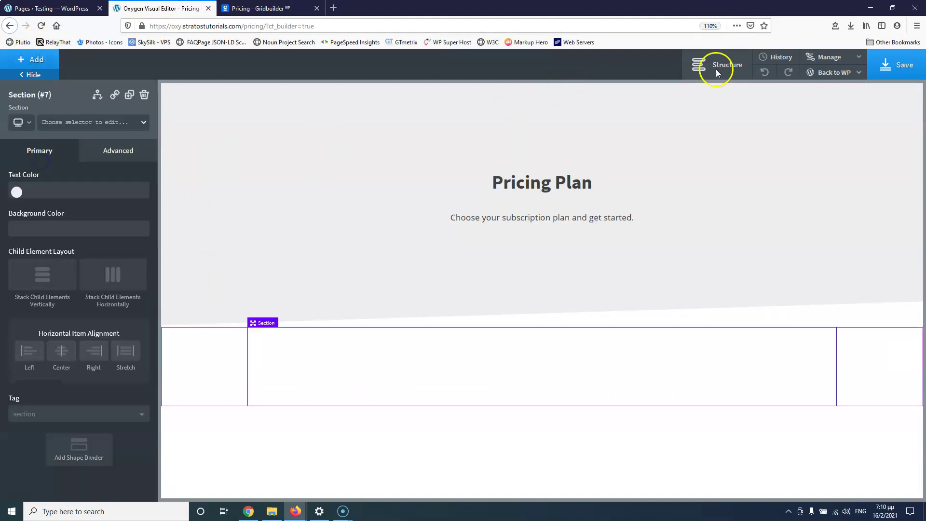
{"action": "left_click", "coordinate": [731, 67]}
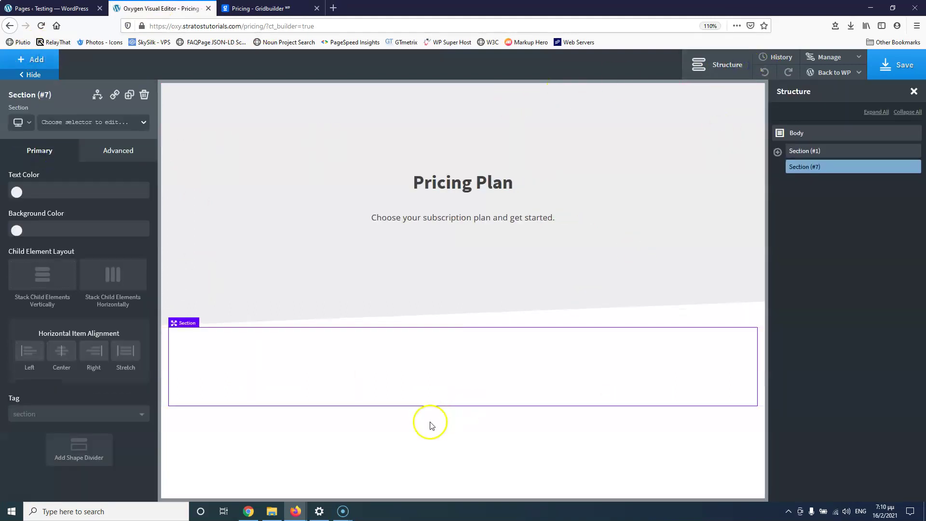
Examine the layout and contents of the three pricing cards on the Gridbuilder page
{"action": "left_click", "coordinate": [261, 8]}
{"action": "scroll", "coordinate": [220, 309], "scroll_direction": "down", "scroll_amount": 2}
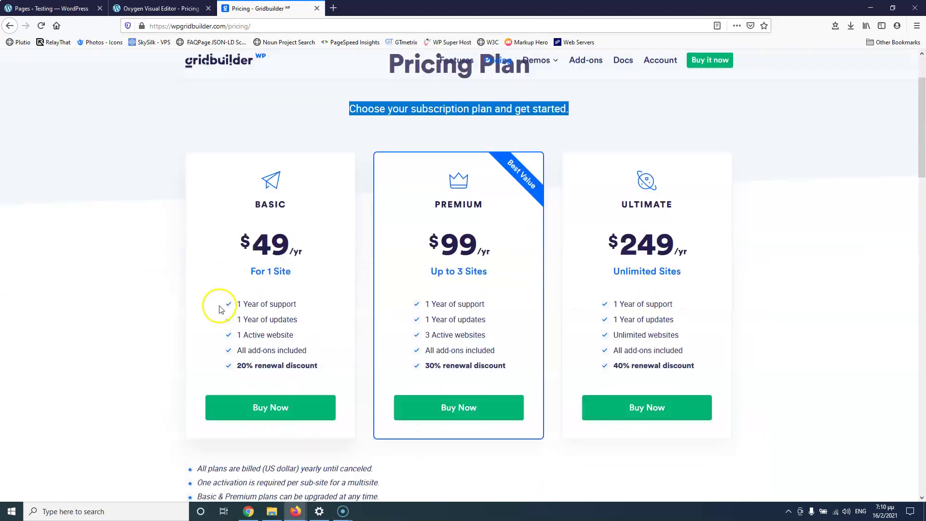
{"action": "scroll", "coordinate": [321, 296], "scroll_direction": "up", "scroll_amount": 1}
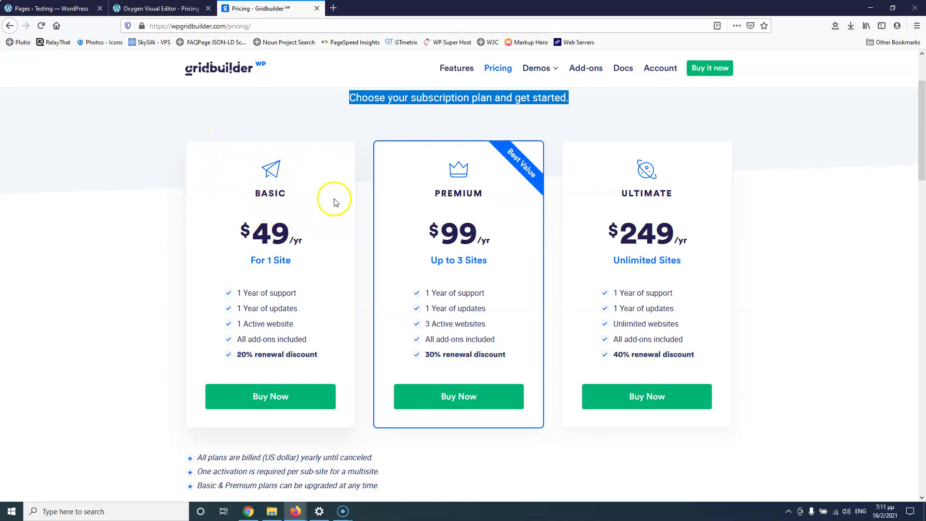
{"action": "left_click", "coordinate": [200, 177]}
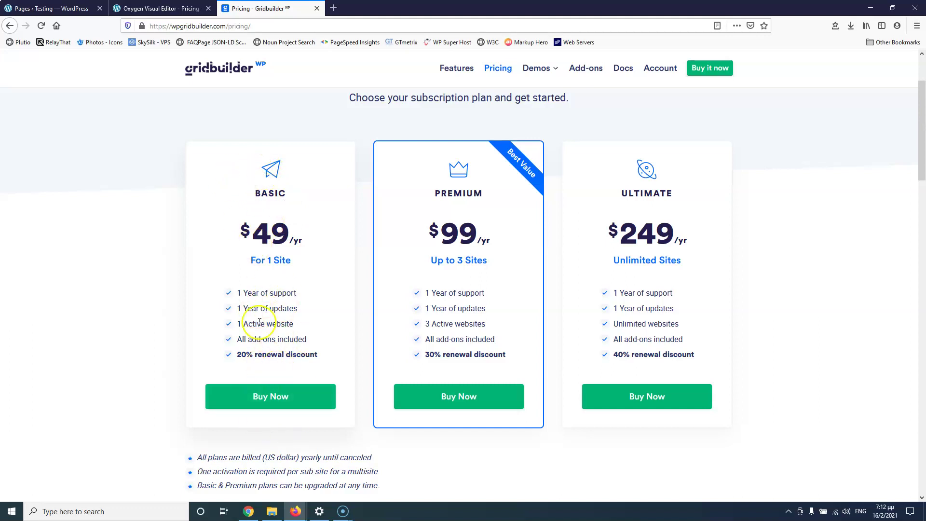
{"action": "left_click", "coordinate": [180, 10]}
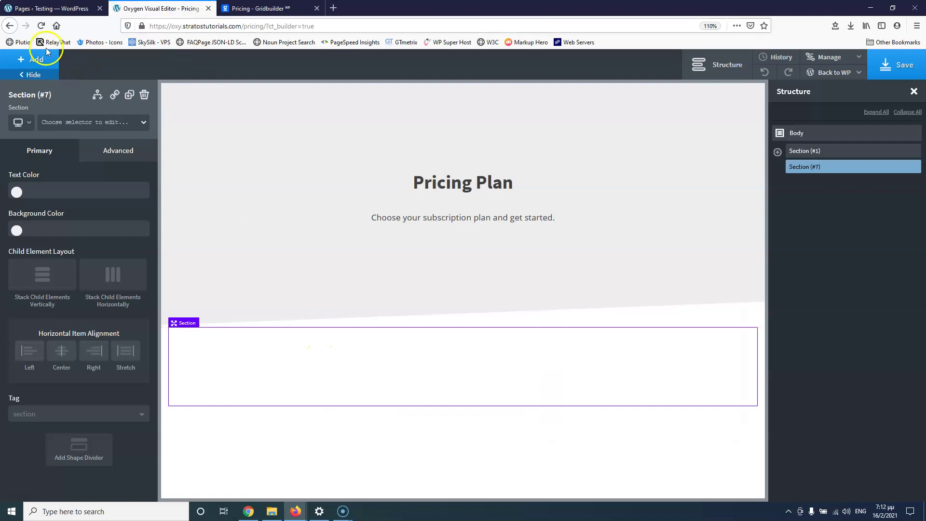
{"action": "left_click", "coordinate": [32, 59]}
{"action": "left_click", "coordinate": [41, 195]}
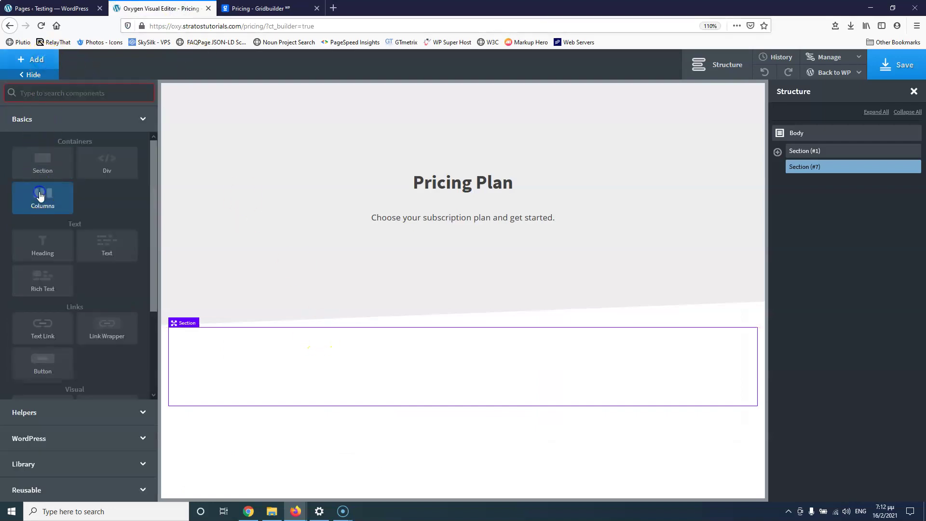
{"action": "left_click", "coordinate": [128, 209]}
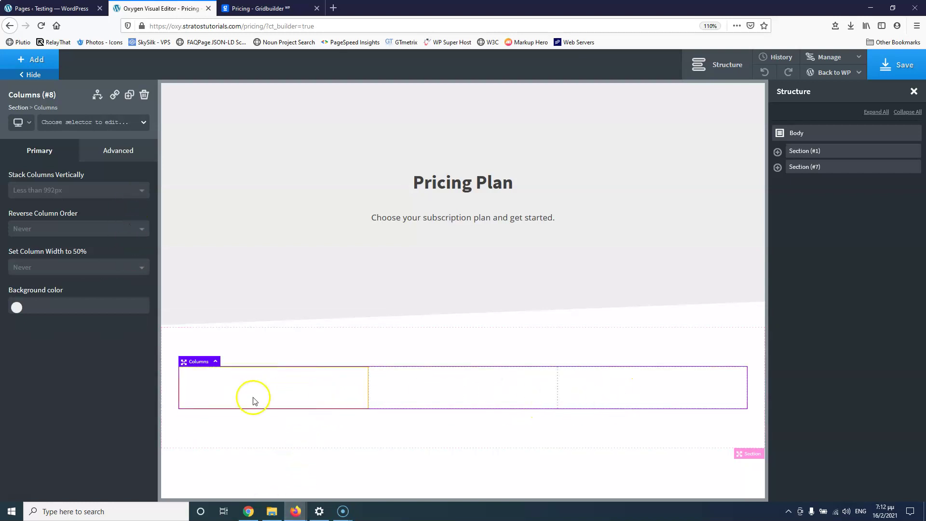
{"action": "left_click", "coordinate": [260, 9]}
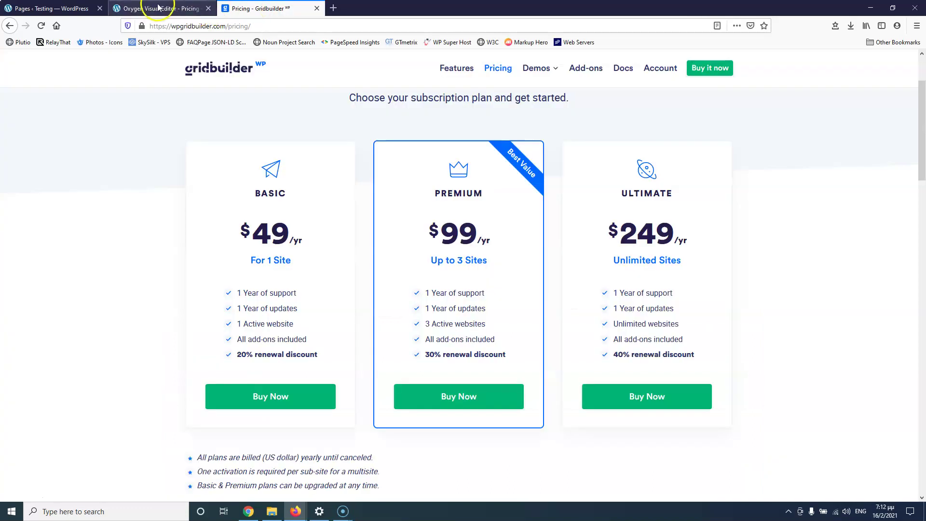
{"action": "left_click", "coordinate": [154, 8]}
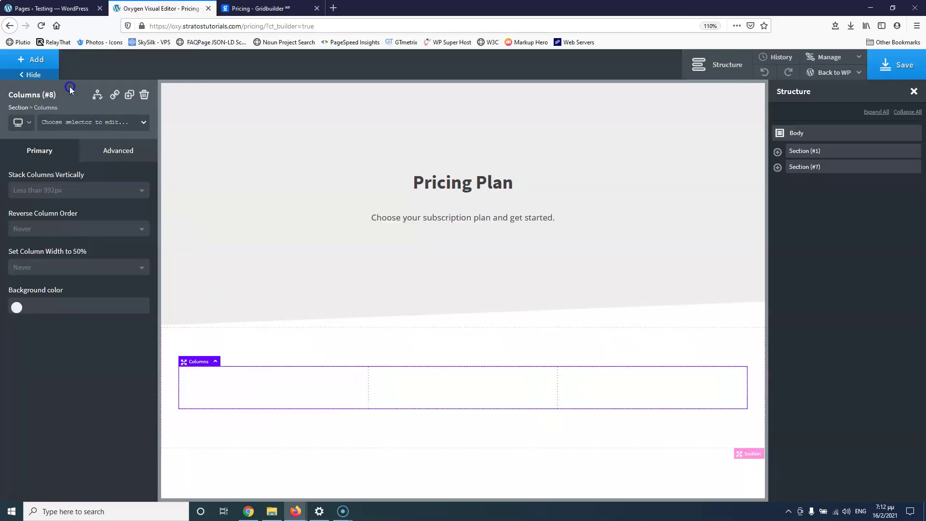
{"action": "left_click", "coordinate": [38, 60]}
{"action": "left_click", "coordinate": [106, 162]}
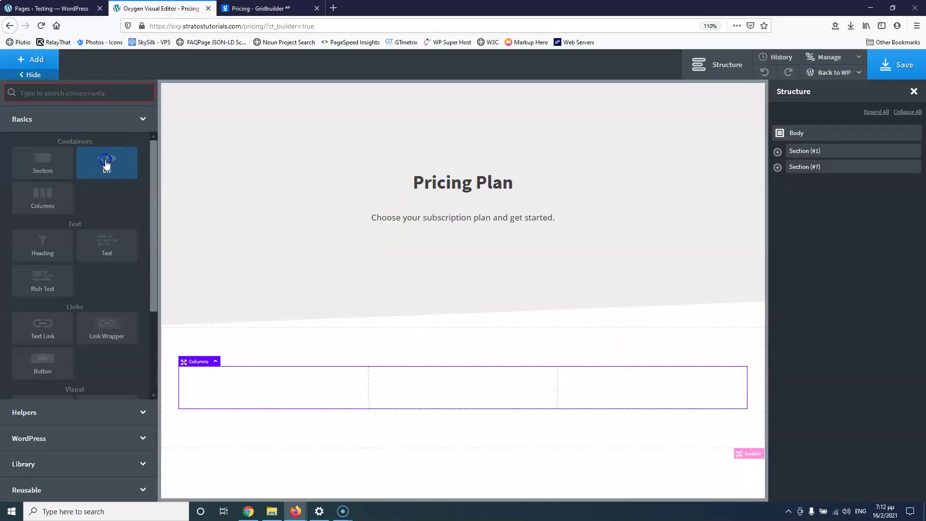
{"action": "left_click", "coordinate": [778, 167]}
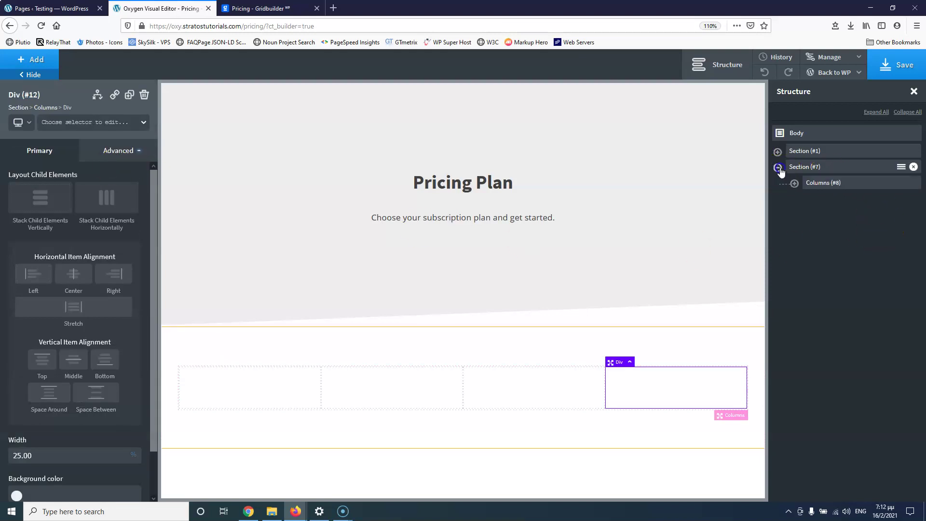
{"action": "left_click", "coordinate": [794, 183]}
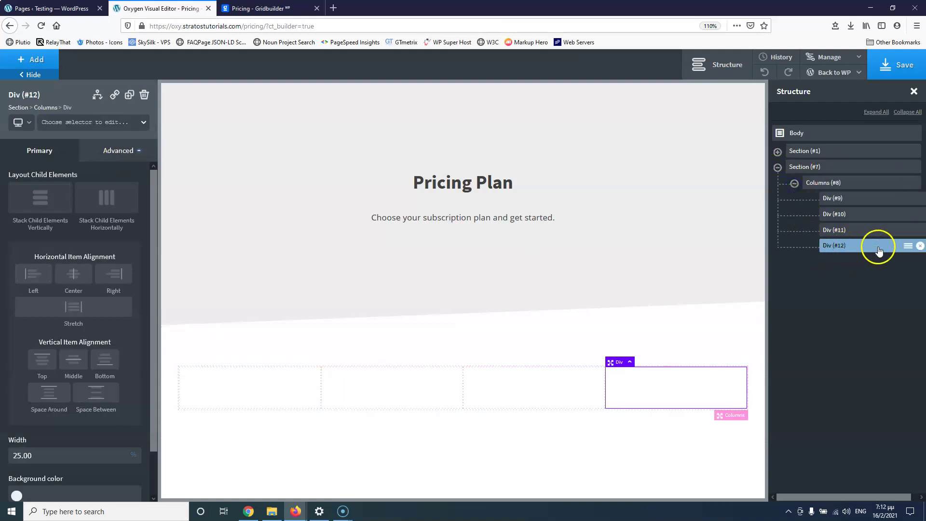
{"action": "left_click", "coordinate": [920, 248]}
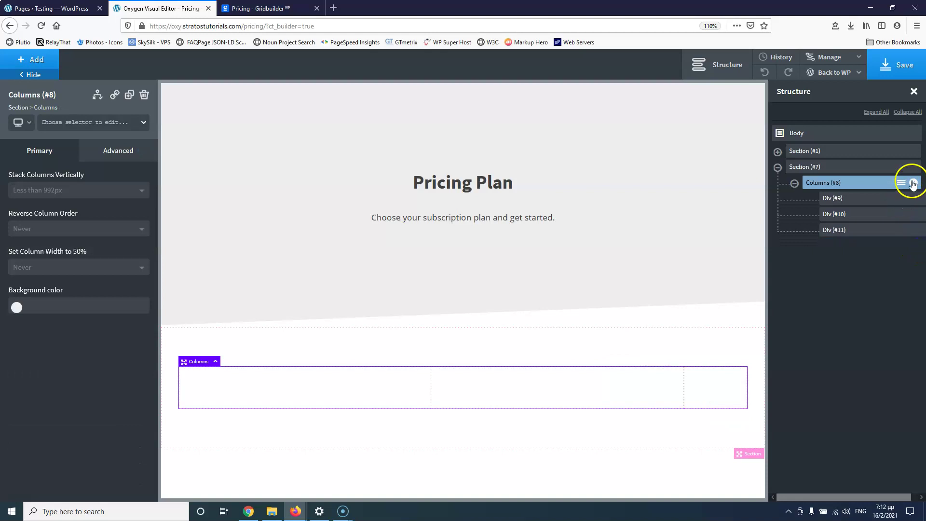
{"action": "left_click", "coordinate": [913, 183]}
Add a three-column layout to the empty lower section and insert a div inside its first column
{"action": "left_click", "coordinate": [34, 59]}
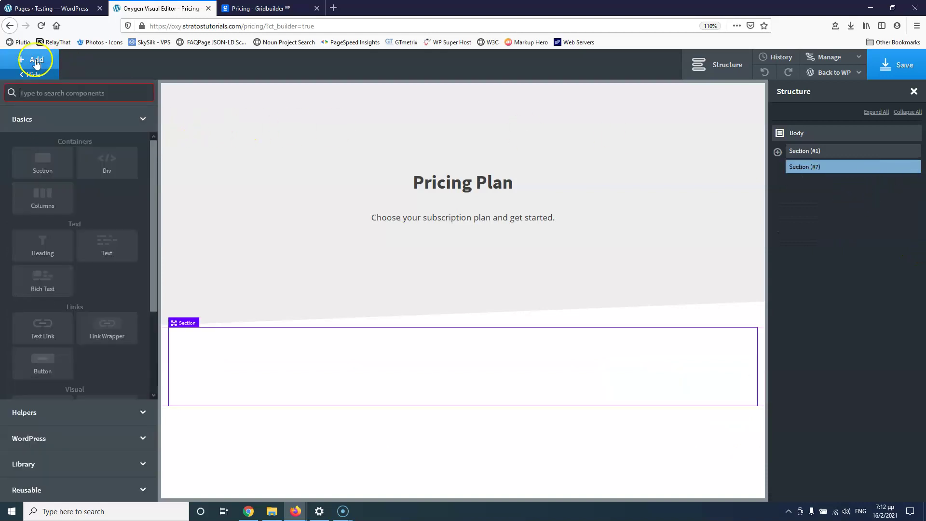
{"action": "left_click", "coordinate": [42, 199]}
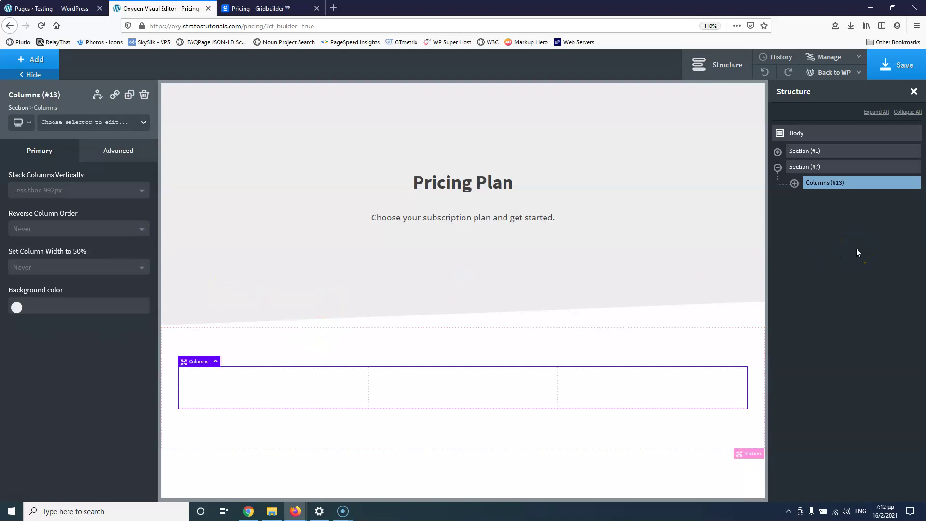
{"action": "left_click", "coordinate": [794, 183]}
{"action": "left_click", "coordinate": [875, 198]}
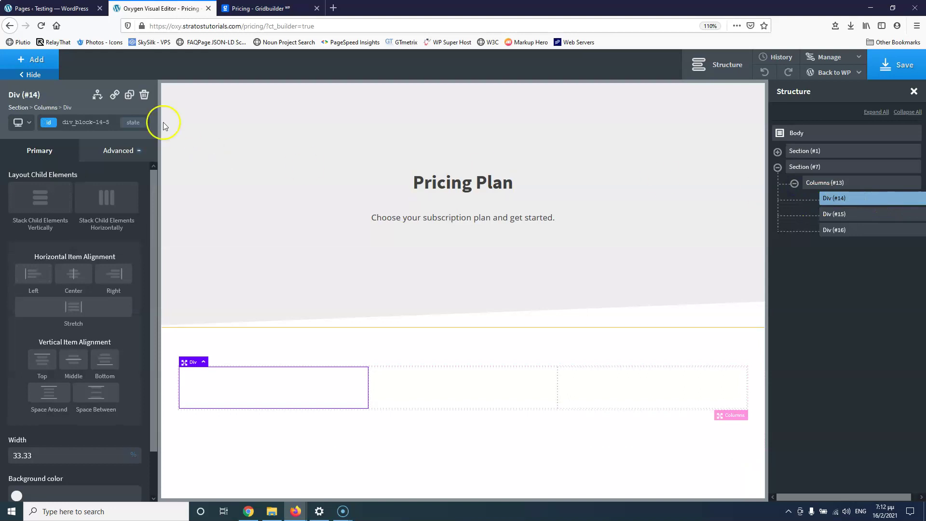
{"action": "left_click", "coordinate": [33, 59]}
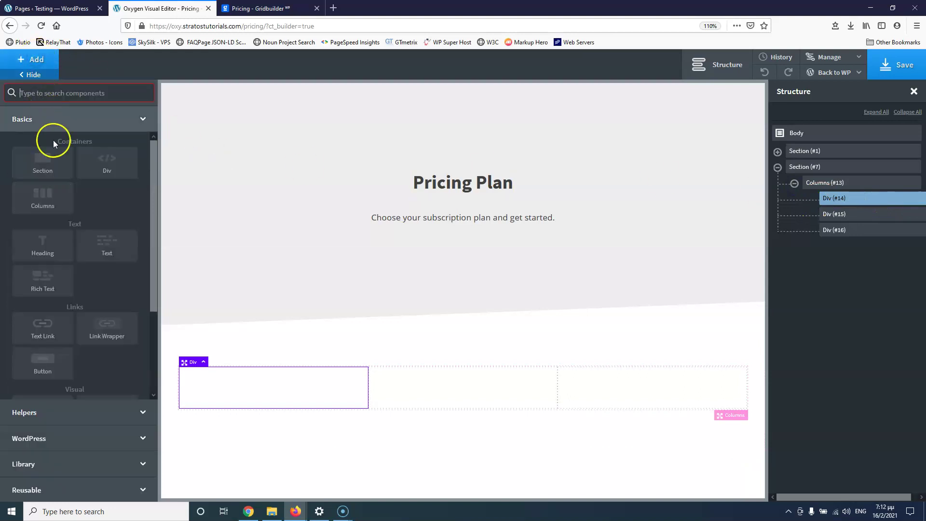
{"action": "left_click", "coordinate": [113, 166]}
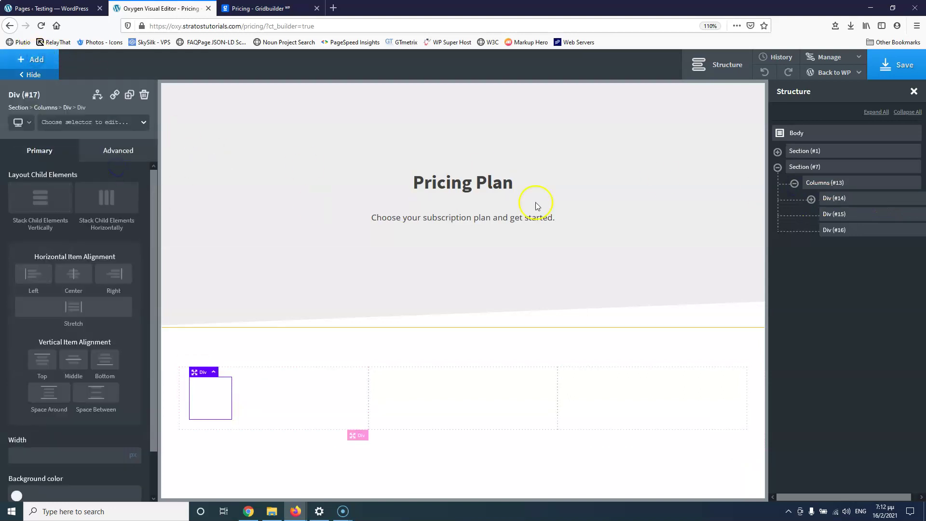
Rename the div nested in the first column as Pricing Card and give it the class pricing-card
{"action": "left_click", "coordinate": [812, 201]}
{"action": "left_click", "coordinate": [870, 218]}
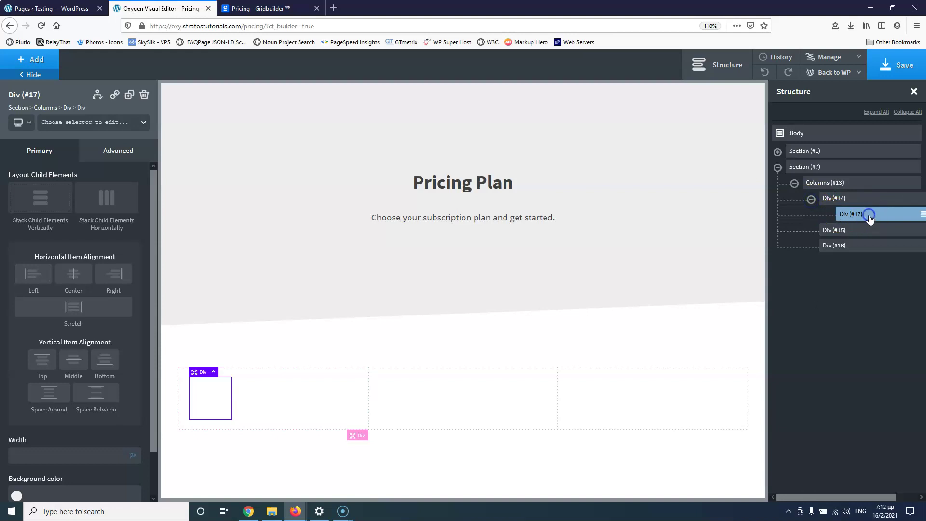
{"action": "left_click", "coordinate": [923, 214]}
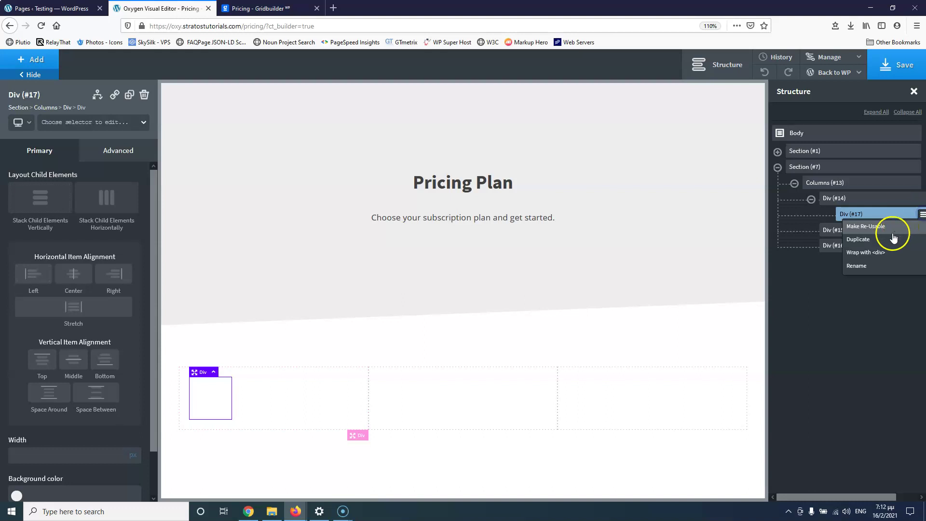
{"action": "left_click", "coordinate": [874, 270]}
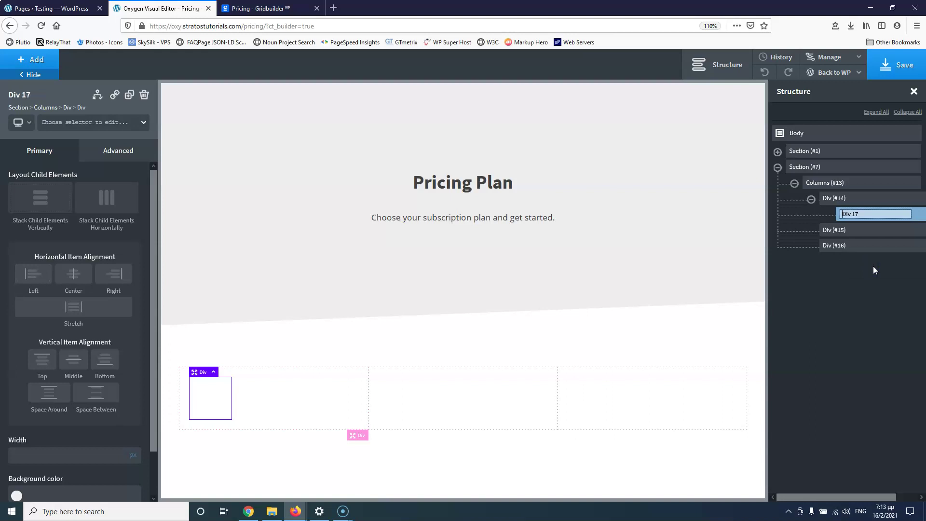
{"action": "type", "text": "Pricing Card"}
{"action": "key", "text": "Delete"}
{"action": "key", "text": "Delete"}
{"action": "key", "text": "Delete"}
{"action": "key", "text": "Delete"}
{"action": "key", "text": "Delete"}
{"action": "key", "text": "Delete"}
{"action": "key", "text": "Return"}
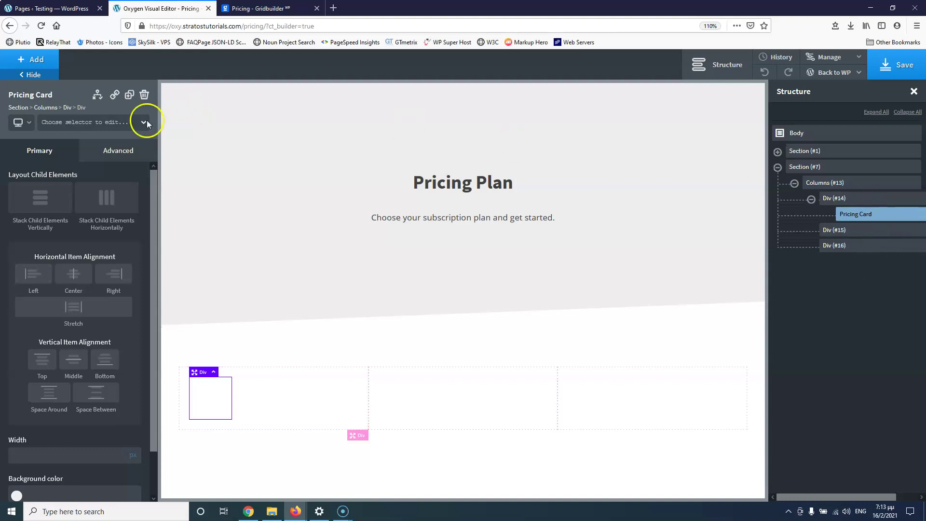
{"action": "left_click", "coordinate": [102, 122]}
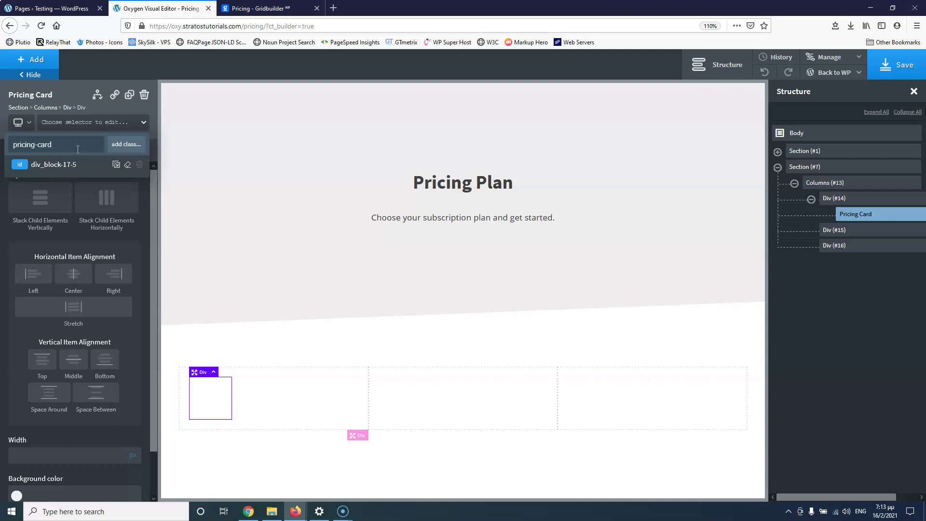
{"action": "key", "text": "Return"}
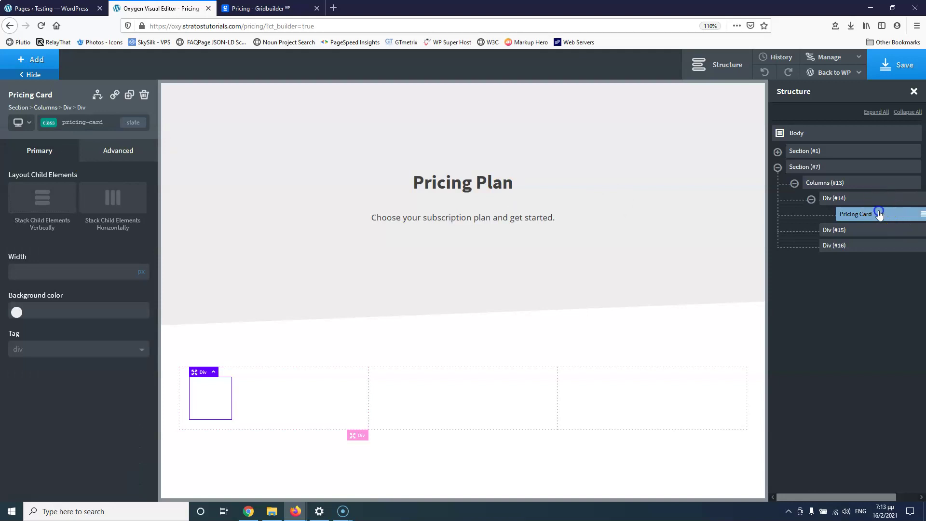
Insert a div inside the Pricing Card and duplicate it three times to make four stacked child divs
{"action": "left_click", "coordinate": [34, 59]}
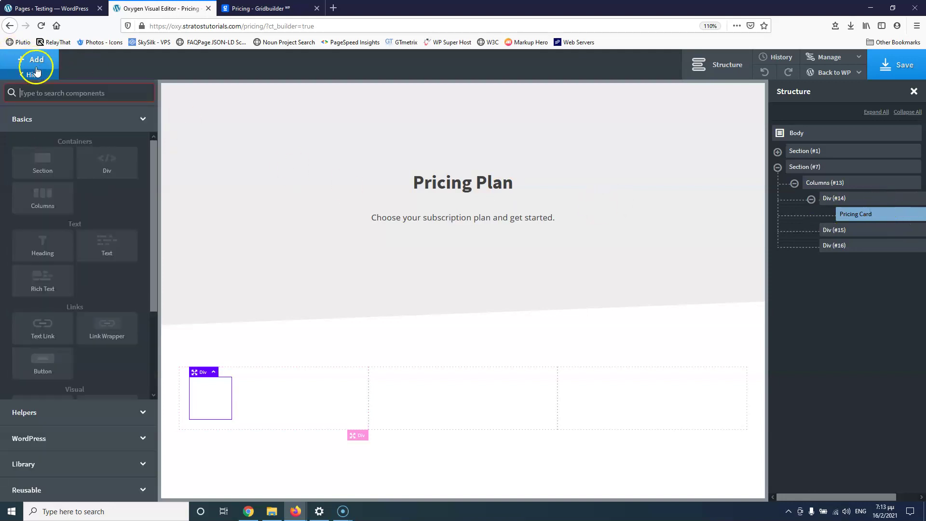
{"action": "left_click", "coordinate": [97, 174]}
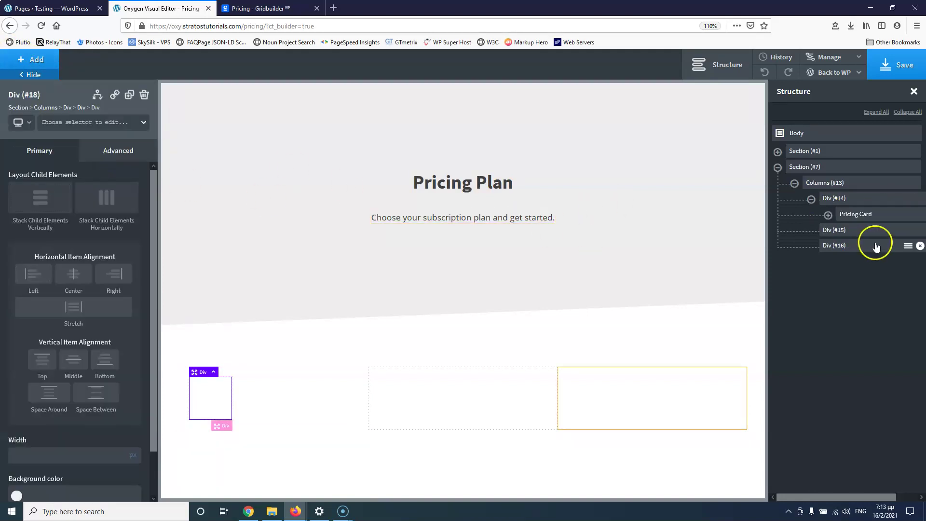
{"action": "left_click", "coordinate": [829, 215]}
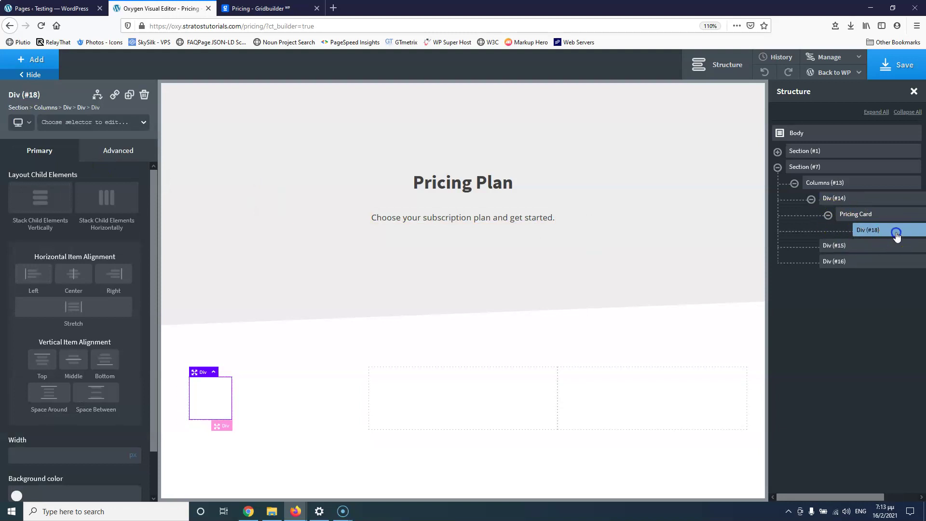
{"action": "left_click", "coordinate": [129, 95]}
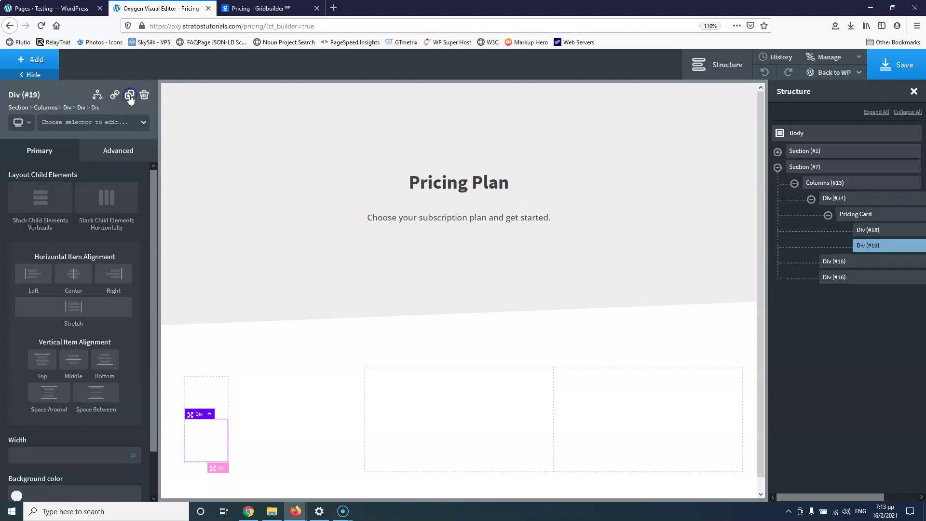
{"action": "left_click", "coordinate": [129, 95]}
{"action": "left_click", "coordinate": [129, 95]}
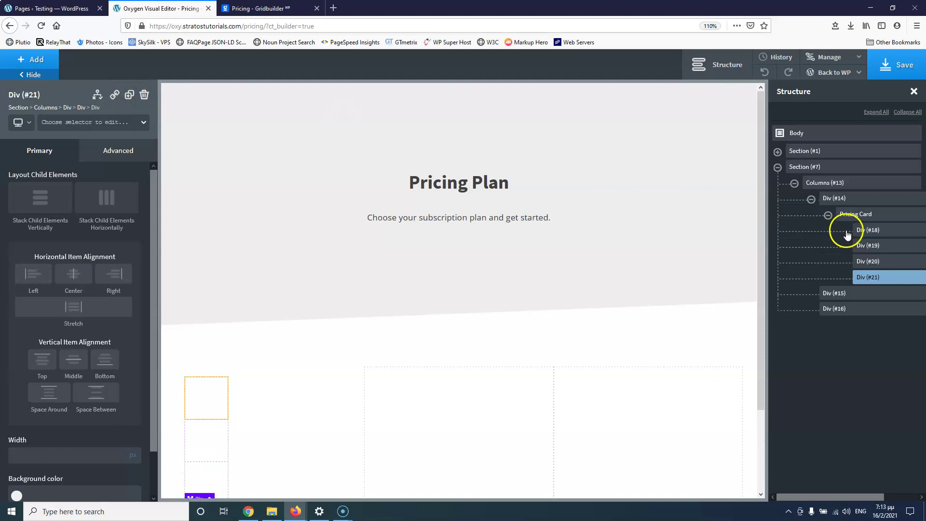
Check the first card's layout on the Gridbuilder page and rename the first div inside the Pricing Card as price name
{"action": "left_click", "coordinate": [891, 232]}
{"action": "left_click", "coordinate": [53, 8]}
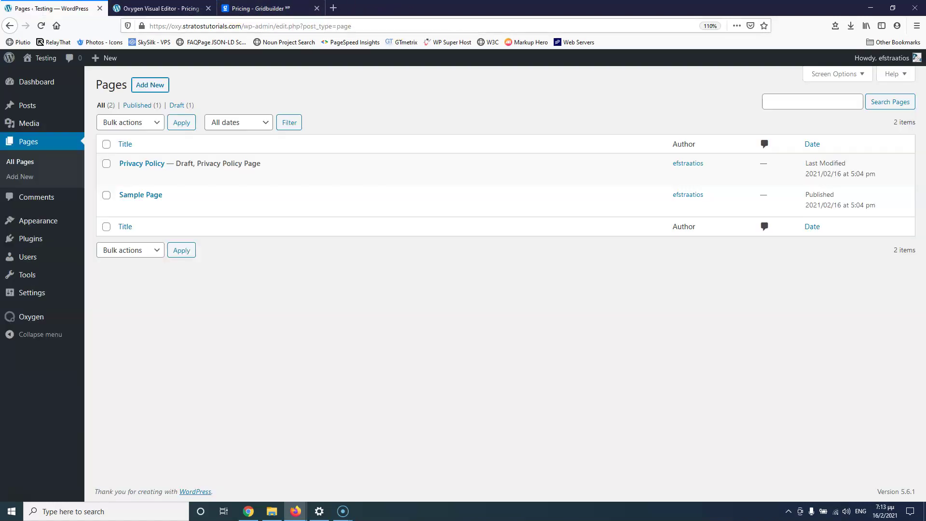
{"action": "left_click", "coordinate": [140, 5]}
{"action": "left_click", "coordinate": [243, 8]}
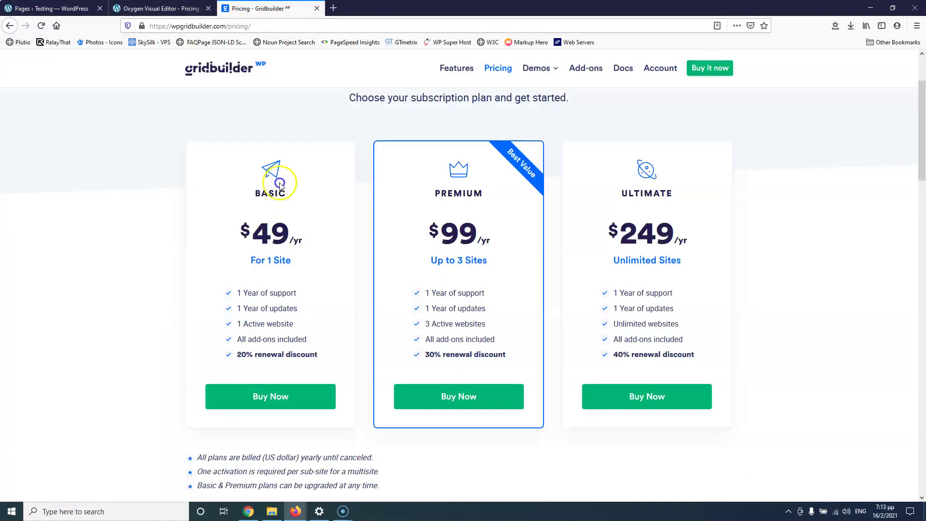
{"action": "left_click", "coordinate": [159, 8]}
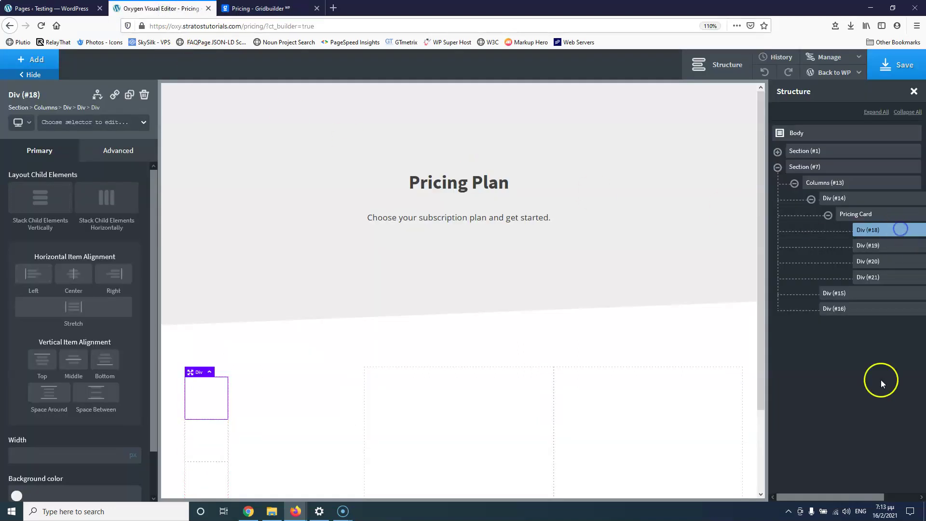
{"action": "left_click_drag", "start_coordinate": [867, 497], "coordinate": [887, 497]}
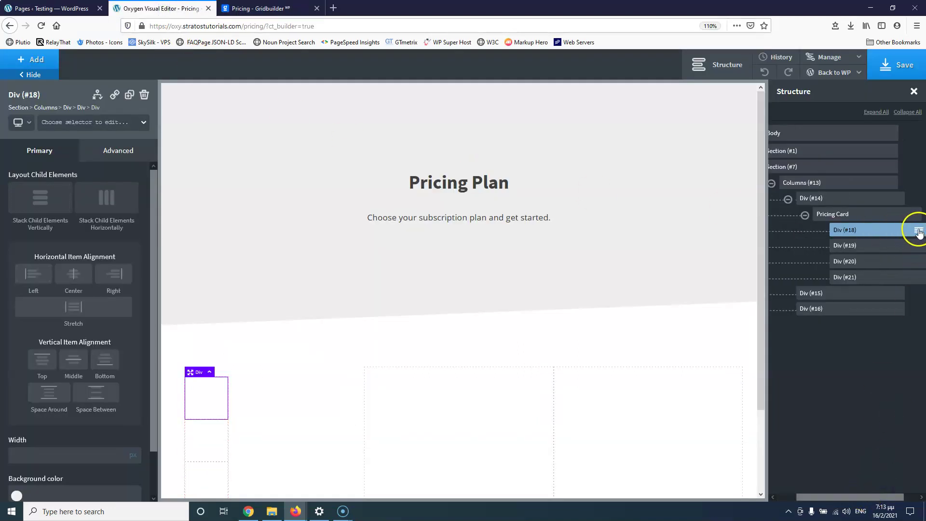
{"action": "left_click", "coordinate": [917, 230]}
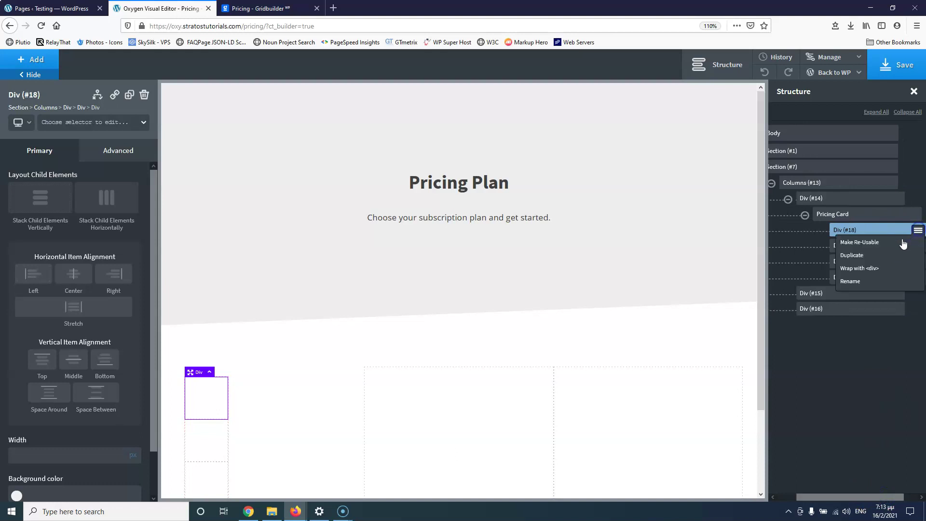
{"action": "left_click", "coordinate": [860, 279]}
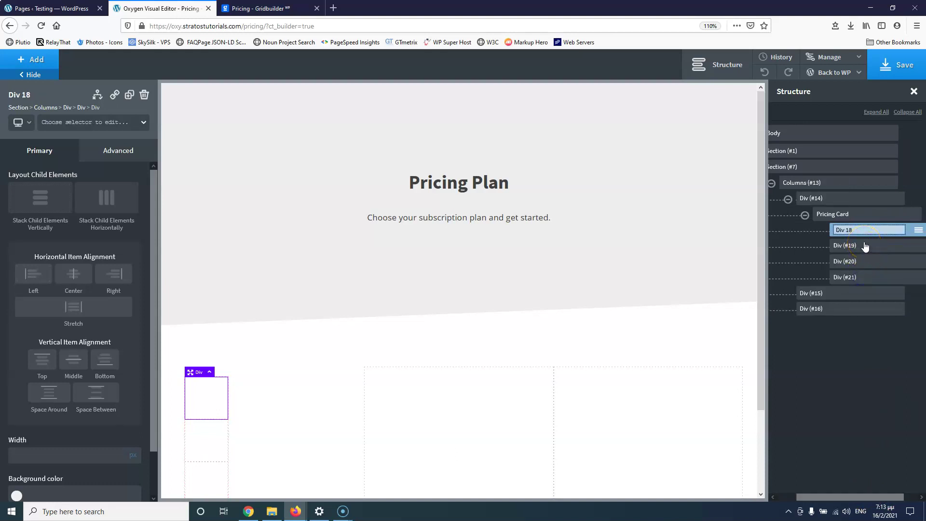
{"action": "type", "text": "price name"}
Check the Gridbuilder page again and rename the second div inside the Pricing Card as price money
{"action": "left_click", "coordinate": [865, 247]}
{"action": "left_click", "coordinate": [270, 9]}
{"action": "left_click", "coordinate": [203, 5]}
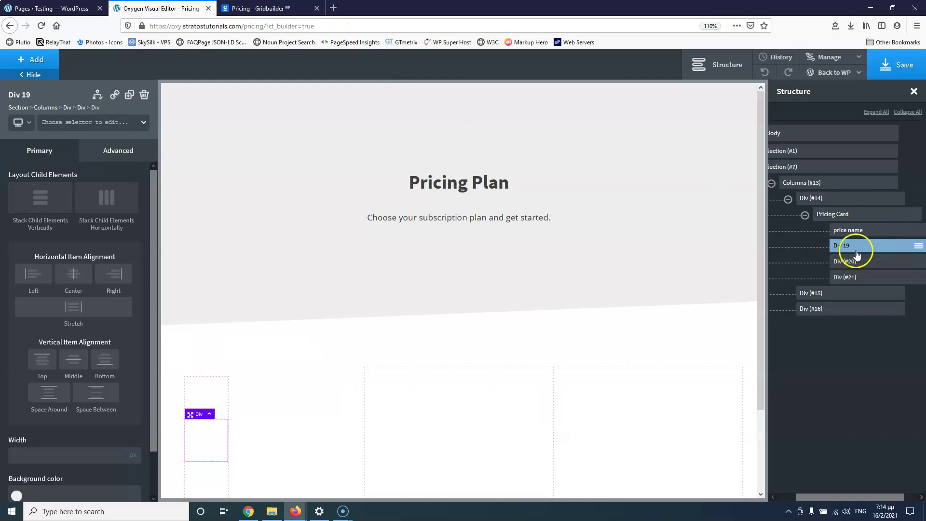
{"action": "left_click", "coordinate": [917, 247]}
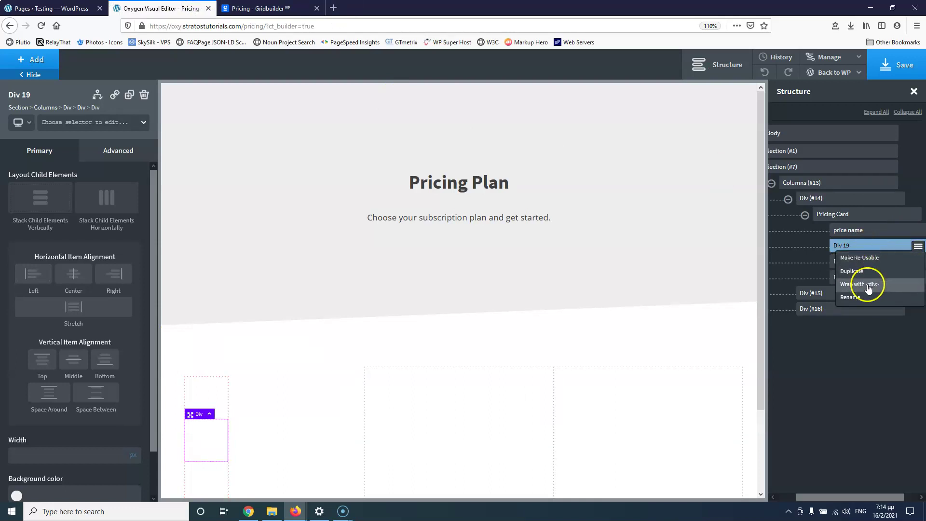
{"action": "left_click", "coordinate": [862, 299]}
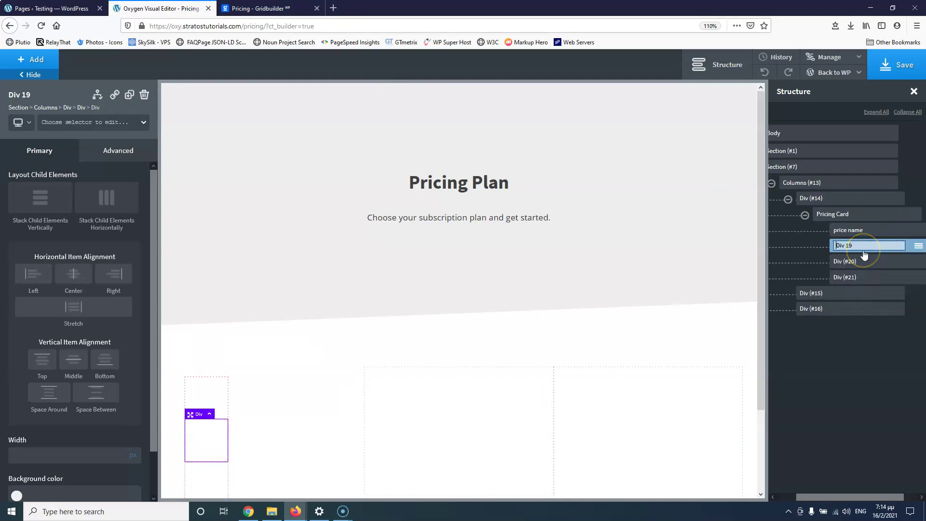
{"action": "key", "text": "Delete"}
{"action": "key", "text": "Delete"}
{"action": "key", "text": "Delete"}
{"action": "key", "text": "Delete"}
{"action": "key", "text": "Delete"}
{"action": "key", "text": "Delete"}
{"action": "type", "text": "pri"}
{"action": "type", "text": "ce mon"}
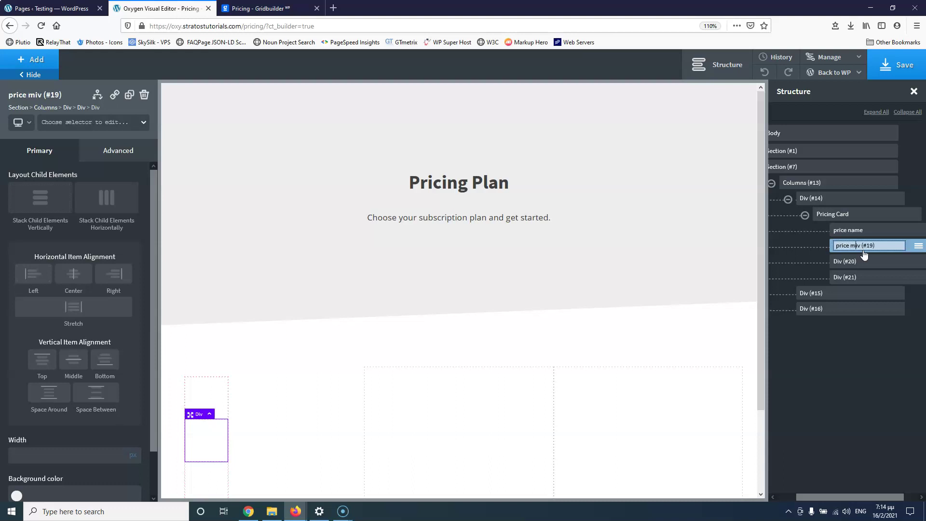
{"action": "type", "text": "ey"}
{"action": "key", "text": "Delete"}
{"action": "key", "text": "Delete"}
{"action": "key", "text": "Delete"}
Rename the third div inside the Pricing Card as price features
{"action": "left_click", "coordinate": [856, 262]}
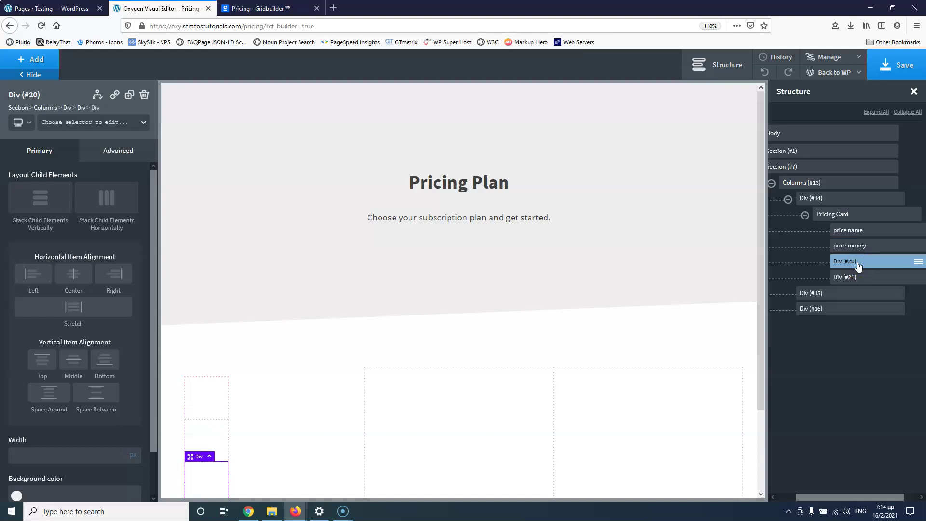
{"action": "left_click", "coordinate": [918, 261]}
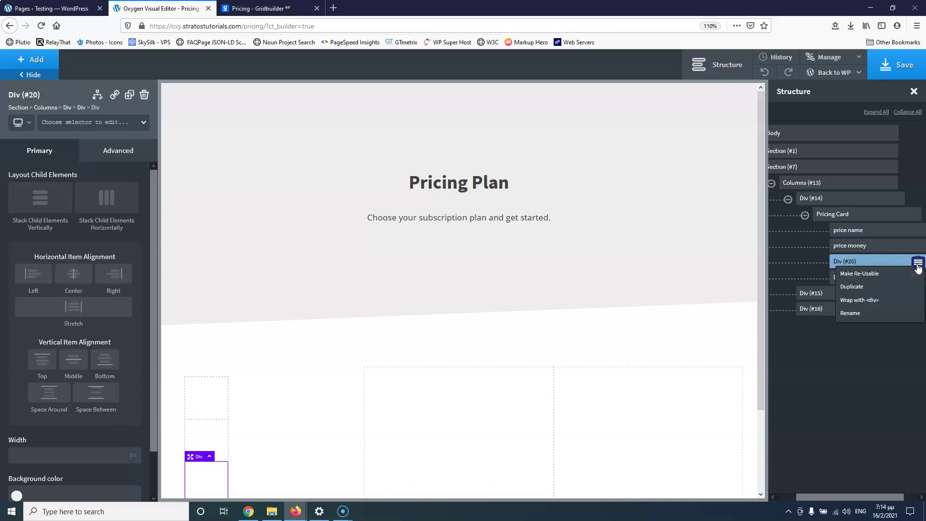
{"action": "left_click", "coordinate": [866, 312]}
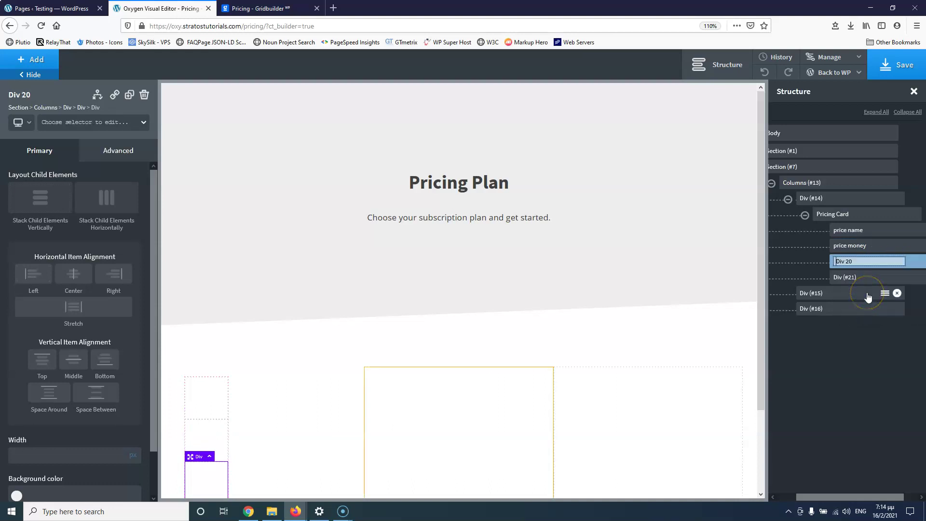
{"action": "type", "text": "price feature"}
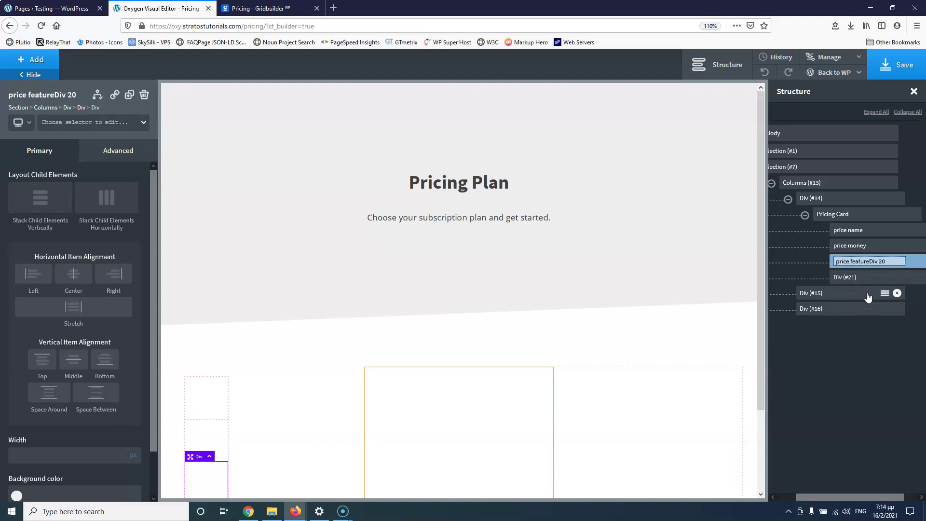
{"action": "key", "text": "Delete"}
{"action": "key", "text": "Delete"}
{"action": "key", "text": "Delete"}
{"action": "key", "text": "Delete"}
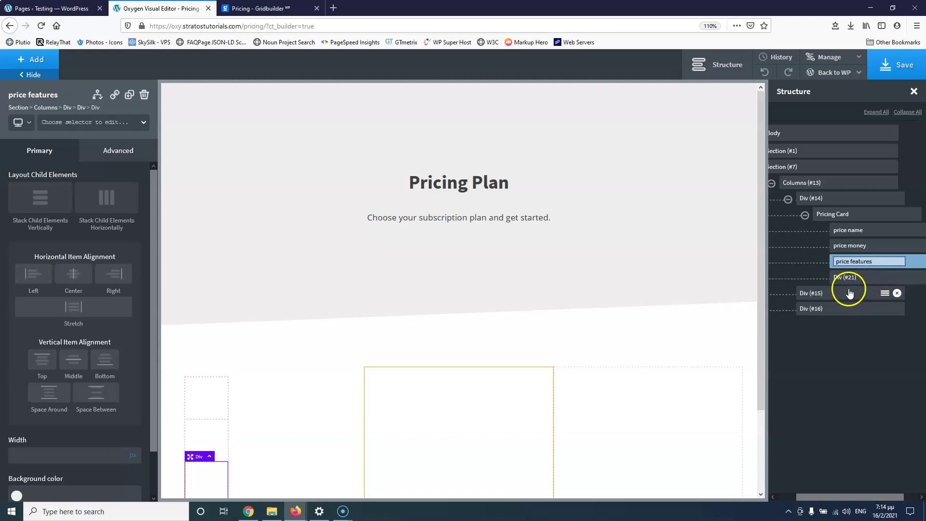
Rename the fourth div inside the Pricing Card as price button and compare the structure with the Gridbuilder cards
{"action": "left_click", "coordinate": [866, 279]}
{"action": "left_click", "coordinate": [892, 280]}
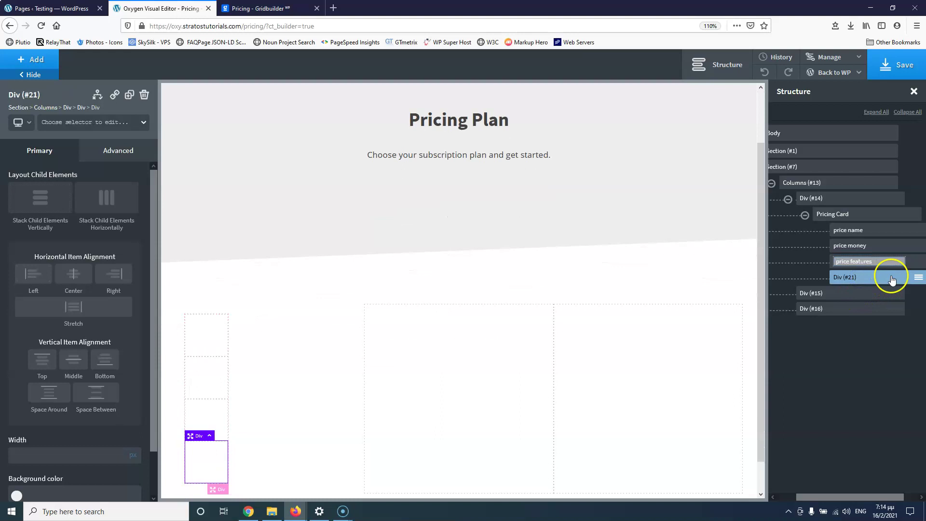
{"action": "left_click", "coordinate": [919, 277]}
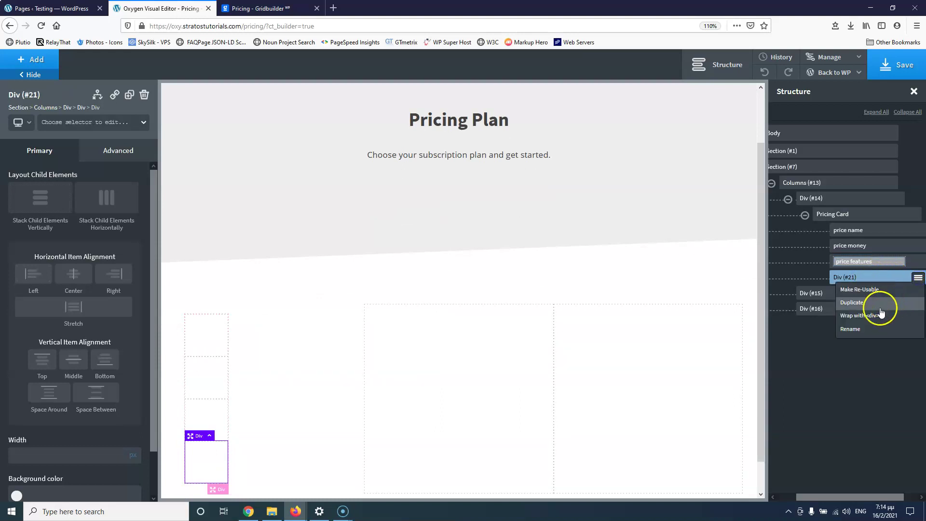
{"action": "left_click", "coordinate": [864, 328]}
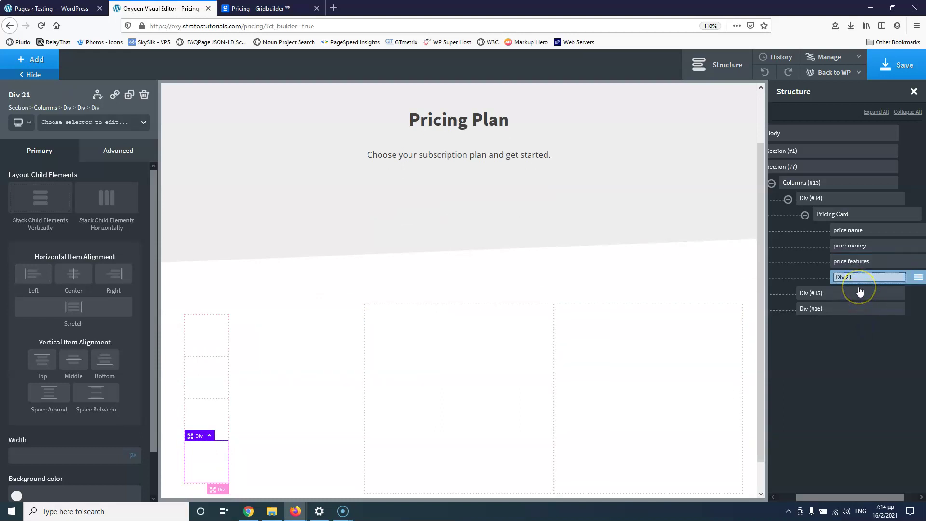
{"action": "type", "text": "price"}
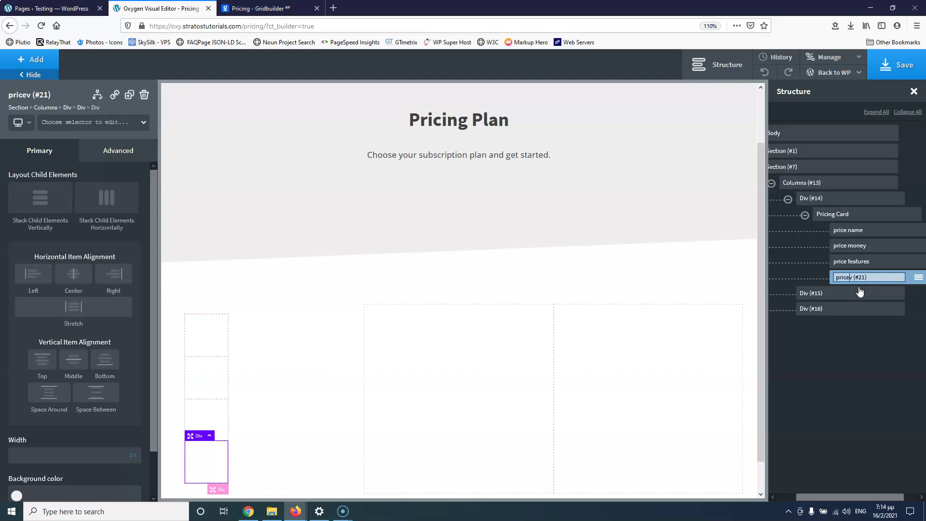
{"action": "key", "text": "Delete"}
{"action": "key", "text": "Delete"}
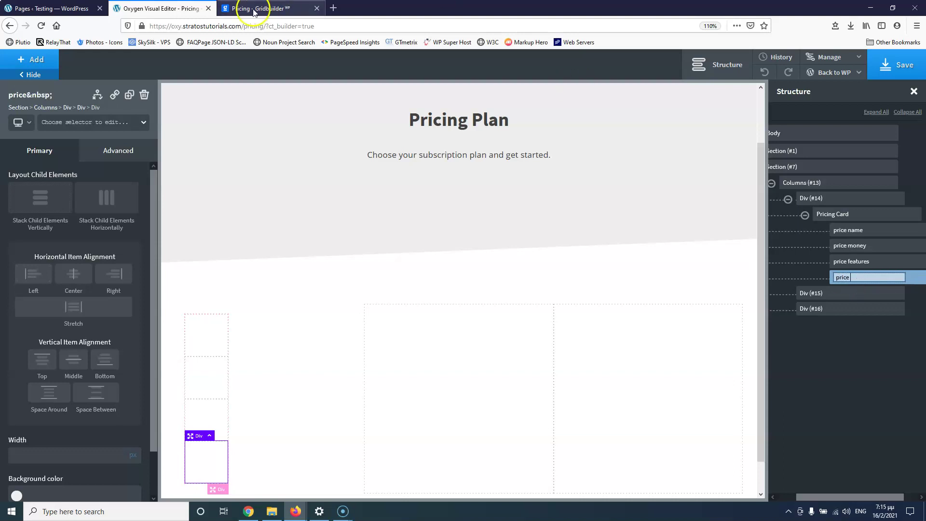
{"action": "type", "text": "button"}
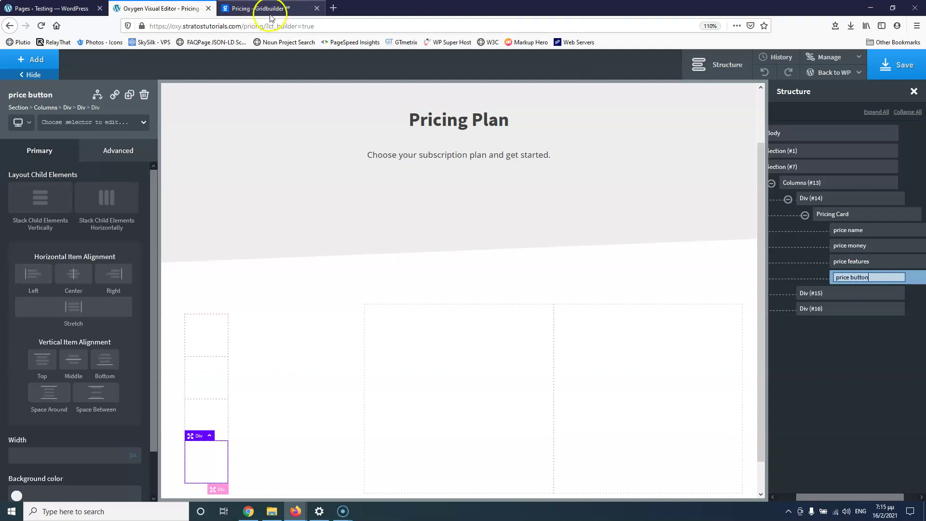
{"action": "left_click", "coordinate": [270, 14]}
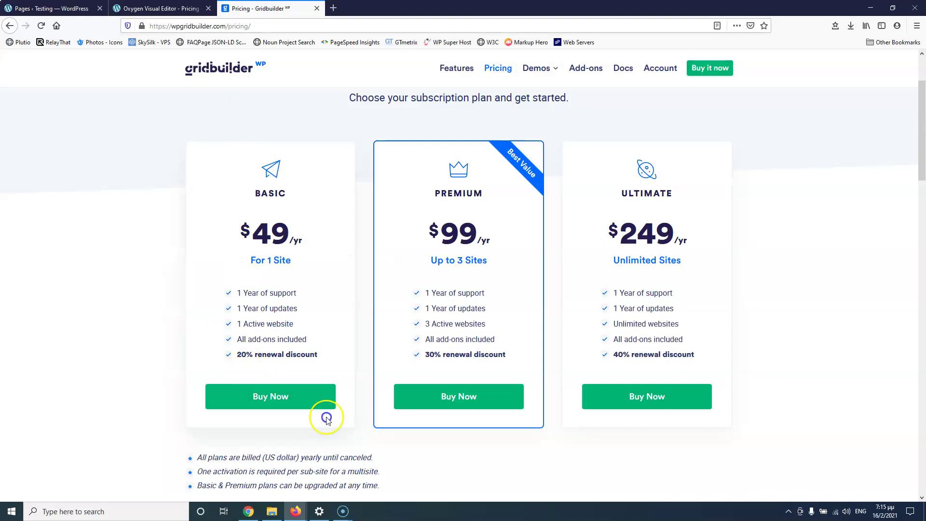
{"action": "left_click", "coordinate": [166, 9]}
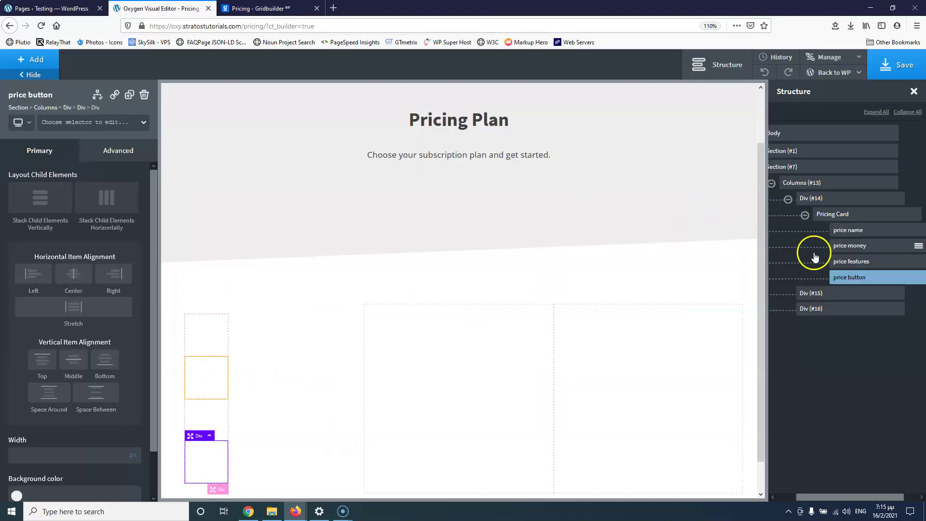
Give the price name div the class price-name
{"action": "left_click", "coordinate": [849, 230]}
{"action": "left_click", "coordinate": [73, 124]}
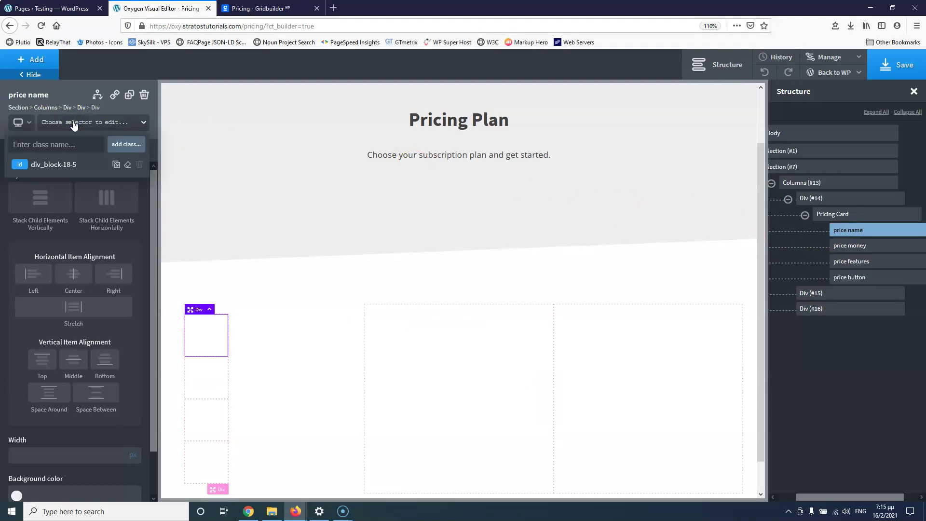
{"action": "type", "text": "pr"}
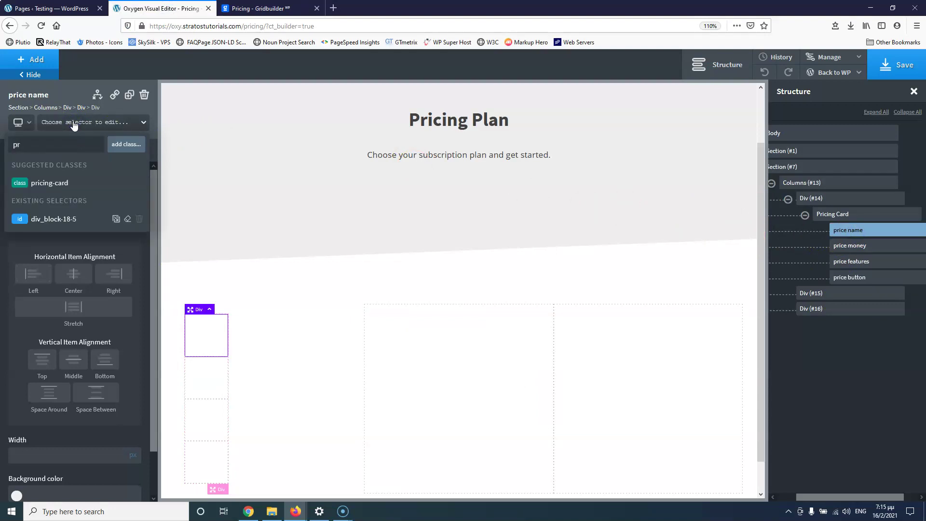
{"action": "type", "text": "ice-na"}
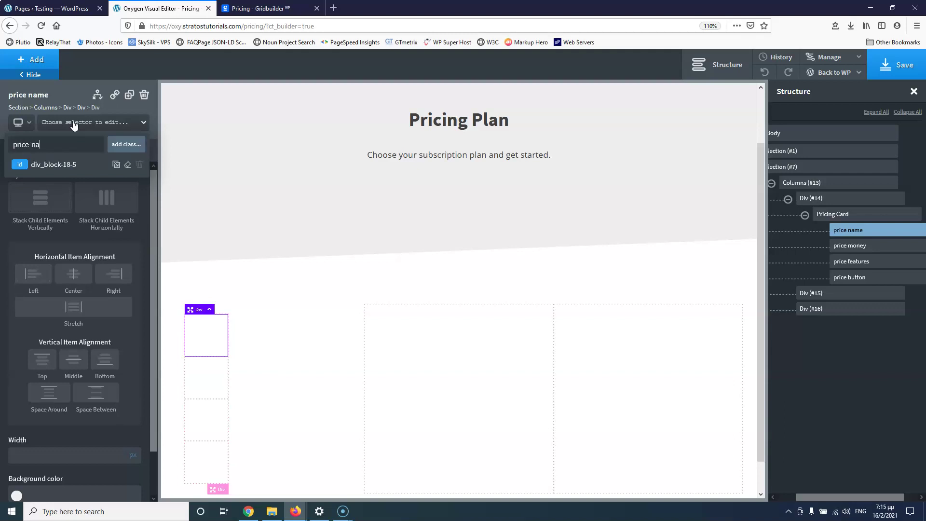
{"action": "type", "text": "me"}
{"action": "key", "text": "Return"}
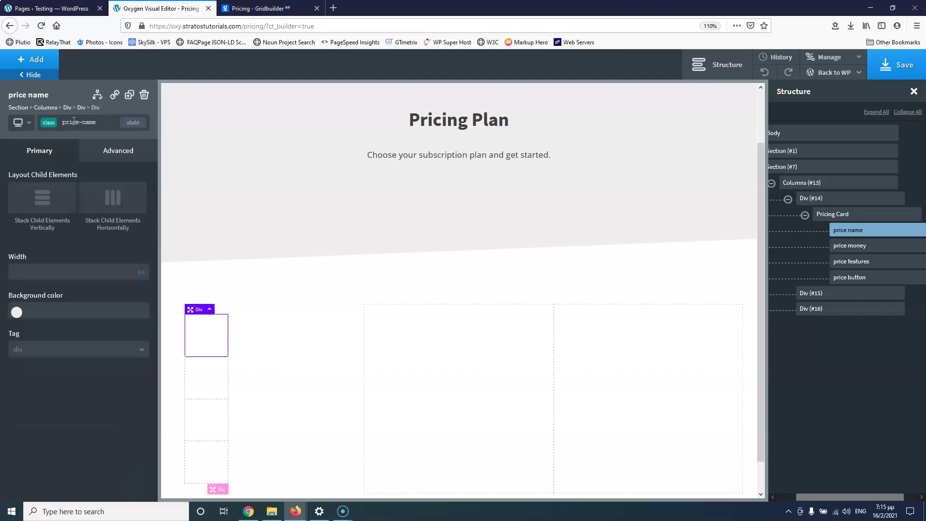
Give the price money div the class price-money
{"action": "left_click", "coordinate": [871, 217]}
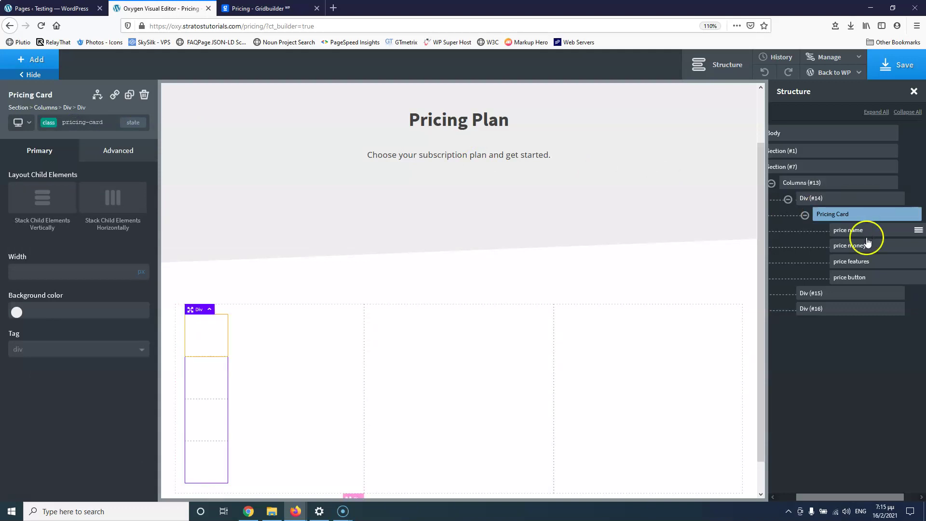
{"action": "left_click", "coordinate": [863, 247]}
{"action": "left_click", "coordinate": [89, 123]}
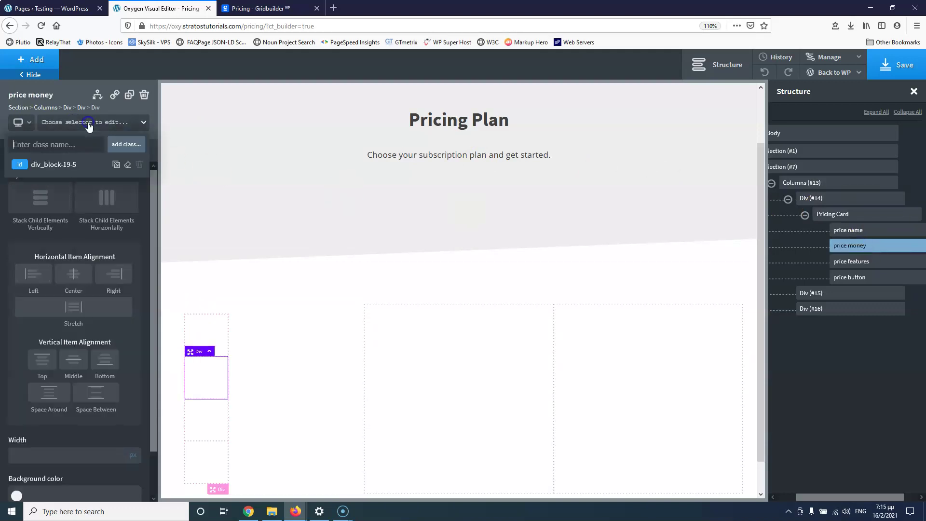
{"action": "type", "text": "price-"}
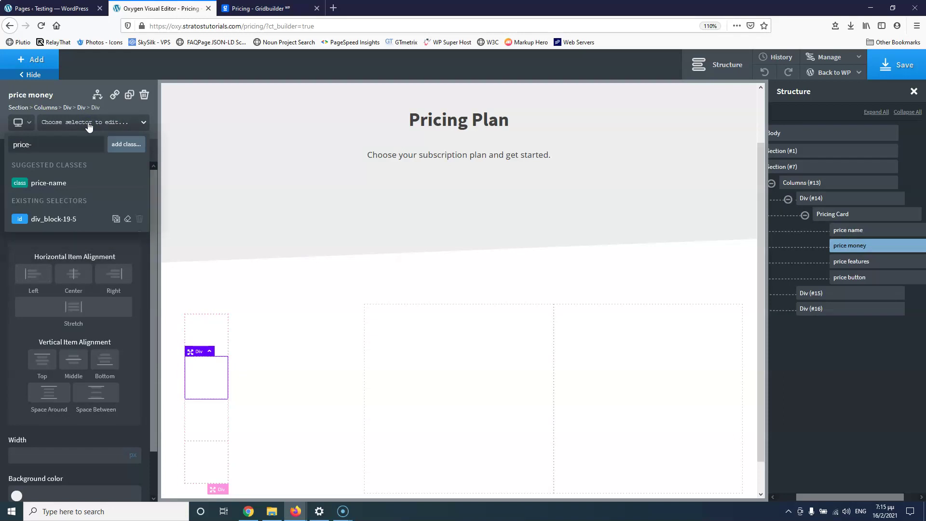
{"action": "type", "text": "money"}
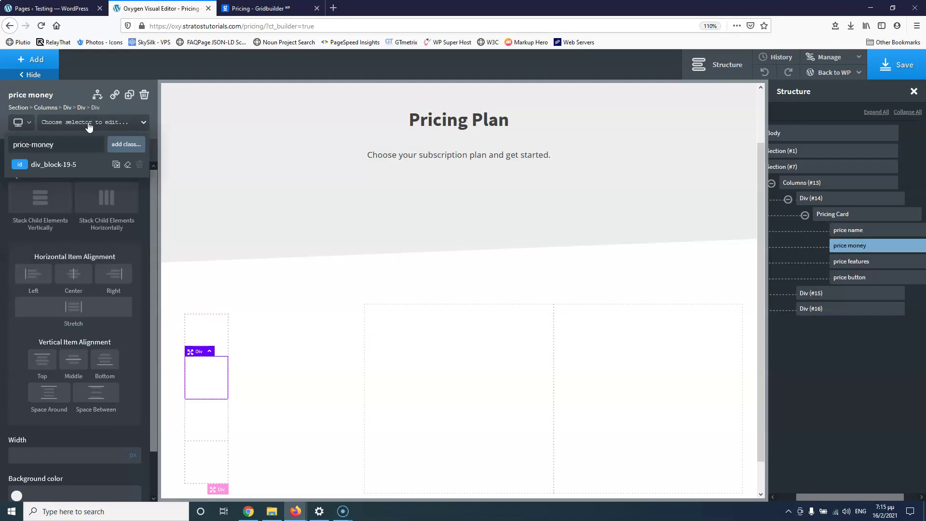
{"action": "key", "text": "Return"}
Give the price features div the class price-features
{"action": "left_click", "coordinate": [852, 261]}
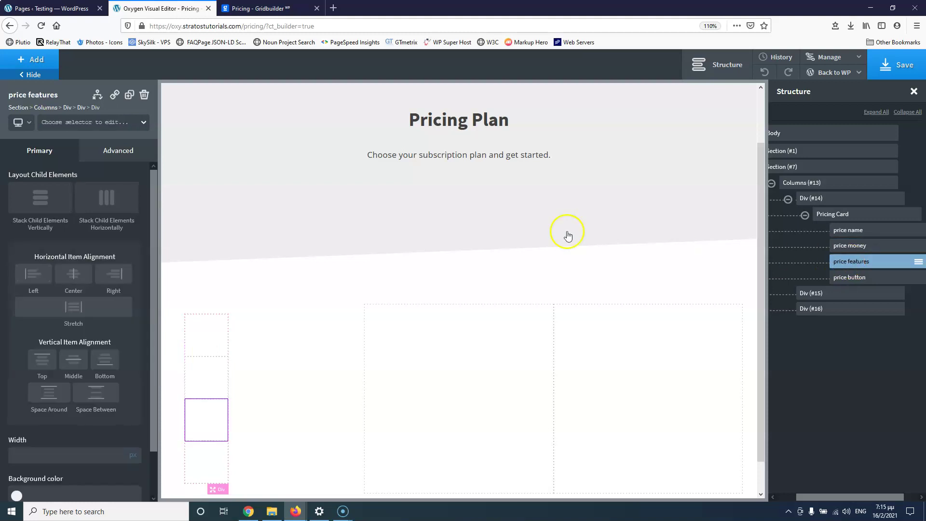
{"action": "left_click", "coordinate": [68, 123]}
{"action": "type", "text": "p"}
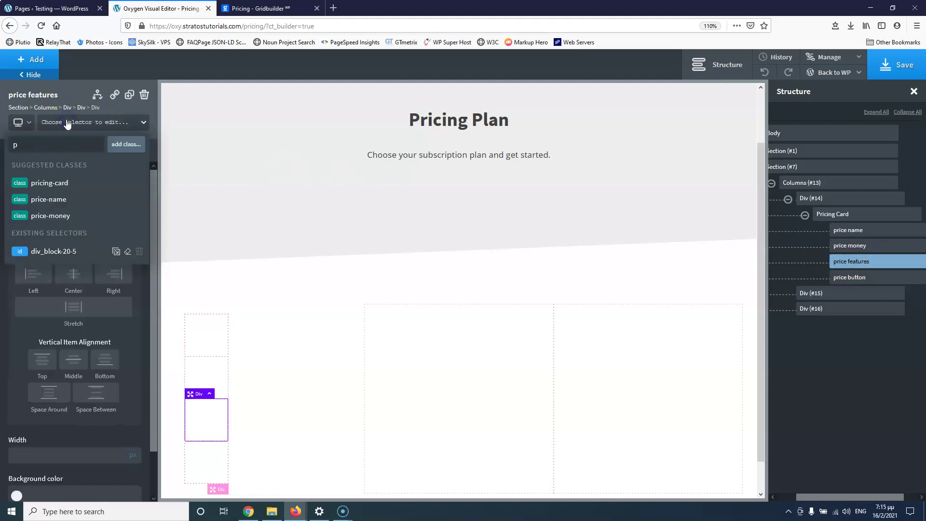
{"action": "type", "text": "rice-f"}
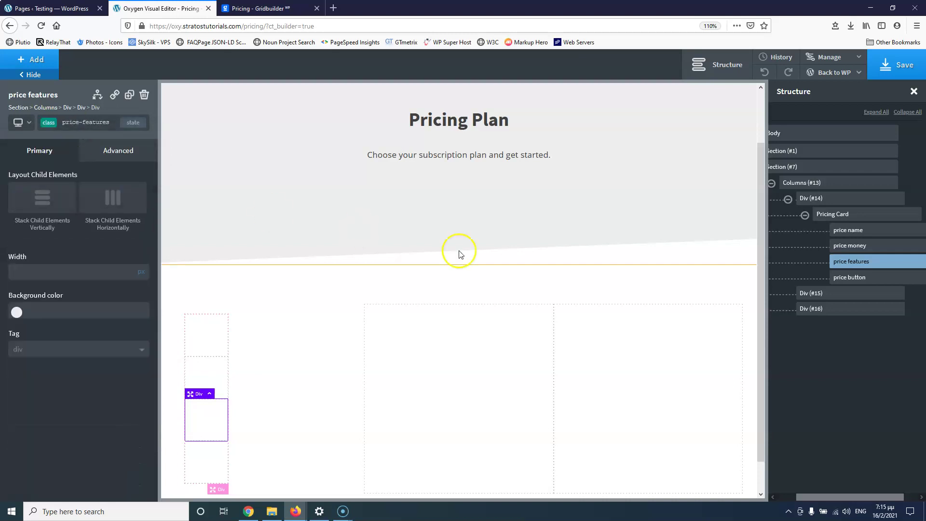
Give the price button div the class price-button
{"action": "left_click", "coordinate": [845, 277]}
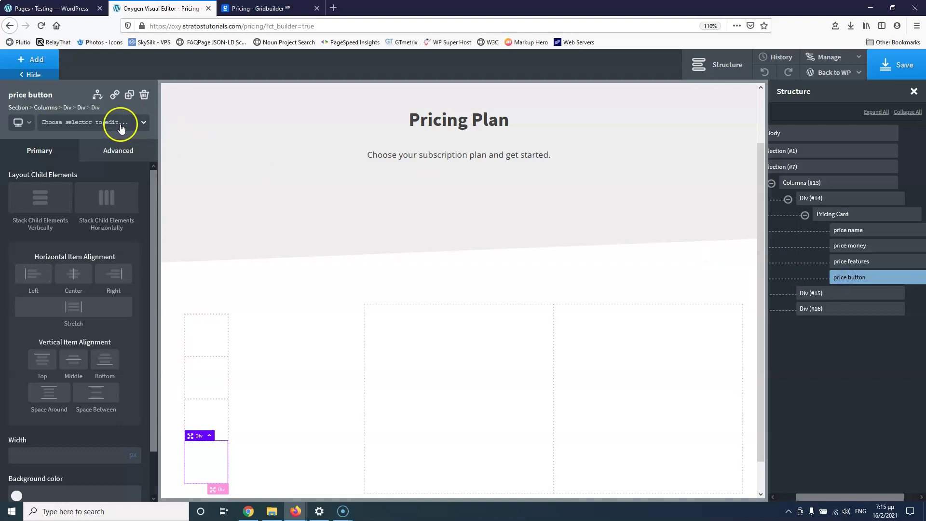
{"action": "left_click", "coordinate": [101, 123]}
{"action": "type", "text": "p"}
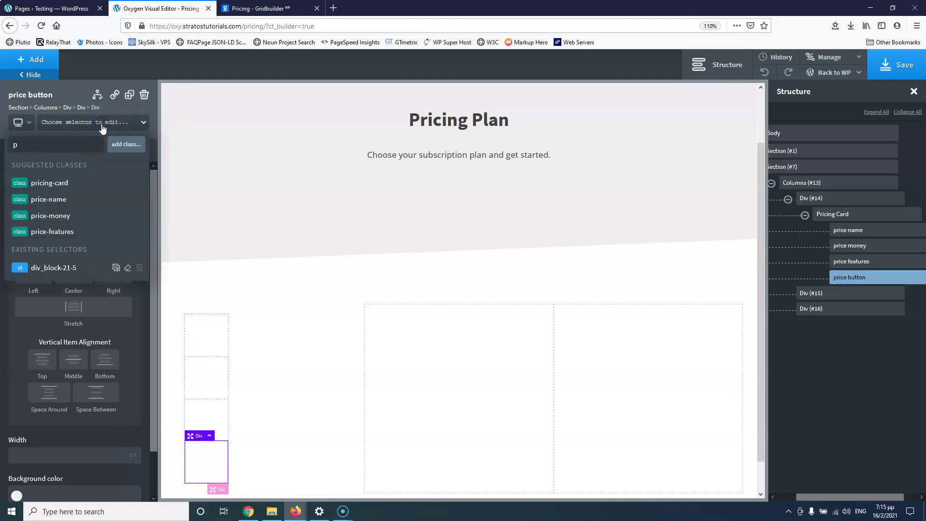
{"action": "type", "text": "rice-"}
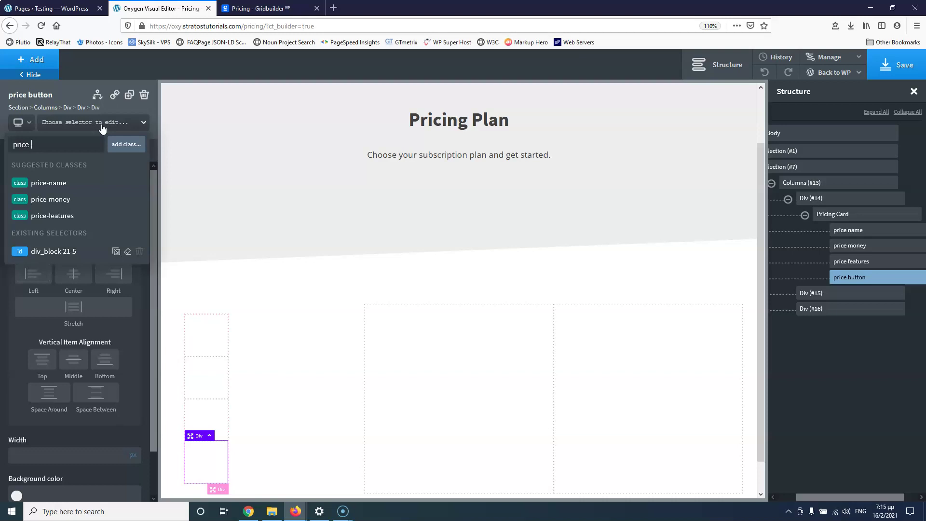
{"action": "type", "text": "button"}
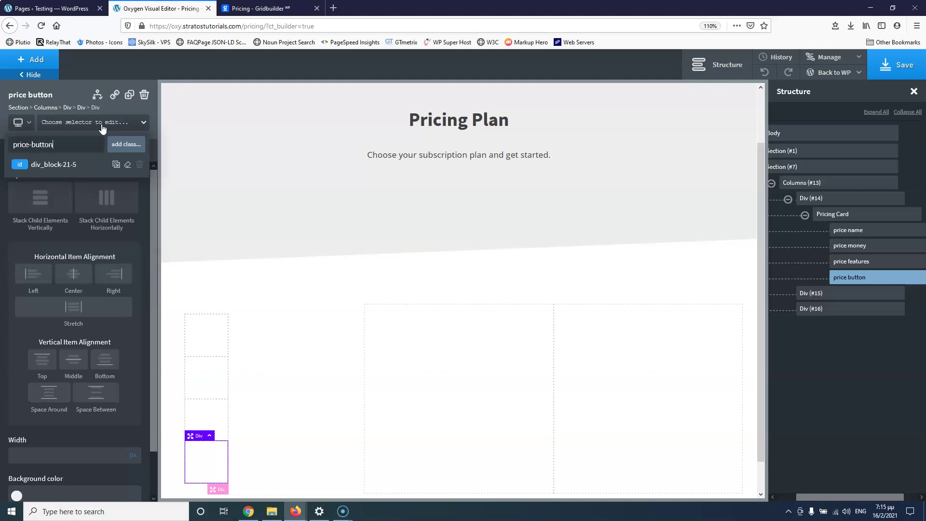
{"action": "key", "text": "Return"}
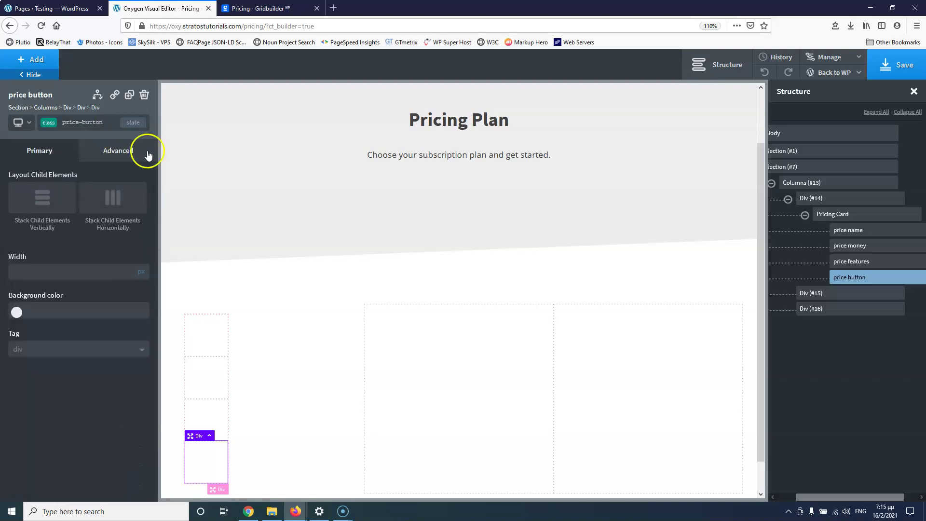
Check the Gridbuilder pricing cards and set the Pricing Card's height to 400 px
{"action": "left_click", "coordinate": [852, 218]}
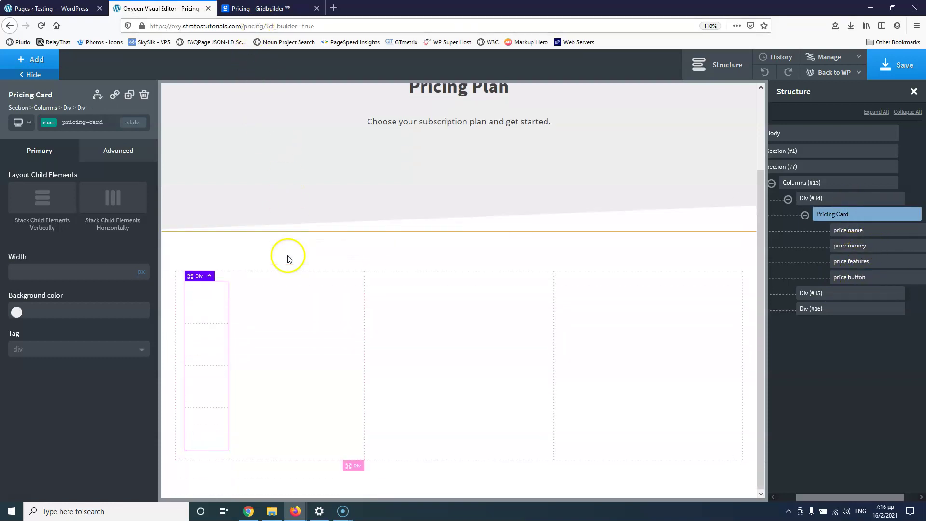
{"action": "left_click", "coordinate": [268, 9]}
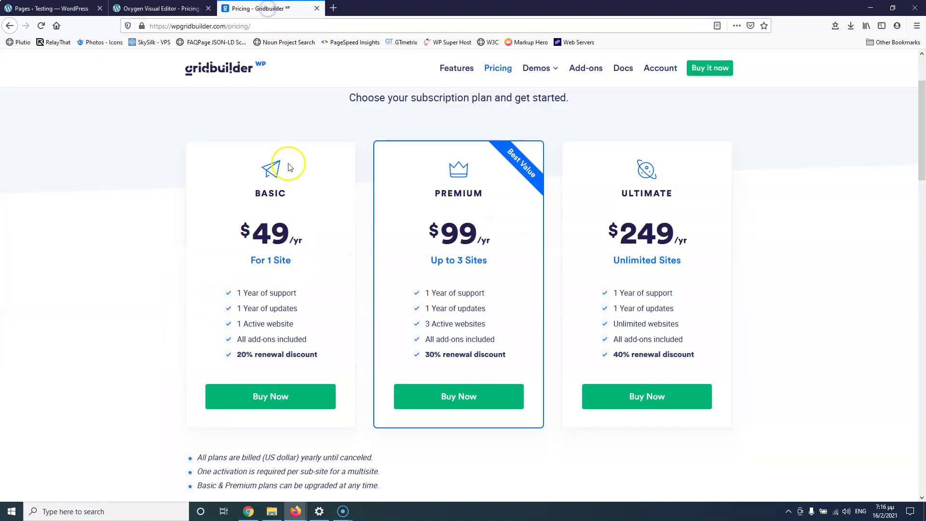
{"action": "scroll", "coordinate": [291, 164], "scroll_direction": "down", "scroll_amount": 1}
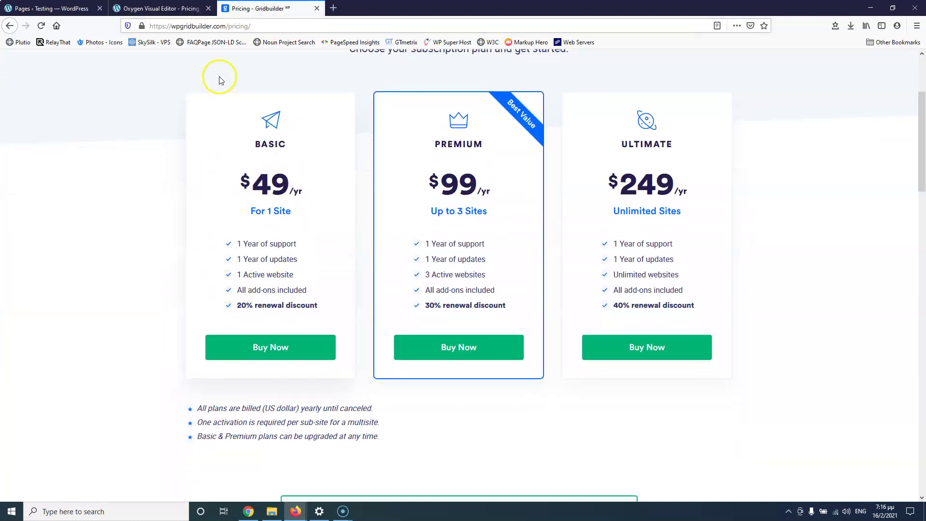
{"action": "left_click", "coordinate": [159, 8]}
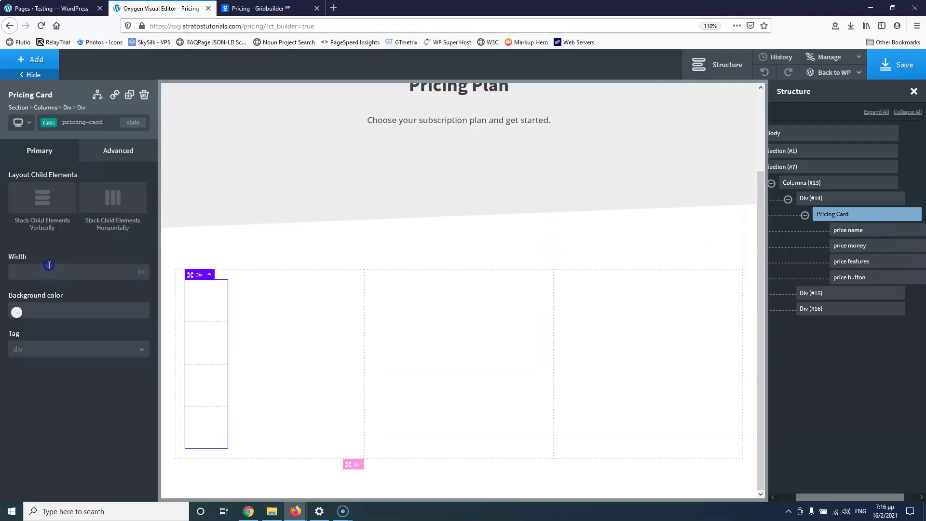
{"action": "left_click", "coordinate": [105, 153]}
{"action": "left_click", "coordinate": [75, 211]}
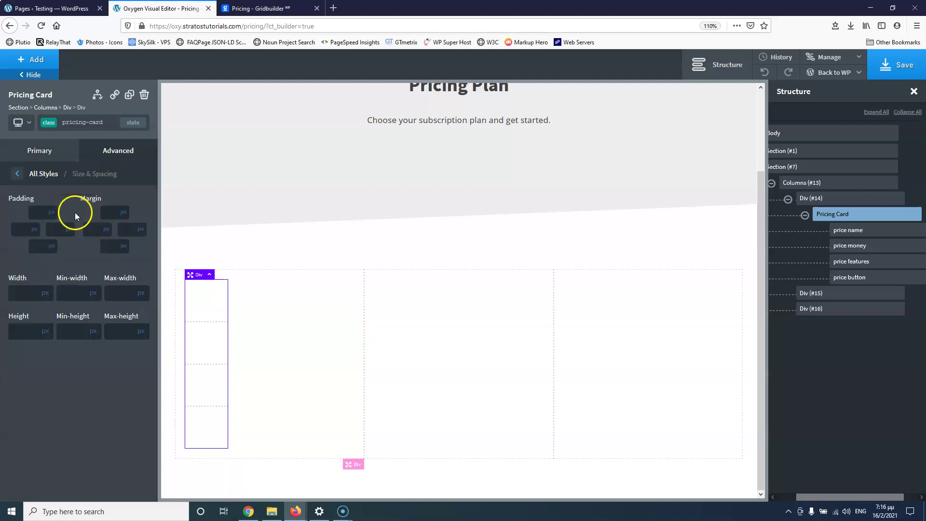
{"action": "left_click", "coordinate": [20, 330]}
{"action": "type", "text": "400"}
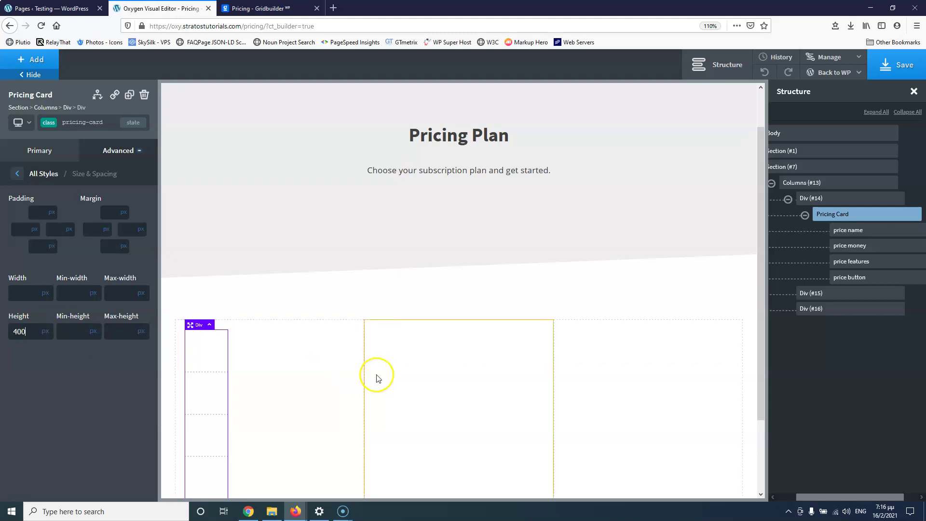
{"action": "scroll", "coordinate": [372, 366], "scroll_direction": "down", "scroll_amount": 2}
Set the Pricing Card's height to 500 px and compare it with the Gridbuilder cards
{"action": "left_click", "coordinate": [9, 325]}
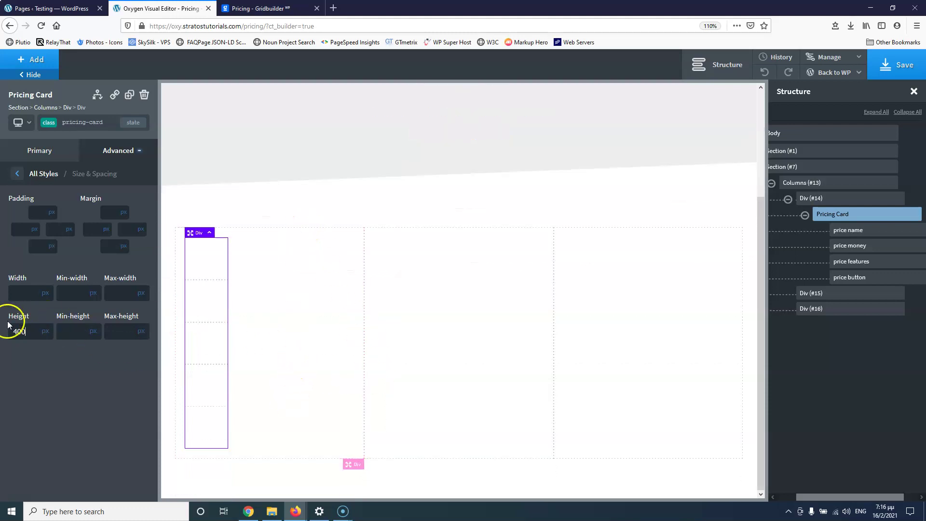
{"action": "left_click", "coordinate": [19, 331]}
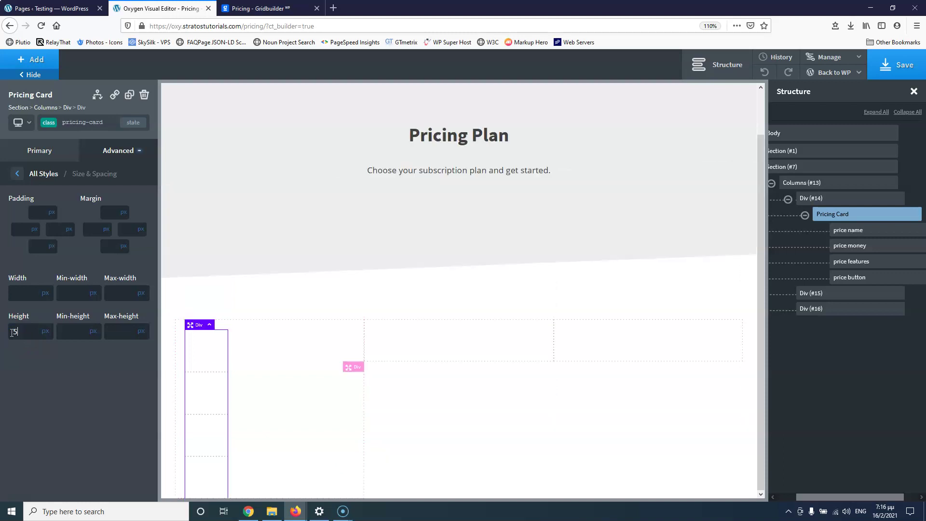
{"action": "type", "text": "500"}
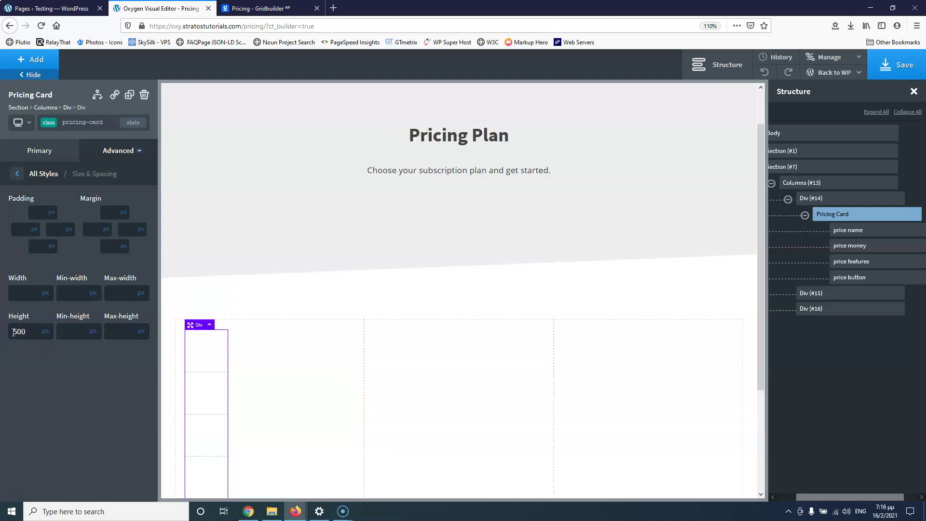
{"action": "scroll", "coordinate": [254, 324], "scroll_direction": "down", "scroll_amount": 3}
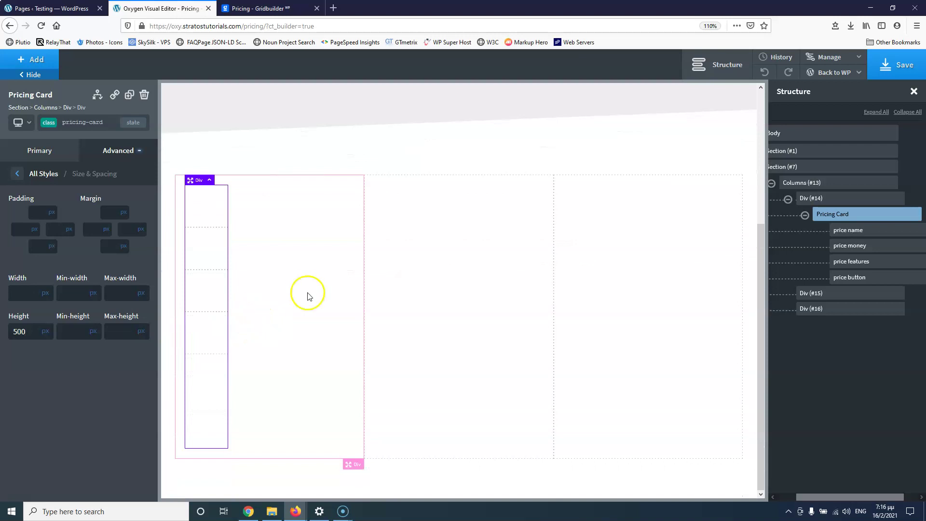
{"action": "left_click", "coordinate": [232, 8]}
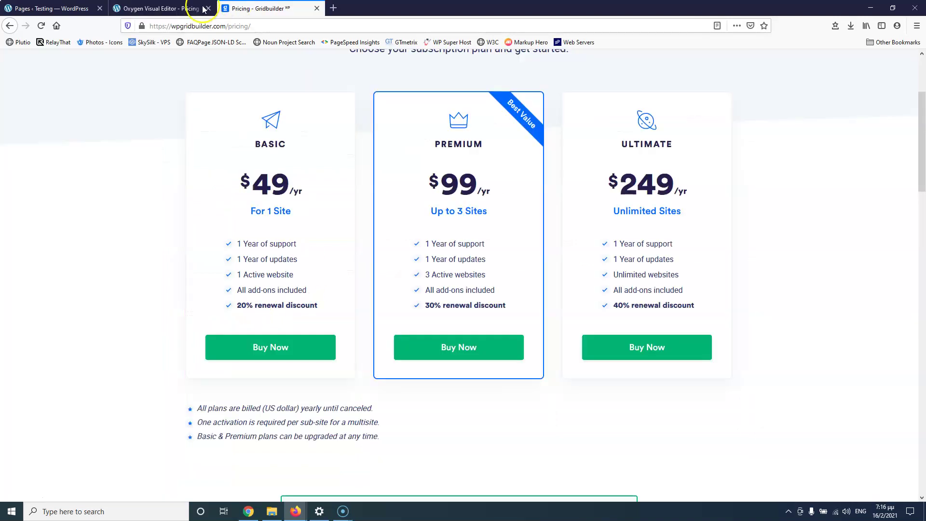
{"action": "left_click", "coordinate": [182, 9]}
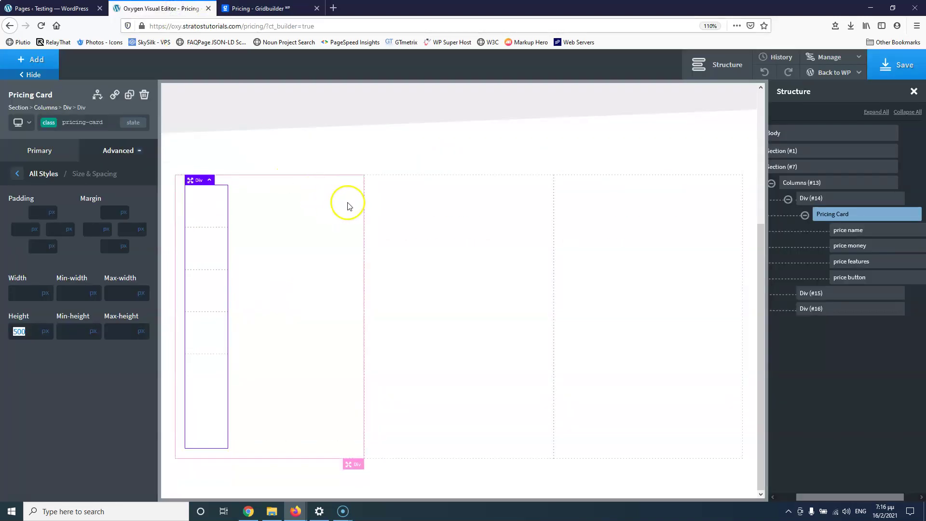
Look at the Gridbuilder cards again and set the Pricing Card's width to 100%
{"action": "left_click", "coordinate": [252, 8]}
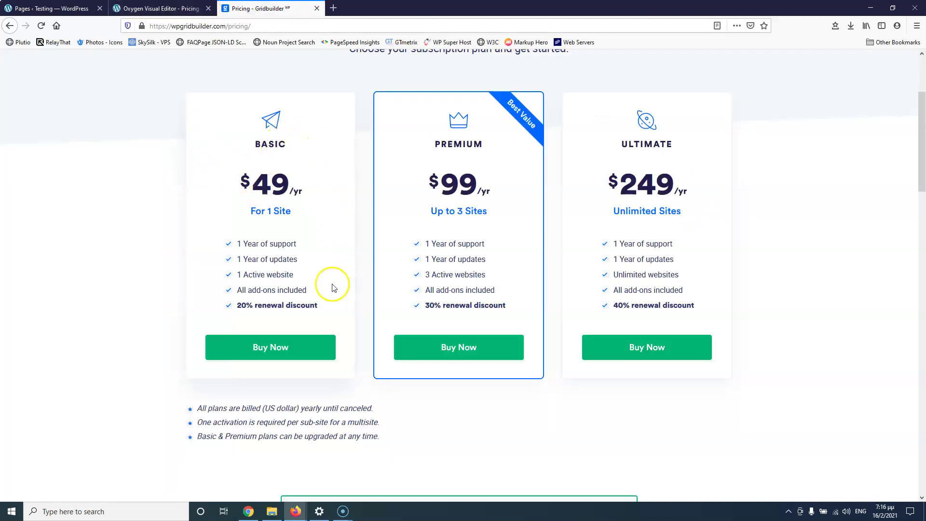
{"action": "left_click", "coordinate": [183, 8]}
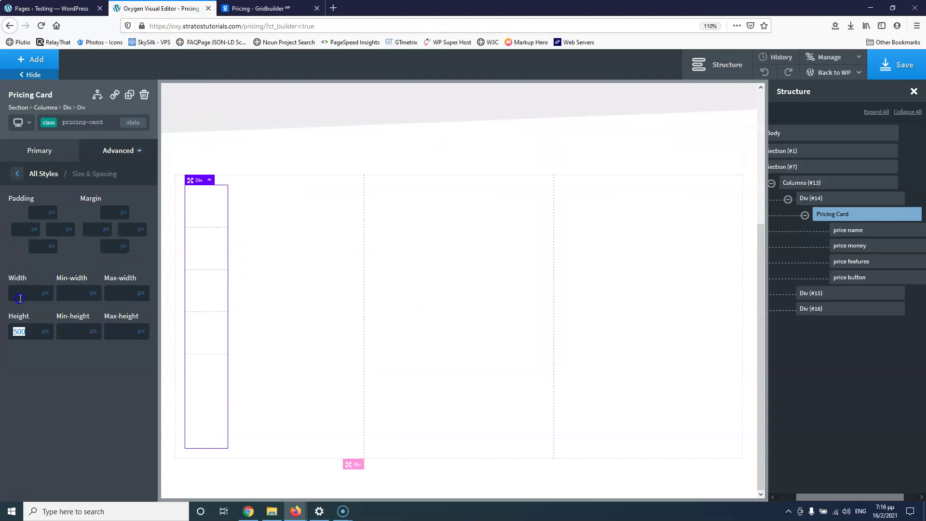
{"action": "left_click", "coordinate": [21, 297]}
{"action": "type", "text": "100"}
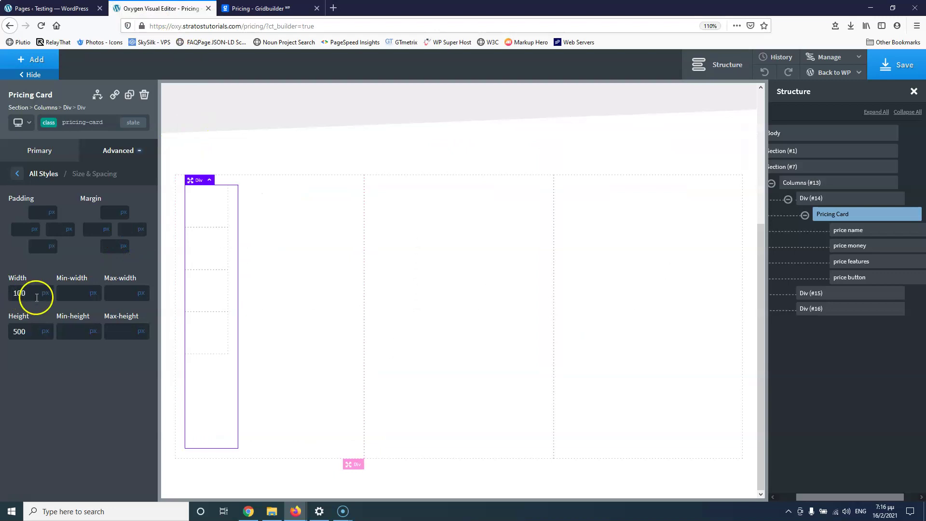
{"action": "left_click", "coordinate": [45, 294]}
{"action": "left_click", "coordinate": [51, 290]}
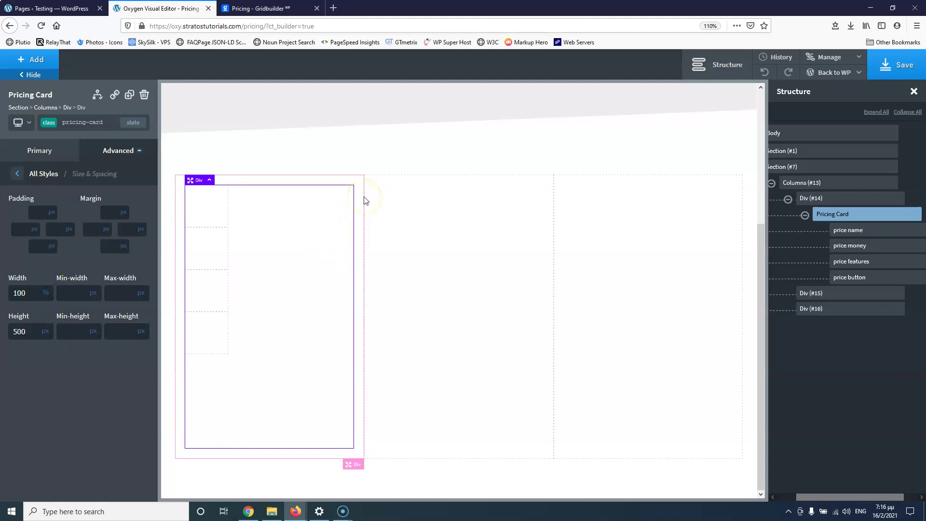
Set the width of both the price name and price money divs to 100%
{"action": "left_click", "coordinate": [867, 231]}
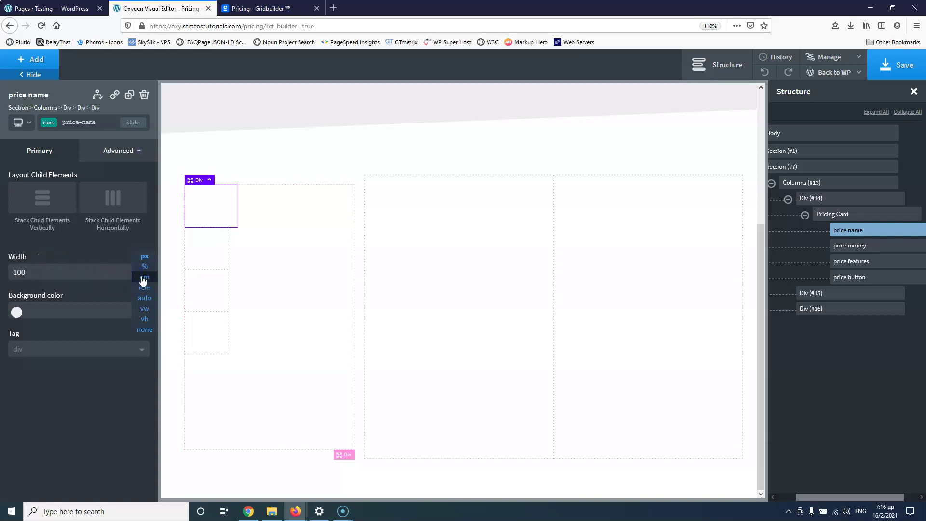
{"action": "left_click", "coordinate": [144, 266]}
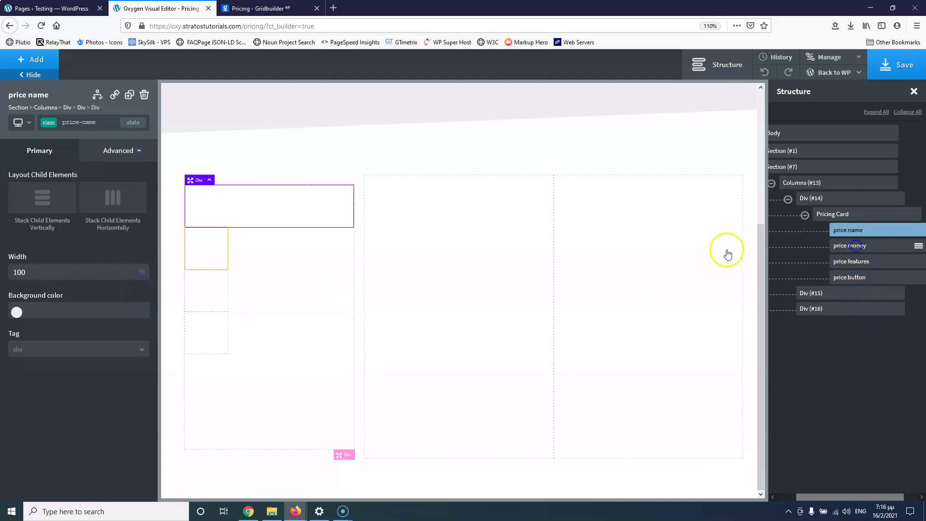
{"action": "left_click", "coordinate": [50, 271]}
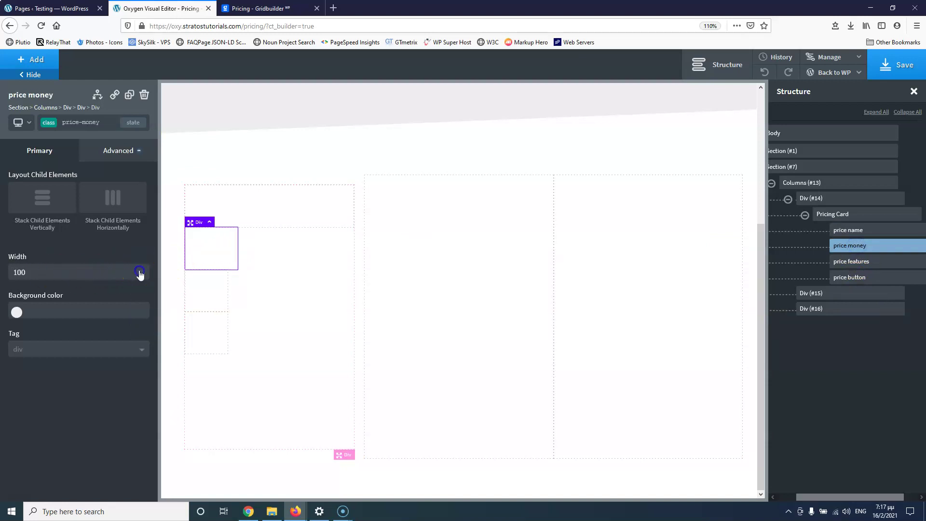
{"action": "left_click", "coordinate": [145, 267]}
Set the width of the price features div to 100%
{"action": "left_click", "coordinate": [851, 261]}
{"action": "left_click", "coordinate": [65, 270]}
{"action": "type", "text": "100"}
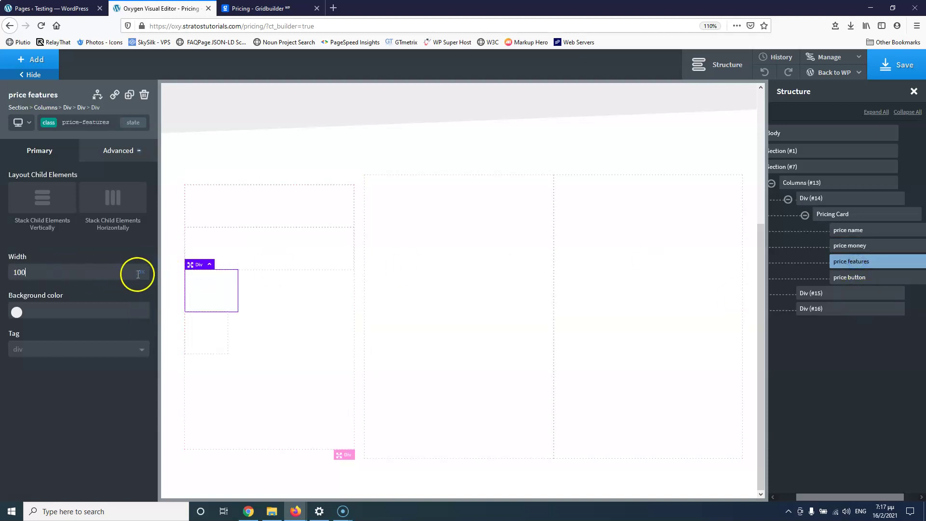
{"action": "left_click", "coordinate": [144, 267]}
Set the width of the price button div to 100%
{"action": "left_click", "coordinate": [848, 275]}
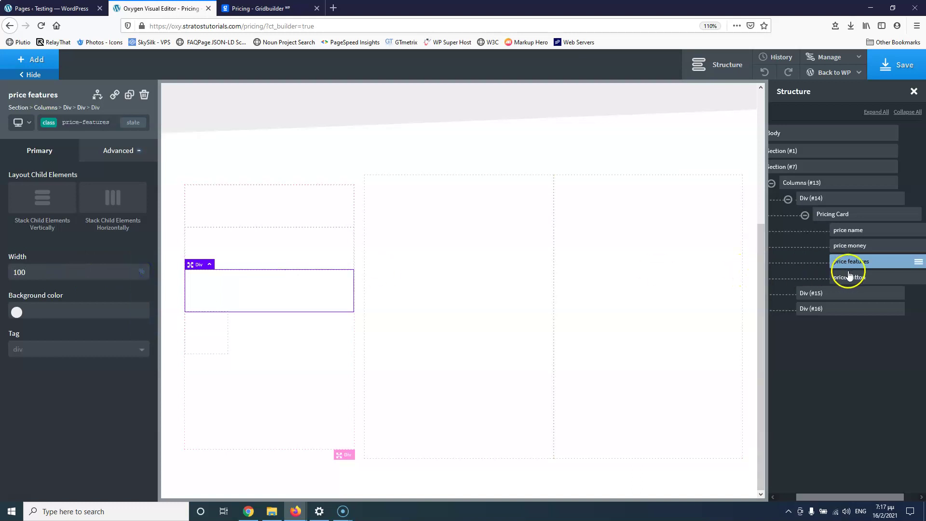
{"action": "mouse_move", "coordinate": [127, 276]}
{"action": "left_click", "coordinate": [61, 274]}
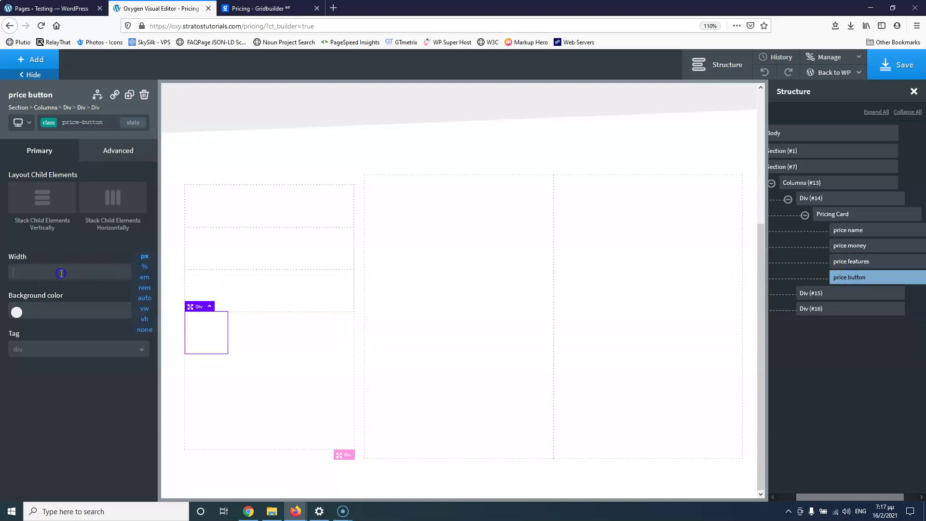
{"action": "type", "text": "100"}
{"action": "left_click", "coordinate": [144, 268]}
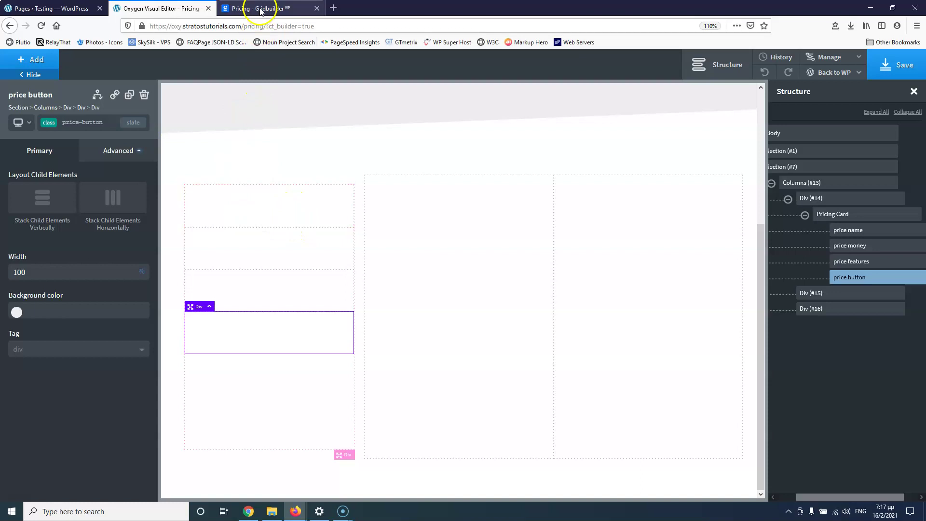
Stack the first column div's child elements horizontally, with middle vertical and center horizontal alignment
{"action": "left_click", "coordinate": [850, 219]}
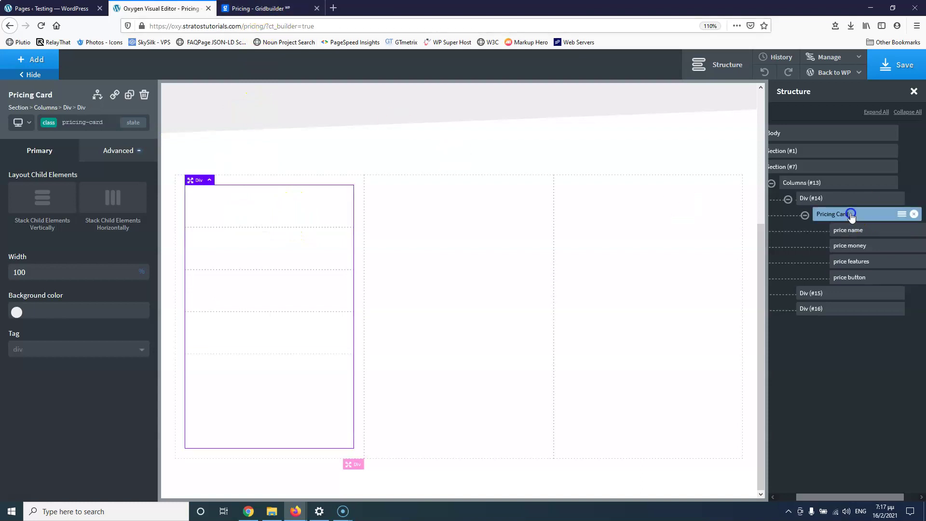
{"action": "left_click", "coordinate": [845, 199]}
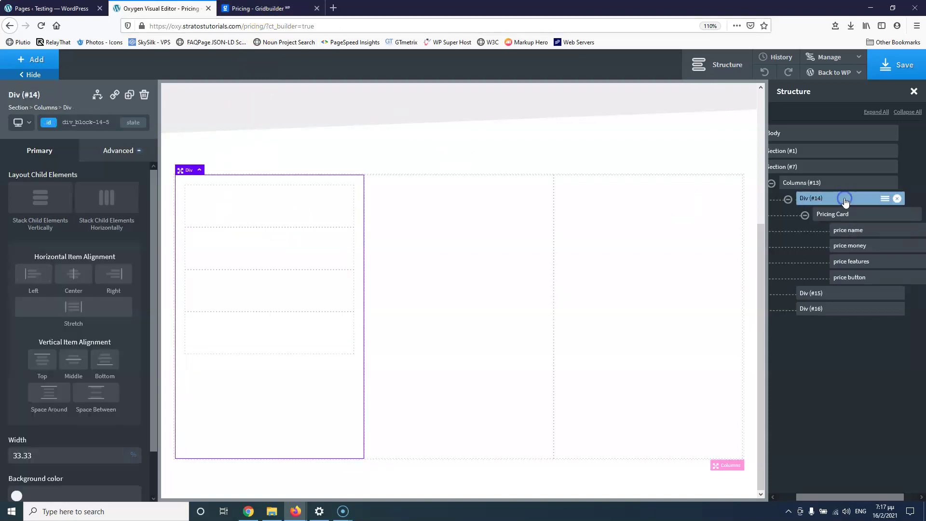
{"action": "left_click", "coordinate": [105, 198]}
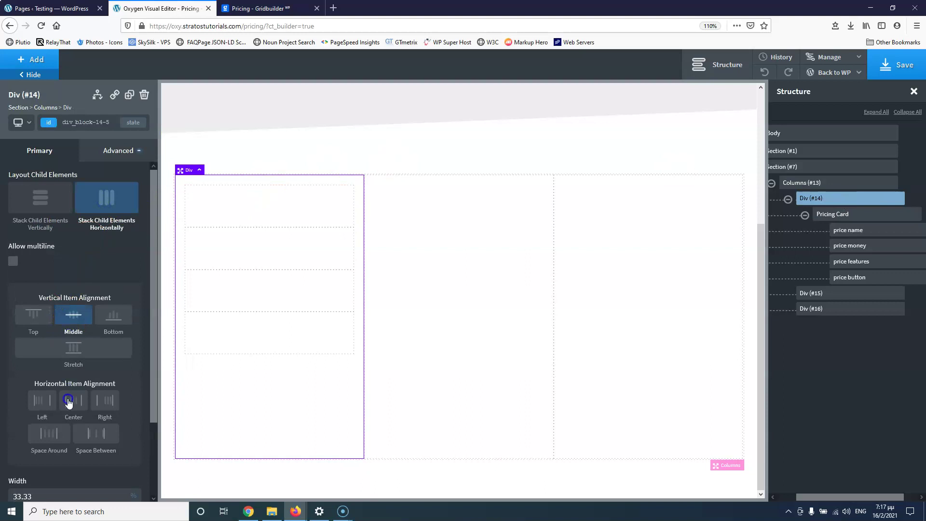
Stack the second column div's child elements horizontally with middle vertical alignment
{"action": "left_click", "coordinate": [482, 326]}
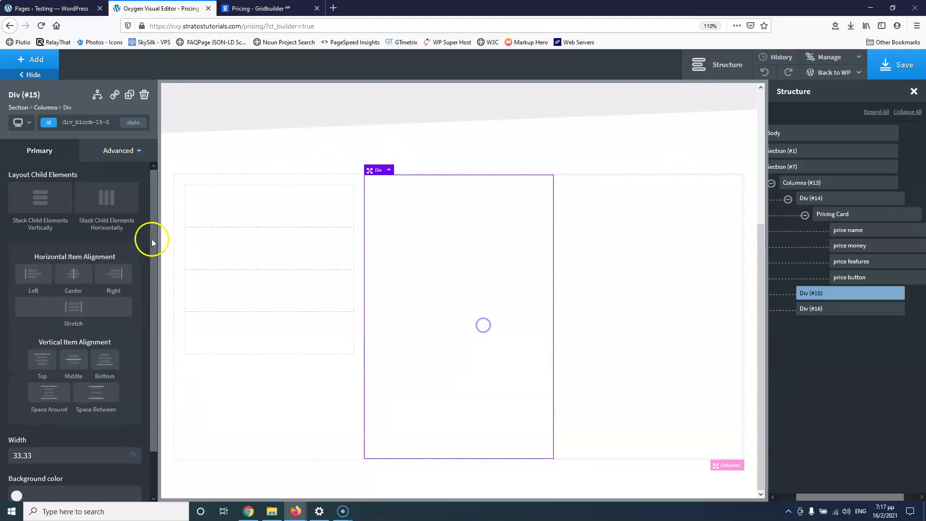
{"action": "left_click", "coordinate": [101, 204]}
{"action": "left_click", "coordinate": [74, 315]}
Stack the third column div's child elements horizontally, with middle vertical and center horizontal alignment
{"action": "left_click", "coordinate": [620, 325]}
{"action": "left_click", "coordinate": [110, 200]}
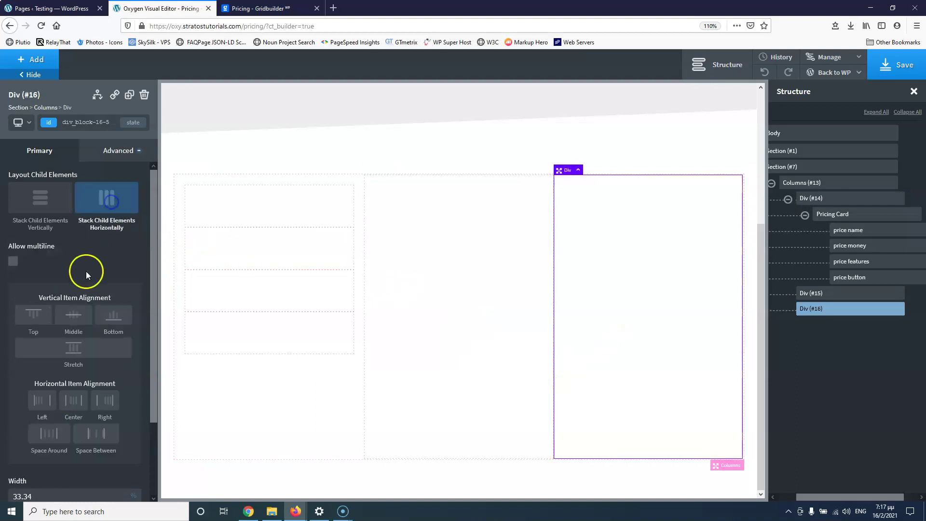
{"action": "left_click", "coordinate": [73, 316]}
{"action": "left_click", "coordinate": [73, 400]}
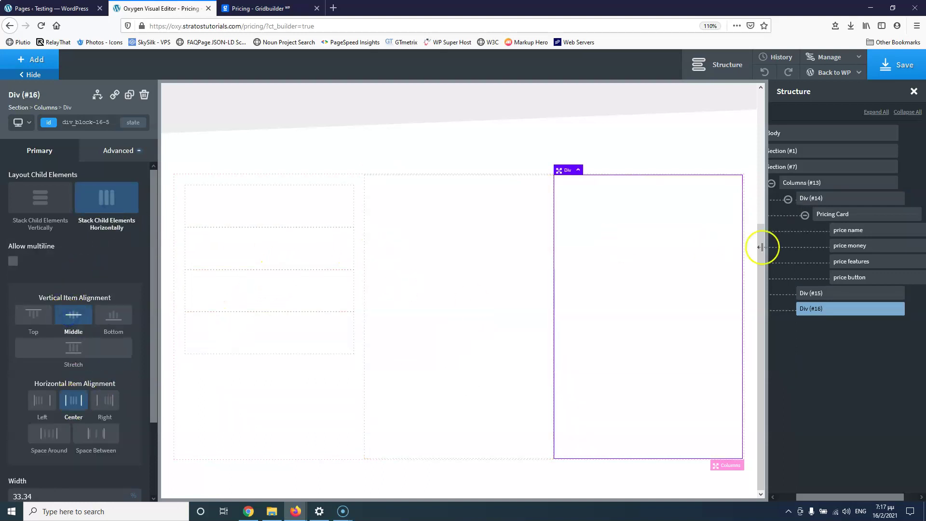
Stack the Pricing Card's child elements vertically, with center horizontal and middle vertical alignment
{"action": "left_click", "coordinate": [843, 215]}
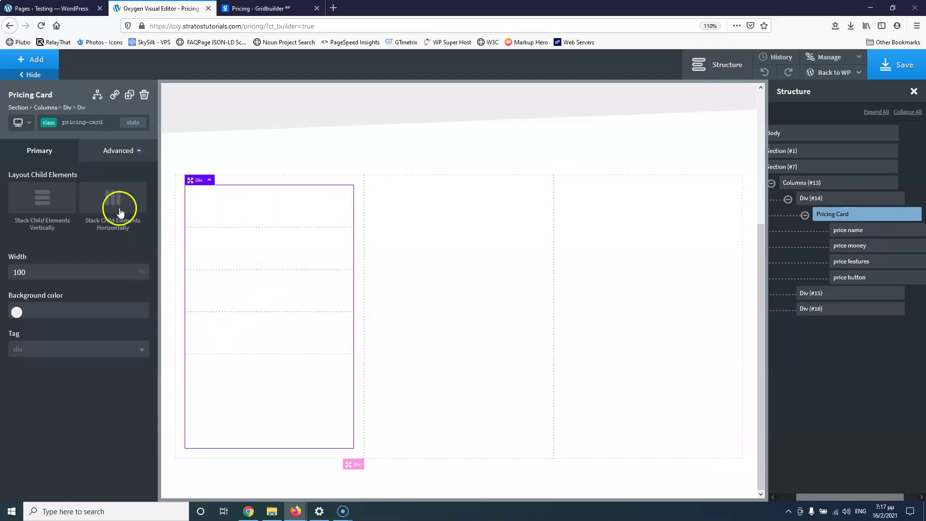
{"action": "left_click", "coordinate": [40, 202]}
{"action": "left_click", "coordinate": [77, 283]}
{"action": "left_click", "coordinate": [73, 361]}
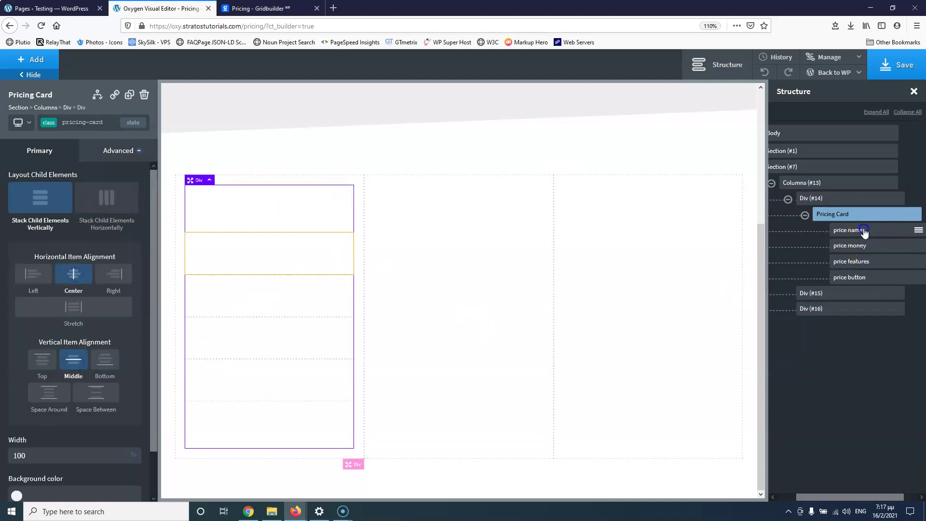
Stack the price name div's child elements vertically, with center horizontal and middle vertical alignment
{"action": "left_click", "coordinate": [864, 230]}
{"action": "left_click", "coordinate": [50, 227]}
{"action": "left_click", "coordinate": [77, 284]}
{"action": "left_click", "coordinate": [73, 361]}
Look at the Gridbuilder cards again and stack the price money div's child elements vertically, with center horizontal and middle vertical alignment
{"action": "left_click", "coordinate": [253, 9]}
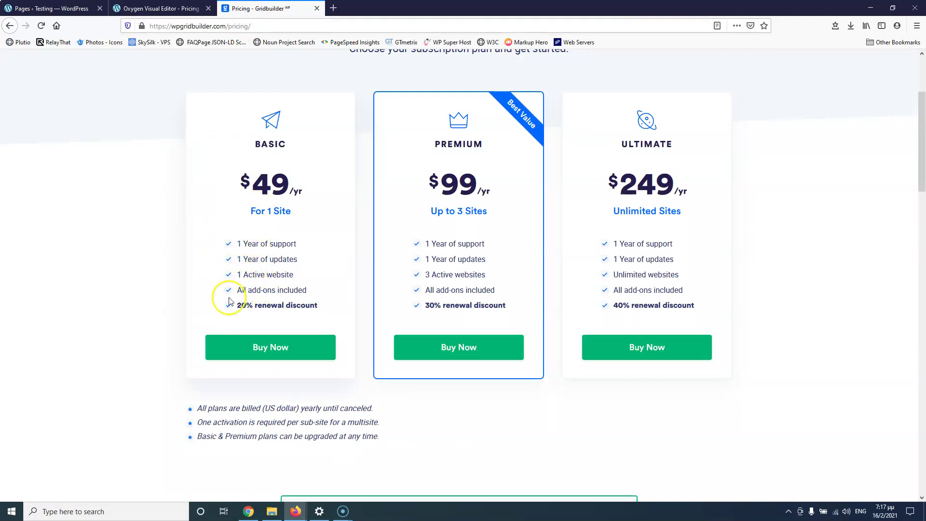
{"action": "key", "text": "ctrl+shift+Tab"}
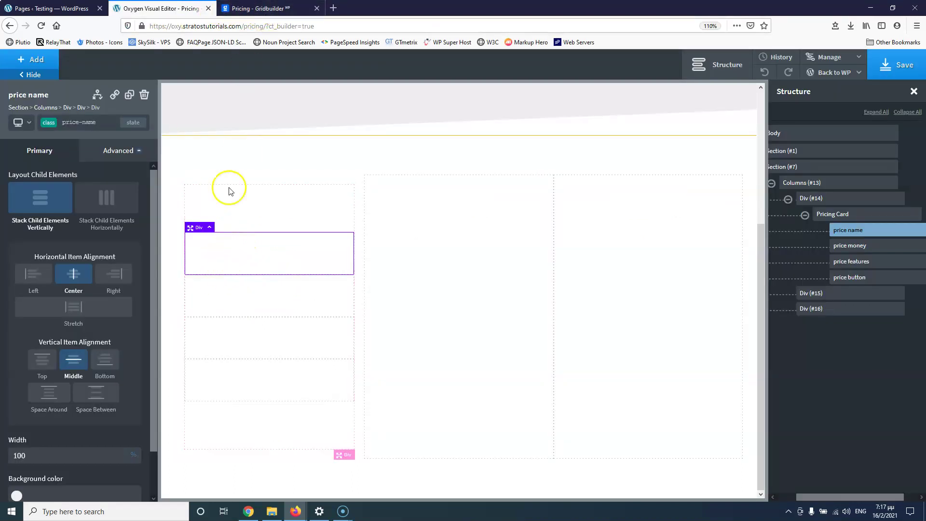
{"action": "left_click", "coordinate": [851, 247]}
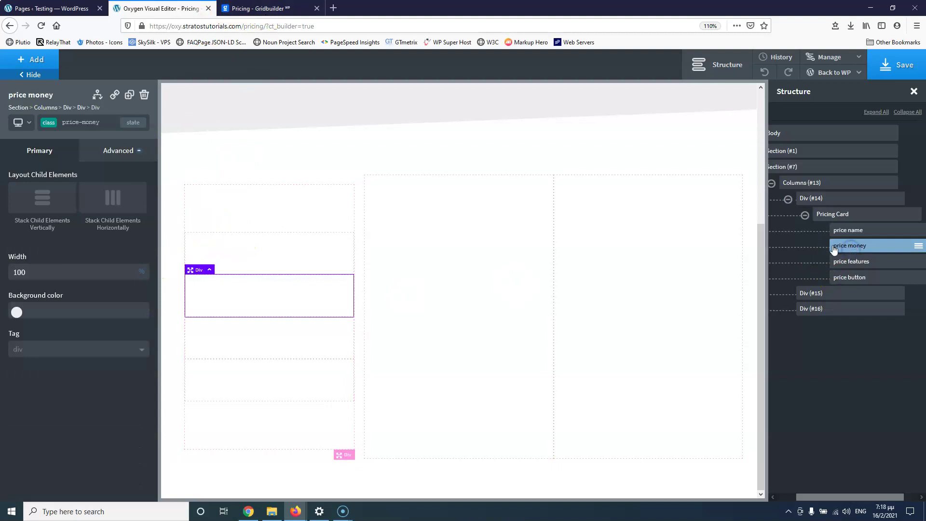
{"action": "left_click", "coordinate": [54, 203]}
{"action": "left_click", "coordinate": [70, 279]}
{"action": "left_click", "coordinate": [74, 359]}
Stack the child elements of the price features and price button divs vertically, with center horizontal and middle vertical alignment
{"action": "left_click", "coordinate": [882, 261]}
{"action": "left_click", "coordinate": [42, 198]}
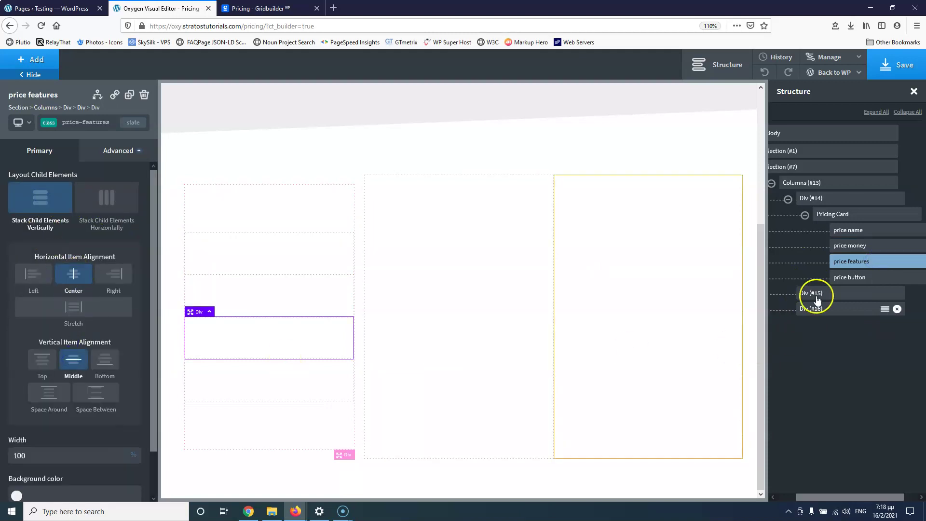
{"action": "left_click", "coordinate": [843, 278]}
{"action": "left_click", "coordinate": [42, 212]}
{"action": "left_click", "coordinate": [73, 274]}
{"action": "left_click", "coordinate": [74, 359]}
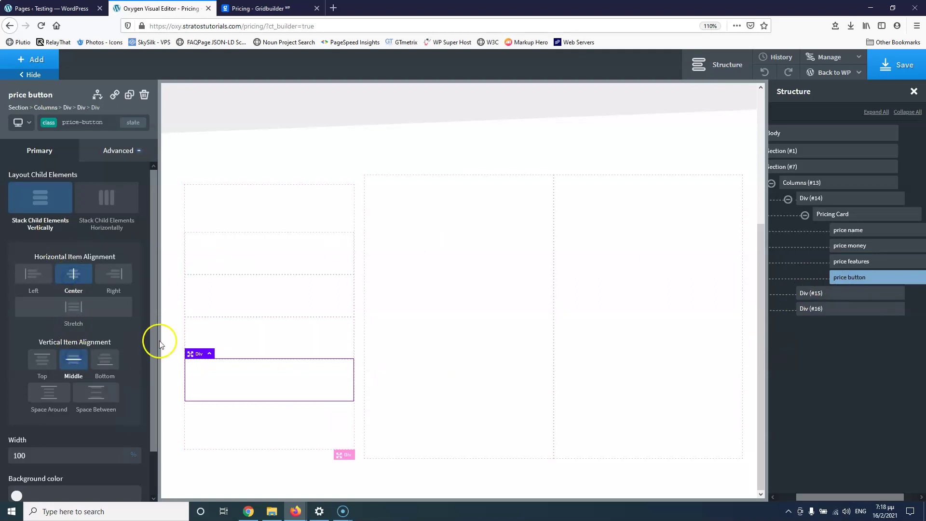
{"action": "left_click", "coordinate": [258, 226]}
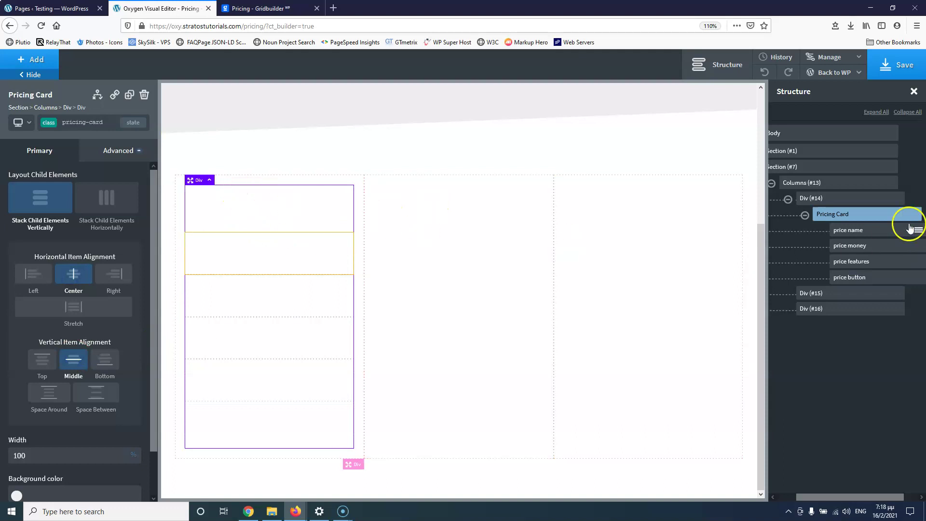
{"action": "left_click", "coordinate": [858, 232]}
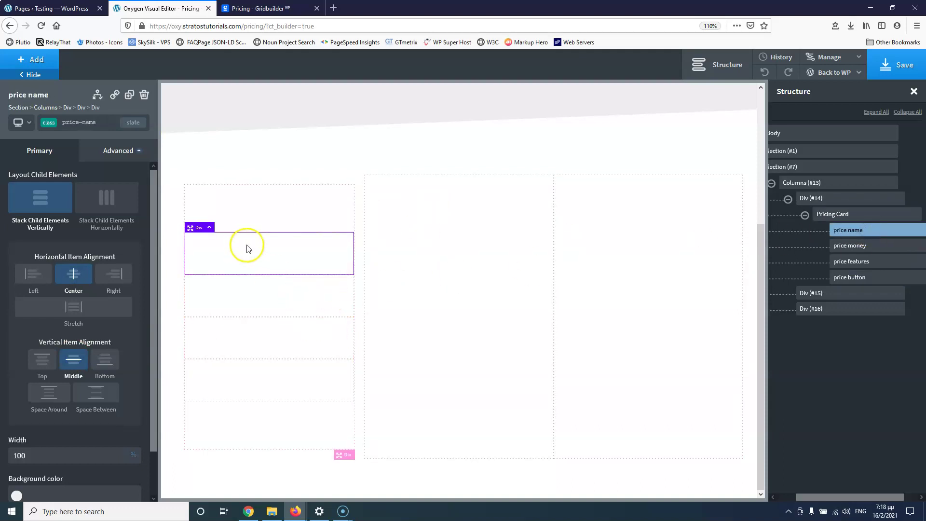
{"action": "left_click", "coordinate": [874, 214]}
{"action": "left_click", "coordinate": [866, 231]}
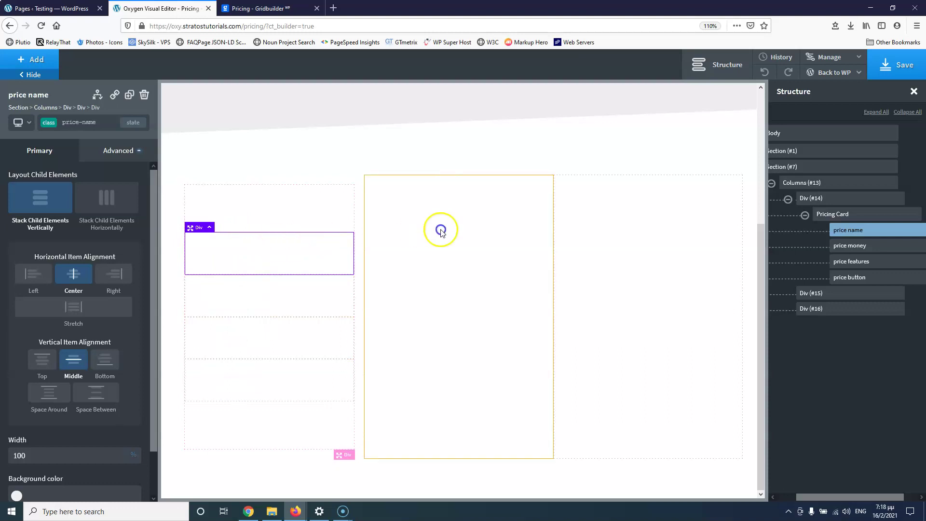
Try other vertical alignments on the Pricing Card, such as Space Around, and set it to Space Between
{"action": "left_click", "coordinate": [905, 214]}
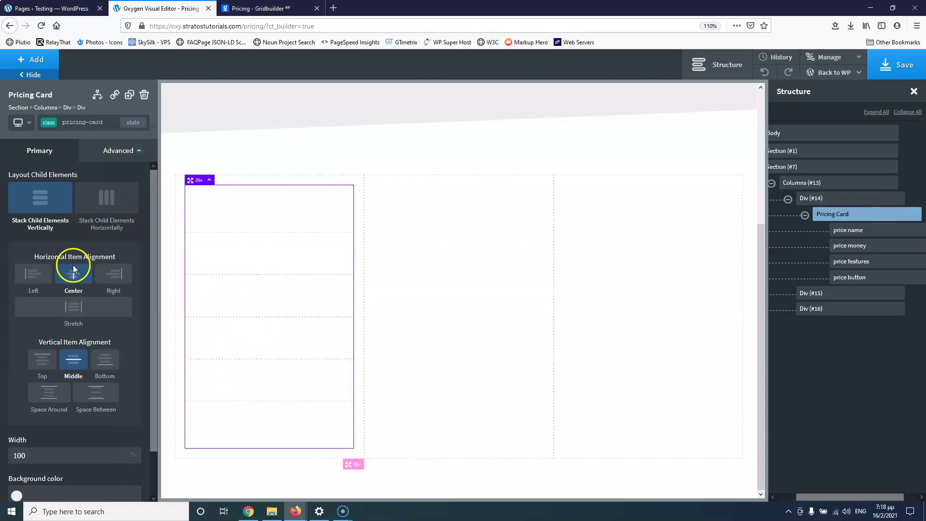
{"action": "left_click", "coordinate": [41, 361]}
{"action": "left_click", "coordinate": [94, 393]}
{"action": "left_click", "coordinate": [49, 395]}
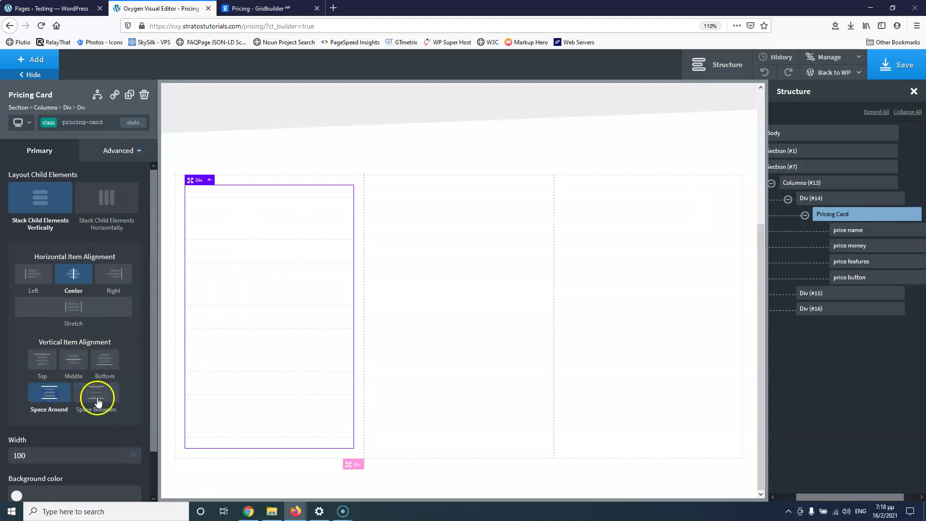
{"action": "left_click", "coordinate": [103, 397]}
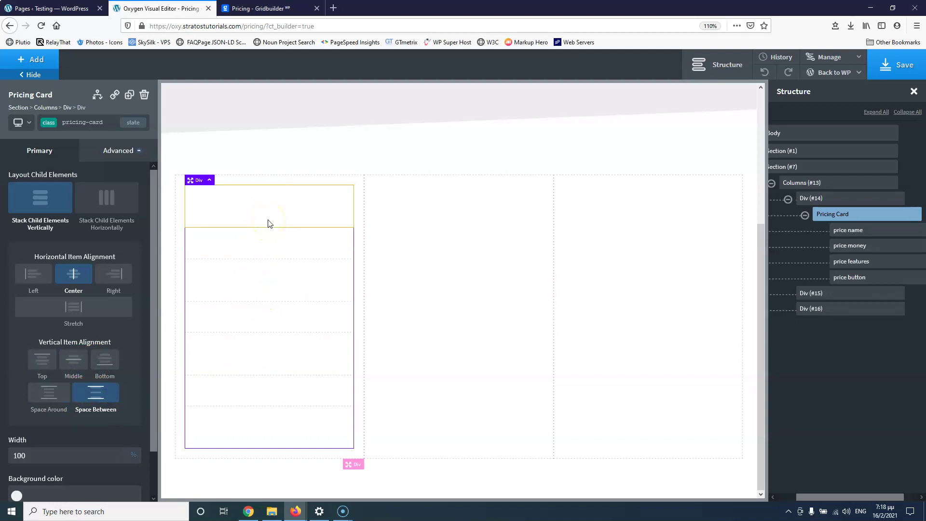
Look at the Gridbuilder cards and add an Icon element inside the price name div
{"action": "left_click", "coordinate": [269, 221]}
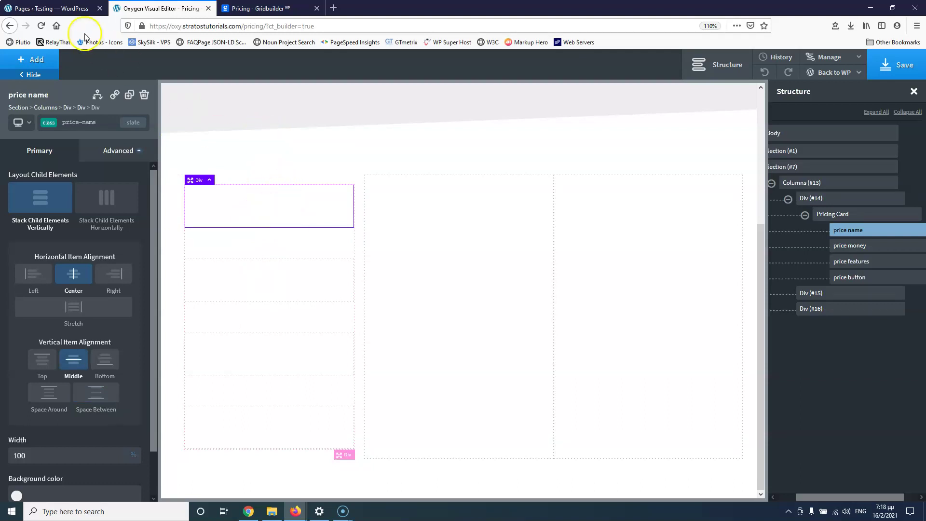
{"action": "left_click", "coordinate": [65, 9]}
{"action": "left_click", "coordinate": [261, 6]}
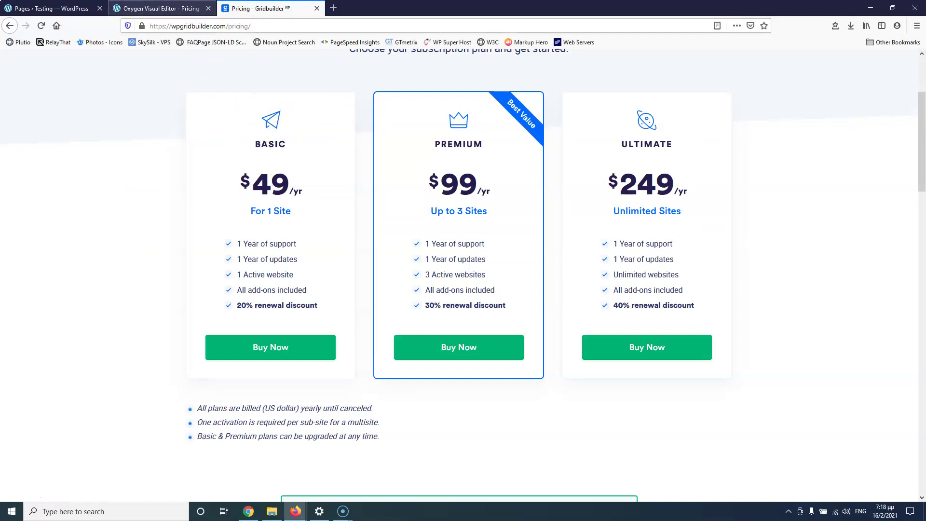
{"action": "left_click", "coordinate": [160, 8]}
{"action": "left_click", "coordinate": [30, 60]}
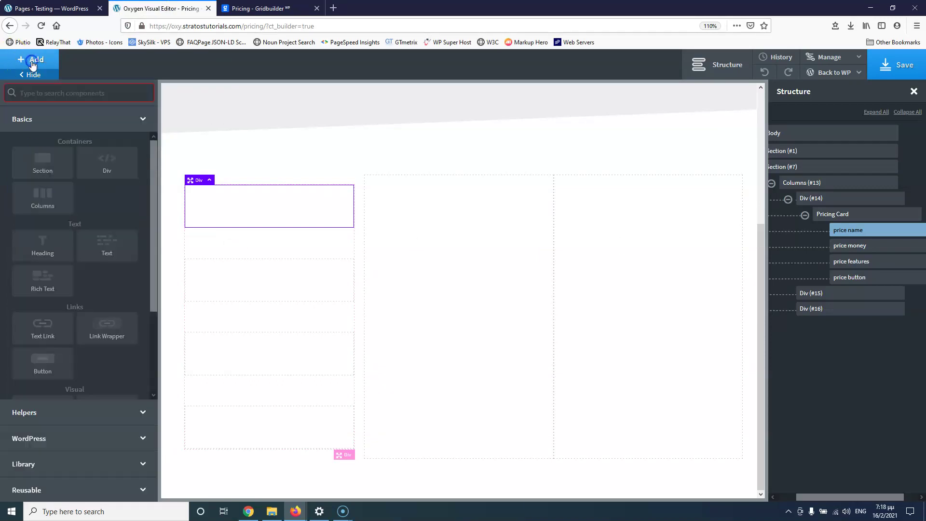
{"action": "left_click", "coordinate": [84, 94]}
{"action": "type", "text": "i"}
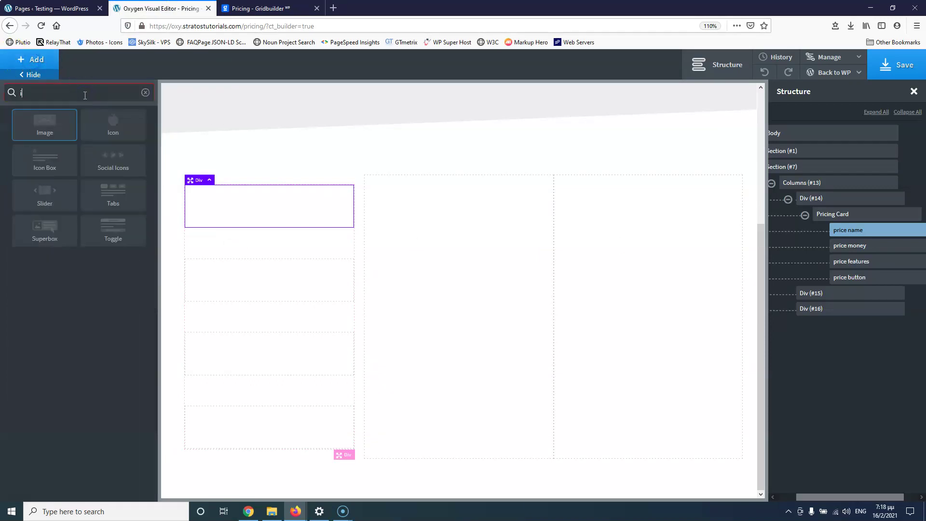
{"action": "type", "text": "con"}
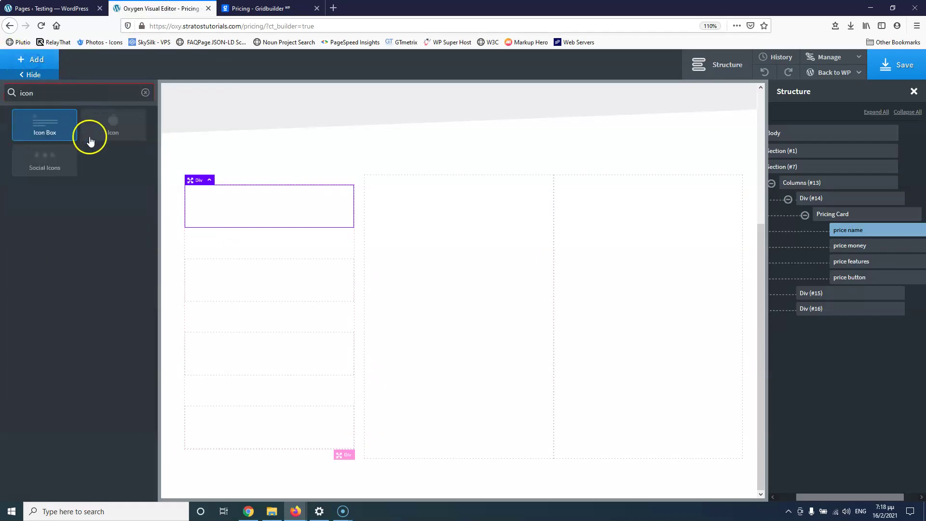
{"action": "left_click", "coordinate": [121, 133]}
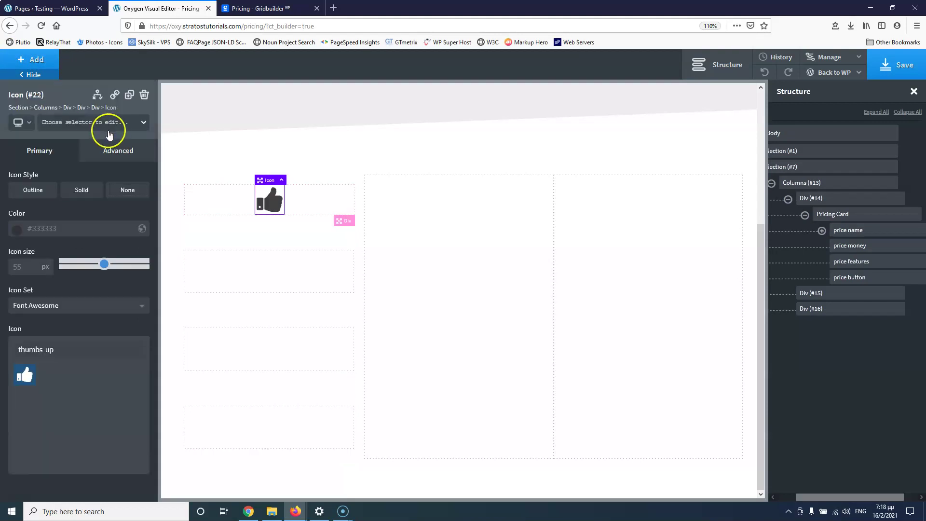
Give the thumbs-up icon in the price name div the class price-name-icon
{"action": "left_click", "coordinate": [80, 124]}
{"action": "left_click", "coordinate": [80, 145]}
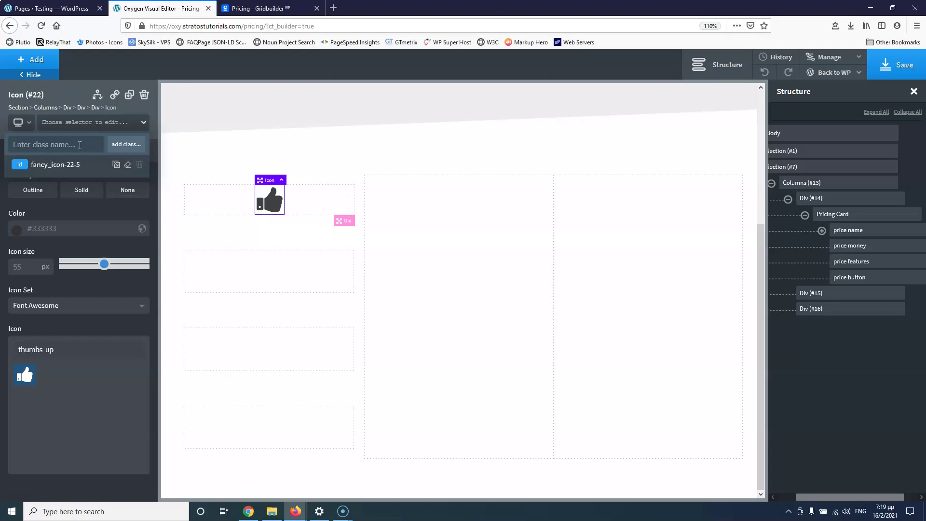
{"action": "left_click", "coordinate": [50, 146]}
{"action": "type", "text": "price-name-icon"}
{"action": "key", "text": "Return"}
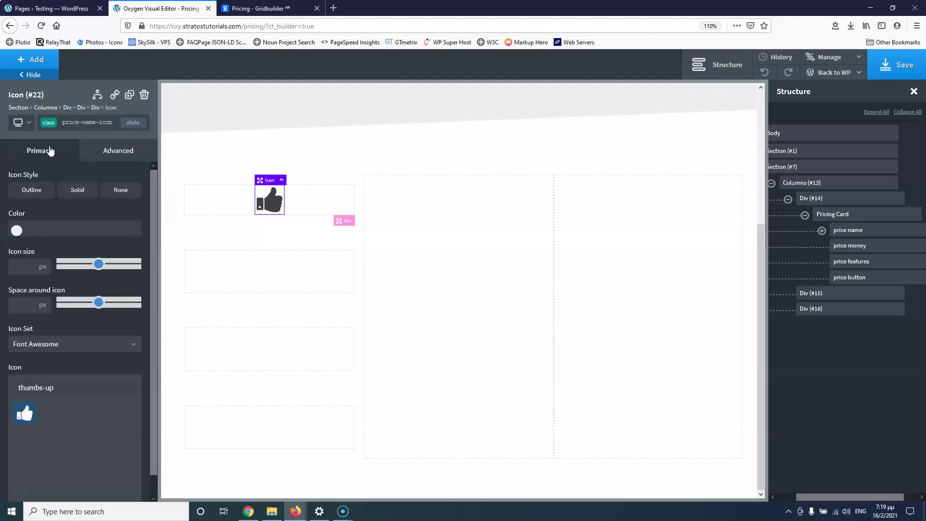
Add a heading below the icon in the price name div and give it the class price-name-pragram
{"action": "left_click", "coordinate": [34, 60]}
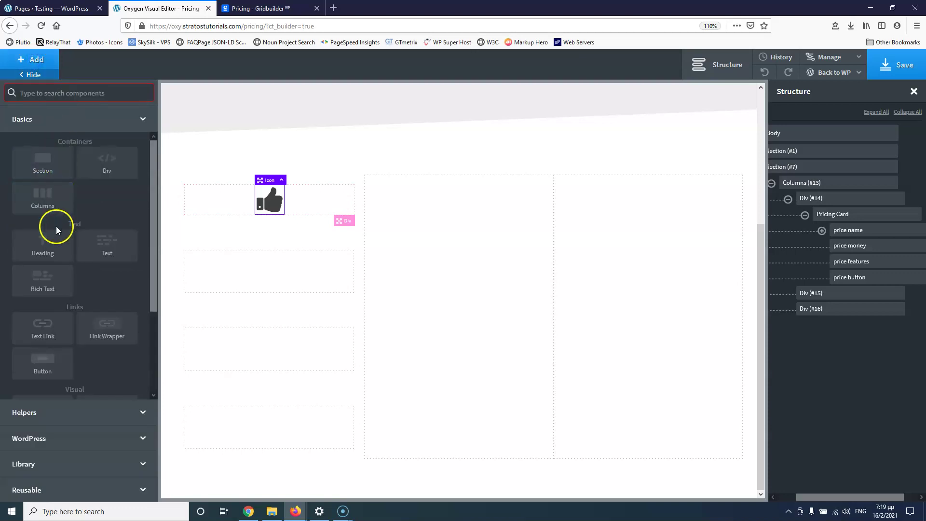
{"action": "left_click", "coordinate": [50, 241]}
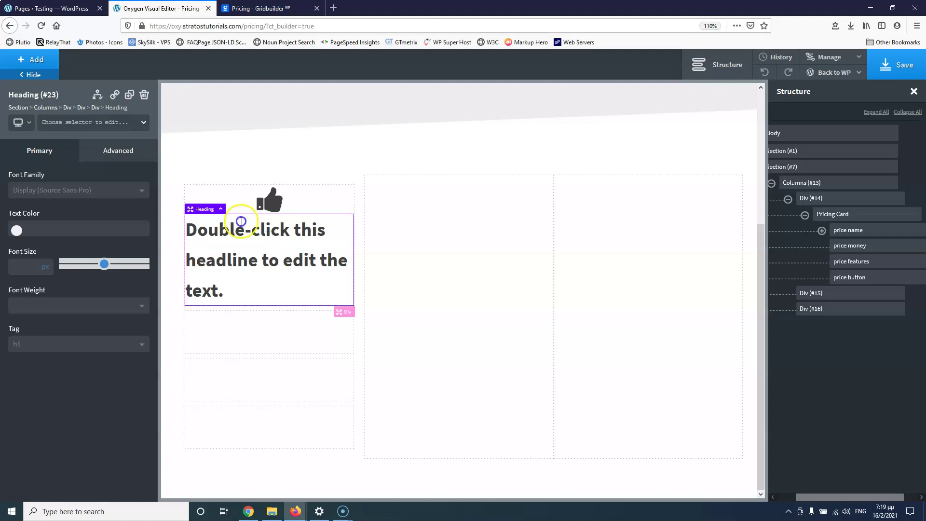
{"action": "left_click", "coordinate": [87, 123]}
{"action": "type", "text": "p"}
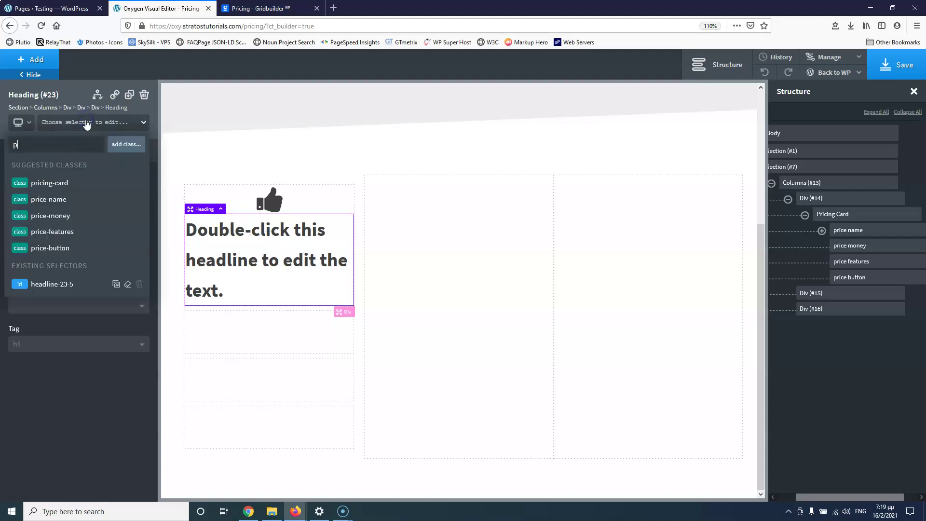
{"action": "type", "text": "rice name"}
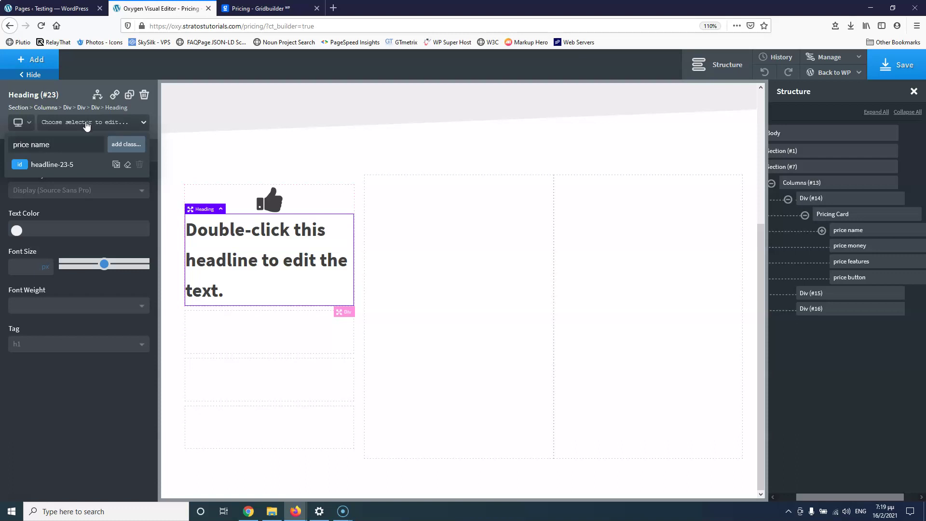
{"action": "type", "text": "-"}
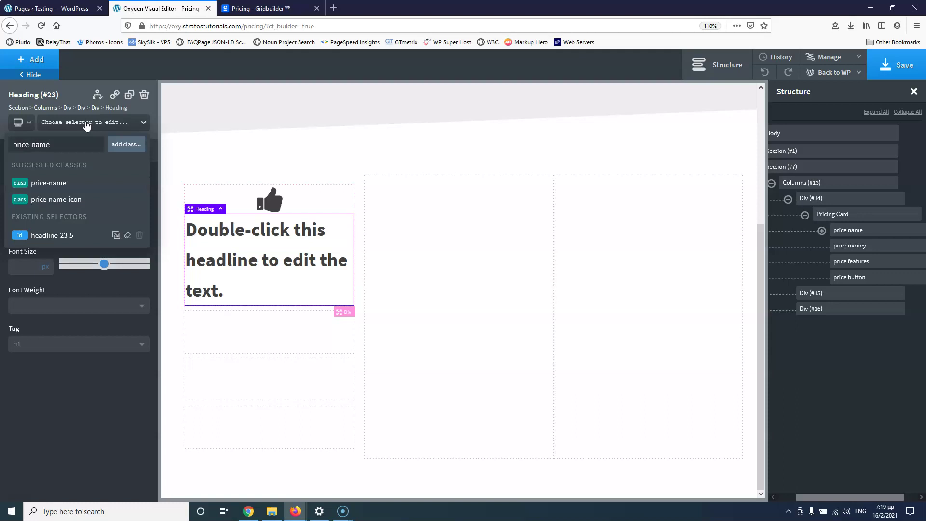
{"action": "type", "text": "-"}
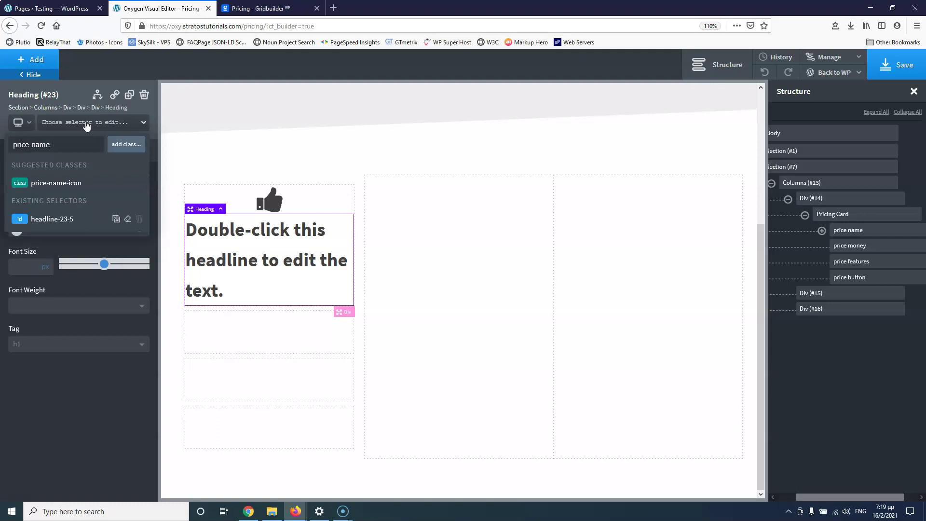
{"action": "type", "text": "p"}
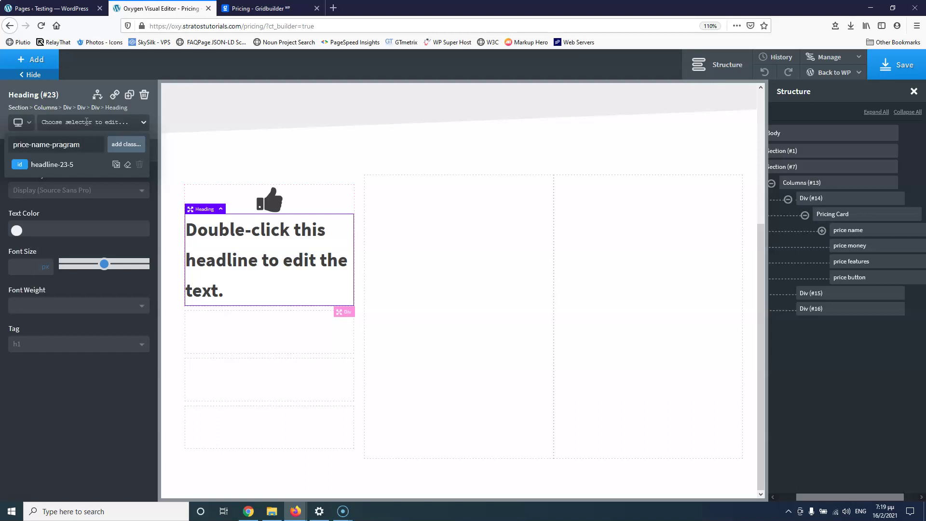
{"action": "type", "text": "ragram"}
{"action": "key", "text": "Return"}
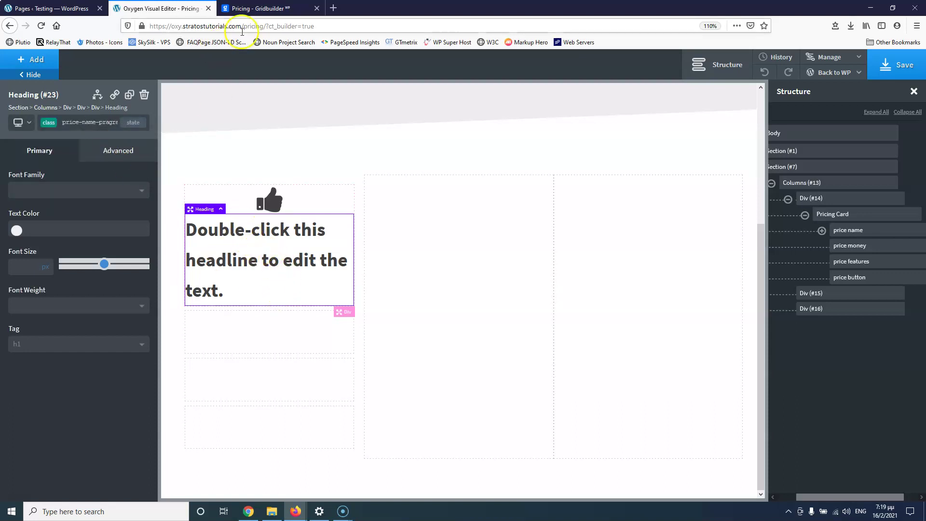
Check the first plan's name on the Gridbuilder page and change the heading below the thumbs-up icon to "Basic"
{"action": "left_click", "coordinate": [263, 8]}
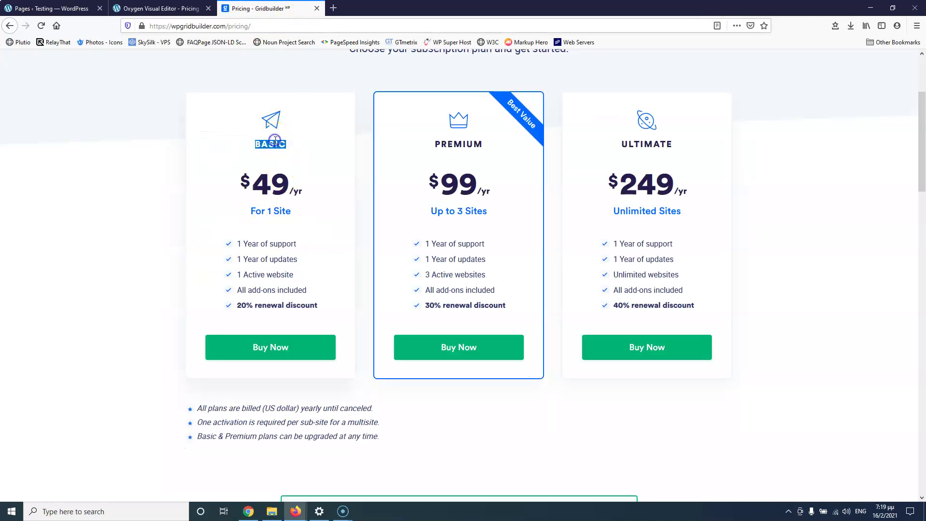
{"action": "left_click", "coordinate": [162, 8]}
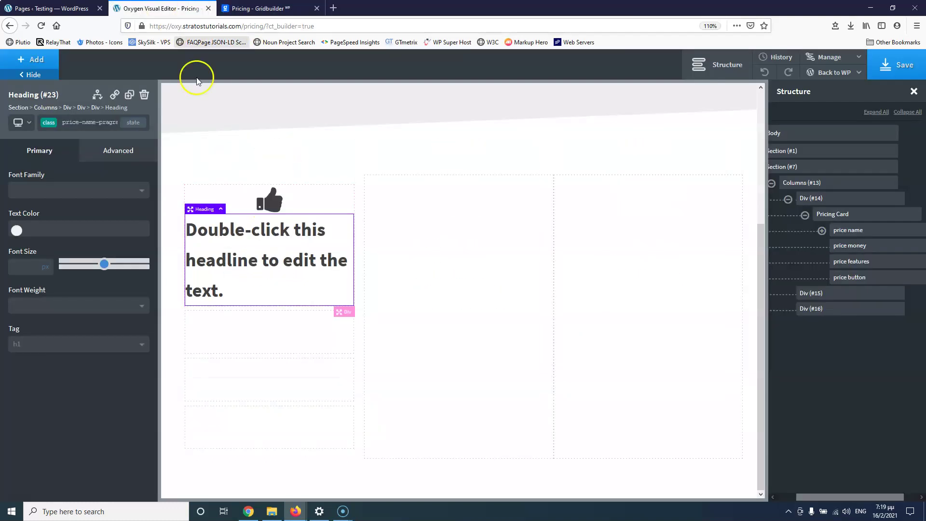
{"action": "double_click", "coordinate": [245, 233]}
{"action": "type", "text": "Basic"}
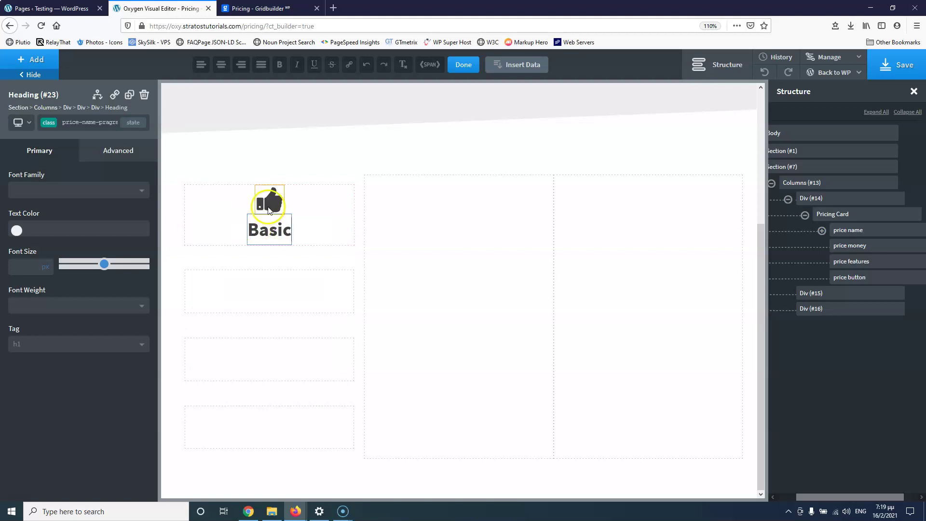
Compare with the Gridbuilder card and replace the thumbs-up icon above the Basic heading with the Font Awesome leaf icon
{"action": "left_click", "coordinate": [241, 8]}
{"action": "left_click", "coordinate": [162, 8]}
{"action": "left_click", "coordinate": [263, 204]}
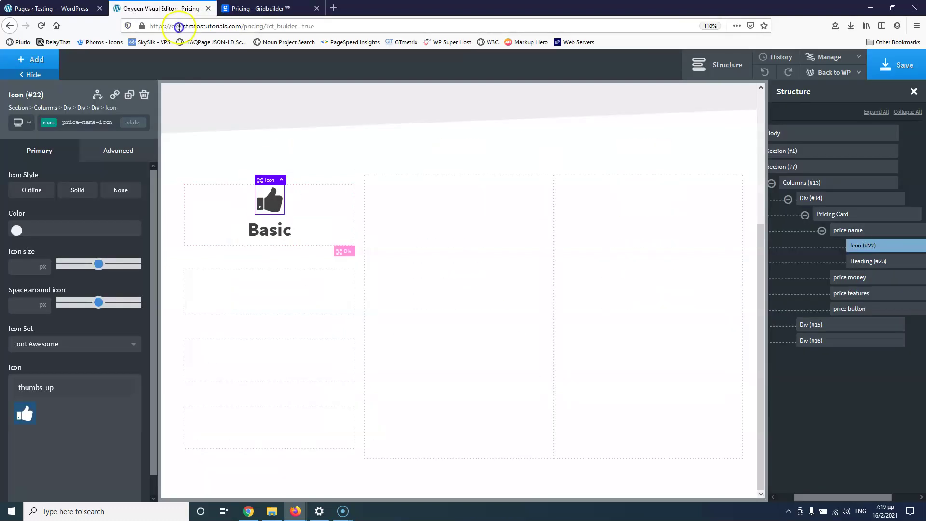
{"action": "left_click", "coordinate": [83, 381]}
{"action": "key", "text": "ctrl+a"}
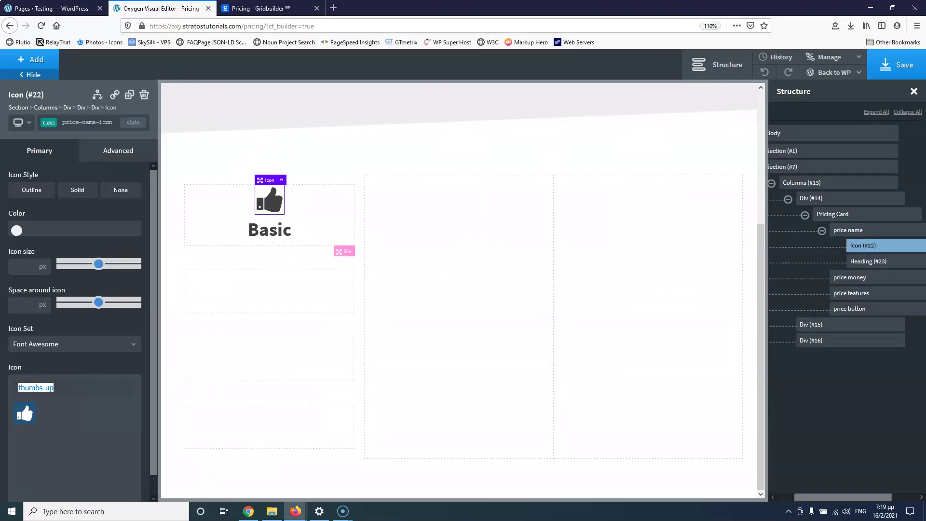
{"action": "key", "text": "BackSpace"}
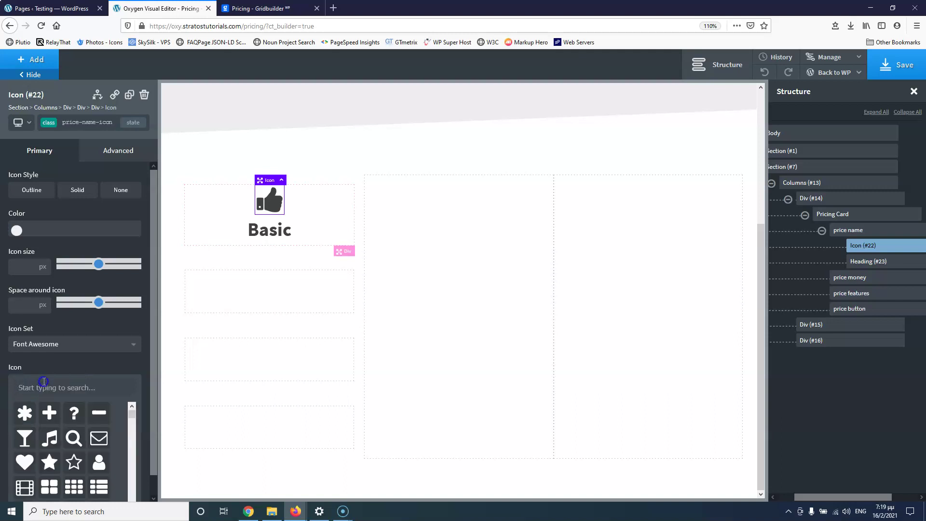
{"action": "scroll", "coordinate": [67, 379], "scroll_direction": "down", "scroll_amount": 1}
{"action": "scroll", "coordinate": [73, 412], "scroll_direction": "down", "scroll_amount": 5}
{"action": "scroll", "coordinate": [78, 444], "scroll_direction": "down", "scroll_amount": 5}
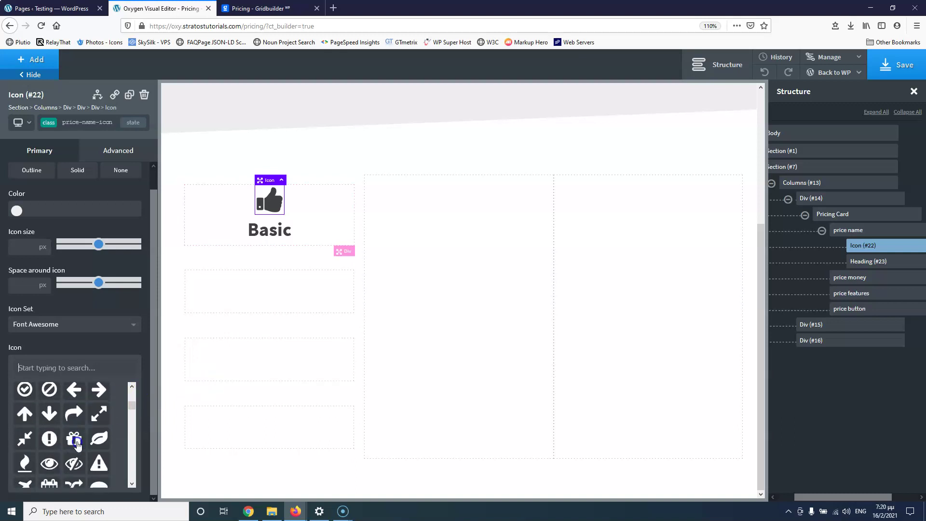
{"action": "left_click", "coordinate": [97, 441]}
Color the leaf icon blue #3f53a3, using the Gridbuilder card's icon as the reference
{"action": "left_click", "coordinate": [16, 210]}
{"action": "left_click", "coordinate": [58, 262]}
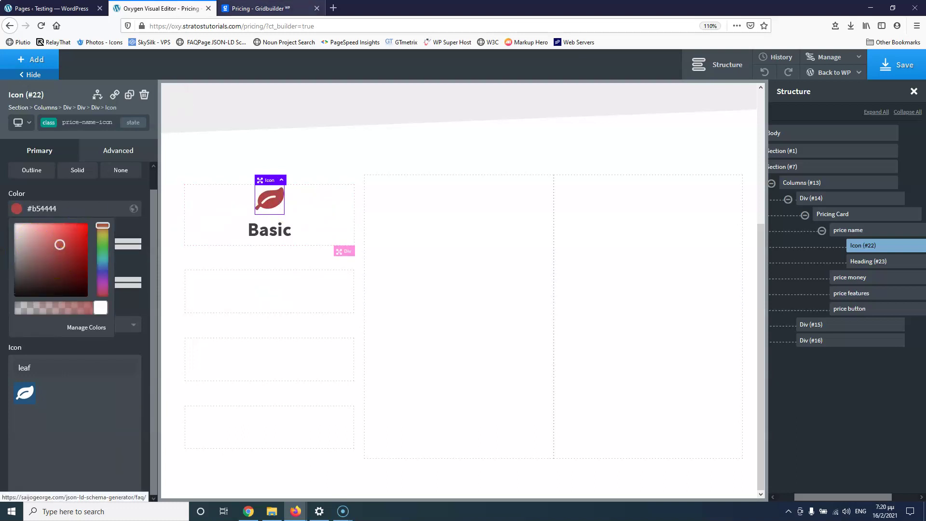
{"action": "left_click", "coordinate": [260, 8]}
{"action": "left_click", "coordinate": [148, 6]}
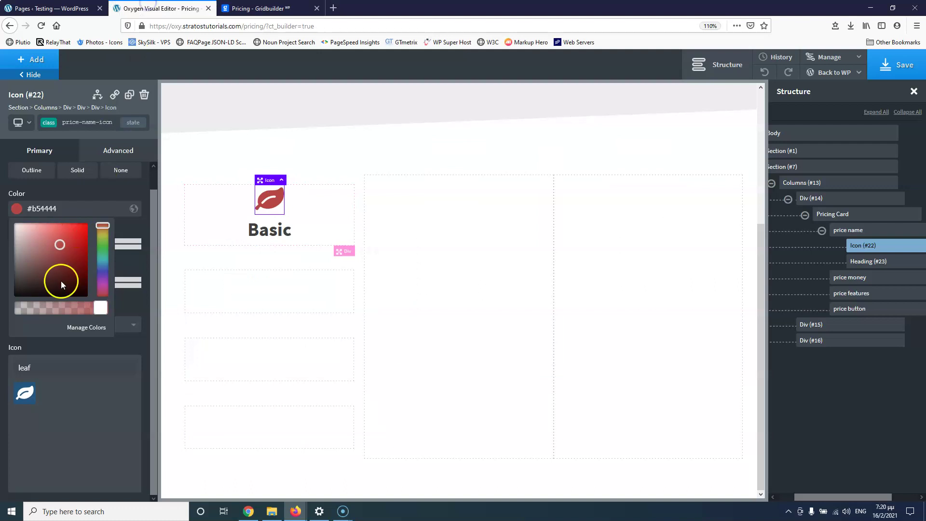
{"action": "mouse_move", "coordinate": [99, 225]}
{"action": "left_mouse_down"}
{"action": "mouse_move", "coordinate": [102, 265]}
{"action": "mouse_move", "coordinate": [58, 233]}
{"action": "mouse_move", "coordinate": [62, 267]}
{"action": "mouse_move", "coordinate": [102, 269]}
{"action": "mouse_move", "coordinate": [68, 264]}
{"action": "mouse_move", "coordinate": [66, 238]}
{"action": "mouse_move", "coordinate": [56, 233]}
{"action": "left_mouse_up"}
{"action": "left_click", "coordinate": [232, 8]}
{"action": "left_click", "coordinate": [191, 11]}
{"action": "mouse_move", "coordinate": [58, 241]}
{"action": "left_mouse_down"}
{"action": "mouse_move", "coordinate": [59, 259]}
{"action": "mouse_move", "coordinate": [58, 249]}
{"action": "left_mouse_up"}
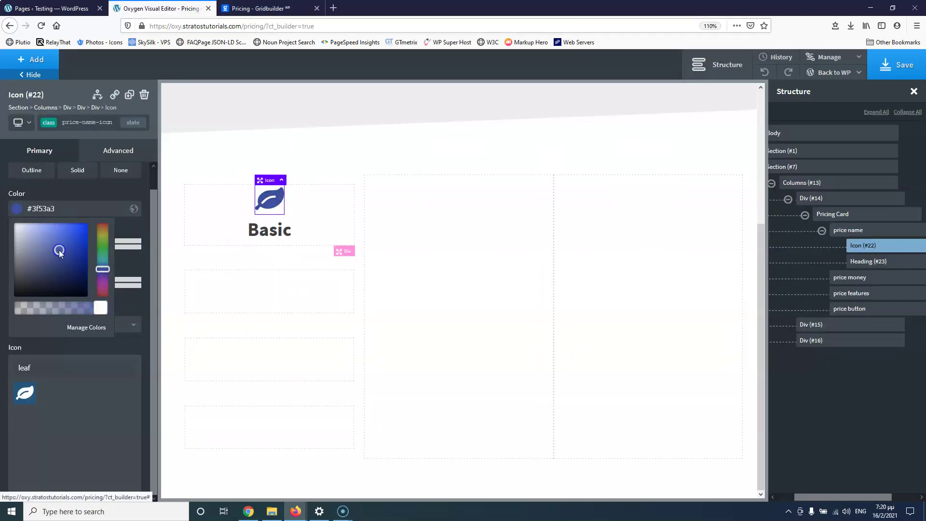
{"action": "left_click", "coordinate": [236, 10]}
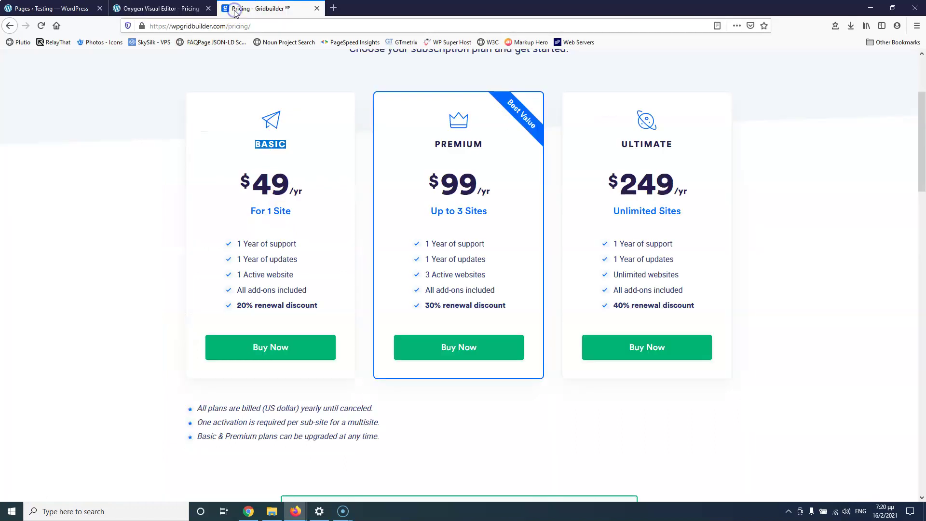
{"action": "left_click", "coordinate": [183, 9]}
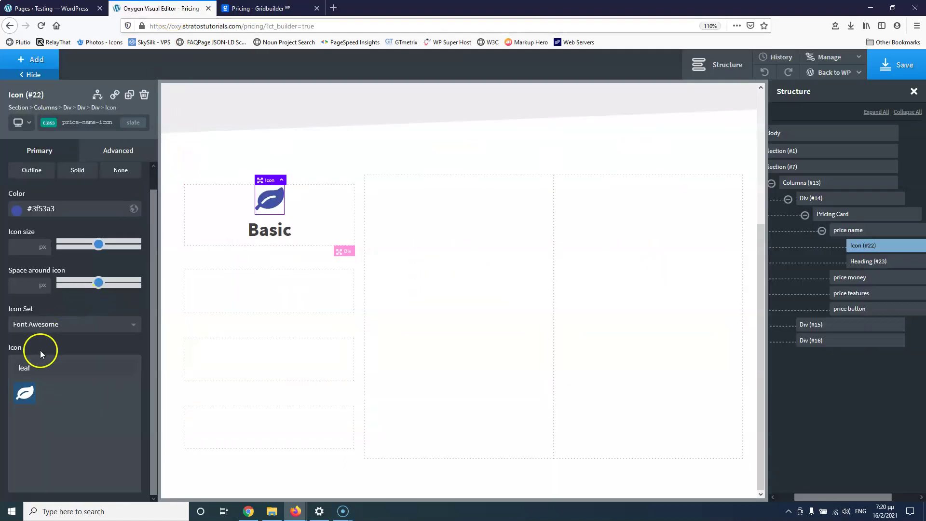
Save the leaf icon's color as a global color named Blue in the Global Colors set
{"action": "left_click", "coordinate": [16, 212]}
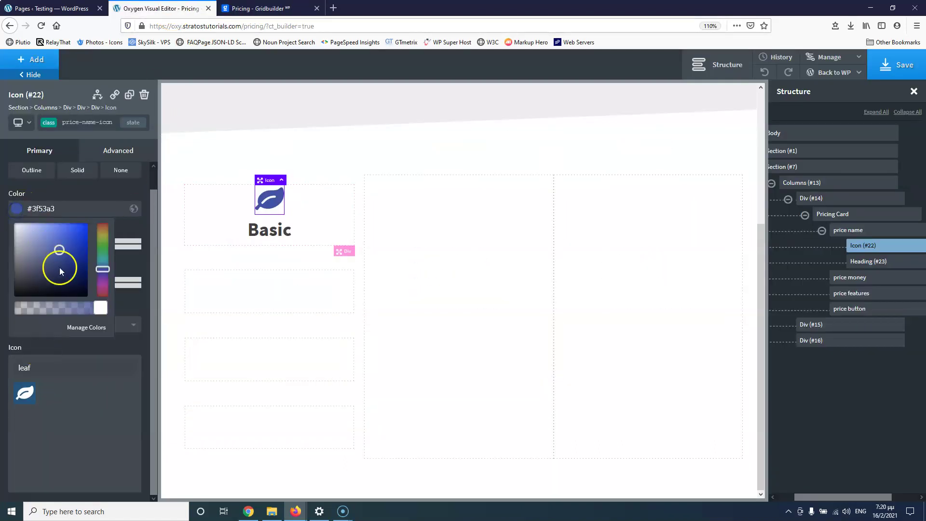
{"action": "left_click", "coordinate": [133, 207]}
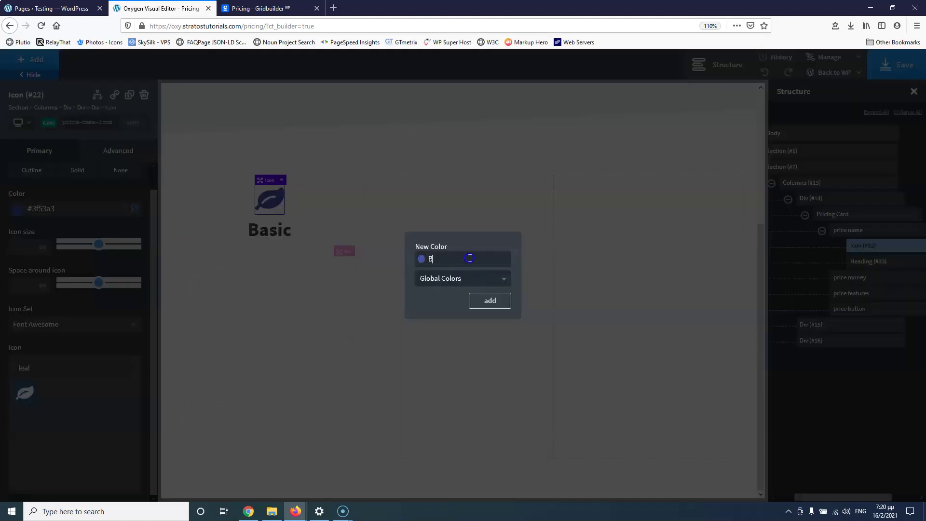
{"action": "left_click", "coordinate": [486, 300]}
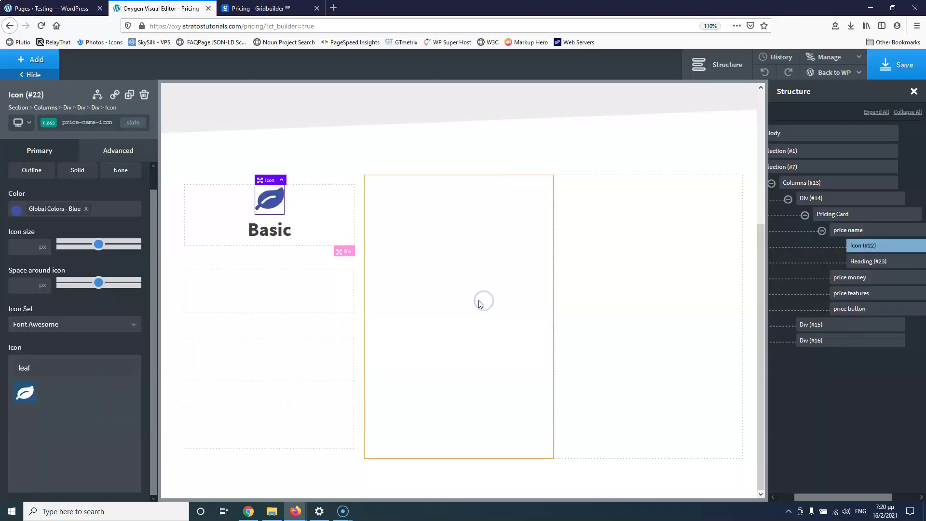
Try the global Blue as the Basic heading's text color, compare it with the Gridbuilder card, and clear the color
{"action": "left_click", "coordinate": [269, 230]}
{"action": "left_click", "coordinate": [17, 228]}
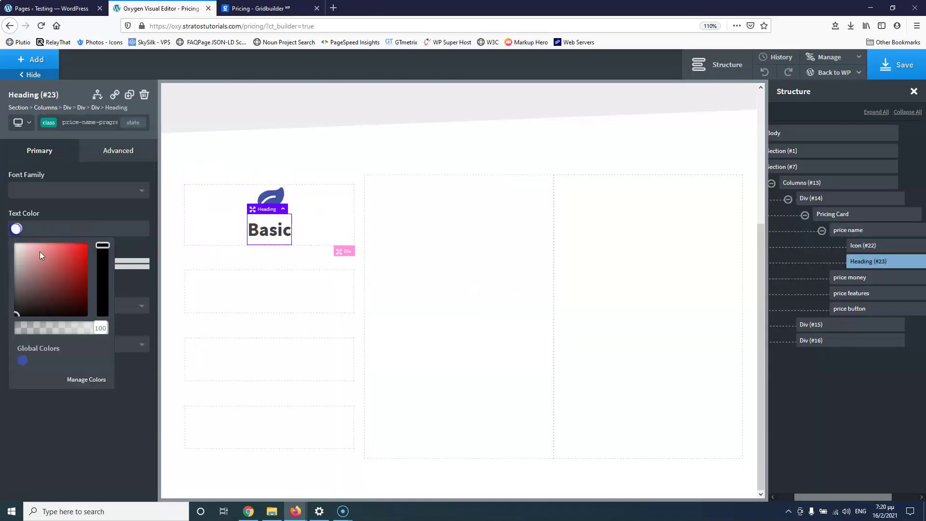
{"action": "left_click", "coordinate": [22, 360]}
{"action": "left_click", "coordinate": [263, 9]}
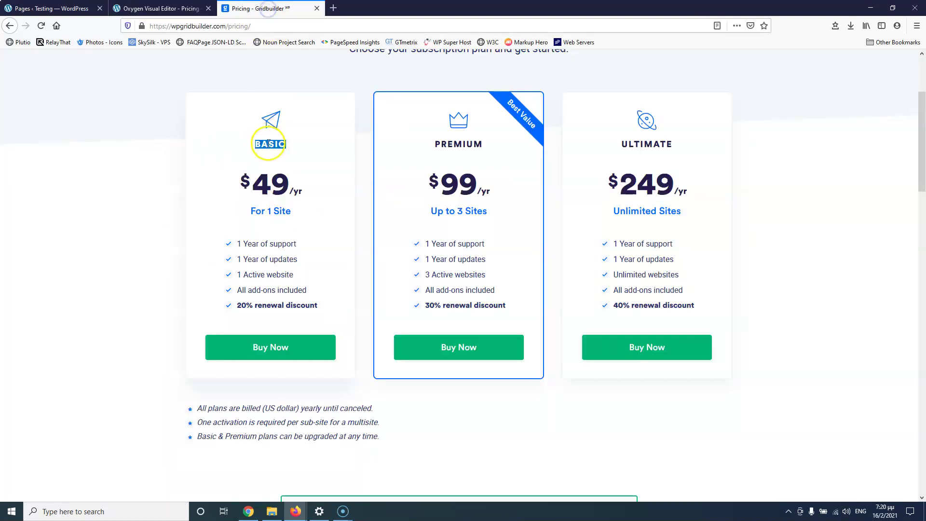
{"action": "left_click", "coordinate": [407, 160]}
{"action": "left_click", "coordinate": [161, 8]}
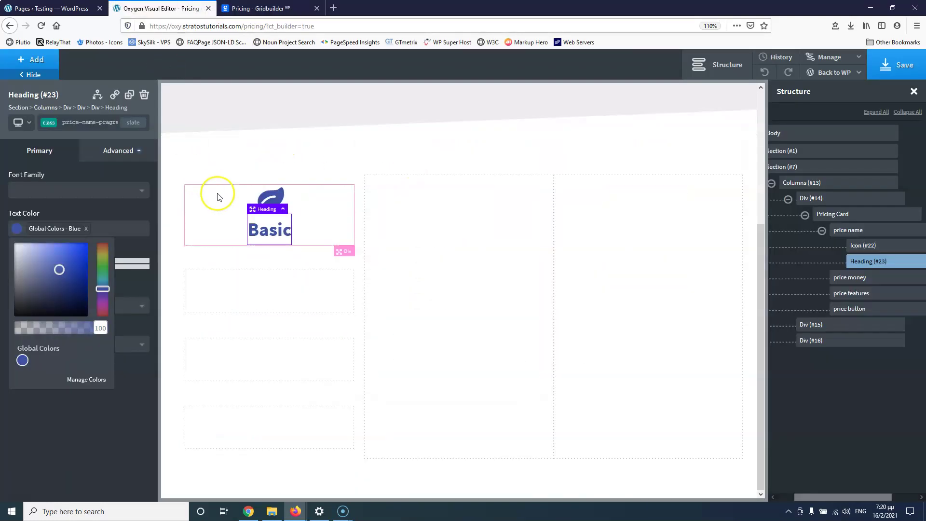
{"action": "left_click", "coordinate": [48, 212]}
{"action": "left_click", "coordinate": [86, 228]}
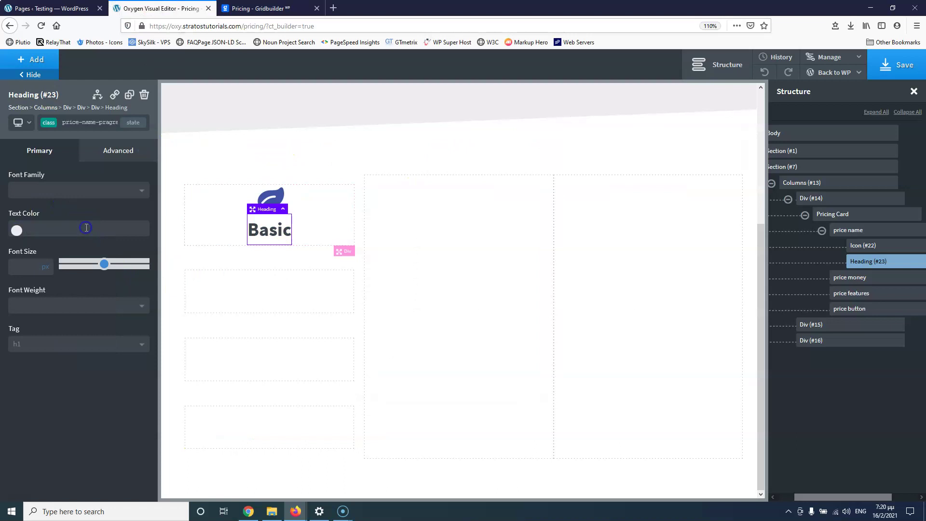
Set the Basic heading's line height to 1 in its typography settings
{"action": "left_click", "coordinate": [212, 223]}
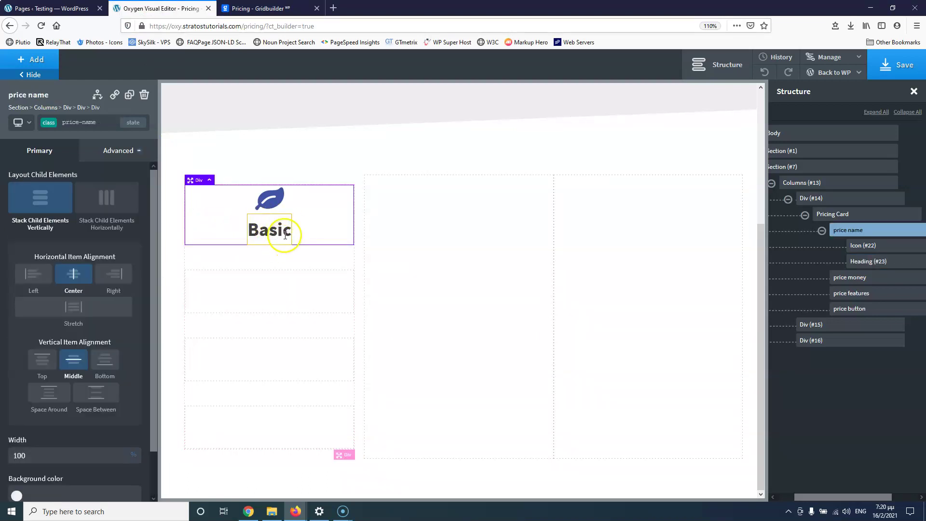
{"action": "left_click", "coordinate": [263, 231]}
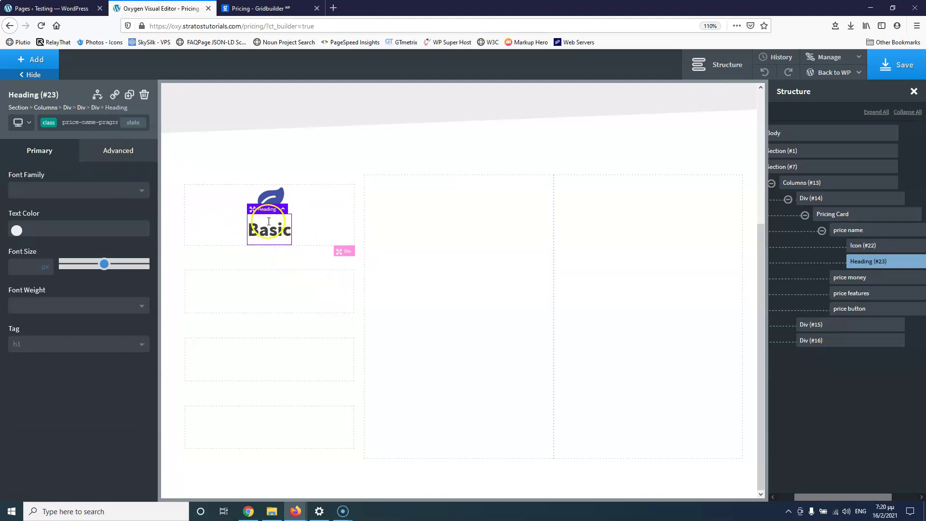
{"action": "left_click", "coordinate": [117, 150]}
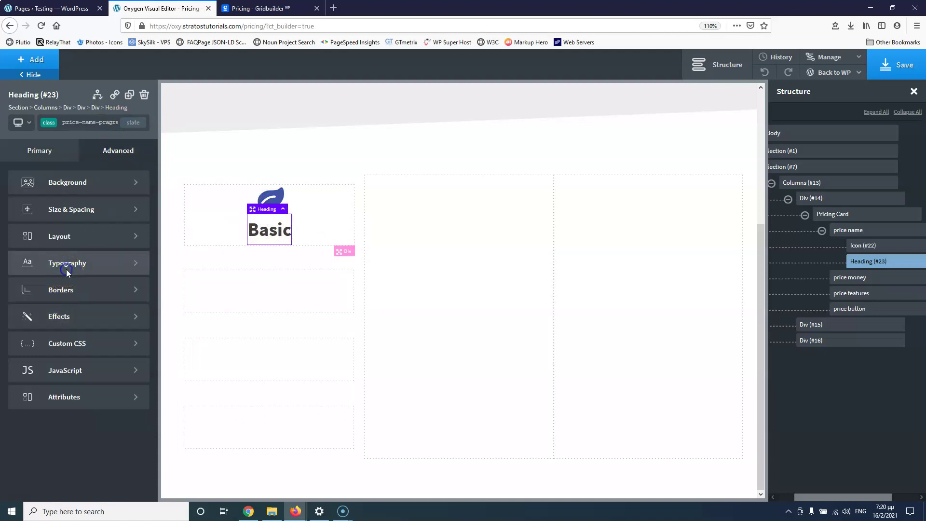
{"action": "left_click", "coordinate": [60, 284]}
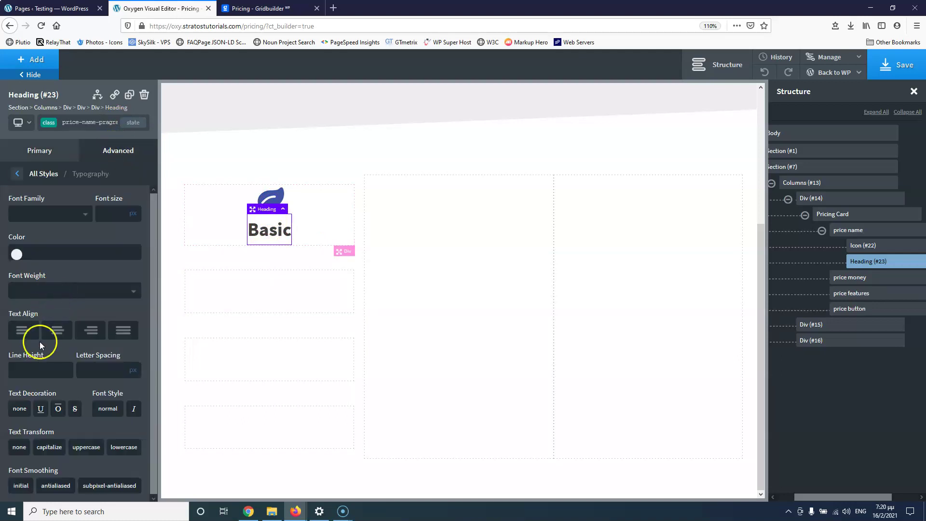
{"action": "left_click", "coordinate": [23, 372]}
{"action": "type", "text": "1"}
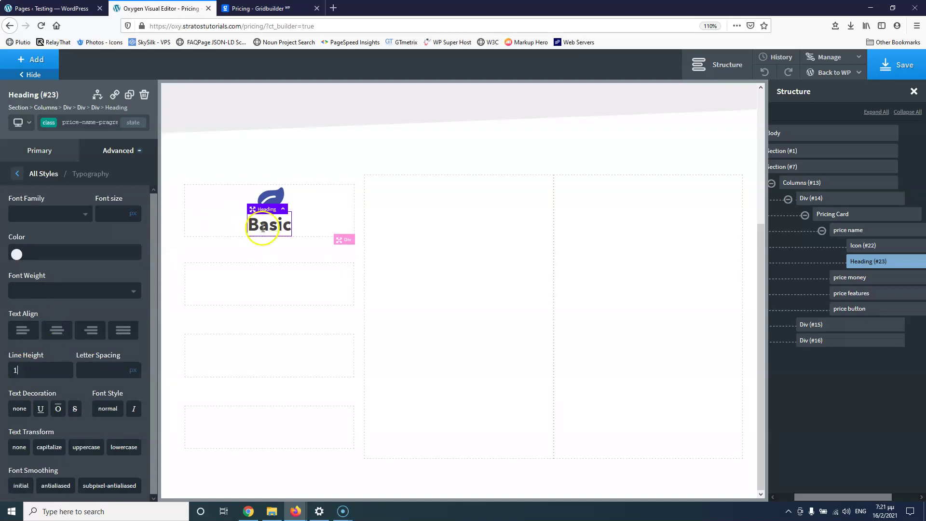
{"action": "left_click", "coordinate": [297, 208]}
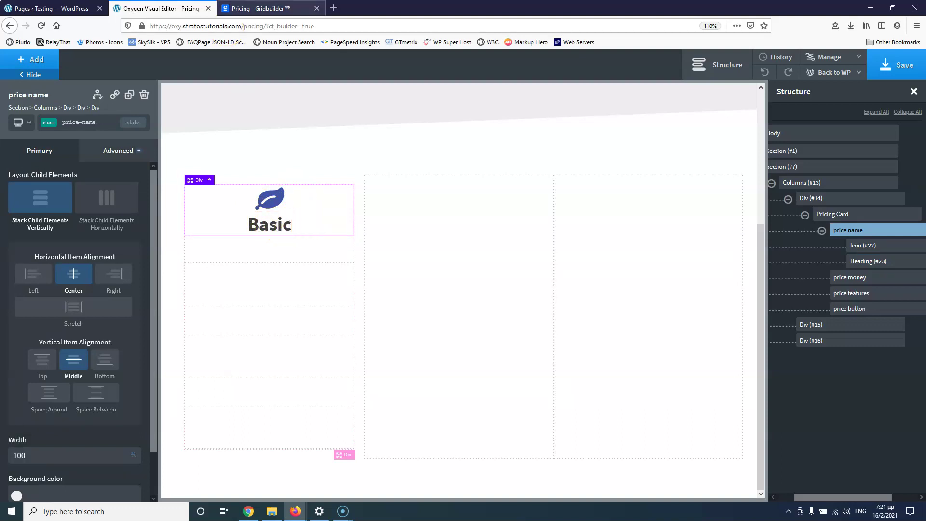
Examine how the dollar sign, amount and /yr suffix of the Basic price are arranged on the Gridbuilder page
{"action": "left_click", "coordinate": [250, 9]}
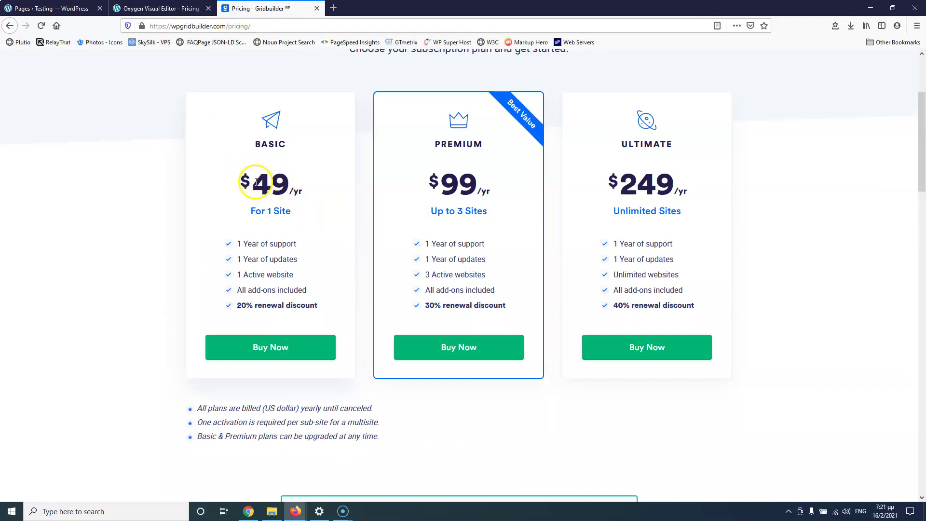
{"action": "left_click_drag", "start_coordinate": [256, 181], "coordinate": [283, 182]}
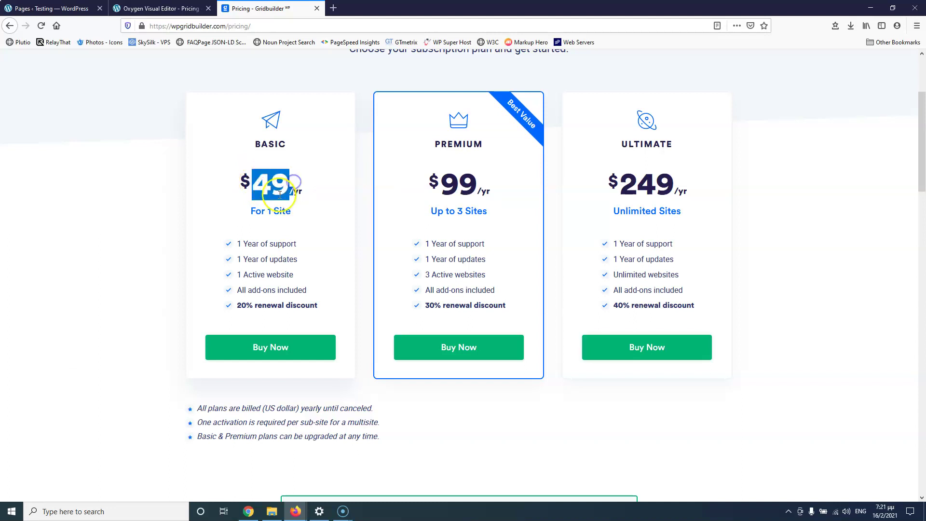
{"action": "left_click", "coordinate": [256, 186]}
{"action": "left_click_drag", "start_coordinate": [281, 182], "coordinate": [286, 182]}
{"action": "left_click", "coordinate": [293, 189]}
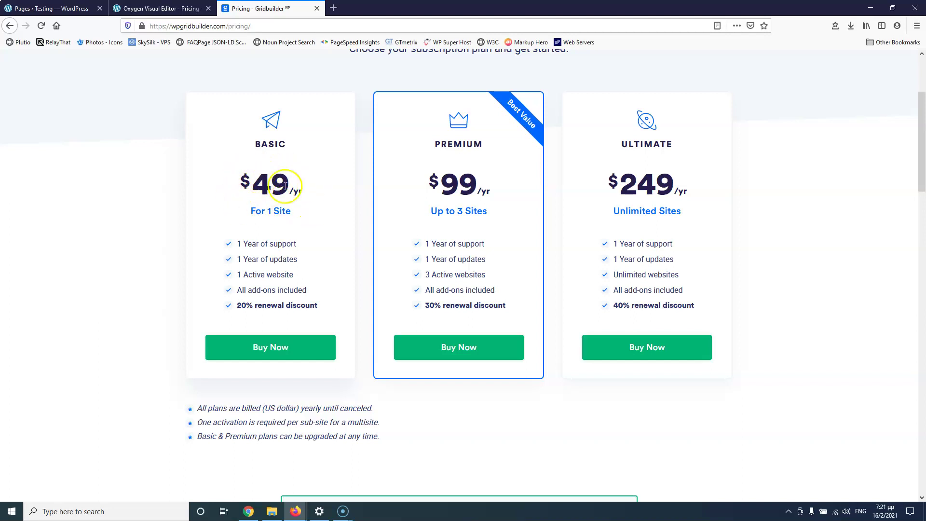
{"action": "left_click", "coordinate": [169, 9]}
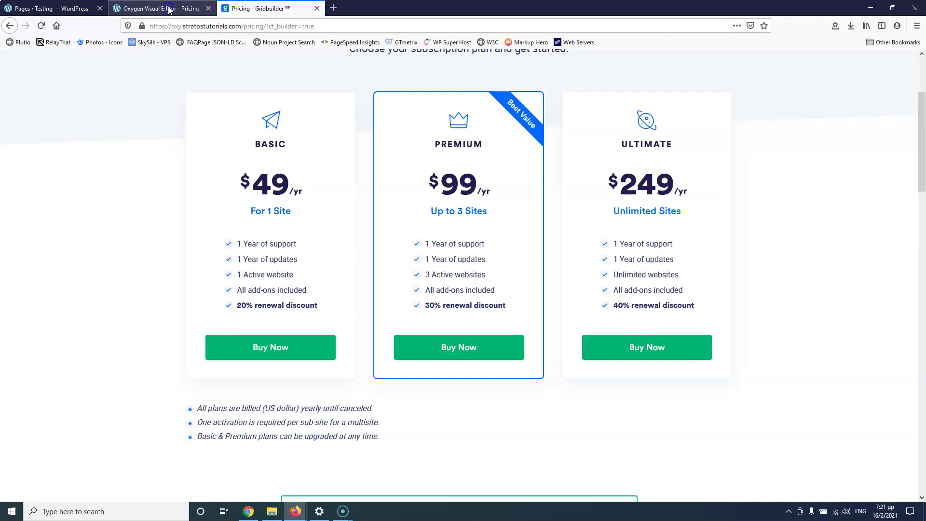
Add a div inside the price money div, recheck the Gridbuilder price layout, and reveal the new div in the structure tree
{"action": "left_click", "coordinate": [256, 283]}
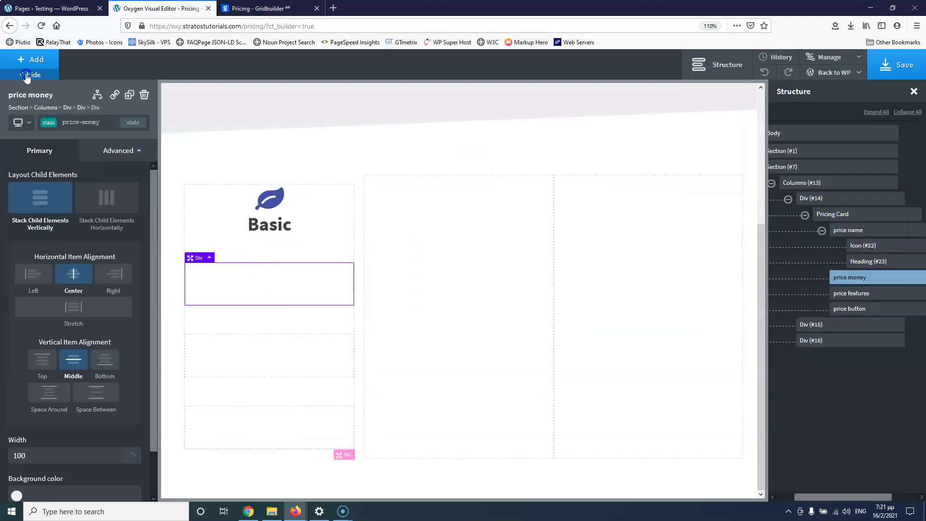
{"action": "left_click", "coordinate": [34, 60]}
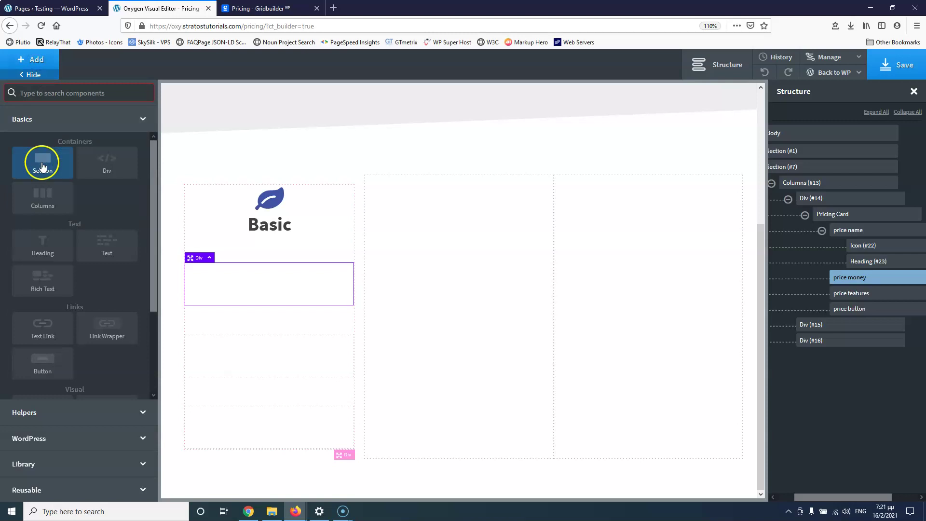
{"action": "left_click", "coordinate": [107, 164]}
{"action": "left_click", "coordinate": [248, 10]}
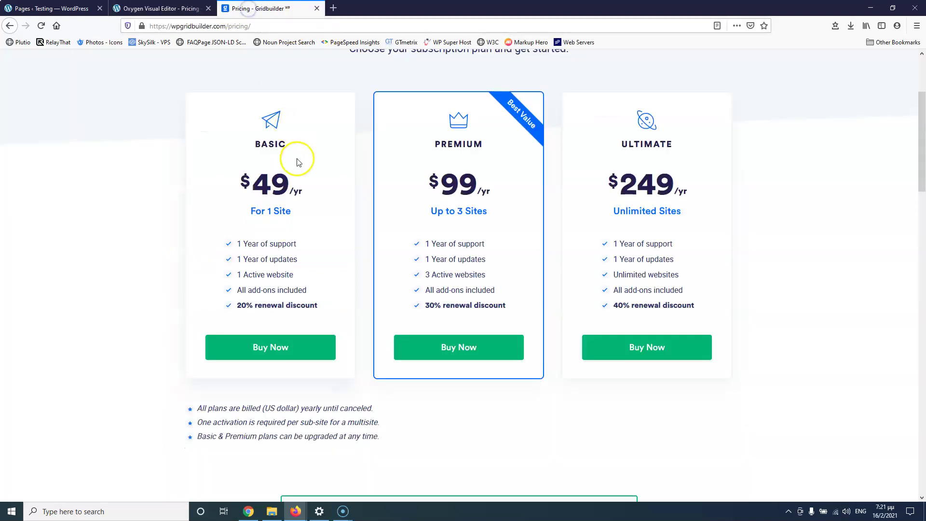
{"action": "left_click", "coordinate": [160, 7]}
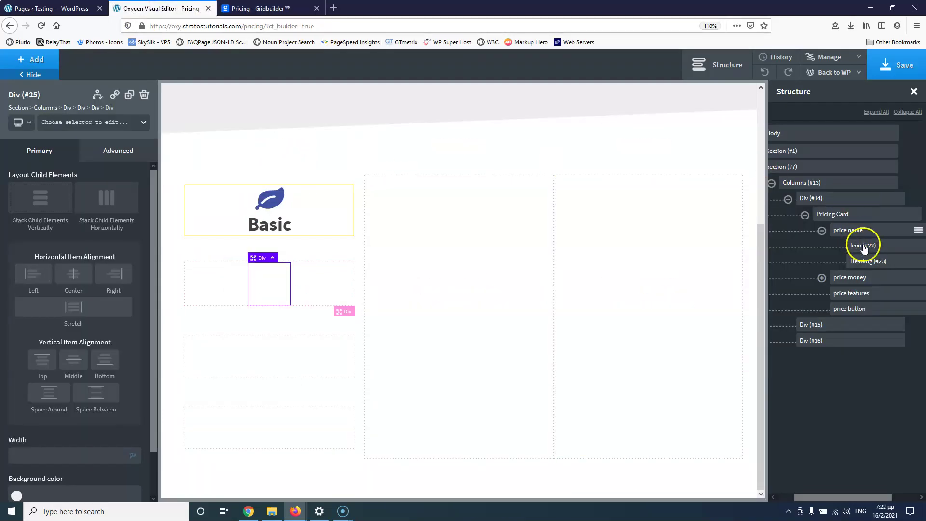
{"action": "left_click", "coordinate": [822, 279]}
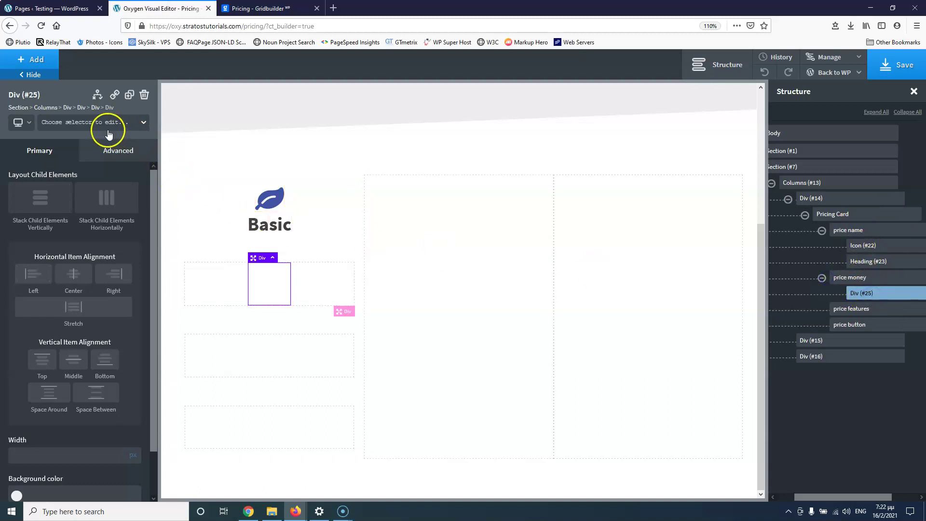
{"action": "left_click_drag", "start_coordinate": [856, 498], "coordinate": [878, 498]}
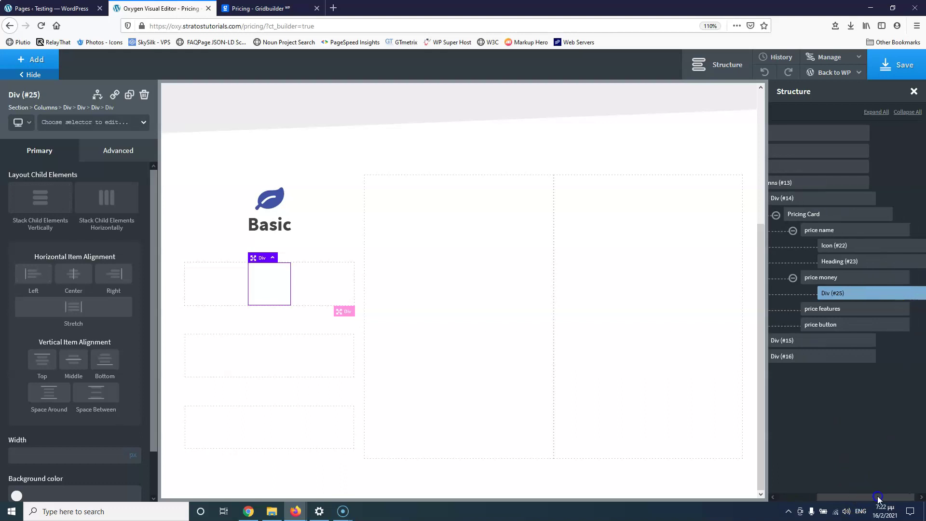
Rename the new div inside price money as pricing and give it the class pricing
{"action": "left_click", "coordinate": [907, 293]}
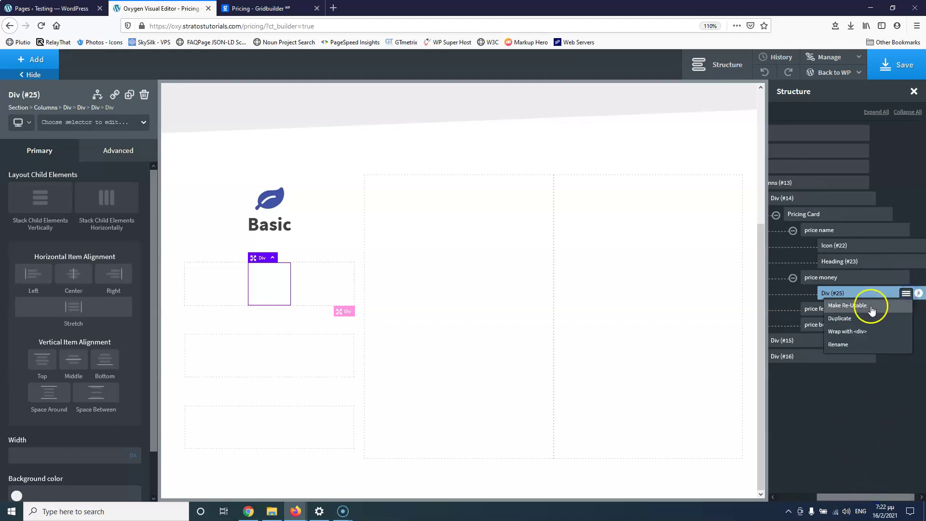
{"action": "left_click", "coordinate": [853, 343]}
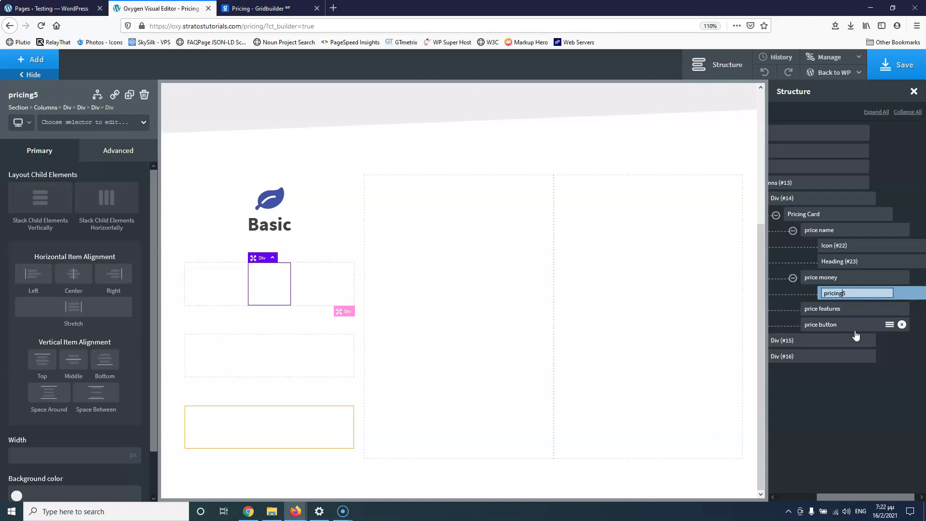
{"action": "type", "text": "pricing"}
{"action": "key", "text": "Return"}
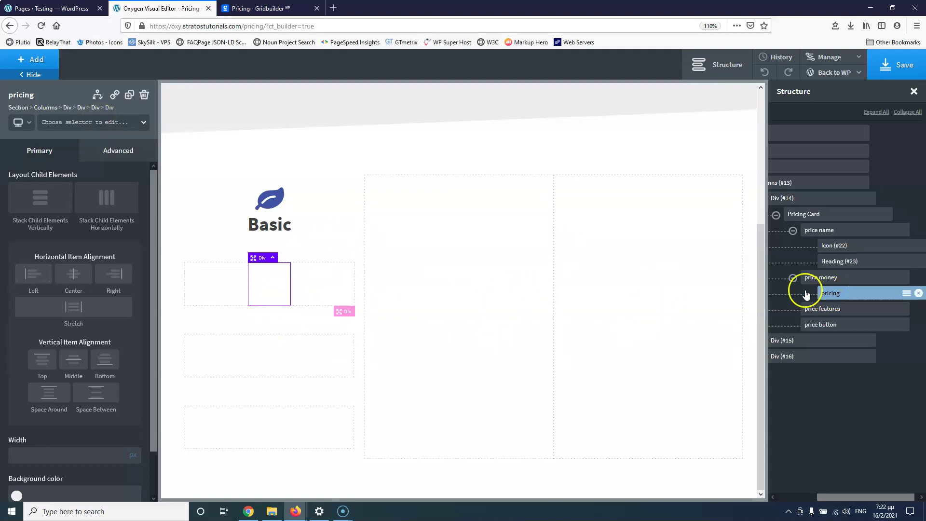
{"action": "left_click", "coordinate": [83, 122]}
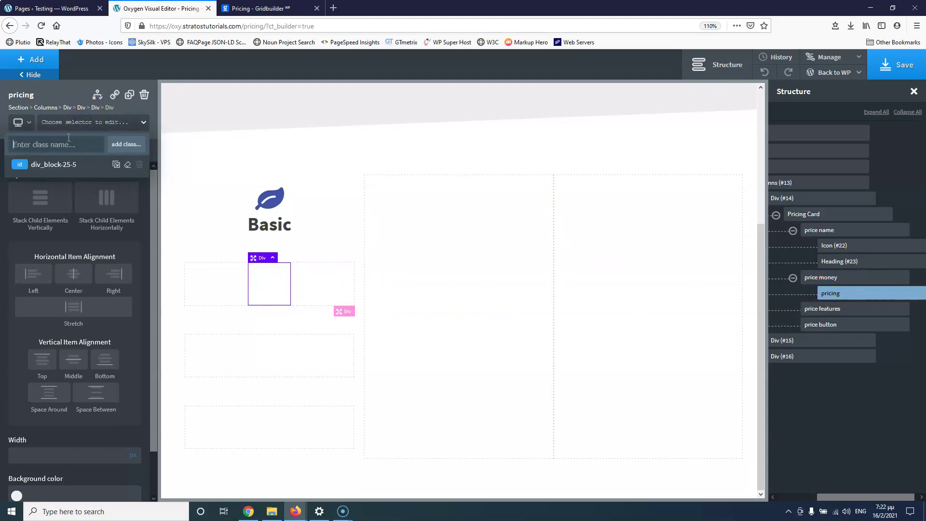
{"action": "type", "text": "pricing"}
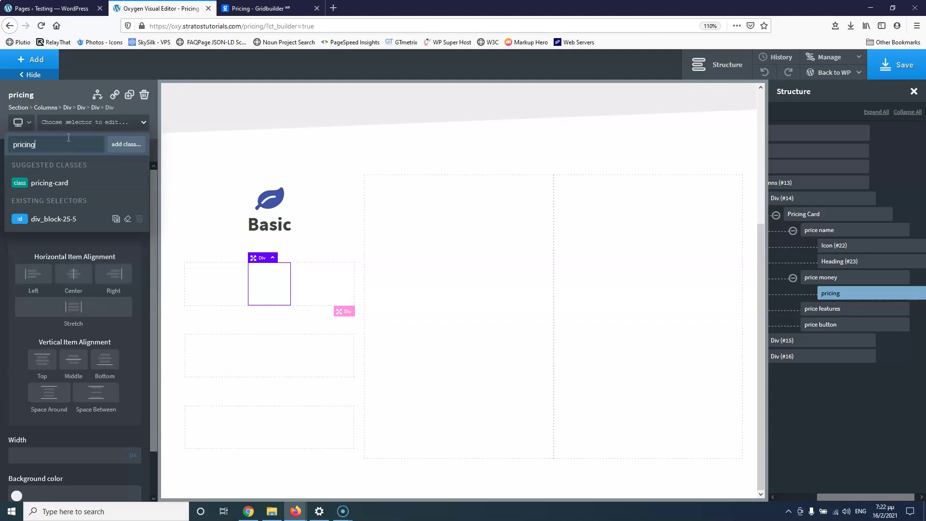
{"action": "key", "text": "Return"}
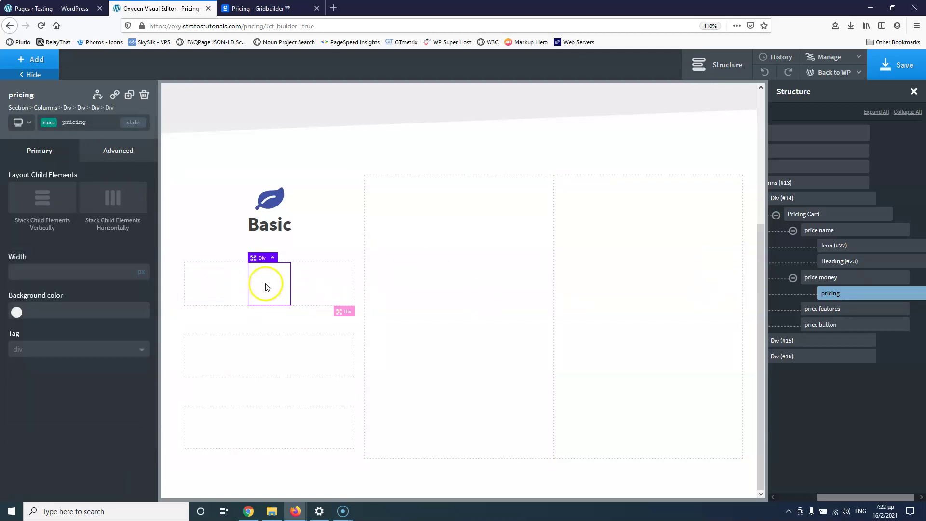
Set the pricing class's width to 100%
{"action": "left_click", "coordinate": [85, 275]}
{"action": "type", "text": "100"}
{"action": "left_click", "coordinate": [138, 273]}
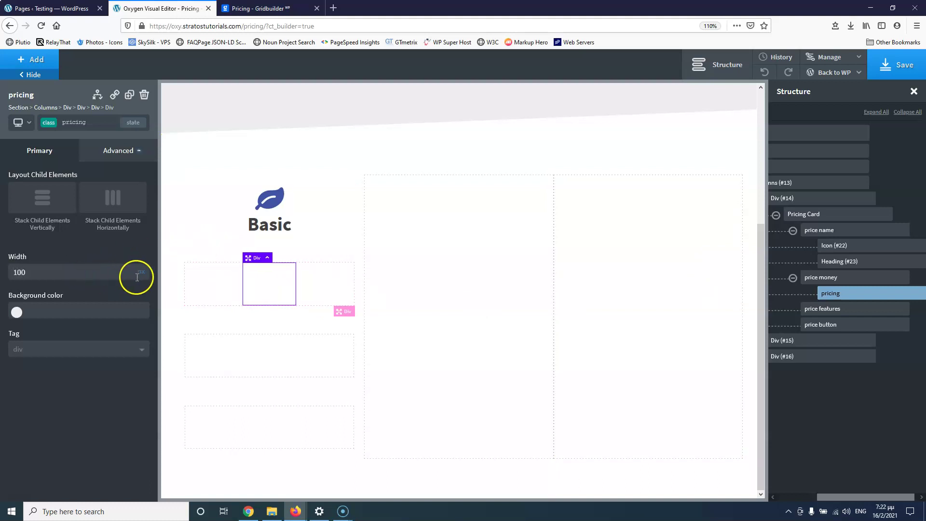
{"action": "left_click", "coordinate": [144, 266]}
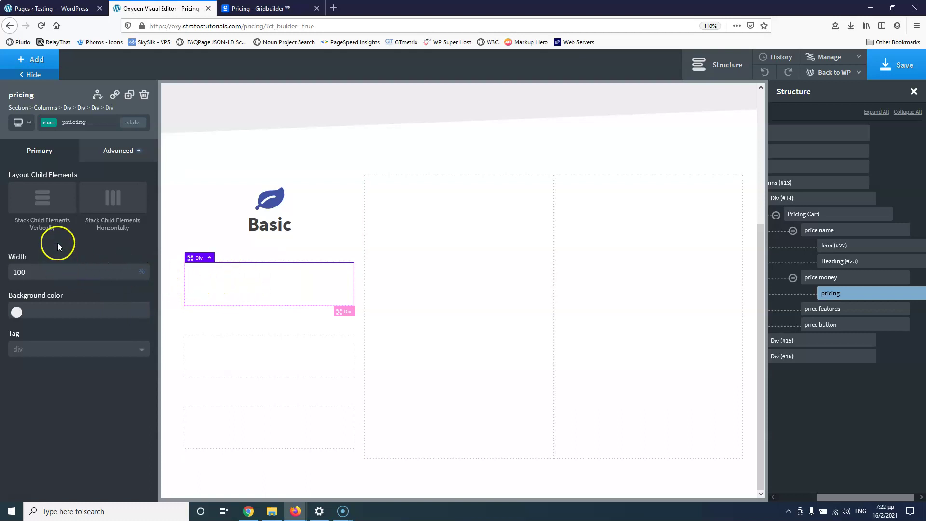
Add a div inside the pricing div and duplicate it twice to make three child divs
{"action": "left_click", "coordinate": [31, 58]}
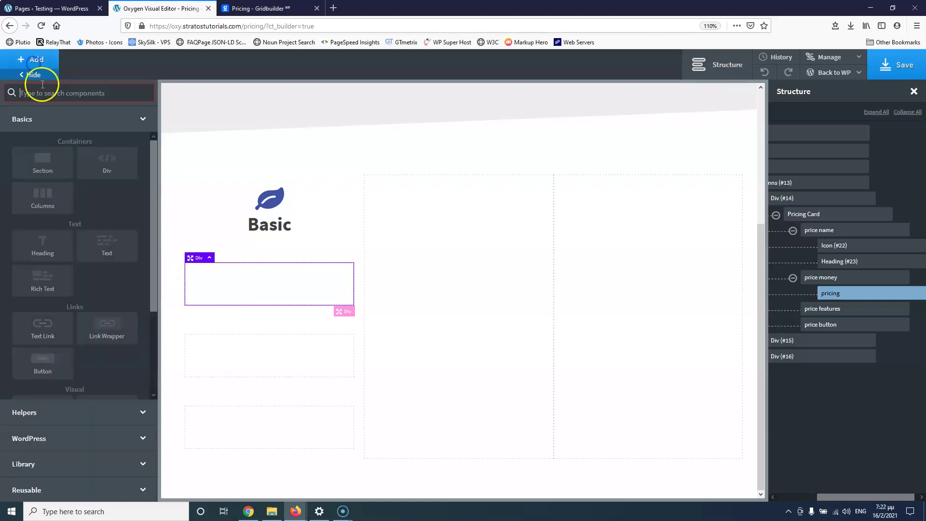
{"action": "left_click", "coordinate": [101, 163]}
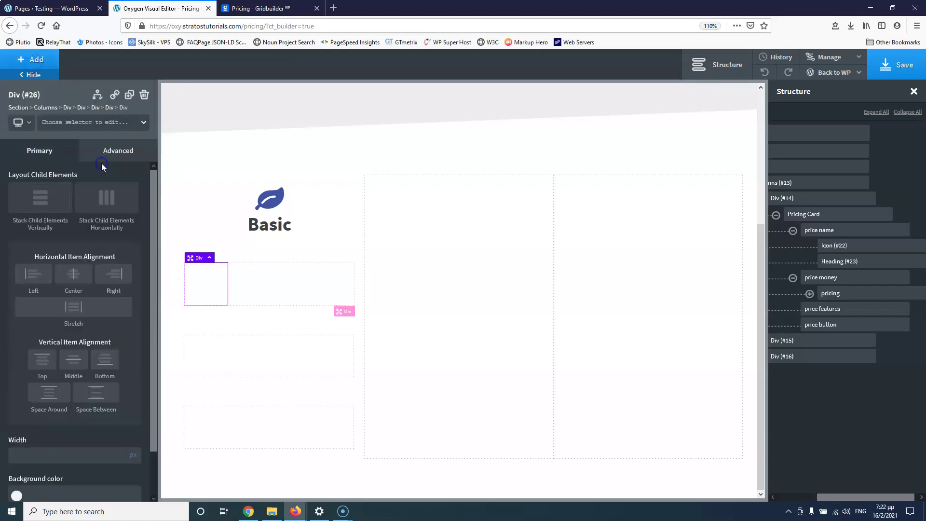
{"action": "left_click", "coordinate": [810, 293]}
{"action": "left_click", "coordinate": [921, 308]}
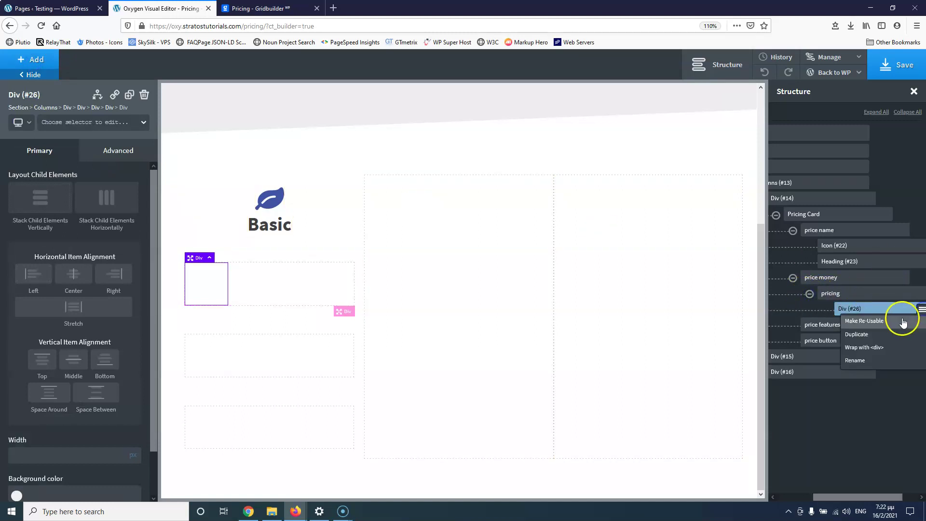
{"action": "left_click", "coordinate": [886, 335]}
{"action": "left_click", "coordinate": [921, 309]}
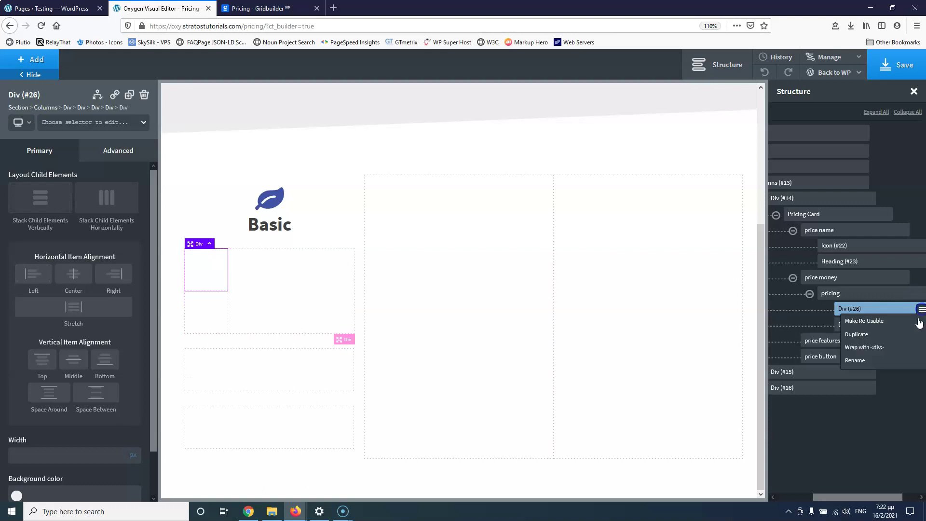
{"action": "left_click", "coordinate": [902, 338]}
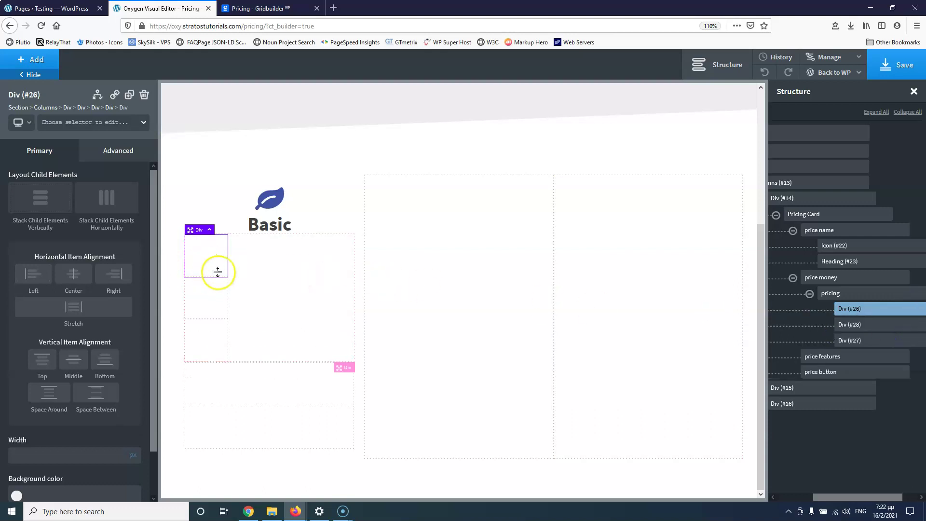
Stack the pricing div's children horizontally and compare the arrangement with the Basic price on the Gridbuilder page
{"action": "left_click", "coordinate": [258, 269]}
{"action": "left_click", "coordinate": [100, 203]}
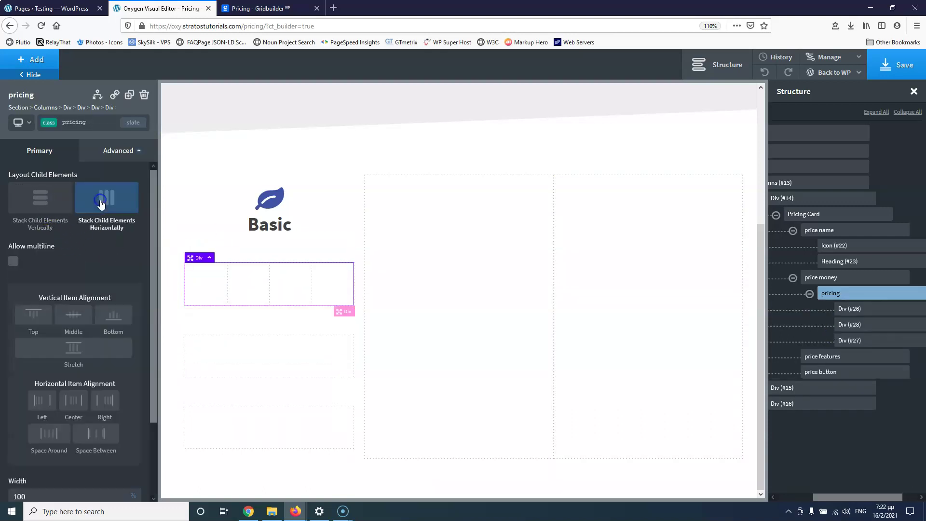
{"action": "left_click", "coordinate": [207, 270]}
{"action": "left_click", "coordinate": [261, 8]}
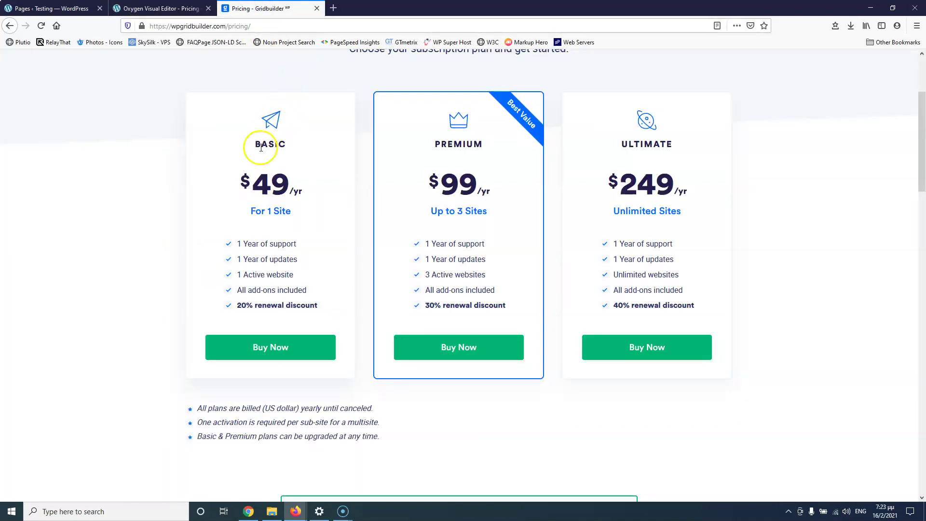
{"action": "left_click", "coordinate": [159, 9]}
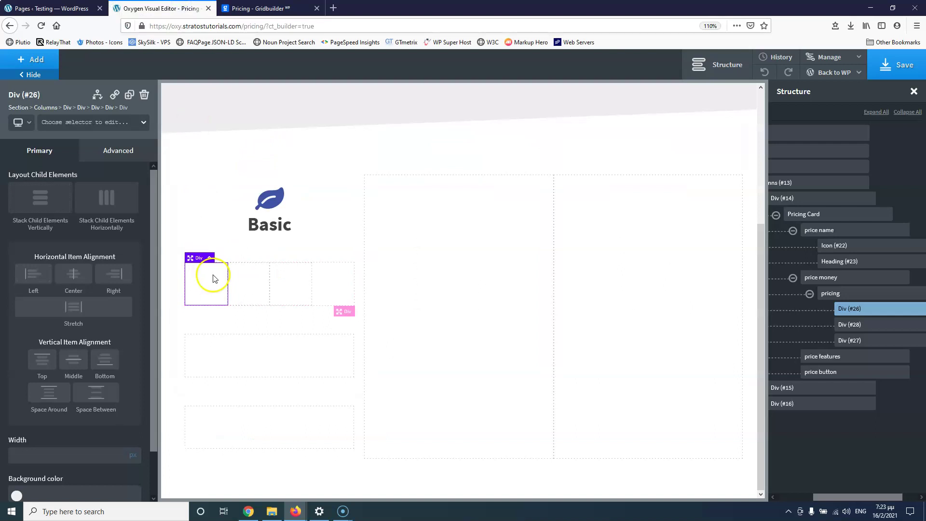
Add an Icon component inside the first child div of pricing and reveal it in the structure tree
{"action": "left_click", "coordinate": [206, 288]}
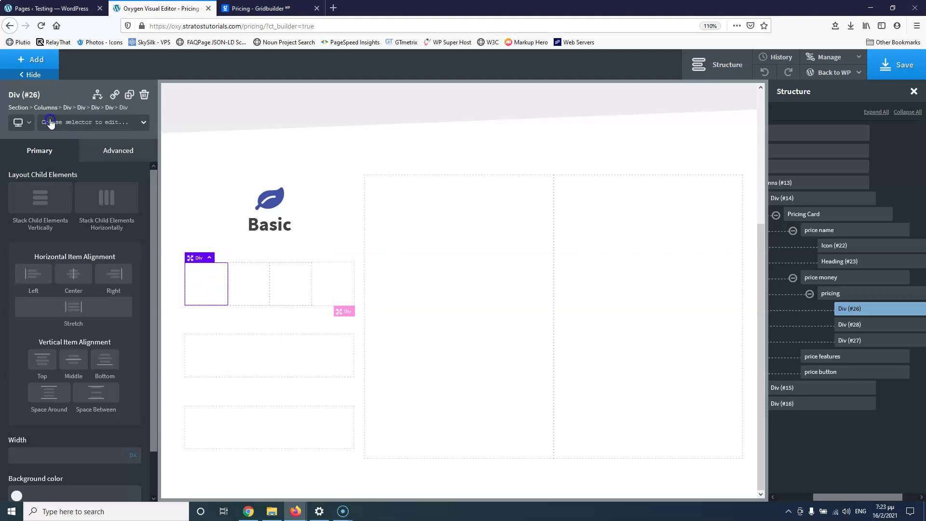
{"action": "left_click", "coordinate": [31, 65]}
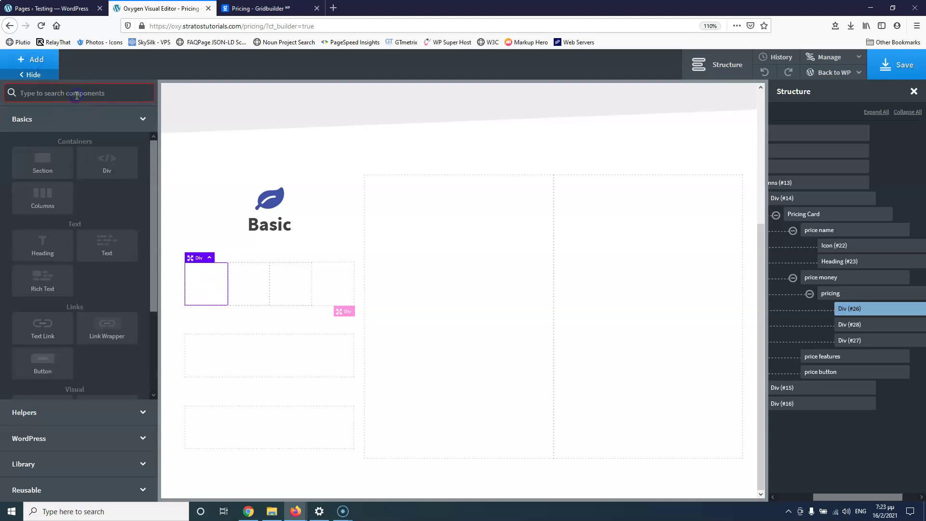
{"action": "type", "text": "ico"}
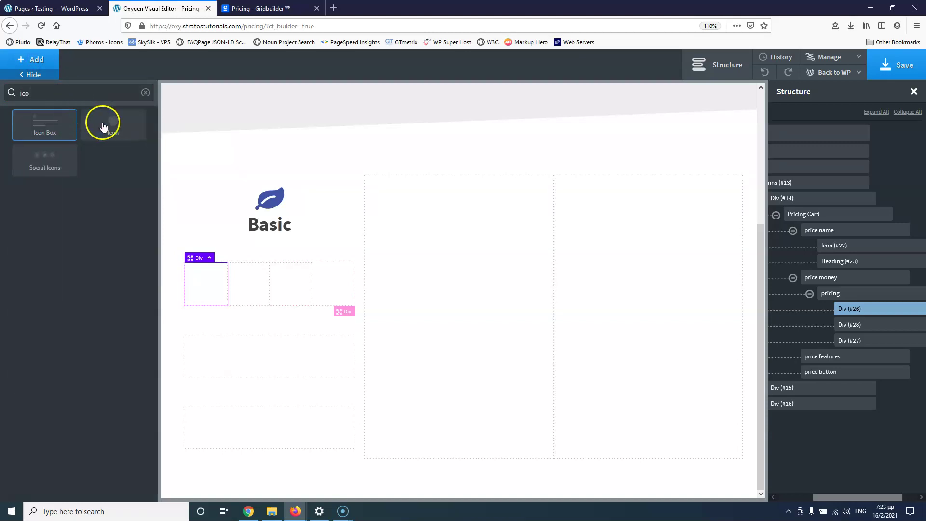
{"action": "left_click", "coordinate": [104, 124]}
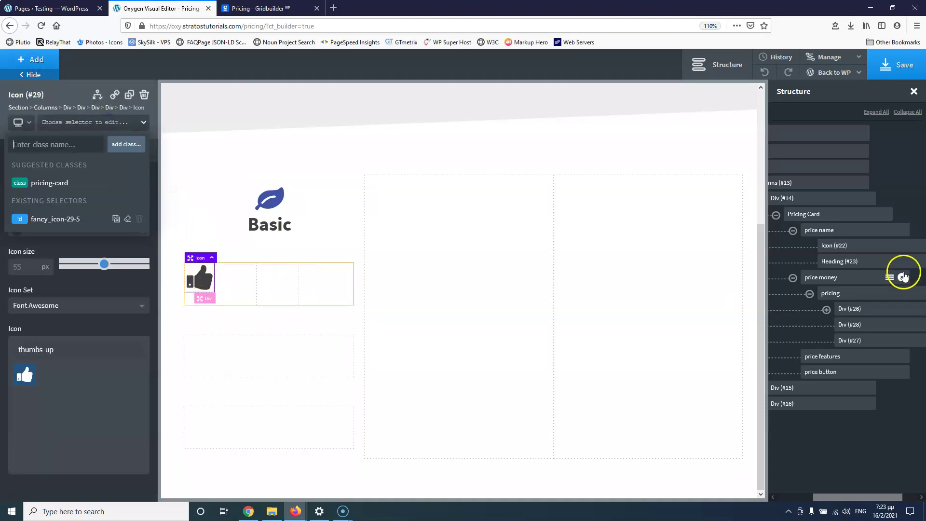
{"action": "left_click", "coordinate": [827, 310]}
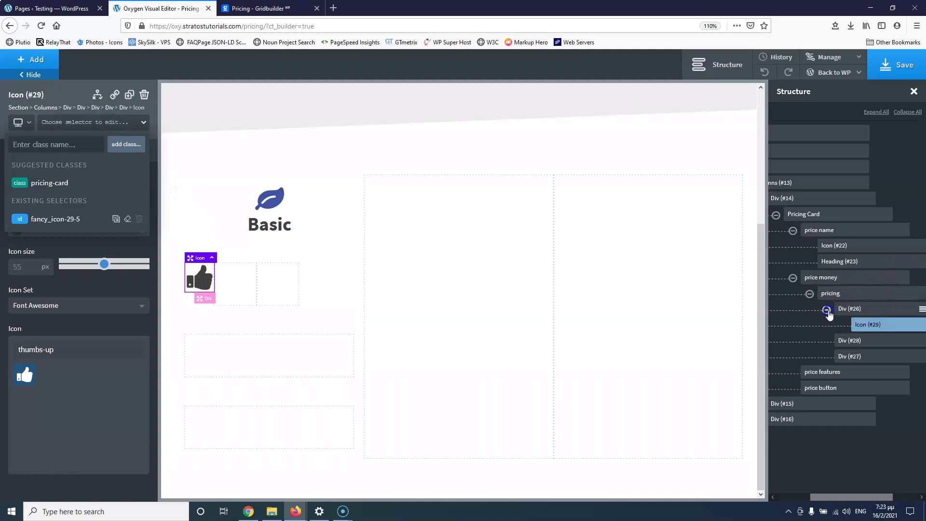
Recheck the Gridbuilder price layout and give the div holding the new icon the class pricing-sign-div
{"action": "left_click", "coordinate": [862, 311]}
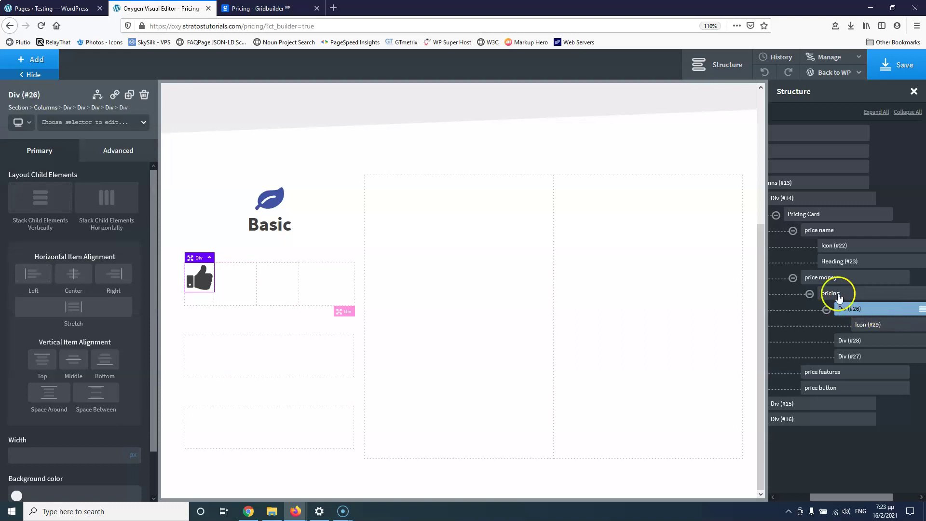
{"action": "left_click", "coordinate": [261, 9]}
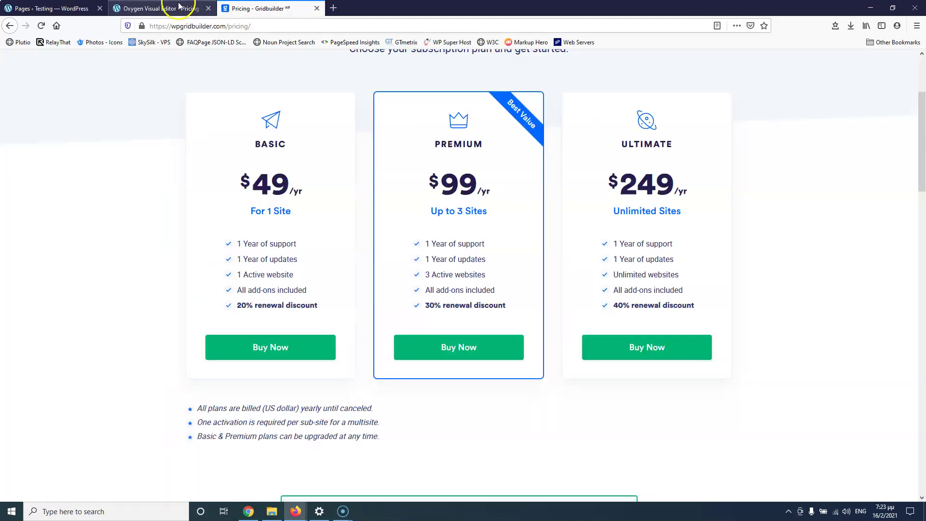
{"action": "left_click", "coordinate": [179, 7]}
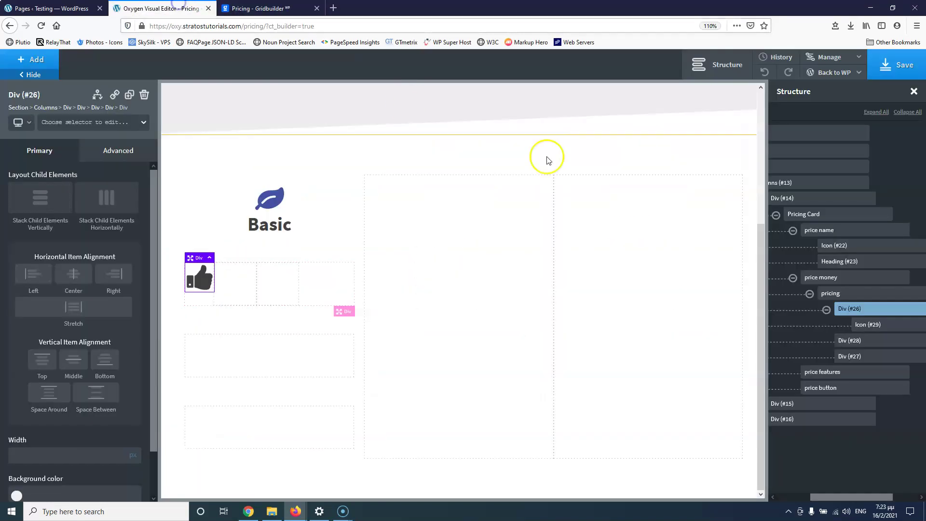
{"action": "left_click", "coordinate": [84, 123]}
{"action": "type", "text": "pr"}
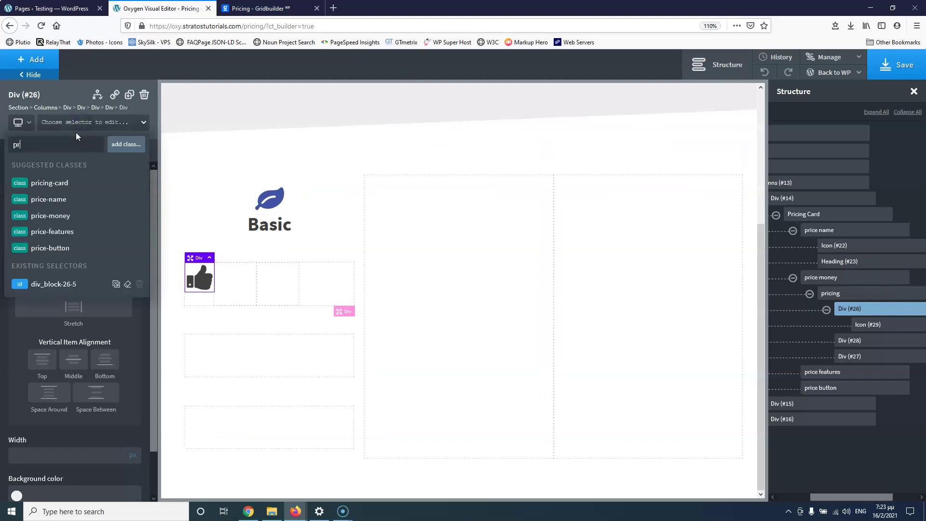
{"action": "type", "text": "icin"}
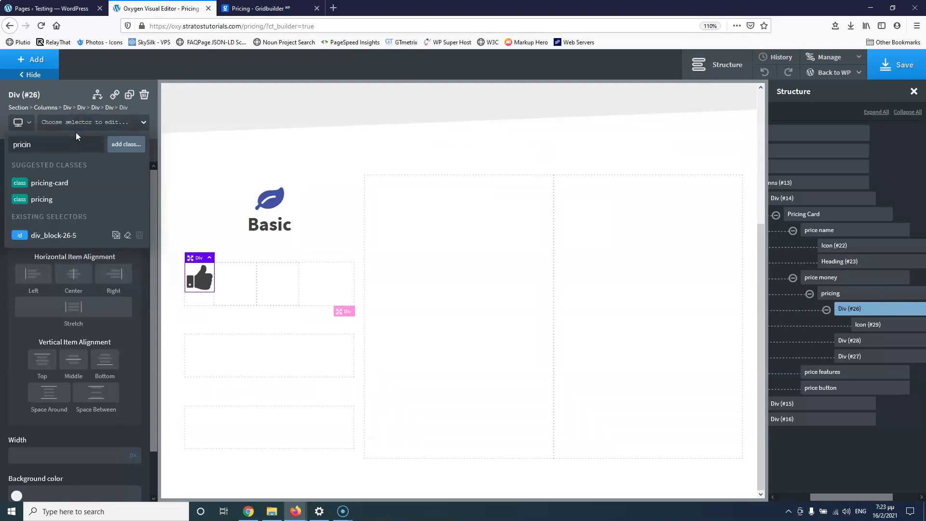
{"action": "type", "text": "g-"}
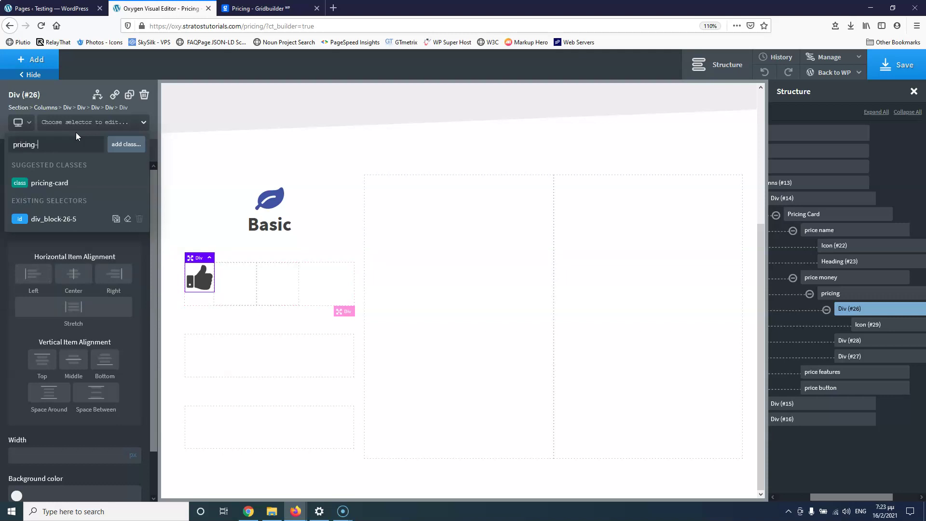
{"action": "type", "text": "s"}
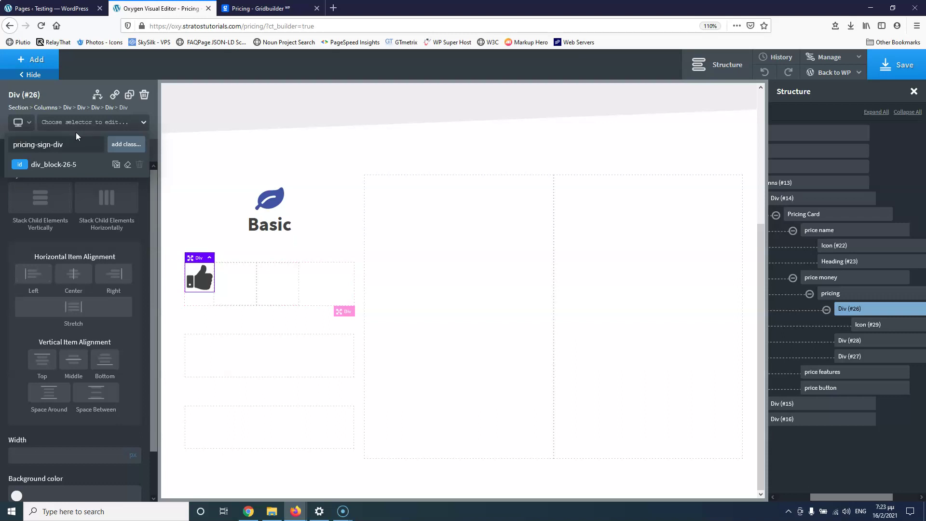
{"action": "type", "text": "ign-div"}
{"action": "key", "text": "Return"}
Give the thumbs-up icon in the pricing div the class pricing-sign-icon
{"action": "left_click", "coordinate": [199, 281]}
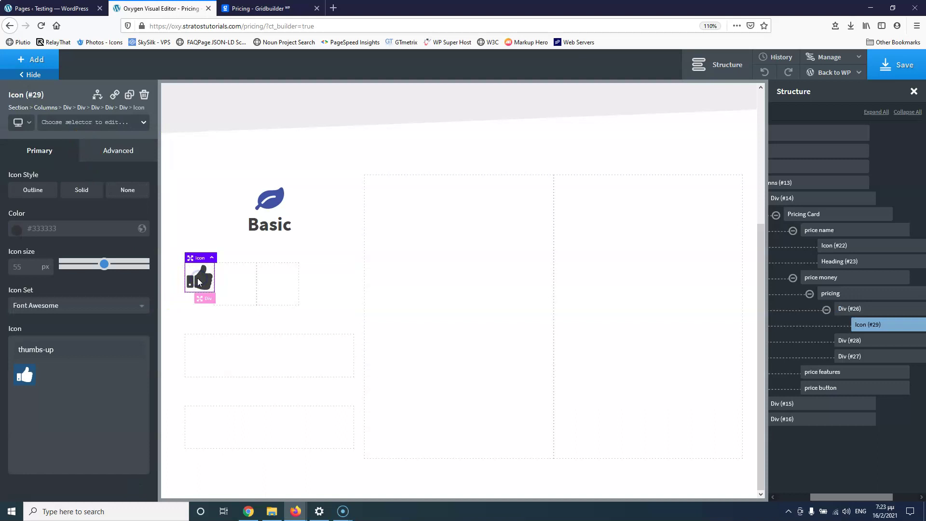
{"action": "left_click", "coordinate": [60, 123]}
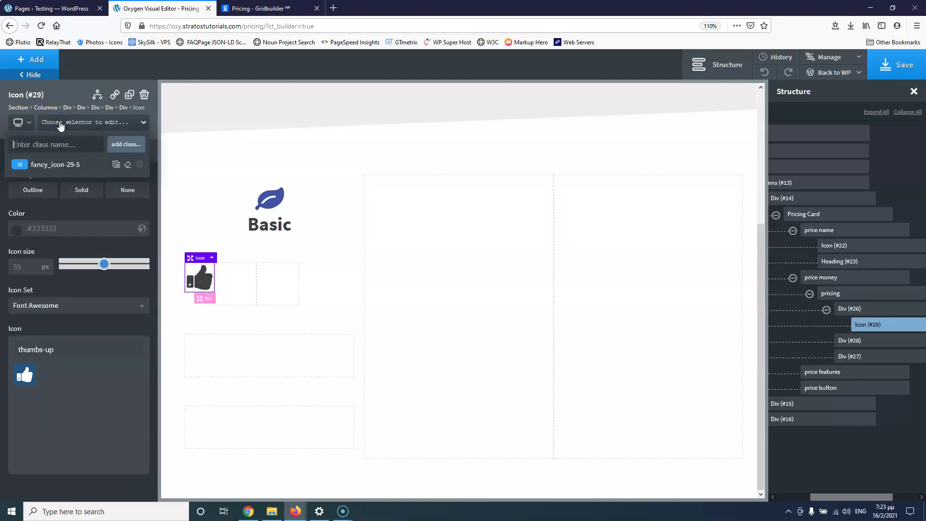
{"action": "type", "text": "pri"}
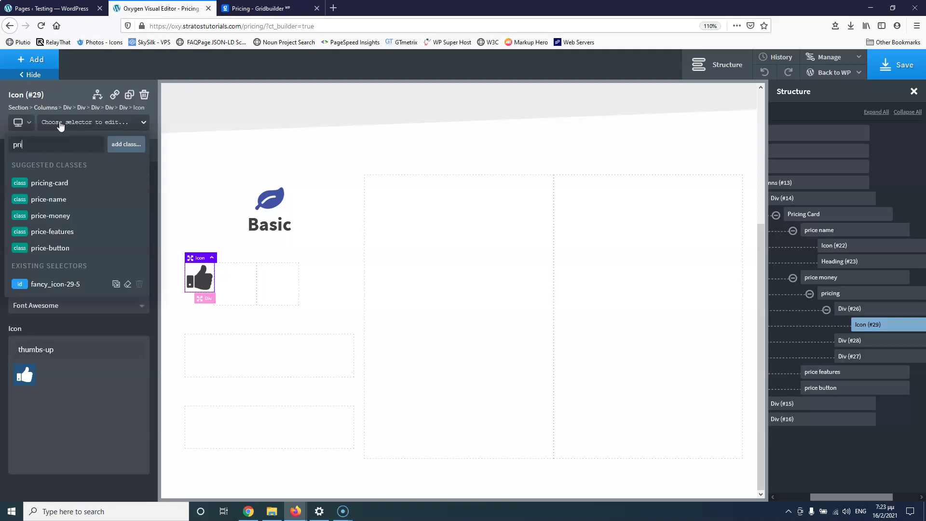
{"action": "type", "text": "cing-sig"}
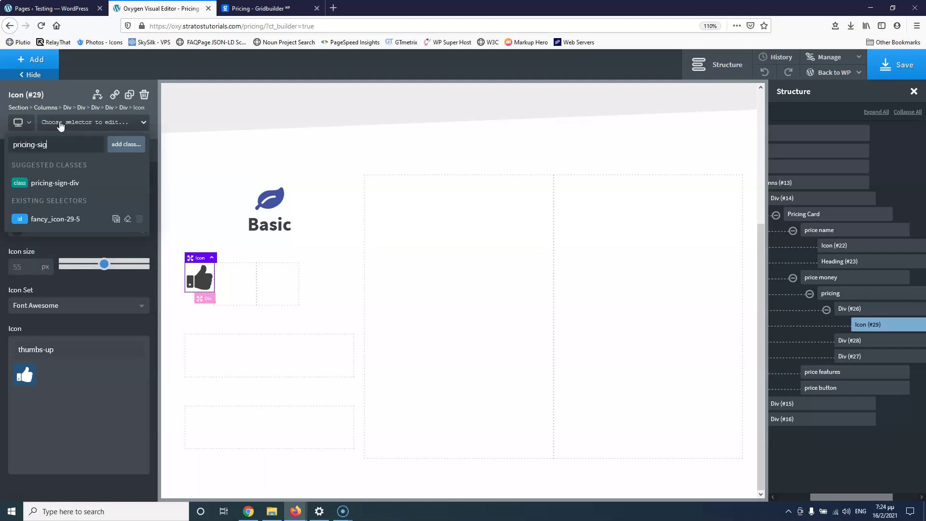
{"action": "type", "text": "n-i"}
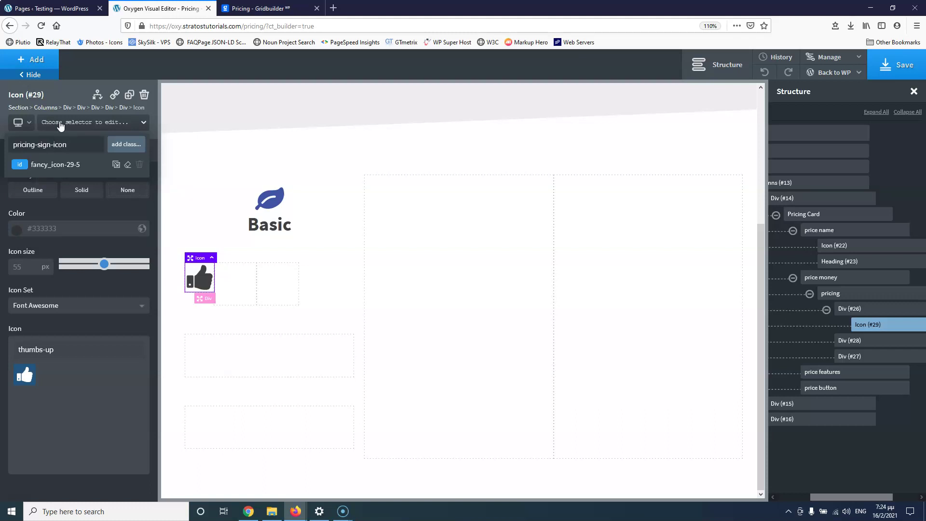
{"action": "type", "text": "con"}
{"action": "key", "text": "Return"}
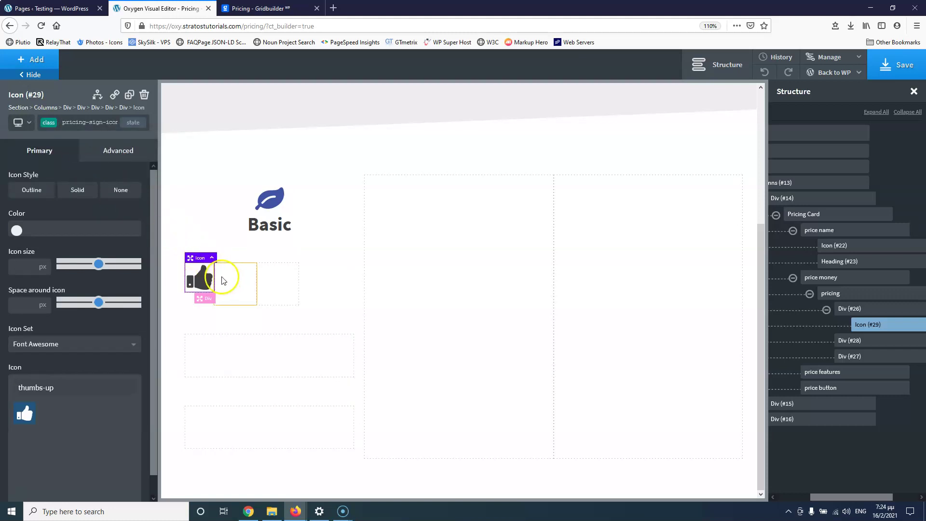
Replace the thumbs-up in the pricing div with the Font Awesome dollar icon
{"action": "triple_click", "coordinate": [64, 387]}
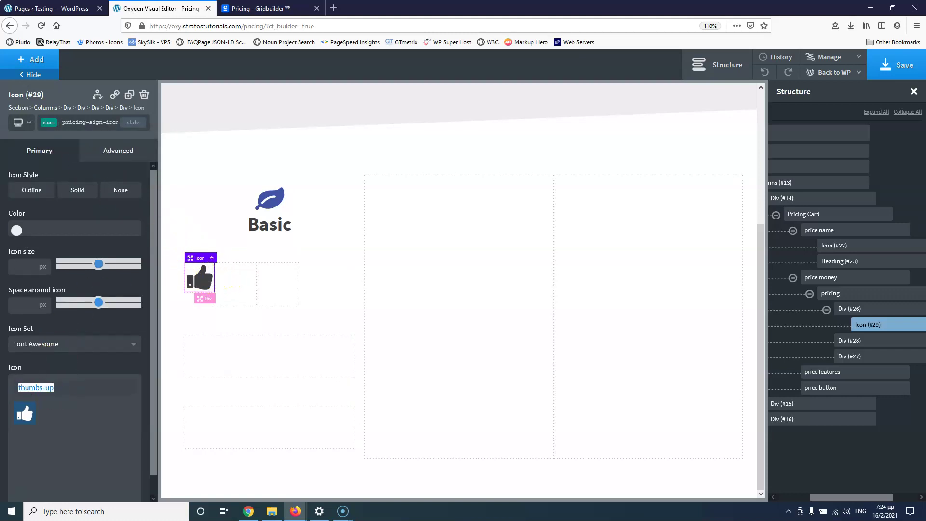
{"action": "key", "text": "BackSpace"}
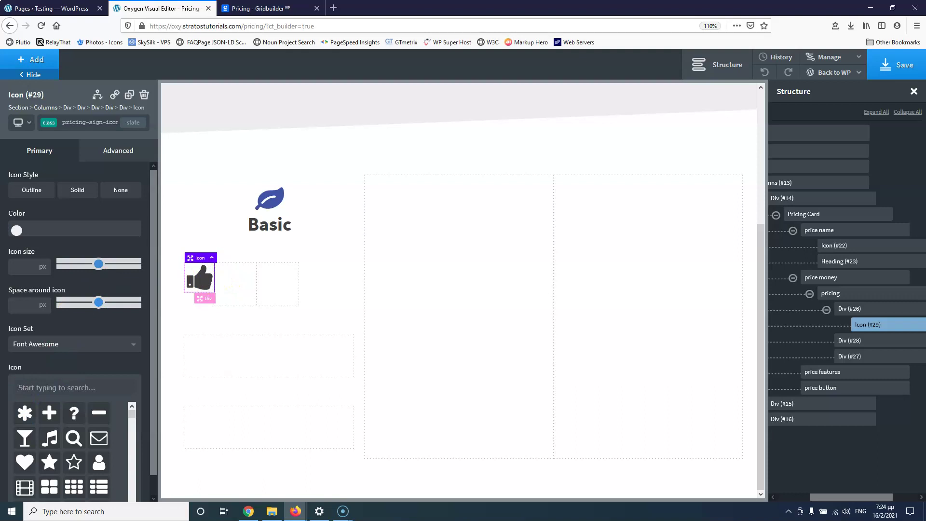
{"action": "type", "text": "s"}
{"action": "key", "text": "BackSpace"}
{"action": "type", "text": "do"}
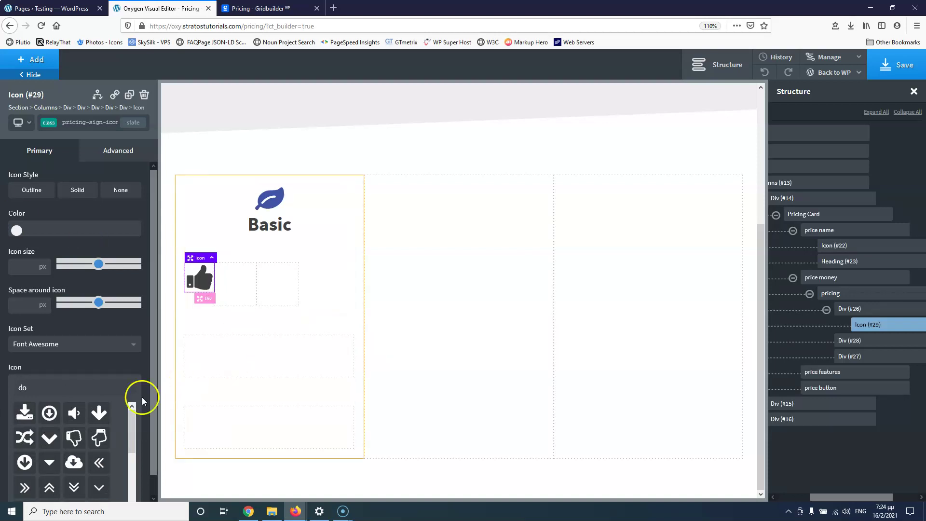
{"action": "scroll", "coordinate": [83, 413], "scroll_direction": "down", "scroll_amount": 3}
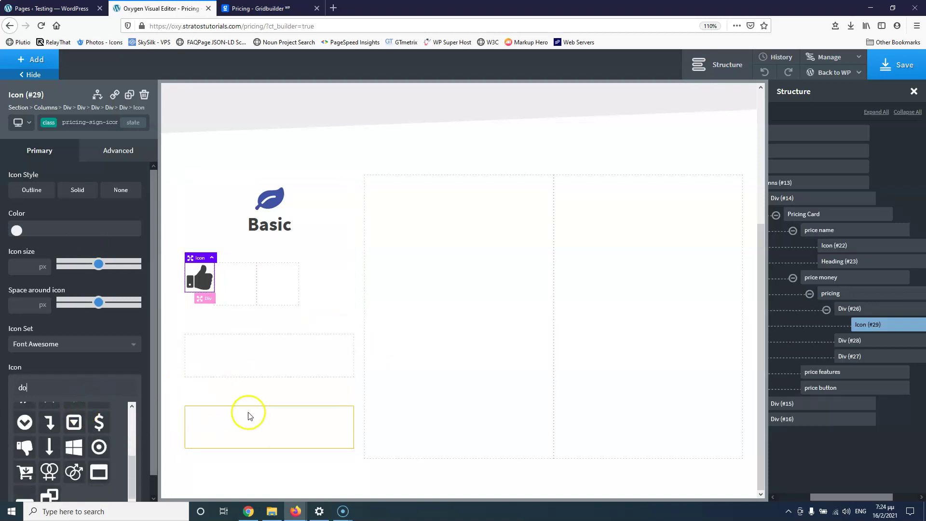
{"action": "left_click", "coordinate": [99, 422]}
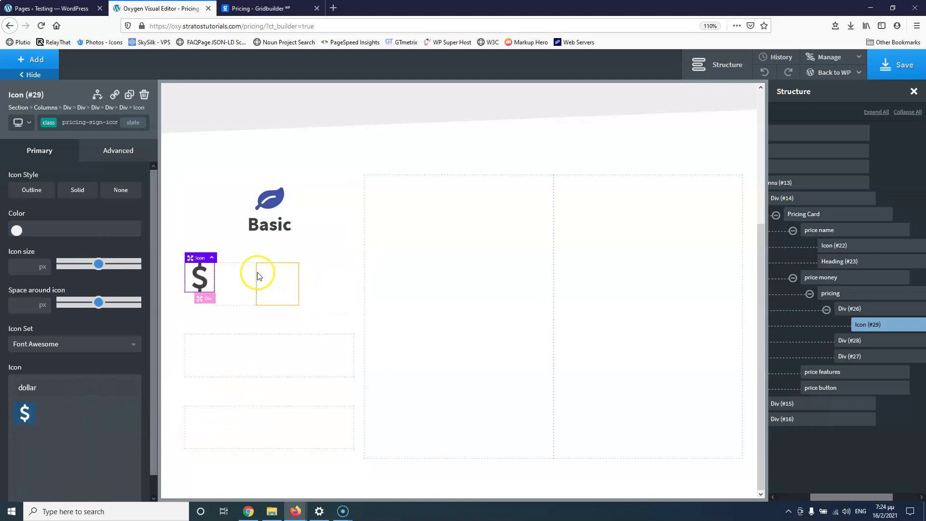
Compare with the Gridbuilder Basic price and add a Heading component inside the middle child div of pricing
{"action": "left_click", "coordinate": [275, 9]}
{"action": "left_click", "coordinate": [174, 8]}
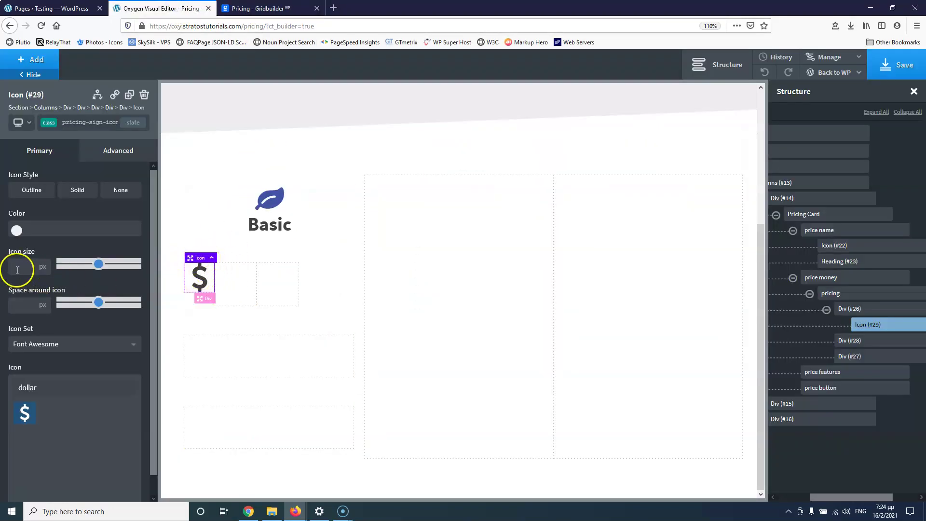
{"action": "left_click", "coordinate": [236, 281]}
{"action": "left_click", "coordinate": [265, 10]}
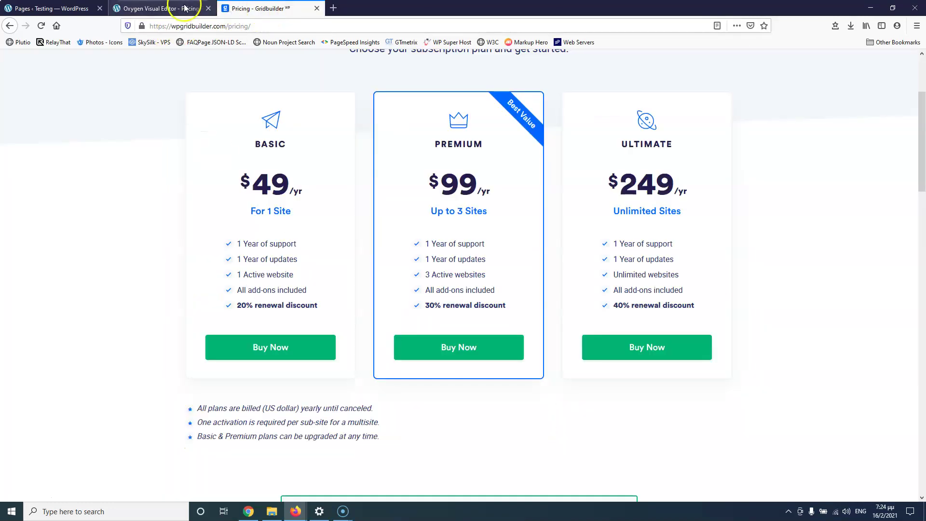
{"action": "left_click", "coordinate": [183, 9]}
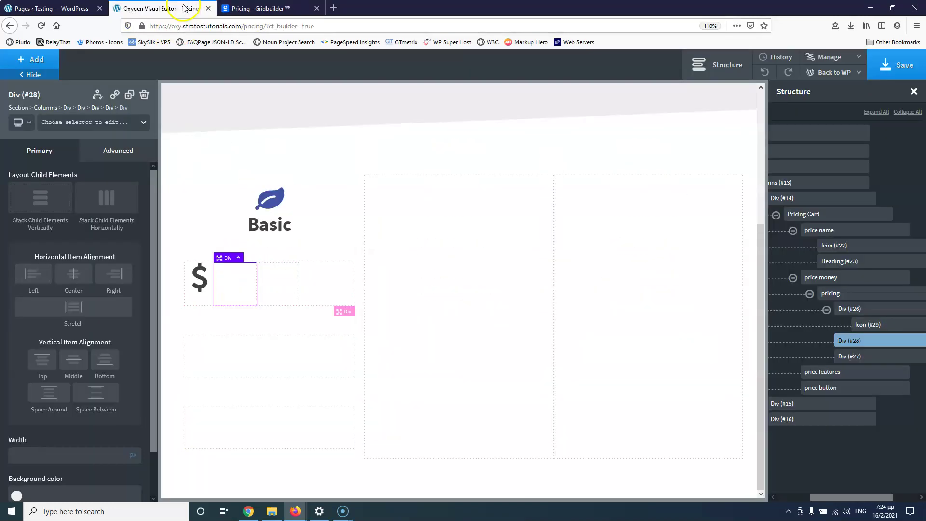
{"action": "left_click", "coordinate": [34, 60]}
{"action": "left_click", "coordinate": [43, 245]}
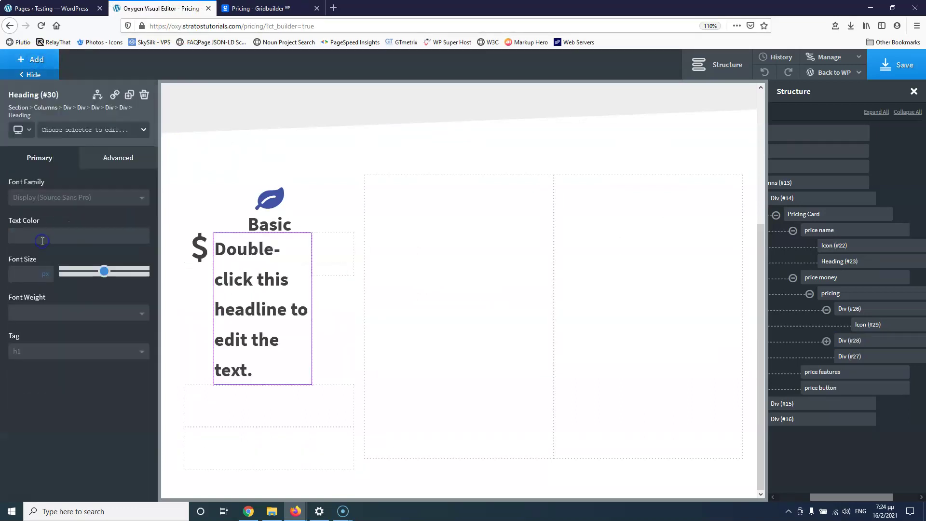
Set the Basic heading's tag to h3 and compare it with the new placeholder heading
{"action": "left_click", "coordinate": [264, 231]}
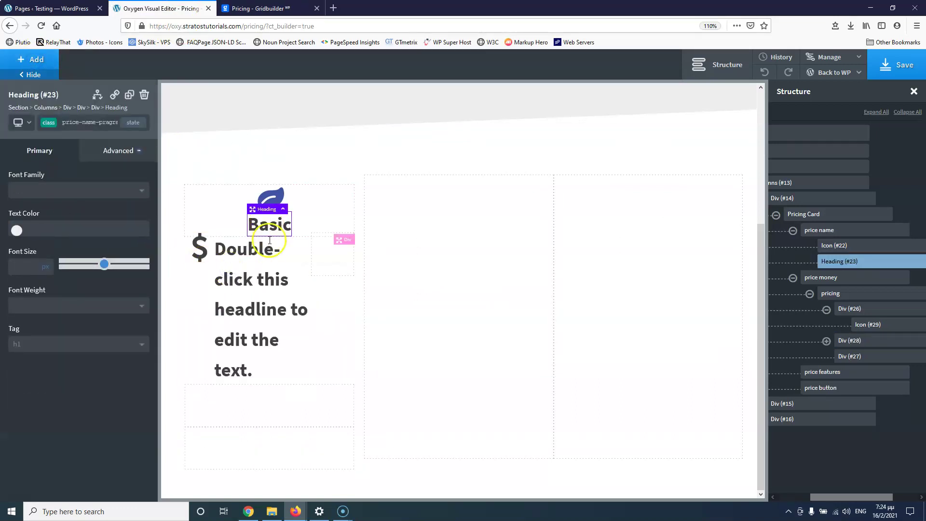
{"action": "left_click", "coordinate": [50, 345]}
{"action": "left_click", "coordinate": [43, 393]}
{"action": "left_click", "coordinate": [233, 244]}
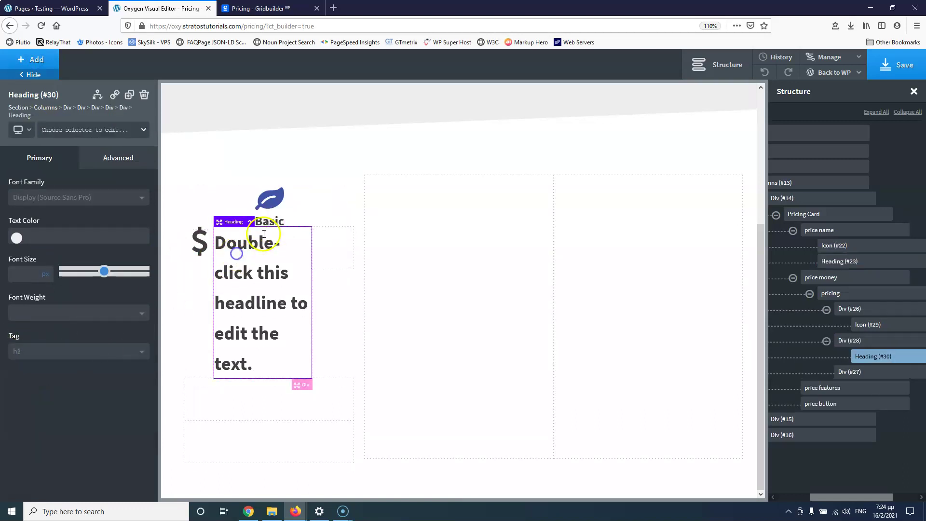
{"action": "left_click", "coordinate": [277, 221]}
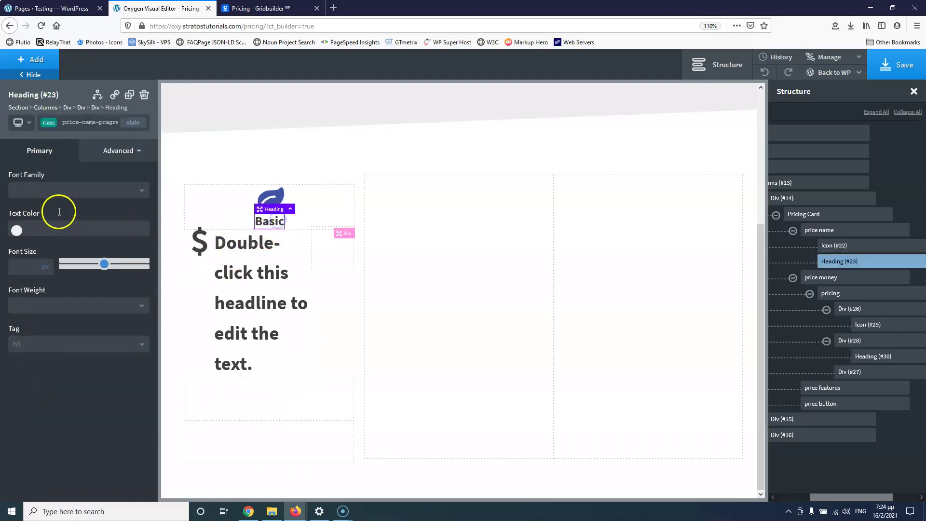
Set the tag of the placeholder heading beside the dollar icon to h4
{"action": "left_click", "coordinate": [246, 264]}
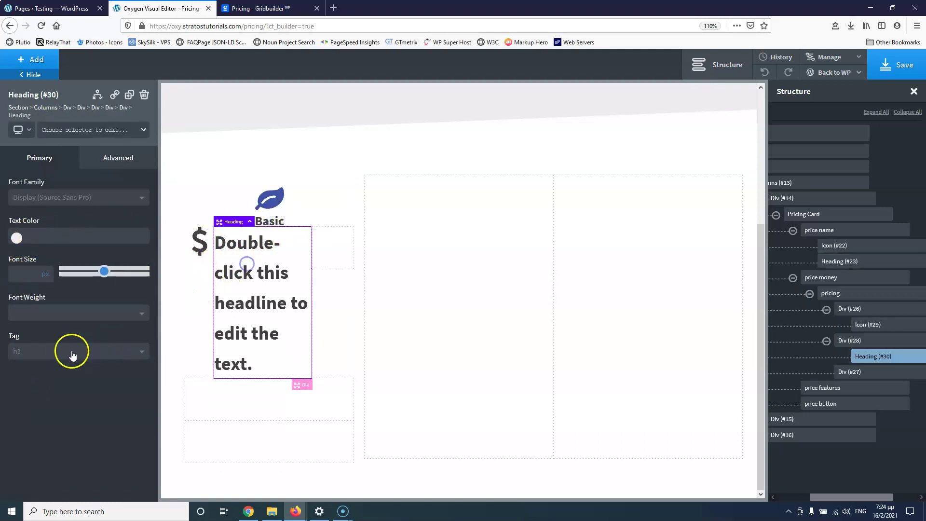
{"action": "left_click", "coordinate": [73, 355]}
{"action": "left_click", "coordinate": [41, 411]}
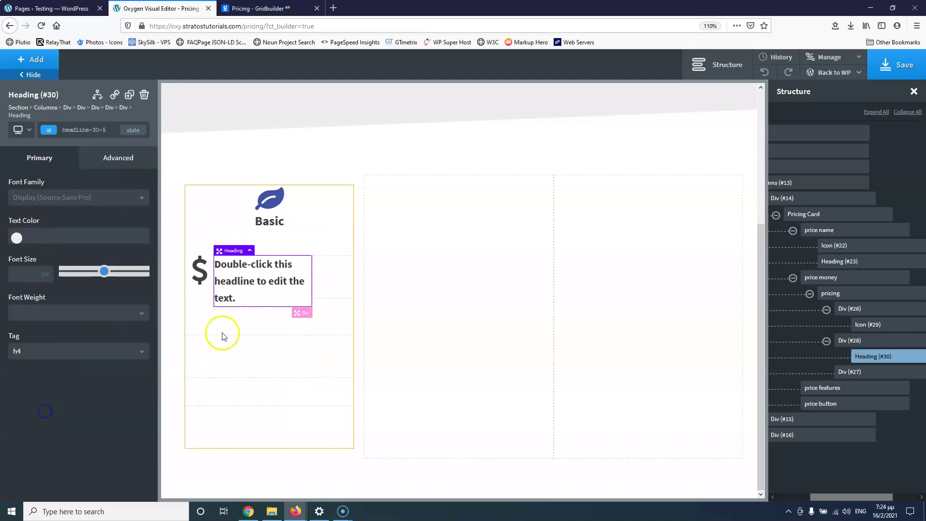
Replace the placeholder text of the heading beside the dollar icon with 49
{"action": "double_click", "coordinate": [245, 264]}
{"action": "triple_click", "coordinate": [245, 265]}
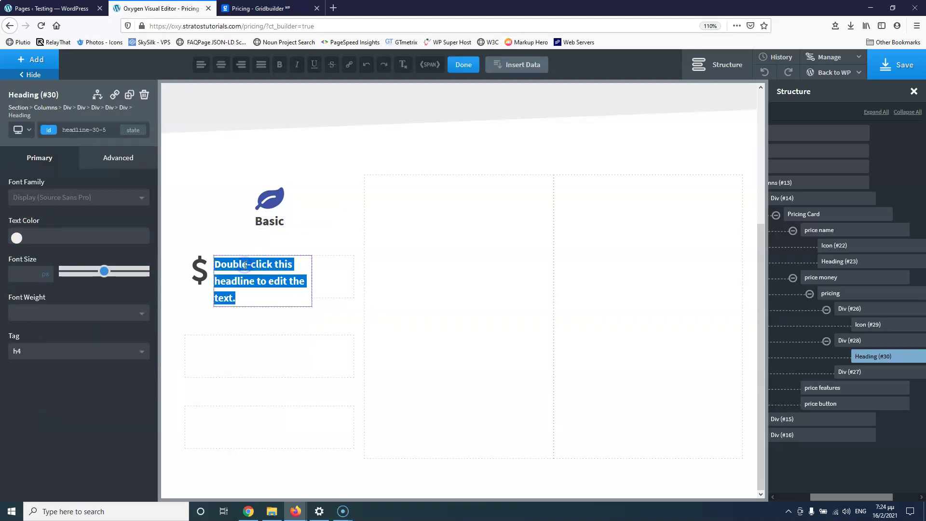
{"action": "type", "text": "46"}
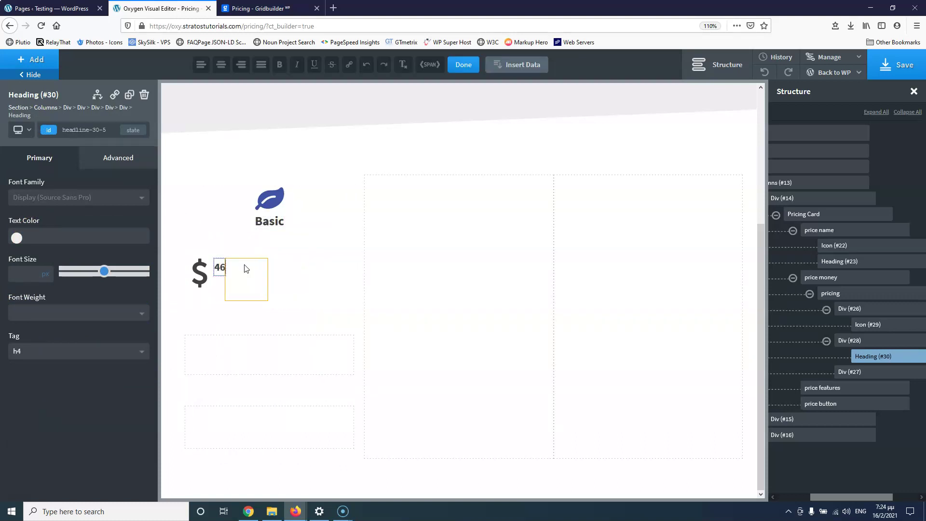
{"action": "left_click", "coordinate": [216, 267]}
{"action": "left_click", "coordinate": [190, 247]}
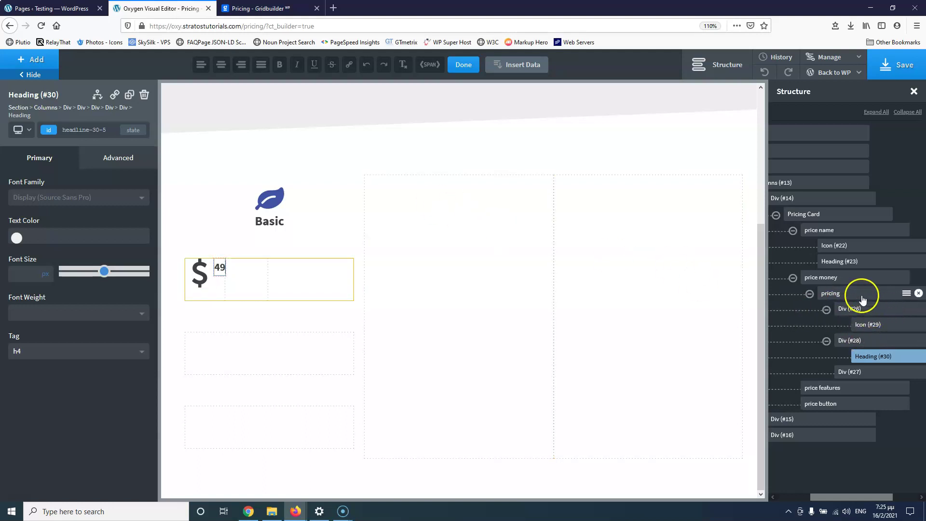
Give the 49 heading the class pricing-amount
{"action": "left_click", "coordinate": [874, 357]}
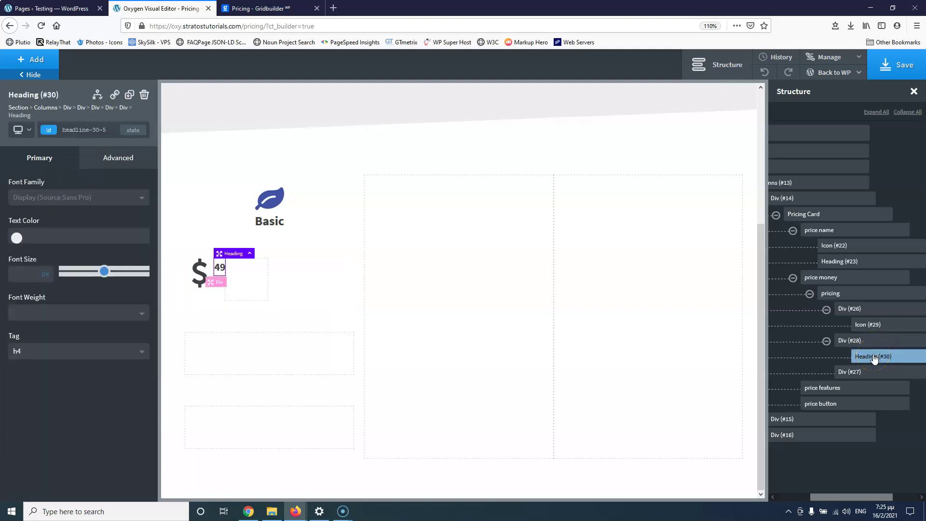
{"action": "left_click", "coordinate": [87, 130]}
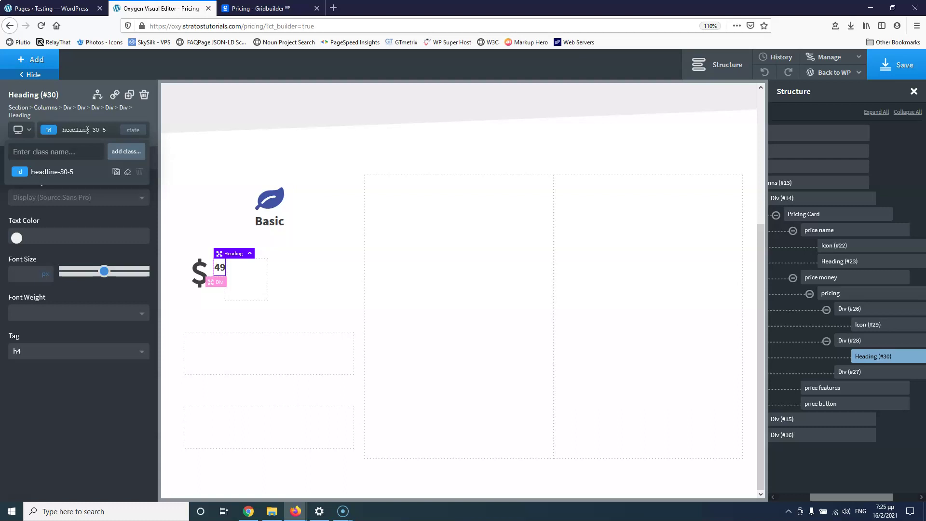
{"action": "left_click", "coordinate": [73, 144]}
{"action": "type", "text": "p"}
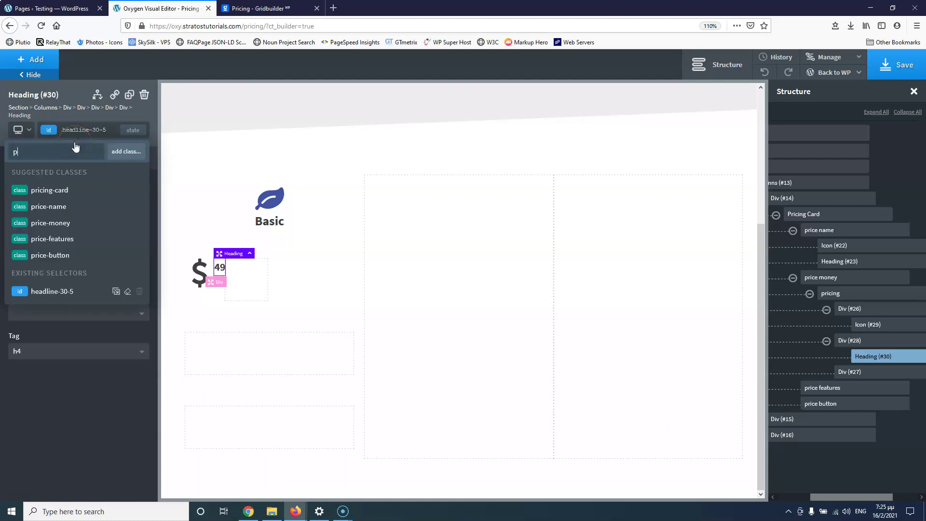
{"action": "type", "text": "rici"}
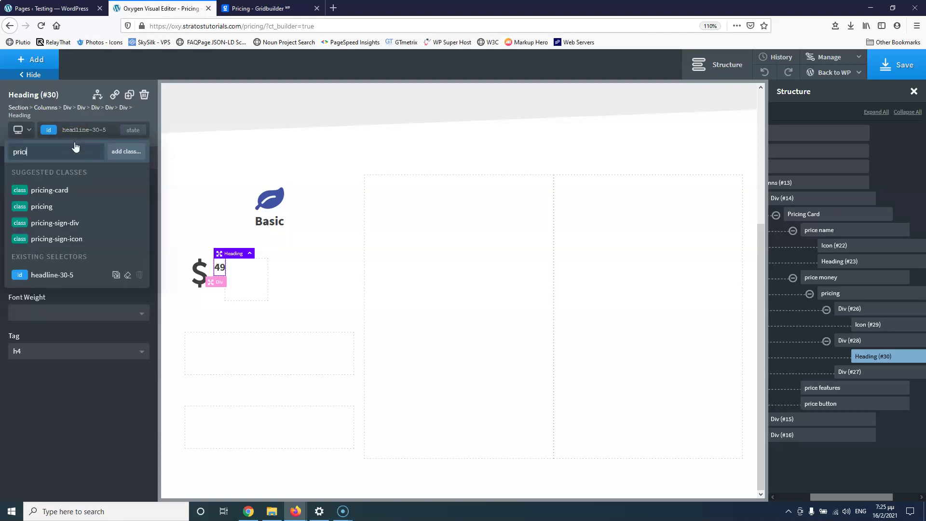
{"action": "type", "text": "ng-a"}
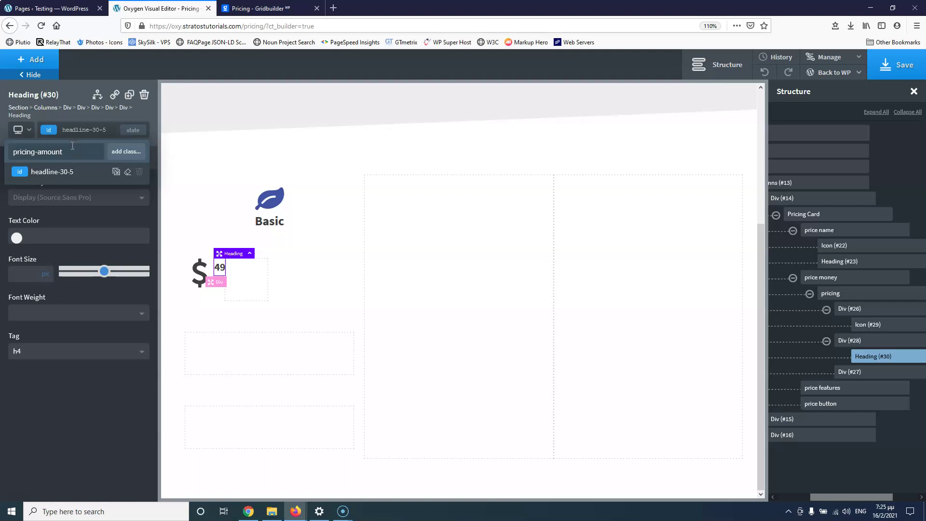
{"action": "type", "text": "mount"}
{"action": "key", "text": "Return"}
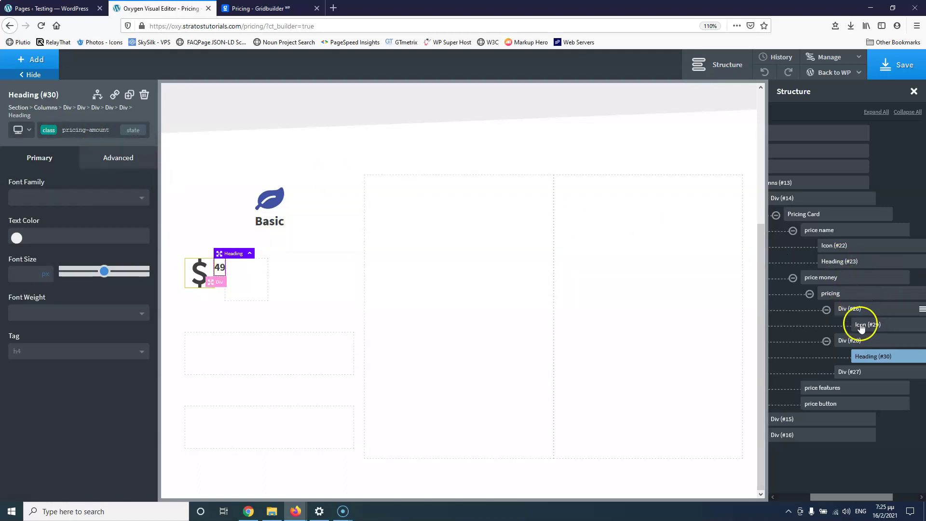
Give the div holding the 49 heading the class pricing-amount-div
{"action": "left_click", "coordinate": [856, 339]}
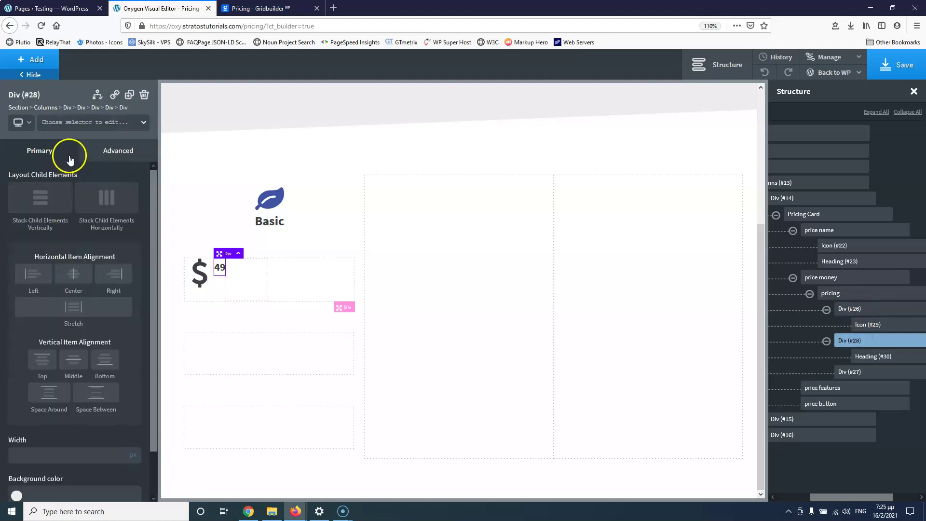
{"action": "left_click", "coordinate": [76, 124]}
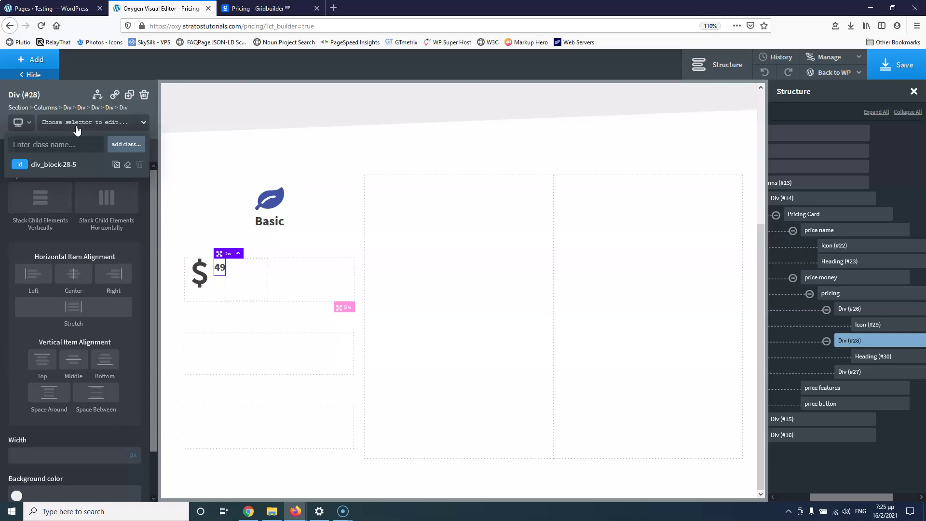
{"action": "type", "text": "prici"}
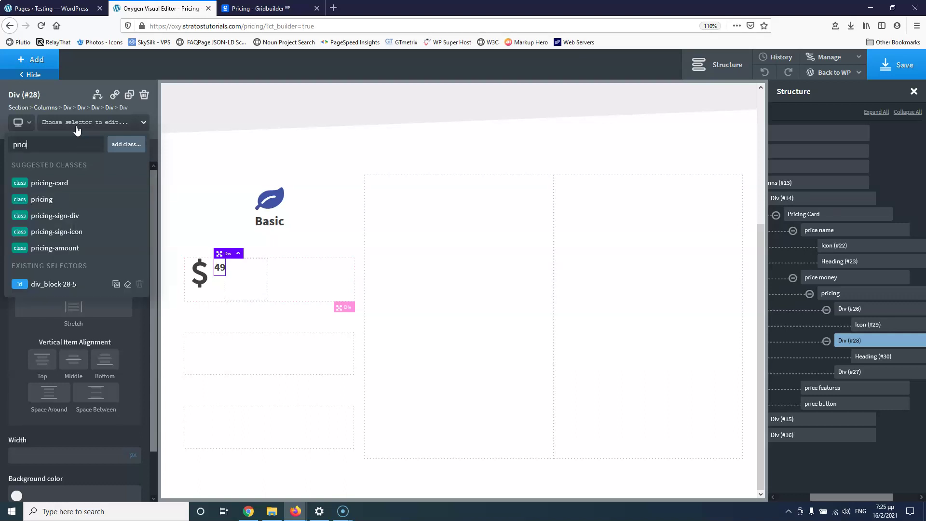
{"action": "type", "text": "ng-amou"}
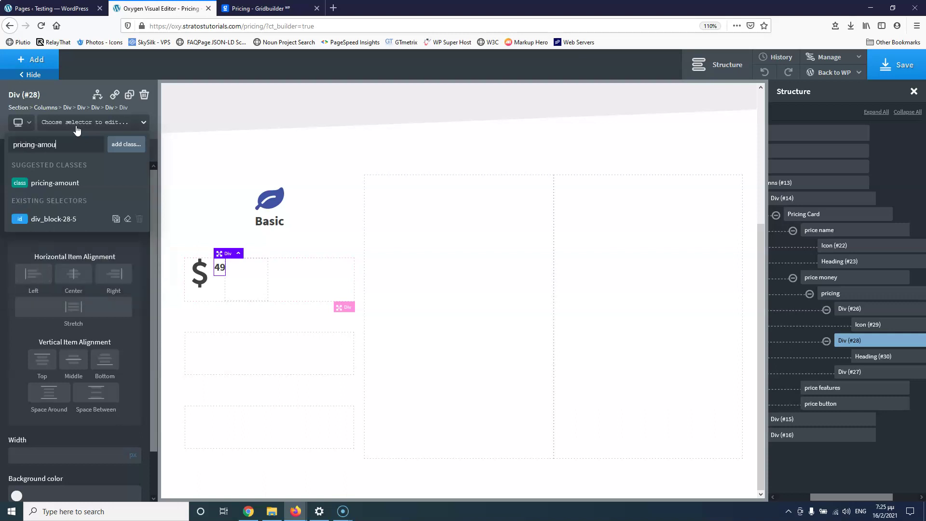
{"action": "type", "text": "nt div"}
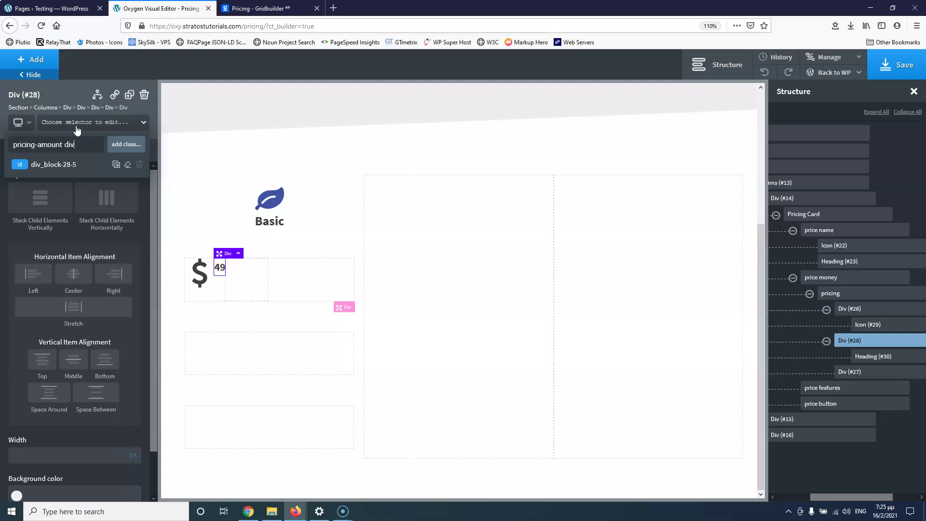
{"action": "key", "text": "Return"}
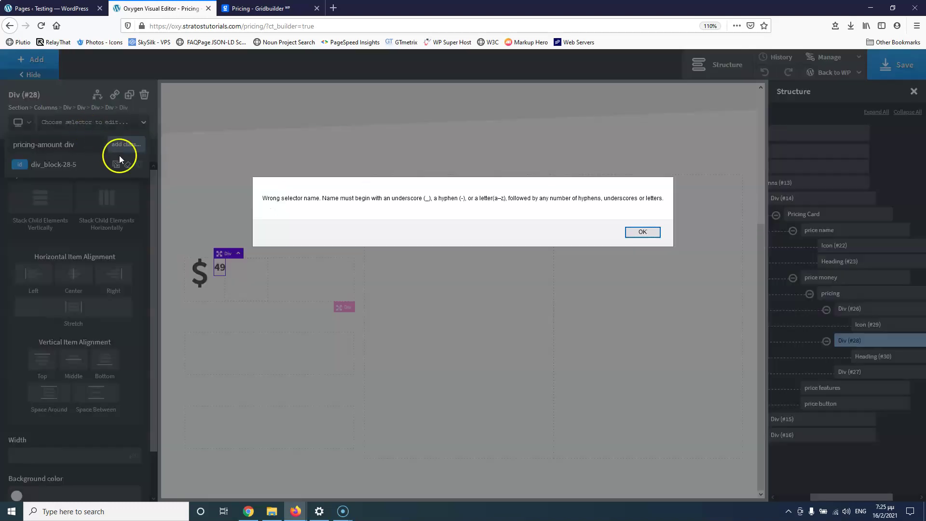
{"action": "left_click", "coordinate": [642, 233]}
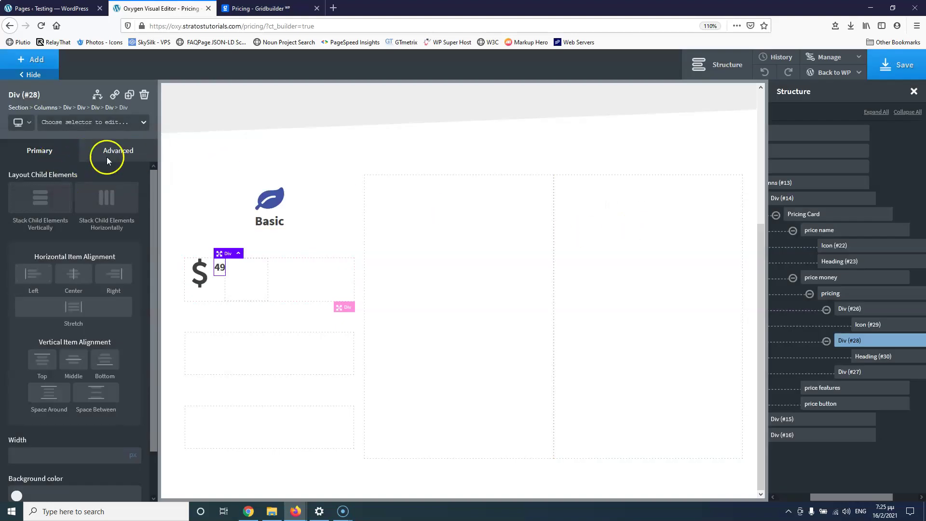
{"action": "left_click", "coordinate": [93, 122]}
{"action": "left_click", "coordinate": [66, 146]}
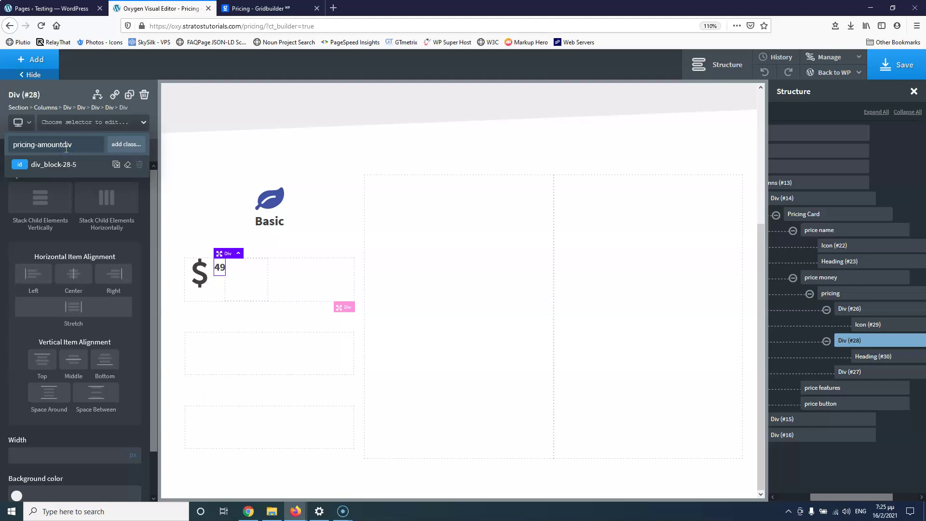
{"action": "left_click", "coordinate": [126, 144]}
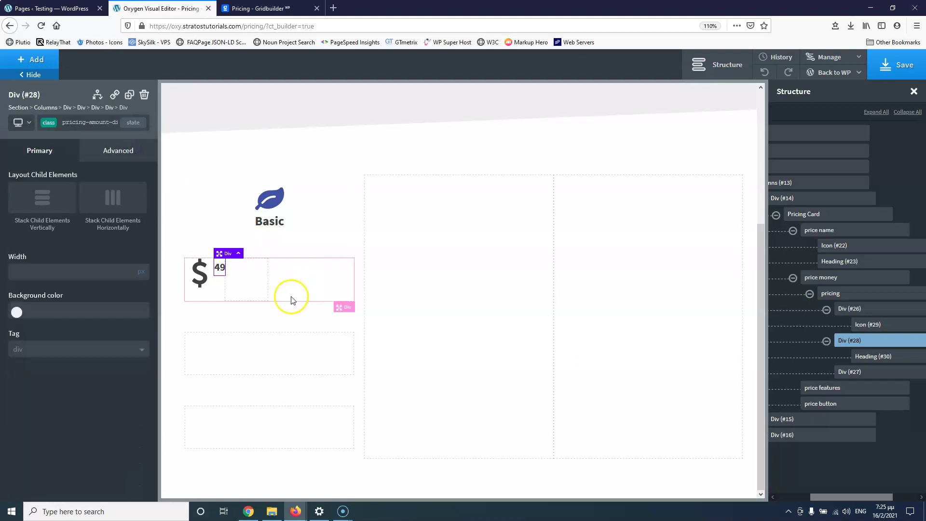
Check the reference pricing page and add a text element inside the empty div after the 49 heading
{"action": "left_click", "coordinate": [256, 8]}
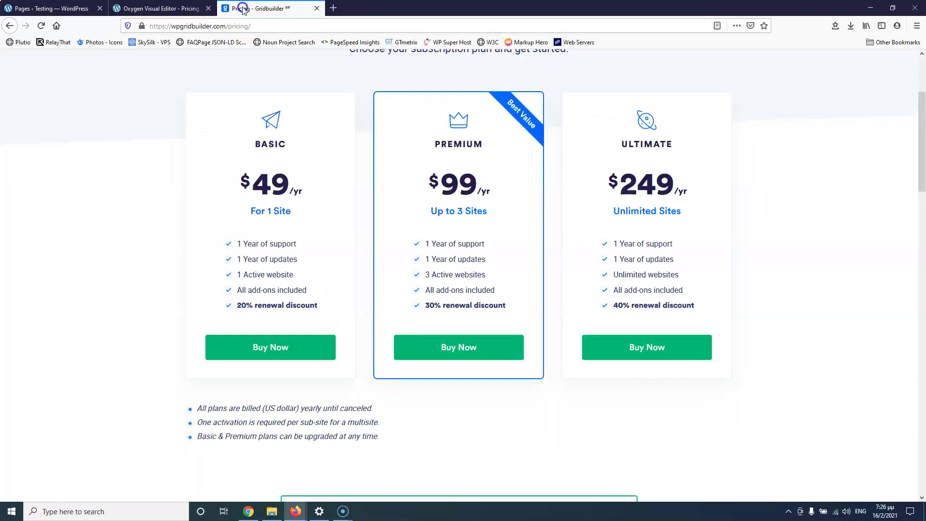
{"action": "left_click", "coordinate": [182, 11]}
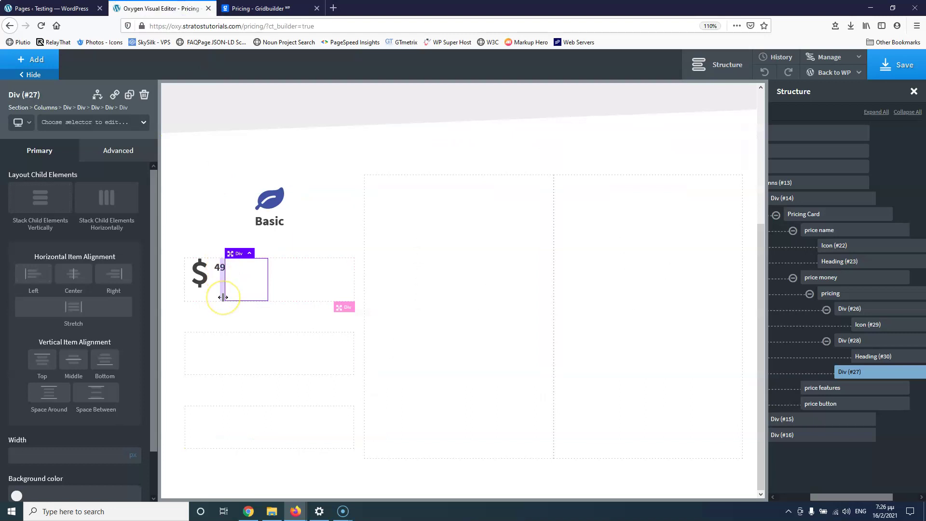
{"action": "left_click", "coordinate": [27, 59]}
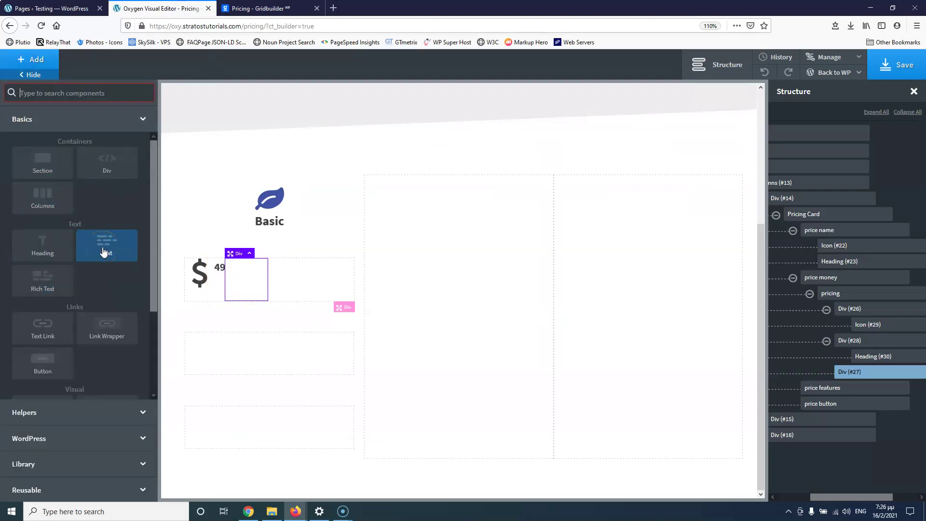
{"action": "left_click", "coordinate": [258, 9]}
{"action": "left_click", "coordinate": [166, 6]}
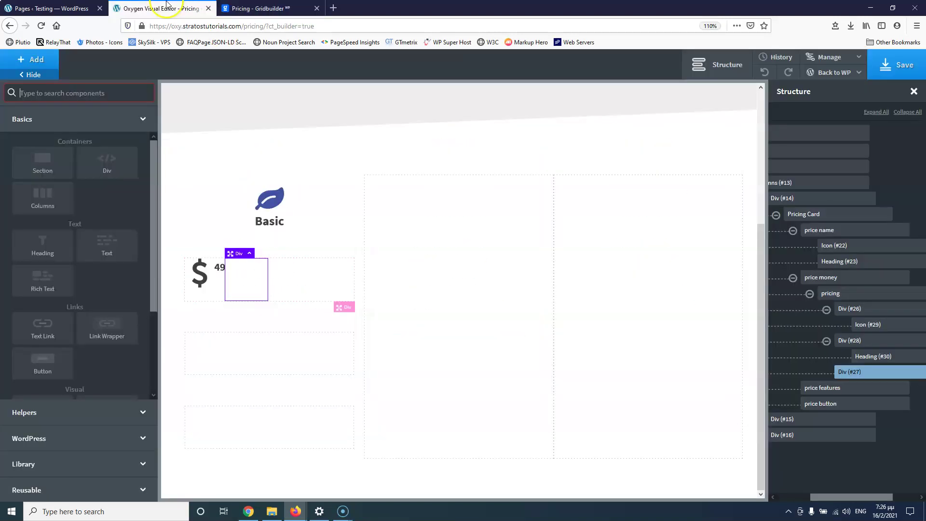
{"action": "left_click", "coordinate": [108, 247]}
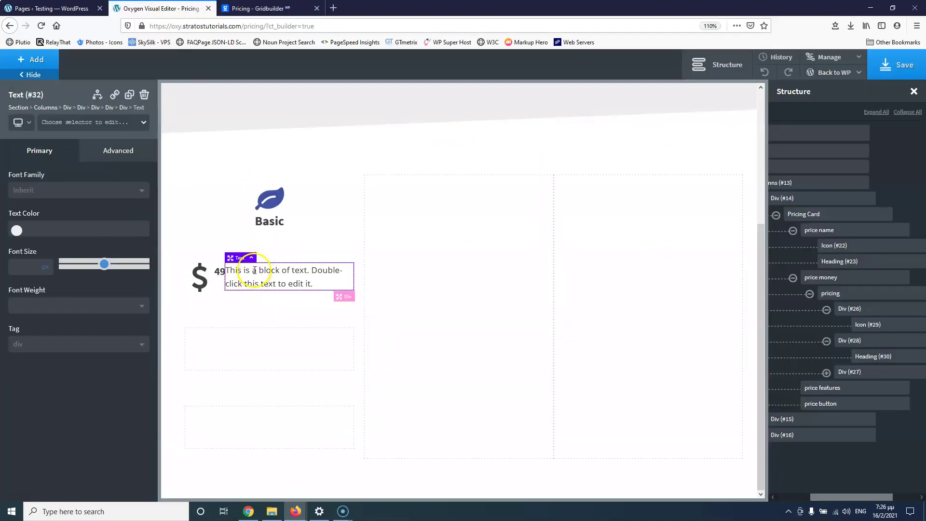
Give the new text element the class pricing-year and set its text colour to #000000
{"action": "left_click", "coordinate": [17, 231]}
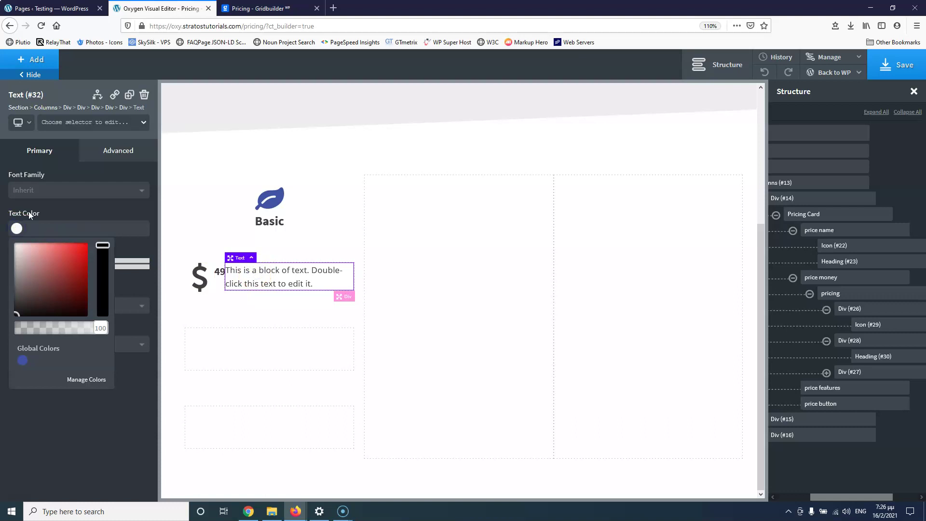
{"action": "left_click", "coordinate": [44, 166]}
{"action": "left_click", "coordinate": [85, 124]}
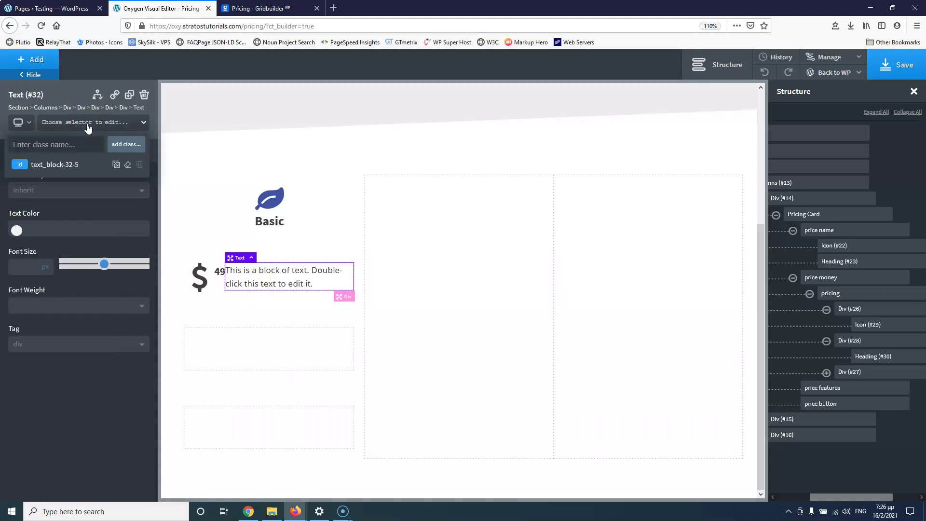
{"action": "type", "text": "p"}
{"action": "key", "text": "BackSpace"}
{"action": "type", "text": "pricing-year"}
{"action": "key", "text": "Return"}
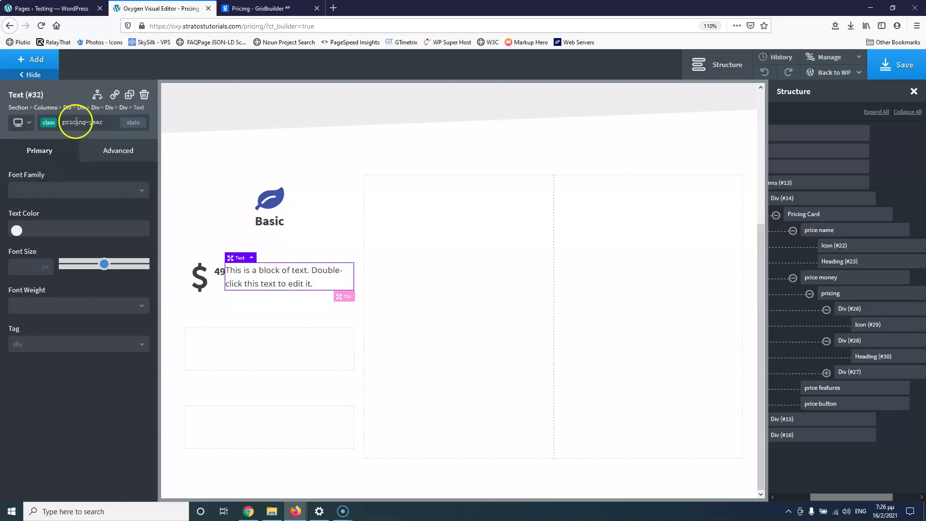
{"action": "left_click", "coordinate": [19, 232]}
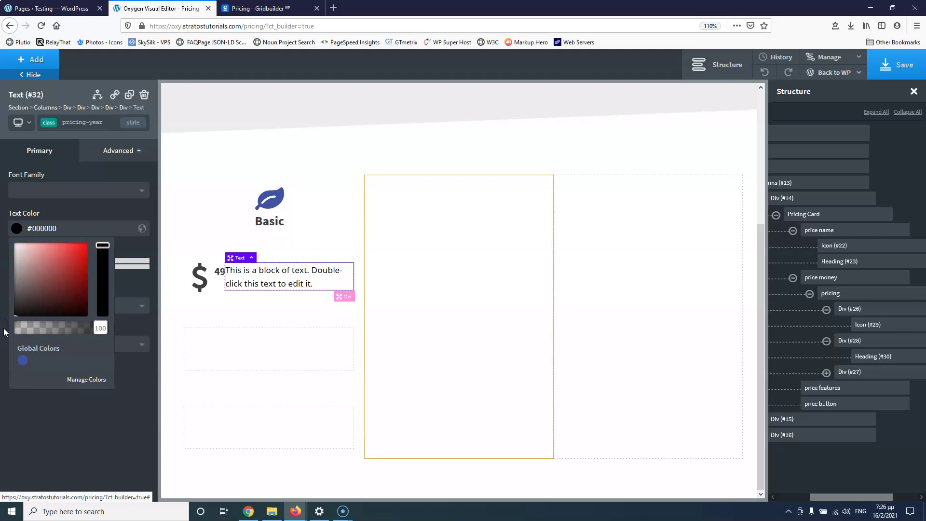
Give the div holding the pricing-year text the class pricing-year-div
{"action": "left_click", "coordinate": [826, 373]}
{"action": "left_click", "coordinate": [840, 371]}
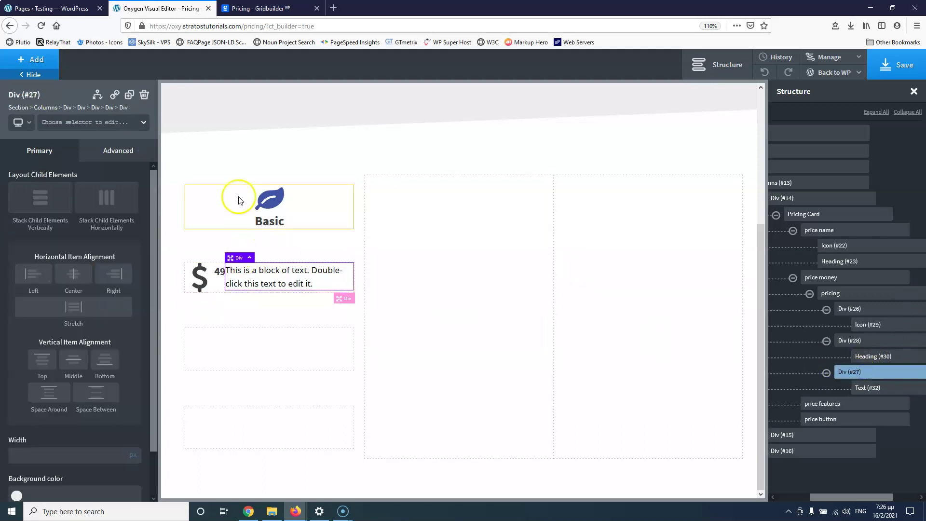
{"action": "left_click", "coordinate": [94, 123]}
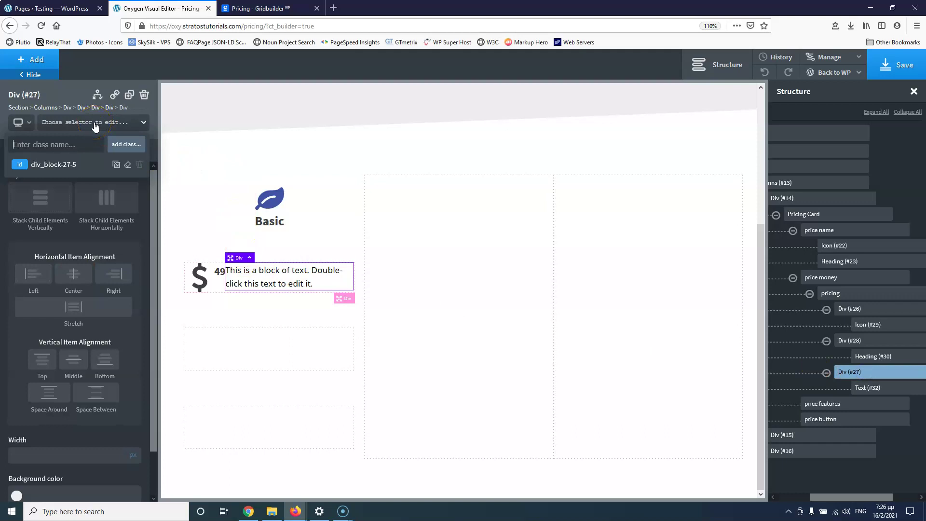
{"action": "type", "text": "pricing-ye"}
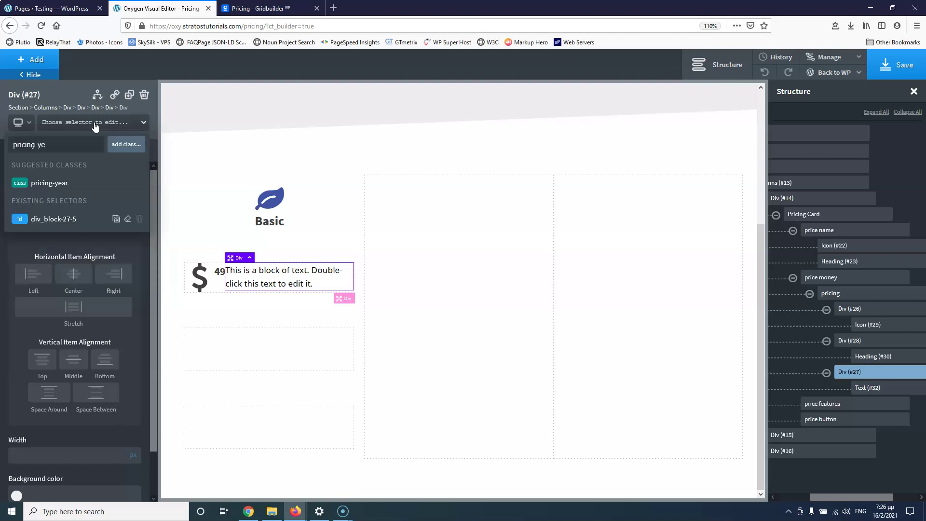
{"action": "type", "text": "ar-div"}
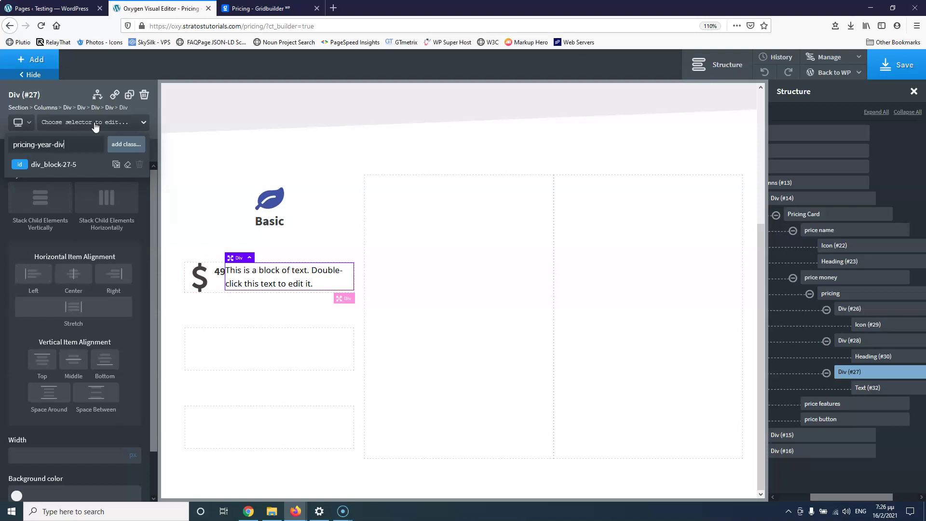
{"action": "key", "text": "Return"}
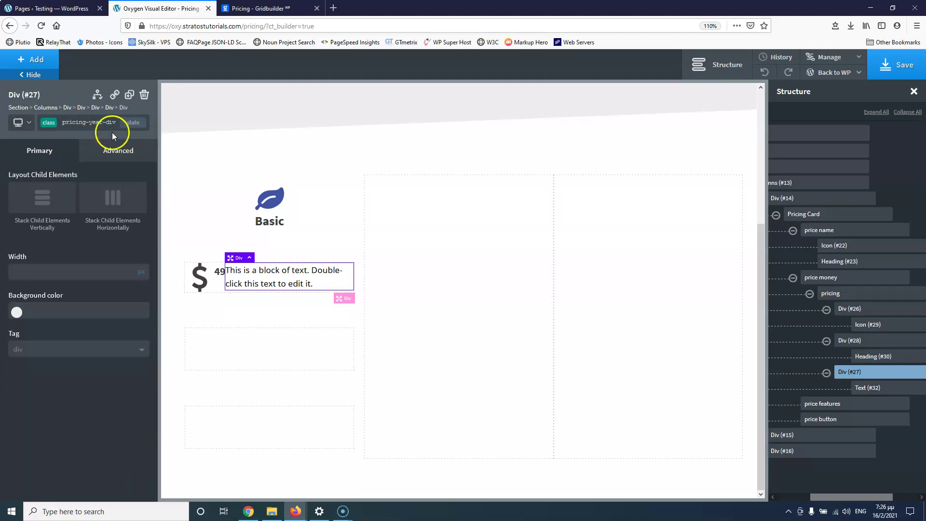
Replace the placeholder text of the pricing-year element with /yr
{"action": "left_click", "coordinate": [266, 270]}
{"action": "double_click", "coordinate": [266, 271]}
{"action": "triple_click", "coordinate": [266, 271]}
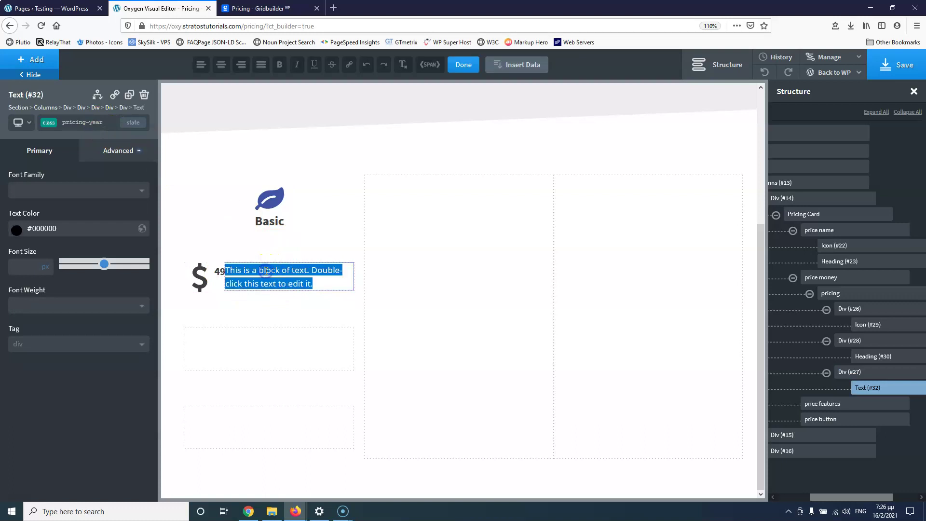
{"action": "type", "text": "/yr"}
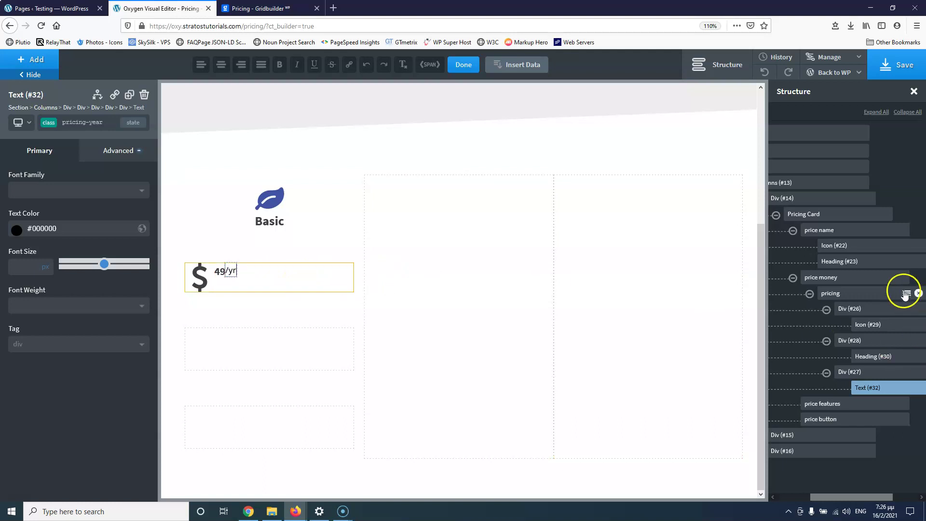
Centre the items of the pricing row horizontally
{"action": "left_click", "coordinate": [841, 293]}
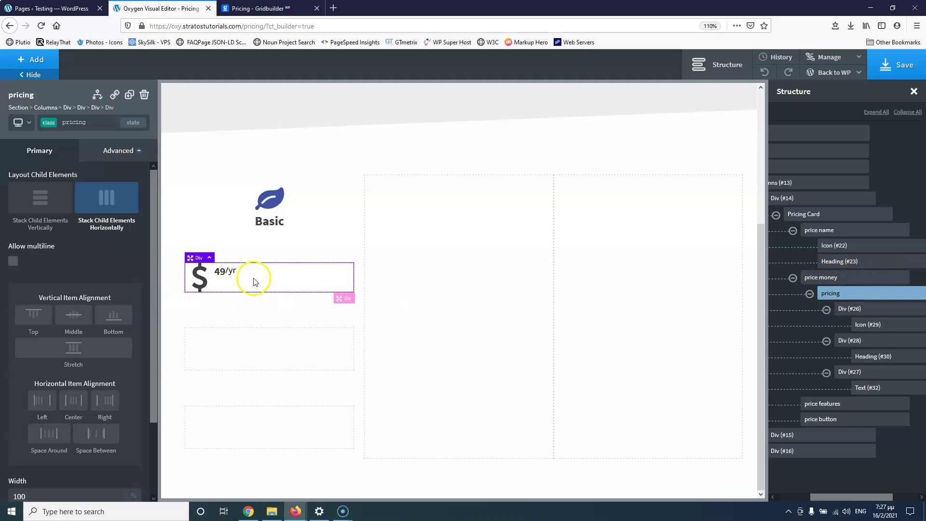
{"action": "left_click", "coordinate": [70, 322]}
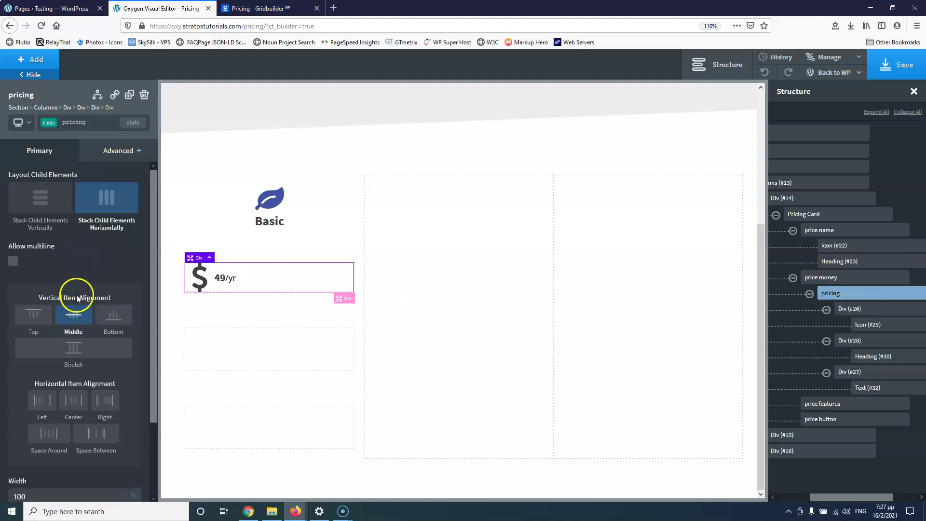
{"action": "left_click", "coordinate": [72, 402]}
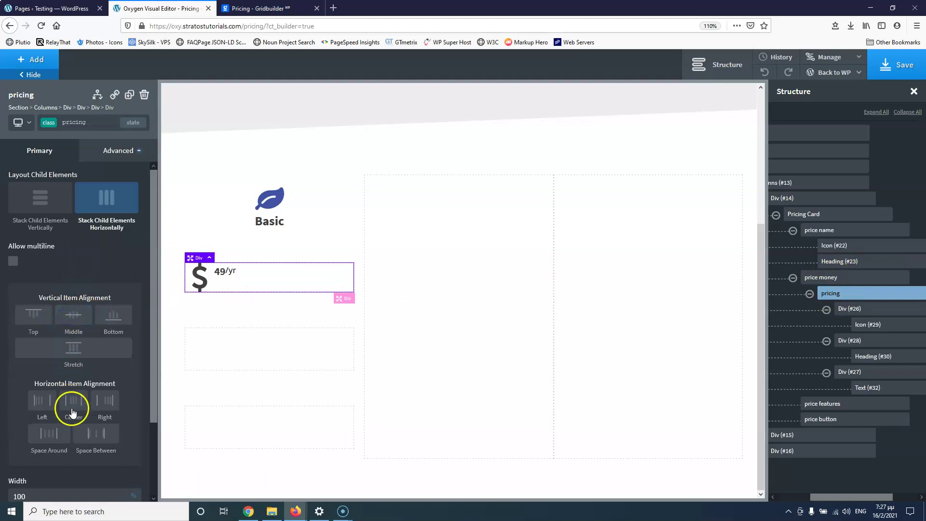
Set the font size of the 49 heading to 60 px, comparing it with the reference pricing page
{"action": "left_click", "coordinate": [277, 276]}
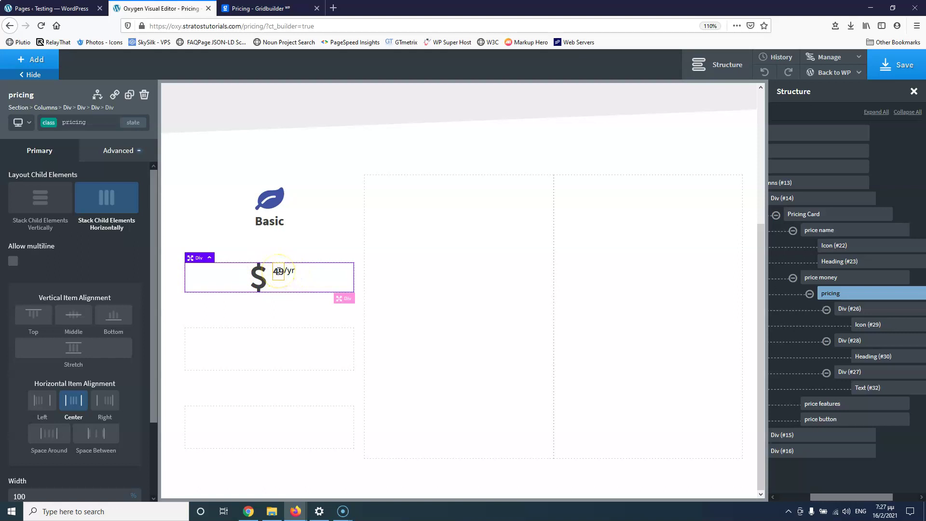
{"action": "left_click", "coordinate": [279, 273]}
{"action": "left_click", "coordinate": [260, 8]}
{"action": "left_click", "coordinate": [193, 6]}
{"action": "left_click", "coordinate": [279, 271]}
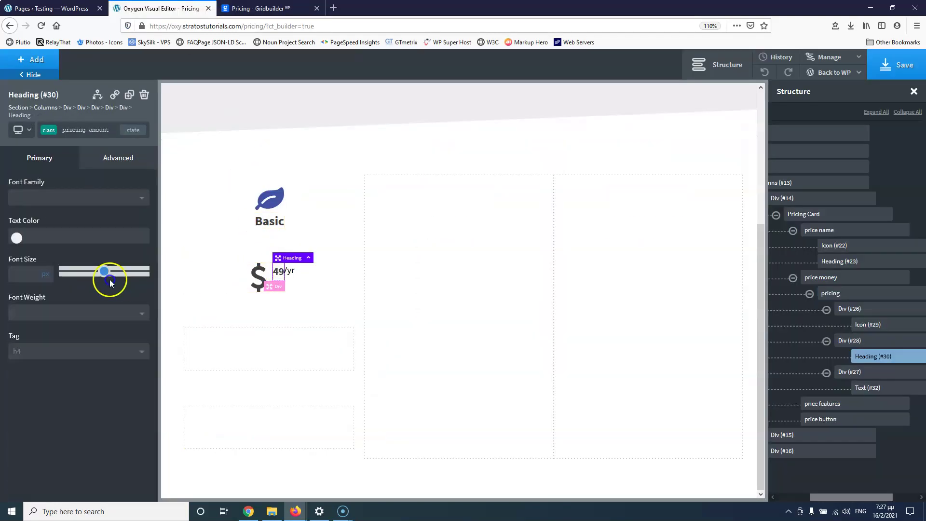
{"action": "left_click", "coordinate": [23, 273]}
{"action": "type", "text": "30"}
{"action": "key", "text": "Up"}
{"action": "key", "text": "Up"}
{"action": "key", "text": "Up"}
{"action": "key", "text": "Up"}
{"action": "key", "text": "Up"}
{"action": "key", "text": "Up"}
{"action": "key", "text": "Up"}
{"action": "key", "text": "Up"}
{"action": "key", "text": "Up"}
{"action": "key", "text": "Up"}
{"action": "left_click", "coordinate": [261, 8]}
{"action": "left_click", "coordinate": [168, 6]}
{"action": "key", "text": "Up"}
{"action": "key", "text": "Up"}
{"action": "key", "text": "Up"}
{"action": "key", "text": "Up"}
{"action": "key", "text": "Up"}
{"action": "key", "text": "Up"}
{"action": "key", "text": "Up"}
{"action": "key", "text": "Up"}
{"action": "key", "text": "Up"}
{"action": "key", "text": "Up"}
{"action": "key", "text": "Up"}
{"action": "left_click", "coordinate": [261, 8]}
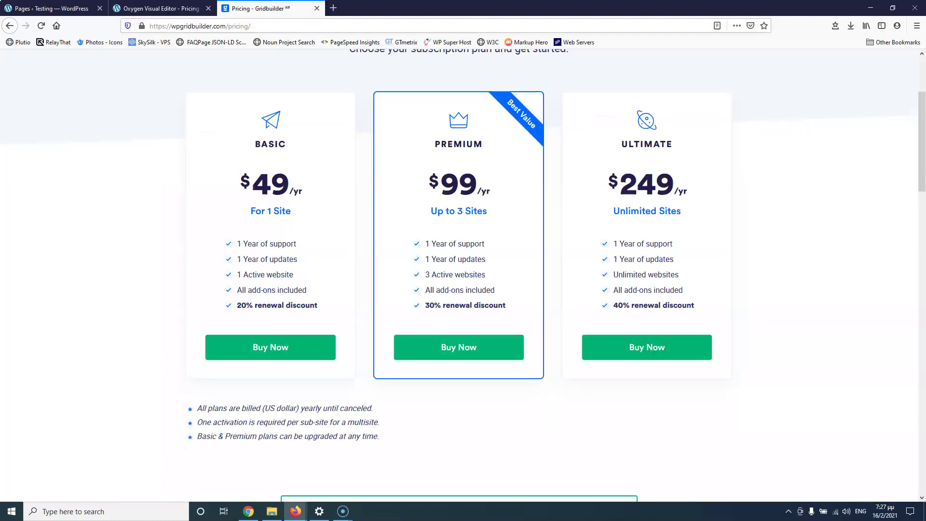
{"action": "left_click", "coordinate": [183, 7]}
{"action": "key", "text": "Up"}
{"action": "key", "text": "Up"}
{"action": "key", "text": "Up"}
{"action": "key", "text": "Up"}
{"action": "key", "text": "Up"}
{"action": "key", "text": "Up"}
{"action": "key", "text": "Up"}
{"action": "key", "text": "Up"}
{"action": "key", "text": "Up"}
{"action": "key", "text": "Up"}
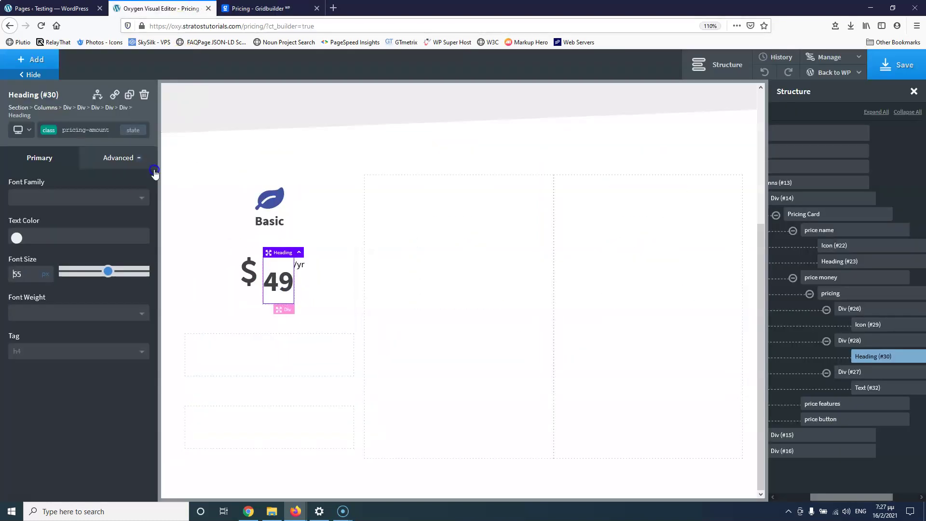
{"action": "key", "text": "Down"}
Set the font weight of the 49 heading to 900 and compare it with the reference page
{"action": "left_click", "coordinate": [71, 313]}
{"action": "left_click", "coordinate": [67, 420]}
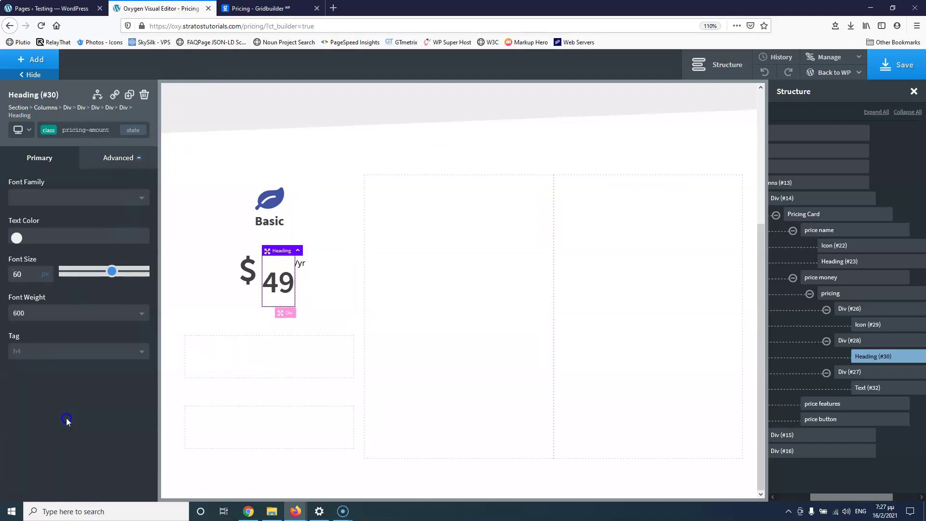
{"action": "left_click", "coordinate": [62, 311]}
{"action": "left_click", "coordinate": [51, 437]}
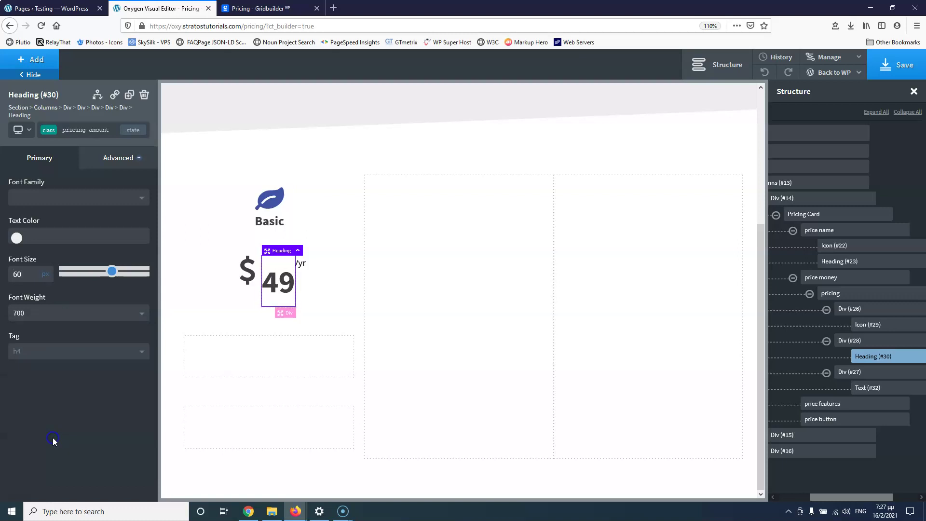
{"action": "left_click", "coordinate": [64, 314]}
{"action": "left_click", "coordinate": [58, 469]}
{"action": "left_click", "coordinate": [261, 8]}
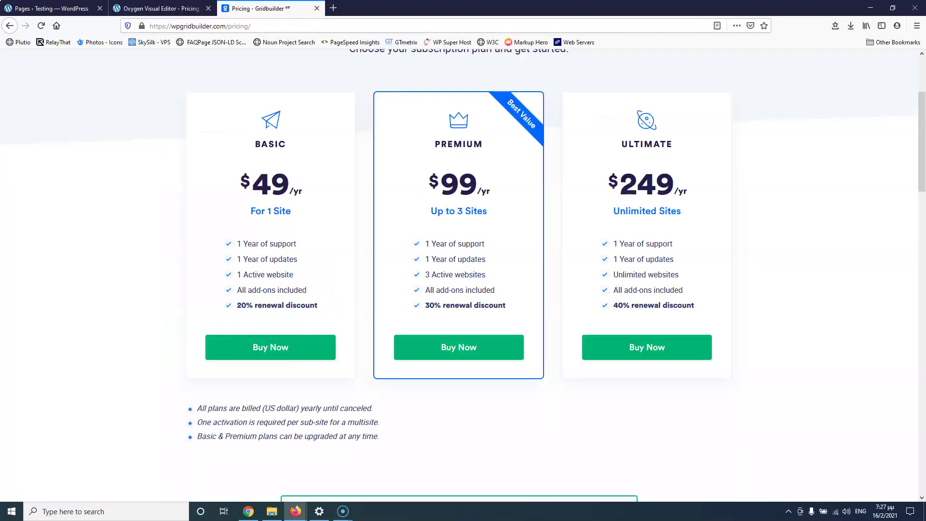
{"action": "left_click", "coordinate": [159, 9]}
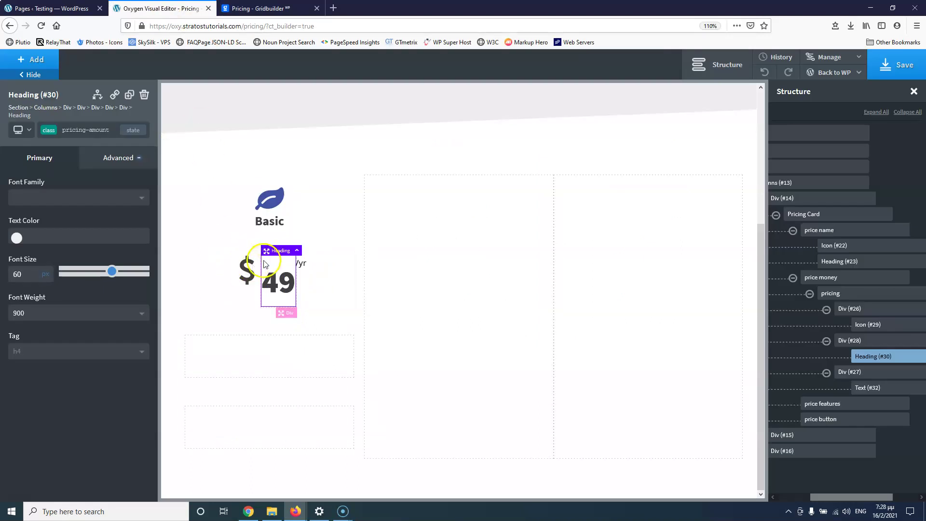
Set the size of the dollar icon beside the 49 heading to 30 px
{"action": "left_click", "coordinate": [300, 263]}
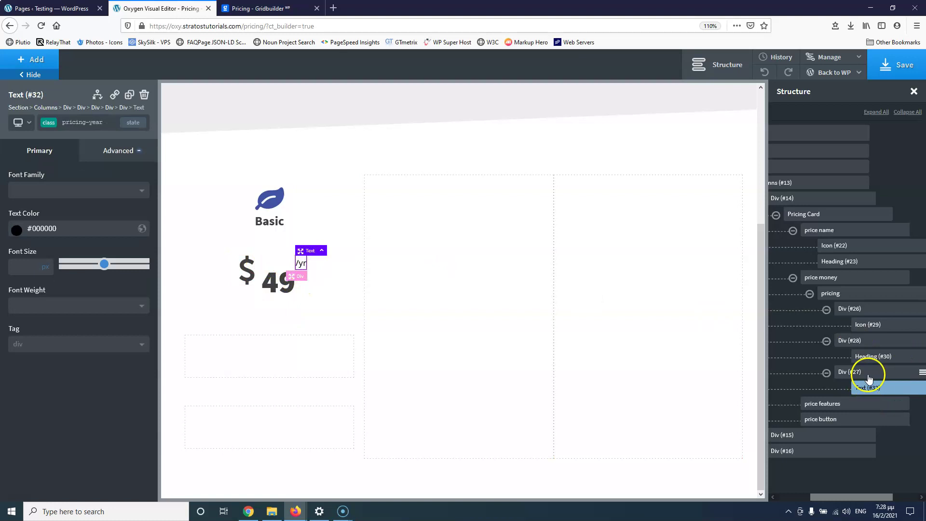
{"action": "left_click", "coordinate": [275, 264]}
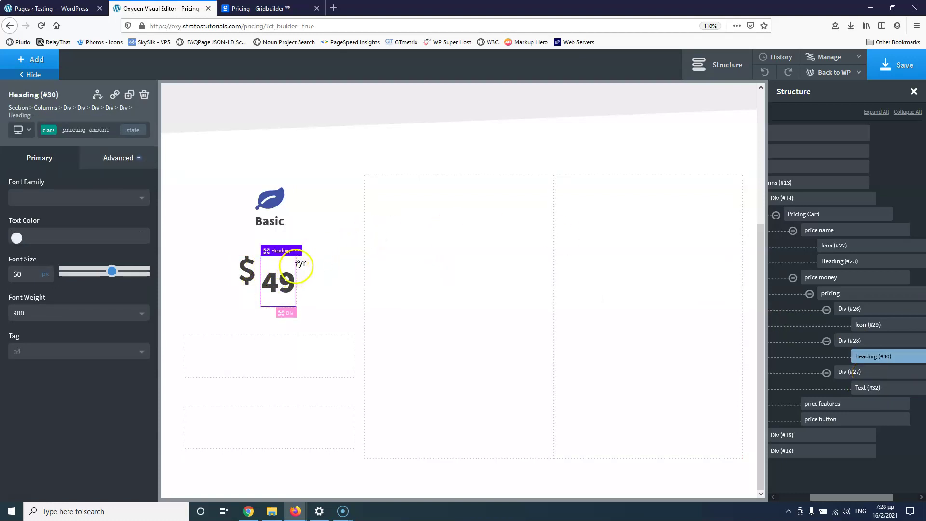
{"action": "left_click", "coordinate": [259, 8]}
{"action": "left_click", "coordinate": [189, 8]}
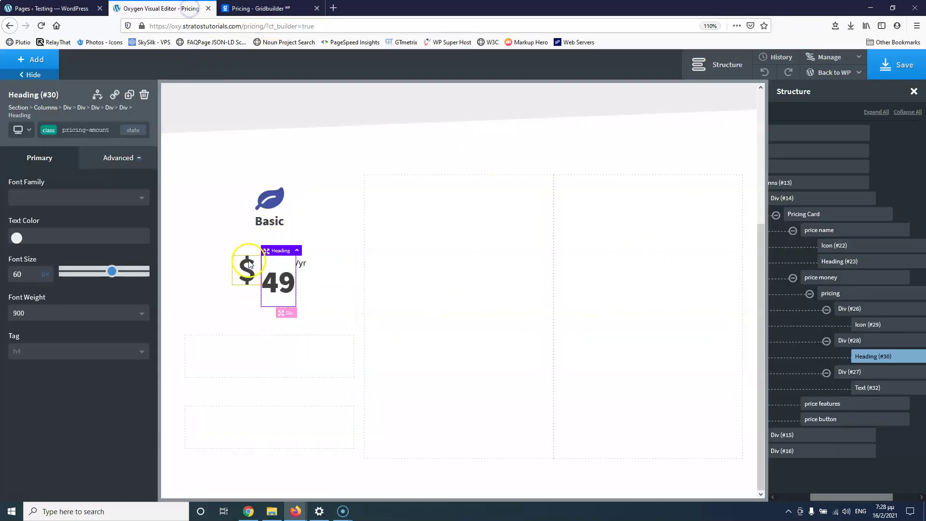
{"action": "left_click", "coordinate": [245, 268]}
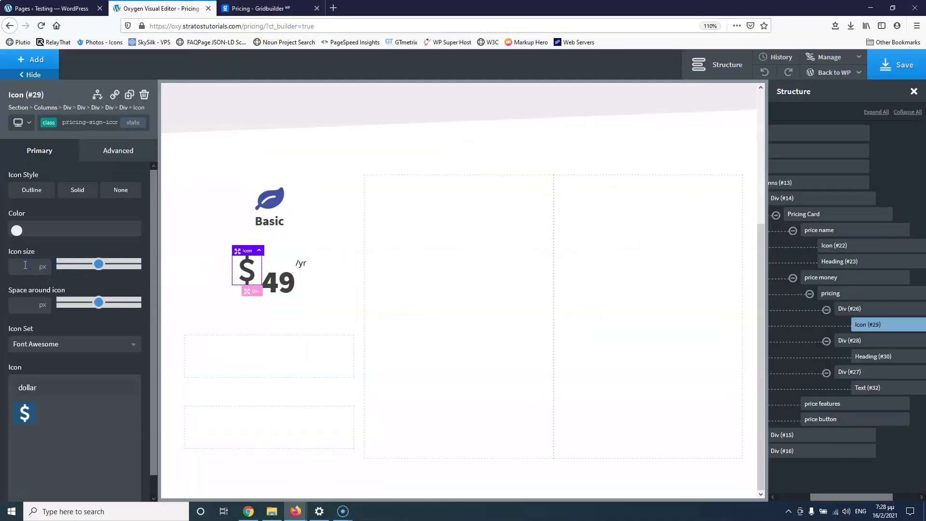
{"action": "type", "text": "30"}
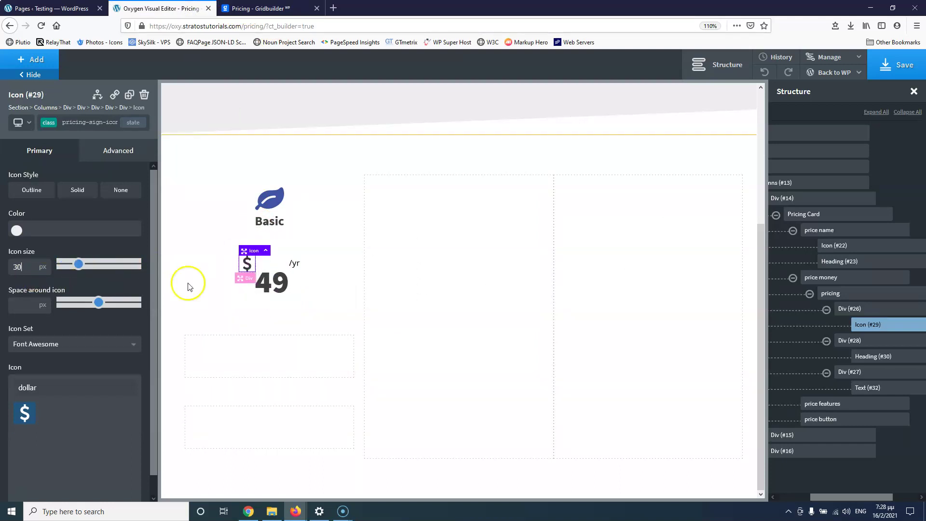
Check the reference pricing page, then set the line height of the 49 heading to 1
{"action": "left_click", "coordinate": [244, 8]}
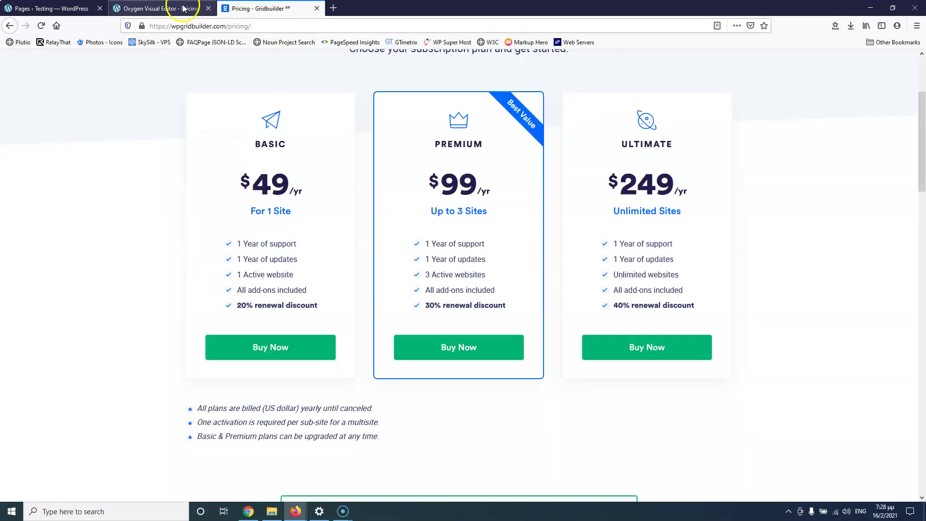
{"action": "left_click", "coordinate": [183, 8]}
{"action": "left_click", "coordinate": [277, 267]}
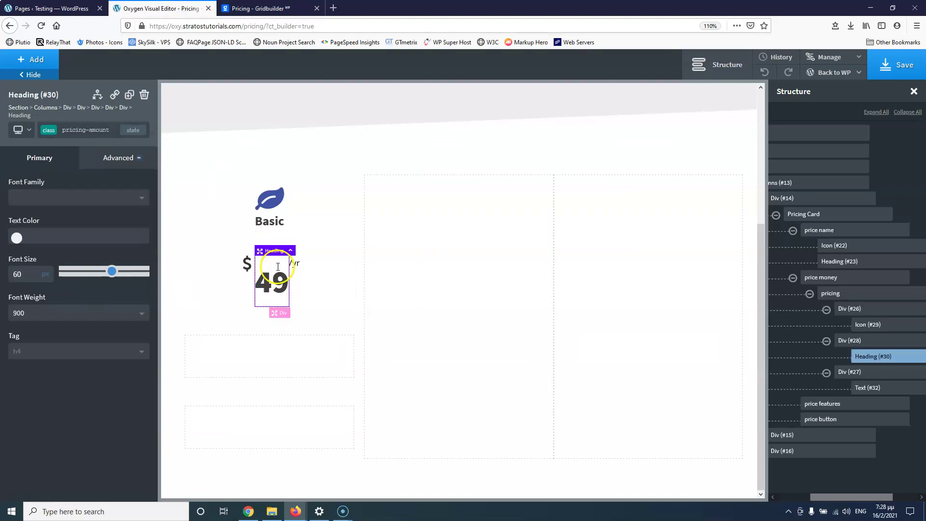
{"action": "left_click", "coordinate": [106, 160]}
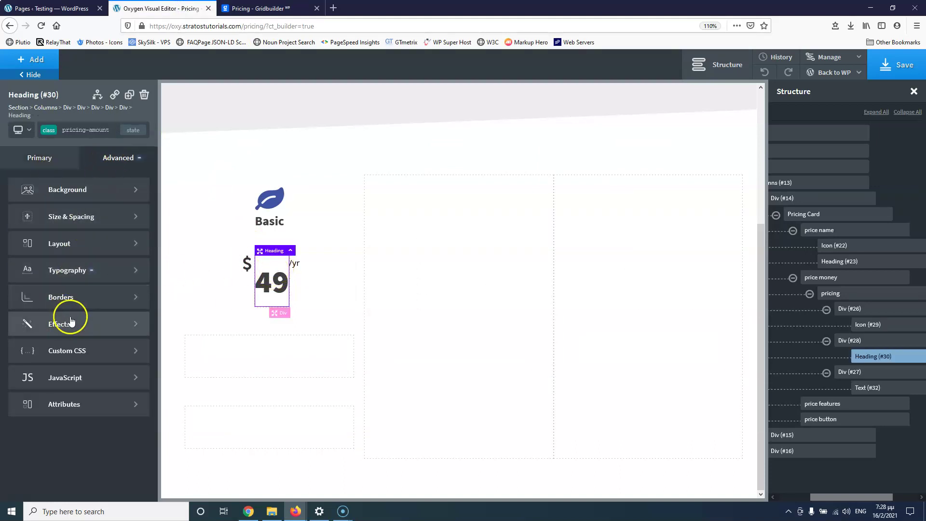
{"action": "left_click", "coordinate": [73, 270]}
{"action": "type", "text": "1"}
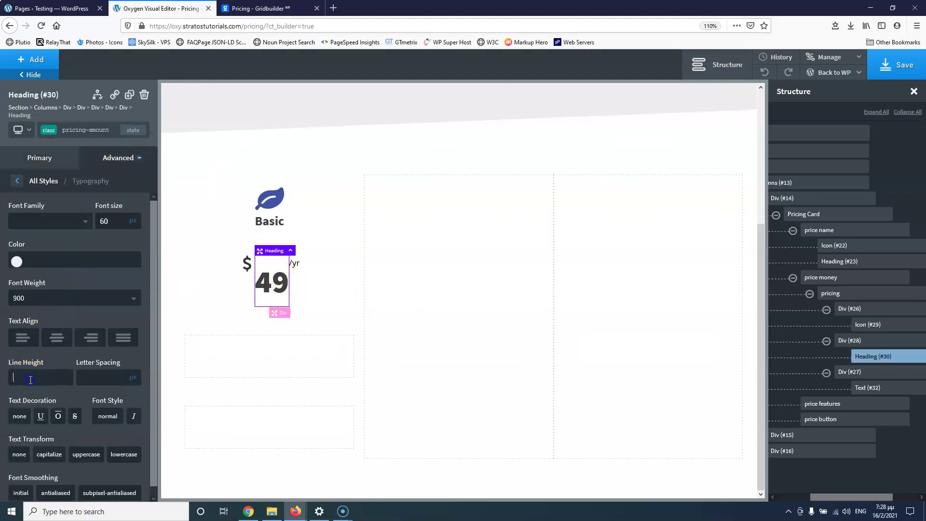
Set the height of the div containing the /yr text to 100%
{"action": "left_click", "coordinate": [270, 263]}
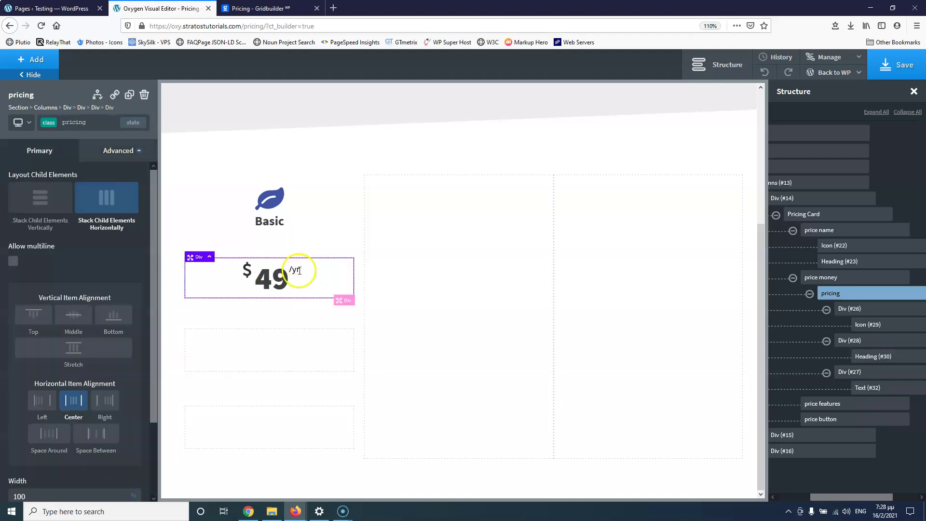
{"action": "left_click", "coordinate": [877, 374]}
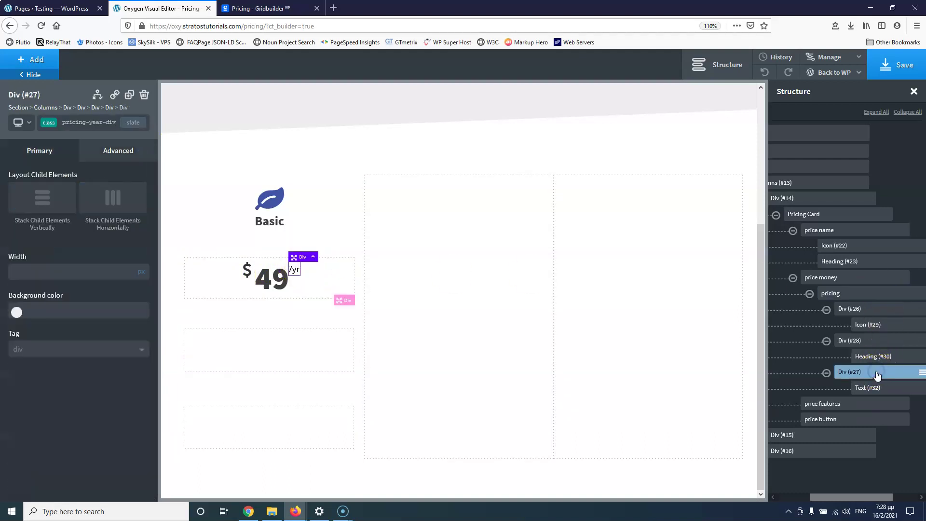
{"action": "left_click", "coordinate": [102, 155]}
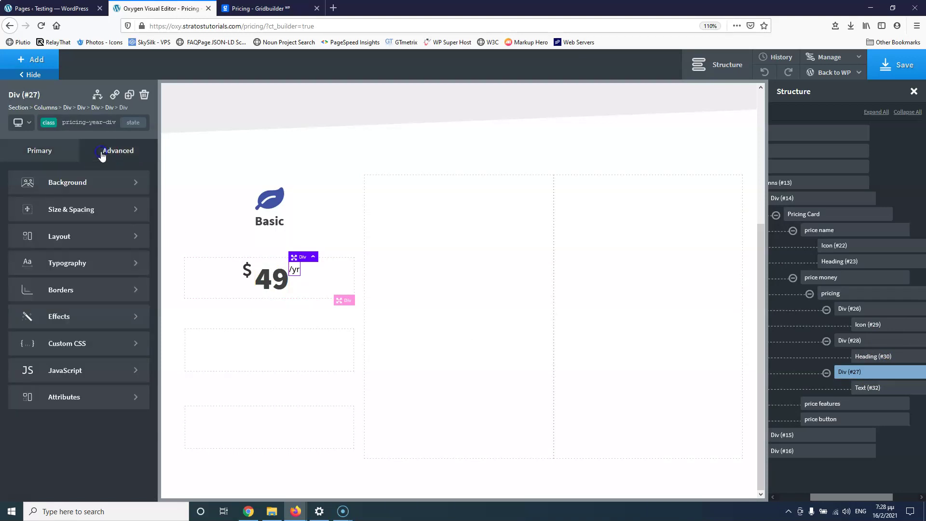
{"action": "left_click", "coordinate": [66, 211]}
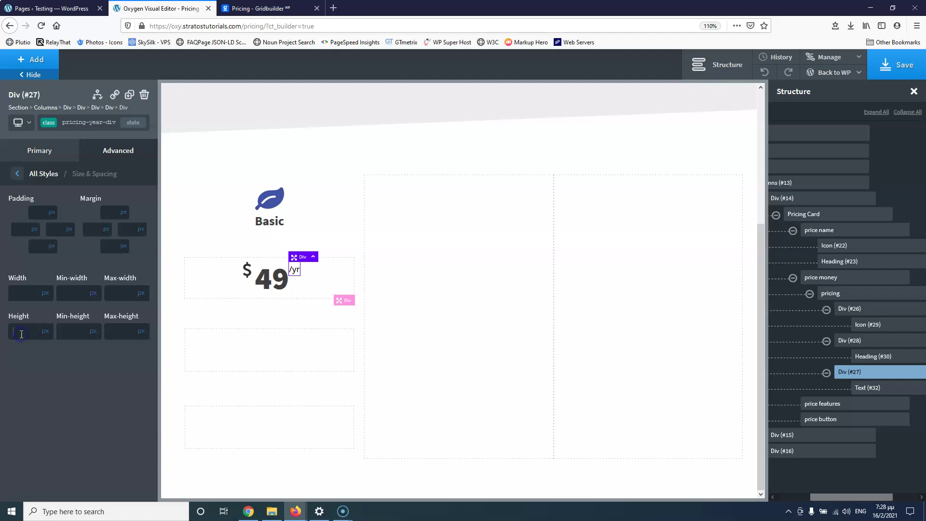
{"action": "mouse_move", "coordinate": [46, 331]}
{"action": "left_click", "coordinate": [48, 355]}
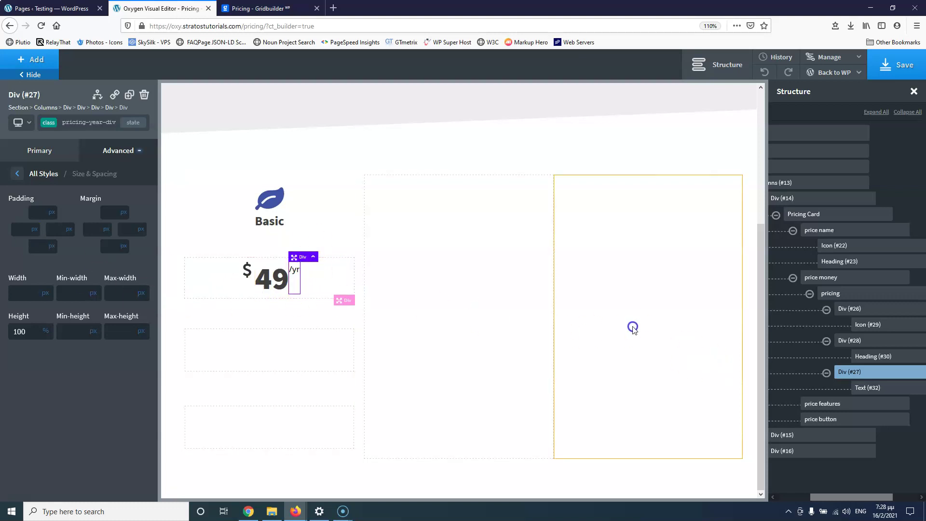
Stack the contents of the /yr div horizontally and align them to the bottom
{"action": "left_click", "coordinate": [17, 178]}
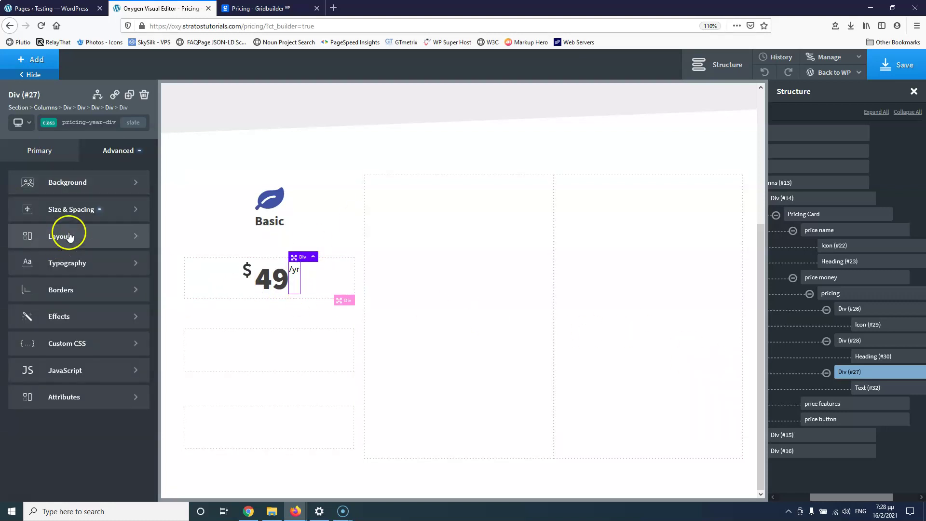
{"action": "left_click", "coordinate": [38, 154]}
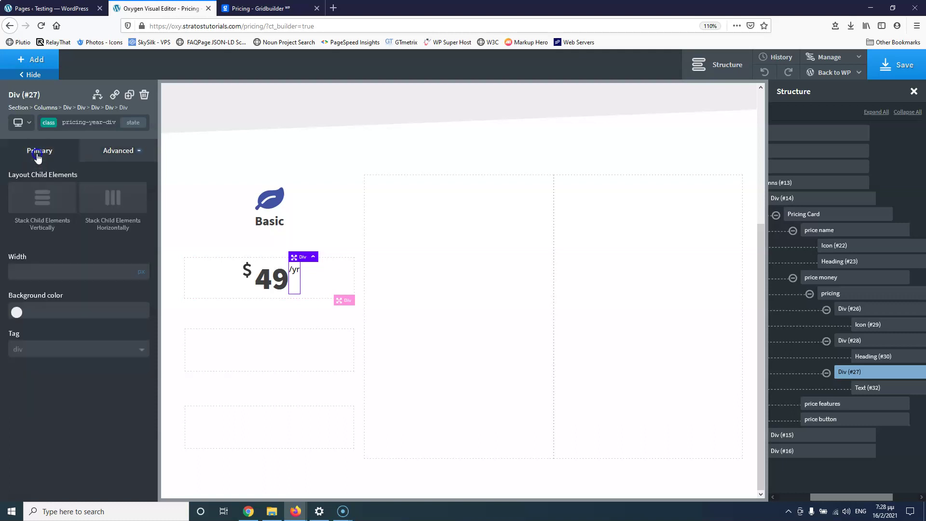
{"action": "left_click", "coordinate": [48, 207]}
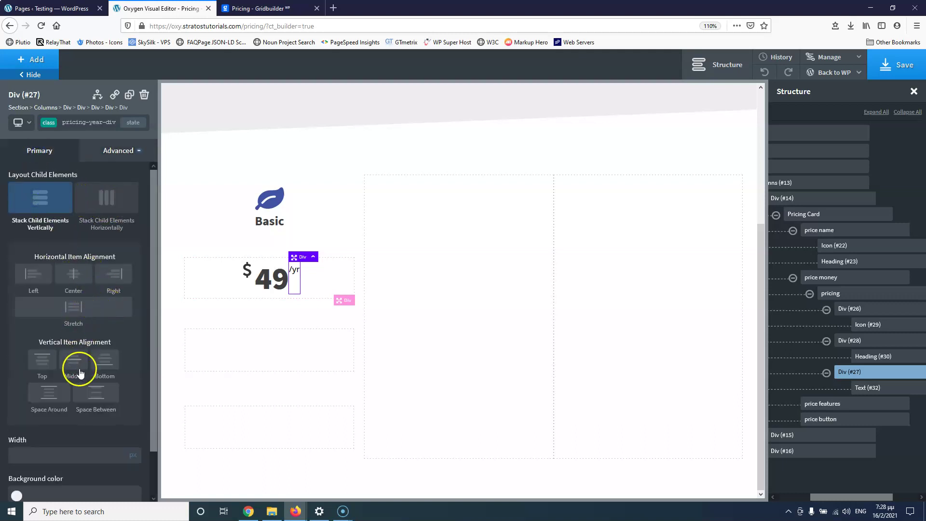
{"action": "left_click", "coordinate": [106, 198]}
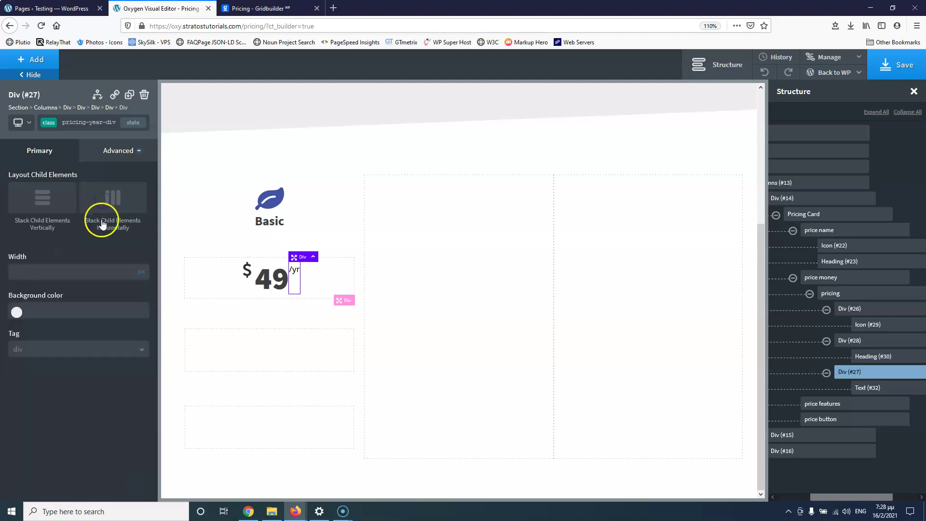
{"action": "left_click", "coordinate": [99, 188]}
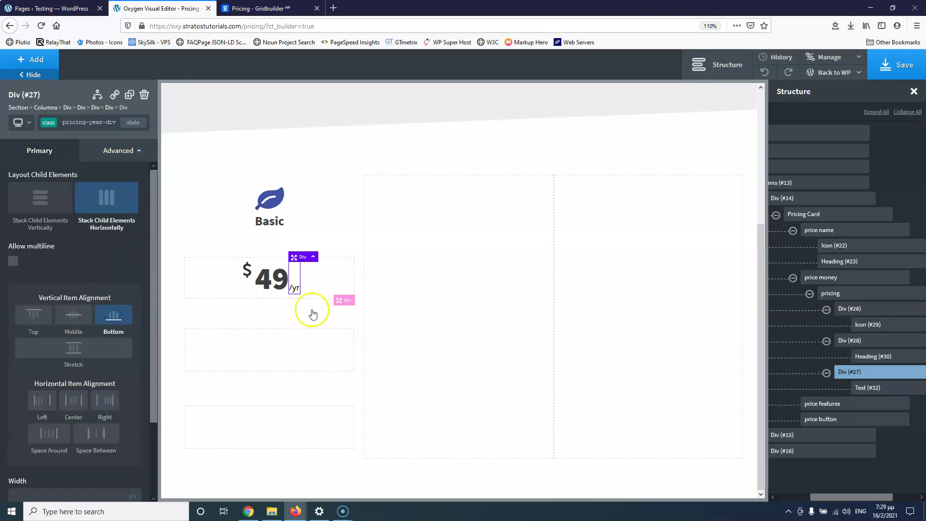
Save the page, compare it with the reference, and inspect the Basic price row on the front end
{"action": "left_click", "coordinate": [905, 60]}
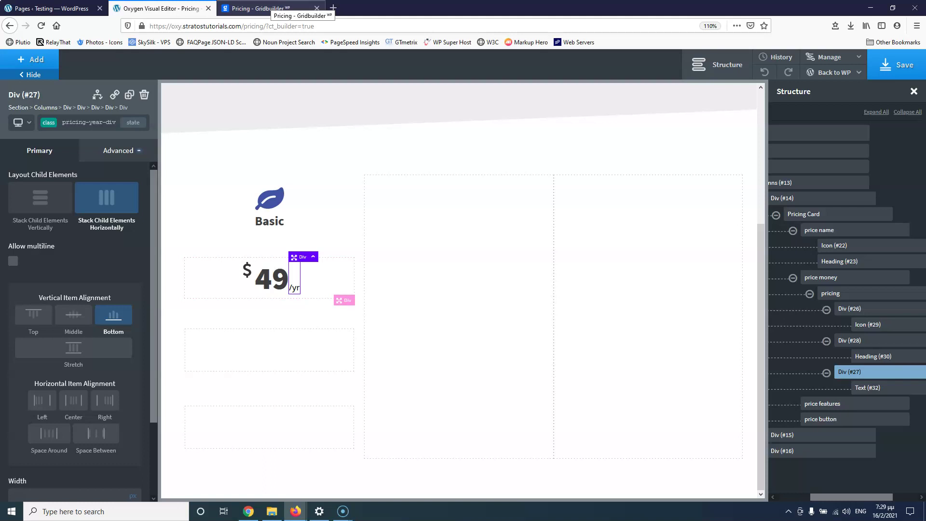
{"action": "left_click", "coordinate": [263, 9]}
{"action": "left_click", "coordinate": [151, 8]}
{"action": "mouse_move", "coordinate": [844, 72]}
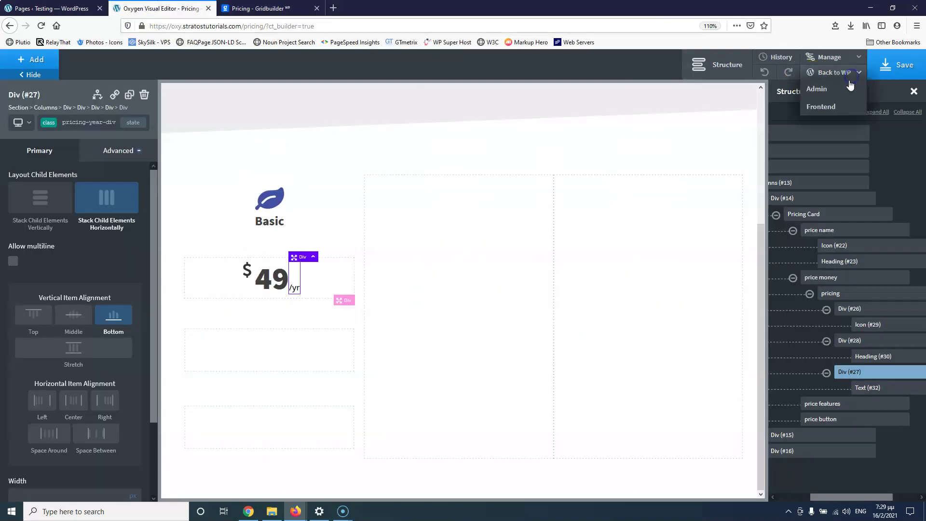
{"action": "left_click", "coordinate": [835, 105]}
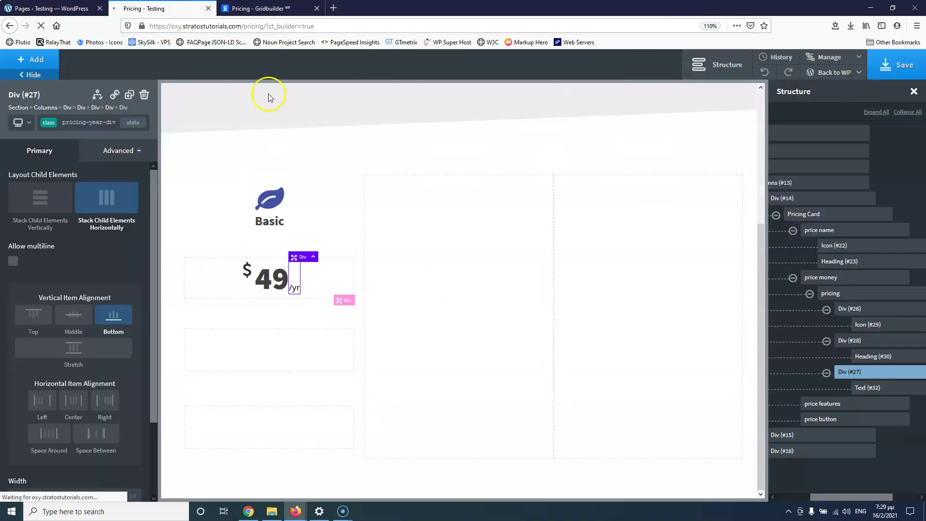
{"action": "scroll", "coordinate": [207, 239], "scroll_direction": "down", "scroll_amount": 3}
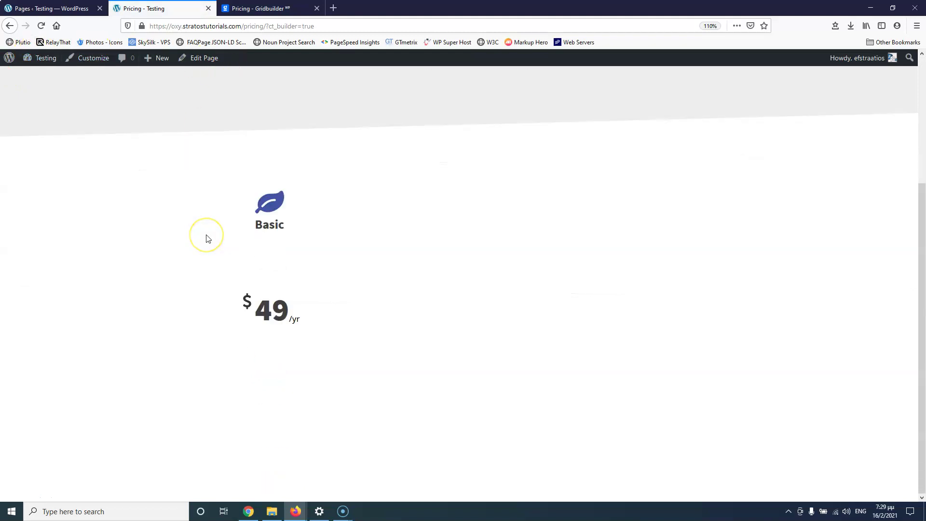
{"action": "scroll", "coordinate": [208, 239], "scroll_direction": "up", "scroll_amount": 3}
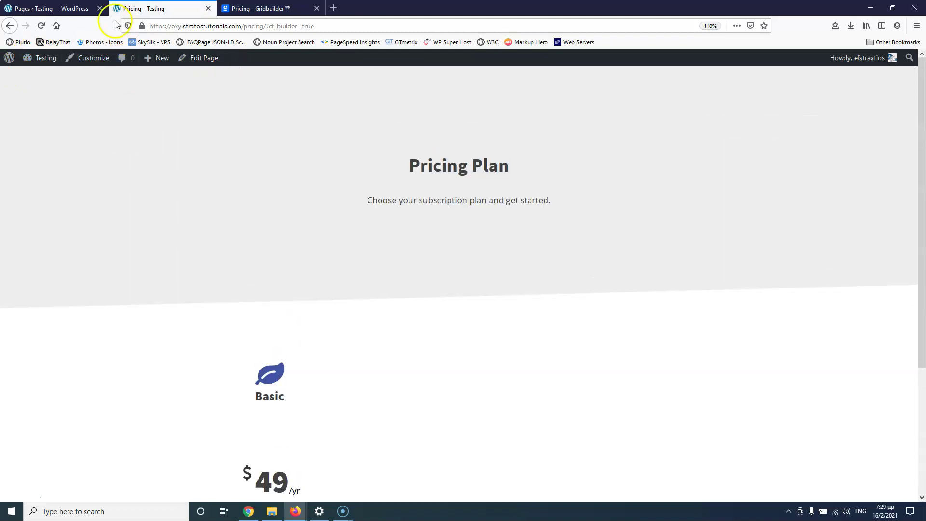
Return to the Oxygen builder and open the front-end pricing page in a separate browser tab
{"action": "left_click", "coordinate": [10, 26]}
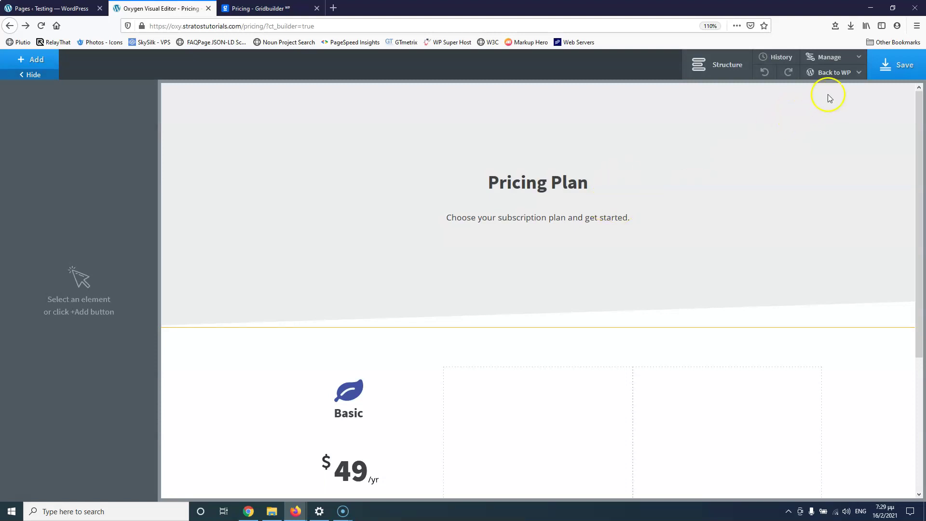
{"action": "left_click", "coordinate": [857, 71]}
{"action": "left_click", "coordinate": [835, 104]}
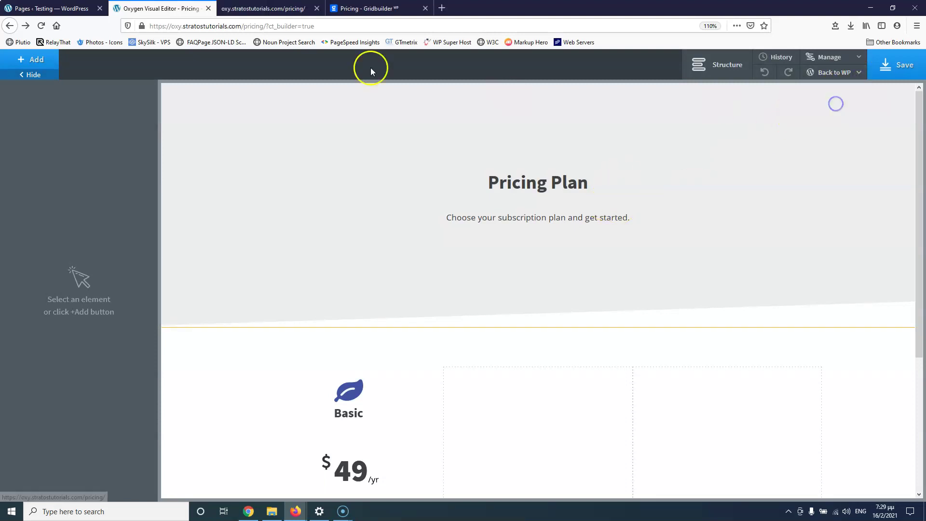
{"action": "left_click", "coordinate": [264, 8]}
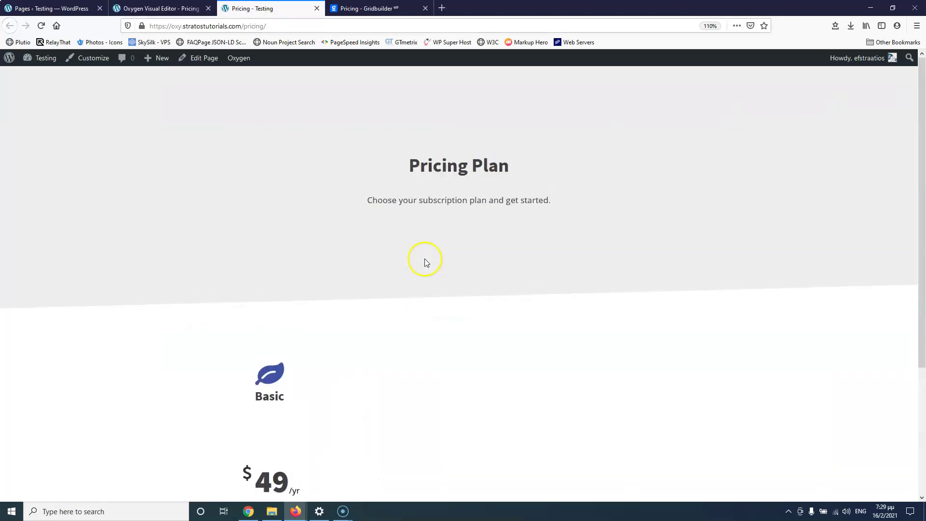
Compare the Basic card in the builder with the cards on the reference Gridbuilder pricing page
{"action": "left_click", "coordinate": [374, 8]}
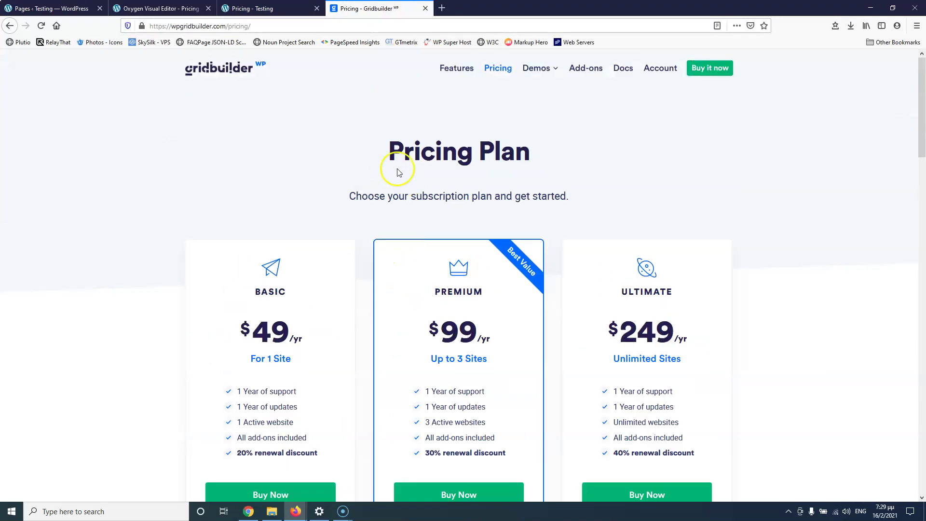
{"action": "left_click", "coordinate": [168, 9]}
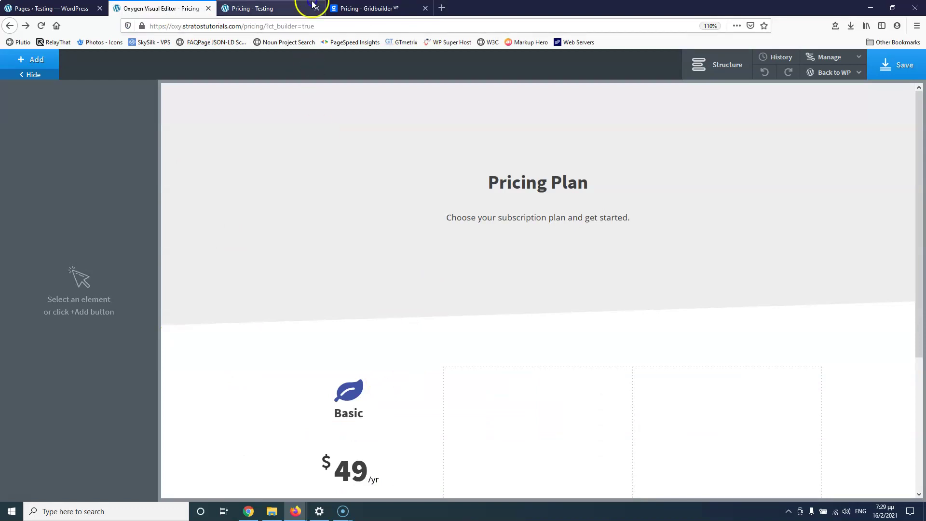
{"action": "left_click", "coordinate": [372, 8]}
{"action": "scroll", "coordinate": [233, 244], "scroll_direction": "down", "scroll_amount": 4}
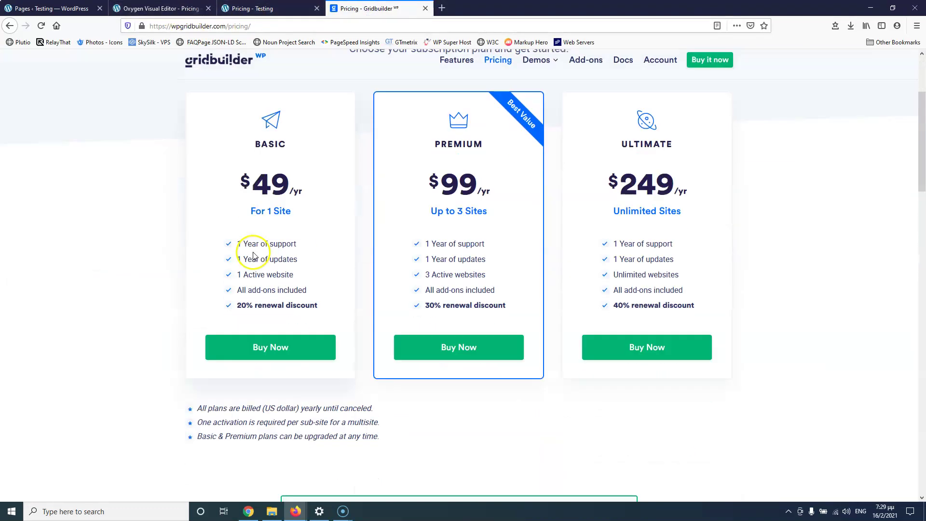
{"action": "scroll", "coordinate": [252, 238], "scroll_direction": "up", "scroll_amount": 2}
{"action": "left_click", "coordinate": [171, 9]}
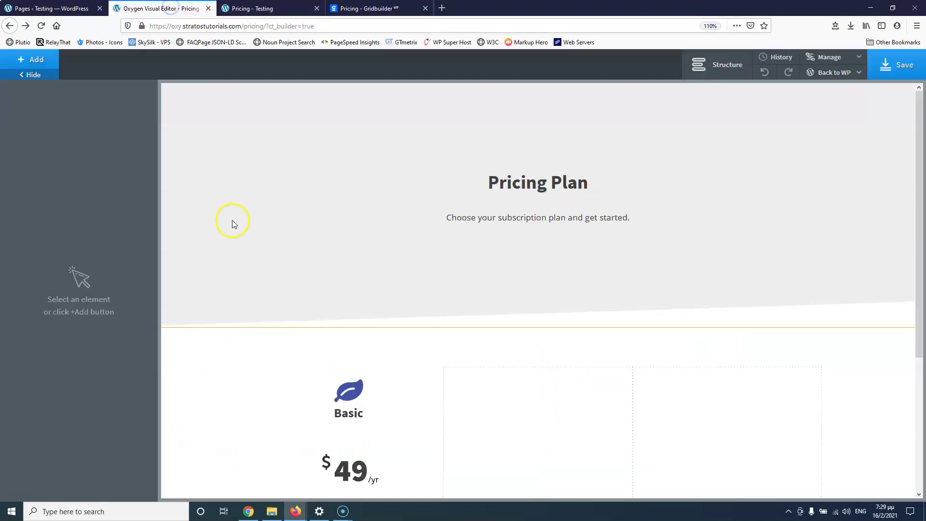
{"action": "scroll", "coordinate": [241, 265], "scroll_direction": "down", "scroll_amount": 3}
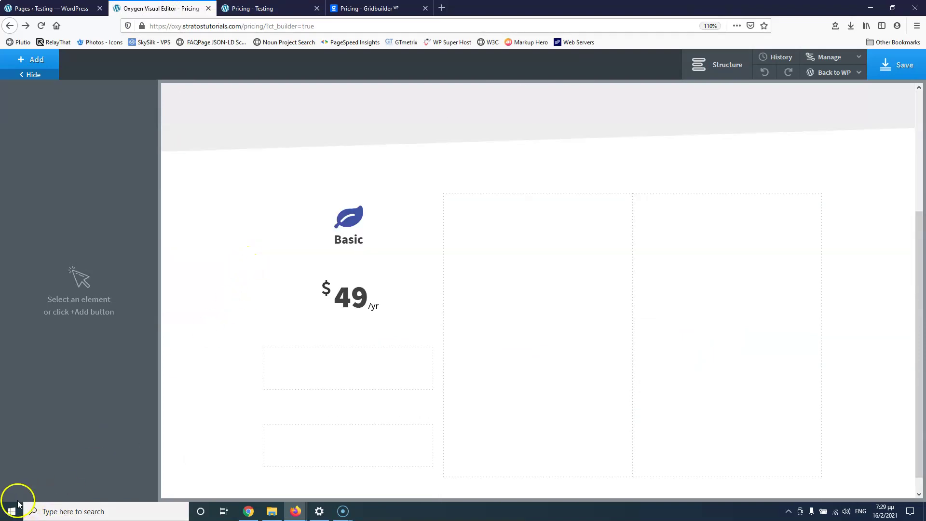
{"action": "left_click", "coordinate": [261, 8]}
{"action": "left_click", "coordinate": [359, 6]}
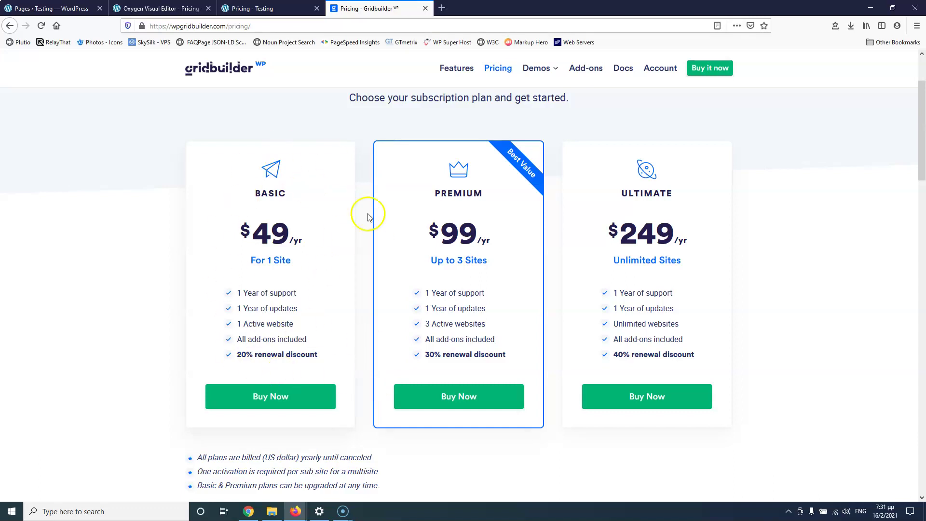
{"action": "left_click", "coordinate": [186, 8]}
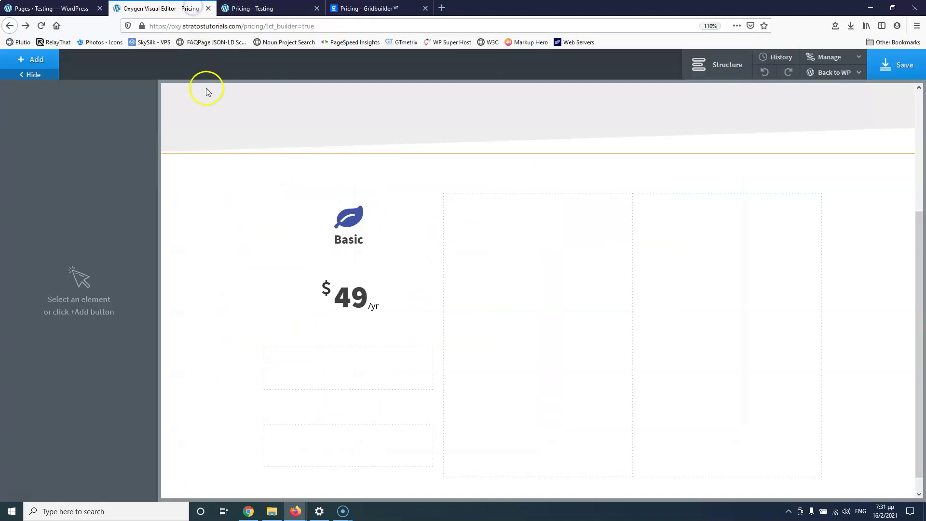
Select the Pricing Card div inside the first column and open its box shadow settings
{"action": "left_click", "coordinate": [270, 200]}
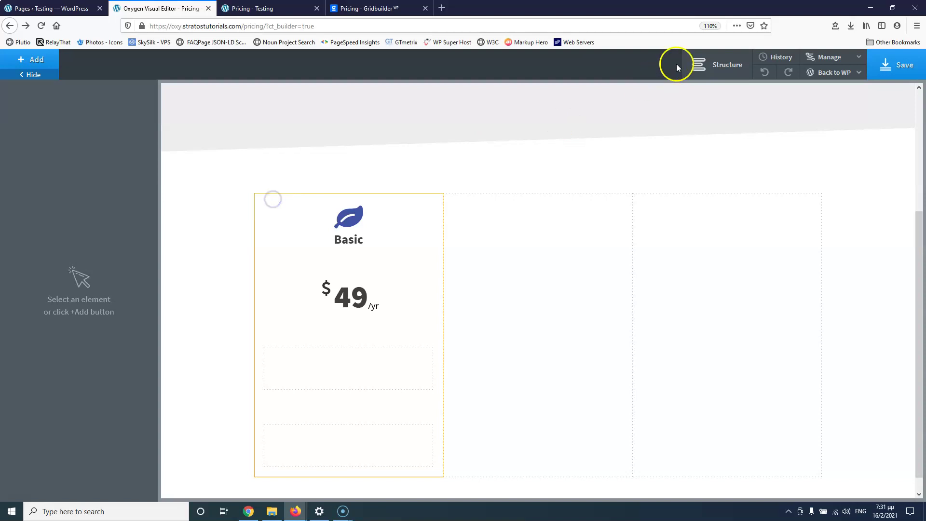
{"action": "left_click", "coordinate": [714, 65]}
{"action": "left_click", "coordinate": [828, 202]}
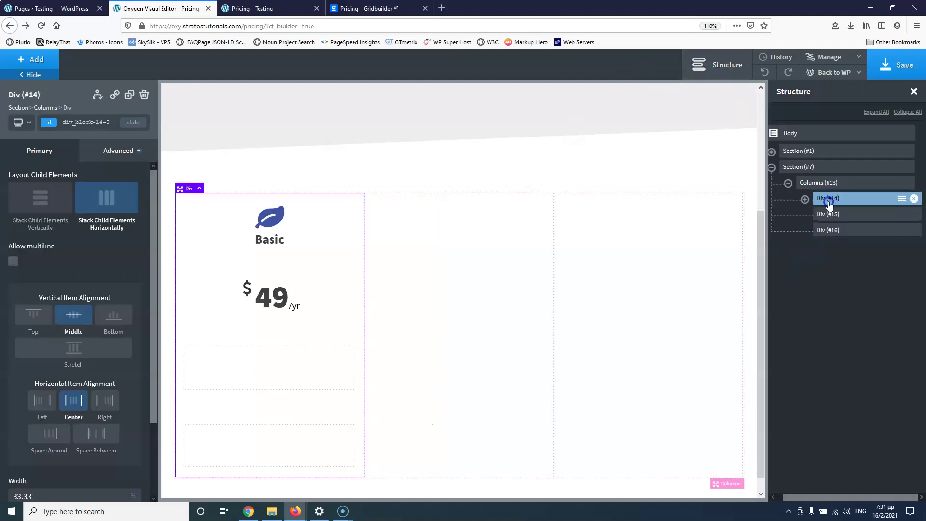
{"action": "left_click", "coordinate": [805, 200]}
{"action": "left_click", "coordinate": [845, 214]}
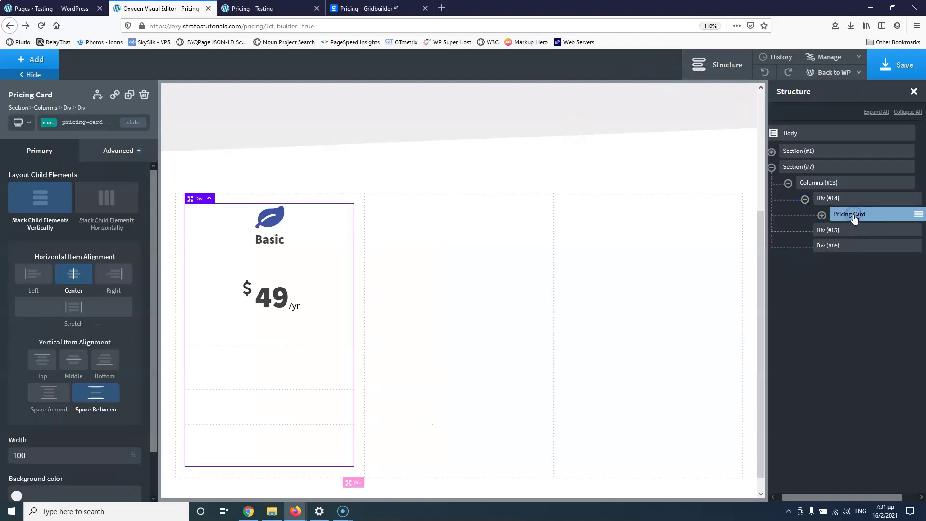
{"action": "left_click", "coordinate": [115, 152]}
{"action": "left_click", "coordinate": [73, 319]}
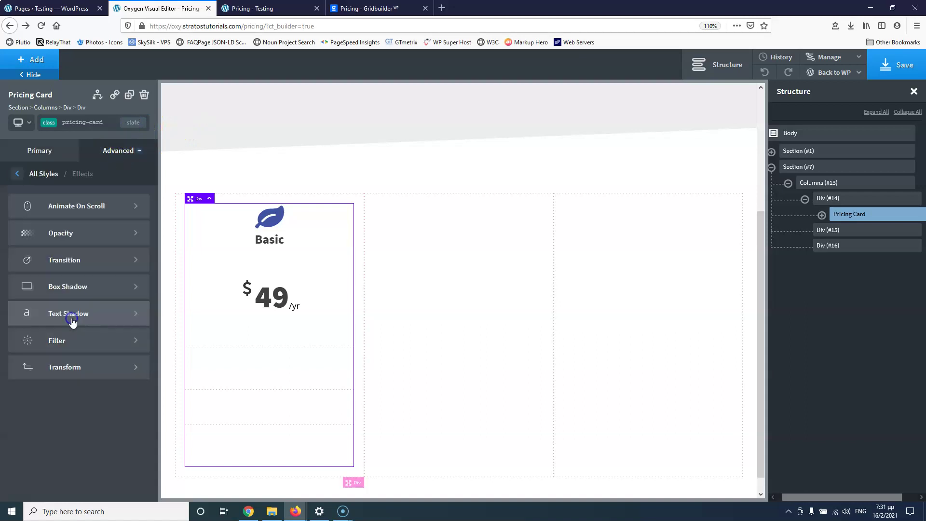
{"action": "left_click", "coordinate": [74, 289]}
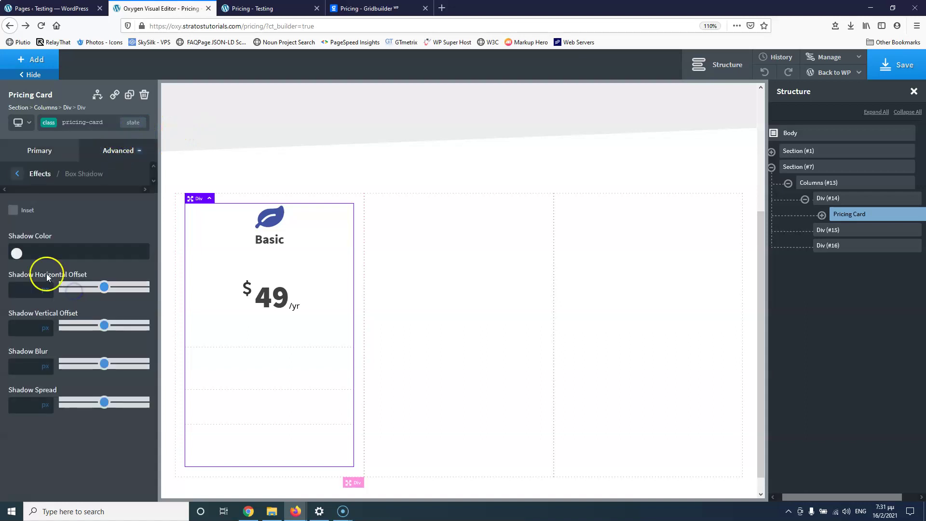
Give the pricing card a box shadow in rgba(0,0,0,0.33) with 0 px horizontal and vertical offsets and 5 px blur
{"action": "left_click", "coordinate": [20, 255]}
{"action": "left_click", "coordinate": [10, 351]}
{"action": "left_click", "coordinate": [87, 341]}
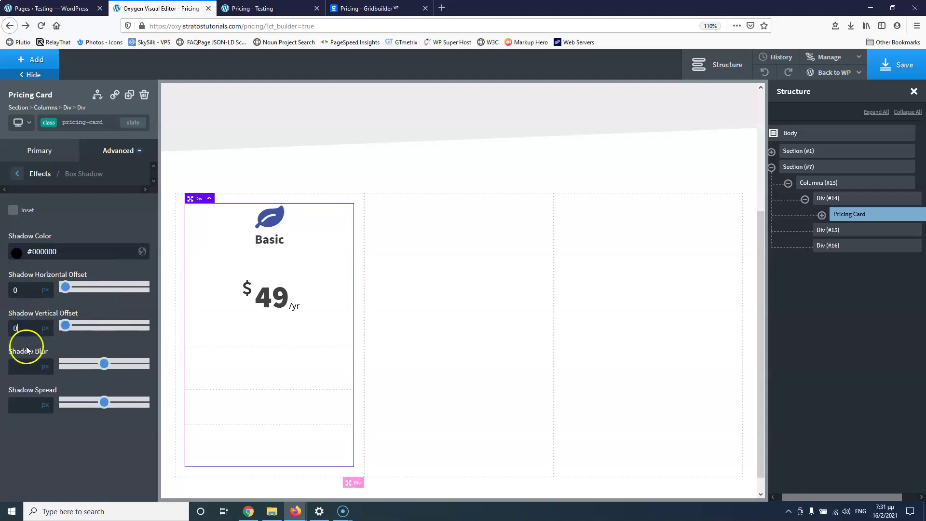
{"action": "left_click", "coordinate": [26, 370]}
{"action": "type", "text": "5"}
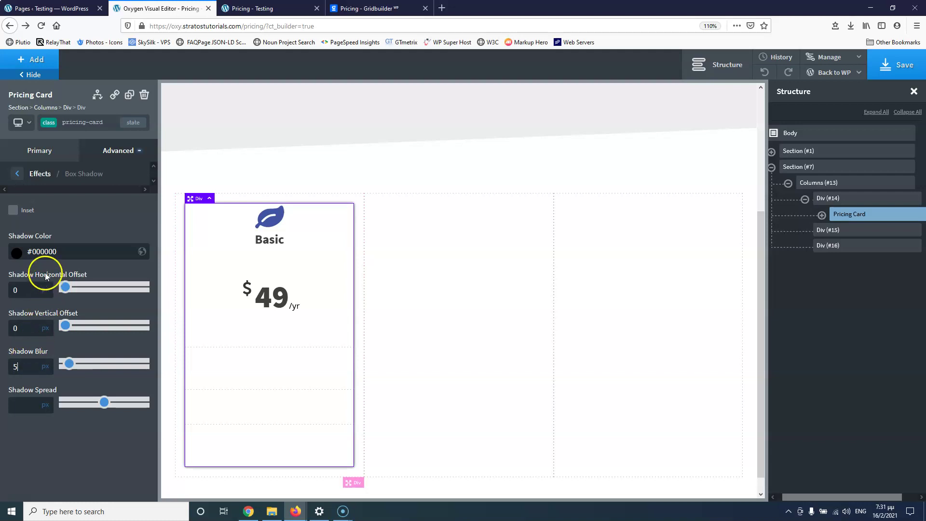
{"action": "left_click", "coordinate": [16, 252]}
{"action": "left_click_drag", "start_coordinate": [98, 358], "coordinate": [47, 356]}
Save the page, reload the front end, and compare the Basic card's shadow with the reference Gridbuilder cards
{"action": "left_click", "coordinate": [922, 67]}
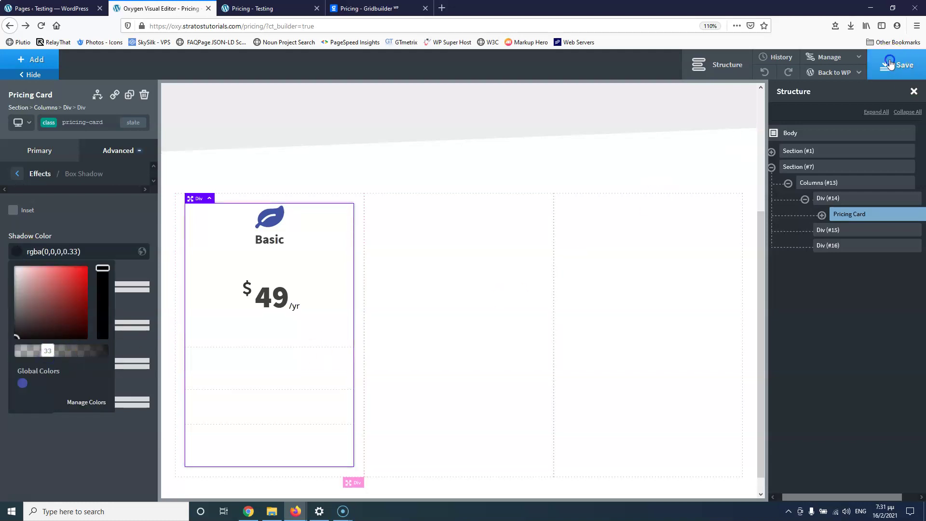
{"action": "left_click", "coordinate": [251, 8]}
{"action": "left_click", "coordinate": [43, 26]}
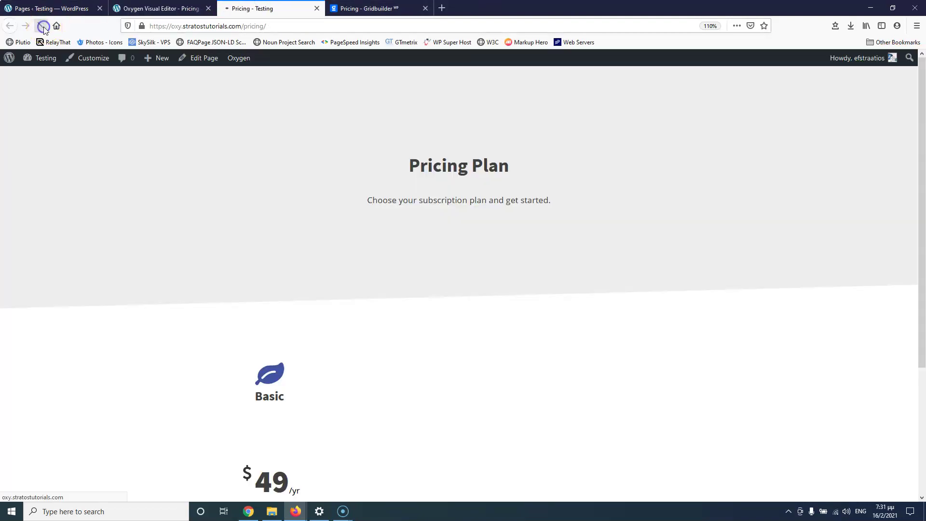
{"action": "scroll", "coordinate": [286, 272], "scroll_direction": "down", "scroll_amount": 3}
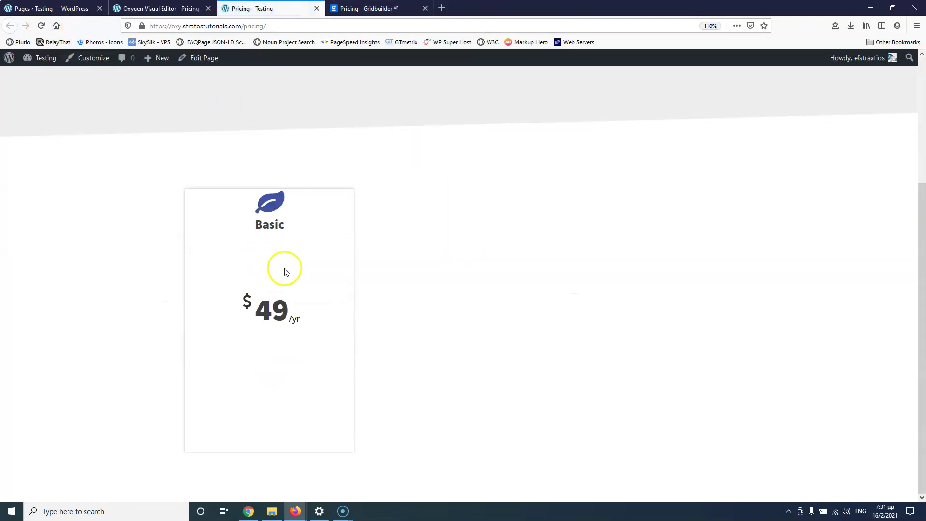
{"action": "left_click", "coordinate": [205, 274]}
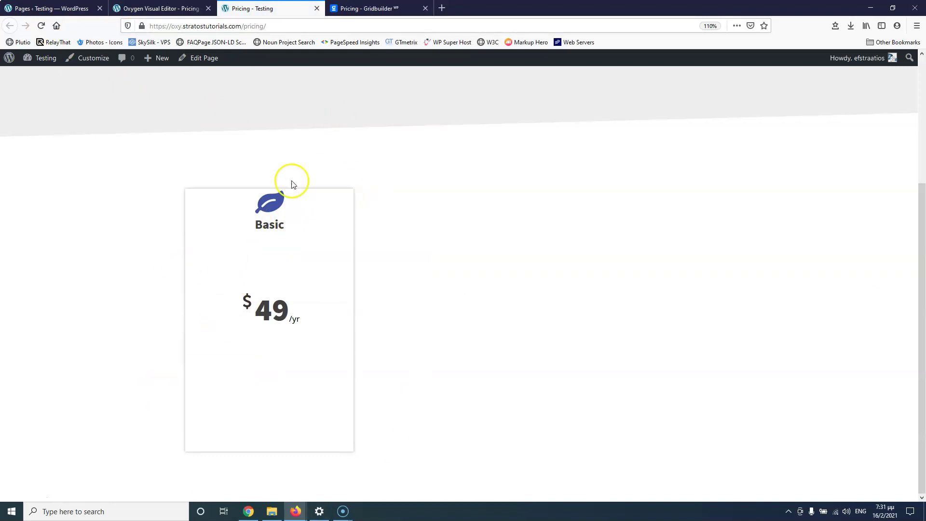
{"action": "key", "text": "ctrl+Tab"}
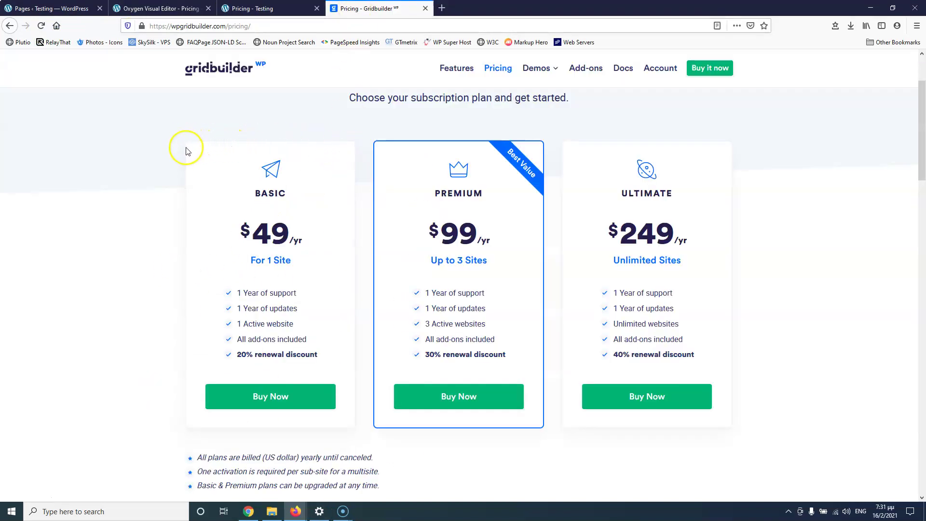
{"action": "left_click", "coordinate": [273, 5]}
{"action": "left_click", "coordinate": [168, 16]}
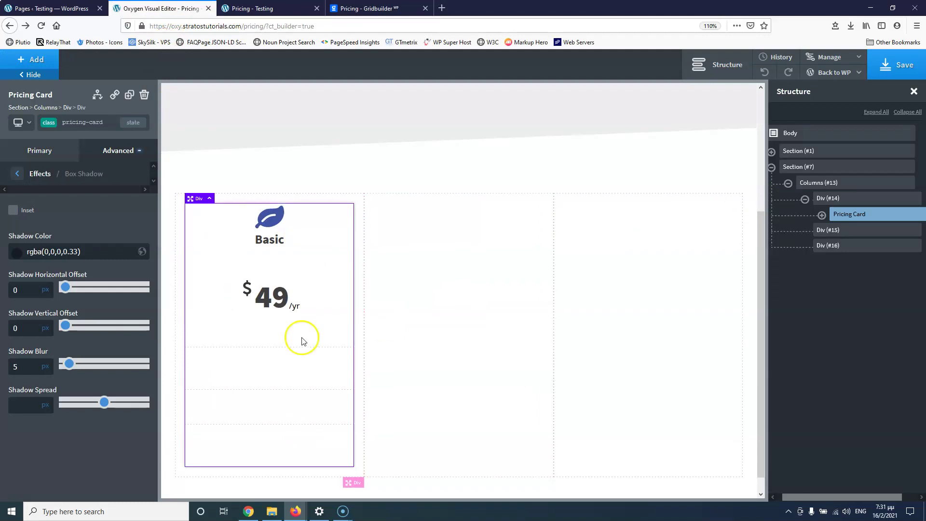
Set the pricing card's border radius to 10 px
{"action": "left_click", "coordinate": [20, 174]}
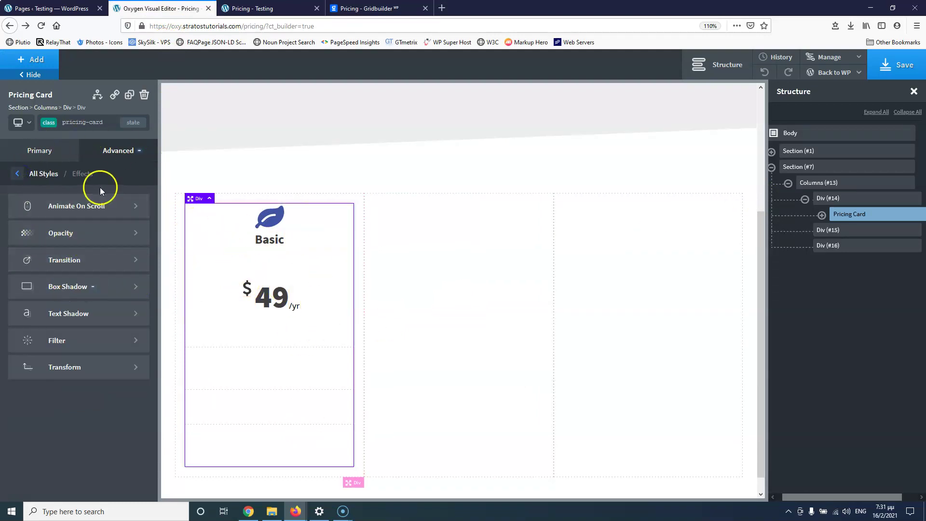
{"action": "left_click", "coordinate": [19, 174]}
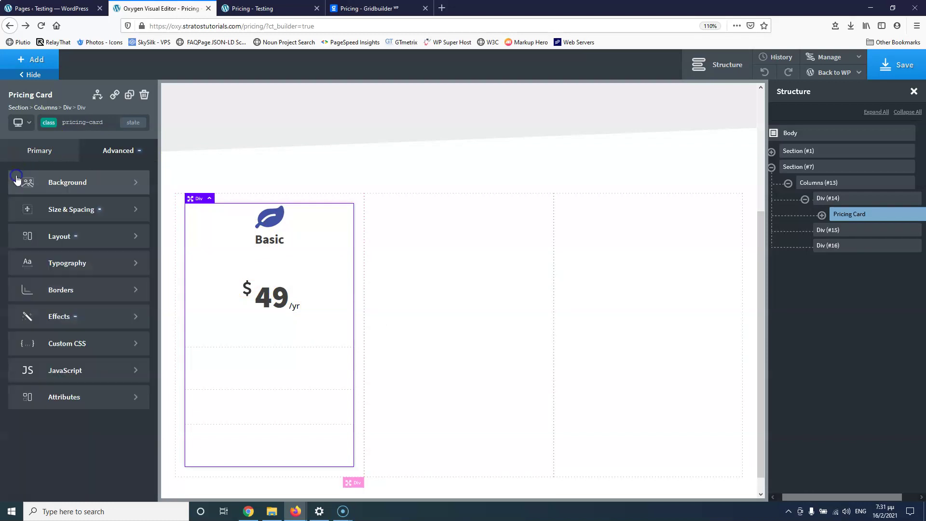
{"action": "left_click", "coordinate": [75, 291]}
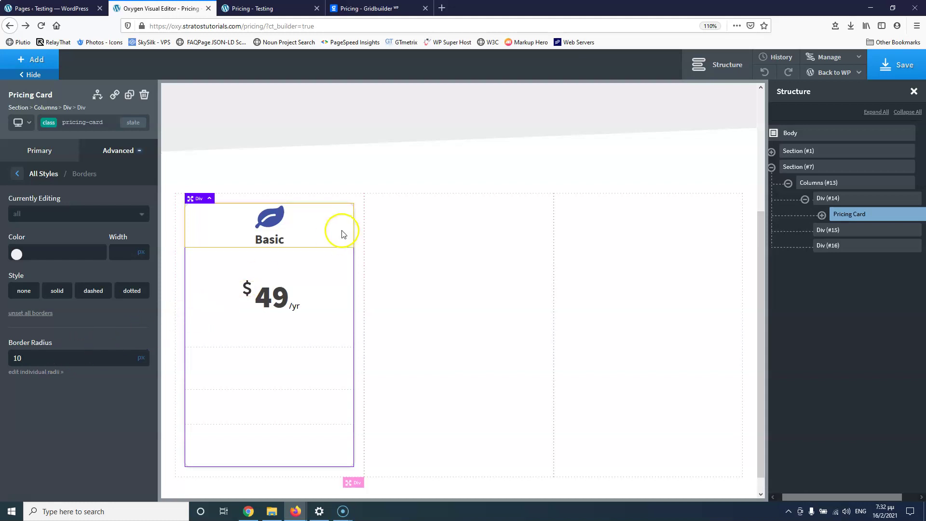
Set the top margin of the Columns element to -140 px so the card overlaps the slanted header section
{"action": "left_click", "coordinate": [851, 182]}
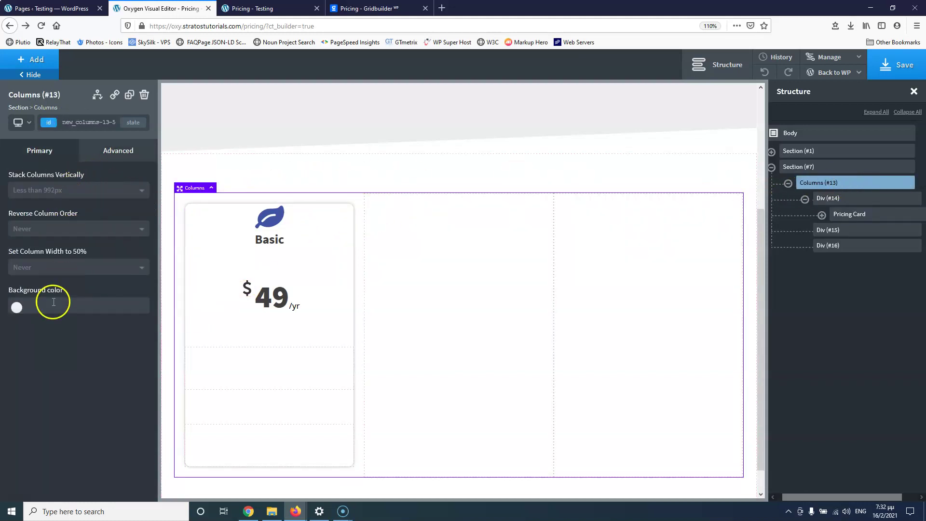
{"action": "left_click", "coordinate": [114, 150]}
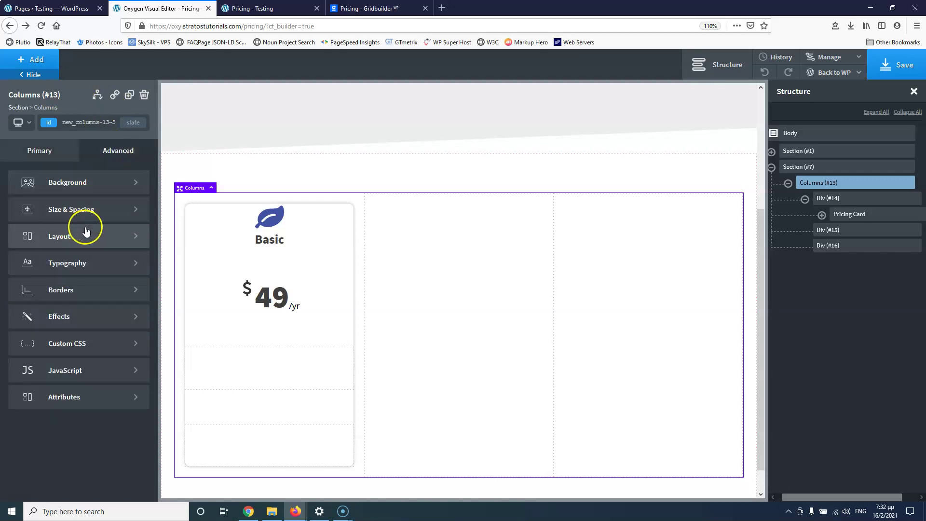
{"action": "left_click", "coordinate": [98, 212]}
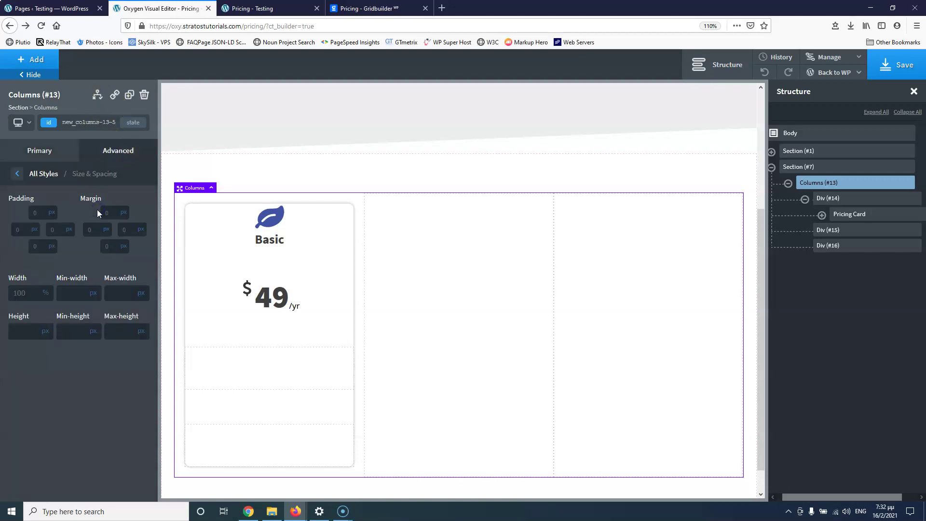
{"action": "type", "text": "-11"}
{"action": "key", "text": "Down"}
{"action": "key", "text": "Down"}
{"action": "key", "text": "Down"}
{"action": "key", "text": "Down"}
{"action": "key", "text": "Down"}
{"action": "key", "text": "Down"}
{"action": "key", "text": "Down"}
{"action": "key", "text": "Down"}
{"action": "key", "text": "Down"}
{"action": "key", "text": "Down"}
{"action": "key", "text": "Down"}
{"action": "key", "text": "Down"}
{"action": "key", "text": "Down"}
{"action": "key", "text": "Down"}
{"action": "key", "text": "Down"}
{"action": "key", "text": "Down"}
{"action": "key", "text": "Down"}
{"action": "key", "text": "Down"}
{"action": "key", "text": "Down"}
{"action": "key", "text": "Down"}
{"action": "key", "text": "Down"}
{"action": "key", "text": "Down"}
{"action": "key", "text": "Down"}
{"action": "key", "text": "Down"}
{"action": "key", "text": "Down"}
{"action": "key", "text": "Down"}
{"action": "key", "text": "Down"}
{"action": "key", "text": "Down"}
{"action": "key", "text": "Down"}
{"action": "key", "text": "Down"}
{"action": "key", "text": "Down"}
{"action": "key", "text": "Down"}
{"action": "key", "text": "Down"}
{"action": "key", "text": "Down"}
{"action": "key", "text": "Down"}
{"action": "key", "text": "Down"}
{"action": "key", "text": "Down"}
{"action": "key", "text": "Down"}
{"action": "key", "text": "Down"}
{"action": "key", "text": "Down"}
{"action": "key", "text": "Down"}
{"action": "key", "text": "Down"}
{"action": "key", "text": "Down"}
{"action": "key", "text": "Down"}
{"action": "key", "text": "Down"}
{"action": "key", "text": "Down"}
{"action": "key", "text": "Down"}
{"action": "key", "text": "Down"}
{"action": "key", "text": "Down"}
{"action": "key", "text": "Down"}
{"action": "key", "text": "Down"}
{"action": "key", "text": "Down"}
{"action": "key", "text": "Down"}
{"action": "key", "text": "Down"}
{"action": "key", "text": "Down"}
{"action": "key", "text": "Down"}
{"action": "key", "text": "Down"}
{"action": "key", "text": "Down"}
{"action": "key", "text": "Down"}
{"action": "key", "text": "Down"}
{"action": "key", "text": "Down"}
{"action": "key", "text": "Down"}
{"action": "key", "text": "Down"}
{"action": "key", "text": "Down"}
{"action": "key", "text": "Down"}
{"action": "key", "text": "Down"}
{"action": "key", "text": "Down"}
{"action": "key", "text": "Down"}
{"action": "key", "text": "Down"}
{"action": "key", "text": "Down"}
{"action": "key", "text": "Down"}
{"action": "key", "text": "Down"}
{"action": "key", "text": "Down"}
{"action": "key", "text": "Down"}
{"action": "key", "text": "Down"}
{"action": "key", "text": "Down"}
{"action": "key", "text": "Down"}
{"action": "key", "text": "Down"}
{"action": "key", "text": "Down"}
{"action": "key", "text": "Down"}
{"action": "key", "text": "Down"}
{"action": "key", "text": "Down"}
{"action": "key", "text": "Down"}
{"action": "key", "text": "Down"}
{"action": "key", "text": "Down"}
{"action": "key", "text": "Down"}
{"action": "key", "text": "Down"}
{"action": "key", "text": "Down"}
{"action": "key", "text": "Down"}
{"action": "key", "text": "Down"}
{"action": "key", "text": "Down"}
{"action": "key", "text": "Down"}
{"action": "key", "text": "Down"}
{"action": "key", "text": "Down"}
{"action": "key", "text": "Down"}
{"action": "key", "text": "Down"}
{"action": "key", "text": "Down"}
{"action": "key", "text": "Down"}
{"action": "key", "text": "Down"}
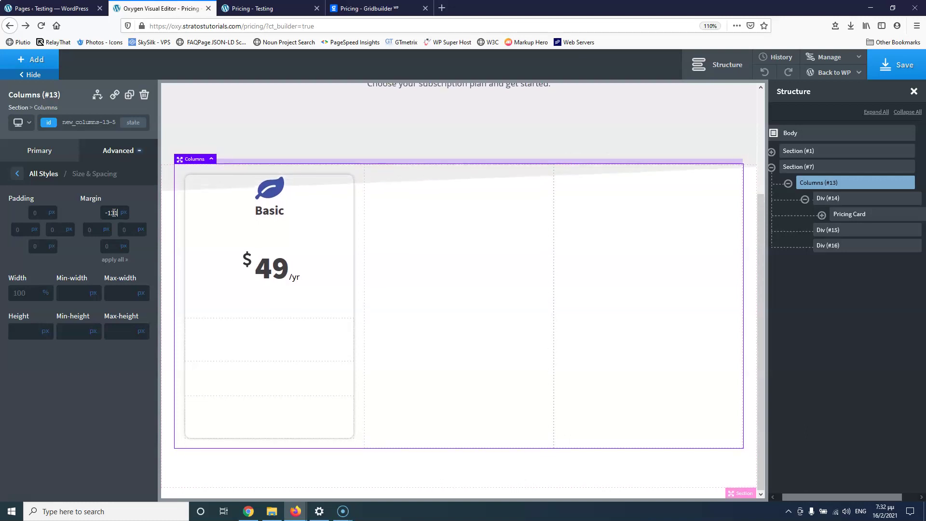
{"action": "key", "text": "Down"}
{"action": "key", "text": "Down"}
{"action": "key", "text": "Down"}
{"action": "key", "text": "Down"}
{"action": "key", "text": "Down"}
{"action": "key", "text": "Down"}
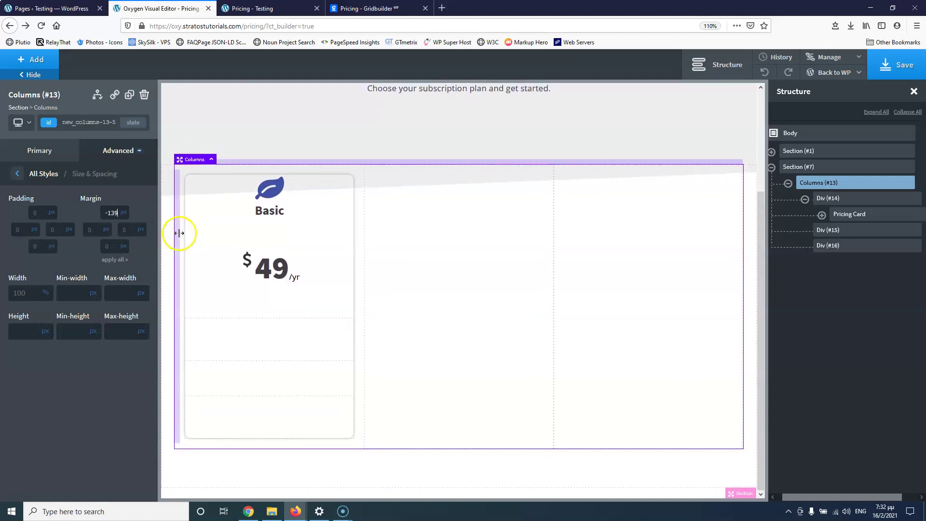
Save the page and compare the card's vertical position with the cards on the reference Gridbuilder page
{"action": "left_click", "coordinate": [900, 65]}
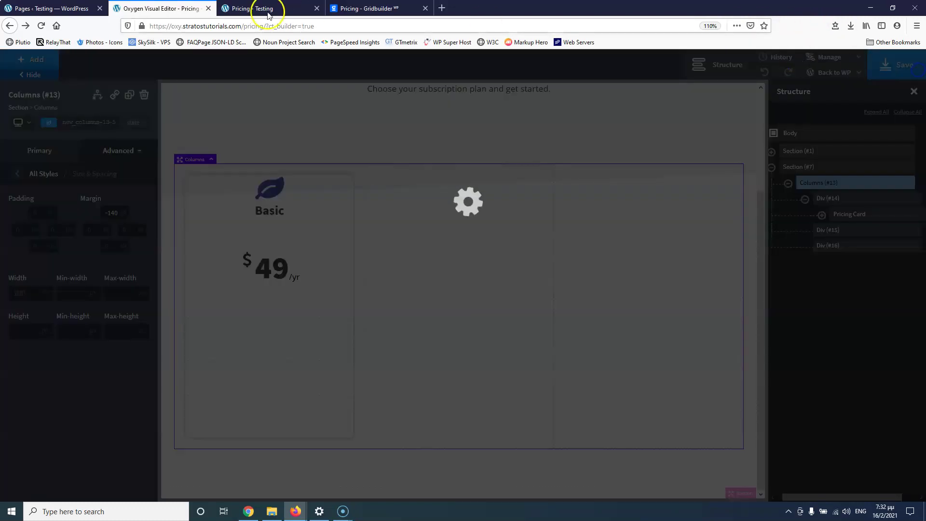
{"action": "left_click", "coordinate": [255, 11]}
{"action": "left_click", "coordinate": [342, 9]}
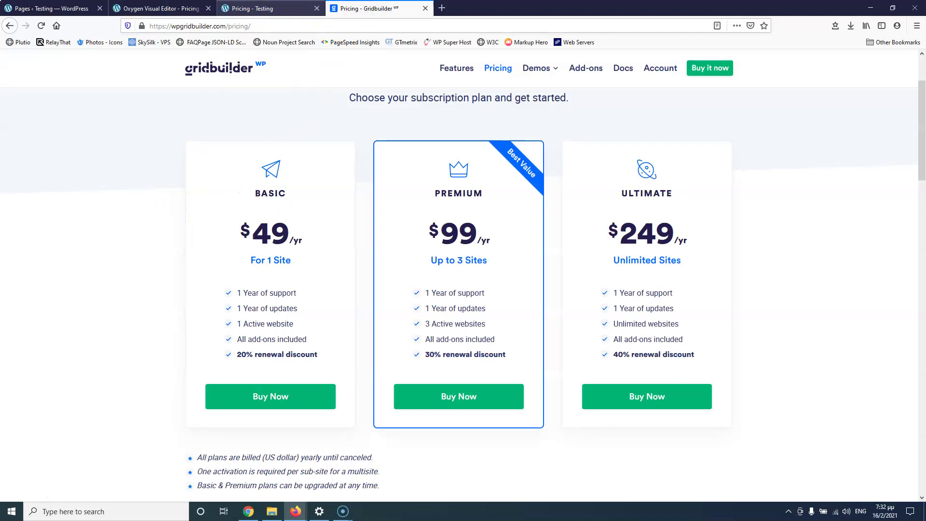
{"action": "left_click", "coordinate": [254, 9]}
{"action": "left_click", "coordinate": [166, 9]}
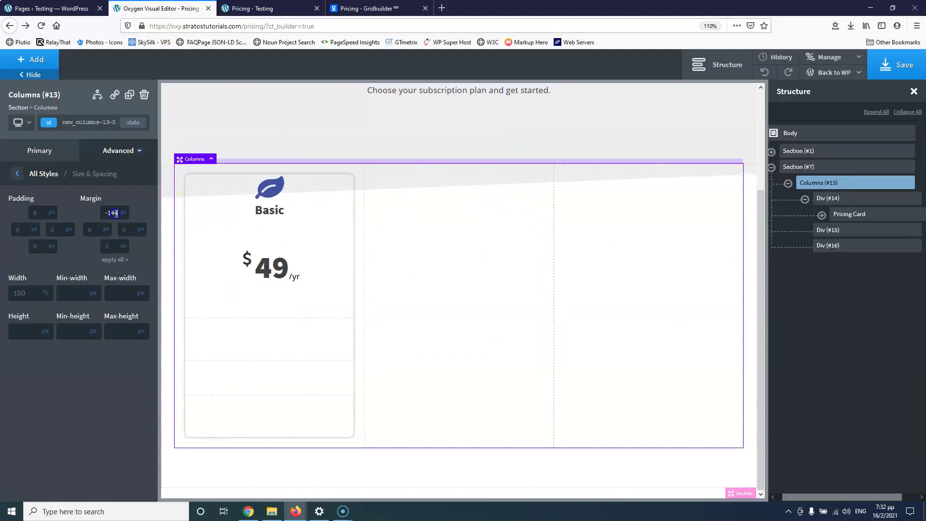
{"action": "left_click", "coordinate": [375, 5]}
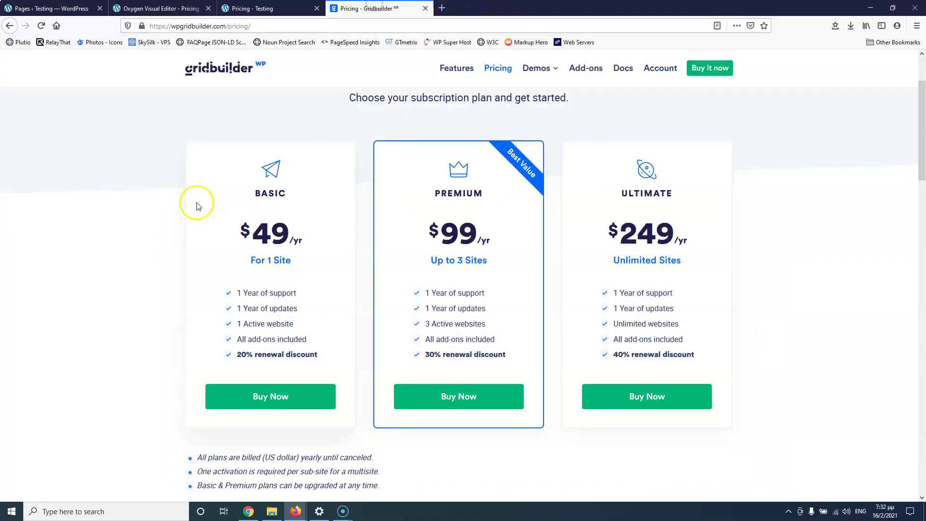
{"action": "left_click", "coordinate": [261, 8]}
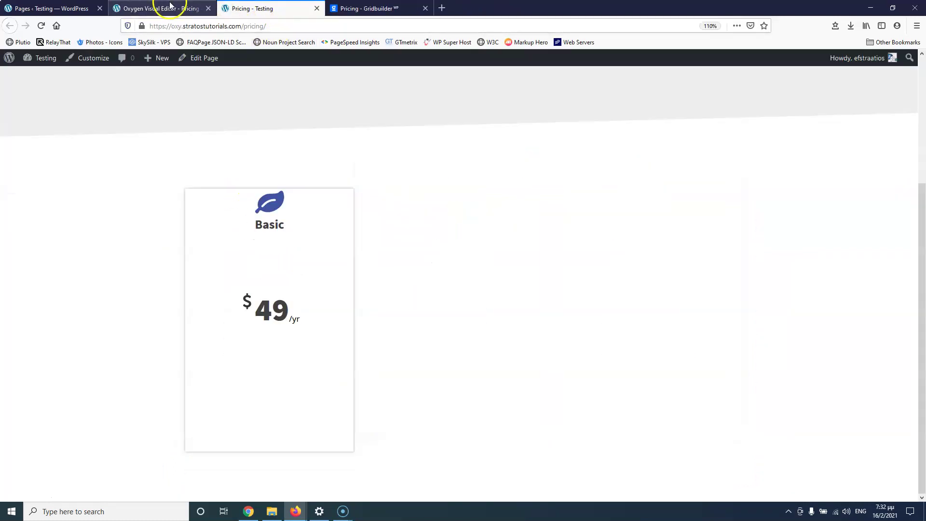
Set the top margin of the Columns element to -160 px
{"action": "left_click", "coordinate": [165, 8]}
{"action": "key", "text": "Down"}
{"action": "key", "text": "Down"}
{"action": "key", "text": "Down"}
{"action": "key", "text": "Down"}
{"action": "key", "text": "Down"}
{"action": "key", "text": "Down"}
{"action": "key", "text": "Down"}
{"action": "key", "text": "Down"}
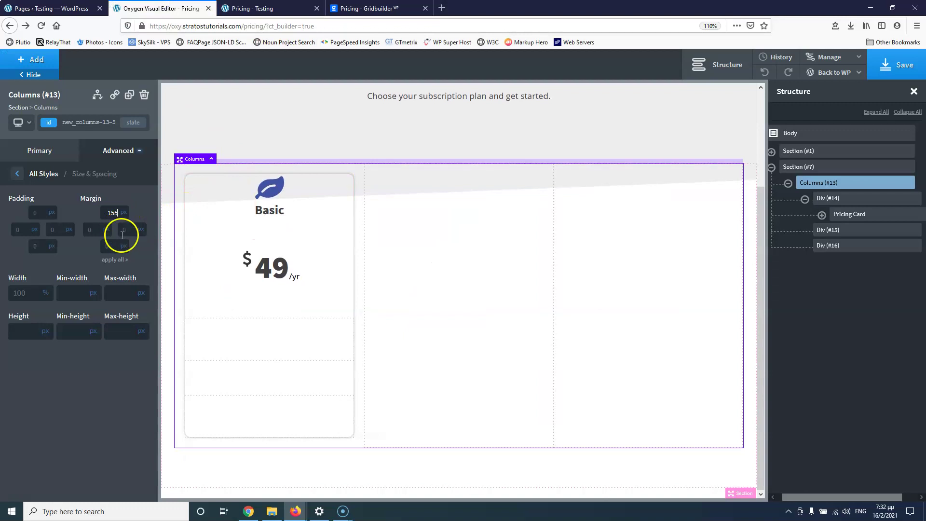
Save the page, reload the front end to check the card's overlap with the header, and return to the builder
{"action": "left_click", "coordinate": [886, 62]}
{"action": "left_click", "coordinate": [260, 8]}
{"action": "left_click", "coordinate": [42, 26]}
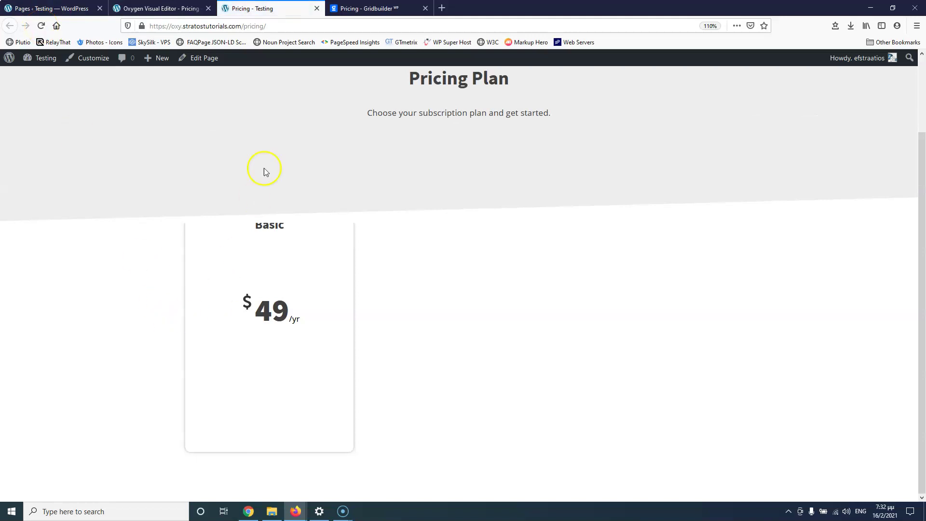
{"action": "key", "text": "ctrl+Tab"}
{"action": "key", "text": "ctrl+shift+Tab"}
{"action": "key", "text": "ctrl+shift+Tab"}
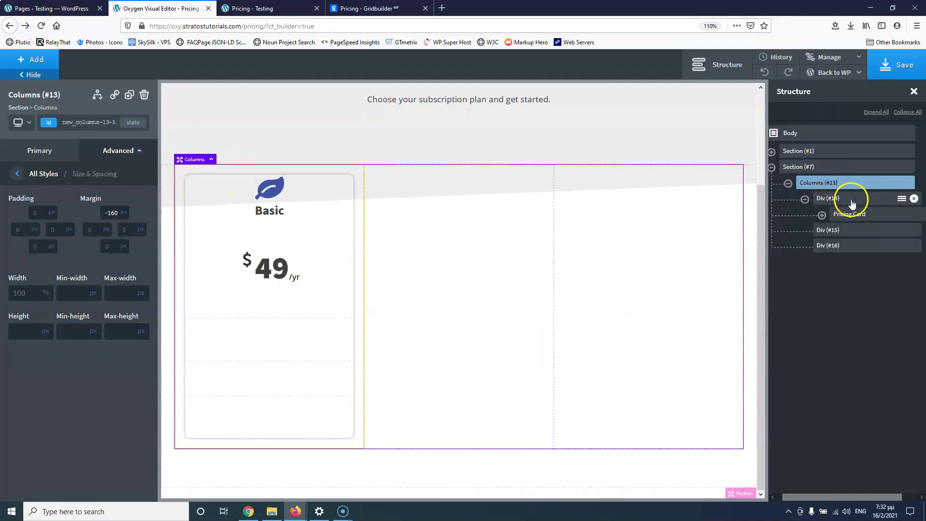
Set the z-index of the pricing-card class to 1 in the Pricing Card's layout styles
{"action": "left_click", "coordinate": [852, 203]}
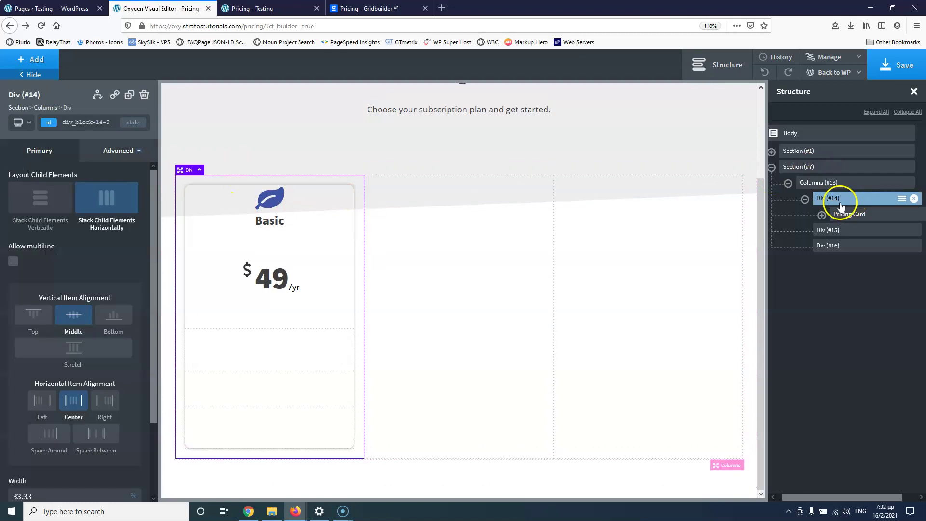
{"action": "left_click", "coordinate": [876, 220]}
{"action": "left_click", "coordinate": [118, 150]}
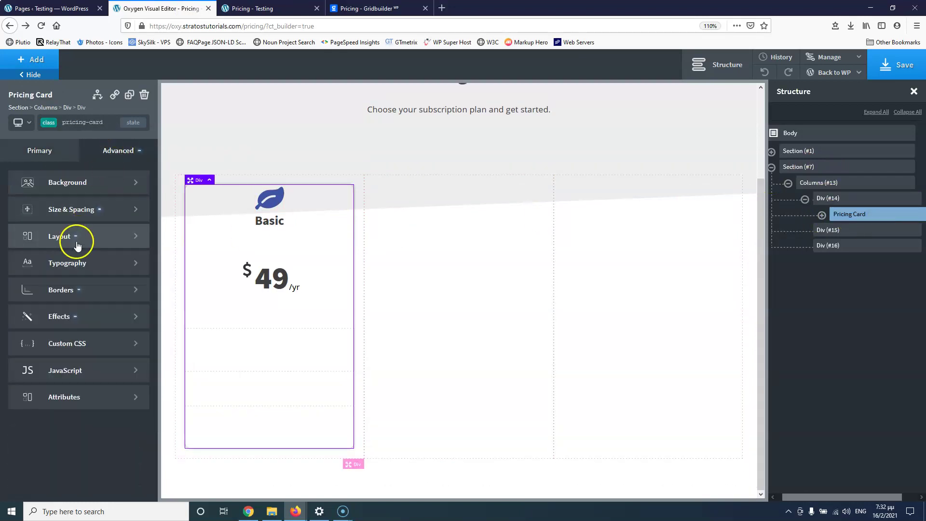
{"action": "left_click", "coordinate": [58, 237]}
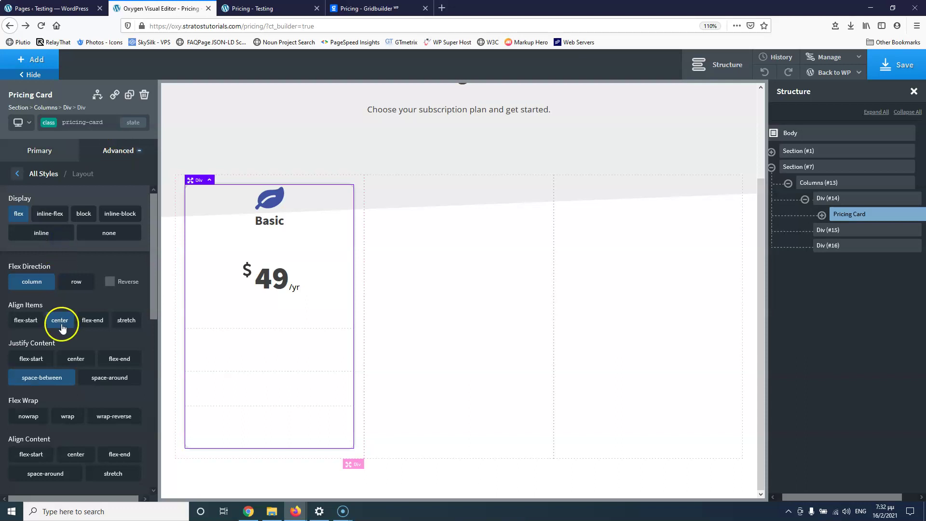
{"action": "scroll", "coordinate": [62, 328], "scroll_direction": "down", "scroll_amount": 4}
{"action": "left_click", "coordinate": [48, 361]}
{"action": "type", "text": "1"}
Save the page, reload the front end to check the Basic card above the header, and return to the builder
{"action": "left_click", "coordinate": [902, 64]}
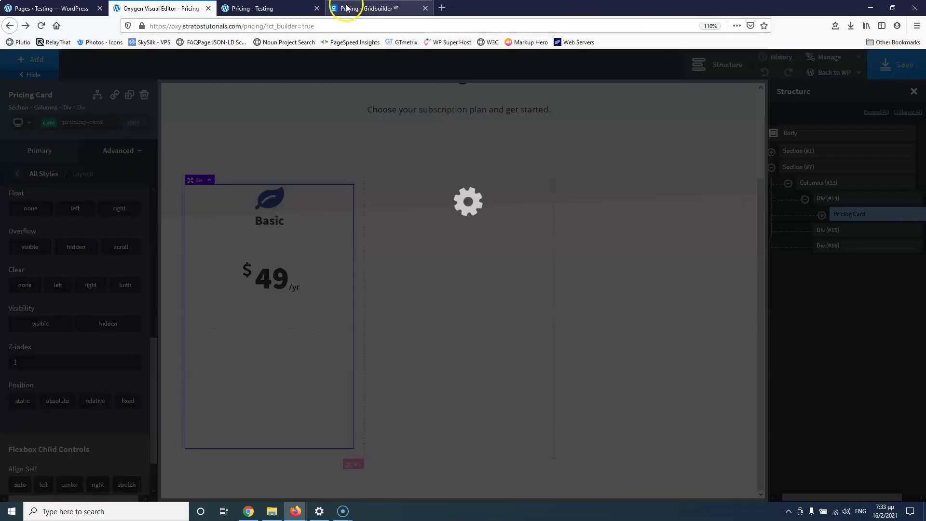
{"action": "left_click", "coordinate": [266, 8]}
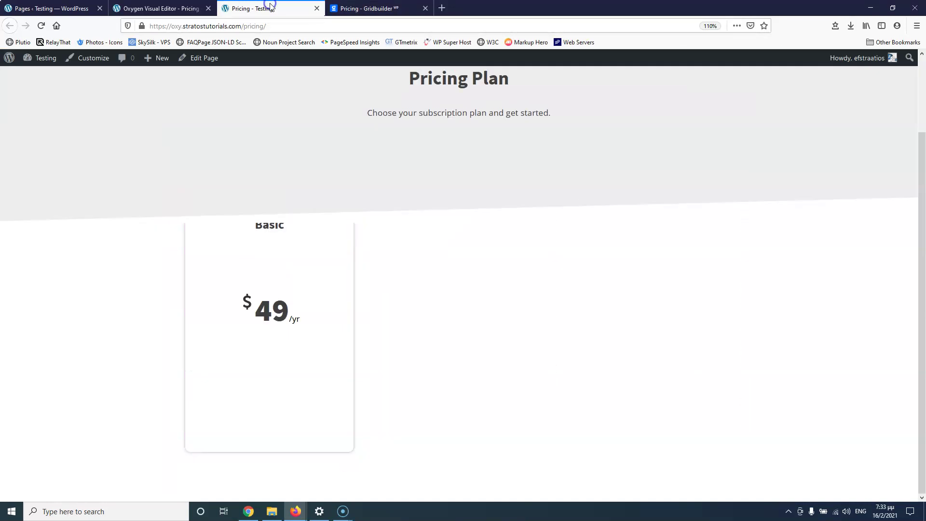
{"action": "left_click", "coordinate": [39, 27]}
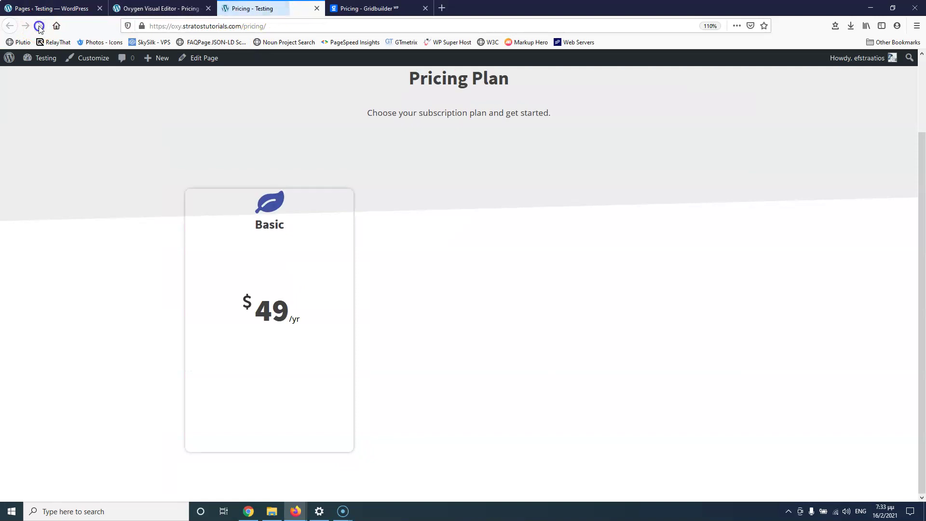
{"action": "key", "text": "ctrl+shift+Tab"}
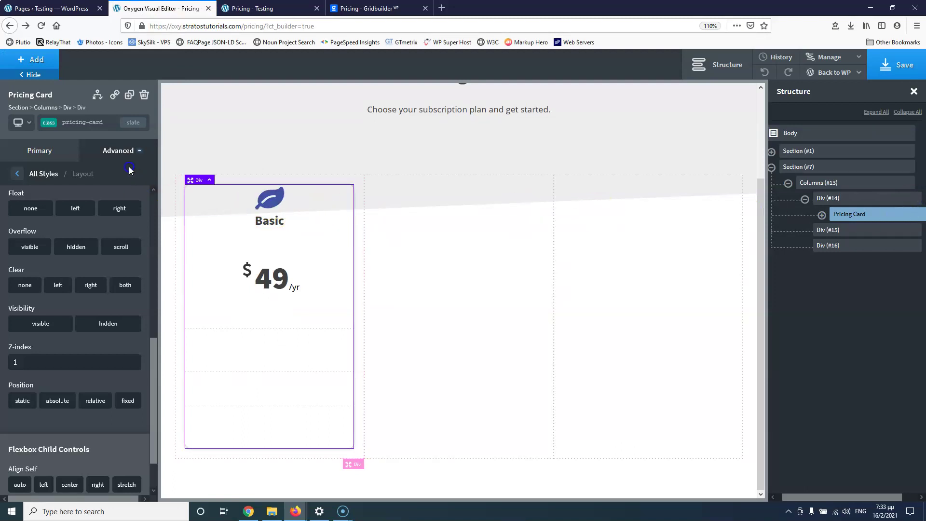
Give the pricing-card class a white #ffffff background color and save the page
{"action": "left_click", "coordinate": [33, 173]}
{"action": "left_click", "coordinate": [61, 184]}
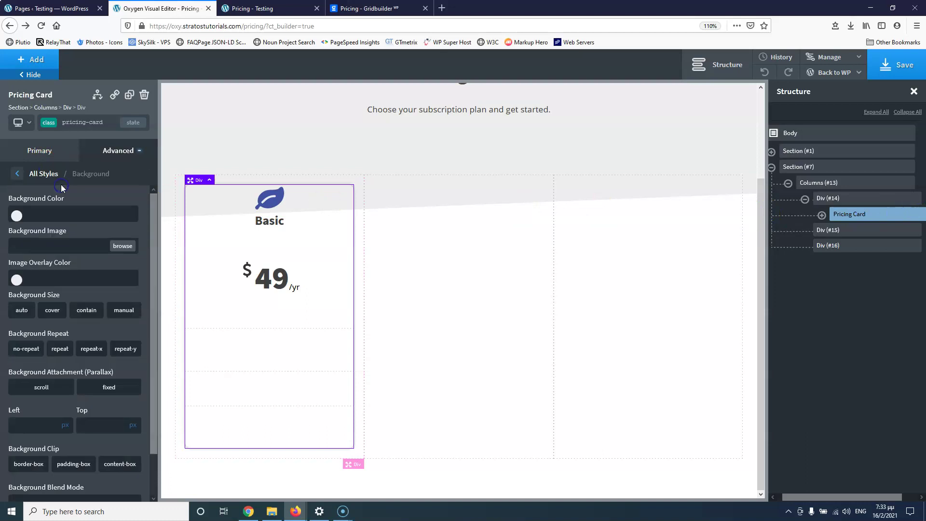
{"action": "left_click", "coordinate": [17, 216]}
{"action": "left_click_drag", "start_coordinate": [47, 257], "coordinate": [12, 226]}
{"action": "left_click", "coordinate": [892, 64]}
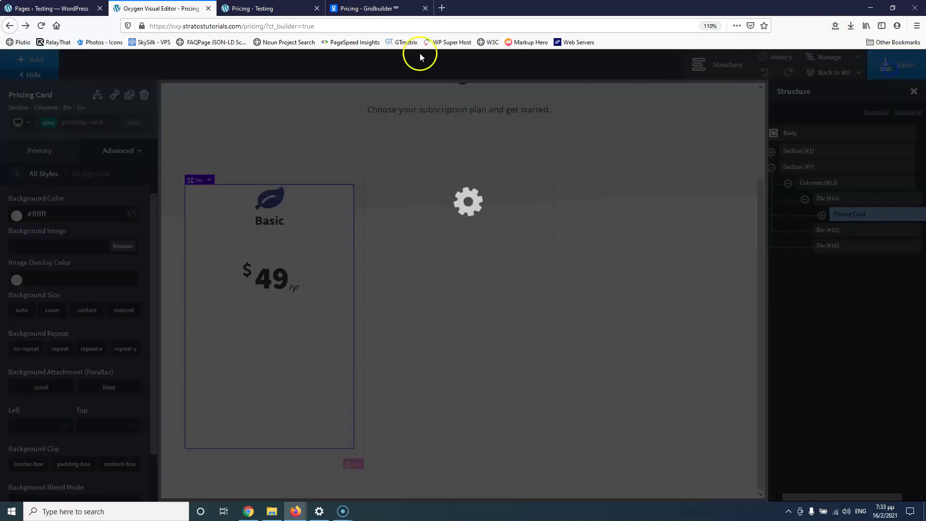
Copy the "For 1 Site" text from the Basic card on the reference Gridbuilder page and return to the builder
{"action": "left_click", "coordinate": [296, 13]}
{"action": "left_click", "coordinate": [343, 9]}
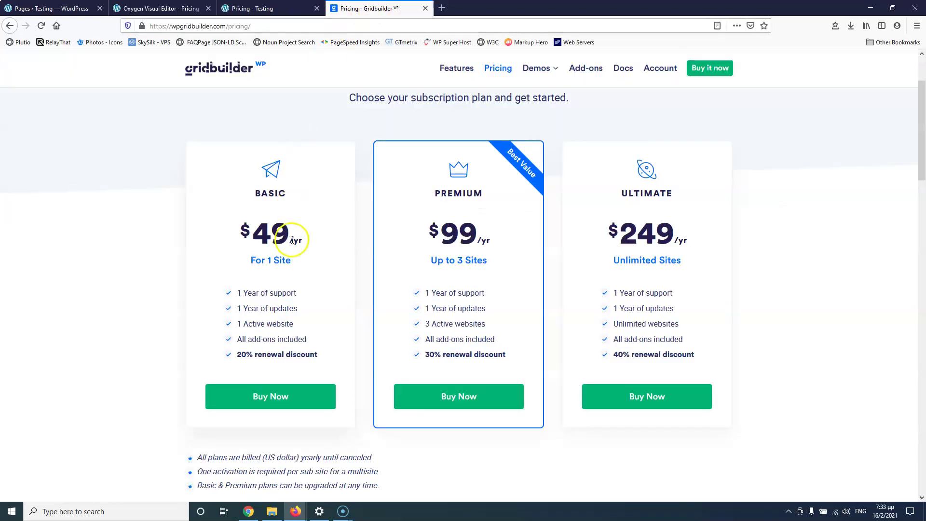
{"action": "left_click_drag", "start_coordinate": [251, 261], "coordinate": [297, 262]}
{"action": "key", "text": "ctrl+c"}
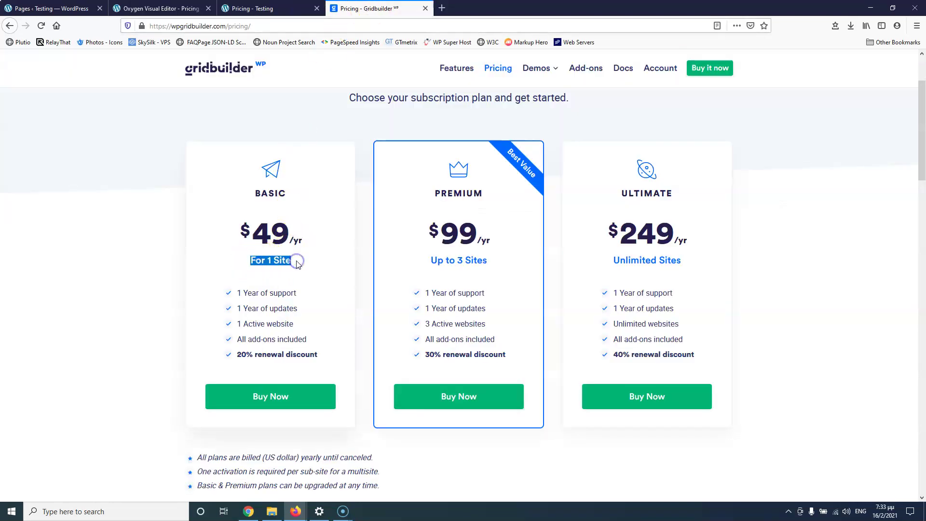
{"action": "left_click", "coordinate": [251, 8]}
{"action": "left_click", "coordinate": [159, 9]}
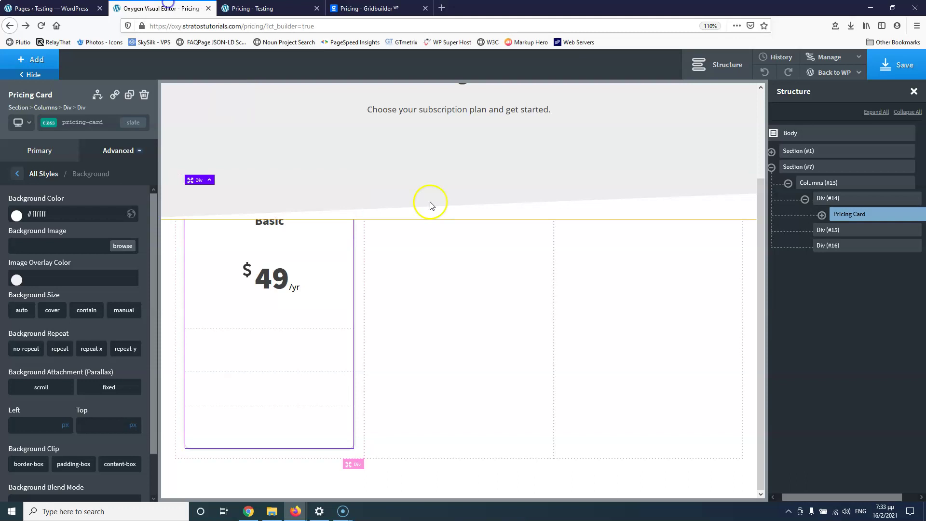
Add a text element reading "For 1 Site" below the pricing row inside the price money div
{"action": "left_click", "coordinate": [821, 215]}
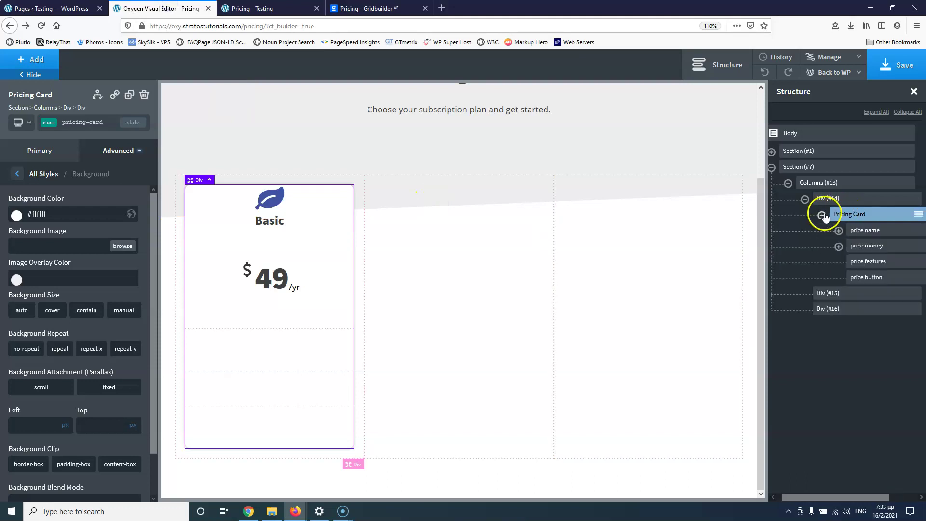
{"action": "left_click", "coordinate": [838, 246]}
{"action": "left_click", "coordinate": [855, 263]}
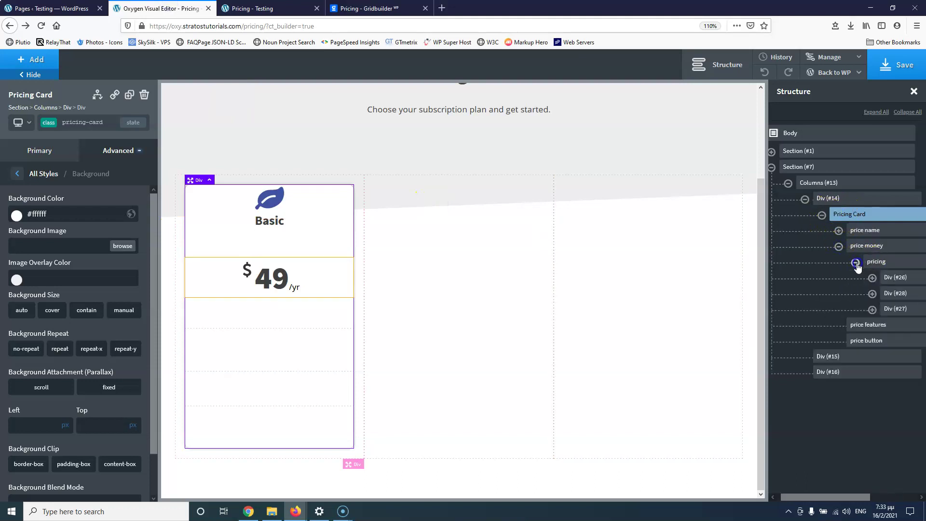
{"action": "left_click", "coordinate": [885, 264]}
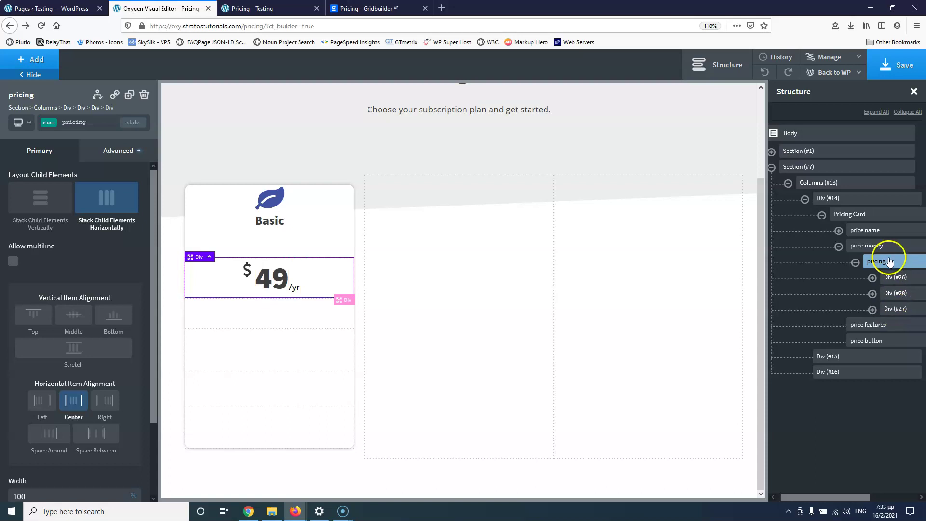
{"action": "left_click", "coordinate": [876, 246]}
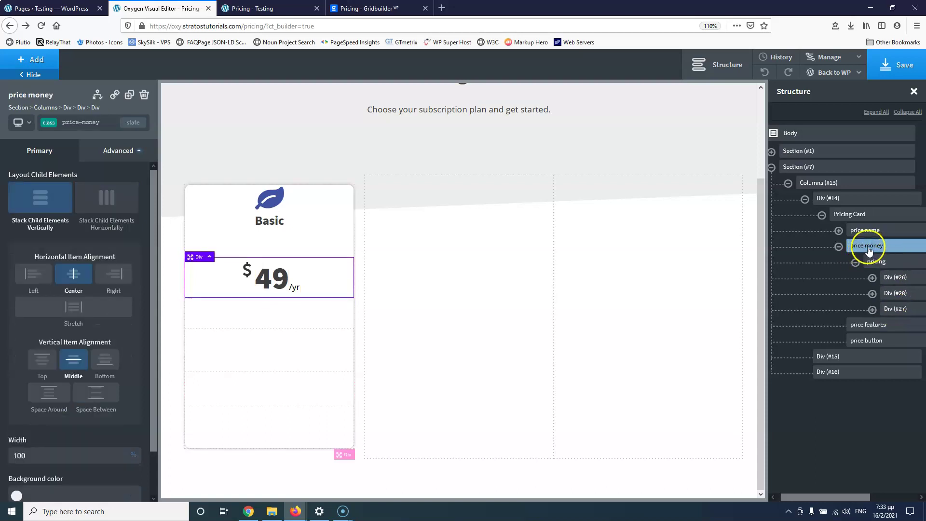
{"action": "left_click", "coordinate": [855, 262]}
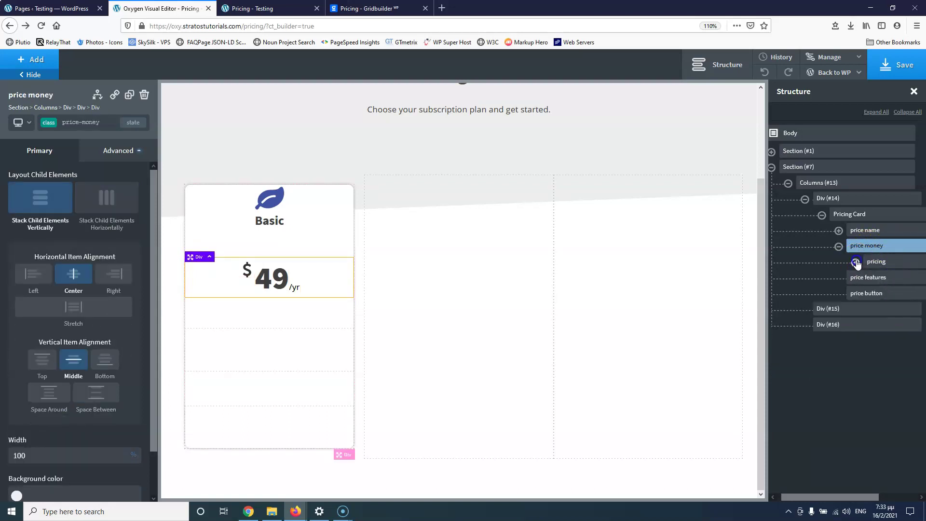
{"action": "left_click", "coordinate": [33, 59]}
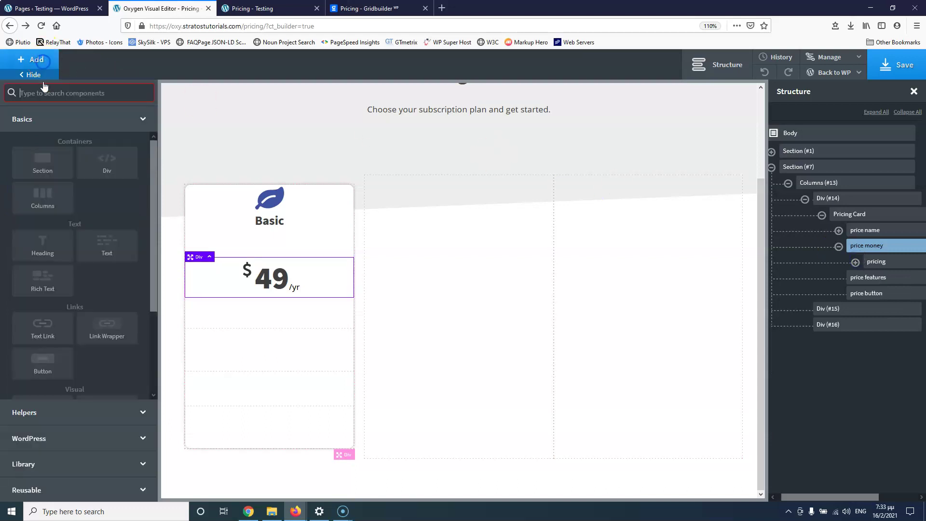
{"action": "left_click", "coordinate": [105, 245]}
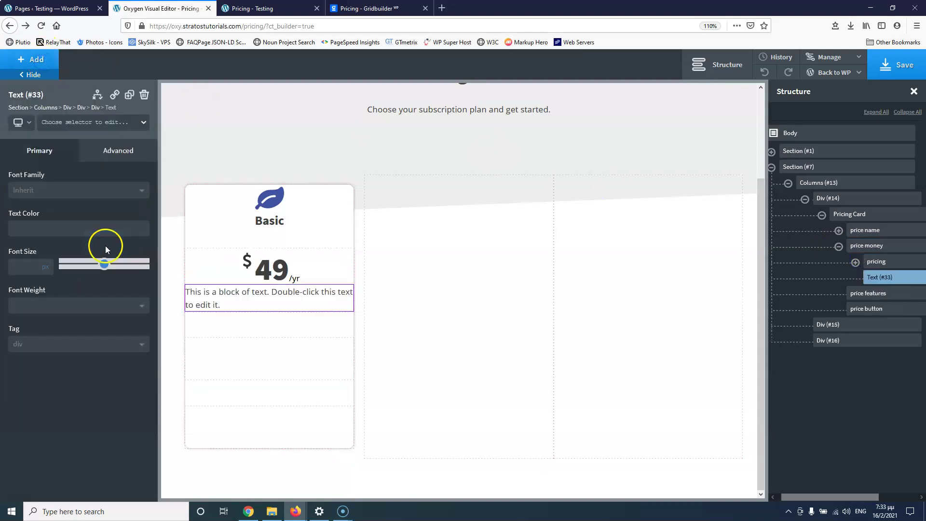
{"action": "double_click", "coordinate": [248, 291]}
{"action": "key", "text": "ctrl+v"}
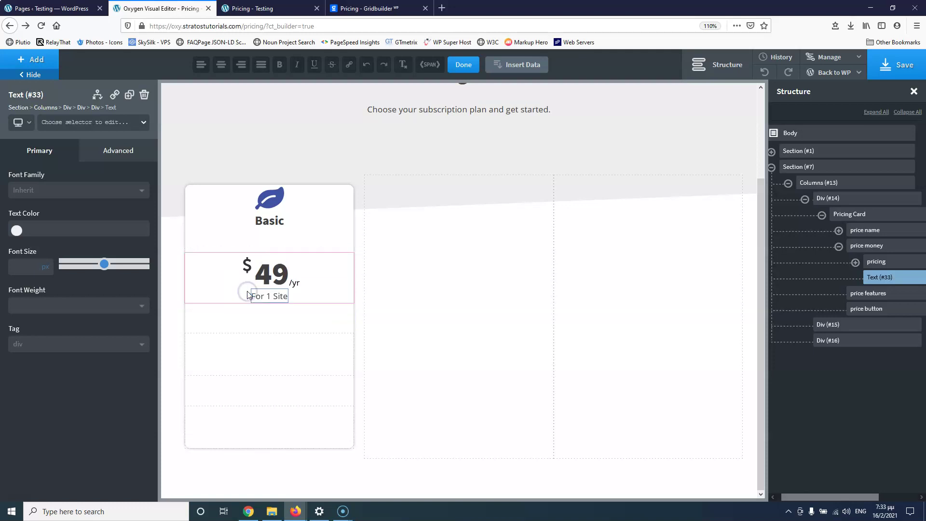
Check the styling of the "For 1 Site" line on the reference Gridbuilder page and return to the builder
{"action": "left_click", "coordinate": [265, 8]}
{"action": "left_click", "coordinate": [359, 9]}
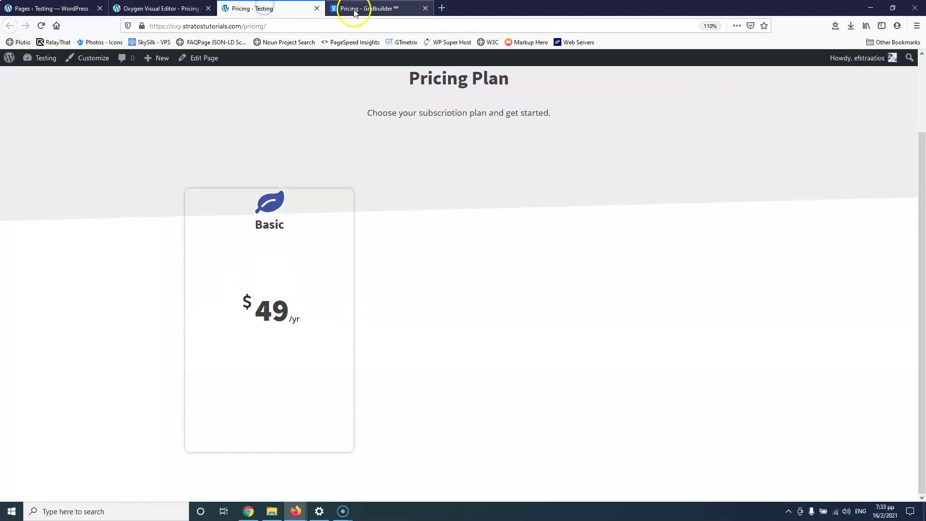
{"action": "left_click", "coordinate": [314, 223]}
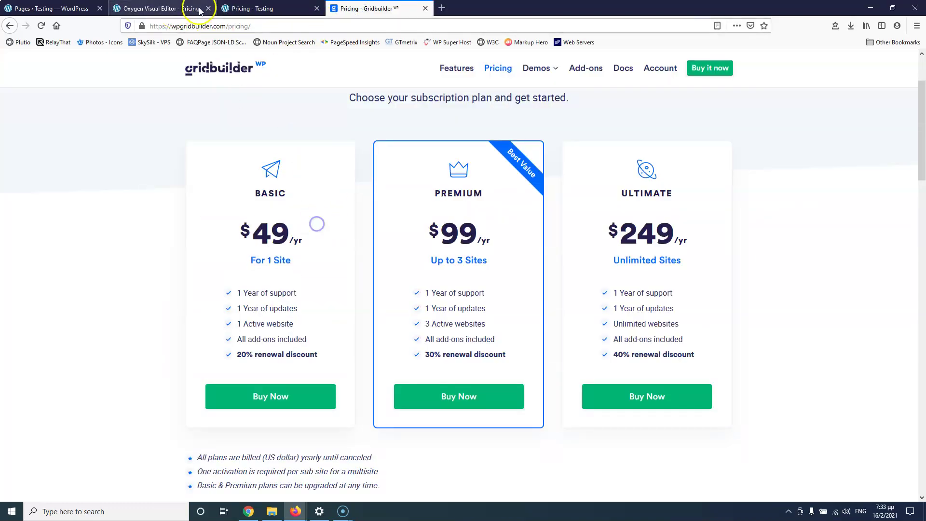
{"action": "left_click", "coordinate": [173, 6]}
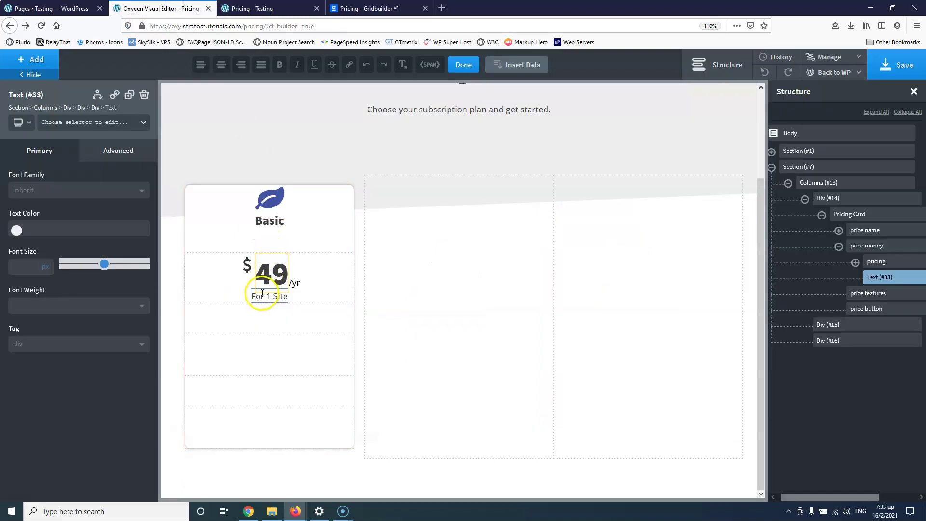
Style the "For 1 Site" text with the global Blue color and font weight 600
{"action": "left_click", "coordinate": [17, 230]}
{"action": "left_click", "coordinate": [24, 282]}
{"action": "left_click", "coordinate": [23, 358]}
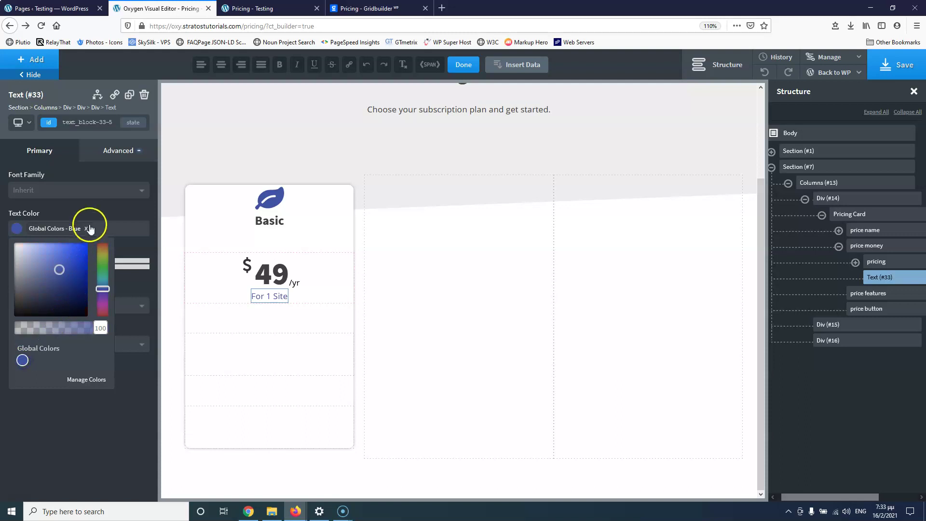
{"action": "left_click", "coordinate": [45, 305]}
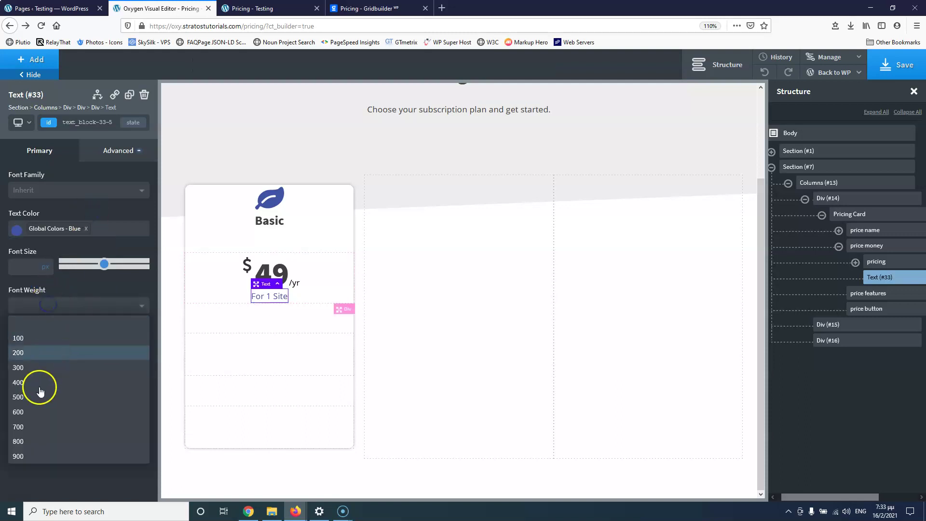
{"action": "left_click", "coordinate": [30, 413]}
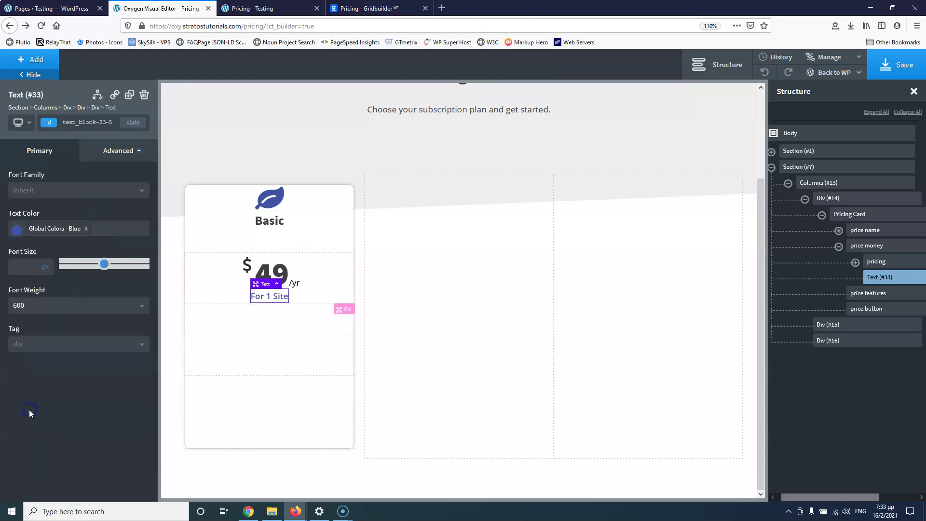
Set the bottom margin of the pricing class to 10 px and save the page
{"action": "left_click", "coordinate": [278, 274]}
{"action": "left_click", "coordinate": [899, 262]}
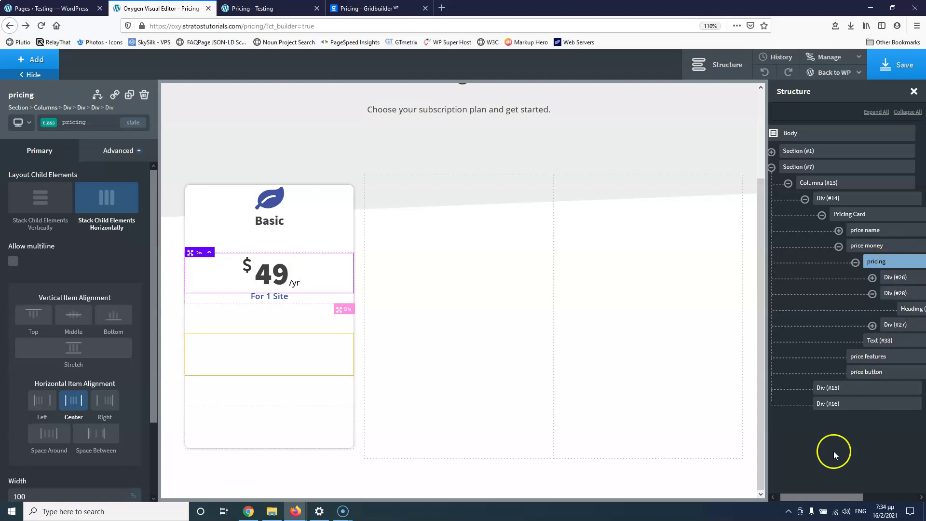
{"action": "left_click_drag", "start_coordinate": [822, 496], "coordinate": [827, 489]}
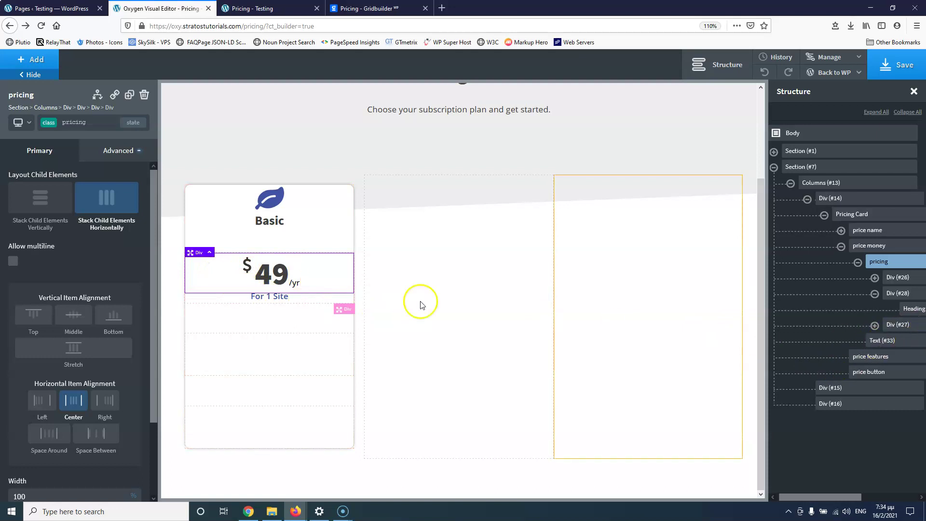
{"action": "left_click", "coordinate": [114, 152]}
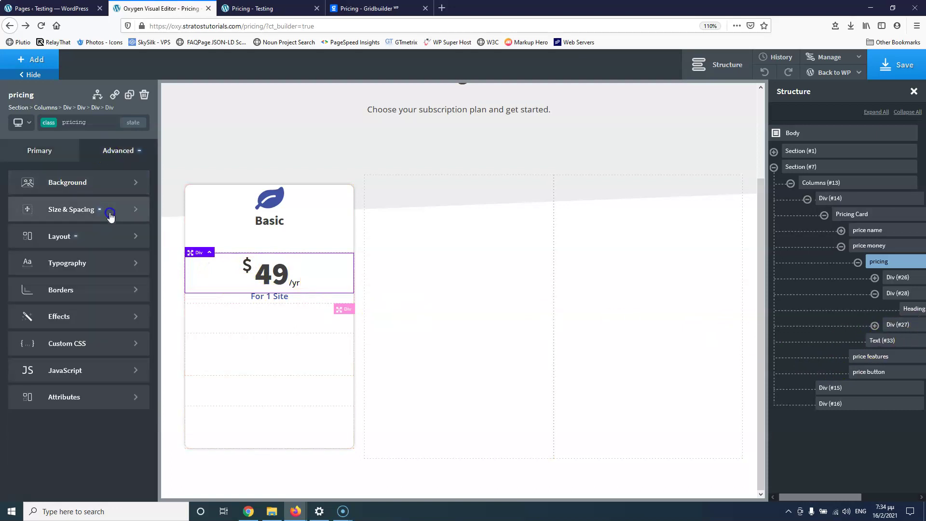
{"action": "left_click", "coordinate": [77, 210]}
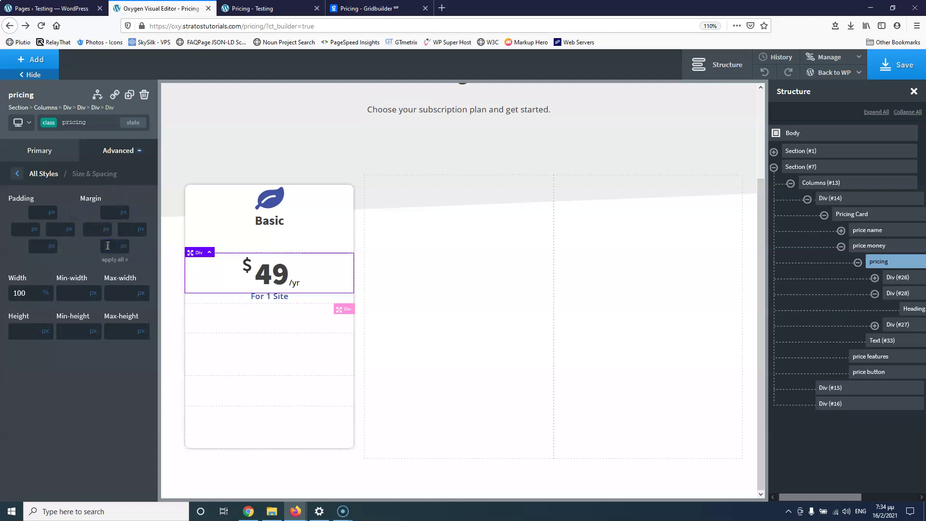
{"action": "left_click", "coordinate": [107, 246]}
{"action": "type", "text": "10"}
{"action": "left_click", "coordinate": [889, 62]}
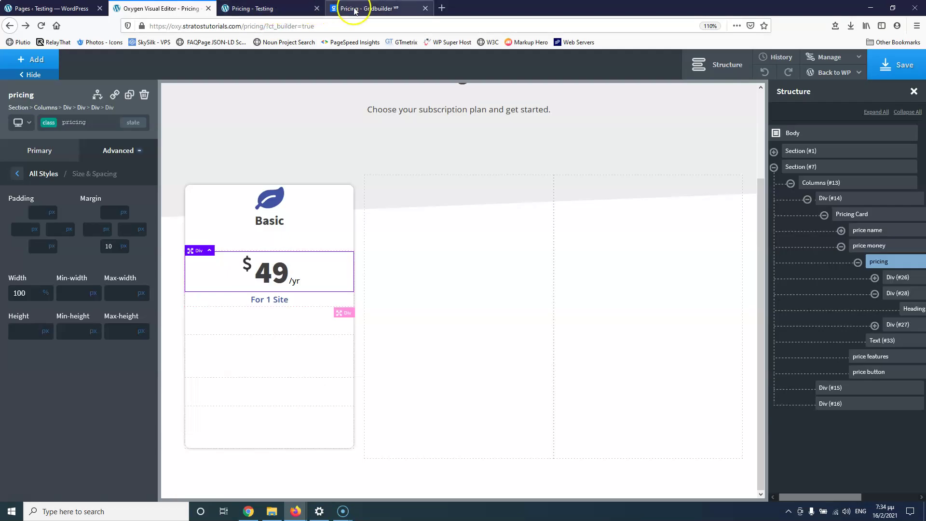
Review the Basic card's feature list on the reference Gridbuilder page against the front end, and return to the builder
{"action": "left_click", "coordinate": [343, 8]}
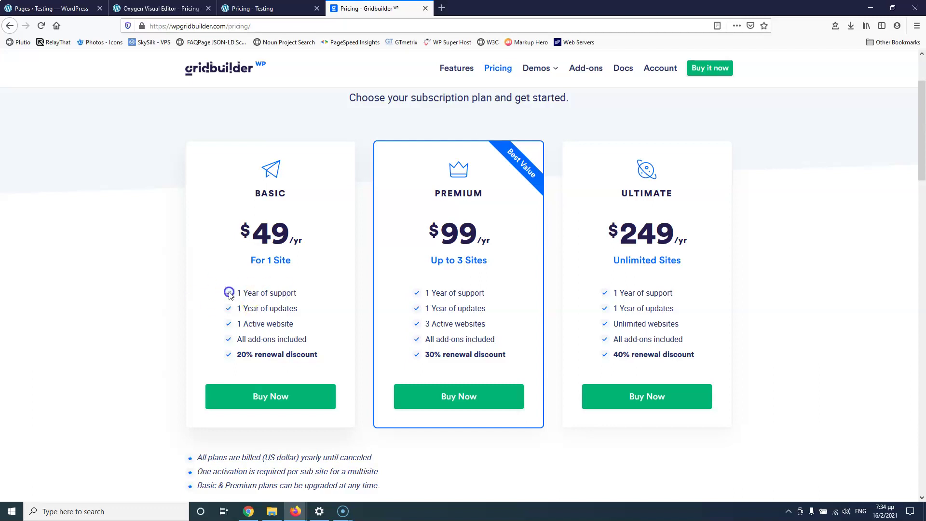
{"action": "key", "text": "ctrl+shift+Tab"}
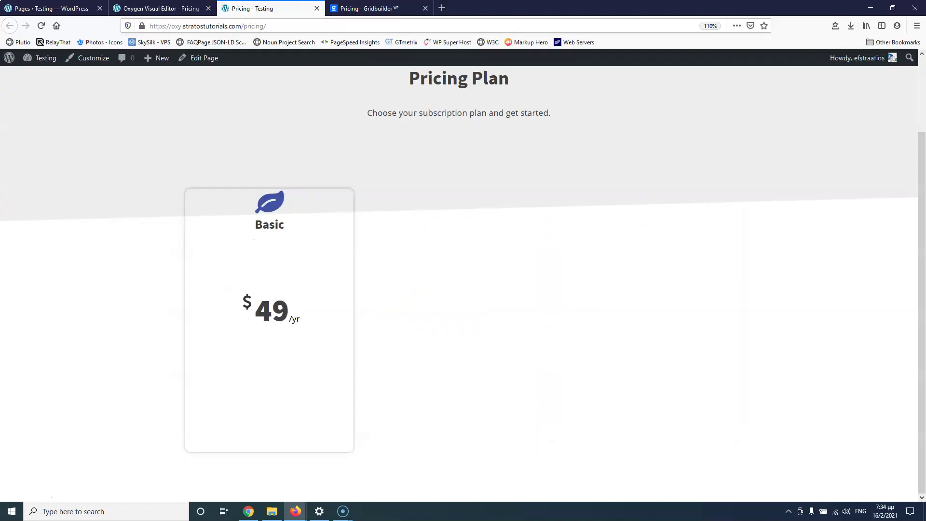
{"action": "left_click", "coordinate": [398, 8]}
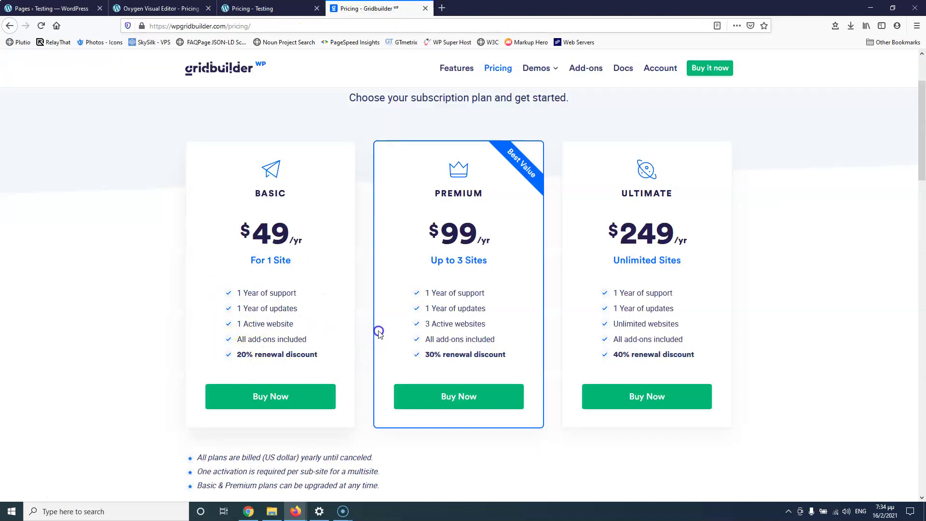
{"action": "key", "text": "ctrl+shift+Tab"}
{"action": "key", "text": "ctrl+shift+Tab"}
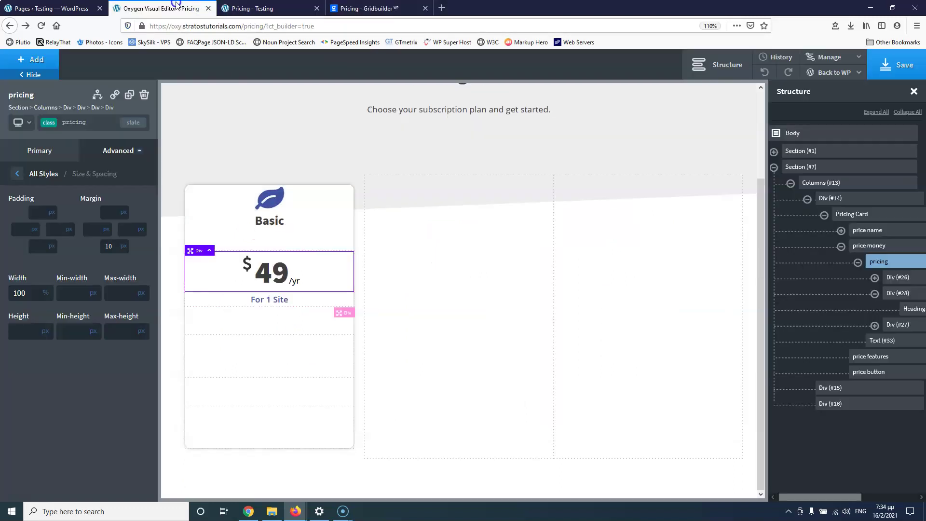
Add a Div inside the price features block of the Basic pricing card
{"action": "left_click", "coordinate": [267, 345]}
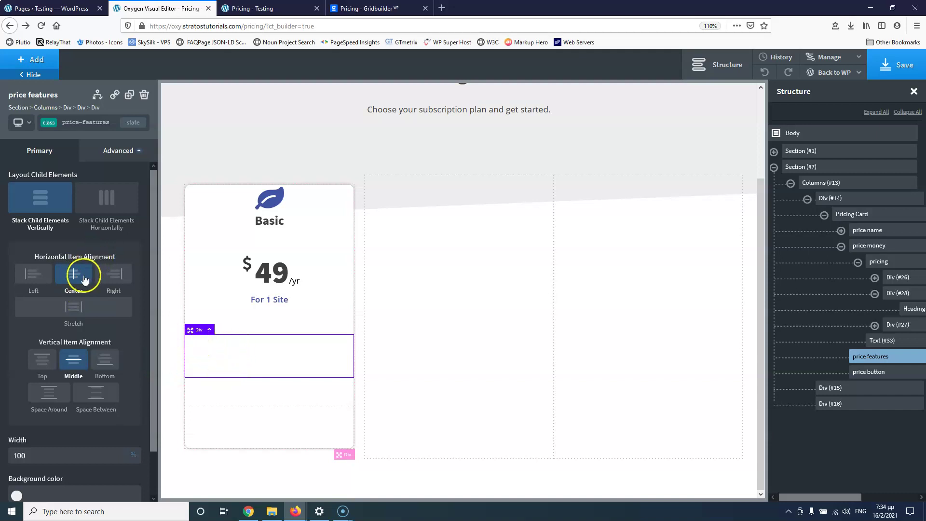
{"action": "left_click", "coordinate": [29, 61]}
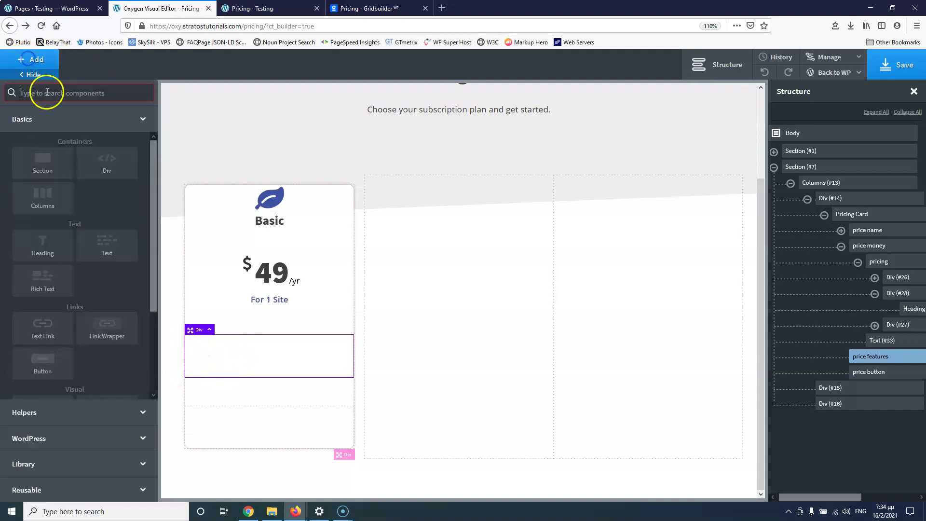
{"action": "left_click", "coordinate": [105, 158]}
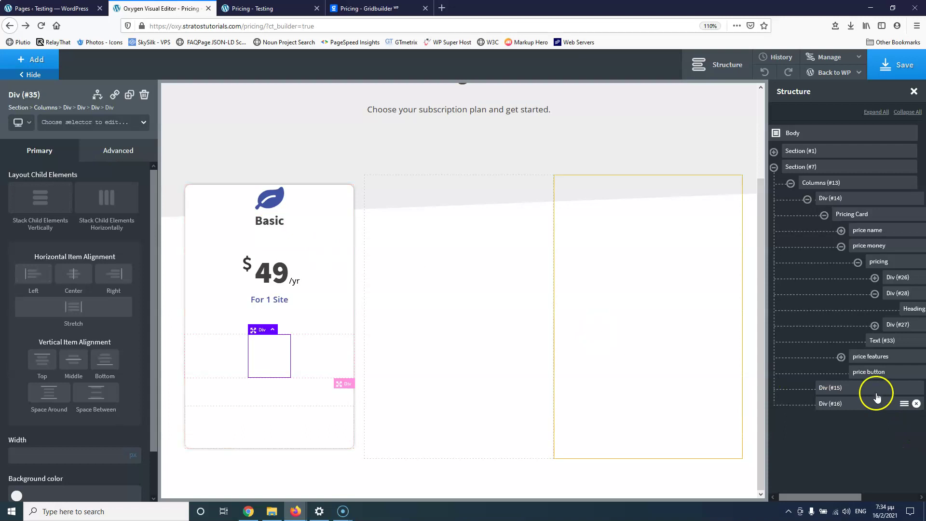
{"action": "left_click", "coordinate": [841, 357]}
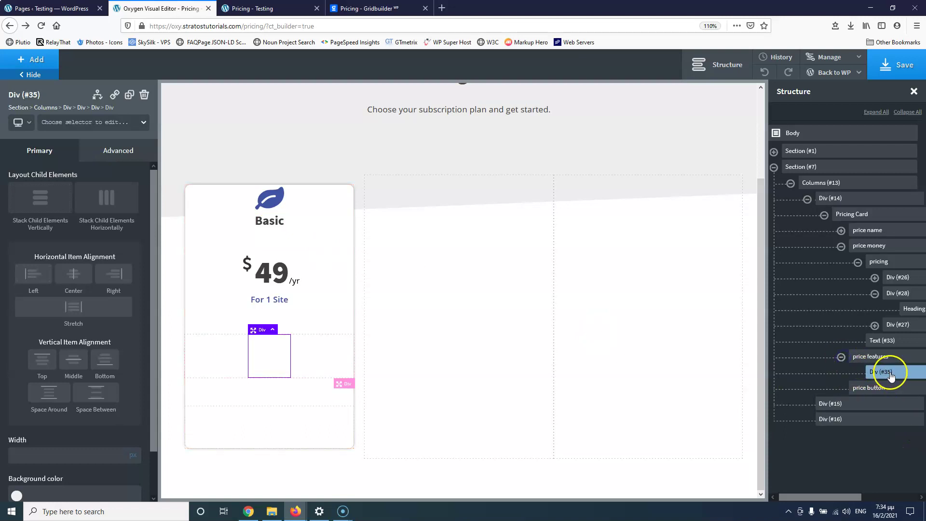
Assign the new class price-feature-div to the Div inside price features
{"action": "left_click", "coordinate": [87, 123]}
{"action": "type", "text": "pr"}
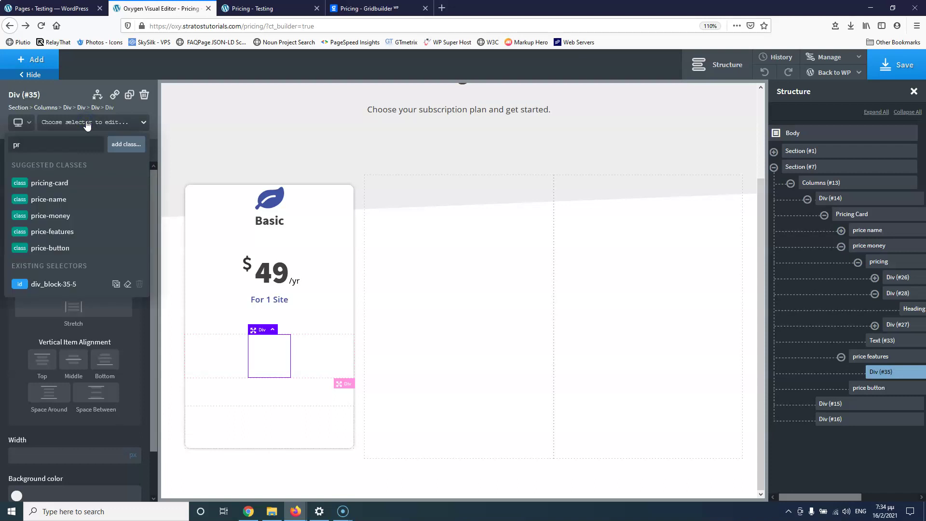
{"action": "type", "text": "ice-featu"}
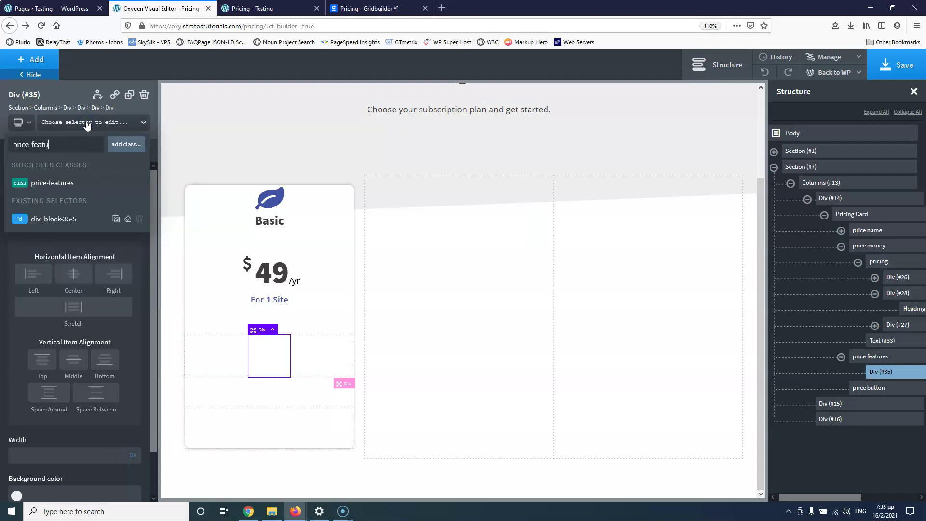
{"action": "type", "text": "re-div"}
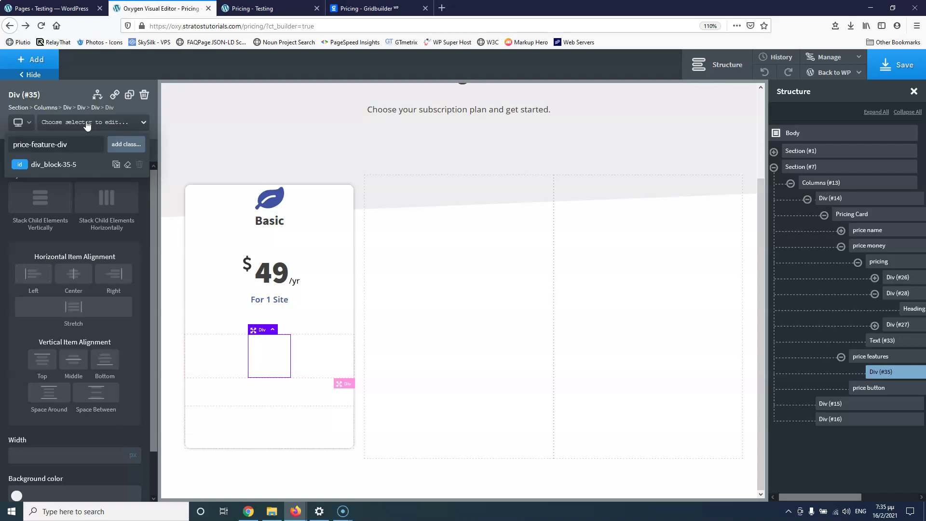
{"action": "key", "text": "Return"}
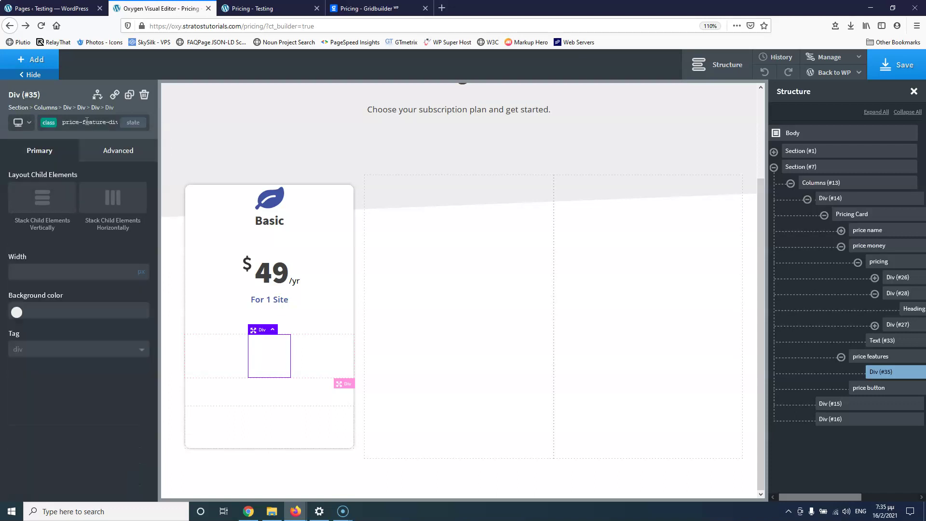
Add an Icon inside the price-feature-div and give it the new class price-feature-icon
{"action": "left_click", "coordinate": [41, 60]}
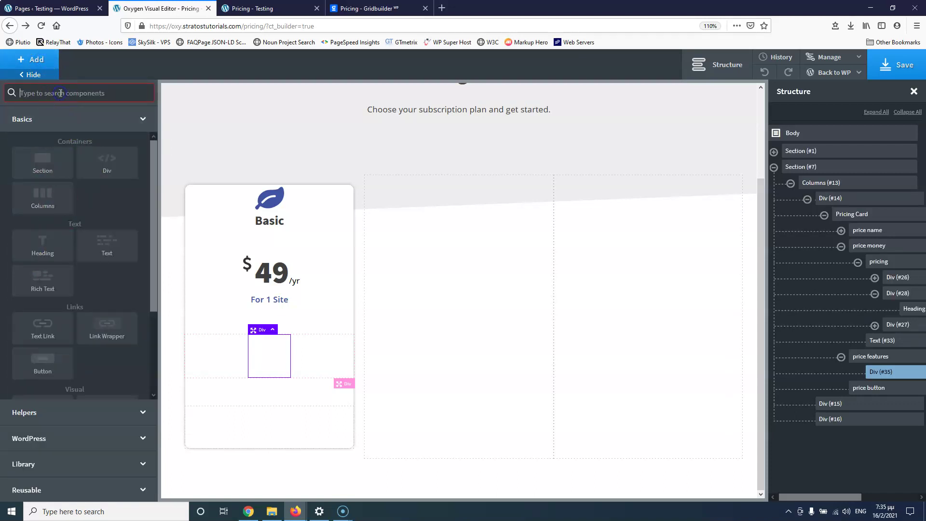
{"action": "type", "text": "ico"}
{"action": "left_click", "coordinate": [51, 127]}
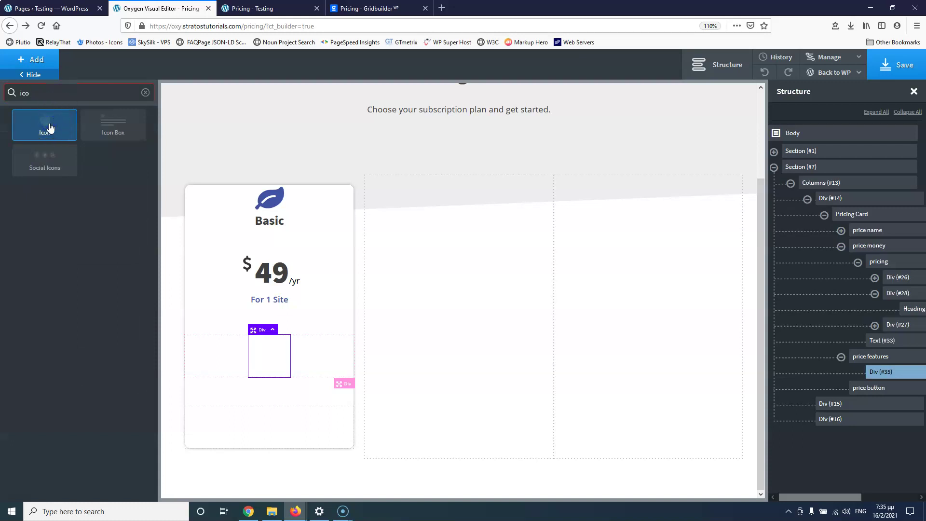
{"action": "left_click", "coordinate": [88, 124]}
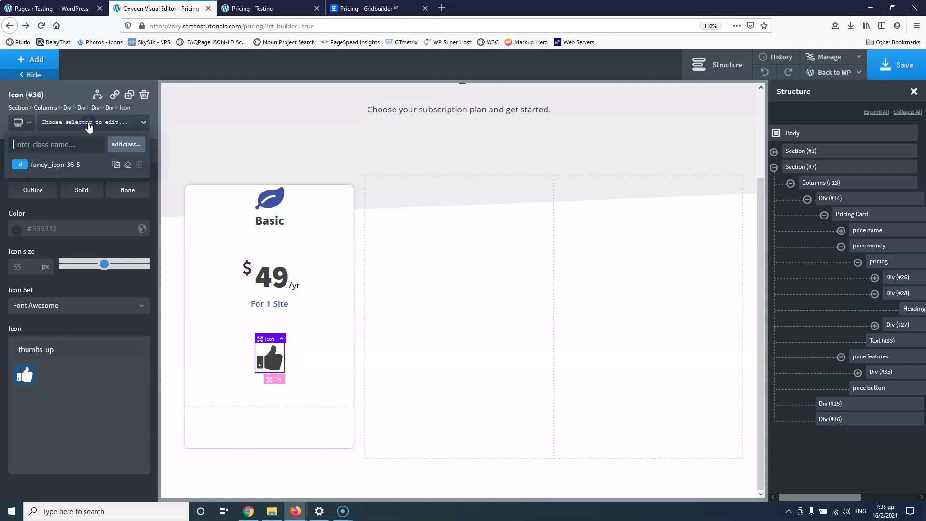
{"action": "type", "text": "pr"}
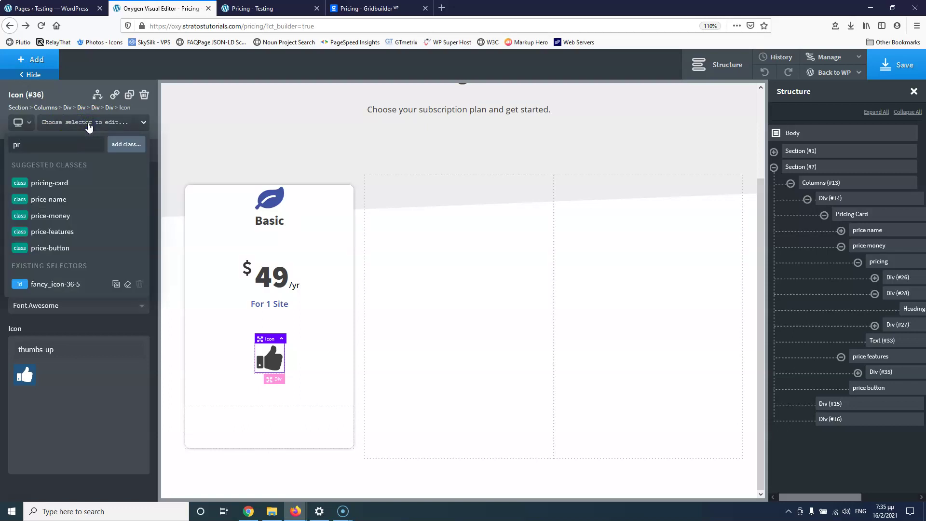
{"action": "type", "text": "ice-"}
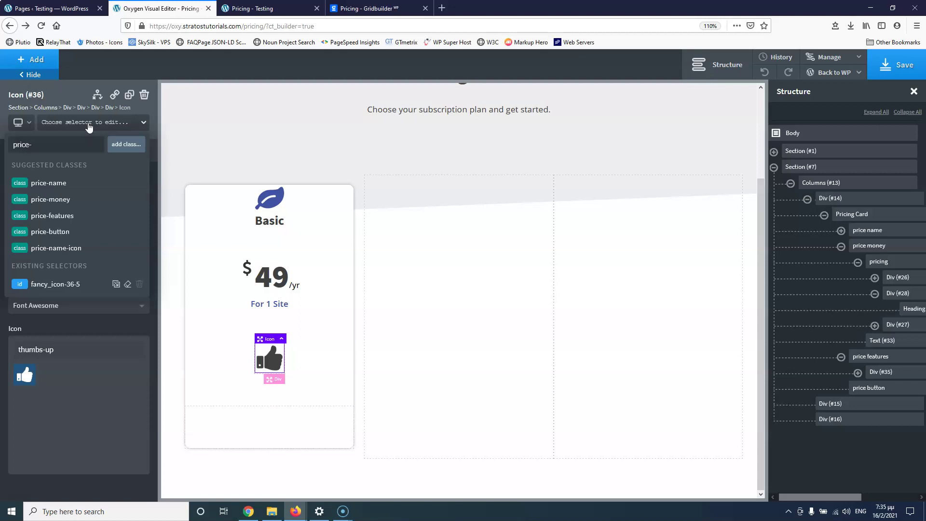
{"action": "type", "text": "feature"}
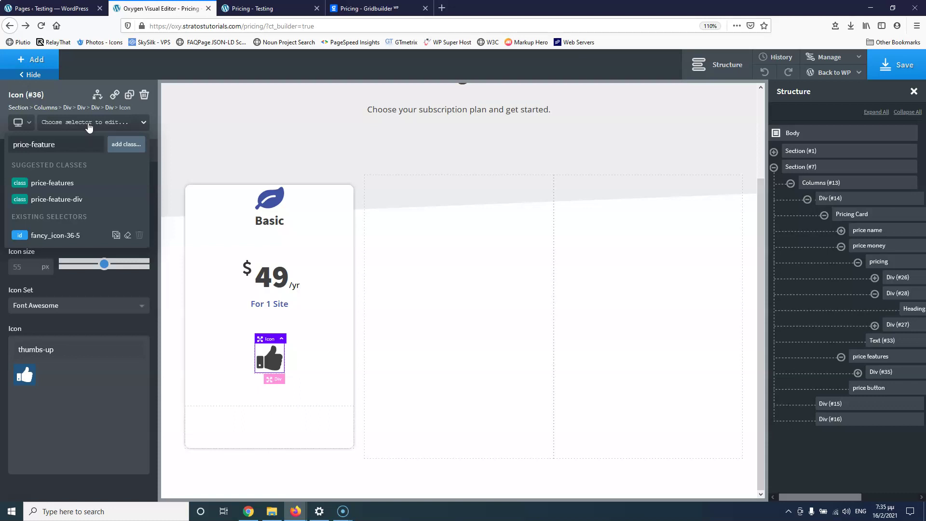
{"action": "type", "text": "-icon"}
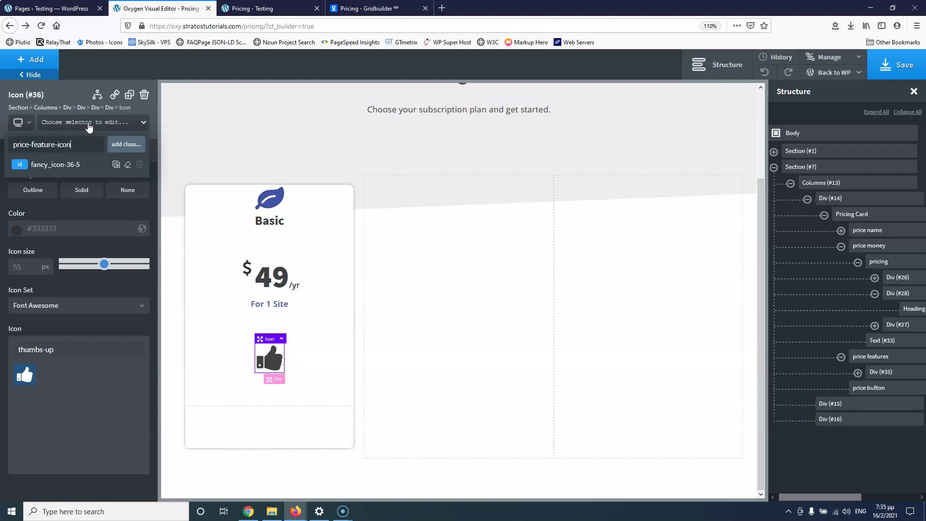
Add a Text element beneath the icon in the same Div and give it the new class price-feature-text
{"action": "left_click", "coordinate": [44, 59]}
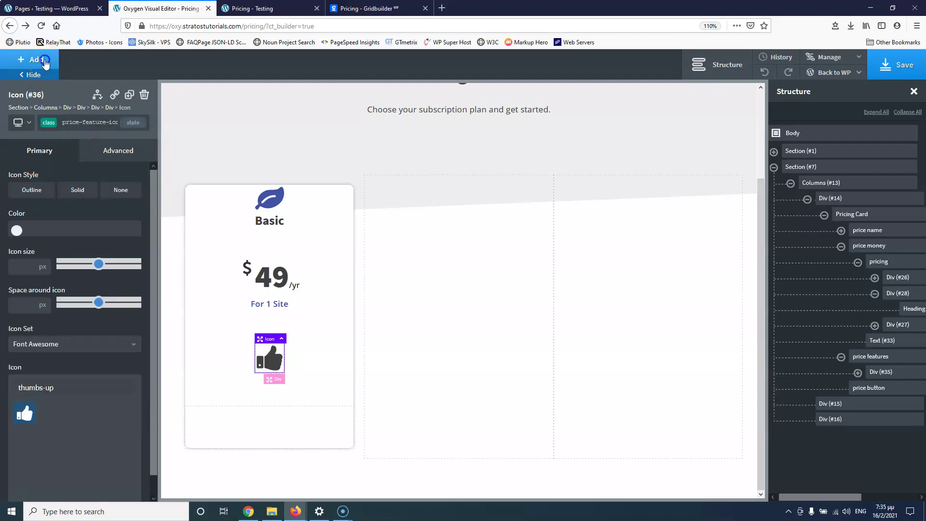
{"action": "left_click", "coordinate": [105, 245]}
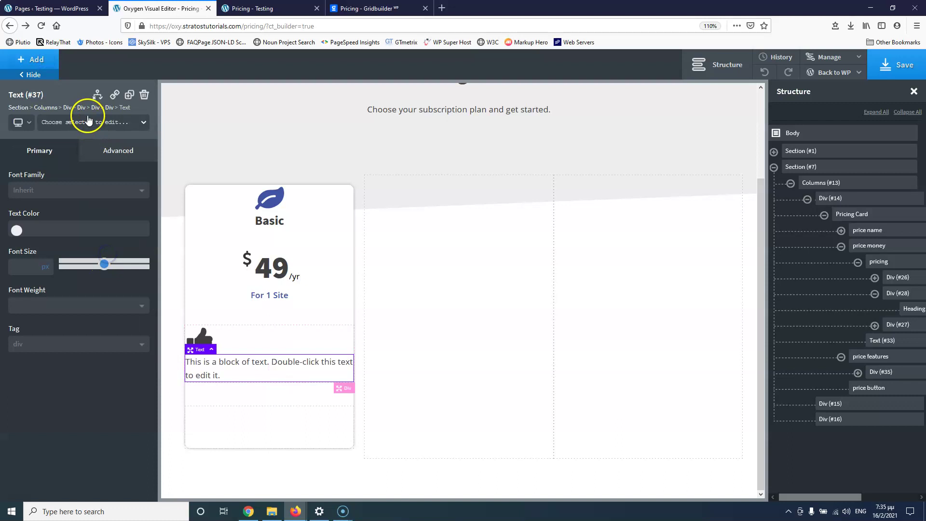
{"action": "left_click", "coordinate": [88, 125]}
{"action": "type", "text": "-"}
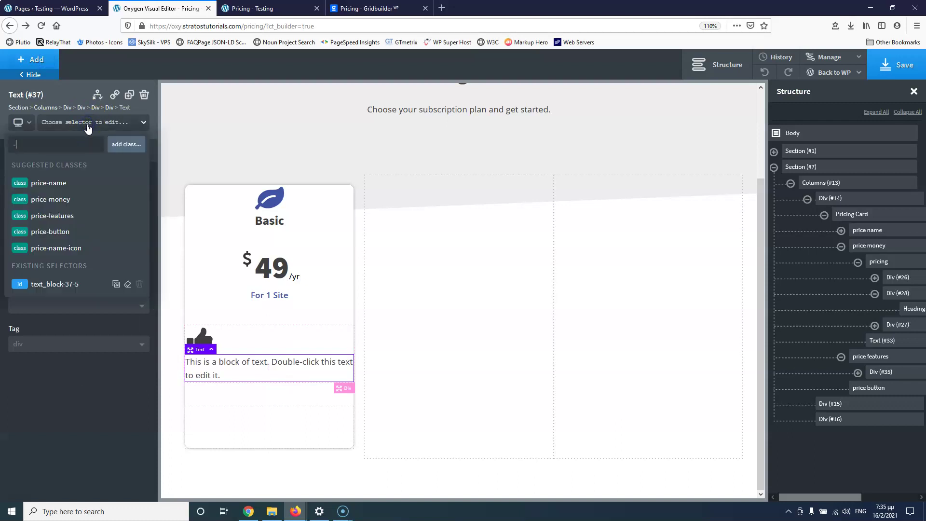
{"action": "key", "text": "BackSpace"}
{"action": "type", "text": "p"}
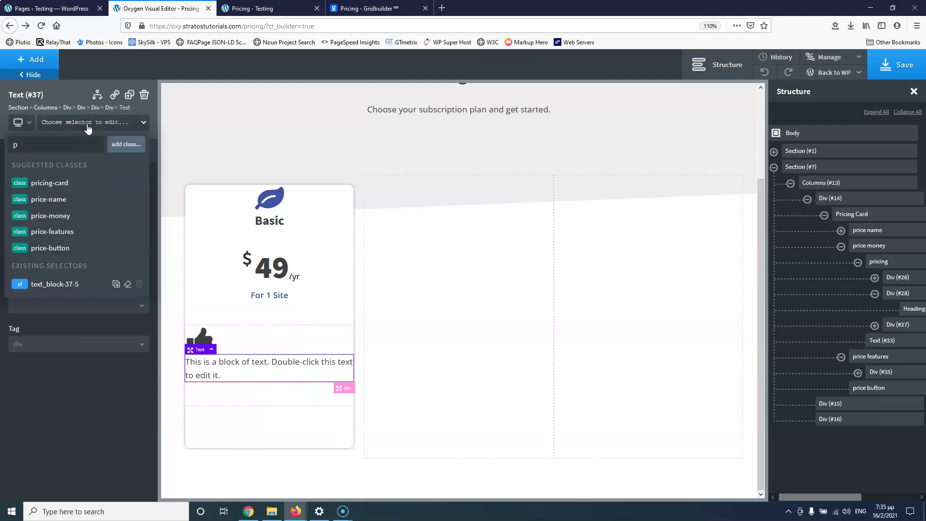
{"action": "type", "text": "rice-featu"}
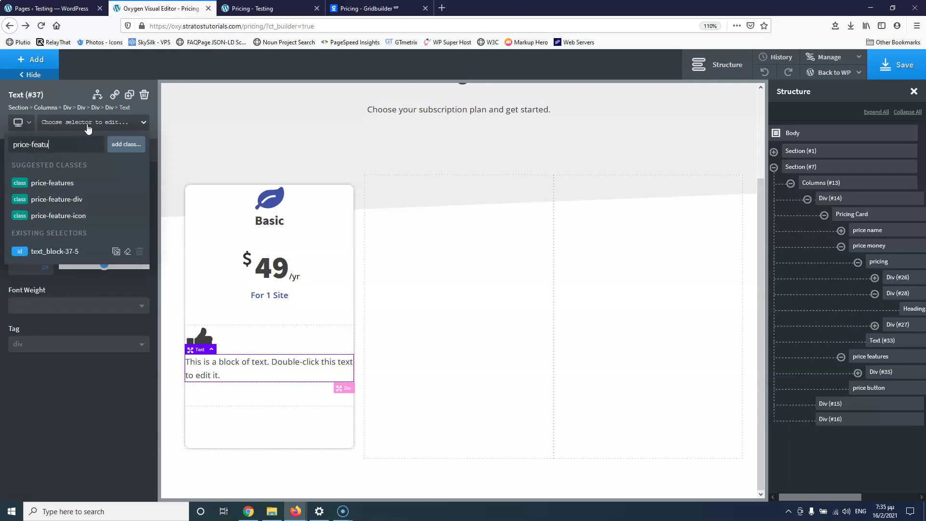
{"action": "type", "text": "re-"}
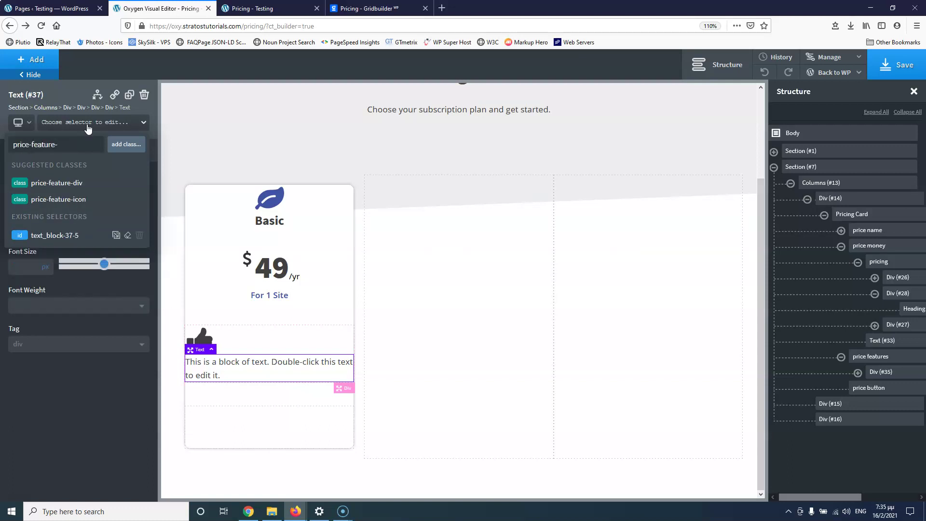
{"action": "type", "text": "text"}
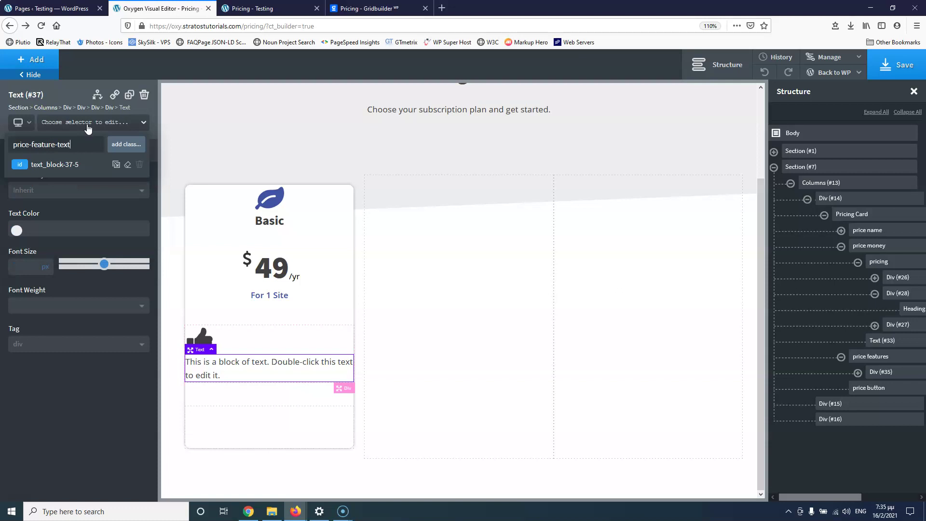
{"action": "key", "text": "Return"}
Set the price-feature-div to stack its child elements horizontally
{"action": "left_click", "coordinate": [261, 336]}
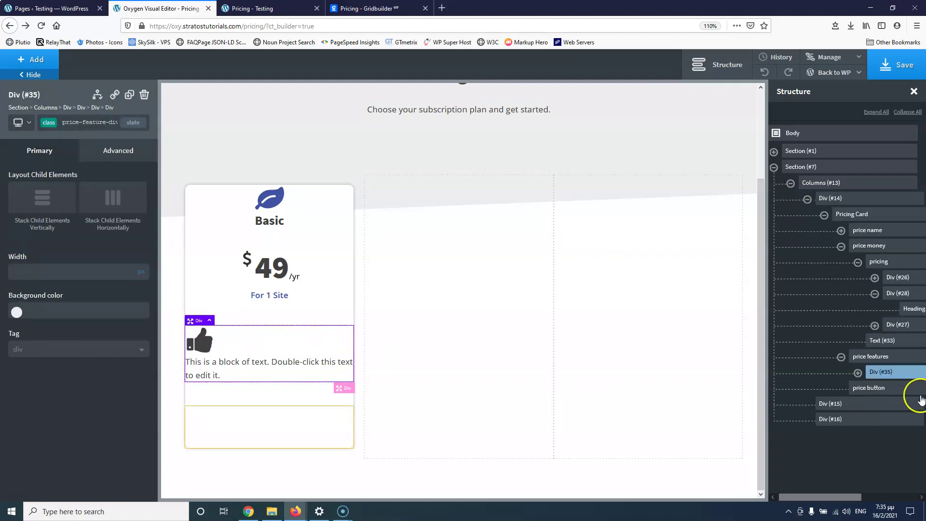
{"action": "left_click", "coordinate": [857, 373]}
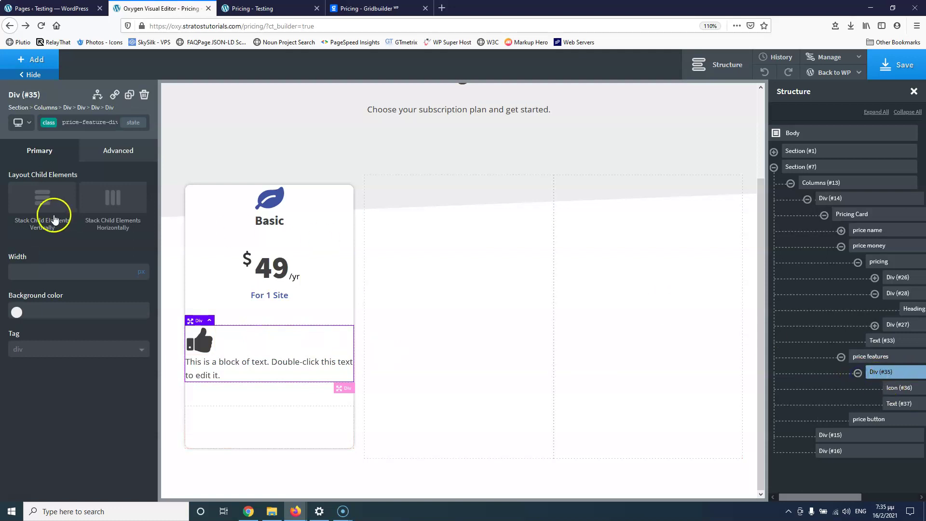
{"action": "left_click", "coordinate": [106, 202]}
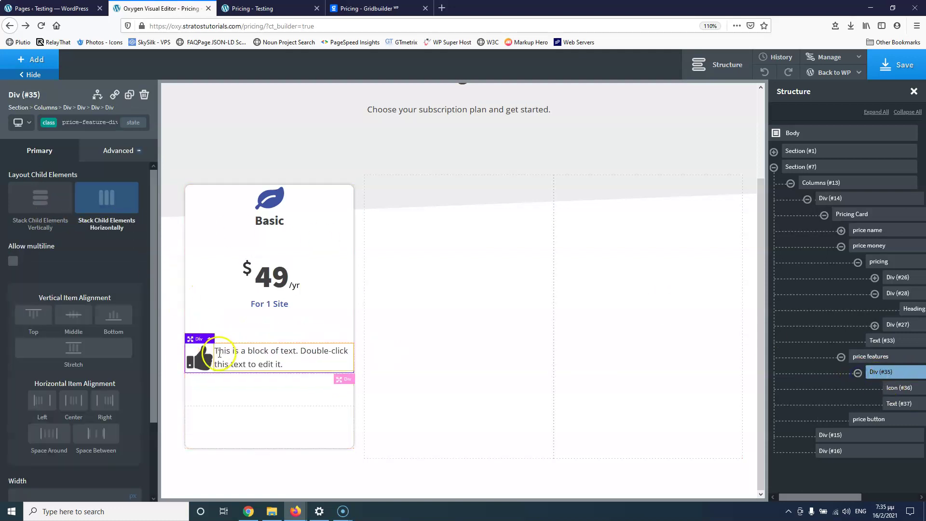
Copy "1 Year of support" from the Basic plan on the Gridbuilder pricing page and replace the feature's placeholder text with it
{"action": "left_click", "coordinate": [270, 8]}
{"action": "left_click", "coordinate": [374, 9]}
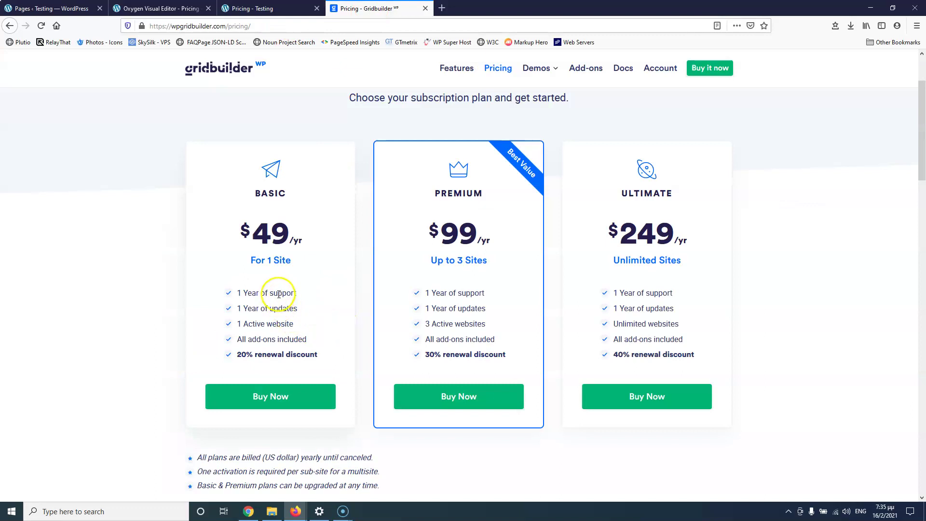
{"action": "left_click_drag", "start_coordinate": [296, 293], "coordinate": [244, 293]}
{"action": "key", "text": "ctrl+c"}
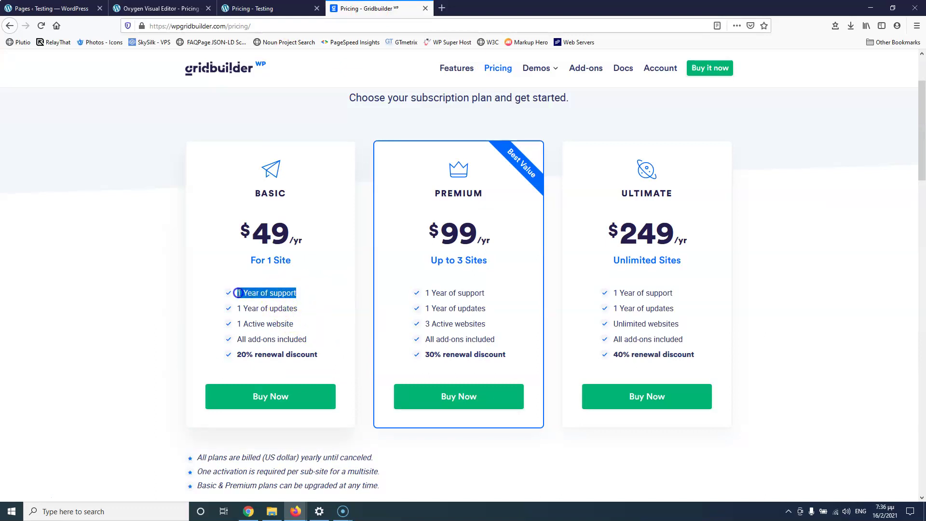
{"action": "left_click", "coordinate": [176, 9]}
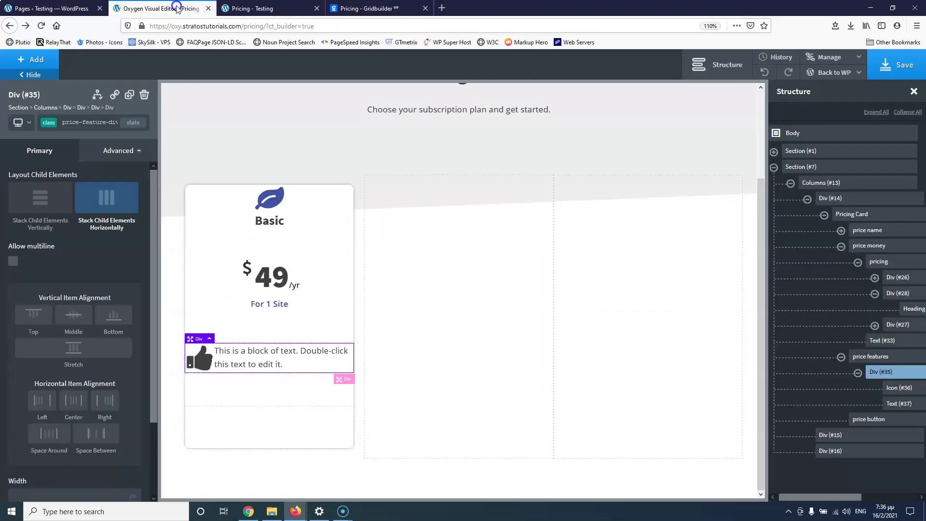
{"action": "double_click", "coordinate": [256, 353]}
{"action": "key", "text": "ctrl+v"}
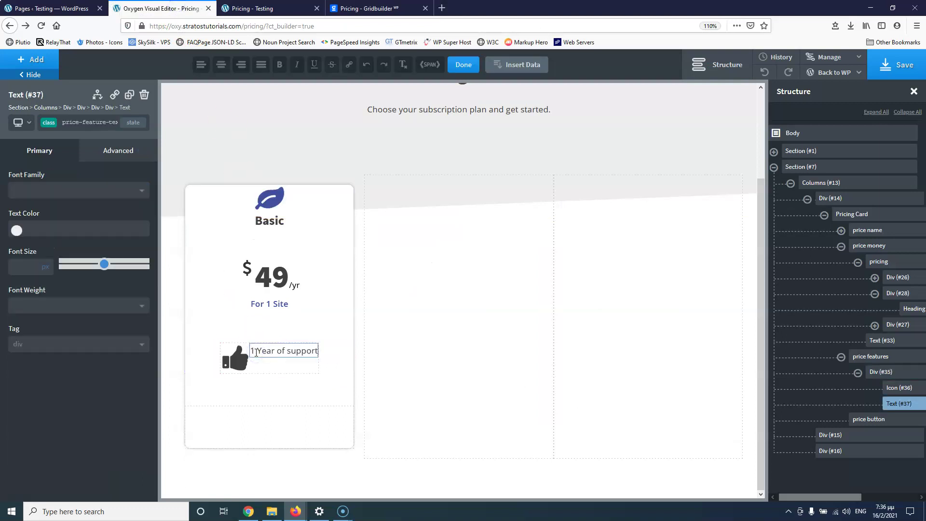
{"action": "left_click", "coordinate": [263, 8]}
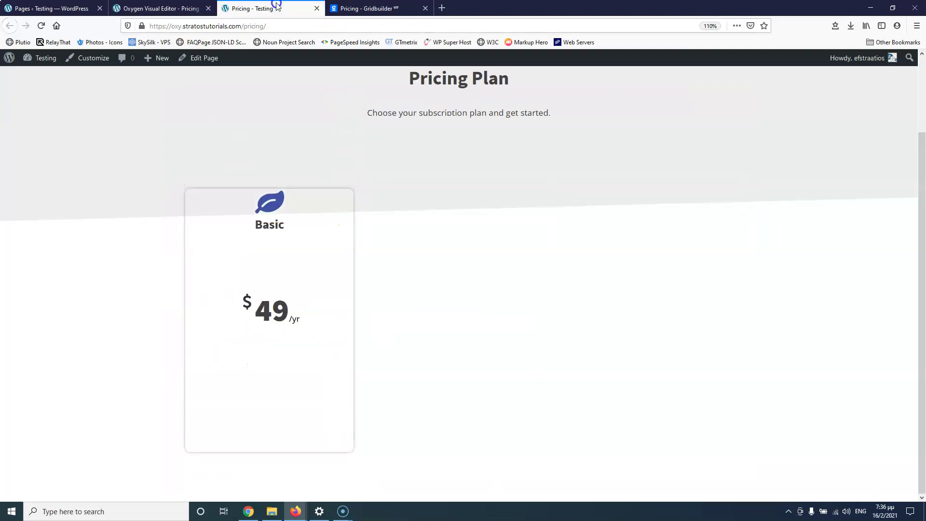
{"action": "left_click", "coordinate": [179, 9]}
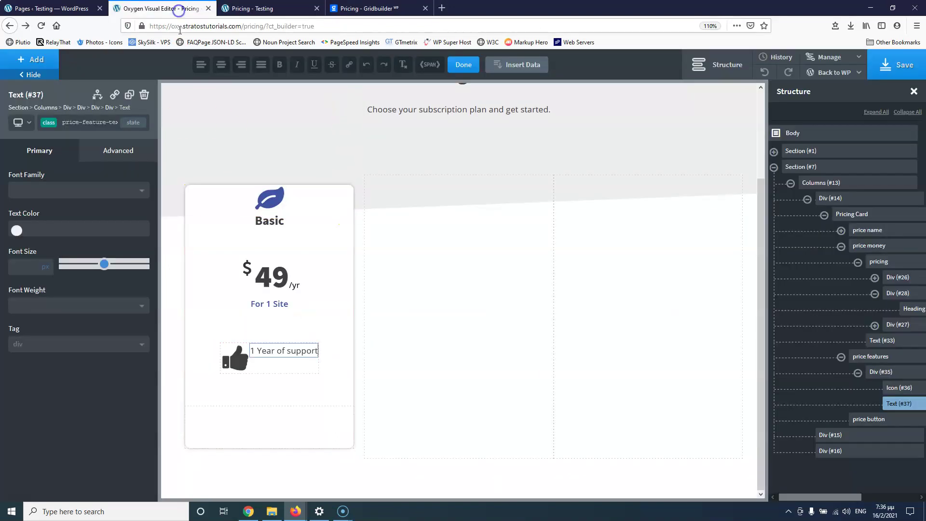
Set the price-feature-div's vertical item alignment to Middle
{"action": "left_click", "coordinate": [272, 366]}
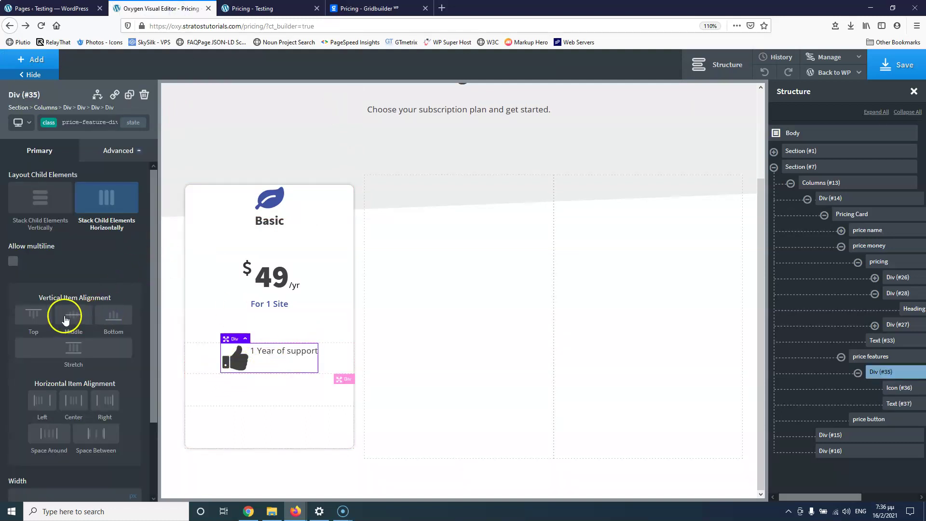
{"action": "left_click", "coordinate": [72, 316]}
Change the icon beside "1 Year of support" to the Font Awesome check-circle
{"action": "left_click", "coordinate": [234, 360]}
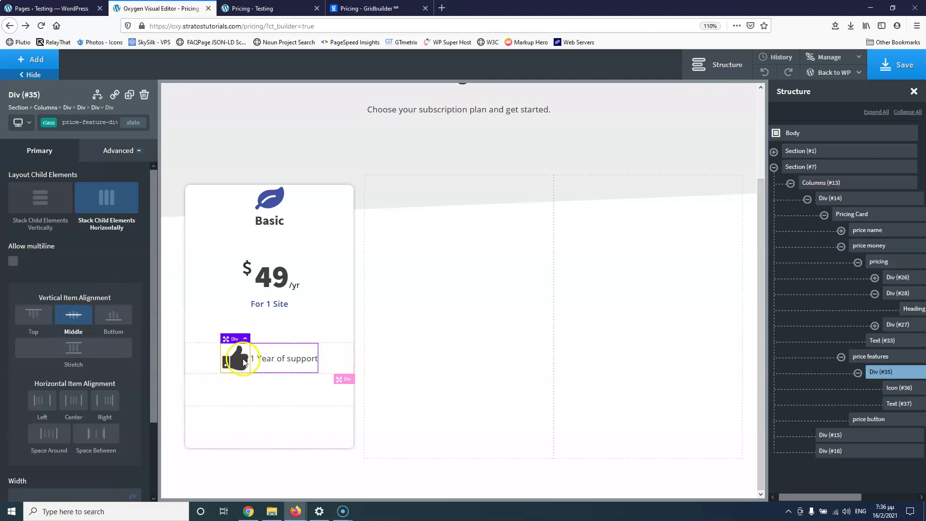
{"action": "left_click", "coordinate": [58, 390]}
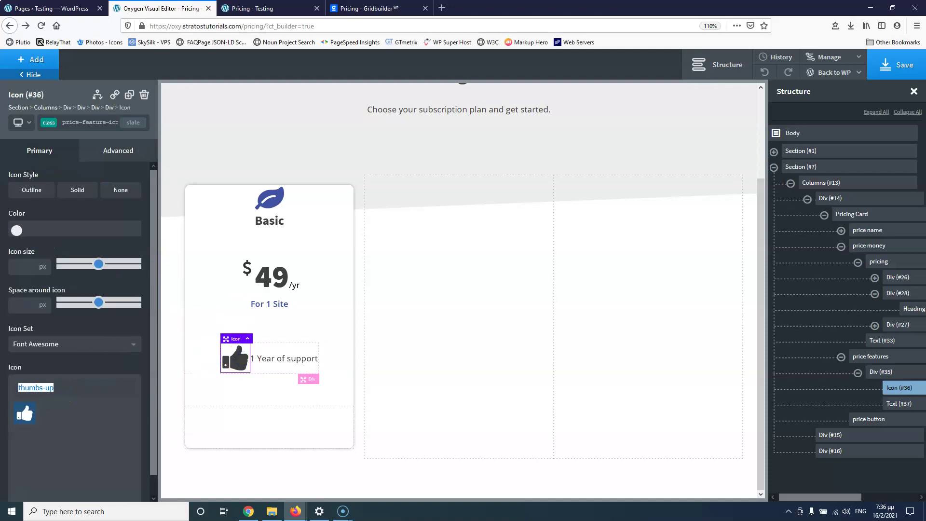
{"action": "key", "text": "BackSpace"}
{"action": "type", "text": "ch"}
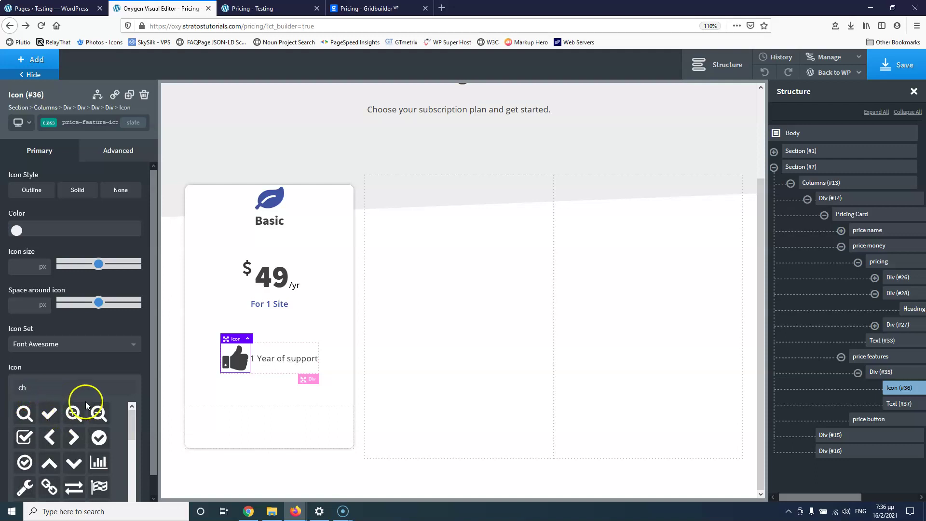
{"action": "left_click", "coordinate": [98, 438]}
Compare the icon with the checkmarks on the Gridbuilder pricing page and set its icon style to Solid
{"action": "left_click", "coordinate": [263, 8]}
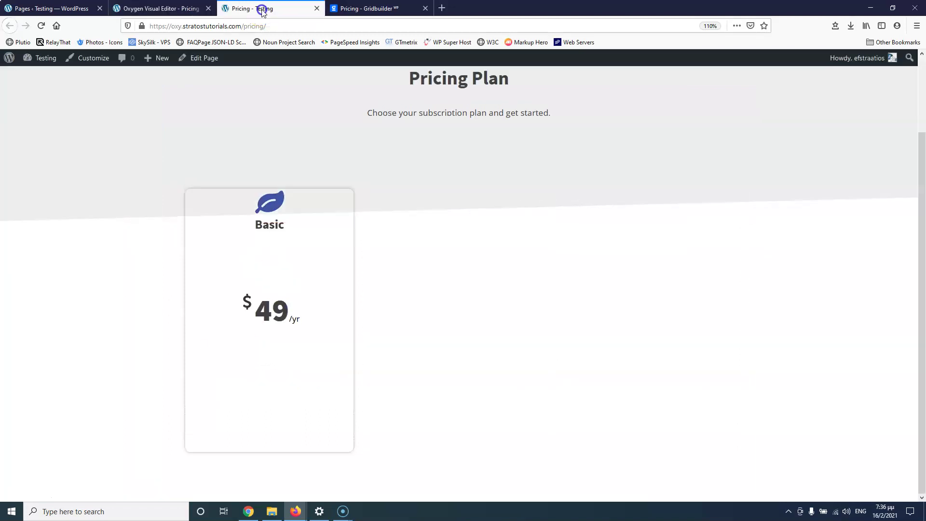
{"action": "left_click", "coordinate": [367, 8]}
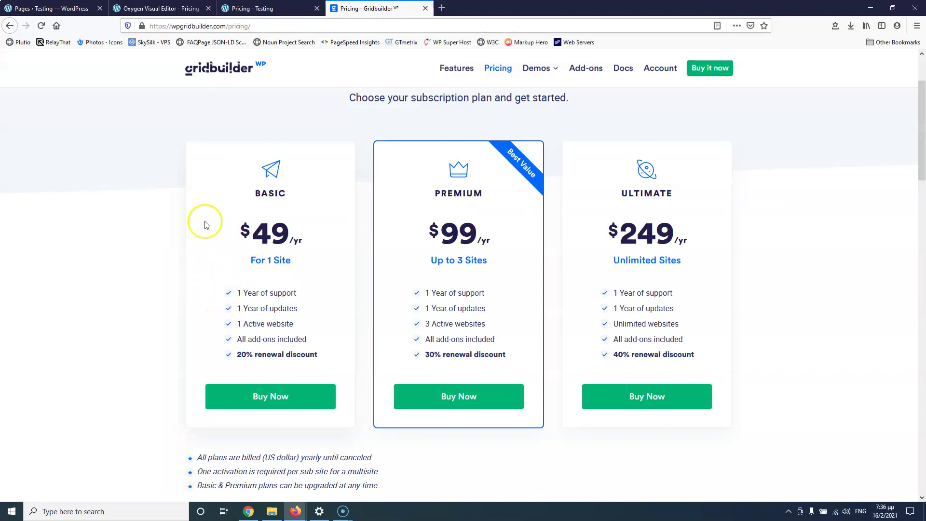
{"action": "left_click", "coordinate": [159, 8]}
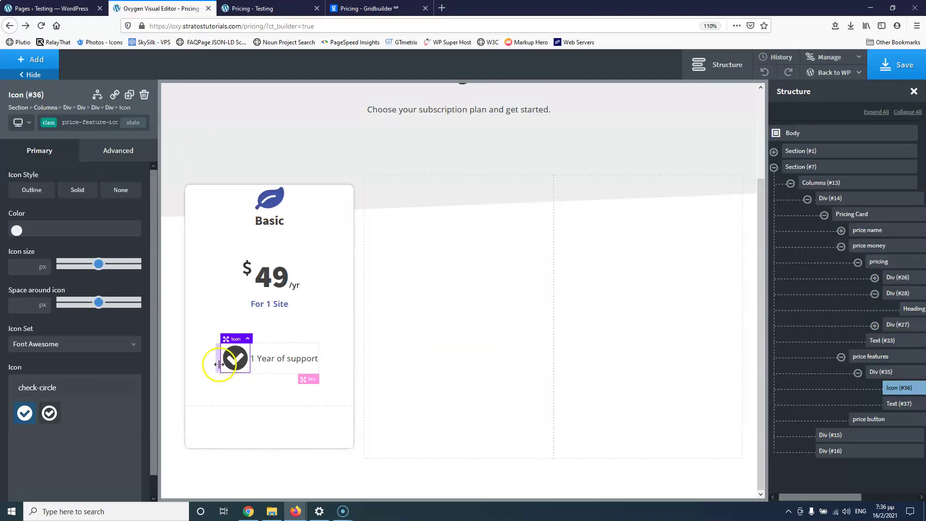
{"action": "left_click", "coordinate": [72, 191]}
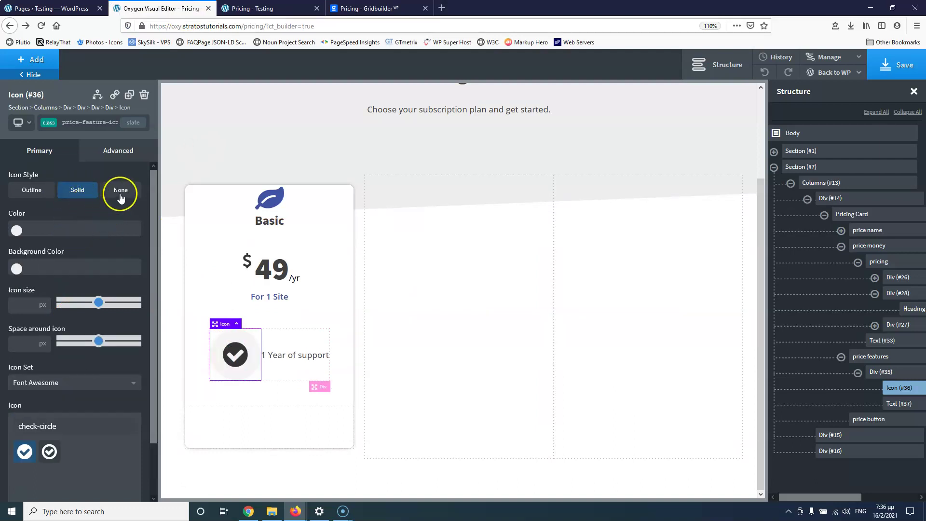
{"action": "left_click", "coordinate": [121, 193]}
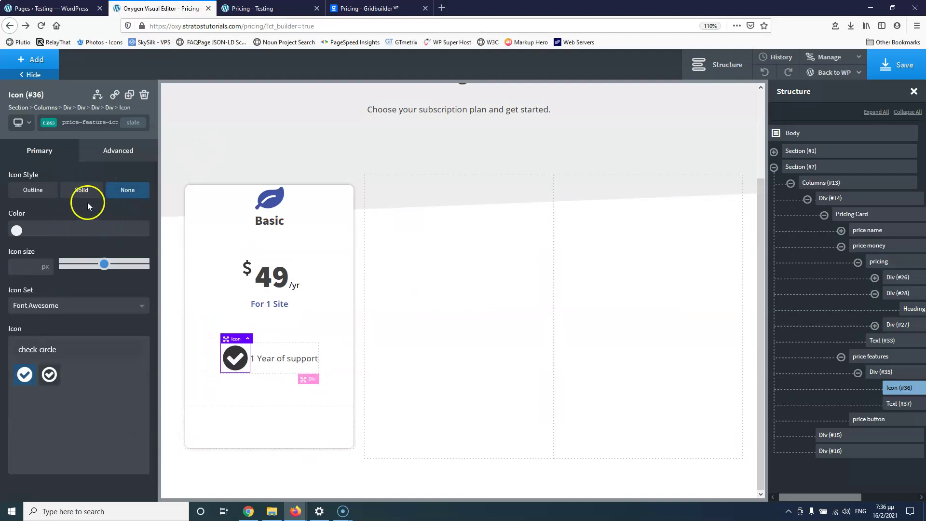
{"action": "left_click", "coordinate": [41, 193]}
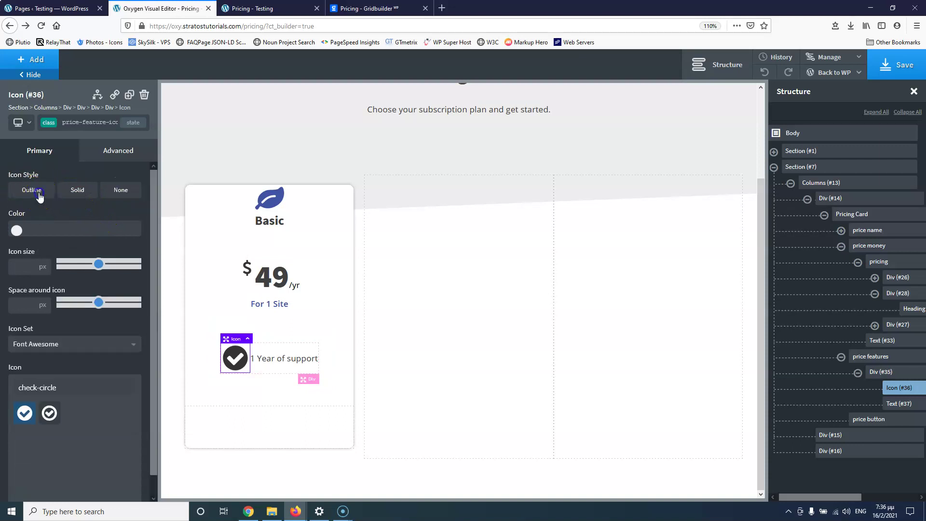
{"action": "left_click", "coordinate": [40, 195]}
{"action": "left_click", "coordinate": [73, 193]}
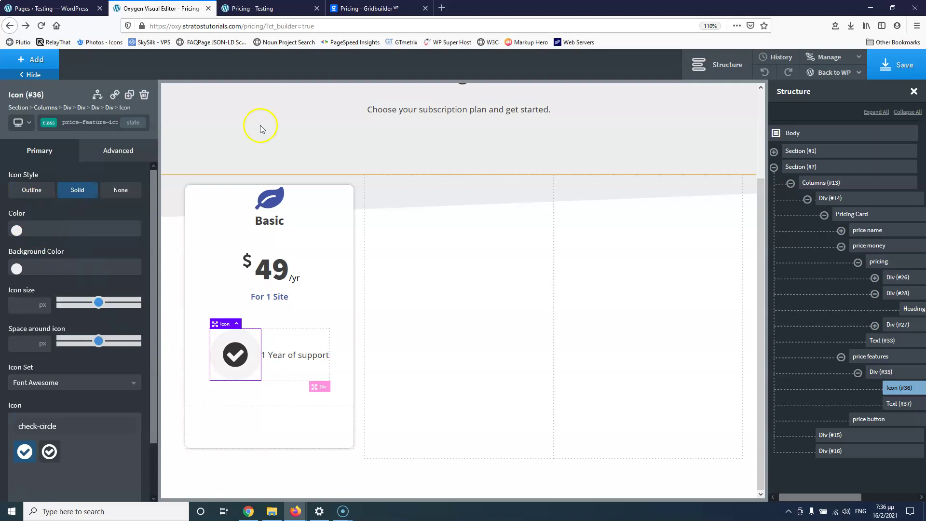
Check the Gridbuilder feature list again and switch the feature icon to the plain check
{"action": "left_click", "coordinate": [306, 6]}
{"action": "left_click", "coordinate": [351, 7]}
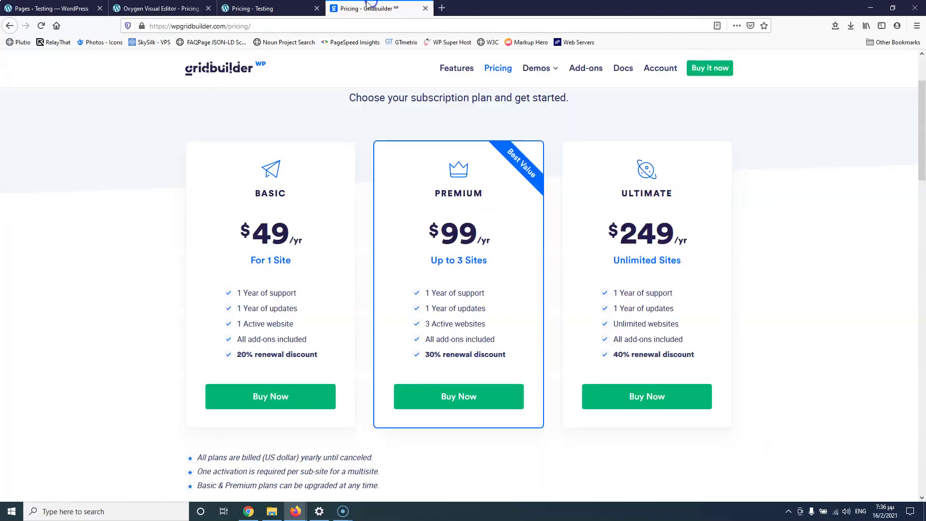
{"action": "left_click", "coordinate": [161, 8]}
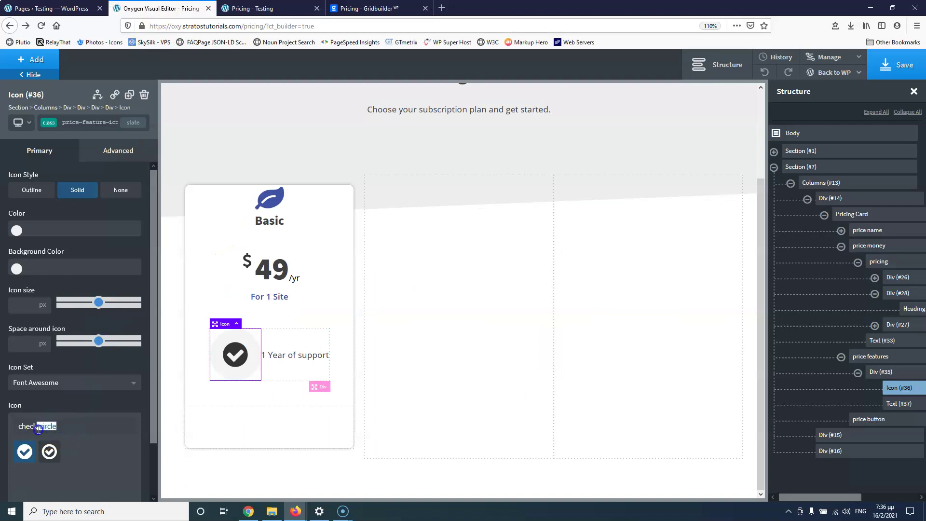
{"action": "key", "text": "BackSpace"}
{"action": "left_click", "coordinate": [23, 451]}
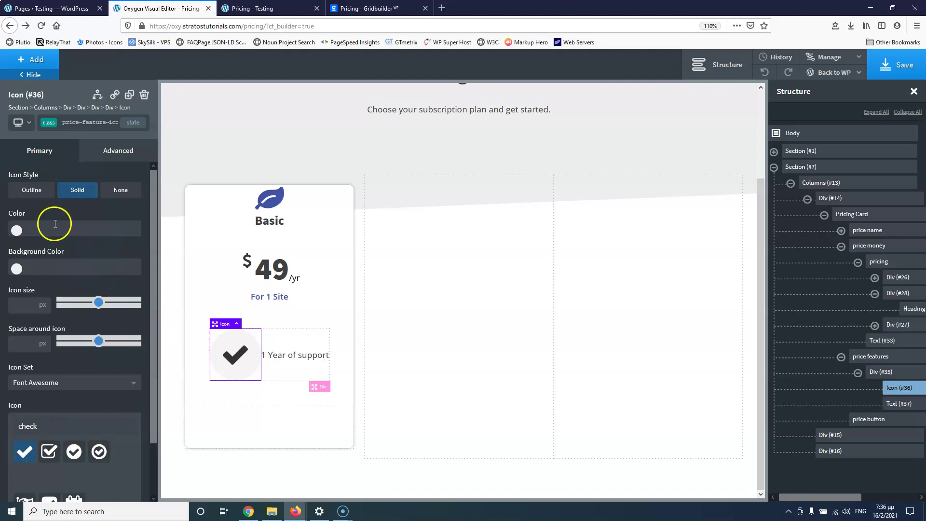
Set the check icon's color to the global Blue and its background color to a pale tint of that blue, #cbd3ef
{"action": "left_click", "coordinate": [16, 232]}
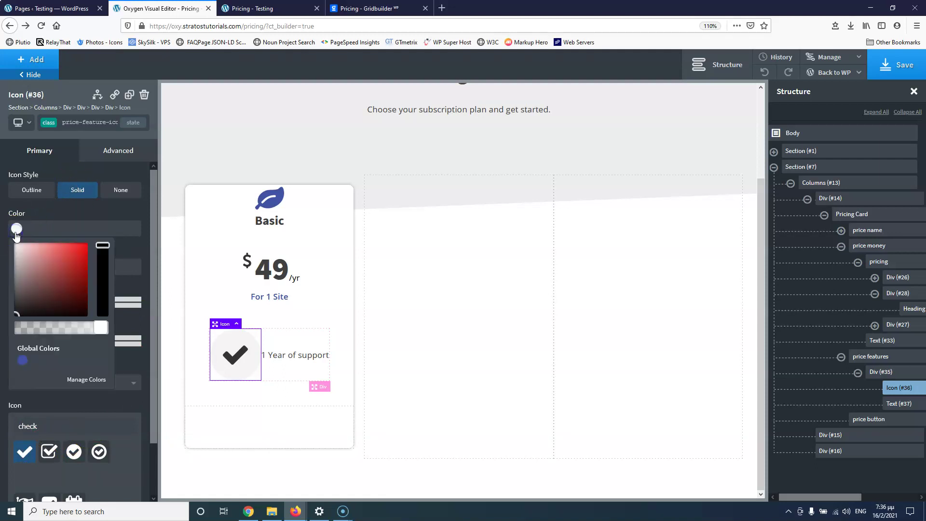
{"action": "left_click", "coordinate": [22, 360]}
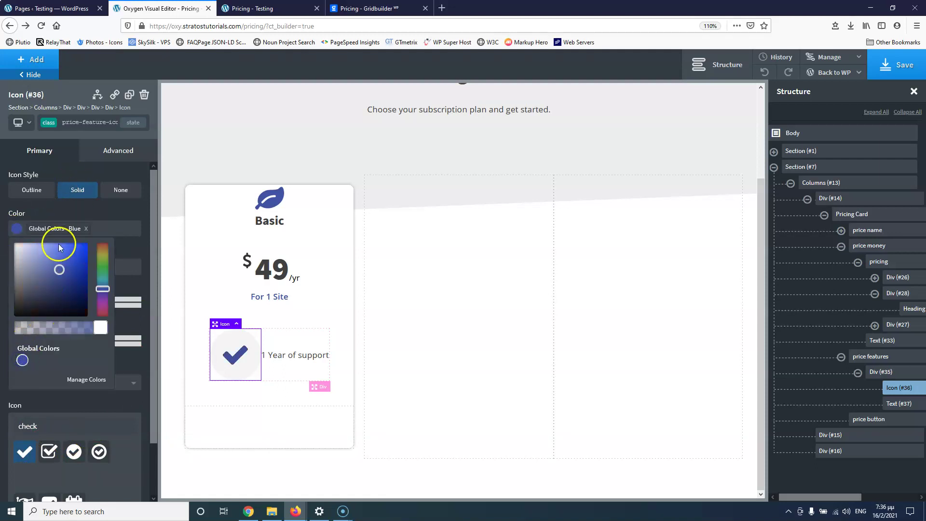
{"action": "left_click", "coordinate": [62, 209]}
{"action": "left_click", "coordinate": [16, 267]}
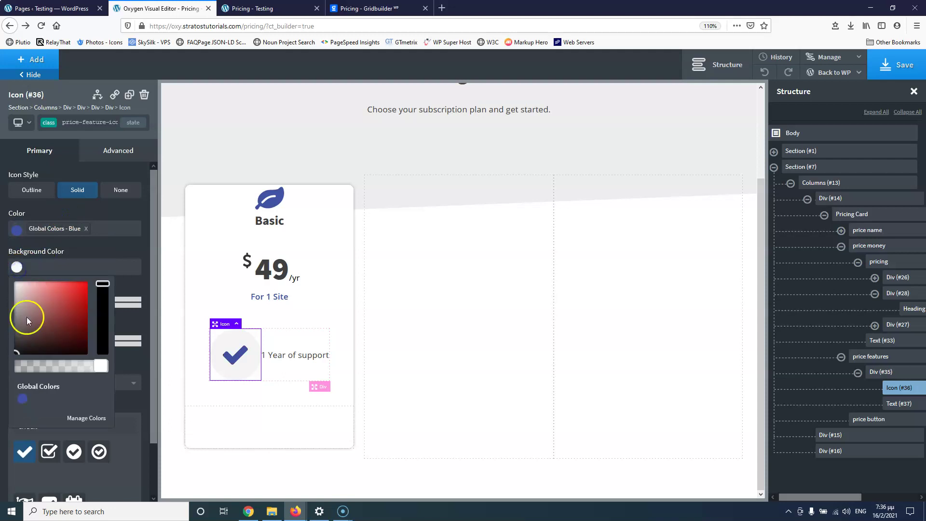
{"action": "left_click", "coordinate": [22, 398]}
{"action": "left_click_drag", "start_coordinate": [58, 311], "coordinate": [24, 287]}
{"action": "left_click", "coordinate": [91, 208]}
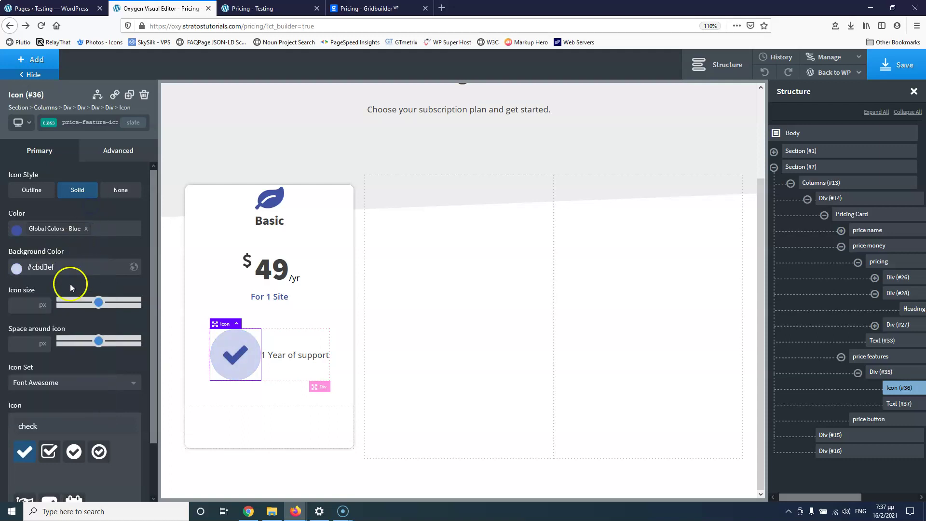
Set the check icon's size to 20 px and the space around it to 2 px
{"action": "left_click", "coordinate": [13, 305]}
{"action": "type", "text": "20"}
{"action": "left_click", "coordinate": [20, 342]}
{"action": "type", "text": "10"}
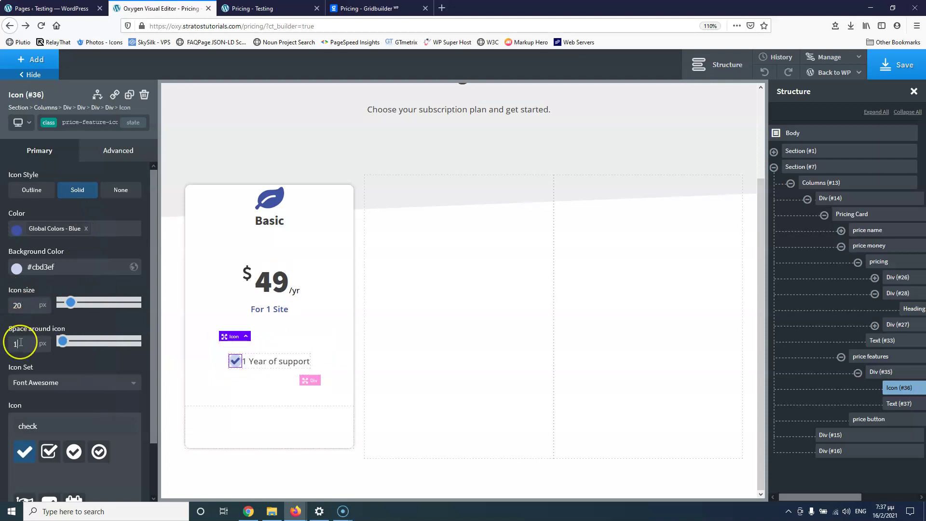
{"action": "key", "text": "BackSpace"}
{"action": "key", "text": "BackSpace"}
{"action": "type", "text": "2"}
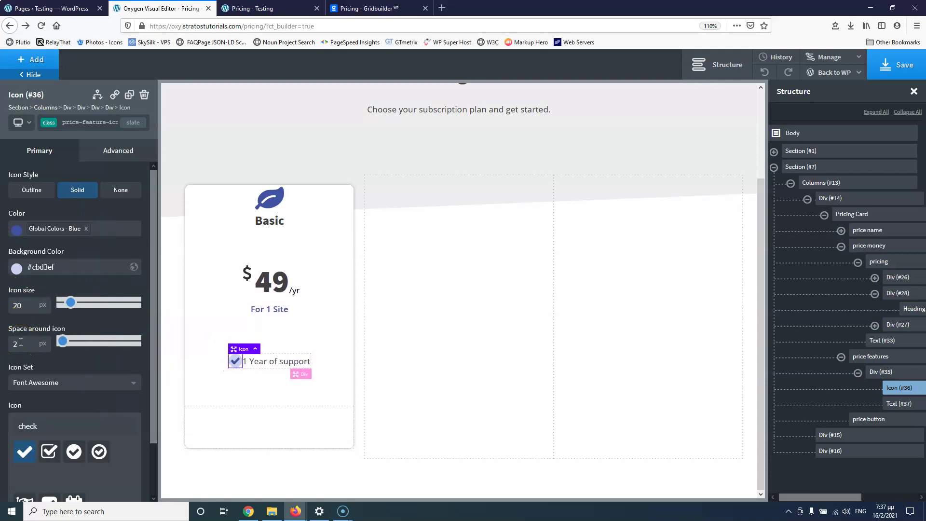
Compare the icon's spacing with the Gridbuilder feature list and give the check icon a 5 px right margin
{"action": "left_click", "coordinate": [261, 8]}
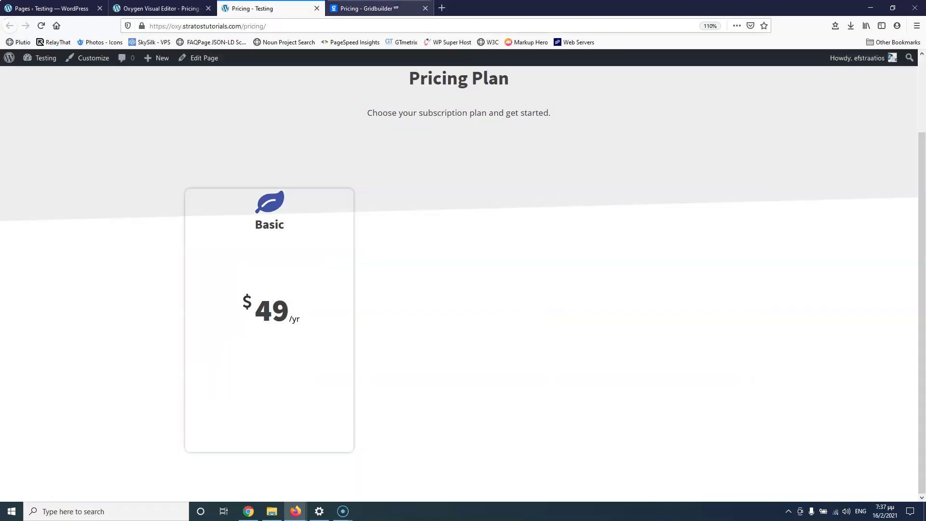
{"action": "left_click", "coordinate": [367, 8]}
{"action": "left_click", "coordinate": [154, 8]}
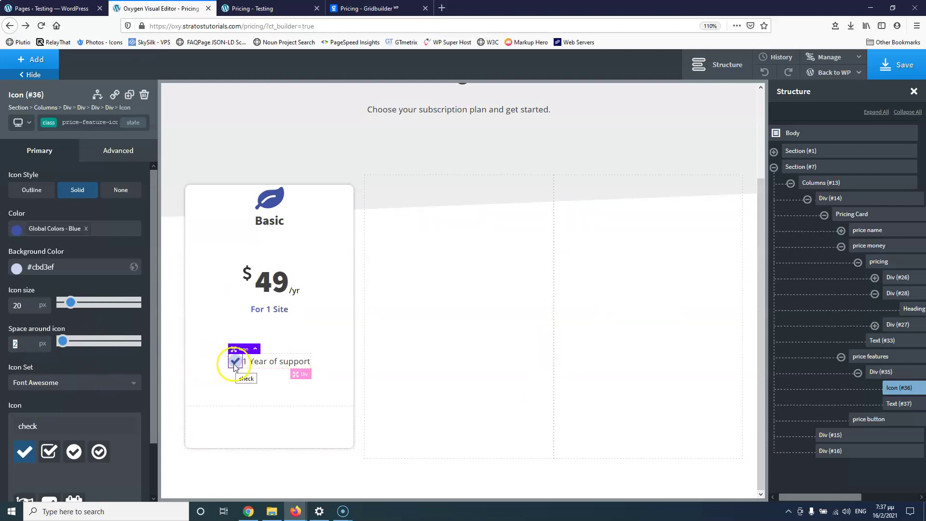
{"action": "scroll", "coordinate": [63, 401], "scroll_direction": "down", "scroll_amount": 1}
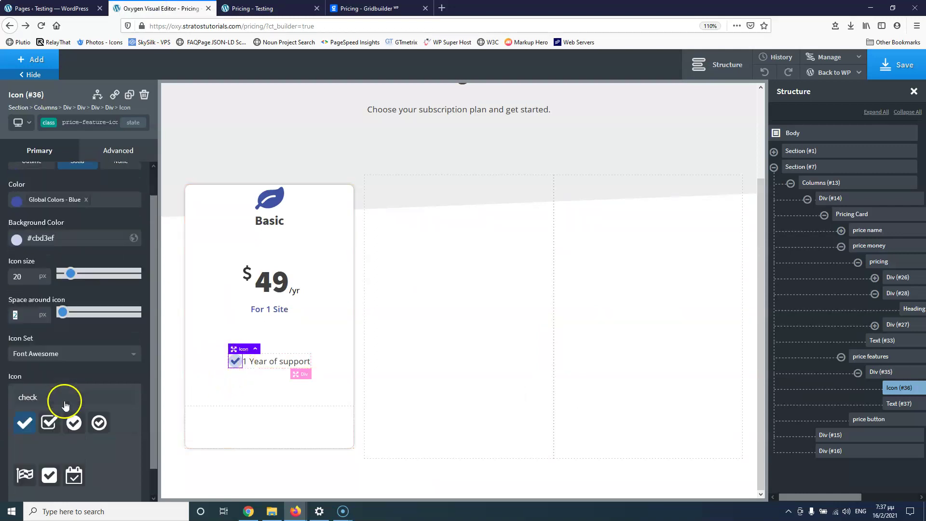
{"action": "scroll", "coordinate": [66, 405], "scroll_direction": "up", "scroll_amount": 1}
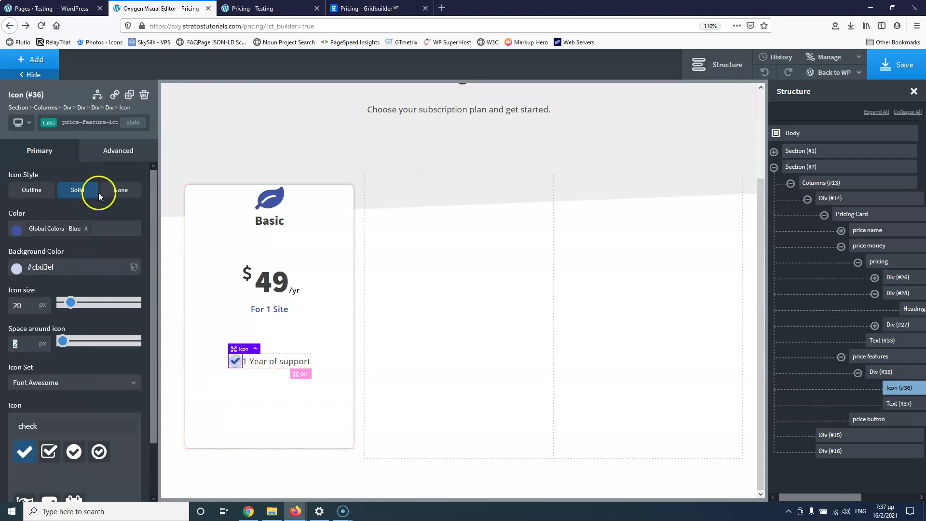
{"action": "left_click", "coordinate": [123, 150]}
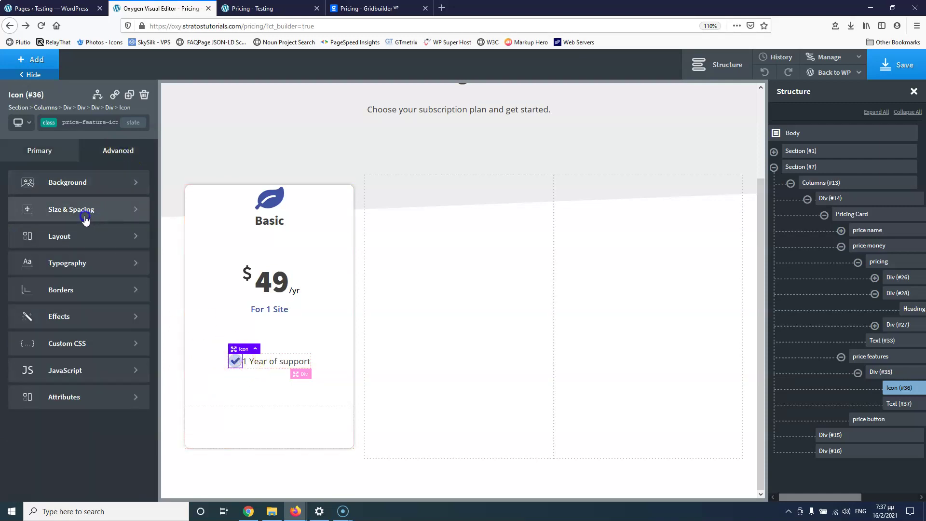
{"action": "left_click", "coordinate": [87, 215]}
{"action": "left_click", "coordinate": [256, 9]}
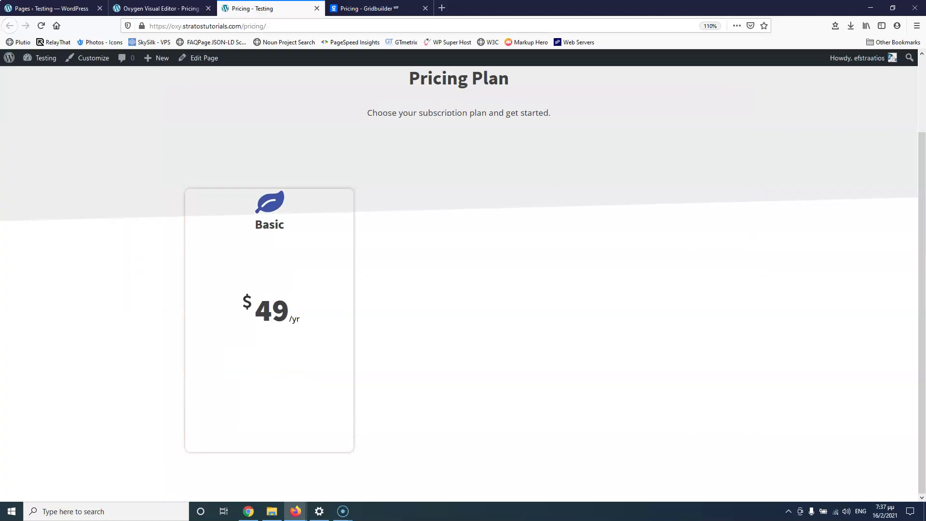
{"action": "left_click", "coordinate": [379, 6]}
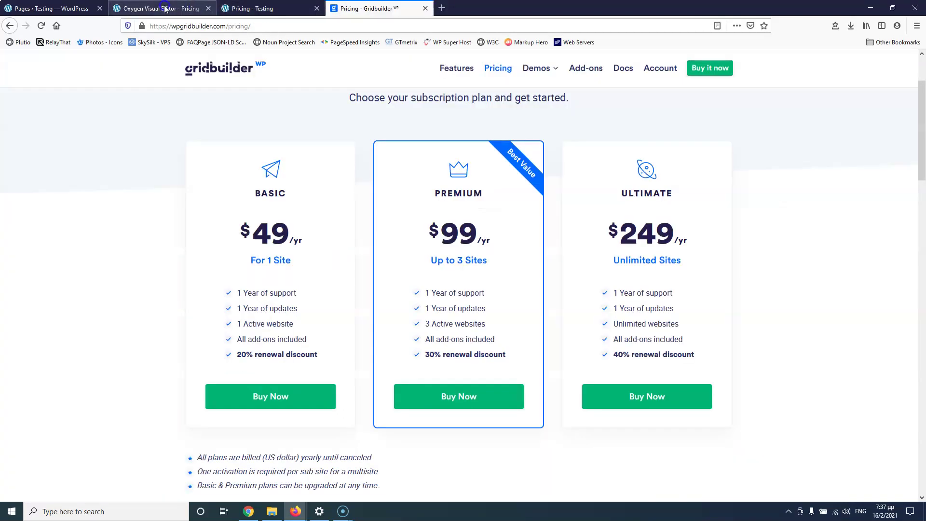
{"action": "left_click", "coordinate": [164, 8]}
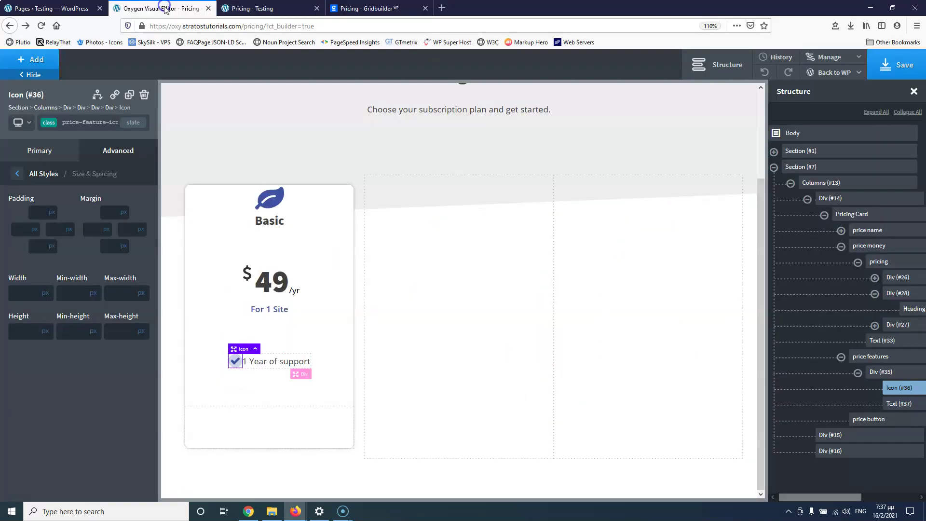
{"action": "left_click", "coordinate": [129, 229]}
{"action": "type", "text": "5"}
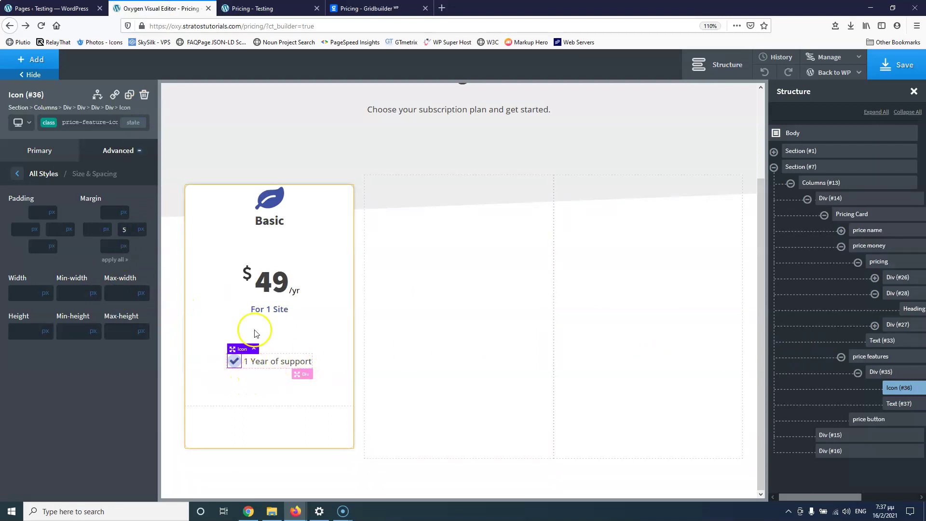
Duplicate the "1 Year of support" feature Div four times to make five rows, matching the Basic plan on the Gridbuilder page
{"action": "left_click", "coordinate": [893, 372]}
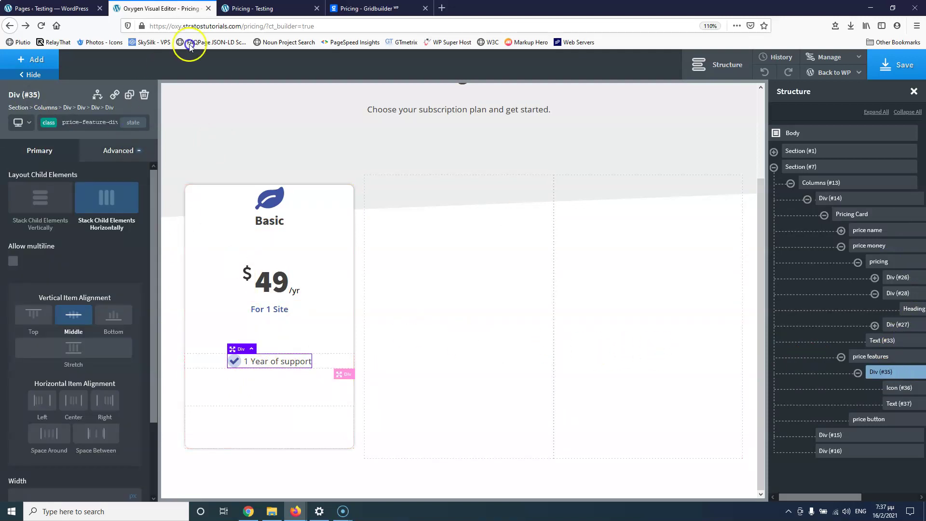
{"action": "left_click", "coordinate": [265, 6]}
{"action": "left_click", "coordinate": [358, 9]}
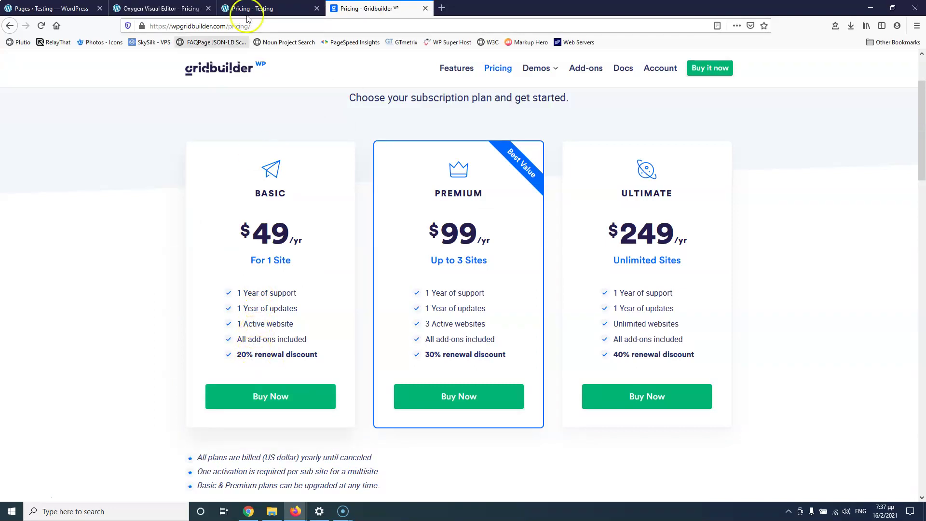
{"action": "left_click", "coordinate": [161, 8]}
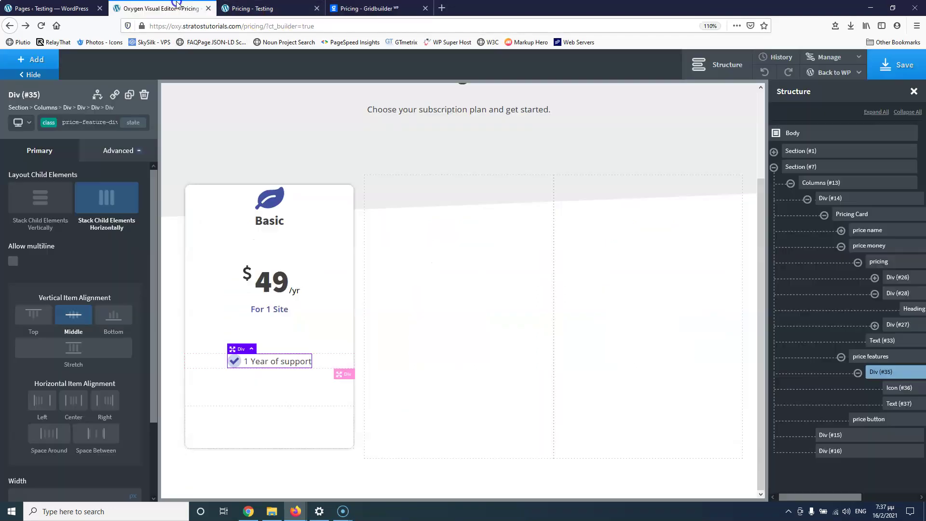
{"action": "left_click", "coordinate": [131, 96]}
{"action": "left_click", "coordinate": [131, 95]}
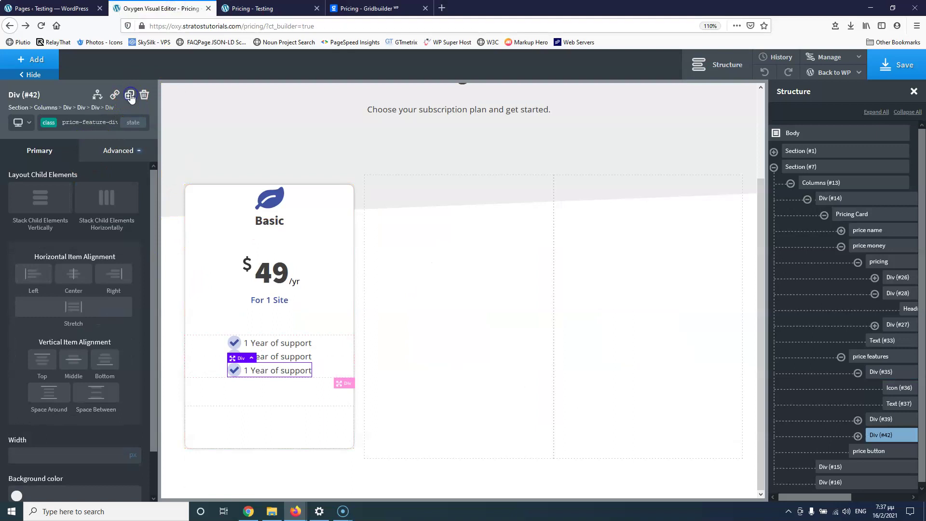
{"action": "left_click", "coordinate": [130, 96]}
{"action": "left_click", "coordinate": [130, 96]}
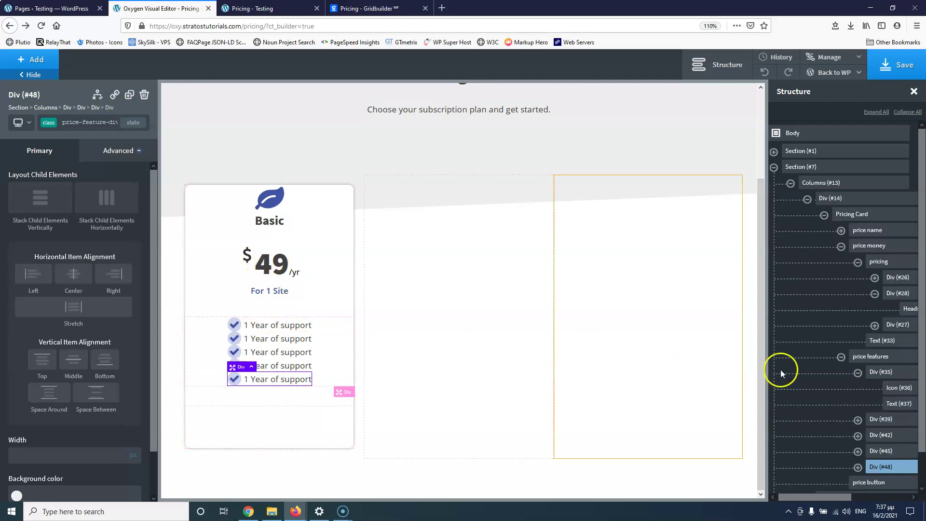
Compare the row spacing with the Gridbuilder feature list and set the feature row Div's bottom margin to 4 px
{"action": "left_click", "coordinate": [904, 421]}
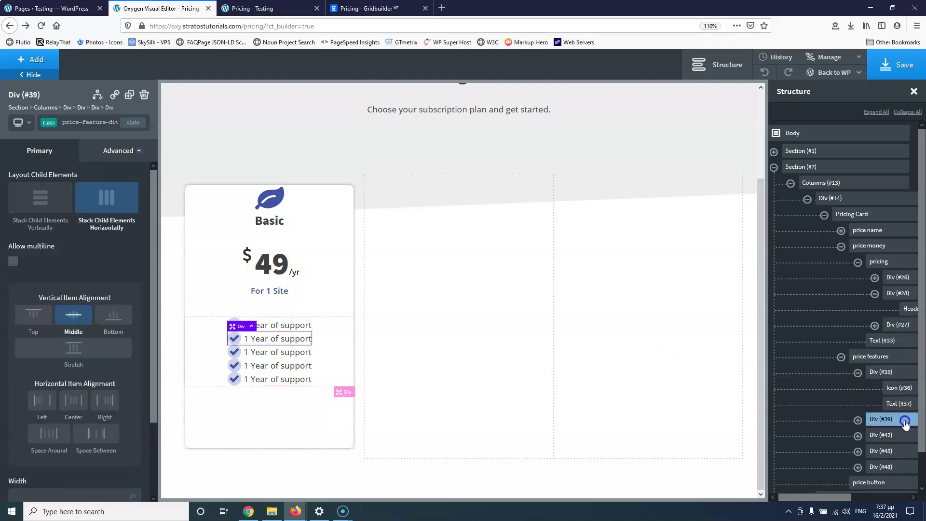
{"action": "left_click", "coordinate": [252, 8]}
{"action": "left_click", "coordinate": [346, 8]}
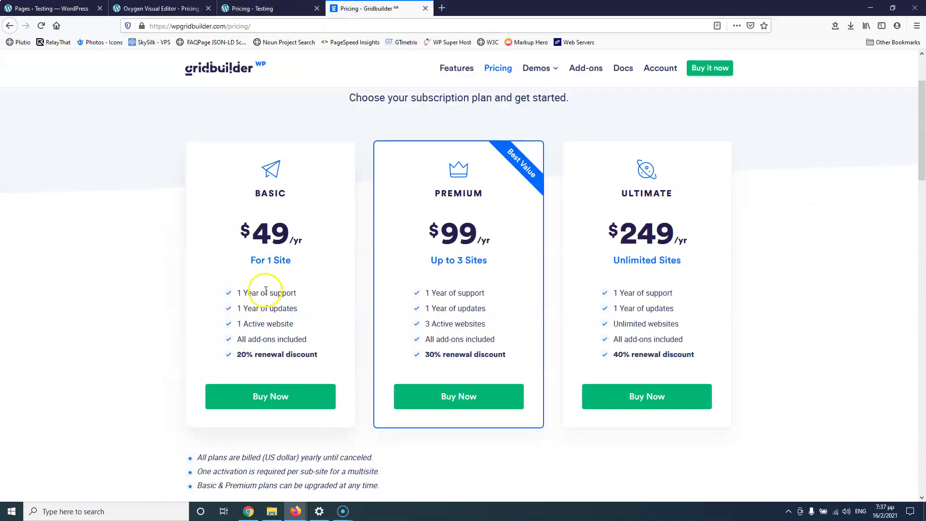
{"action": "left_click", "coordinate": [177, 6]}
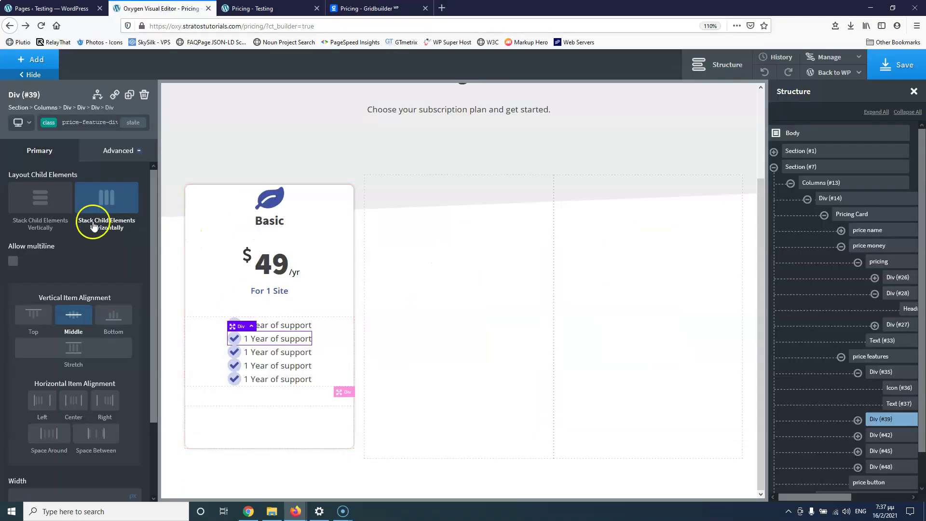
{"action": "left_click", "coordinate": [112, 151]}
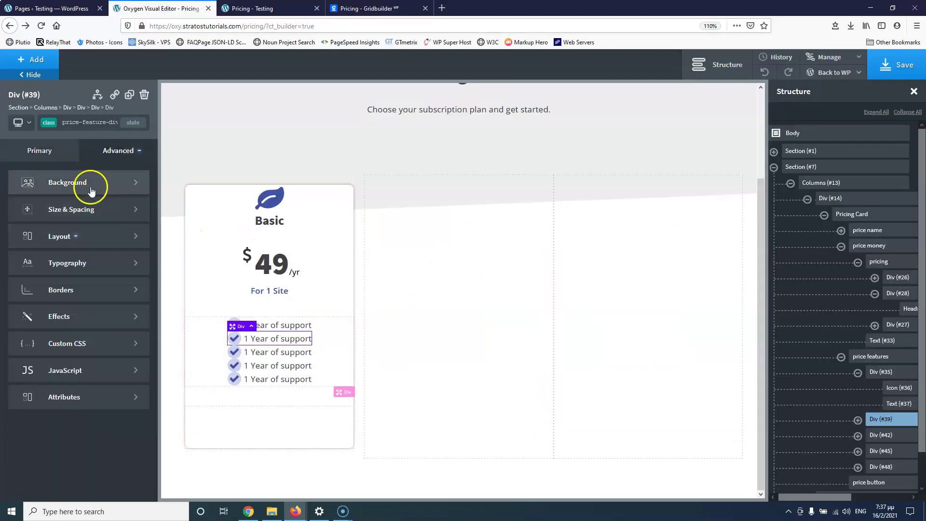
{"action": "left_click", "coordinate": [89, 182]}
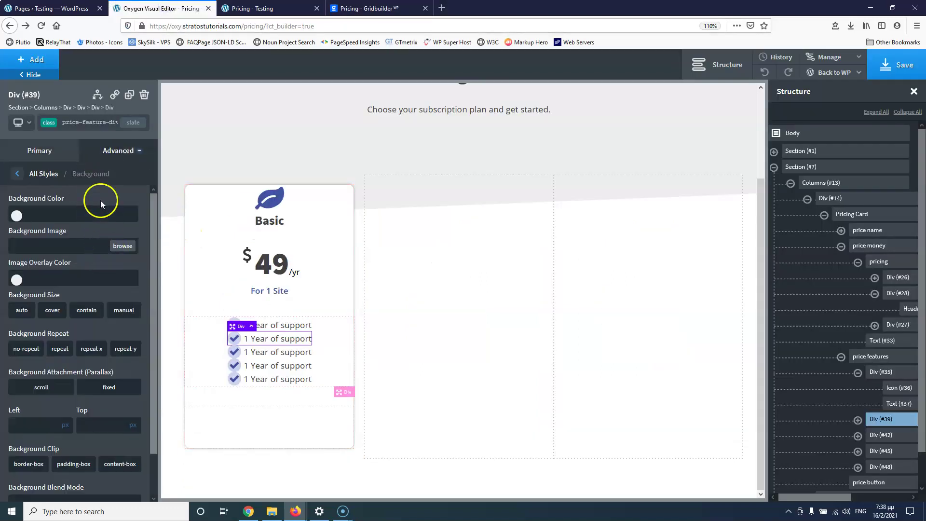
{"action": "left_click", "coordinate": [17, 174]}
{"action": "left_click", "coordinate": [102, 208]}
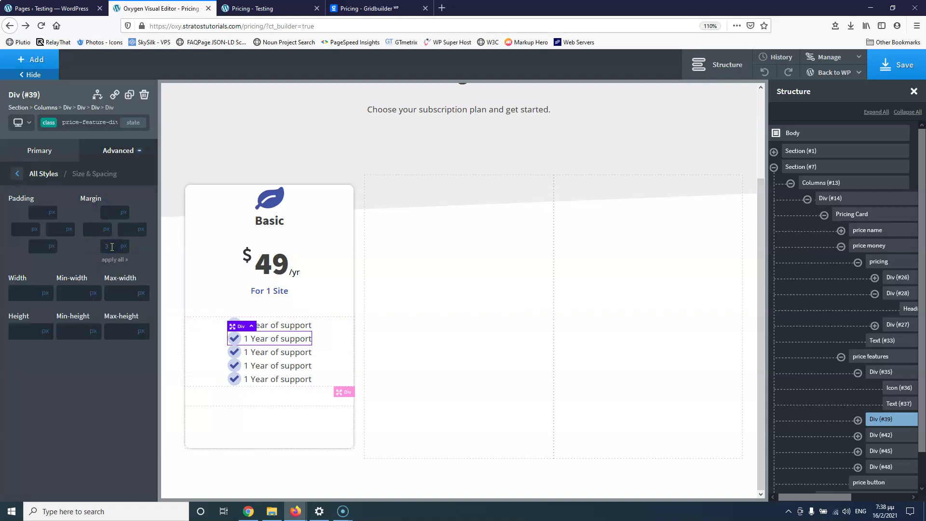
{"action": "left_click", "coordinate": [112, 247]}
{"action": "type", "text": "3"}
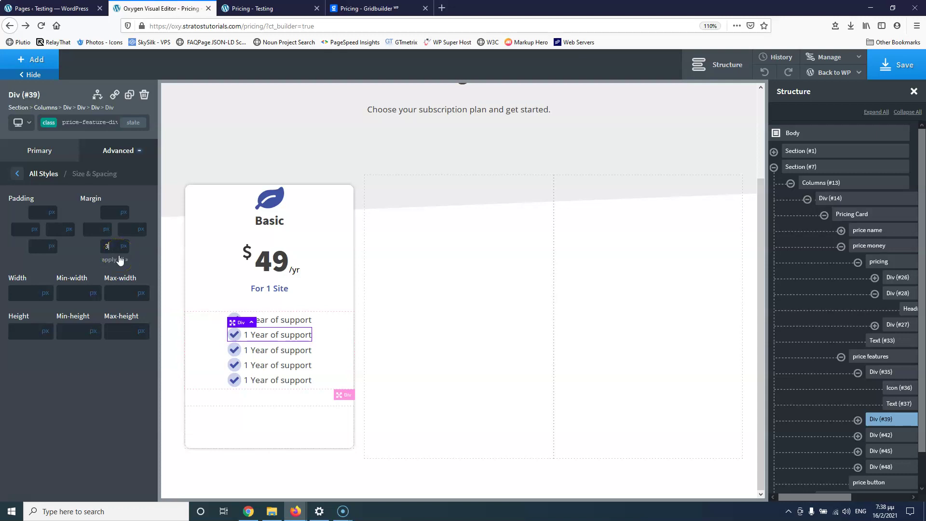
{"action": "key", "text": "BackSpace"}
{"action": "type", "text": "4"}
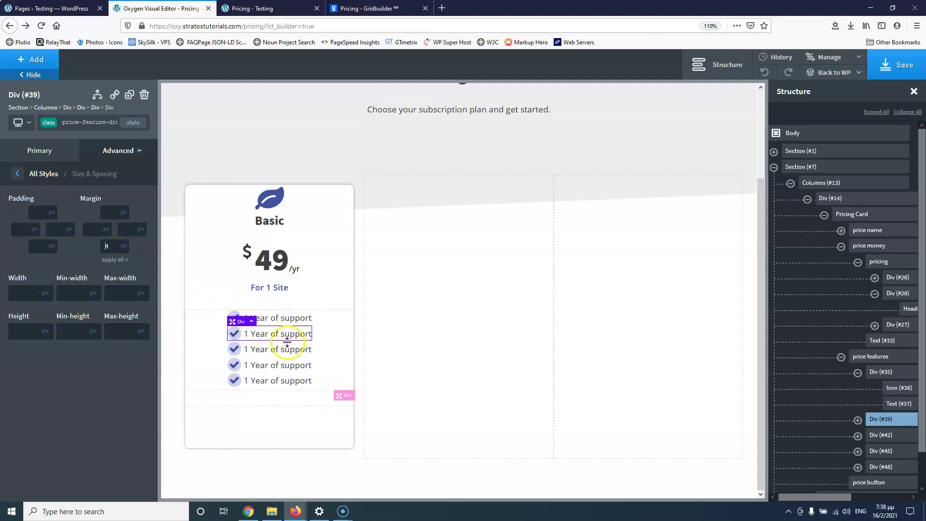
Compare the check icons with those on the Gridbuilder page and reduce the feature check icon's size to 10 px
{"action": "left_click", "coordinate": [272, 8]}
{"action": "left_click", "coordinate": [372, 8]}
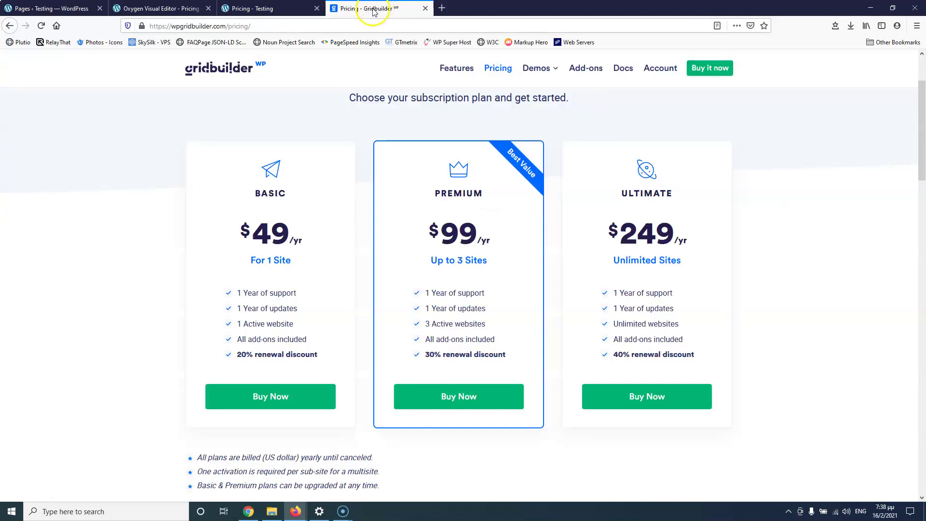
{"action": "key", "text": "ctrl+shift+Tab"}
{"action": "key", "text": "ctrl+shift+Tab"}
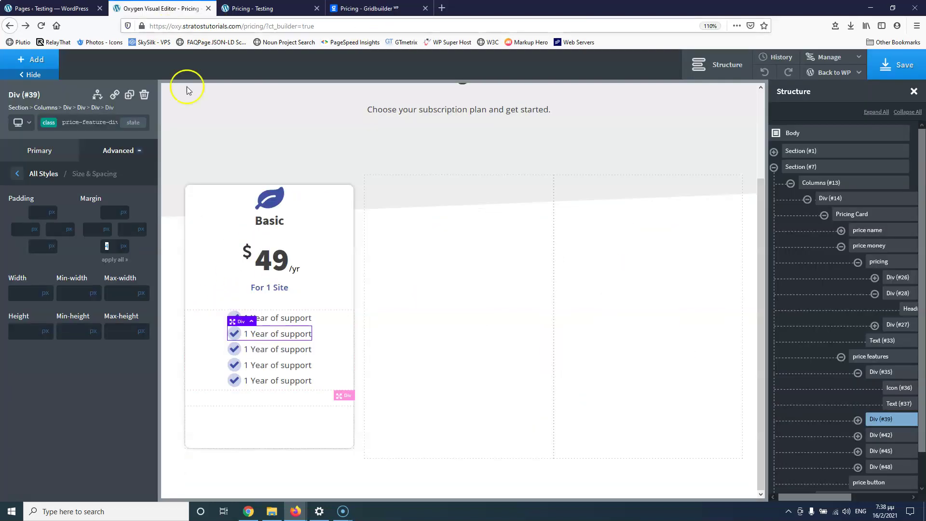
{"action": "left_click", "coordinate": [234, 317]}
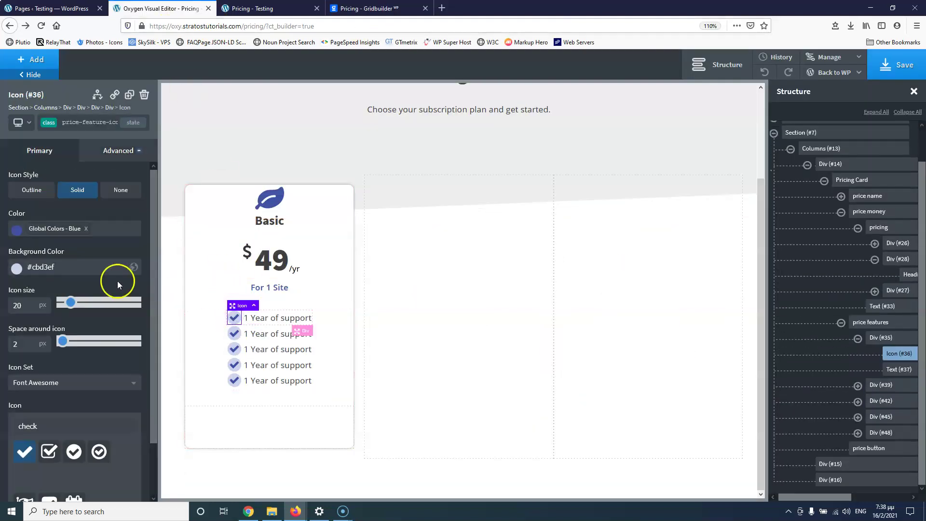
{"action": "double_click", "coordinate": [26, 303]}
{"action": "type", "text": "18"}
{"action": "key", "text": "Down"}
{"action": "key", "text": "Down"}
{"action": "key", "text": "Down"}
{"action": "key", "text": "Down"}
{"action": "key", "text": "Down"}
{"action": "key", "text": "Down"}
{"action": "key", "text": "Down"}
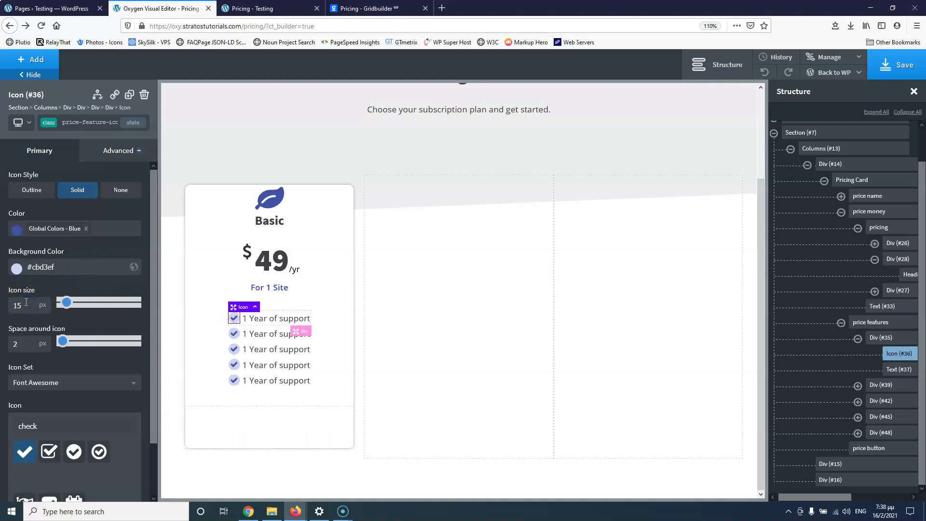
{"action": "key", "text": "Down"}
Check the Gridbuilder icons again and lighten the check icon's background color to #e8ecf4
{"action": "left_click", "coordinate": [369, 8]}
{"action": "left_click", "coordinate": [176, 8]}
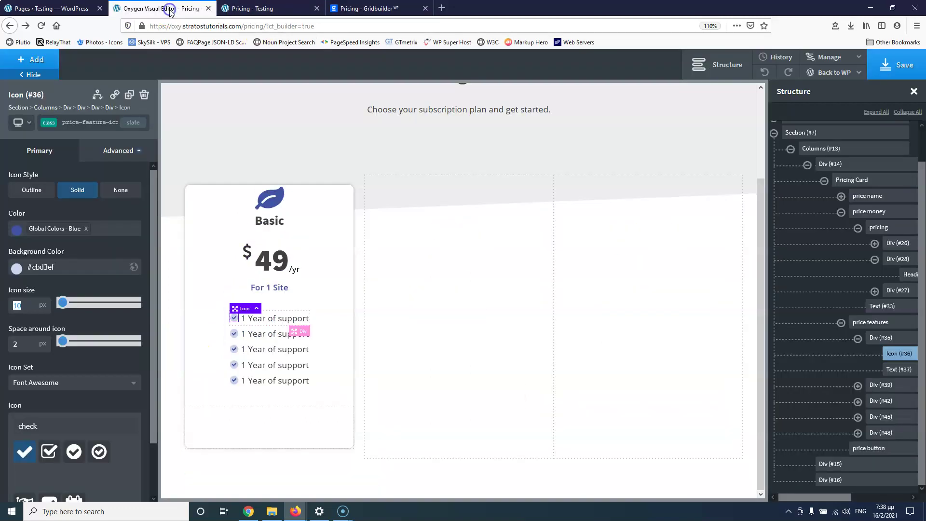
{"action": "left_click", "coordinate": [16, 267]}
{"action": "left_click_drag", "start_coordinate": [28, 290], "coordinate": [19, 283]}
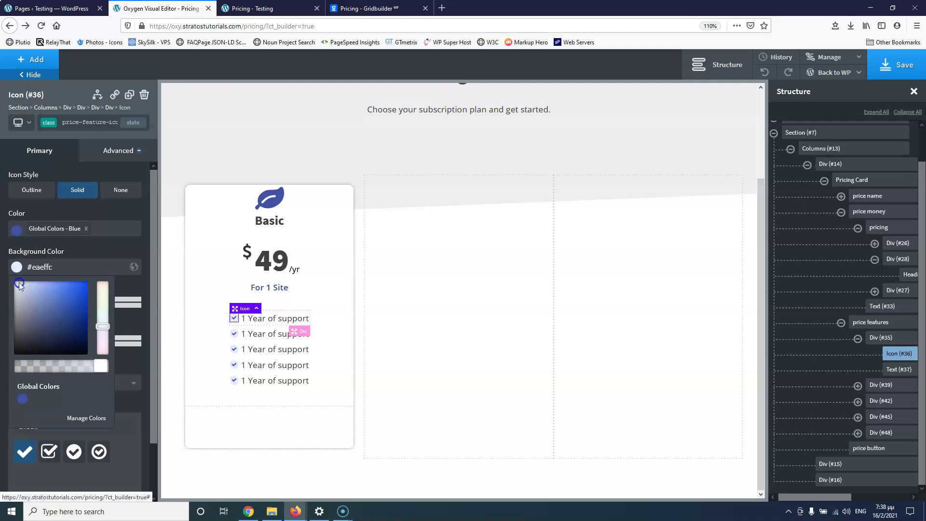
{"action": "left_click", "coordinate": [19, 285]}
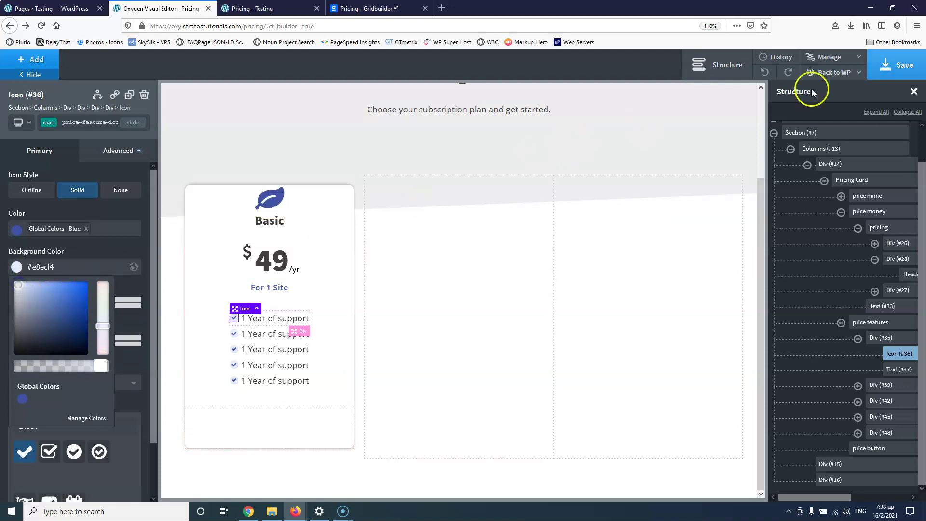
Save the page and reload the live Pricing page to check the feature list
{"action": "left_click", "coordinate": [906, 64]}
{"action": "left_click", "coordinate": [256, 8]}
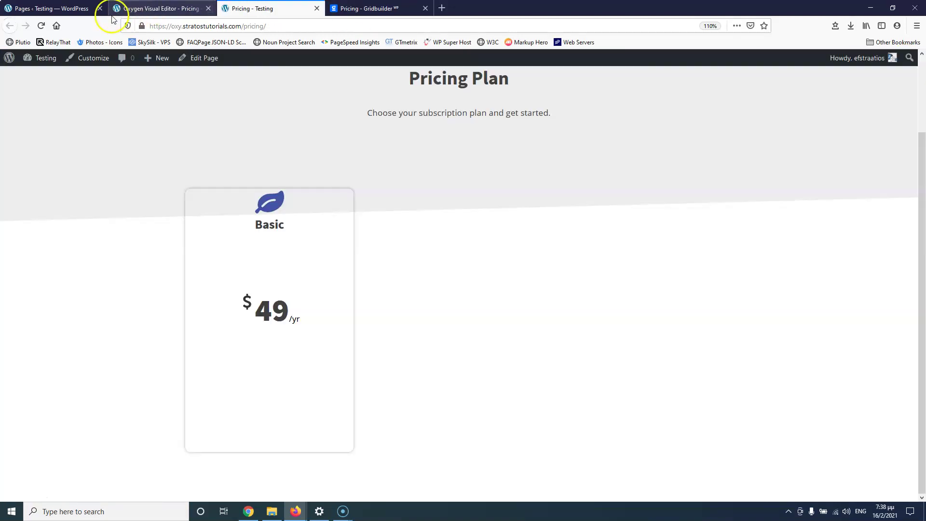
{"action": "left_click", "coordinate": [43, 27]}
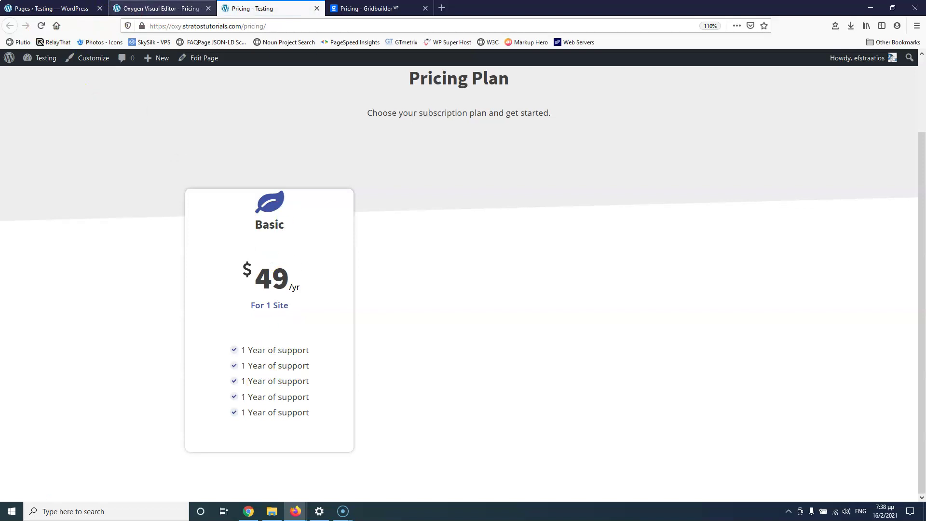
Change the second feature row's text to "1 Year of updates", following the Gridbuilder Basic plan
{"action": "left_click", "coordinate": [396, 7]}
{"action": "double_click", "coordinate": [283, 308]}
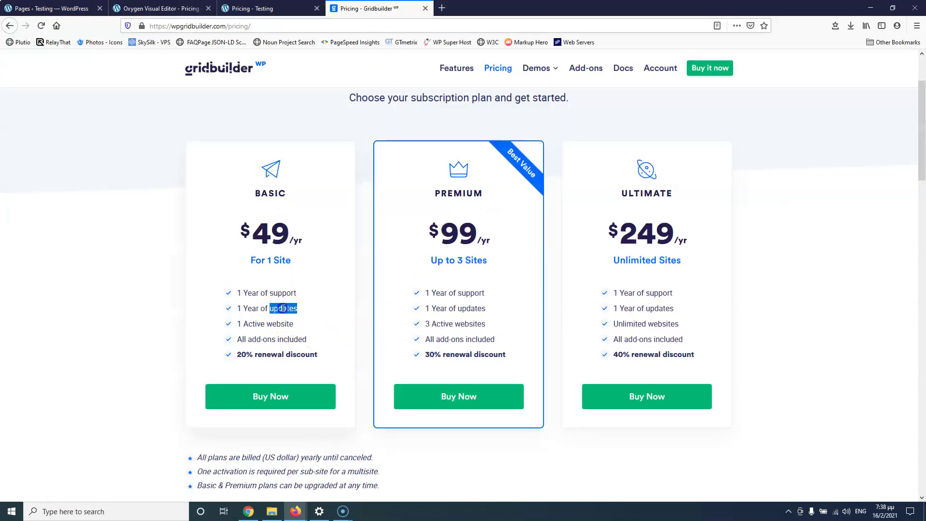
{"action": "left_click", "coordinate": [159, 9]}
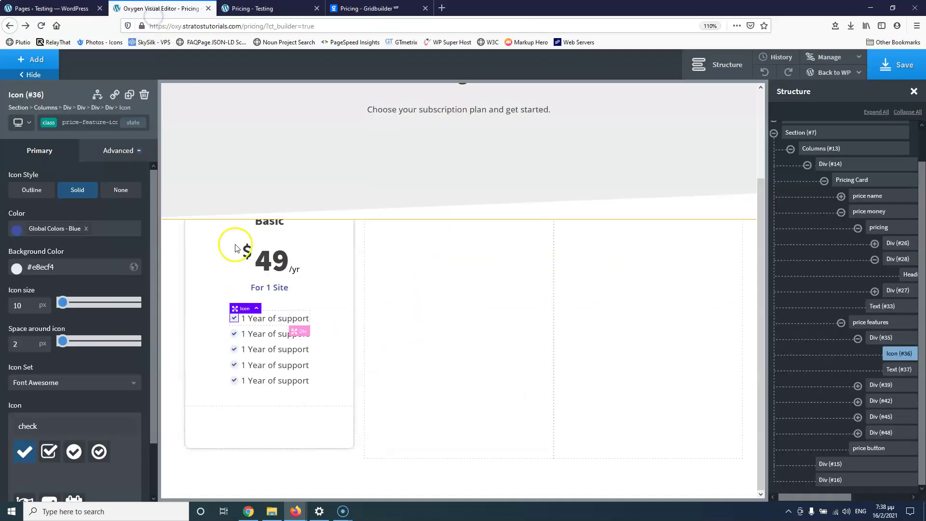
{"action": "triple_click", "coordinate": [273, 334]}
{"action": "type", "text": "1 Year of updates"}
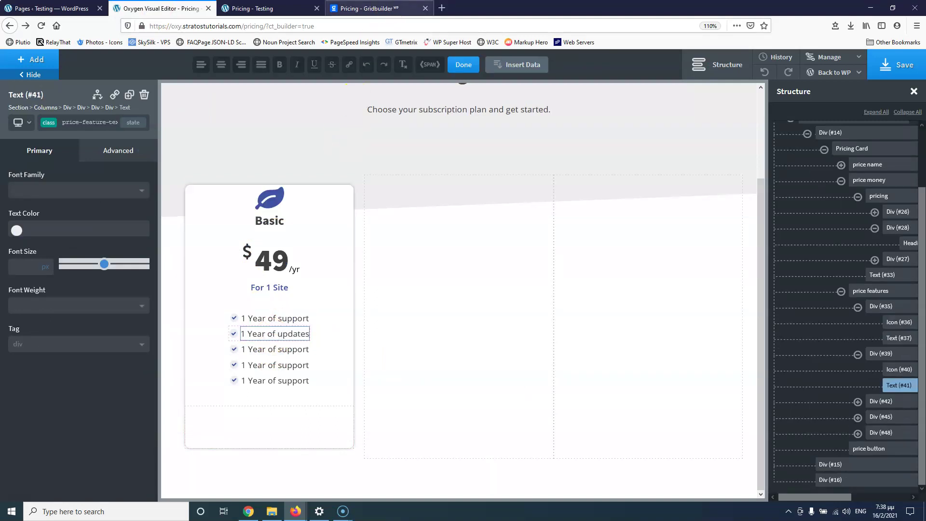
Copy "1 Active website" from the Gridbuilder Basic plan and replace the third feature row's text with it
{"action": "left_click", "coordinate": [376, 9]}
{"action": "triple_click", "coordinate": [265, 324]}
{"action": "key", "text": "ctrl+c"}
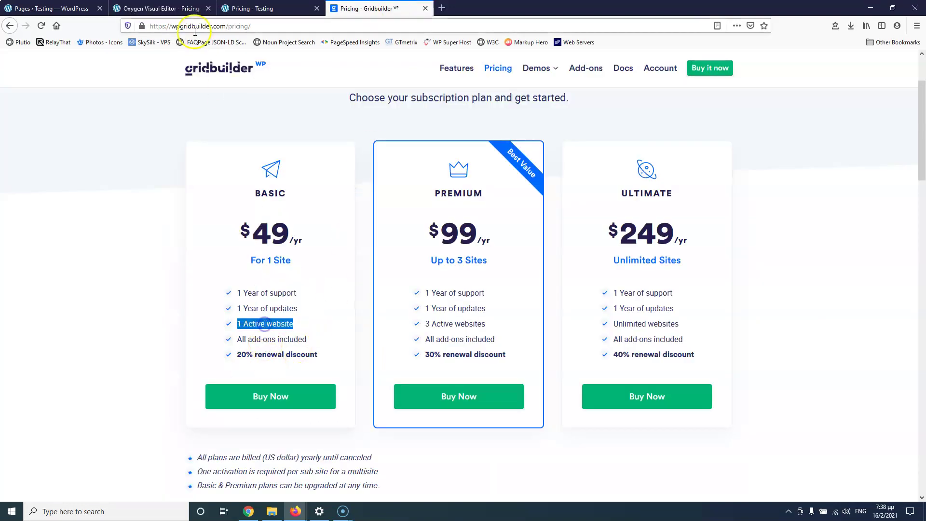
{"action": "left_click", "coordinate": [176, 7]}
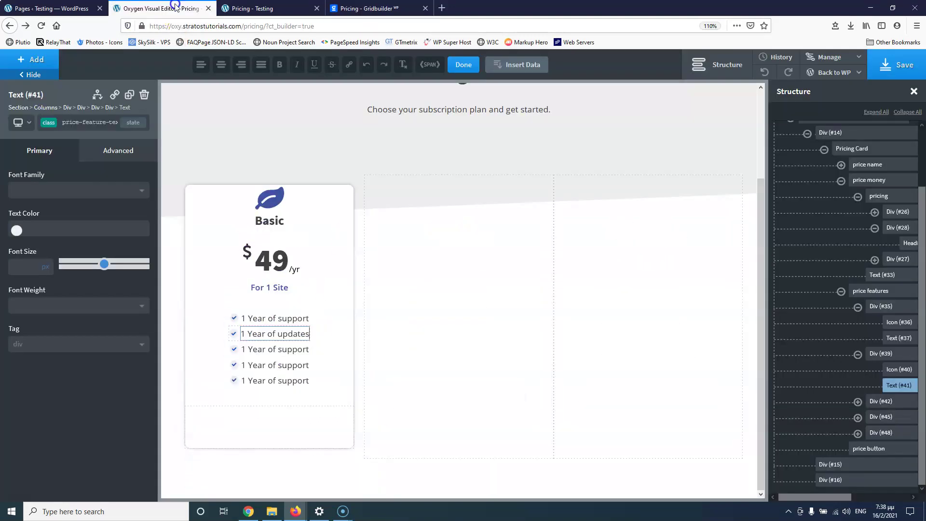
{"action": "triple_click", "coordinate": [272, 350]}
{"action": "key", "text": "ctrl+v"}
Copy "All add-ons included" from the Gridbuilder Basic plan and replace the fourth feature row's text with it
{"action": "left_click", "coordinate": [377, 8]}
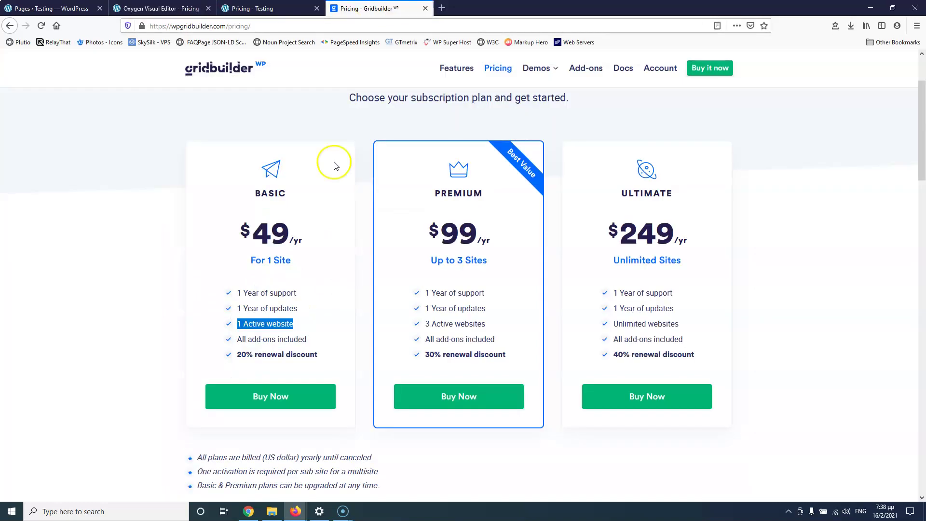
{"action": "triple_click", "coordinate": [270, 339]}
{"action": "key", "text": "ctrl+c"}
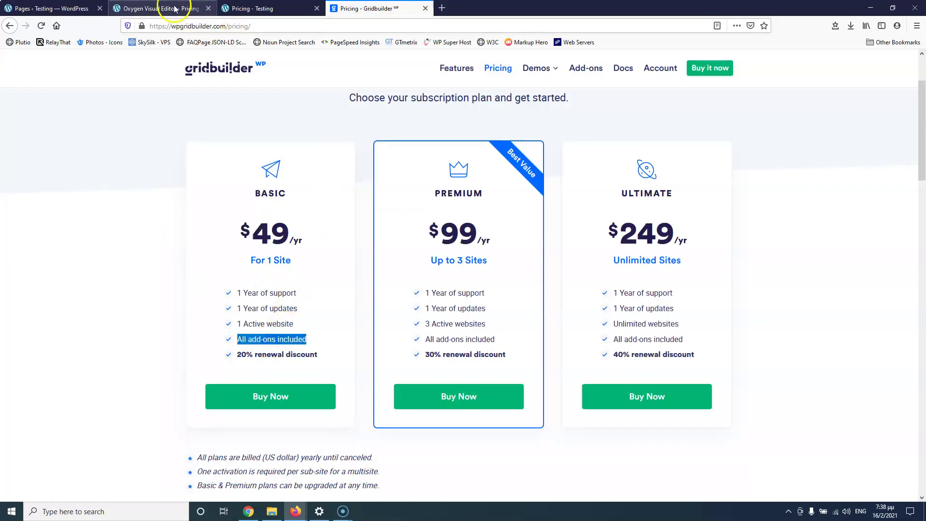
{"action": "left_click", "coordinate": [174, 8]}
{"action": "triple_click", "coordinate": [260, 365]}
{"action": "key", "text": "ctrl+v"}
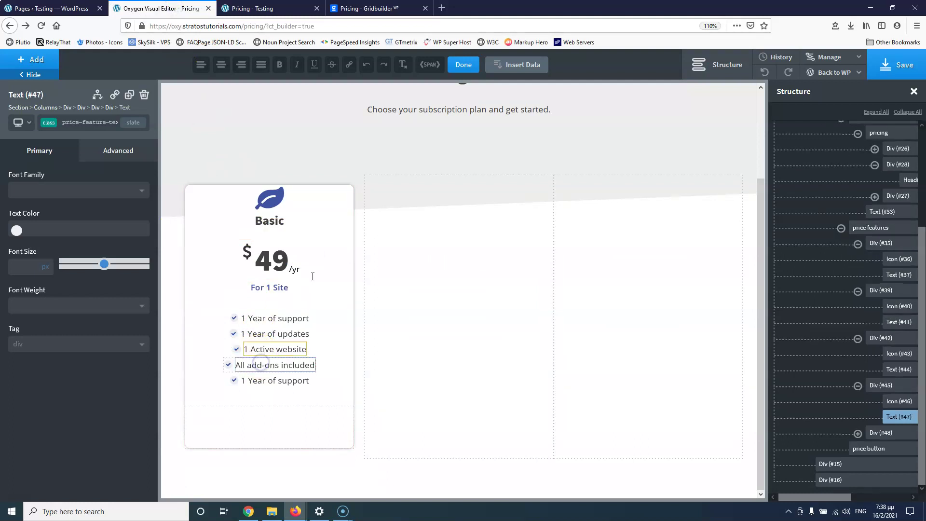
Copy "20% renewal discount" from the Gridbuilder Basic plan and replace the fifth feature row's text with it
{"action": "left_click", "coordinate": [376, 8]}
{"action": "double_click", "coordinate": [279, 354]}
{"action": "triple_click", "coordinate": [278, 355]}
{"action": "key", "text": "ctrl+c"}
{"action": "left_click", "coordinate": [174, 9]}
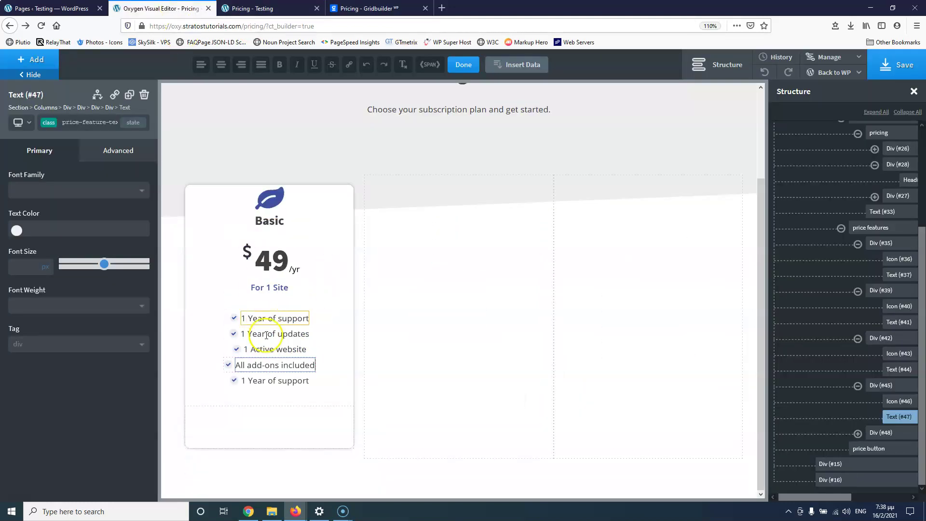
{"action": "triple_click", "coordinate": [270, 380]}
{"action": "key", "text": "ctrl+v"}
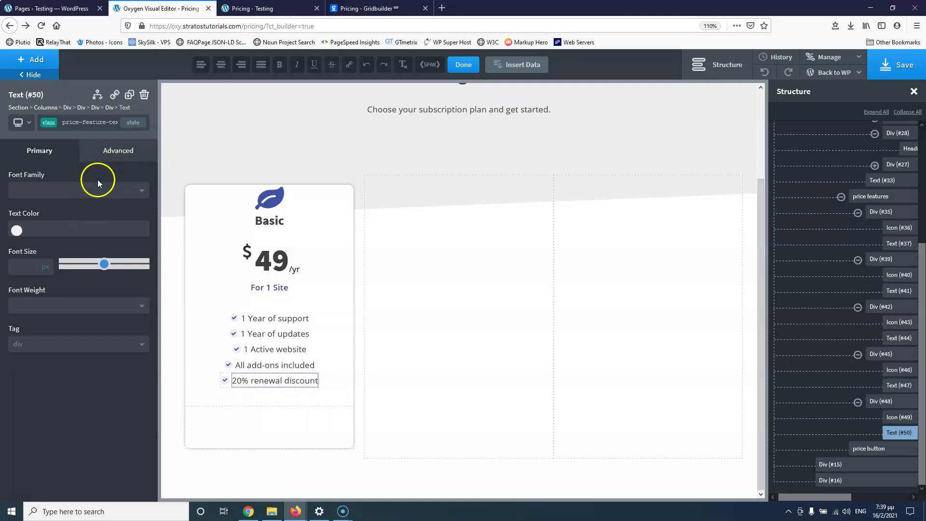
Try a font weight of 700 on the shared class of the "20% renewal discount" text and clear it again
{"action": "left_click", "coordinate": [260, 376]}
{"action": "left_click", "coordinate": [69, 306]}
{"action": "left_click", "coordinate": [48, 430]}
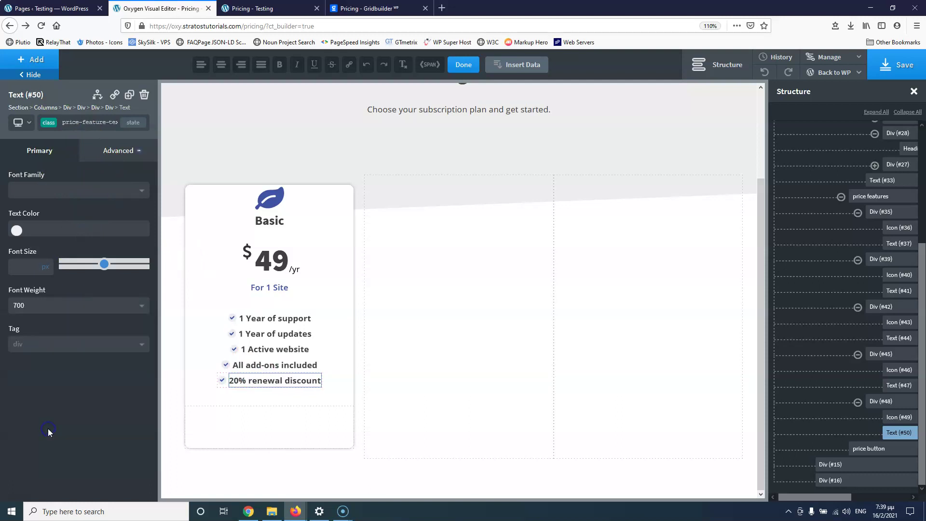
{"action": "left_click", "coordinate": [68, 307]}
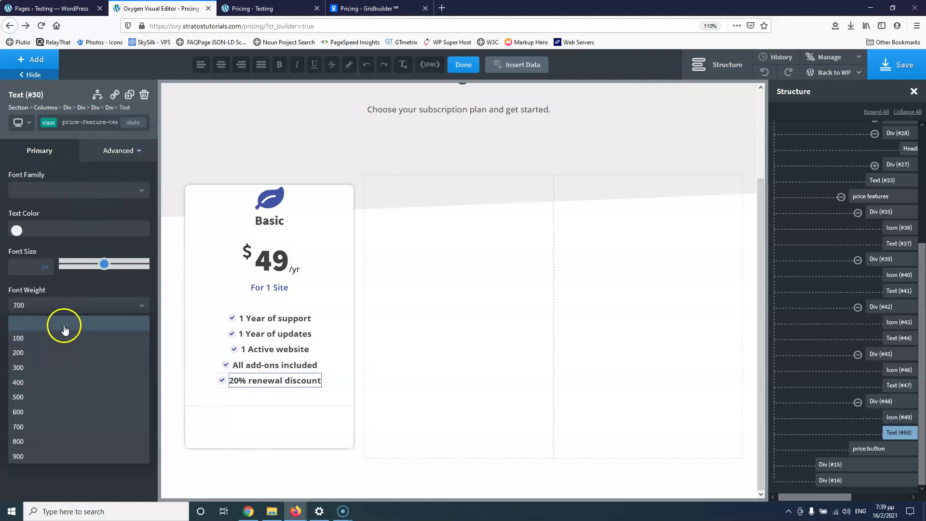
{"action": "left_click", "coordinate": [64, 323]}
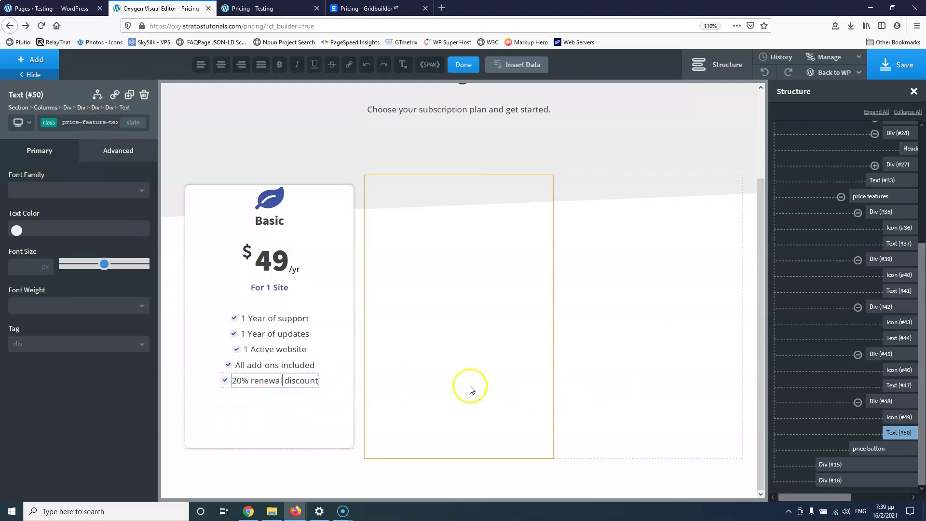
Add a new class named prie-feature-text-last to the "20% renewal discount" text
{"action": "mouse_move", "coordinate": [93, 125]}
{"action": "left_mouse_down"}
{"action": "mouse_move", "coordinate": [115, 122]}
{"action": "mouse_move", "coordinate": [90, 121]}
{"action": "left_mouse_up"}
{"action": "left_click", "coordinate": [89, 122]}
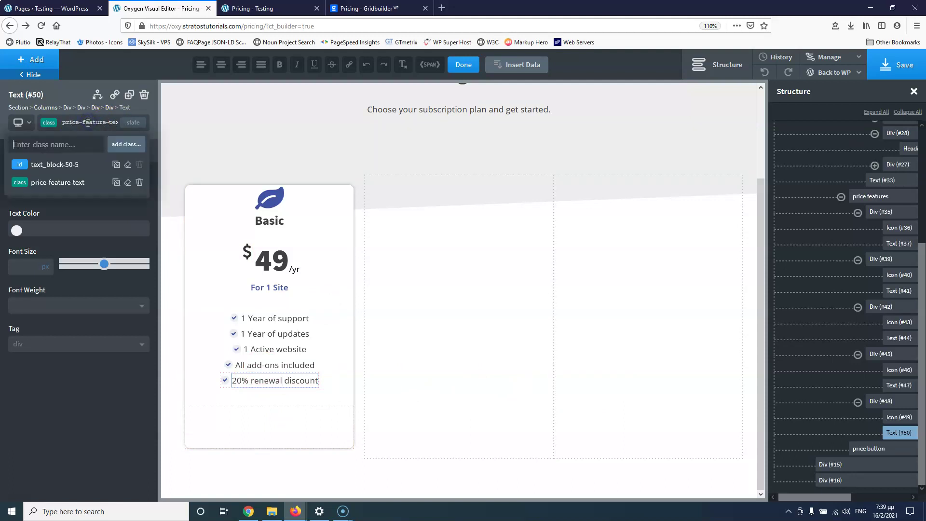
{"action": "type", "text": "p"}
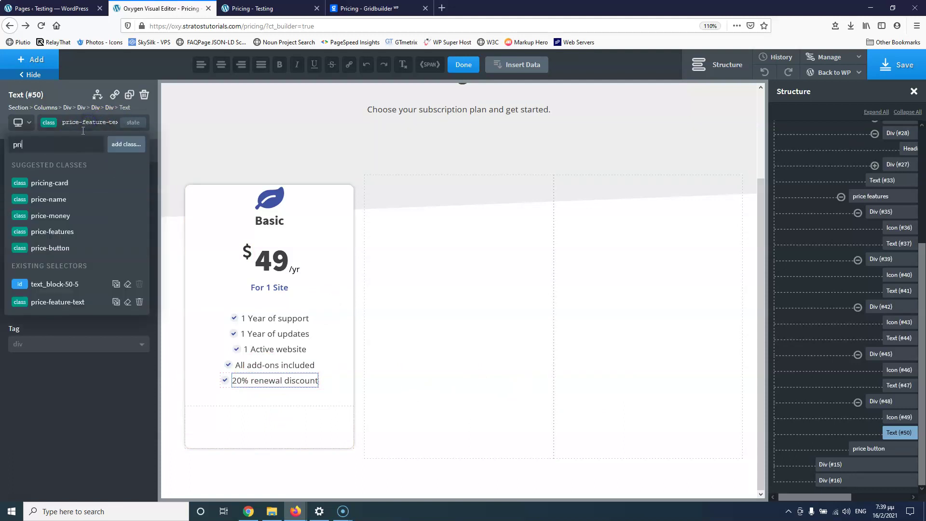
{"action": "type", "text": "rie-feature-text-last"}
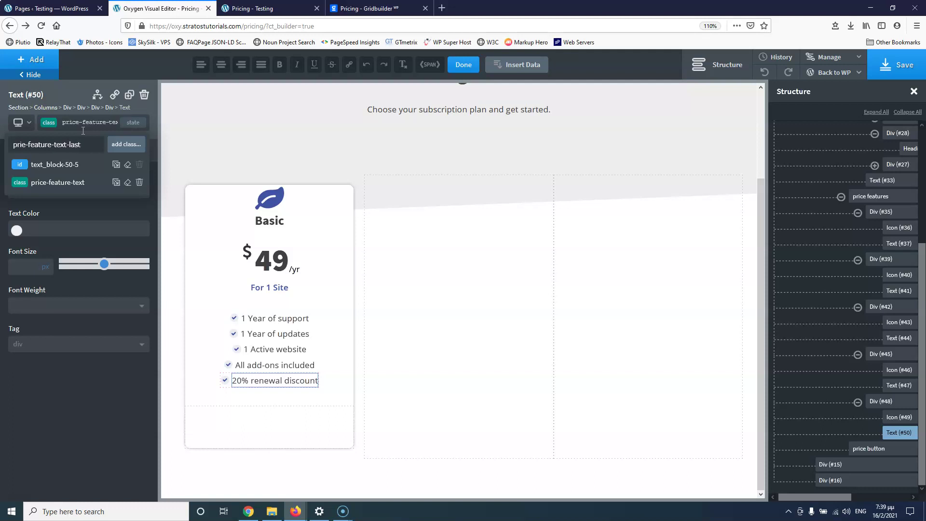
{"action": "left_click", "coordinate": [83, 130]}
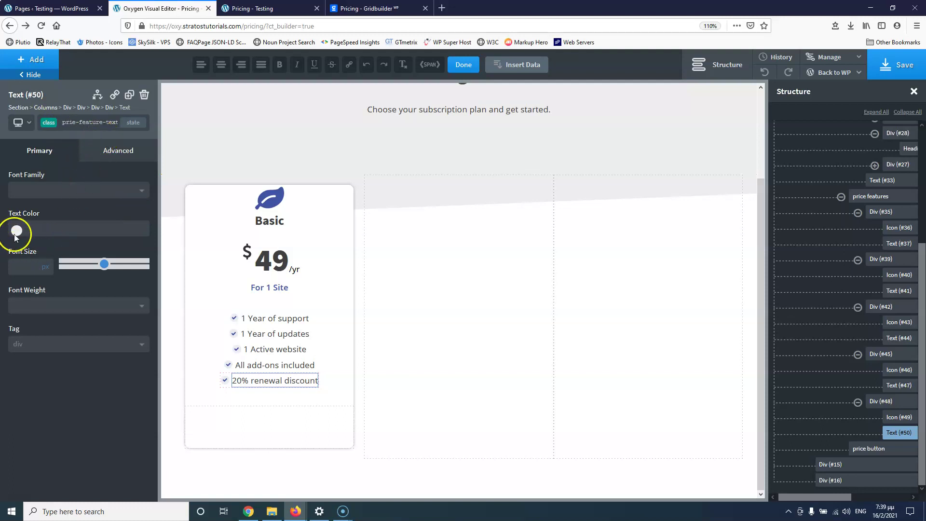
Set the font weight to 700 on the "20% renewal discount" text's prie-feature-text-last class, and switch back to its shared class
{"action": "left_click", "coordinate": [53, 310]}
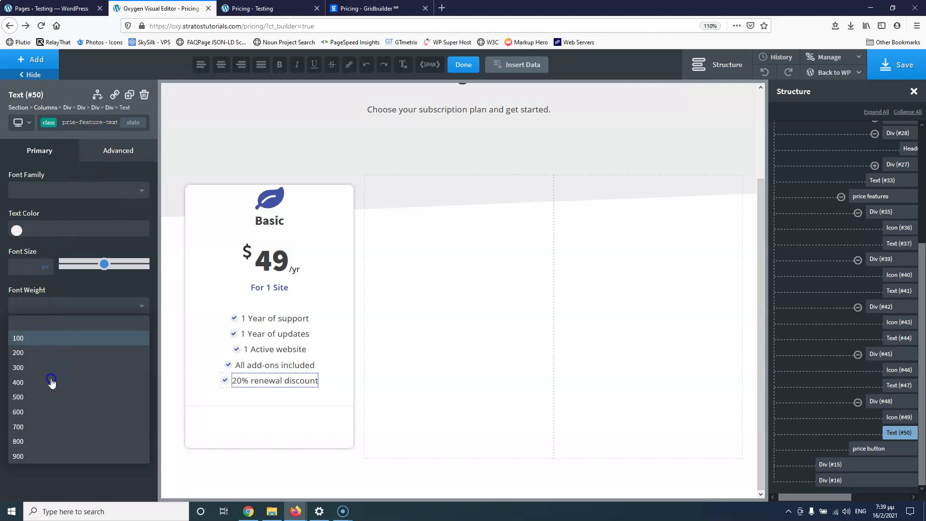
{"action": "left_click", "coordinate": [44, 428]}
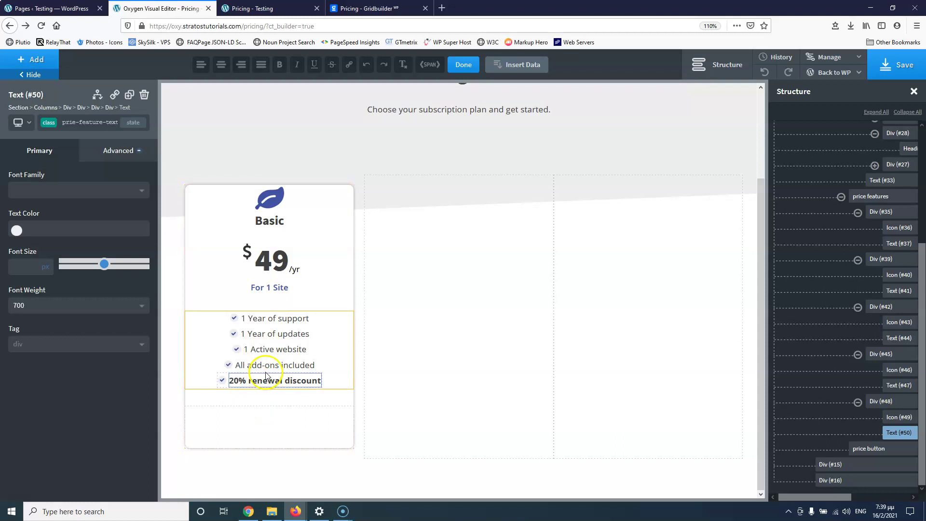
{"action": "left_click", "coordinate": [93, 125]}
{"action": "left_click", "coordinate": [87, 182]}
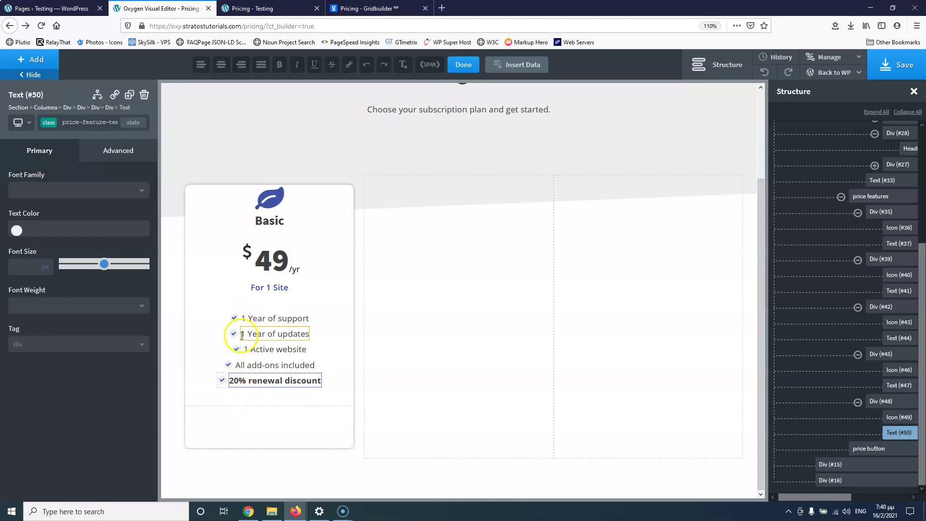
Clear the centered horizontal item alignment and the 100% width of the price features div
{"action": "left_click", "coordinate": [215, 346]}
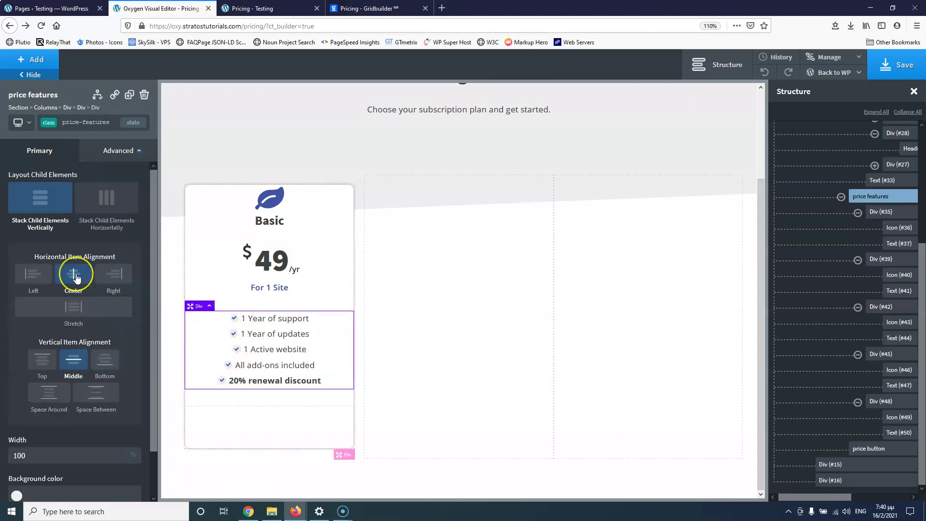
{"action": "left_click", "coordinate": [76, 275]}
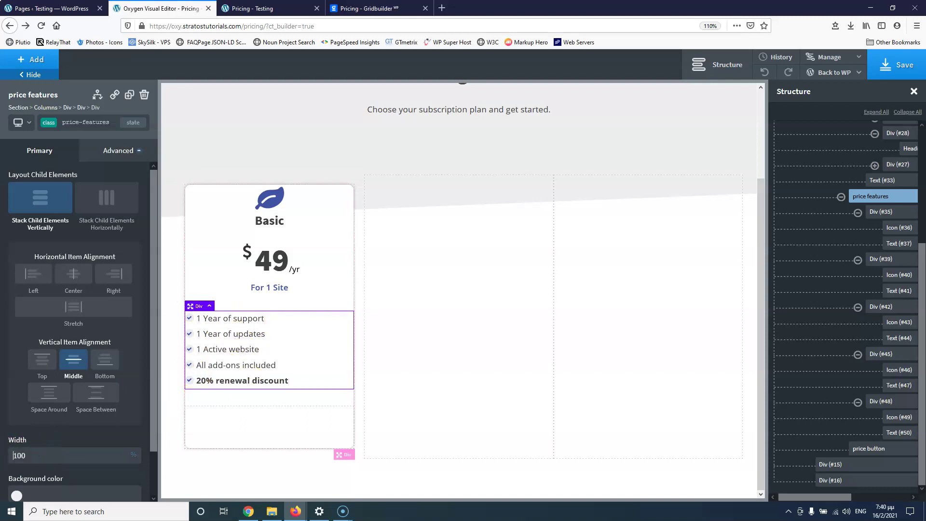
{"action": "key", "text": "BackSpace"}
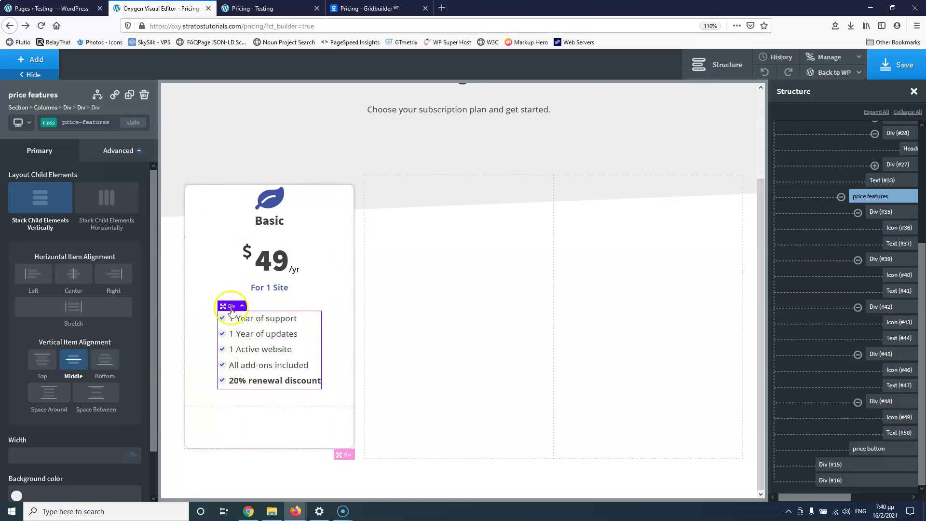
Save the page and compare the reloaded live Basic card with Gridbuilder's pricing page
{"action": "left_click", "coordinate": [901, 65]}
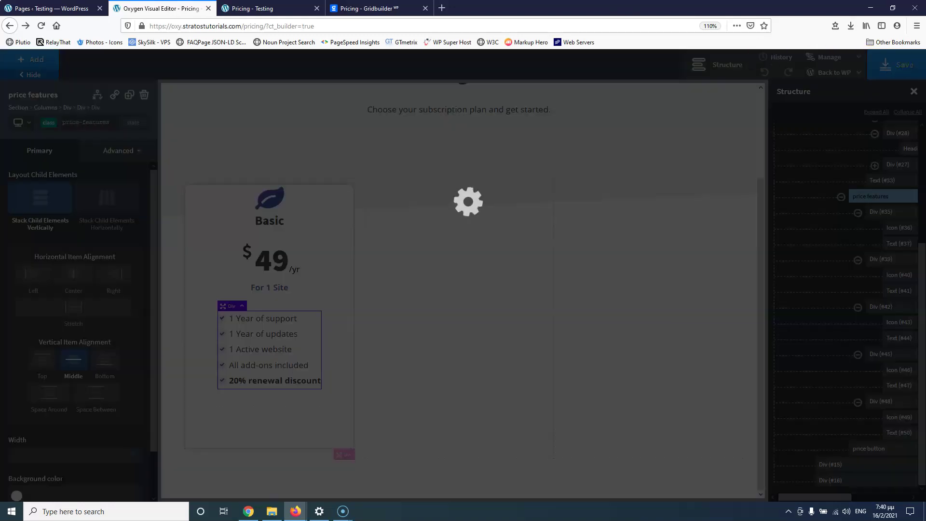
{"action": "left_click", "coordinate": [285, 8]}
{"action": "left_click", "coordinate": [41, 25]}
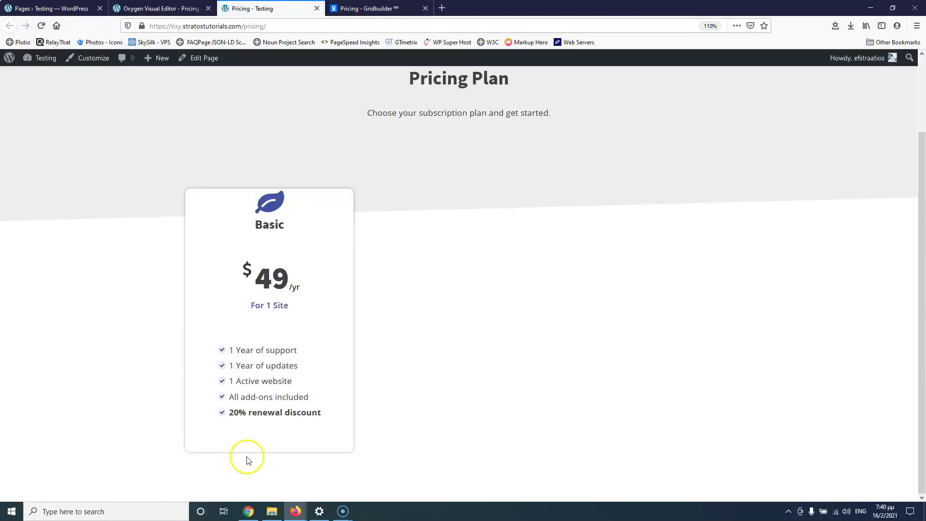
{"action": "left_click", "coordinate": [366, 9]}
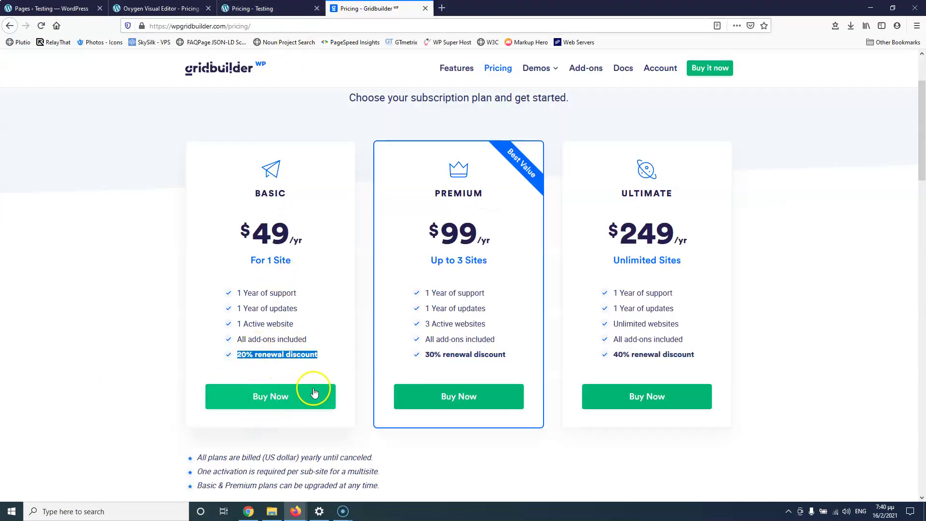
Add a Button element inside the Basic card's price button div and set its text to "Buy Now"
{"action": "left_click", "coordinate": [176, 7]}
{"action": "left_click", "coordinate": [276, 421]}
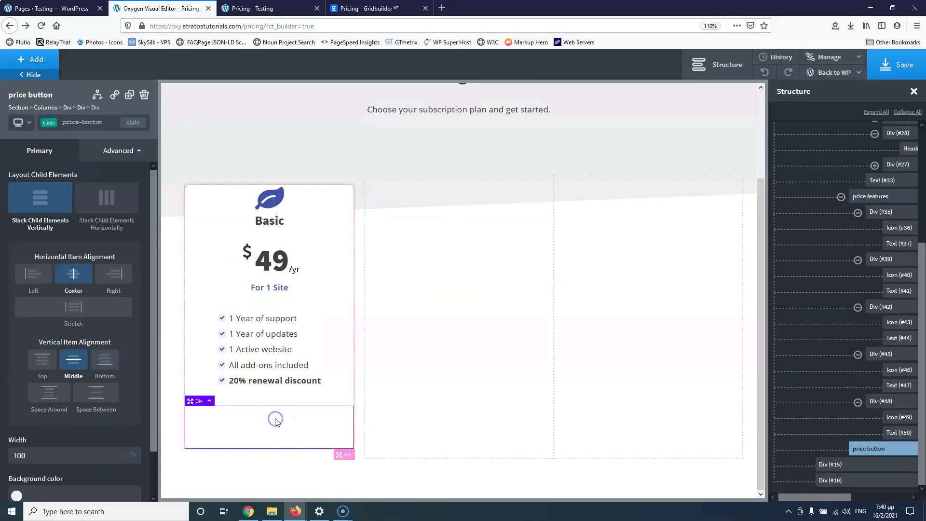
{"action": "left_click", "coordinate": [31, 59]}
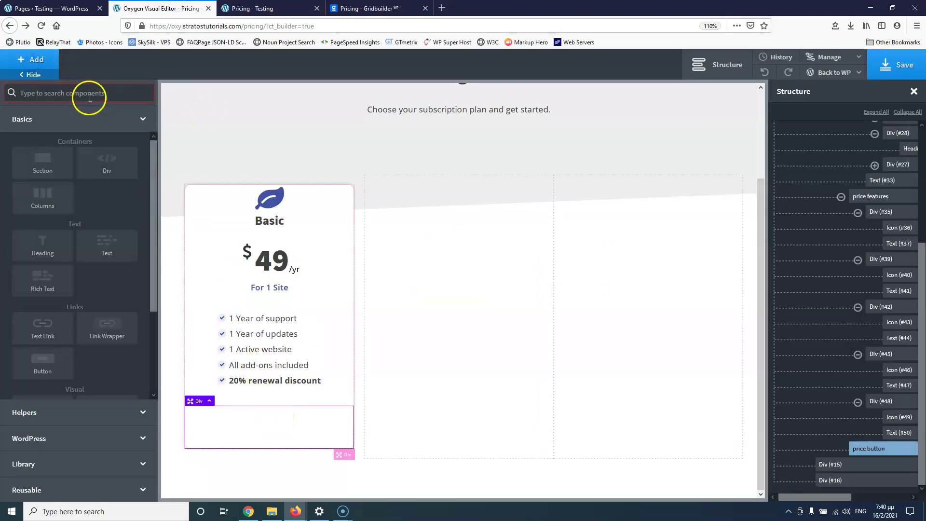
{"action": "type", "text": "bu"}
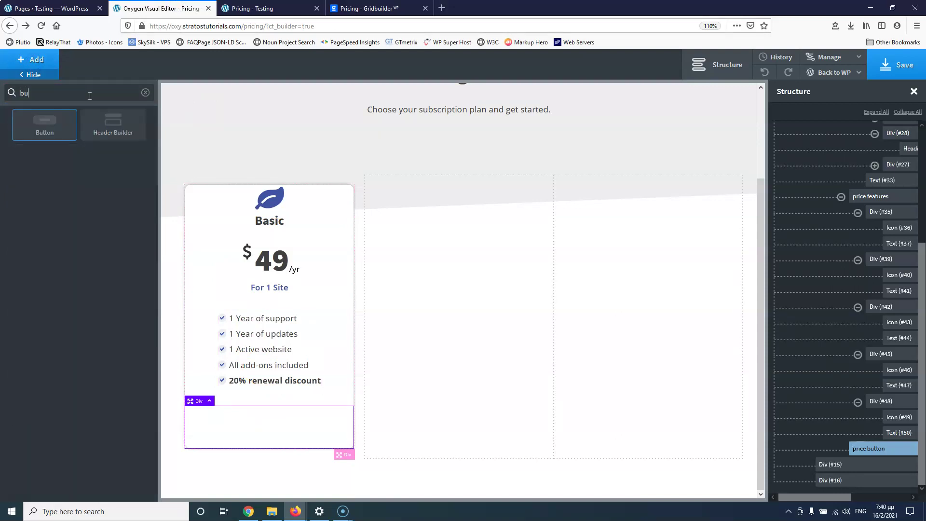
{"action": "left_click", "coordinate": [48, 123]}
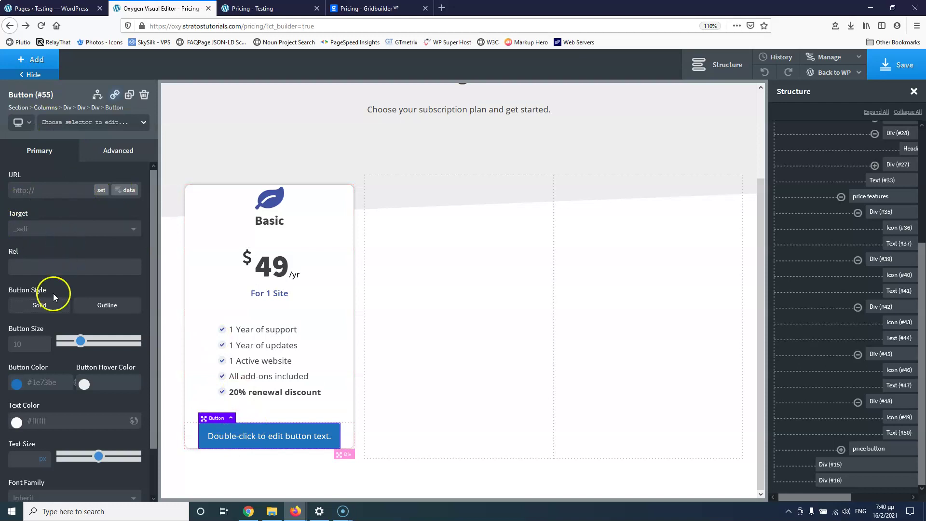
{"action": "double_click", "coordinate": [272, 432]}
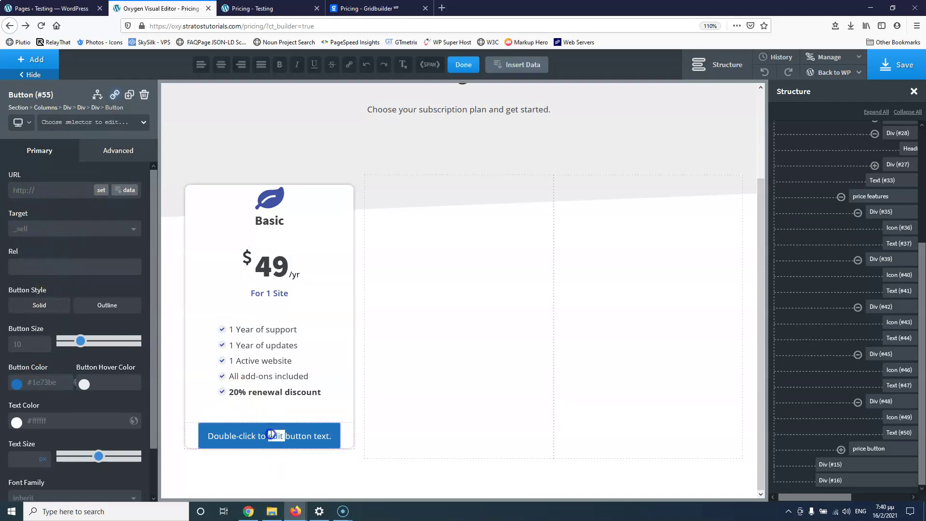
{"action": "triple_click", "coordinate": [269, 436]}
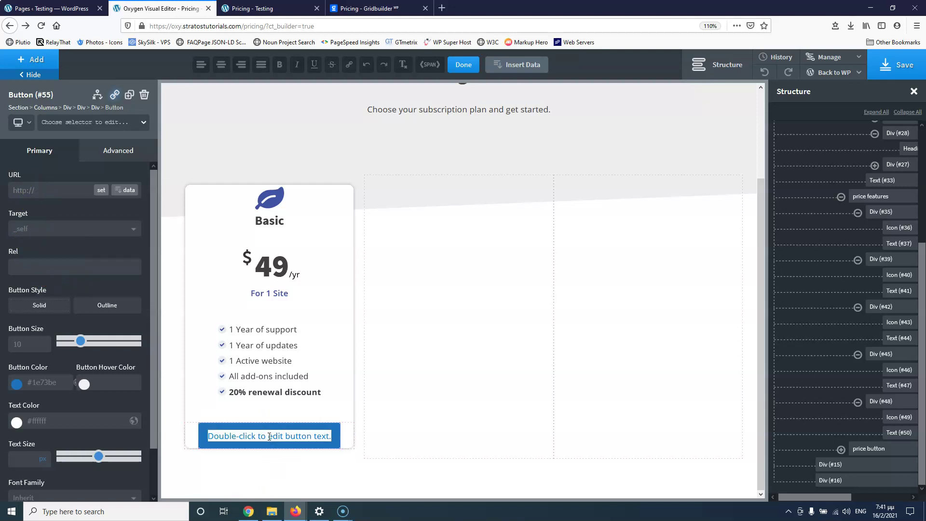
{"action": "type", "text": "Buy Now"}
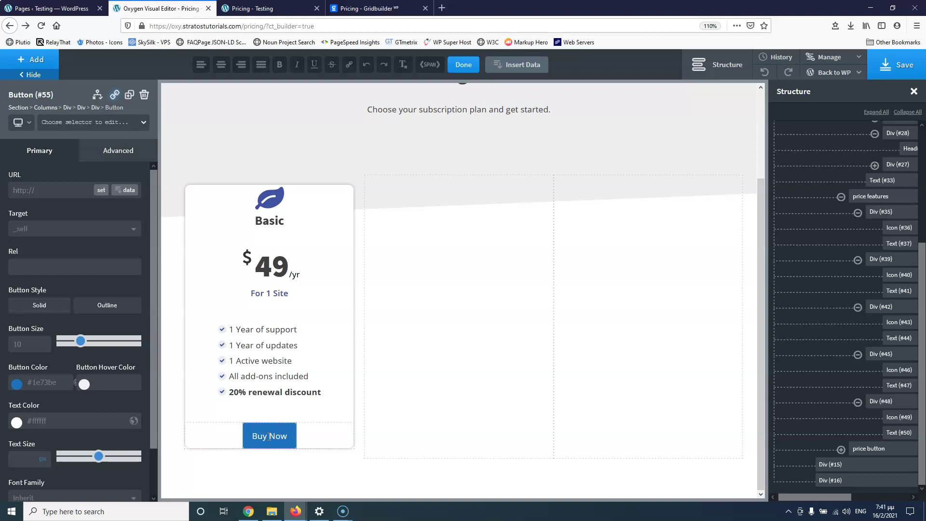
Check the button proportions on Gridbuilder's page, set the Buy Now button's width to 80%, and save the page
{"action": "left_click", "coordinate": [304, 9]}
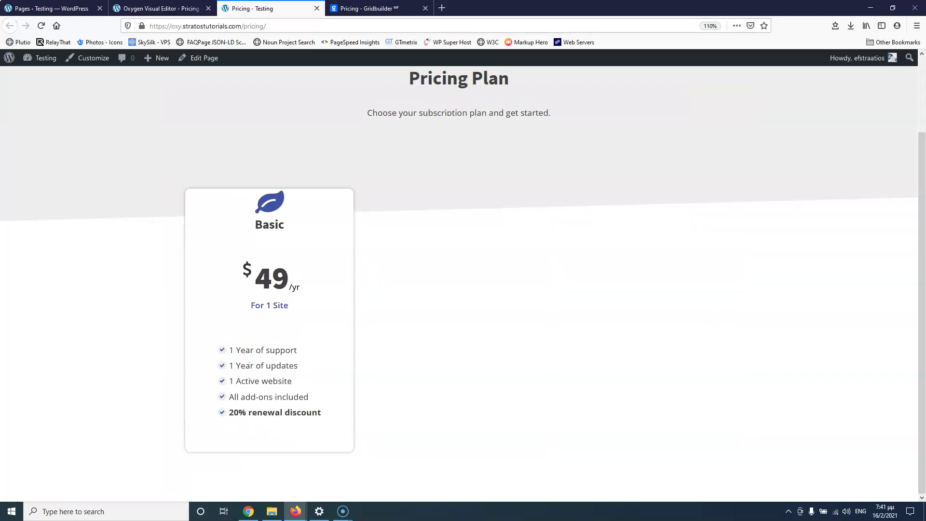
{"action": "left_click", "coordinate": [364, 9]}
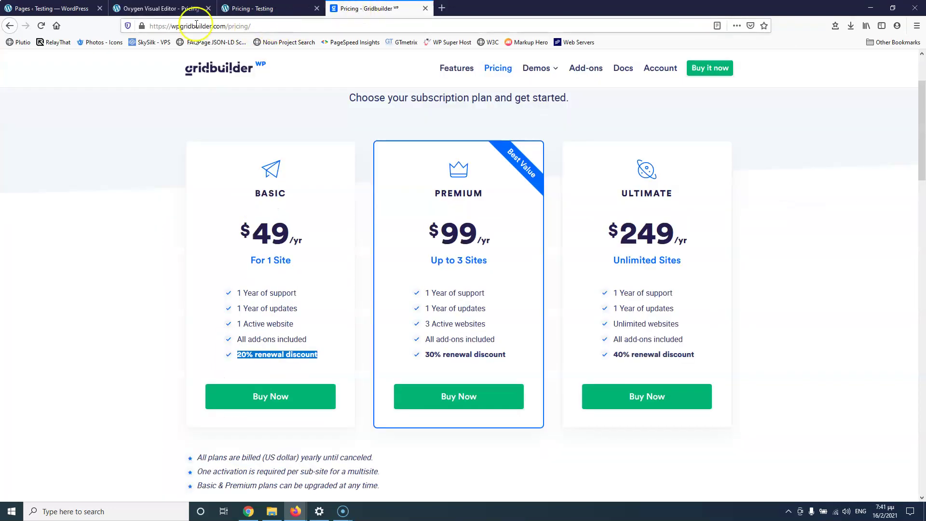
{"action": "left_click", "coordinate": [162, 10]}
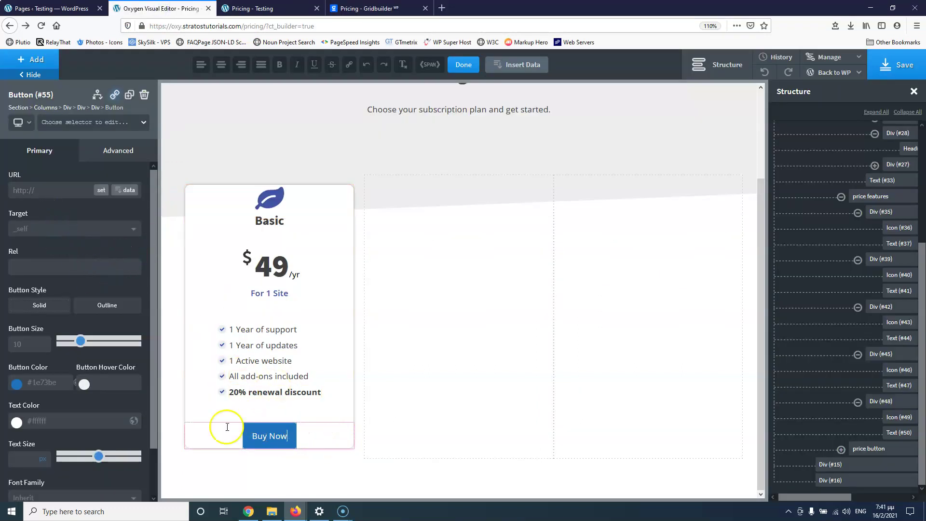
{"action": "left_click", "coordinate": [115, 153]}
{"action": "left_click", "coordinate": [83, 210]}
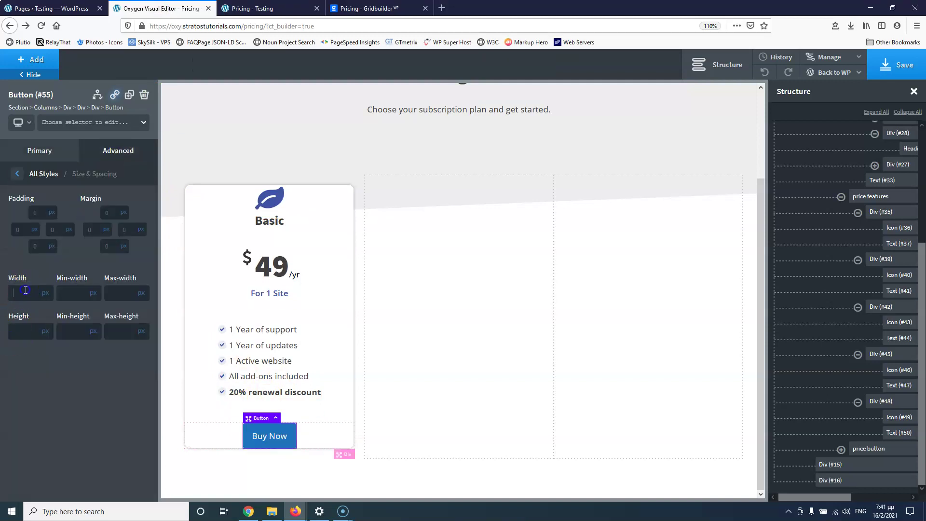
{"action": "type", "text": "80"}
{"action": "left_click", "coordinate": [43, 294]}
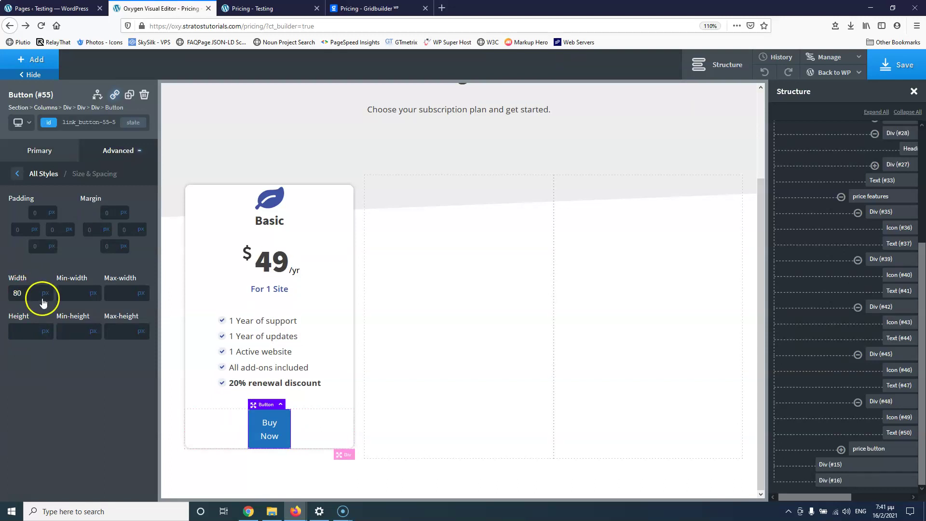
{"action": "left_click", "coordinate": [51, 289]}
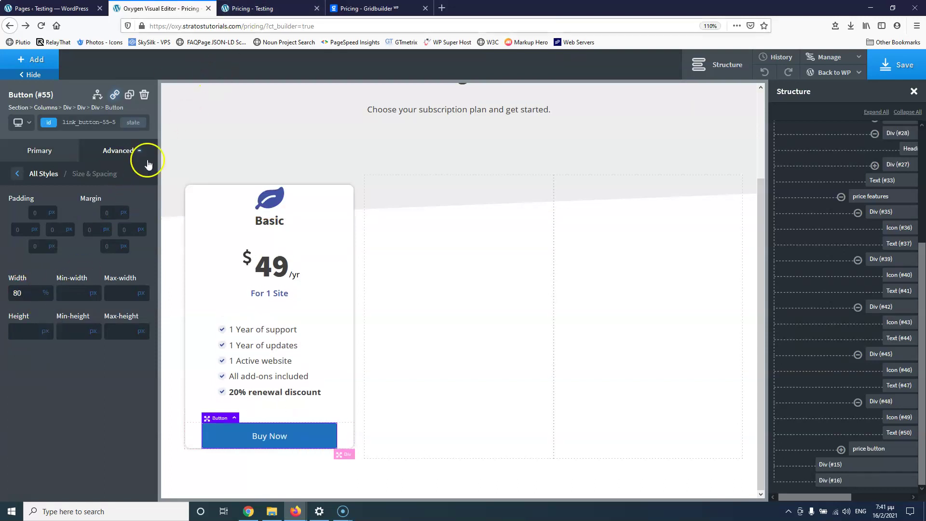
{"action": "left_click", "coordinate": [893, 63]}
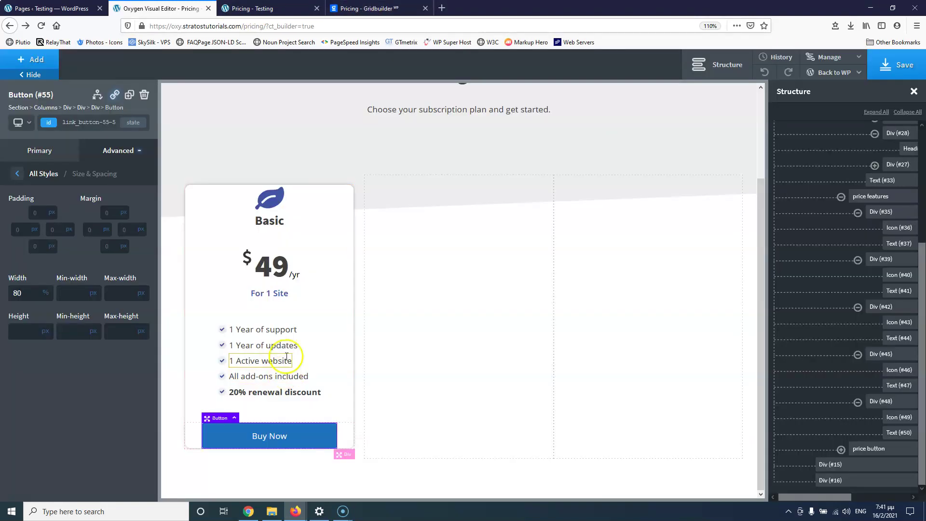
Change the Buy Now button's color to green #179b59, using Gridbuilder's Buy Now button as the reference
{"action": "left_click", "coordinate": [16, 175]}
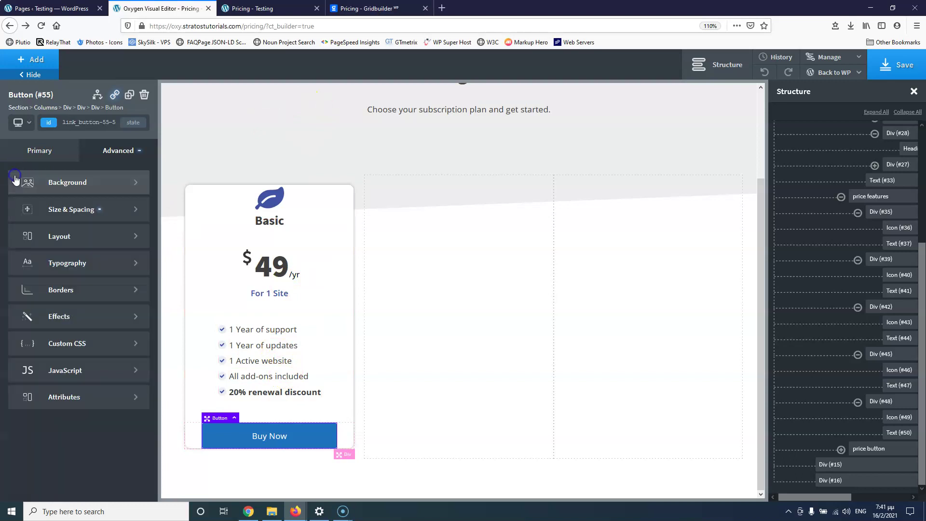
{"action": "left_click", "coordinate": [80, 186]}
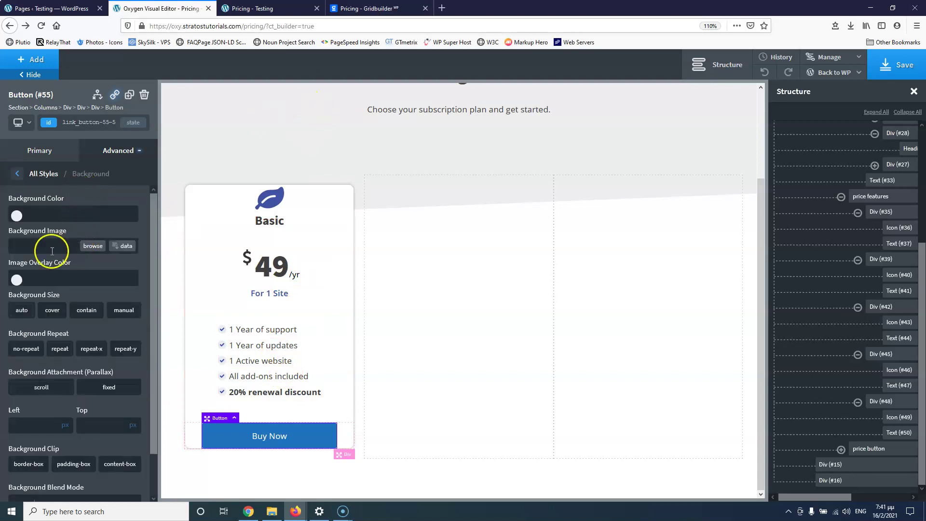
{"action": "left_click", "coordinate": [238, 440]}
{"action": "left_click", "coordinate": [47, 153]}
{"action": "left_click", "coordinate": [16, 384]}
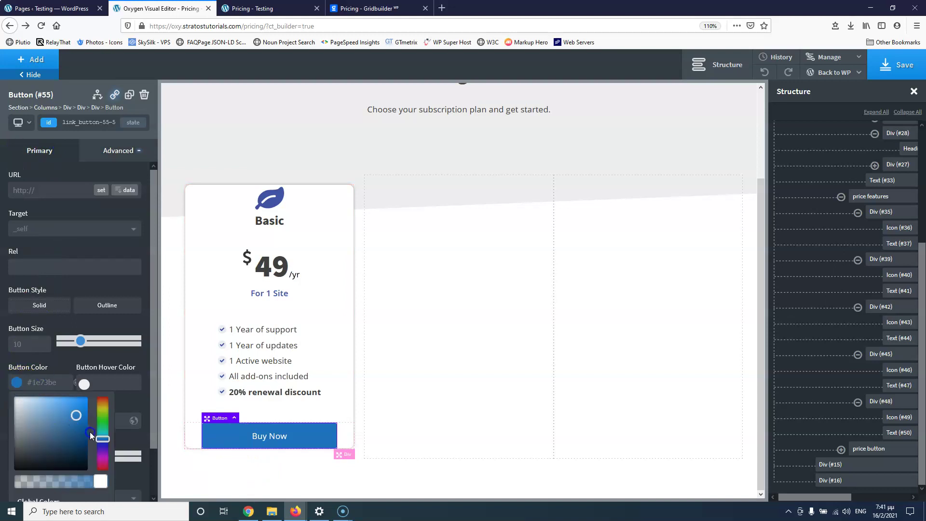
{"action": "left_click_drag", "start_coordinate": [100, 429], "coordinate": [72, 438]}
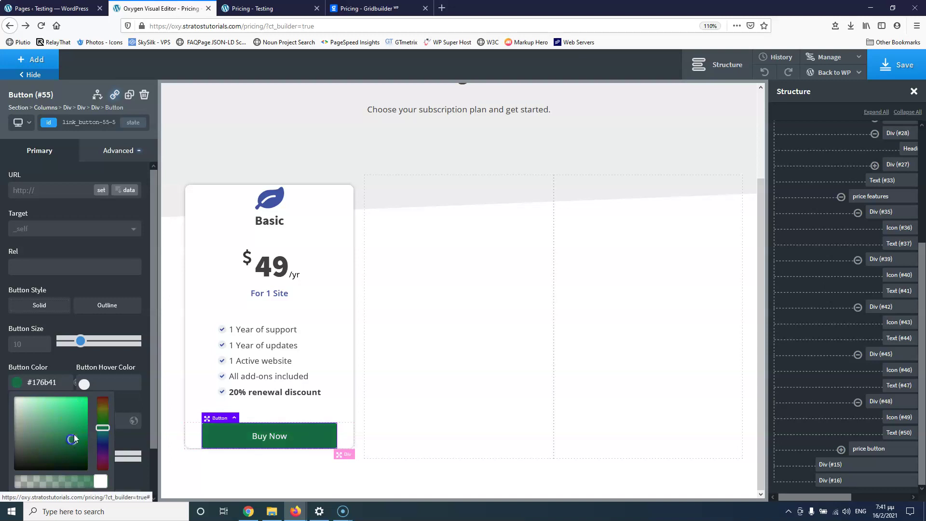
{"action": "left_click", "coordinate": [371, 9]}
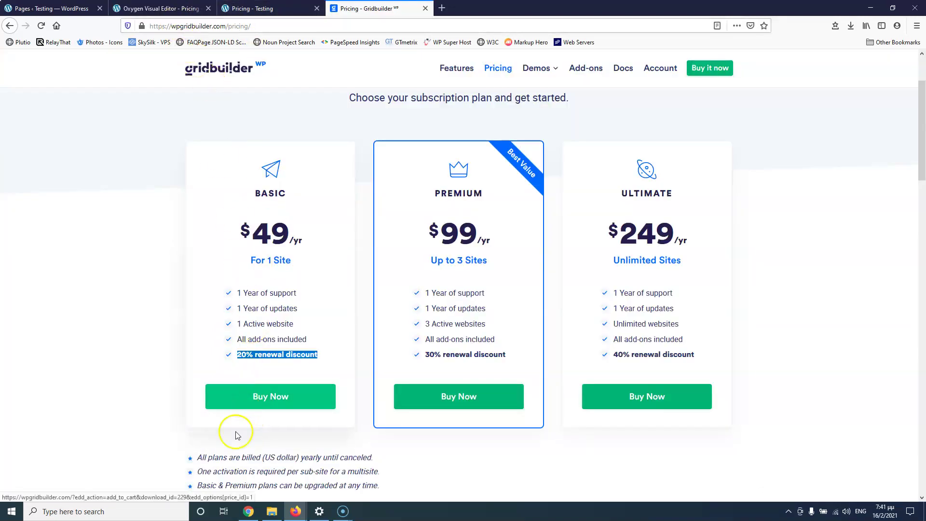
{"action": "left_click", "coordinate": [169, 9]}
{"action": "left_click", "coordinate": [73, 446]}
{"action": "left_click_drag", "start_coordinate": [73, 436], "coordinate": [75, 429]}
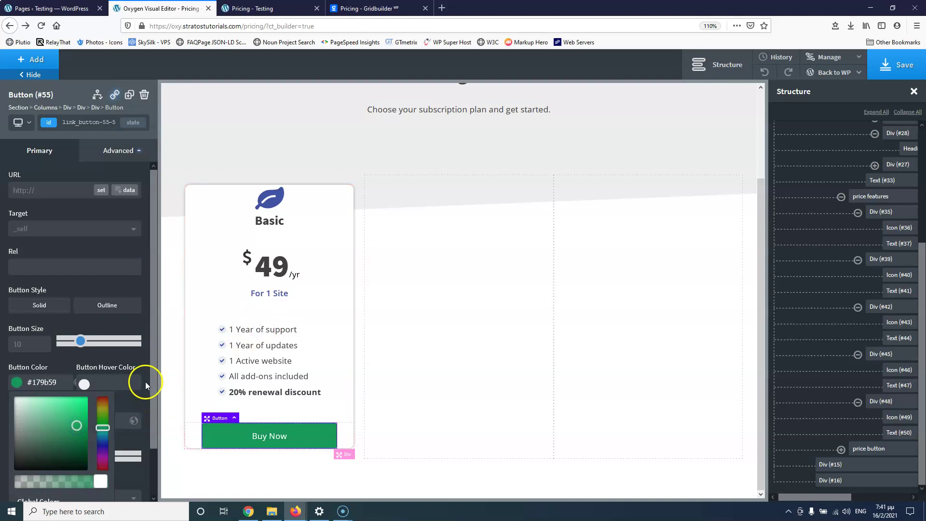
{"action": "left_click", "coordinate": [136, 360]}
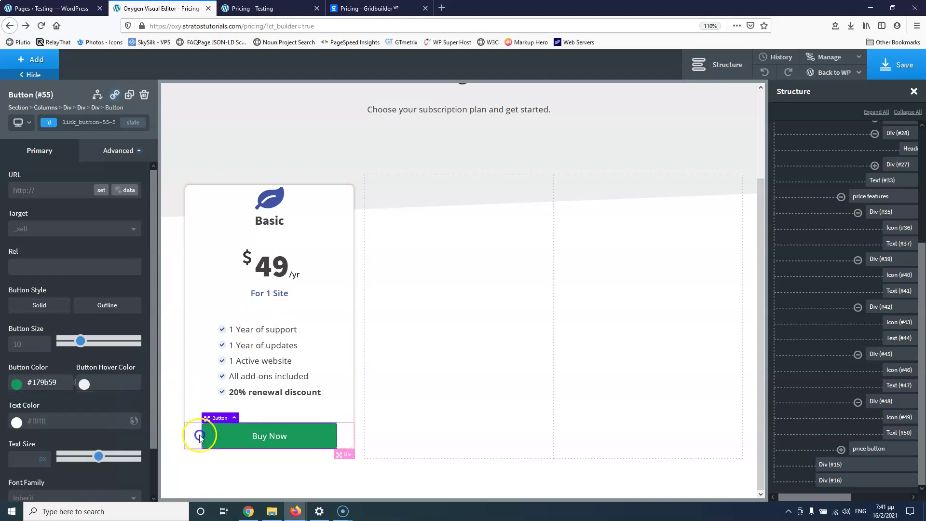
{"action": "left_click", "coordinate": [356, 6]}
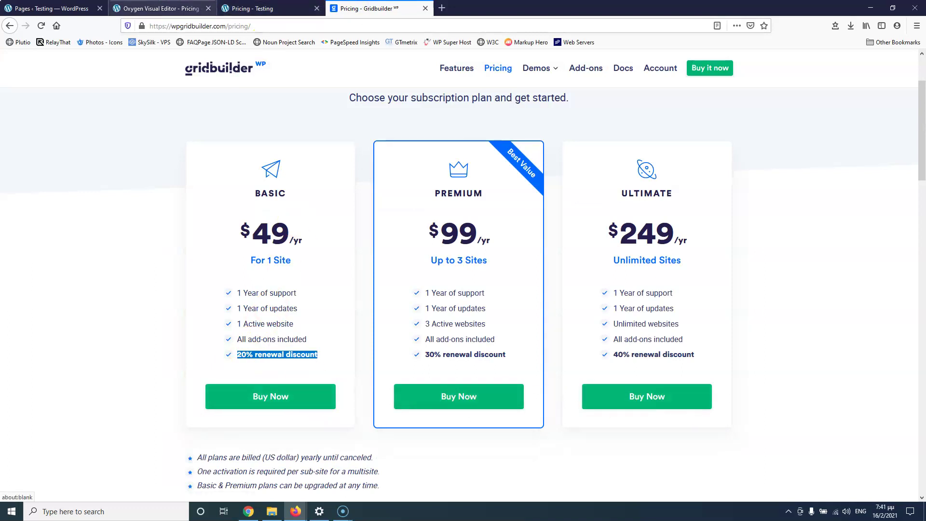
{"action": "left_click", "coordinate": [160, 8]}
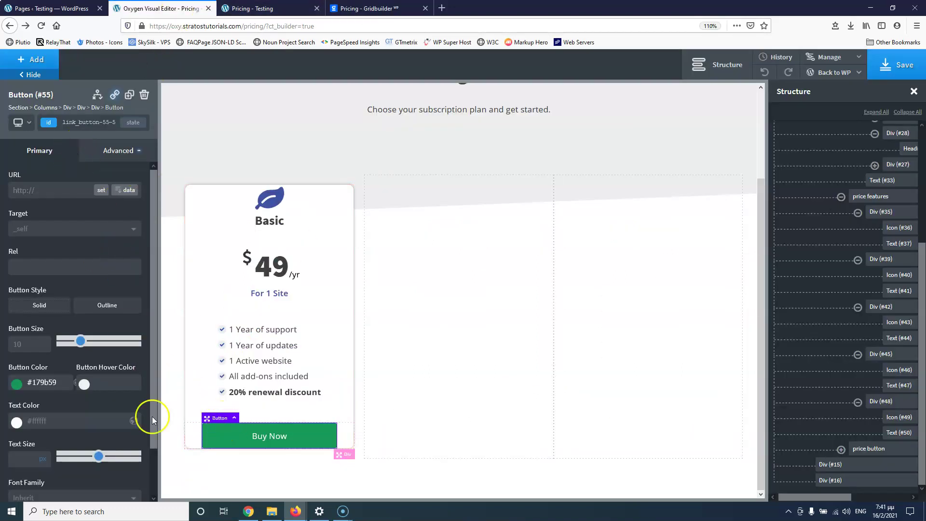
Assign the price-button class to the Buy Now button and copy its ID styles into that class
{"action": "left_click", "coordinate": [86, 124]}
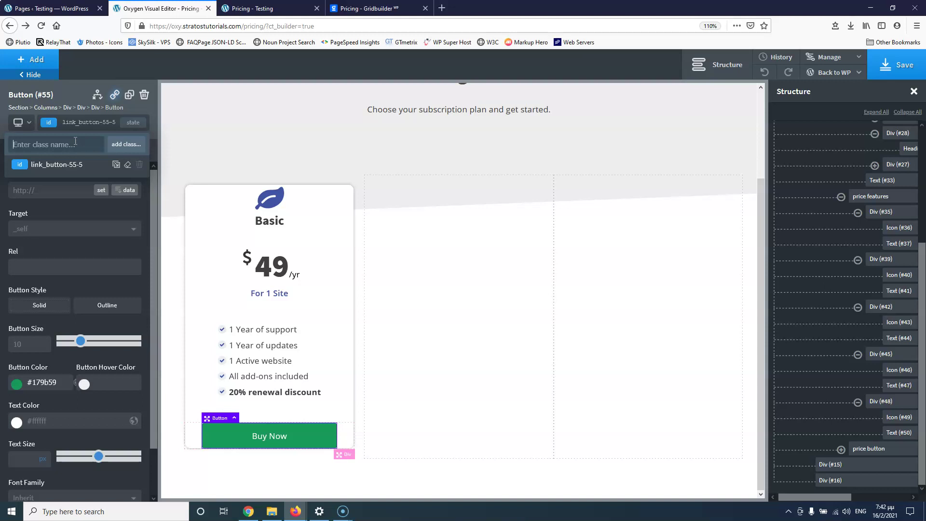
{"action": "type", "text": "price"}
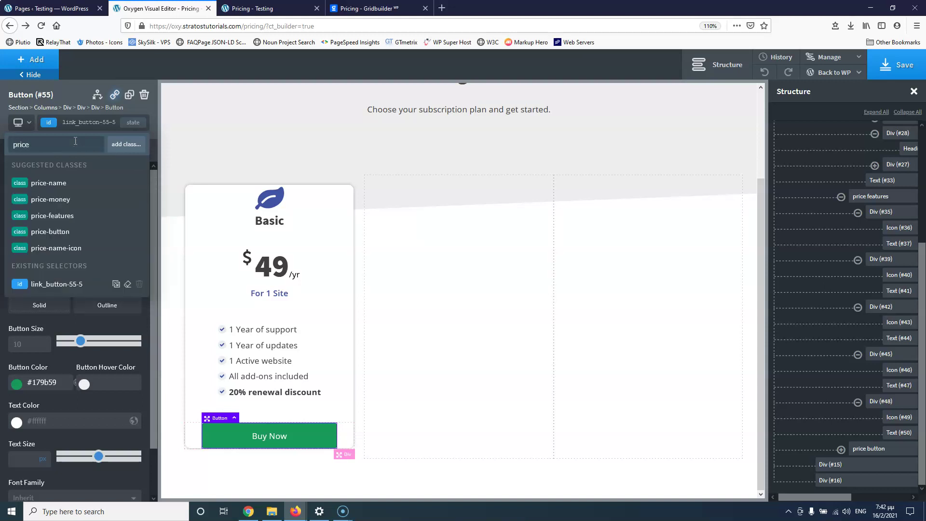
{"action": "type", "text": "-button"}
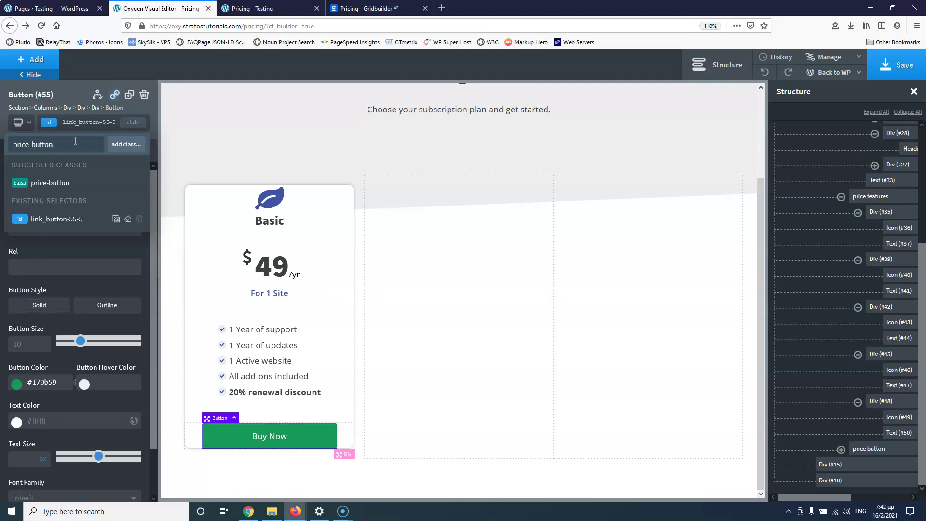
{"action": "key", "text": "Return"}
{"action": "left_click", "coordinate": [88, 129]}
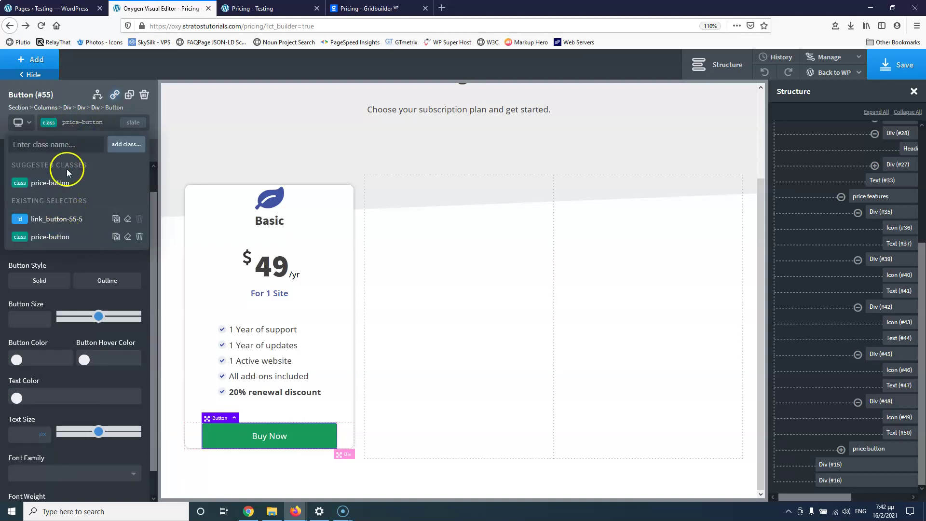
{"action": "left_click", "coordinate": [116, 220]}
{"action": "left_click", "coordinate": [93, 234]}
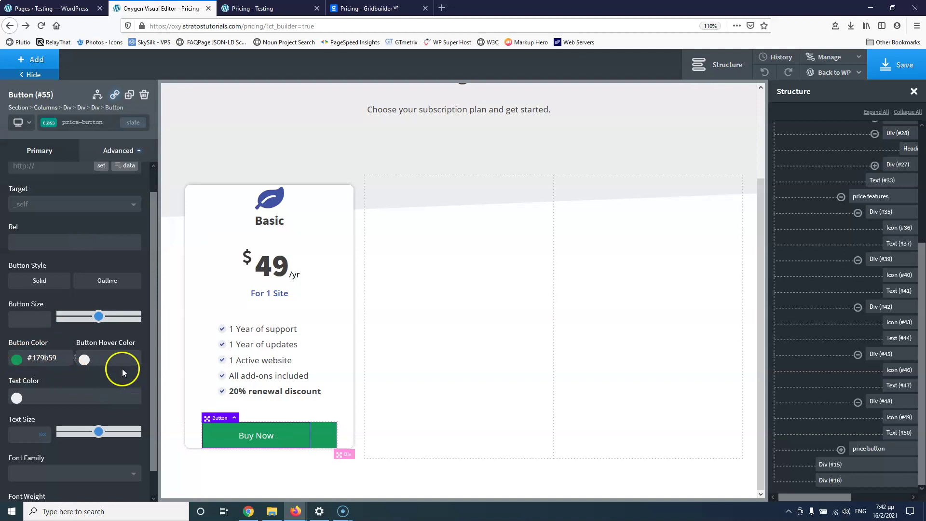
Clear the ID styles of the price button div that wraps the Buy Now button
{"action": "left_click", "coordinate": [312, 408]}
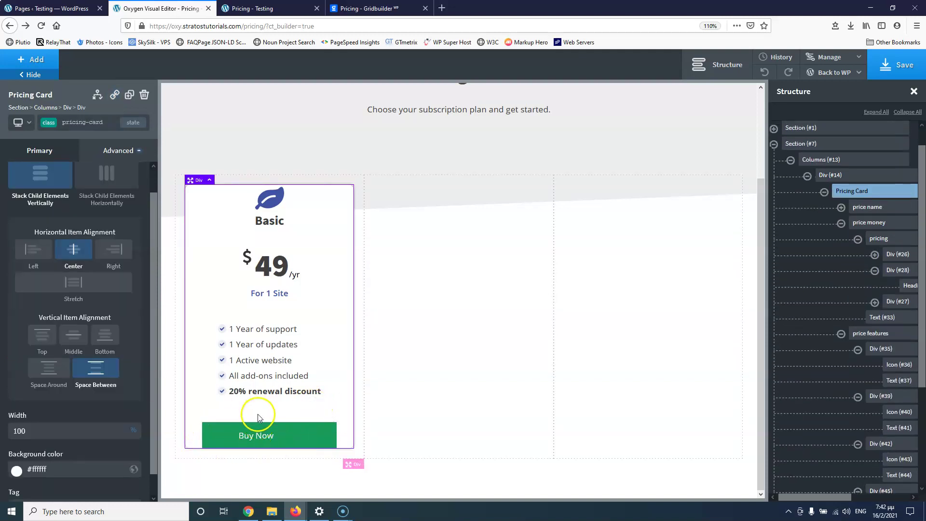
{"action": "left_click", "coordinate": [323, 435]}
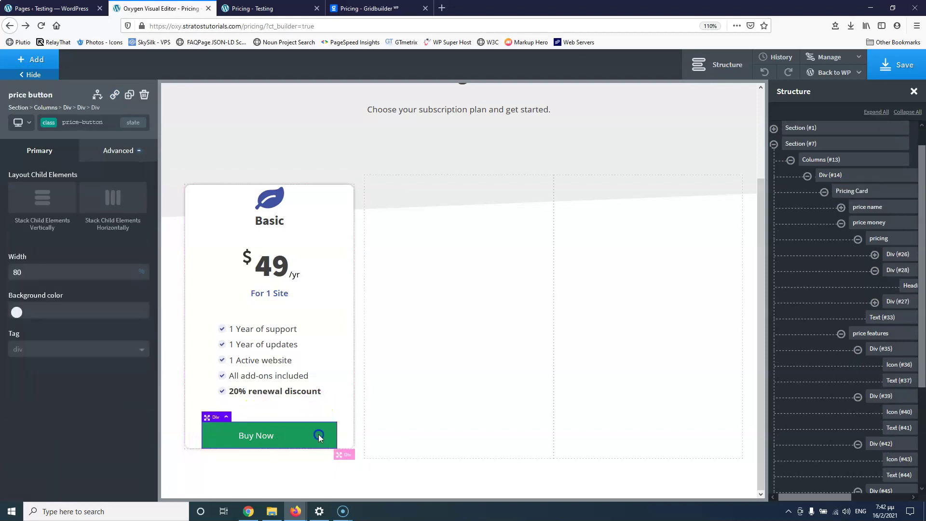
{"action": "left_click", "coordinate": [92, 122]}
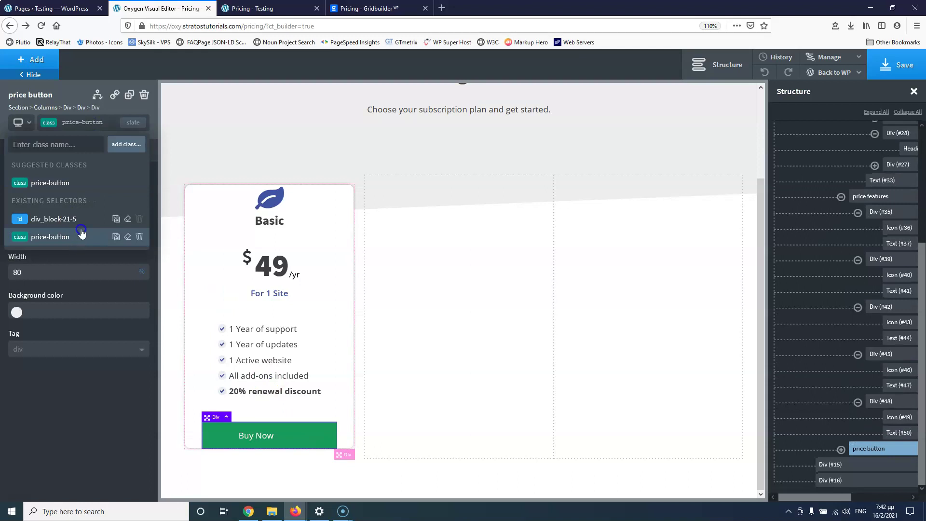
{"action": "left_click", "coordinate": [117, 219]}
{"action": "left_click", "coordinate": [128, 220]}
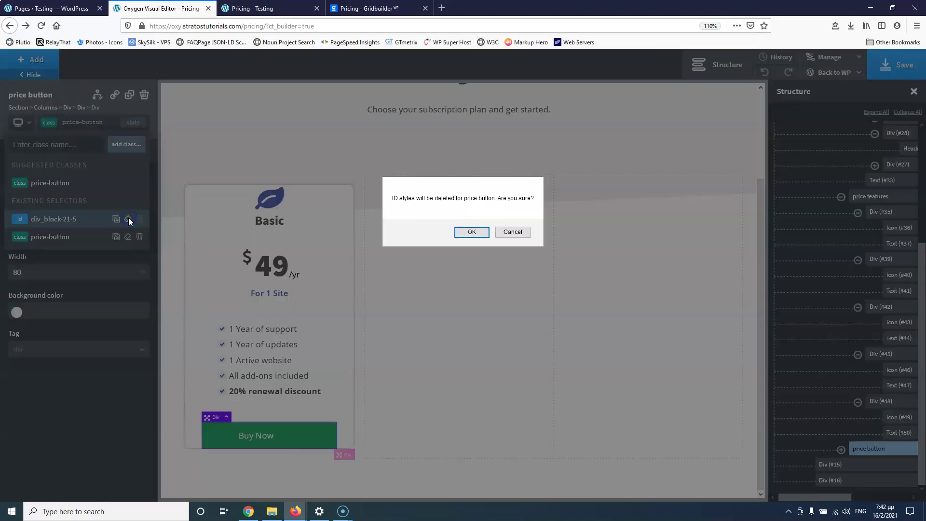
{"action": "left_click", "coordinate": [489, 230]}
Toggle the Pricing Card's horizontal item alignment off and back to Center
{"action": "left_click", "coordinate": [302, 432]}
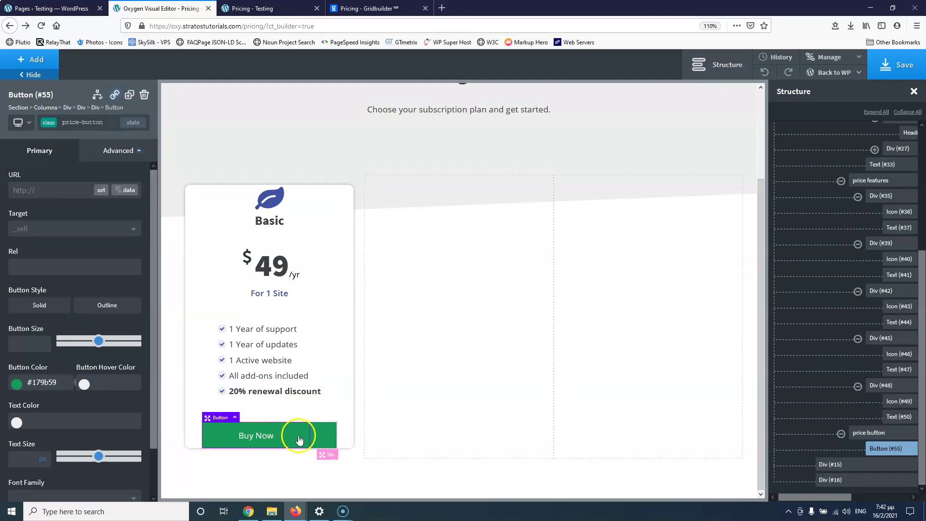
{"action": "left_click", "coordinate": [345, 429]}
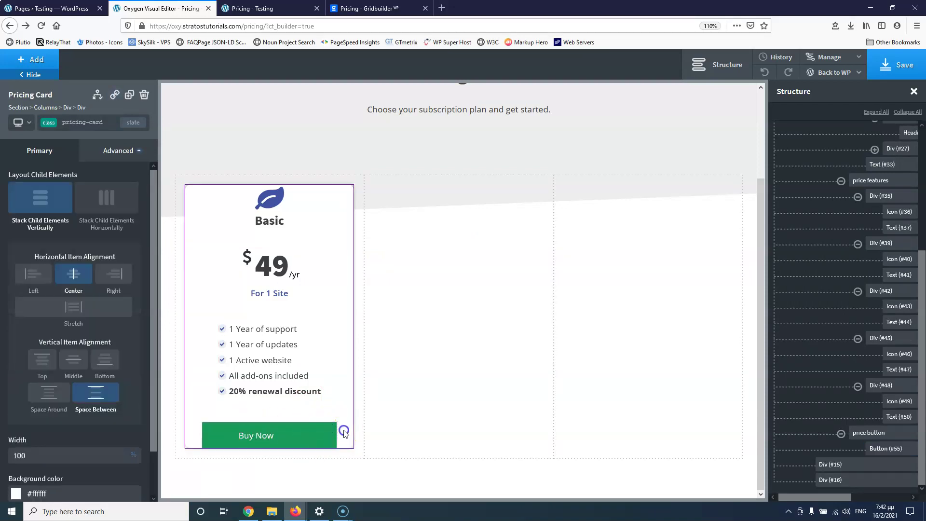
{"action": "left_click", "coordinate": [73, 279]}
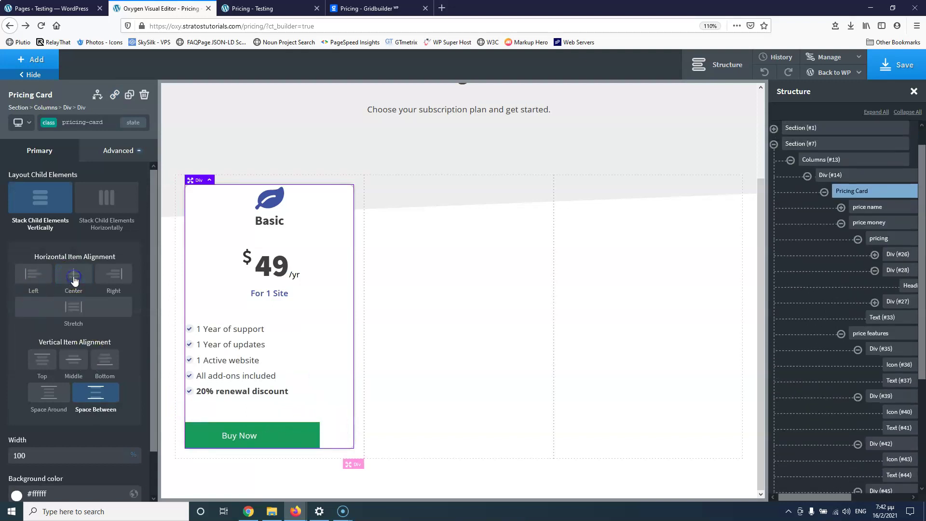
{"action": "left_click", "coordinate": [73, 275]}
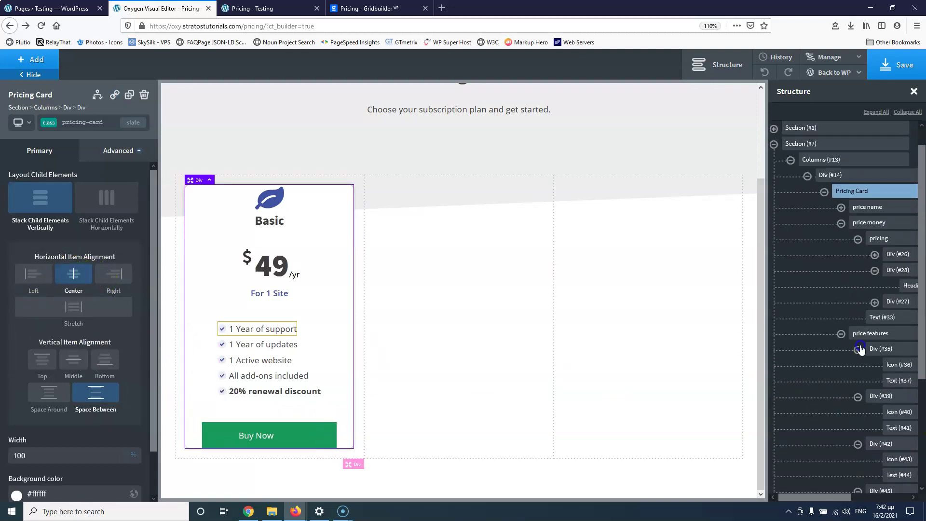
Stack the price button div's child elements horizontally, with Middle vertical and Center horizontal item alignment
{"action": "scroll", "coordinate": [860, 347], "scroll_direction": "down", "scroll_amount": 3}
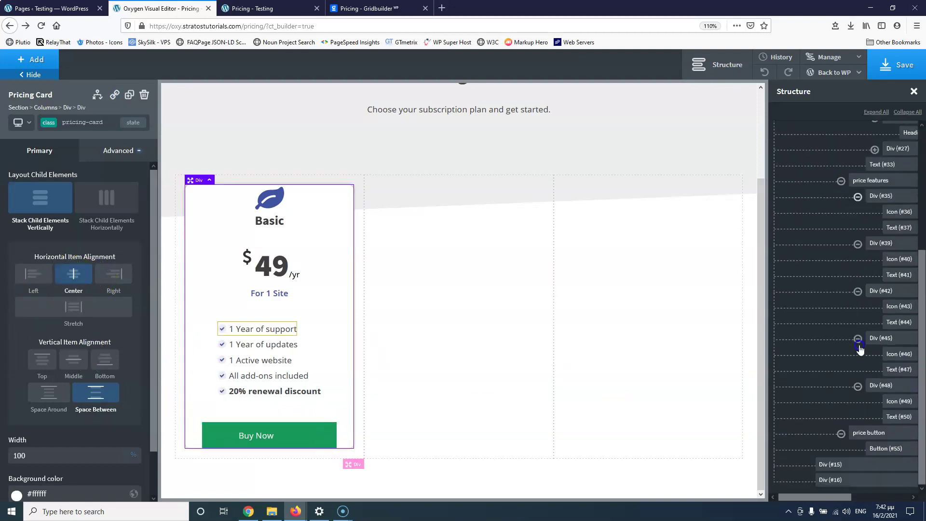
{"action": "left_click", "coordinate": [877, 433]}
{"action": "left_click", "coordinate": [883, 448]}
{"action": "left_click_drag", "start_coordinate": [843, 498], "coordinate": [867, 497]}
{"action": "left_click", "coordinate": [852, 434]}
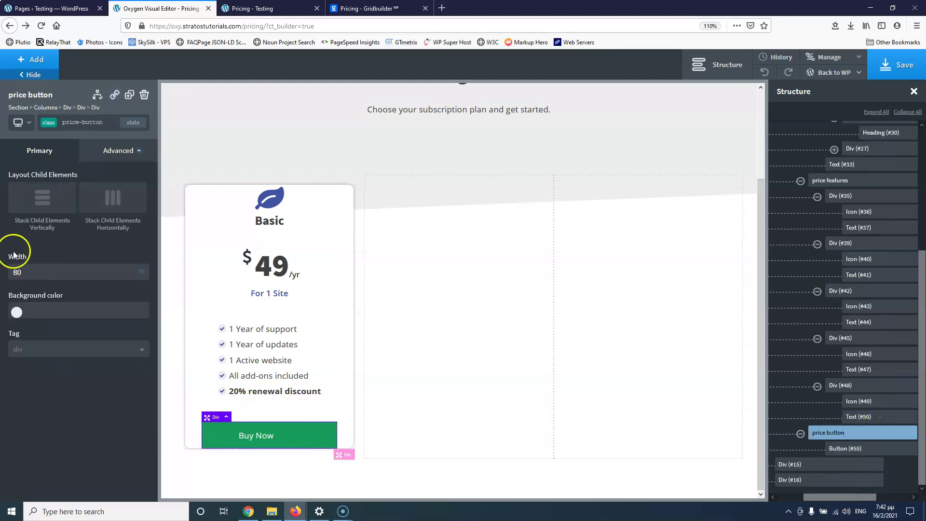
{"action": "left_click", "coordinate": [108, 198]}
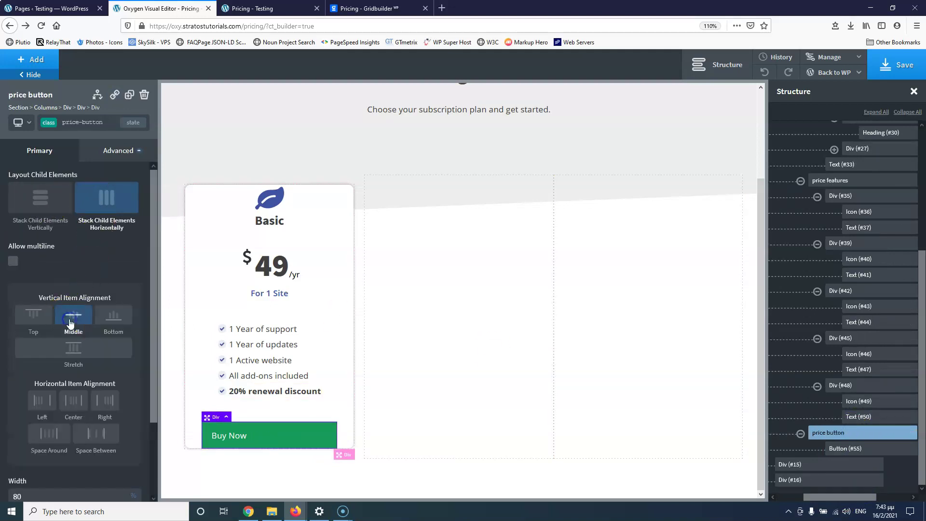
{"action": "left_click", "coordinate": [74, 403]}
Compare the settings of the Buy Now button and its parent div, and remove the price-button class from the div
{"action": "left_click", "coordinate": [859, 448]}
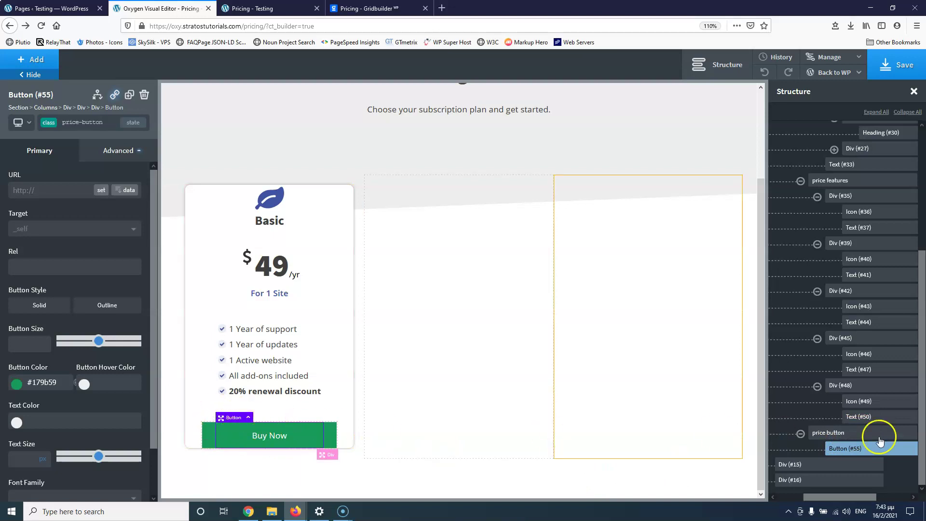
{"action": "left_click", "coordinate": [848, 432]}
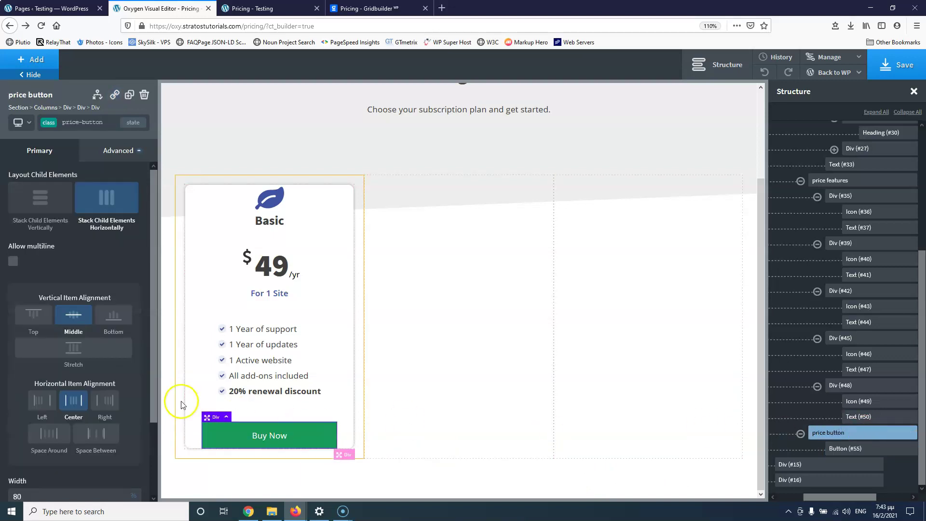
{"action": "scroll", "coordinate": [108, 368], "scroll_direction": "down", "scroll_amount": 4}
{"action": "left_click", "coordinate": [843, 446]}
{"action": "left_click", "coordinate": [844, 433]}
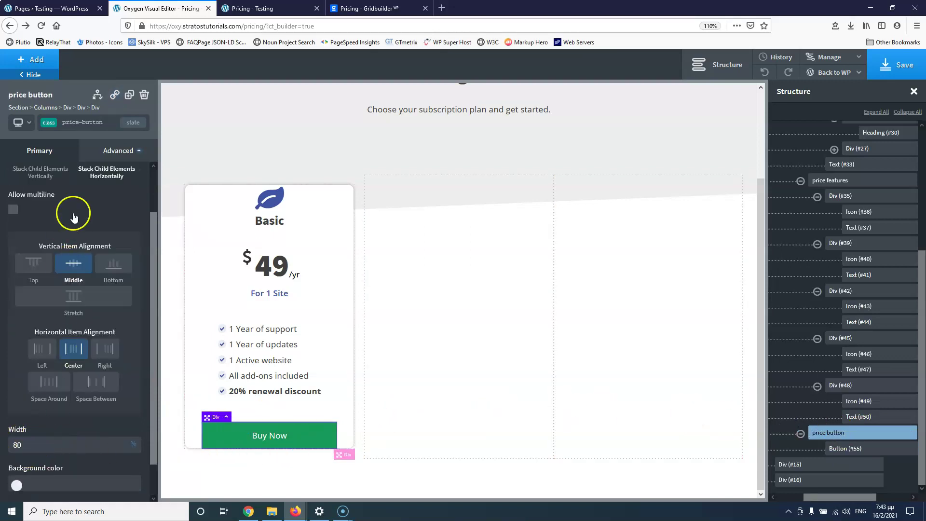
{"action": "left_click", "coordinate": [869, 450]}
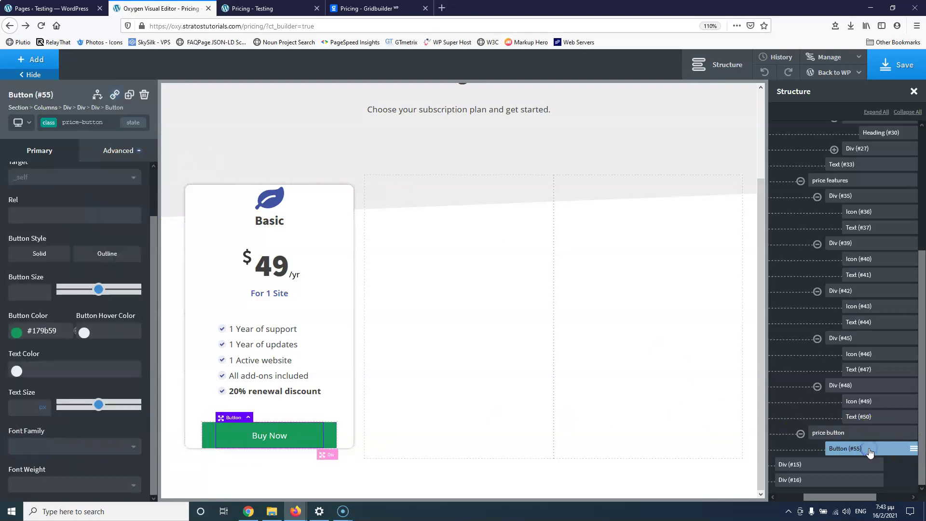
{"action": "left_click", "coordinate": [866, 434]}
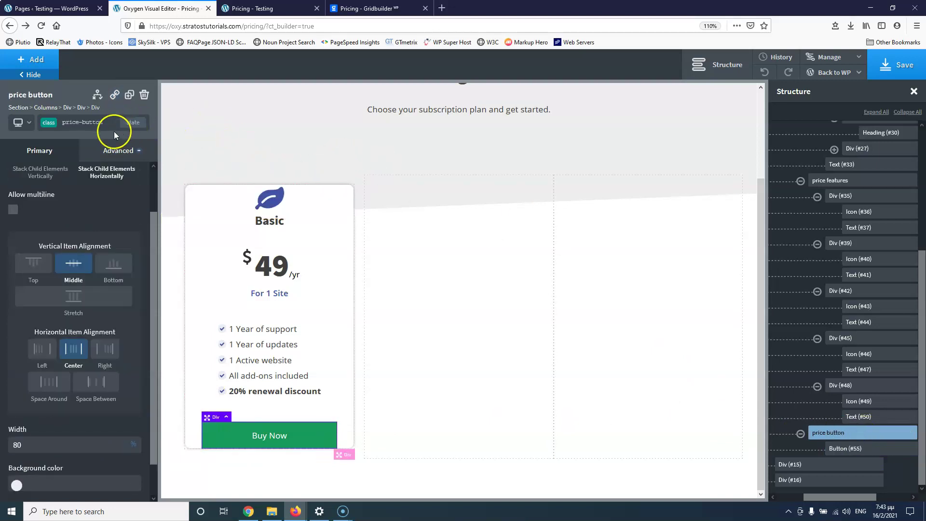
{"action": "left_click", "coordinate": [95, 128]}
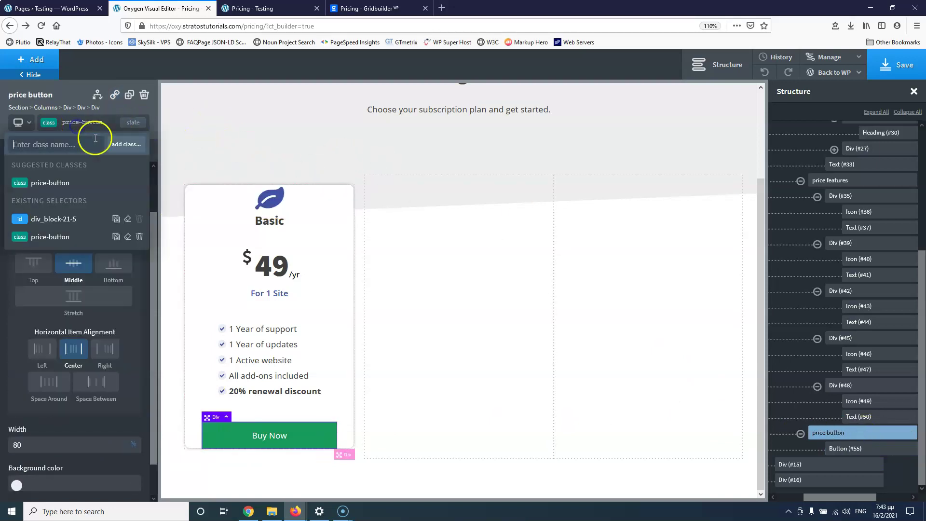
{"action": "left_click", "coordinate": [138, 237]}
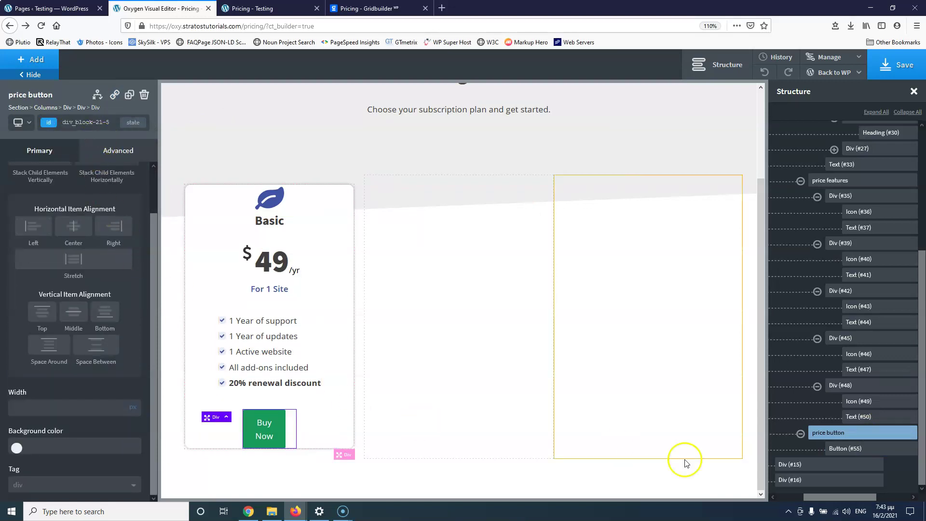
Set the price button div's width to 100% with Center horizontal item alignment, and save the page
{"action": "left_click", "coordinate": [841, 447]}
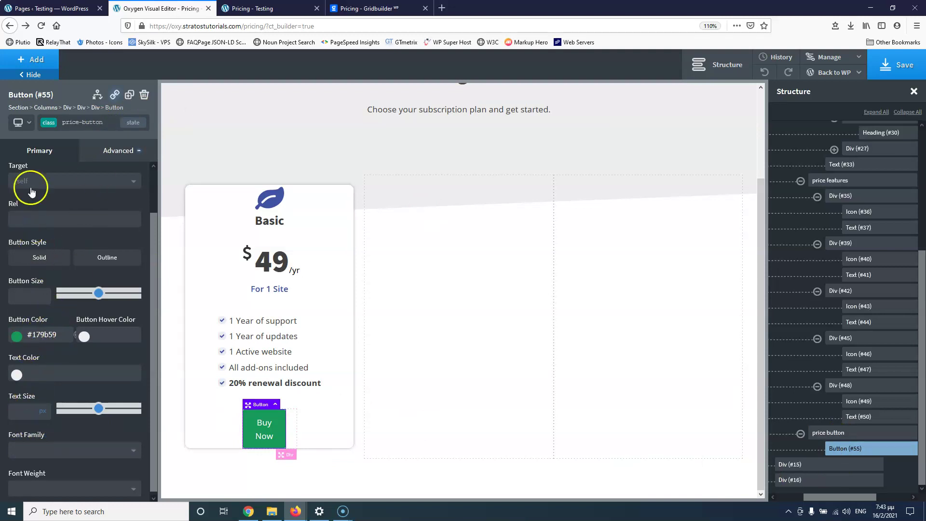
{"action": "scroll", "coordinate": [75, 356], "scroll_direction": "down", "scroll_amount": 1}
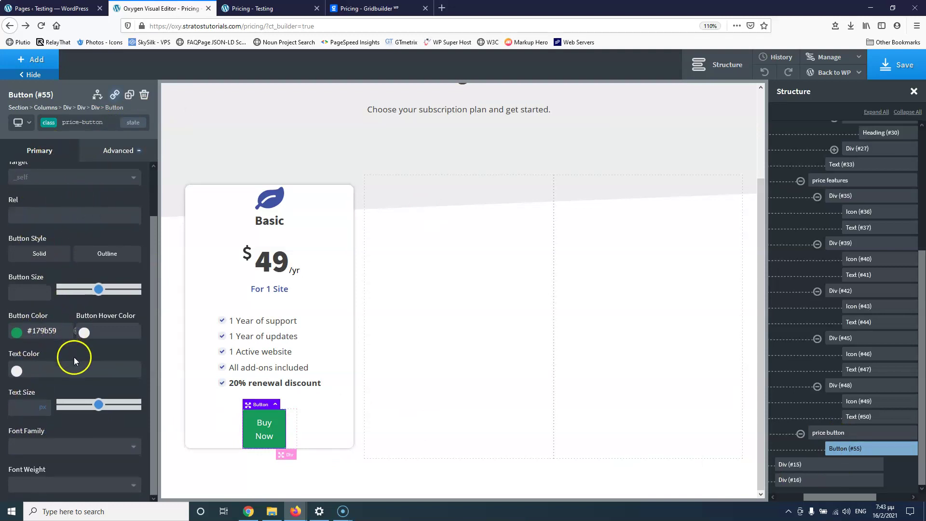
{"action": "left_click", "coordinate": [107, 150]}
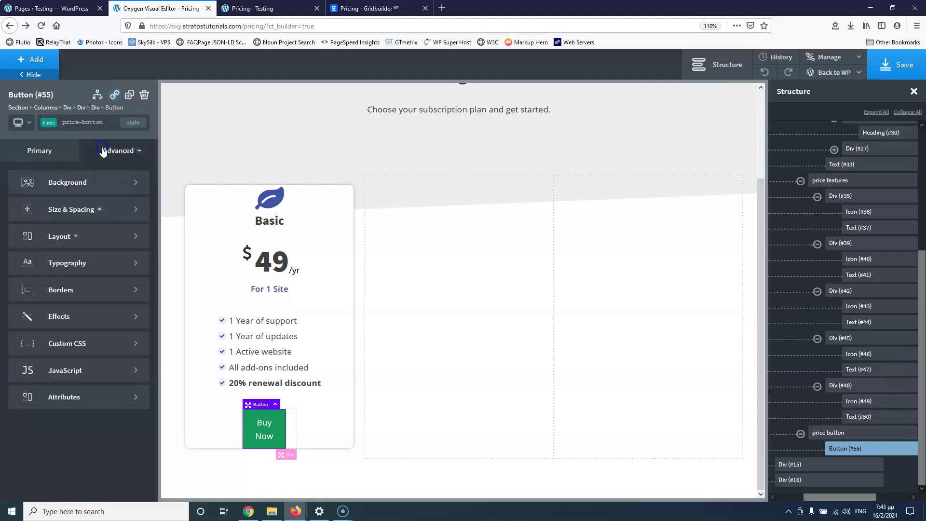
{"action": "left_click", "coordinate": [73, 213]}
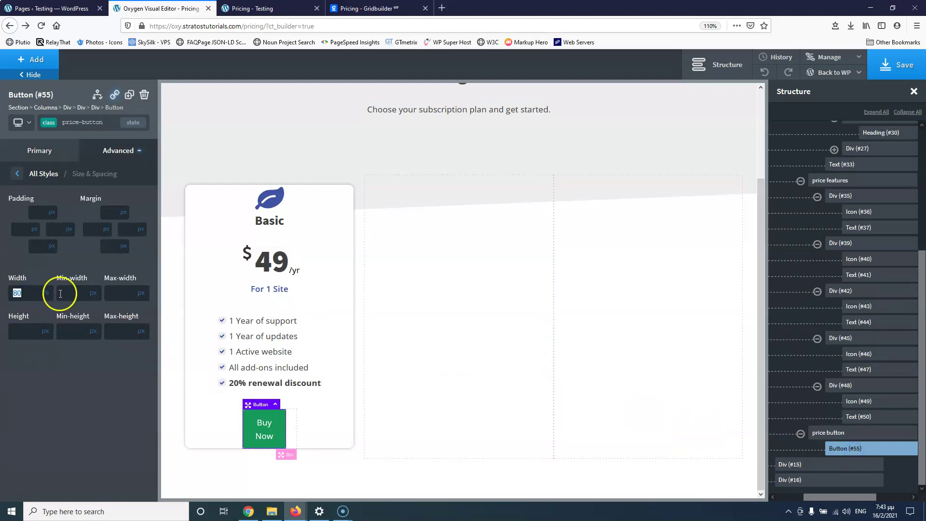
{"action": "left_click", "coordinate": [836, 433]}
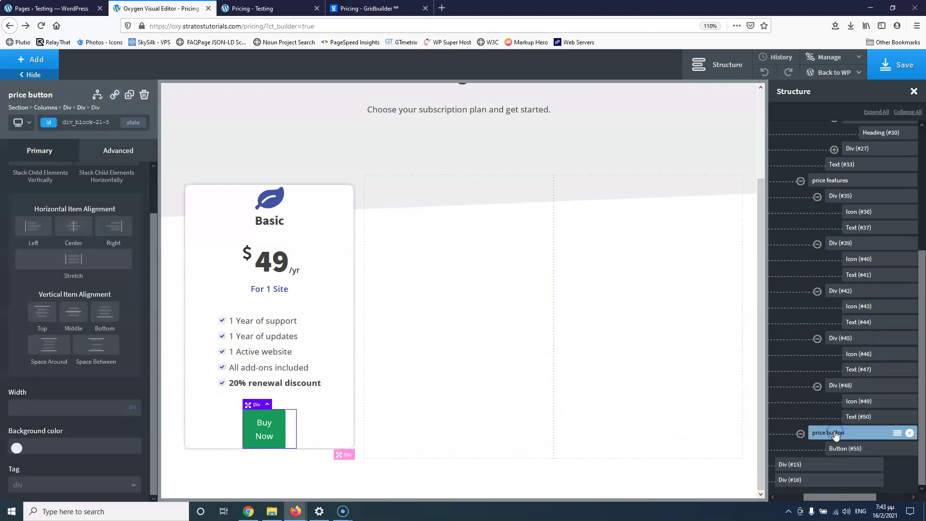
{"action": "left_click", "coordinate": [45, 403]}
{"action": "type", "text": "100"}
{"action": "left_click", "coordinate": [131, 408]}
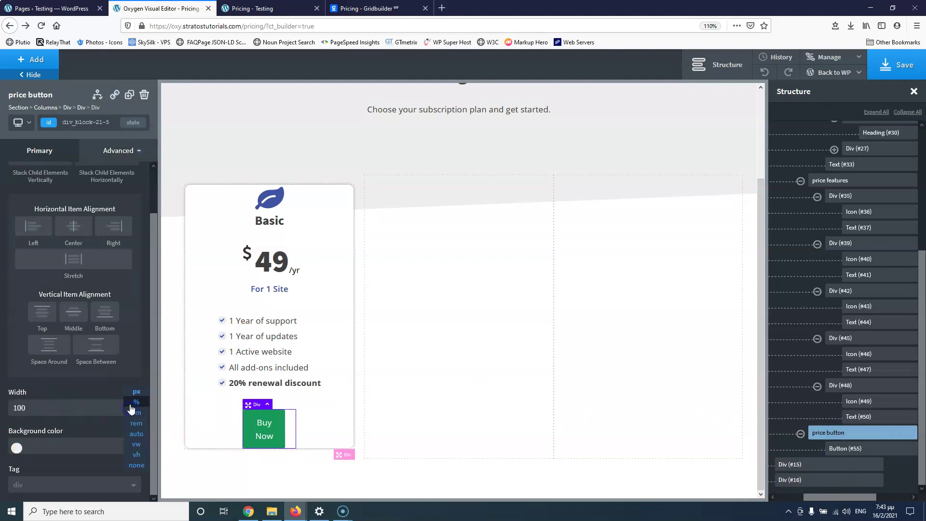
{"action": "left_click", "coordinate": [136, 402]}
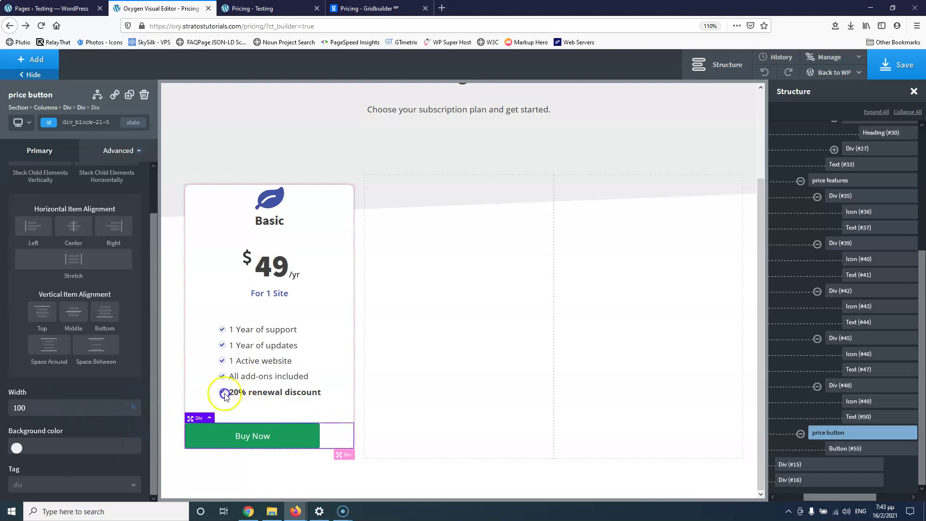
{"action": "left_click", "coordinate": [71, 223]}
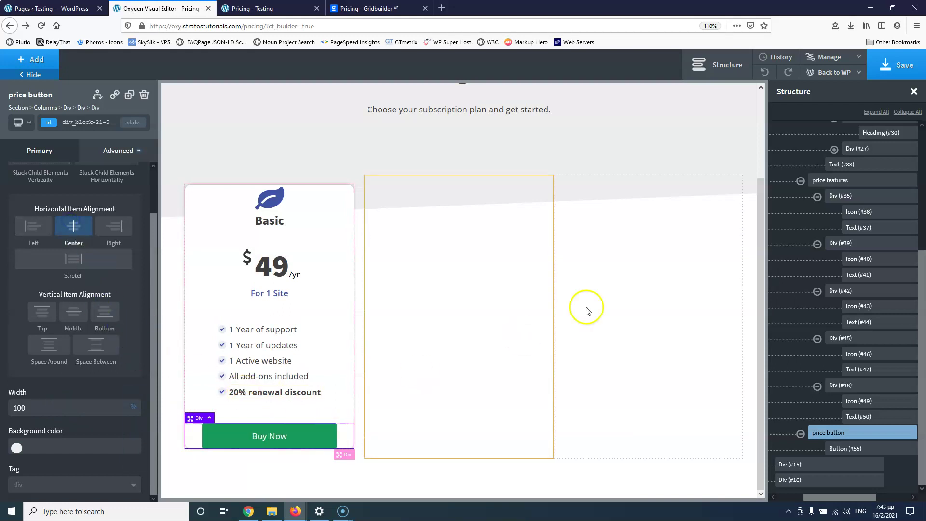
{"action": "left_click", "coordinate": [888, 75]}
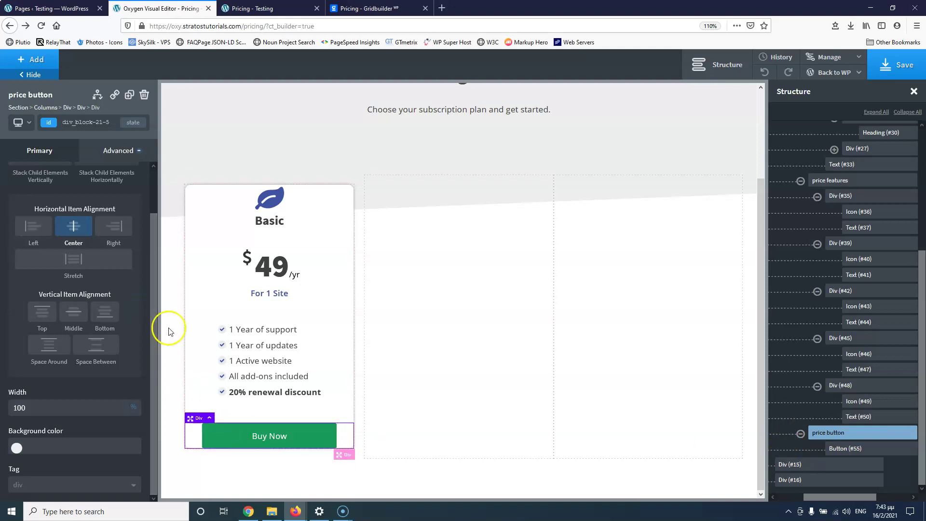
Compare the hover and original state settings of the Buy Now button's price-button class
{"action": "left_click", "coordinate": [221, 441]}
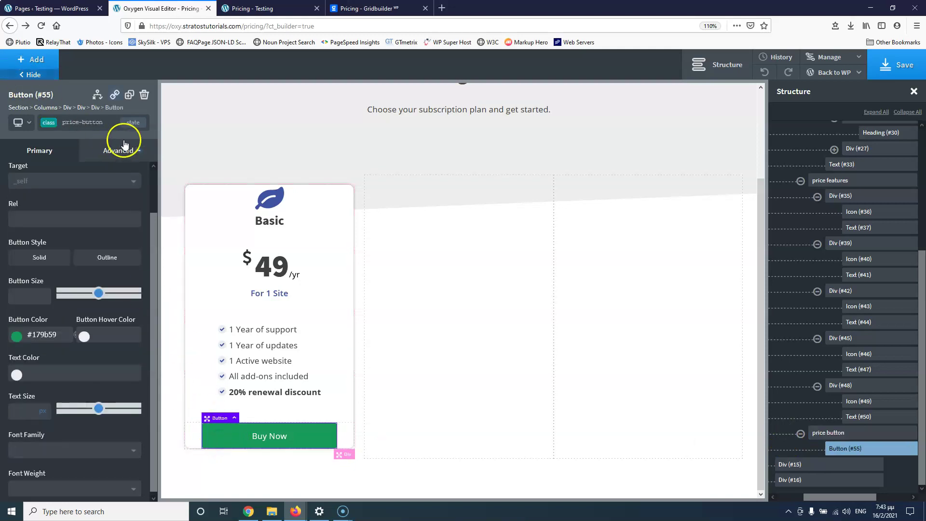
{"action": "left_click", "coordinate": [133, 123]}
{"action": "left_click", "coordinate": [91, 161]}
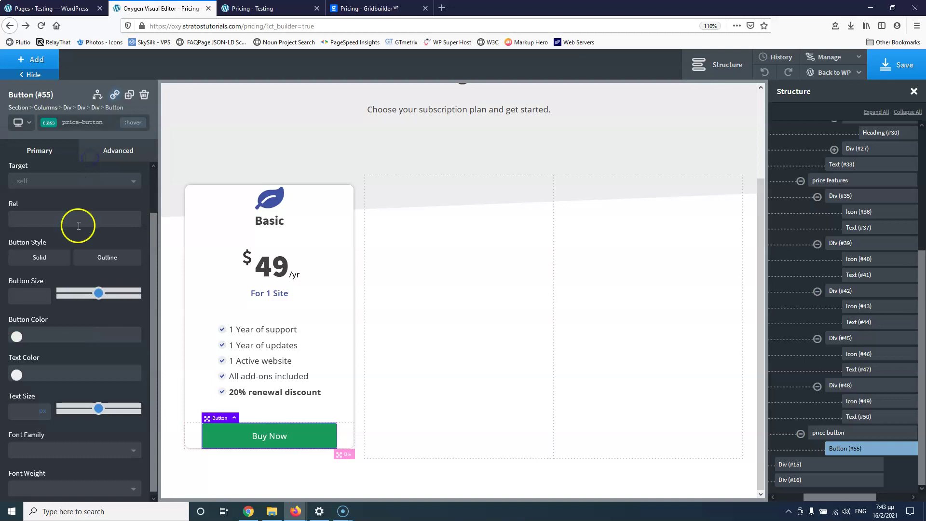
{"action": "left_click", "coordinate": [127, 132]}
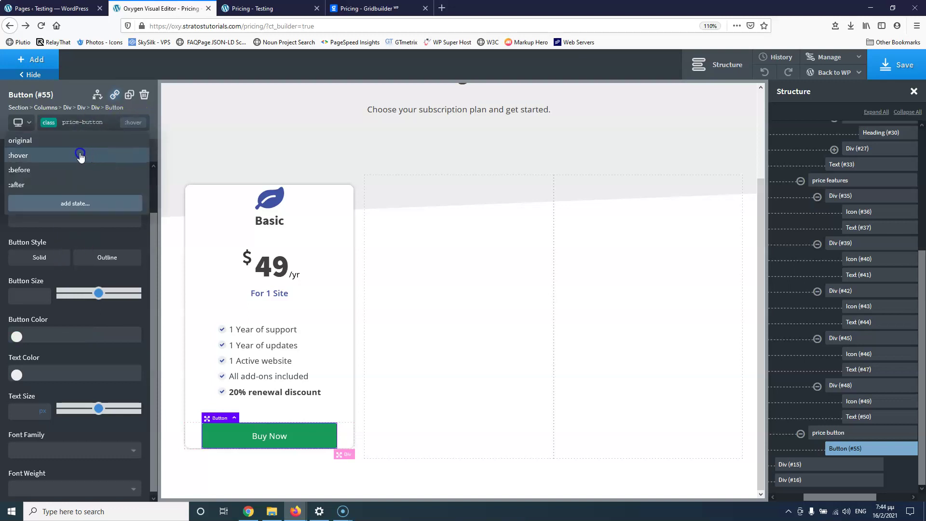
{"action": "left_click", "coordinate": [55, 140]}
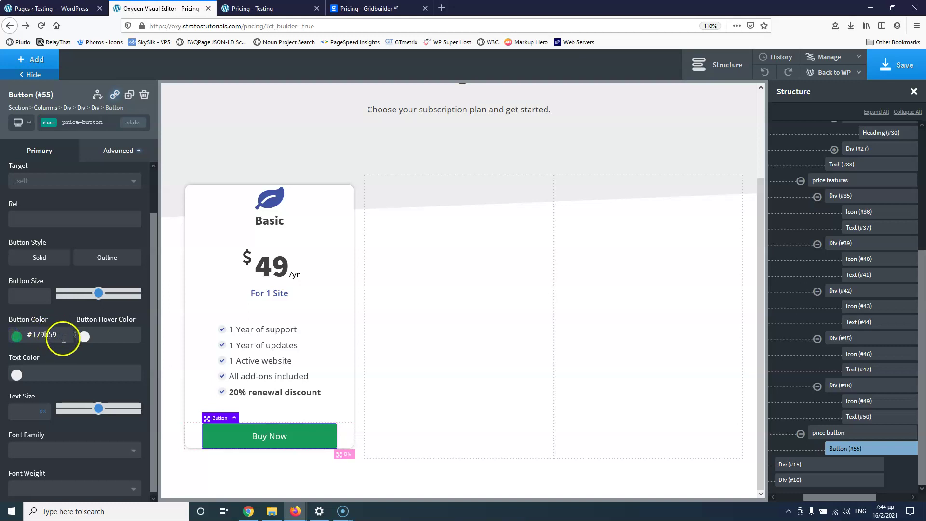
{"action": "left_click", "coordinate": [116, 151]}
{"action": "left_click", "coordinate": [44, 158]}
Try a green slightly lighter than #179b59 as the price-button class's hover button color and return to the original state
{"action": "left_click", "coordinate": [131, 122]}
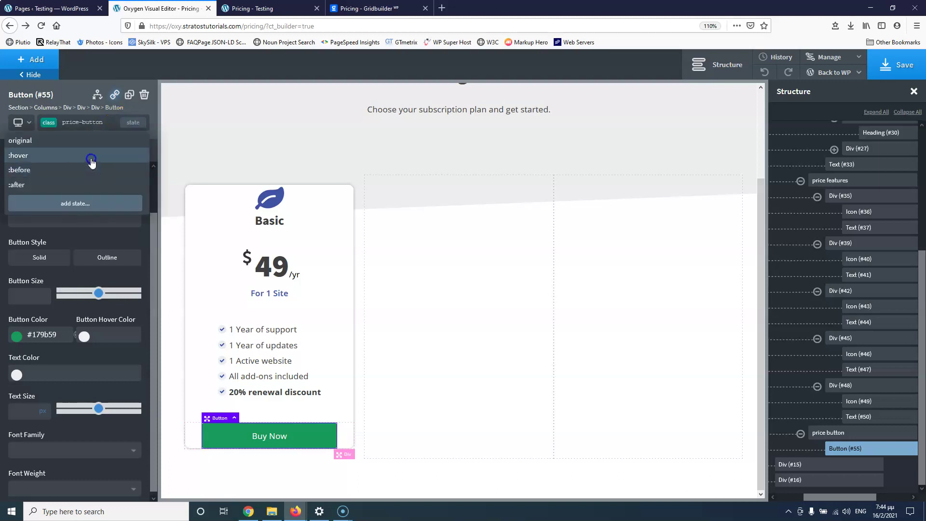
{"action": "left_click", "coordinate": [92, 159]}
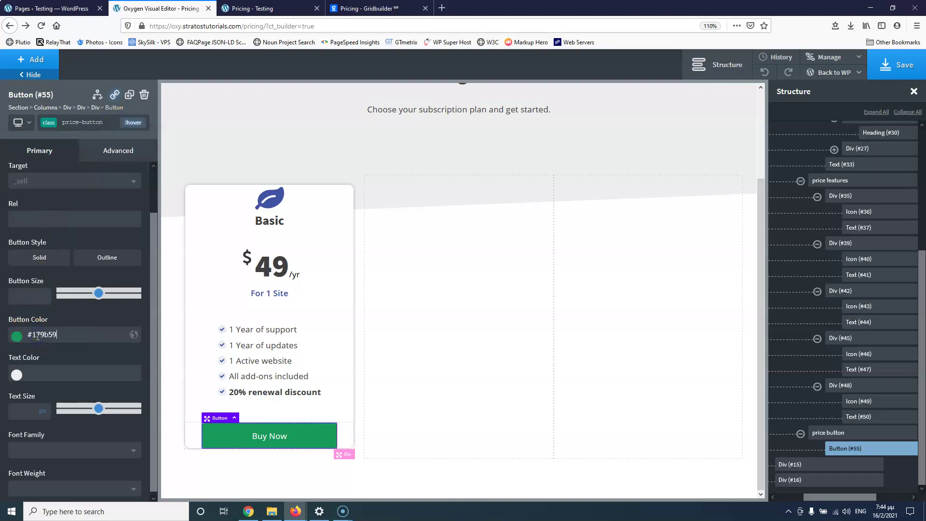
{"action": "left_click", "coordinate": [17, 337]}
{"action": "left_click_drag", "start_coordinate": [77, 380], "coordinate": [78, 365]}
{"action": "left_click", "coordinate": [243, 442]}
{"action": "left_click", "coordinate": [133, 122]}
{"action": "left_click", "coordinate": [88, 141]}
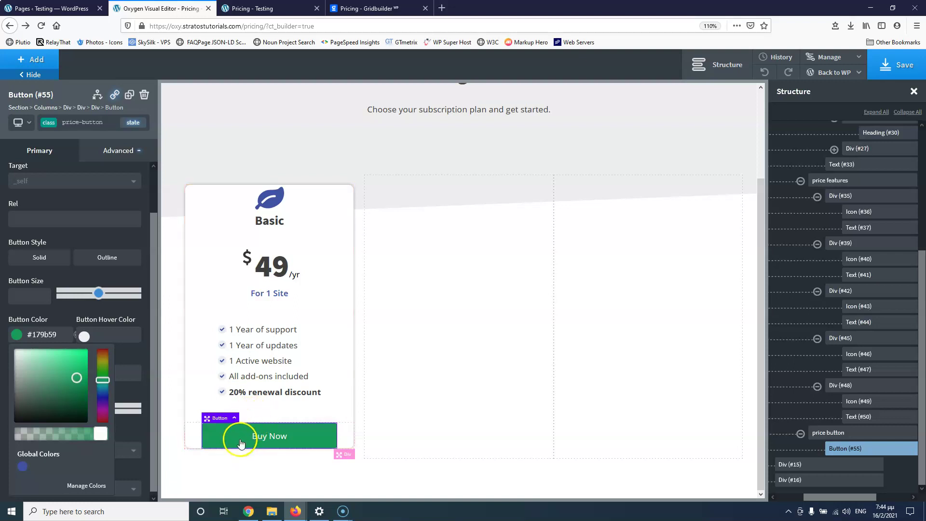
{"action": "left_click", "coordinate": [129, 127]}
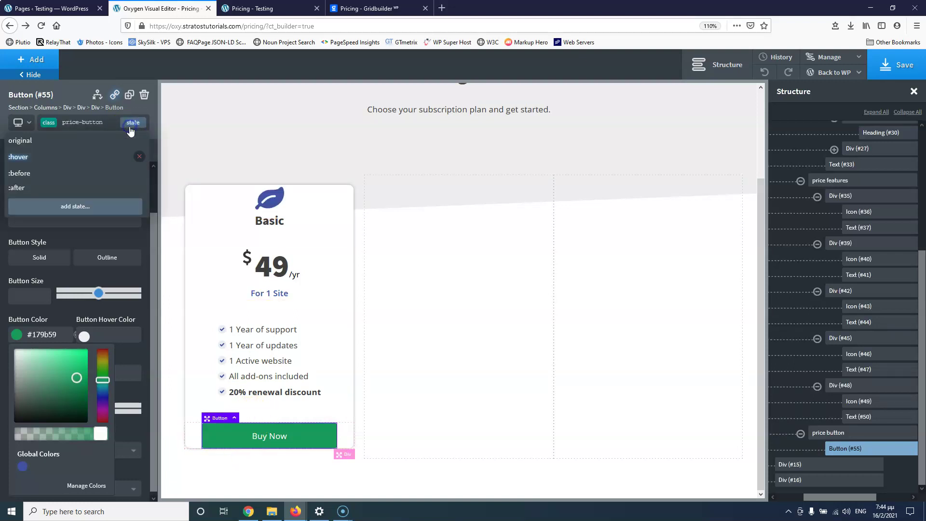
{"action": "left_click", "coordinate": [100, 141]}
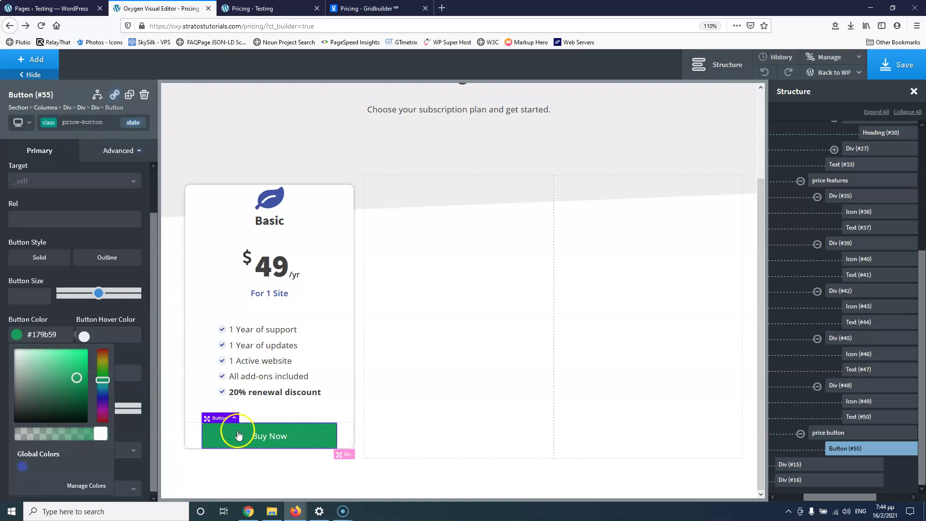
Try #29e888 as the price-button class's hover button color and return to the original state
{"action": "left_click", "coordinate": [126, 129]}
{"action": "left_click", "coordinate": [100, 150]}
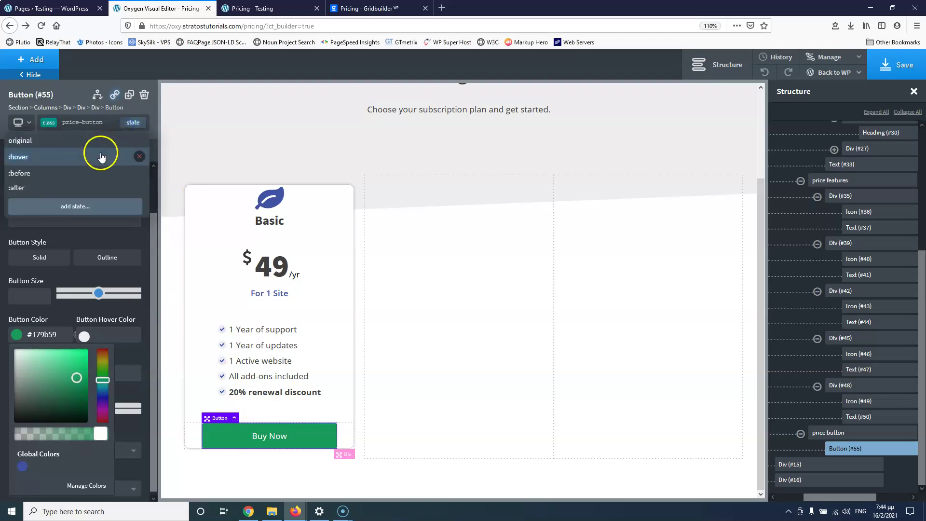
{"action": "left_click_drag", "start_coordinate": [79, 366], "coordinate": [75, 356]}
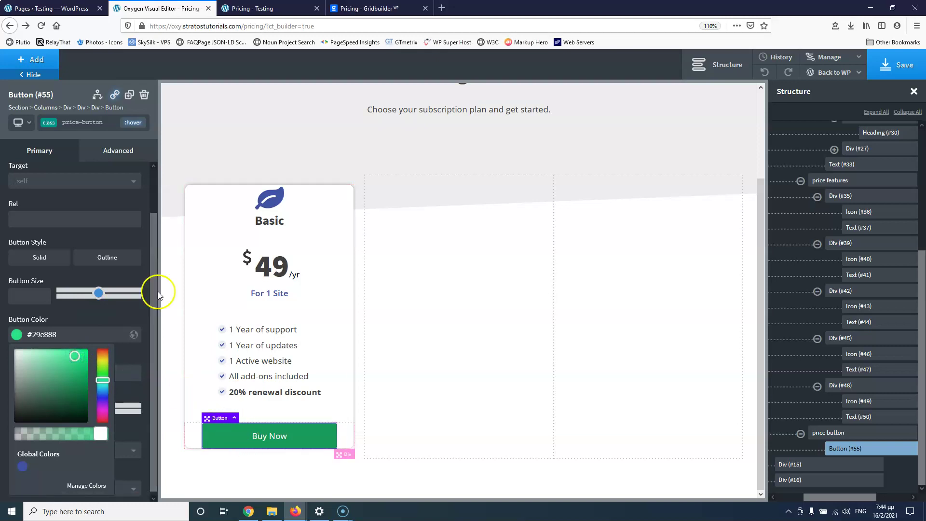
{"action": "left_click", "coordinate": [132, 127]}
{"action": "left_click", "coordinate": [132, 127]}
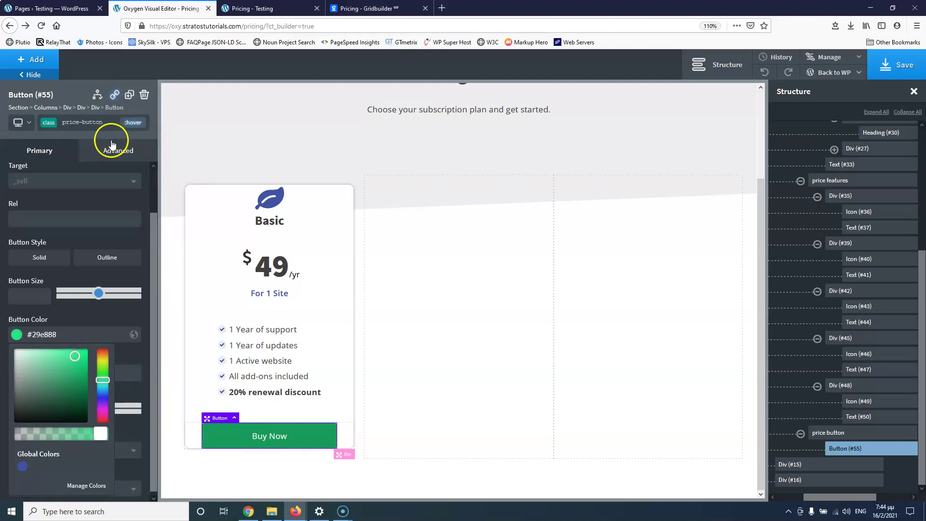
{"action": "left_click", "coordinate": [128, 127]}
{"action": "left_click", "coordinate": [86, 140]}
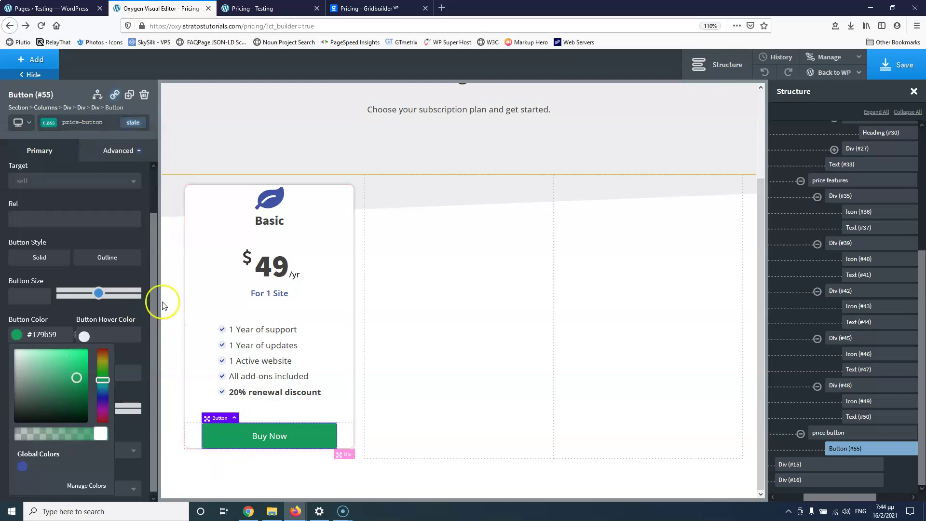
Try the global Blue as the price-button class's hover button color and return to the original state
{"action": "left_click", "coordinate": [129, 123]}
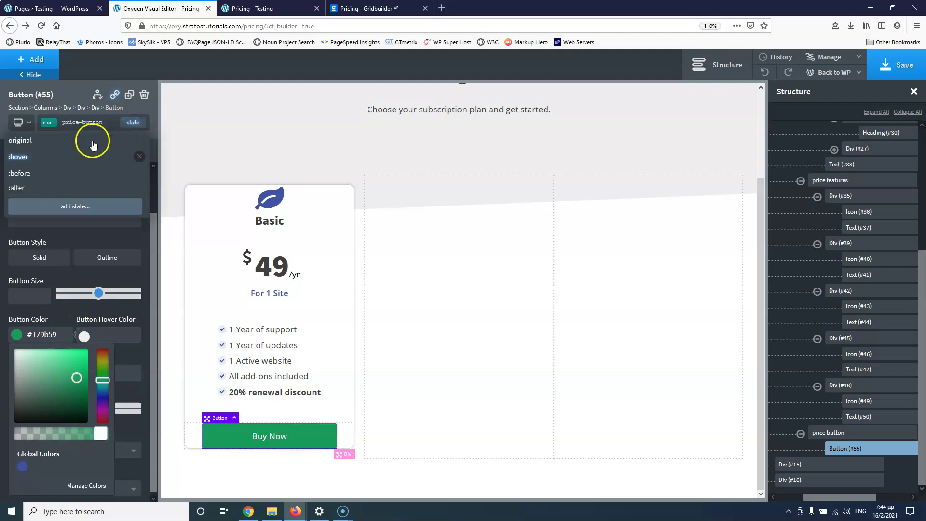
{"action": "left_click", "coordinate": [51, 165]}
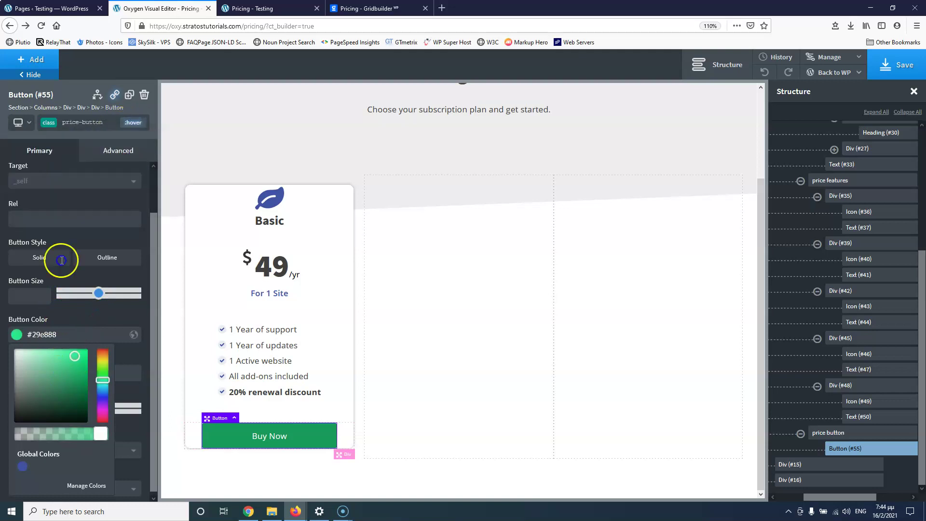
{"action": "left_click", "coordinate": [22, 469]}
{"action": "left_click", "coordinate": [136, 123]}
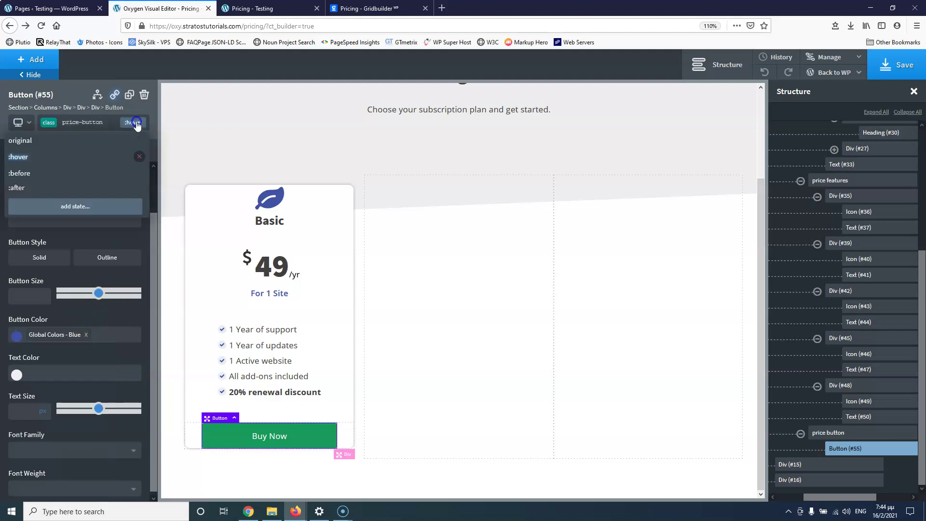
{"action": "left_click", "coordinate": [110, 141]}
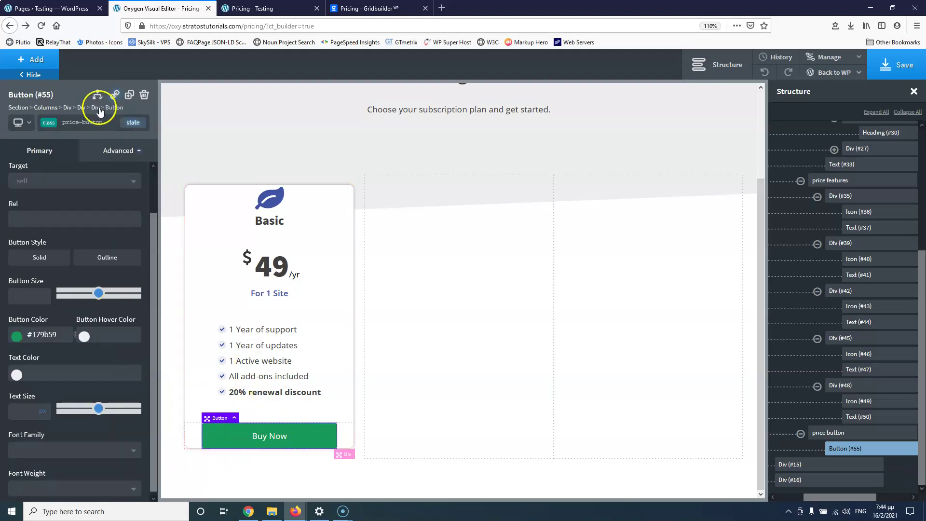
Clear the ID-level styles of the Buy Now button, leaving its price-button class styles in place
{"action": "left_click", "coordinate": [84, 122]}
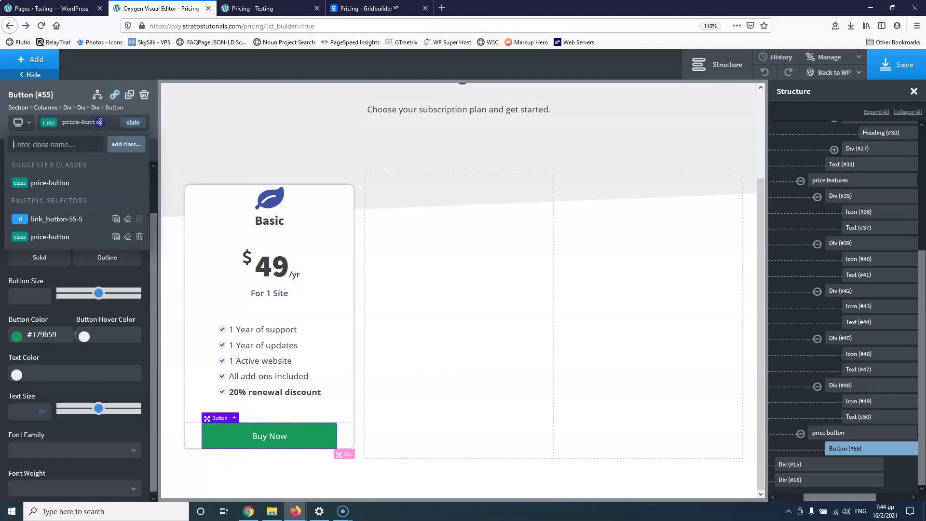
{"action": "left_click", "coordinate": [57, 221]}
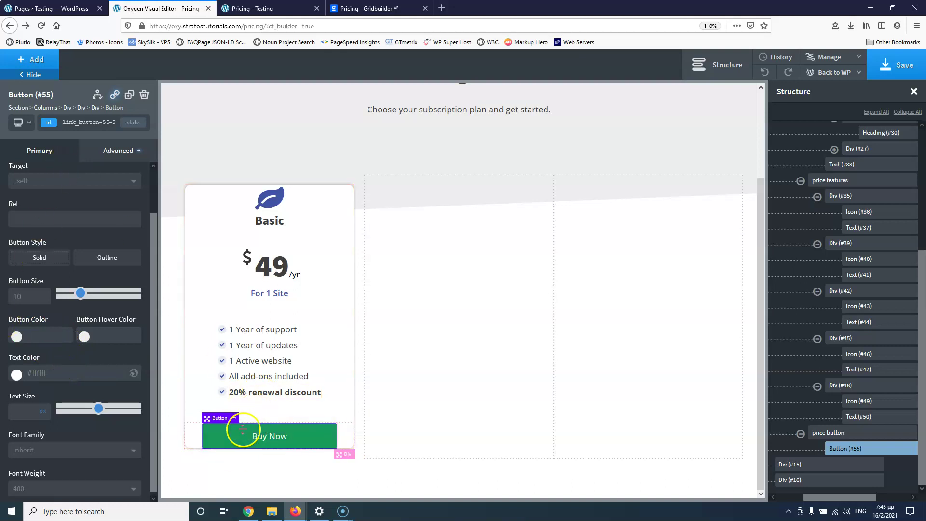
{"action": "left_click", "coordinate": [95, 124]}
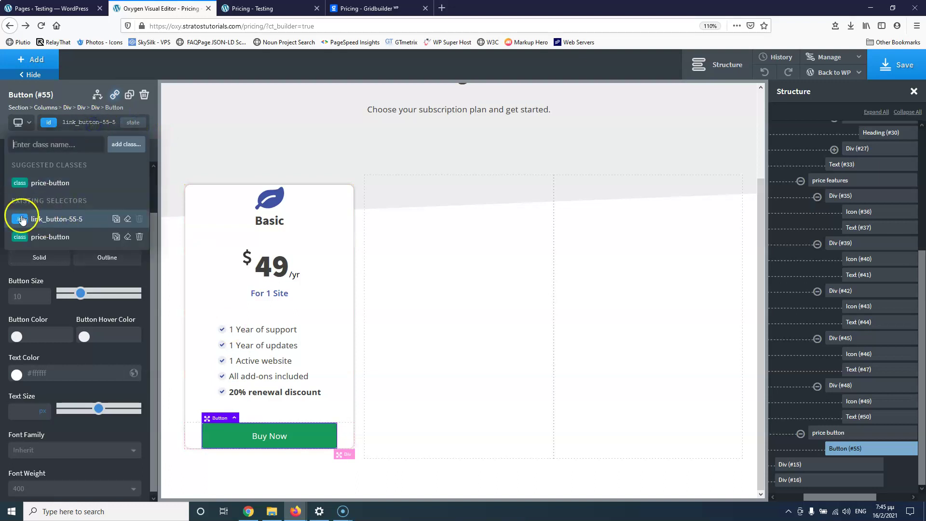
{"action": "left_click", "coordinate": [127, 220]}
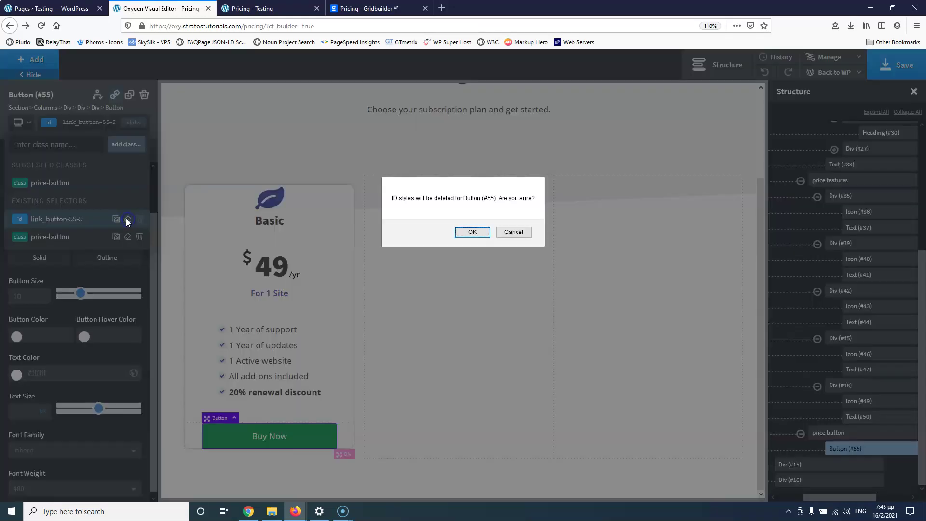
{"action": "left_click", "coordinate": [471, 232]}
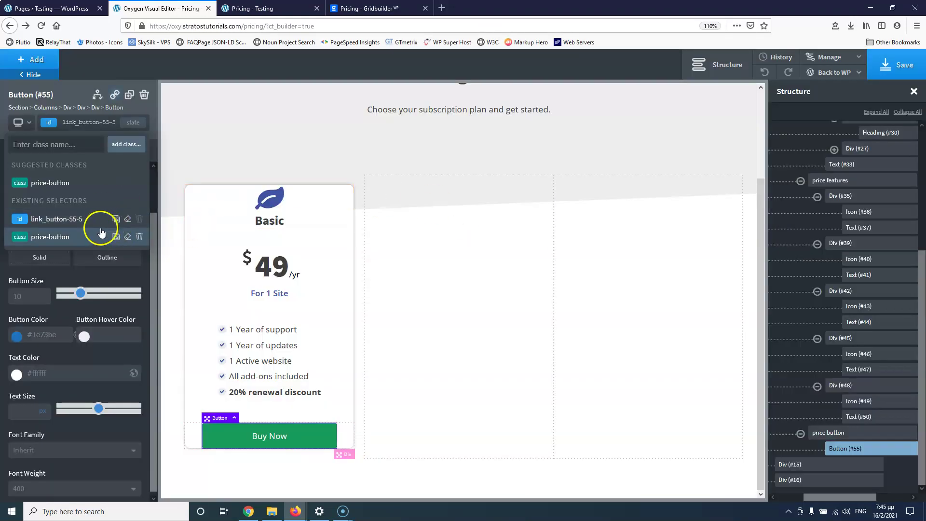
Replace the price-button class's hover button color with #22bf70 and return to the original state
{"action": "left_click", "coordinate": [87, 237]}
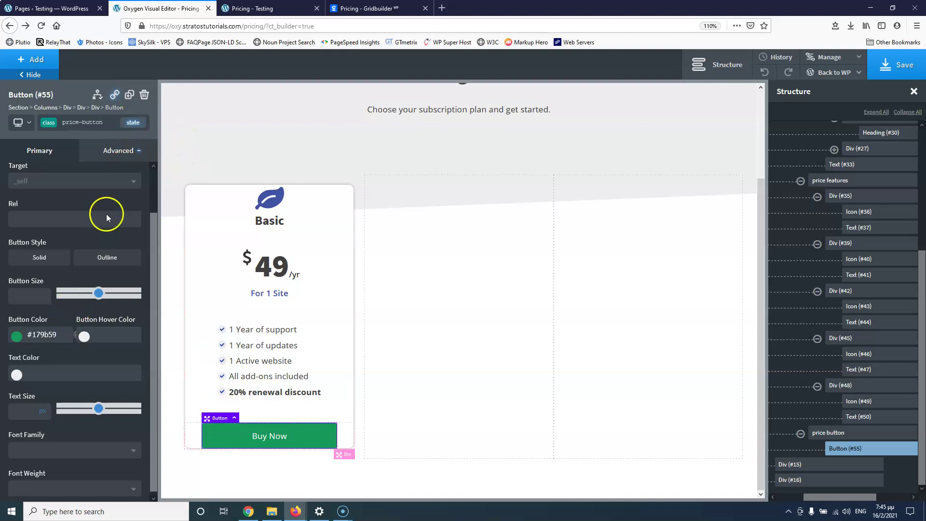
{"action": "left_click", "coordinate": [130, 122]}
{"action": "left_click", "coordinate": [97, 156]}
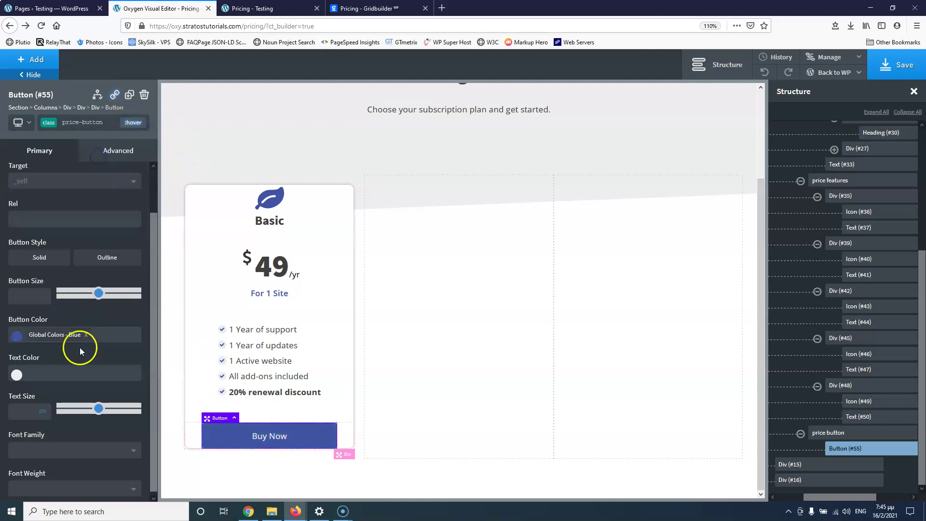
{"action": "left_click", "coordinate": [85, 334]}
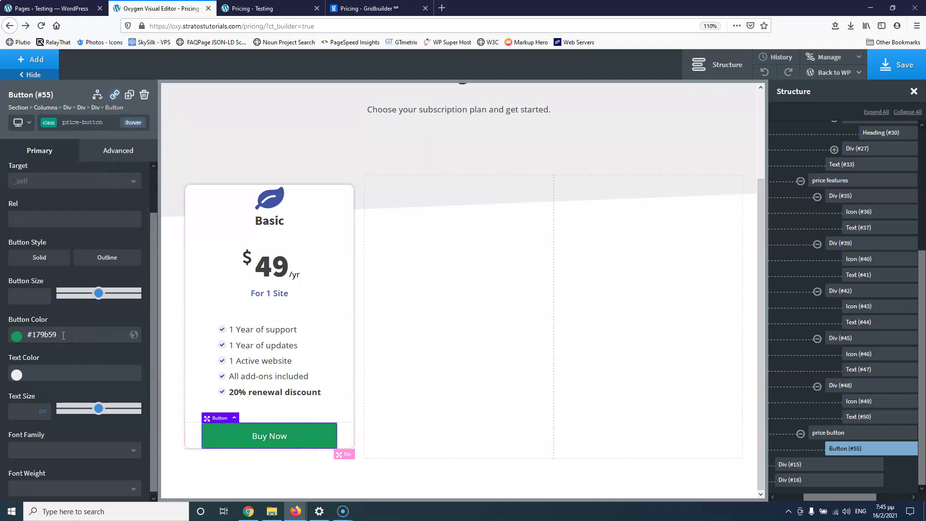
{"action": "left_click", "coordinate": [16, 335]}
{"action": "left_click", "coordinate": [75, 379]}
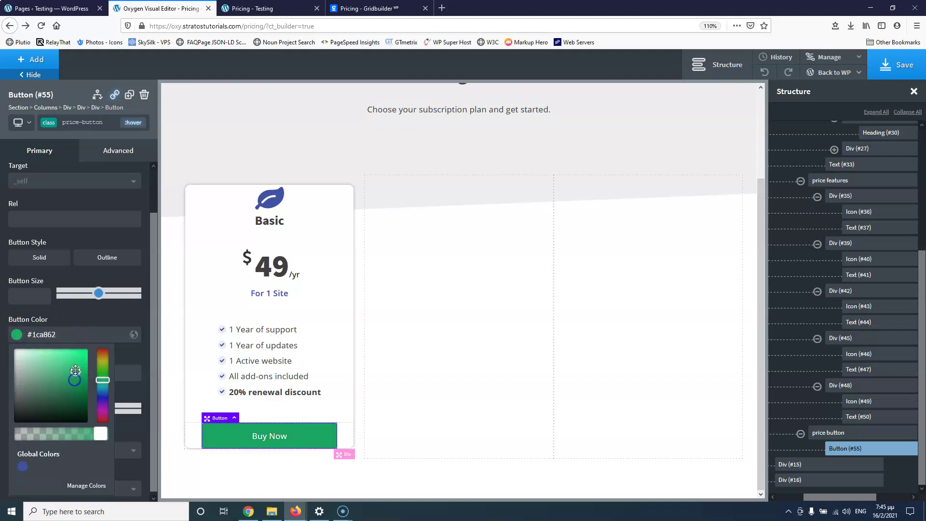
{"action": "left_click", "coordinate": [75, 368]}
{"action": "left_click", "coordinate": [106, 309]}
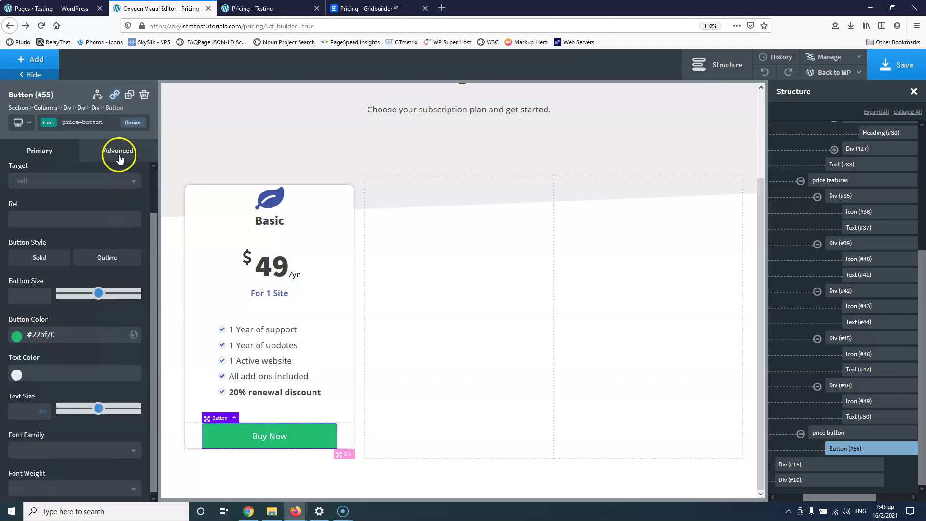
{"action": "left_click", "coordinate": [133, 122]}
{"action": "left_click", "coordinate": [29, 139]}
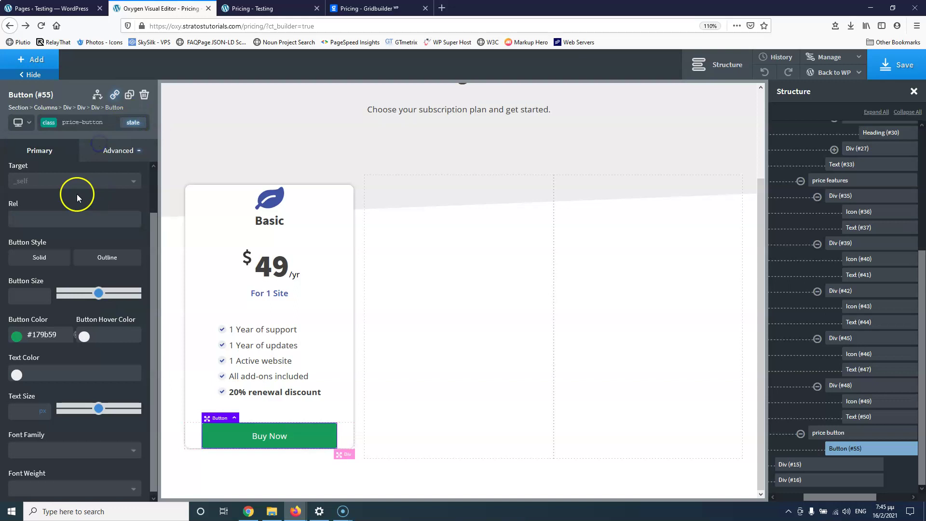
Set the price-button class's transition duration to 0.4 sec in its original state, and compare the button with Gridbuilder's pricing page
{"action": "left_click", "coordinate": [107, 158]}
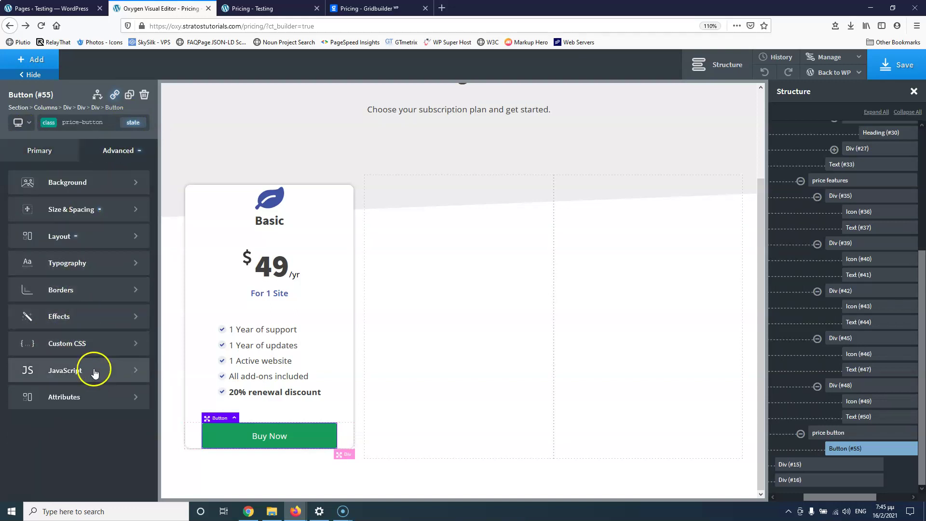
{"action": "left_click", "coordinate": [97, 311]}
{"action": "left_click", "coordinate": [78, 258]}
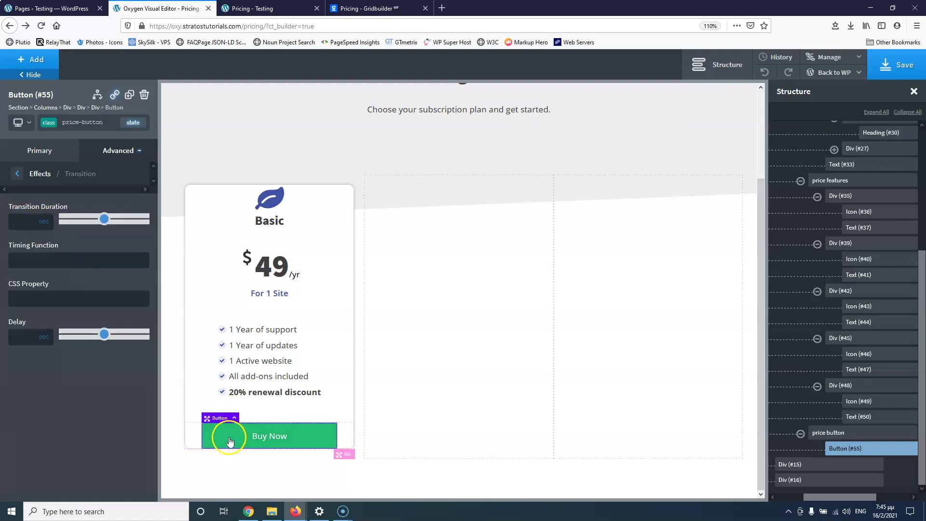
{"action": "type", "text": "0.4"}
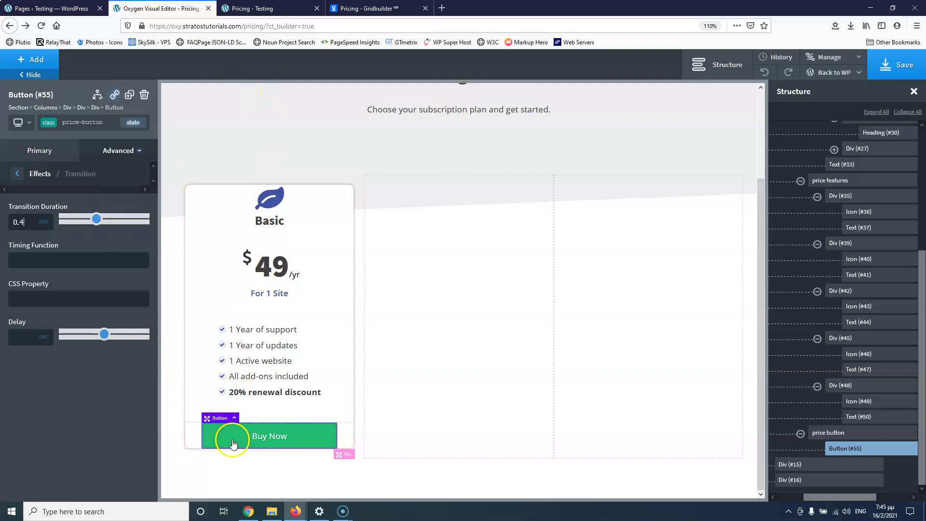
{"action": "left_click", "coordinate": [349, 10]}
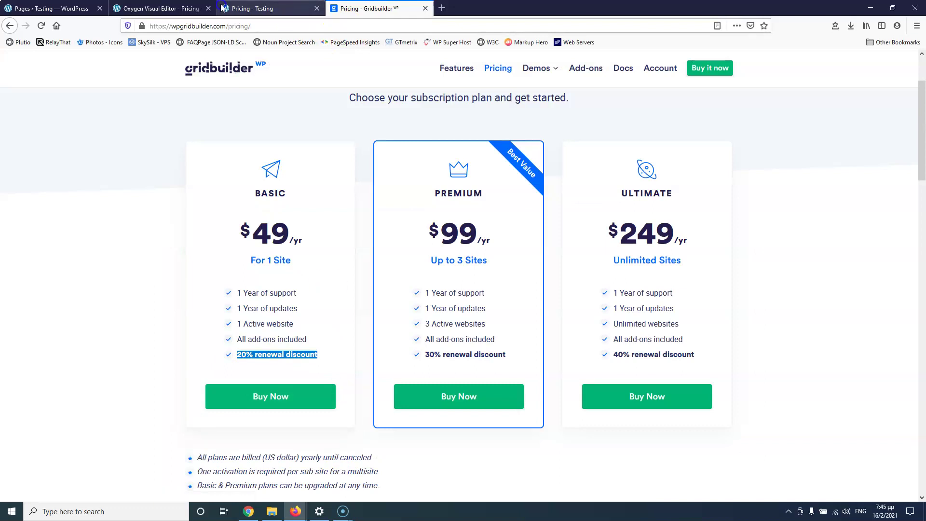
{"action": "left_click", "coordinate": [175, 8]}
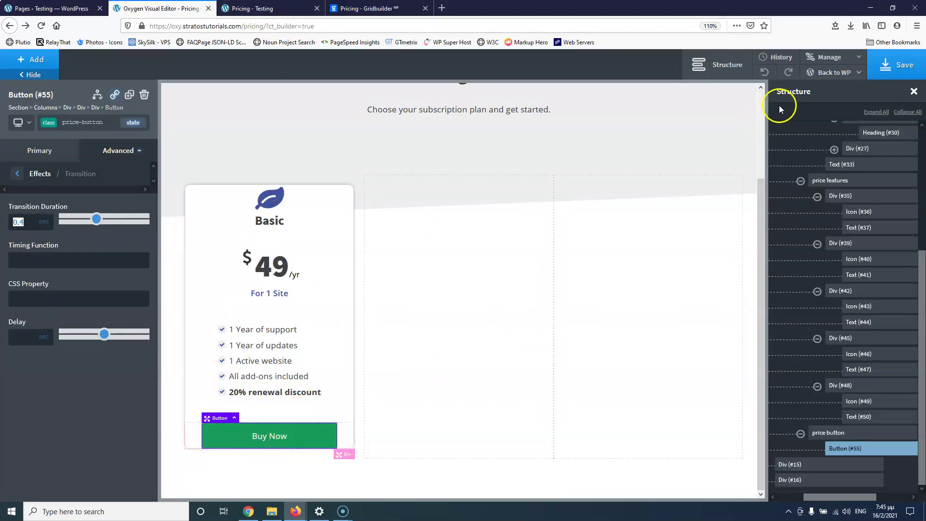
Save the page and reload the live Pricing page to check the Buy Now button's hover effect
{"action": "left_click", "coordinate": [876, 70]}
{"action": "left_click", "coordinate": [260, 8]}
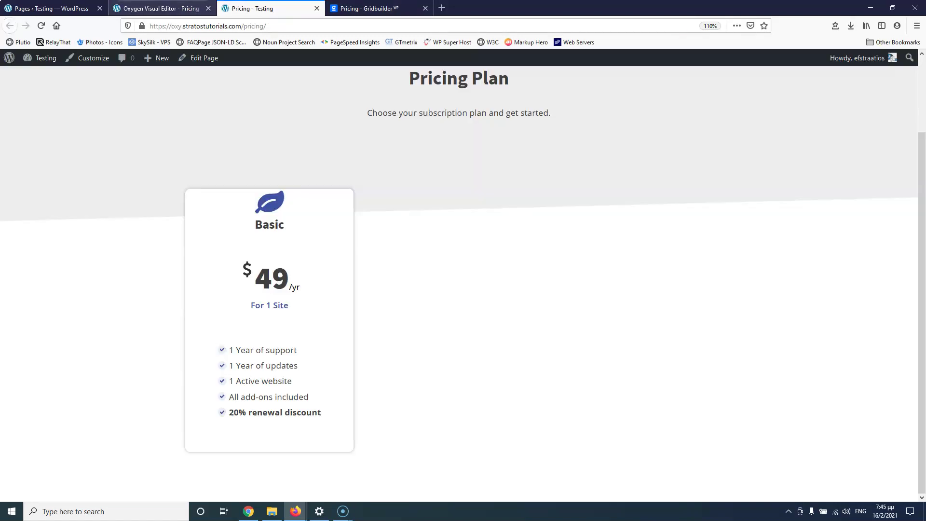
{"action": "left_click", "coordinate": [41, 25]}
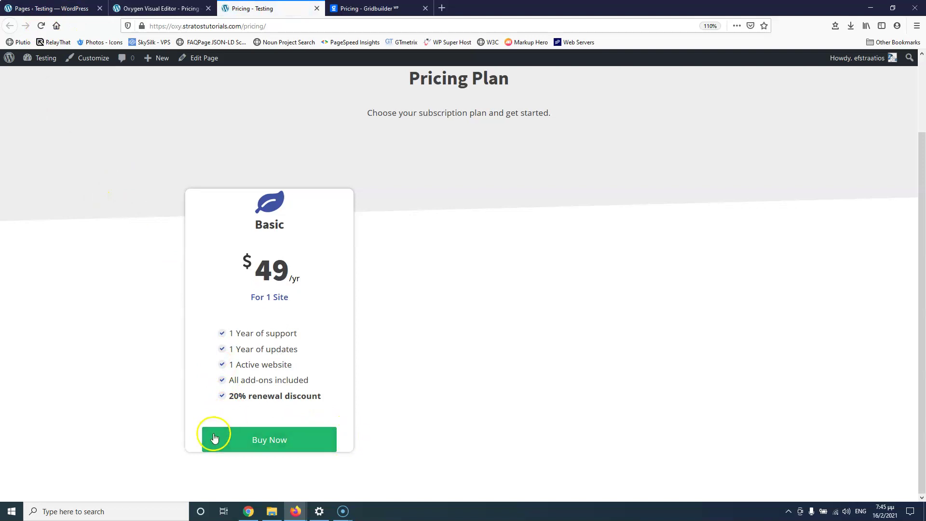
Check Gridbuilder's card spacing, and set the pricing-card class's top and bottom padding to 40 px
{"action": "left_click", "coordinate": [347, 8]}
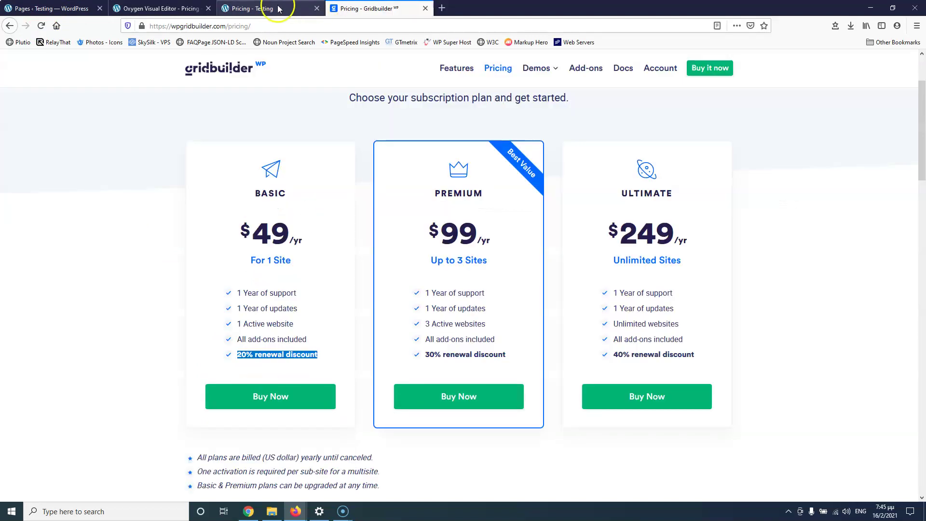
{"action": "left_click", "coordinate": [261, 8]}
{"action": "key", "text": "ctrl+Tab"}
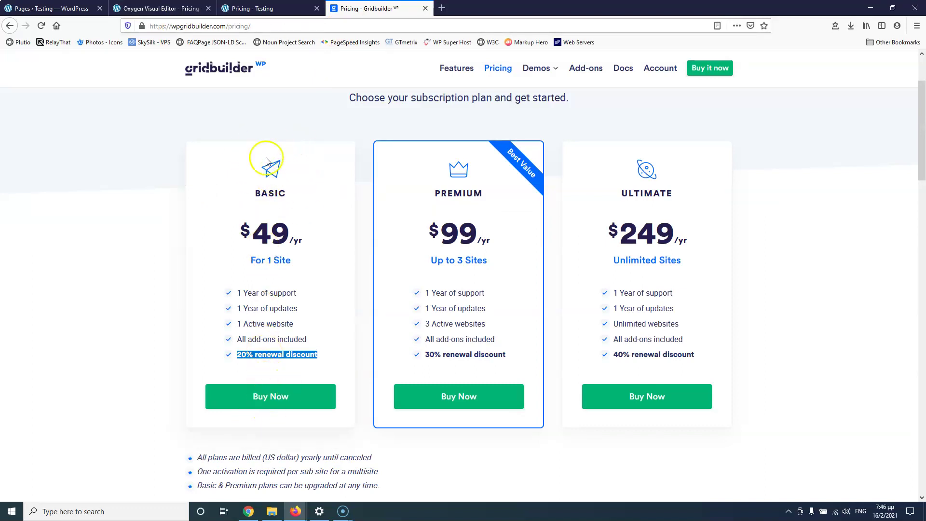
{"action": "left_click", "coordinate": [179, 11]}
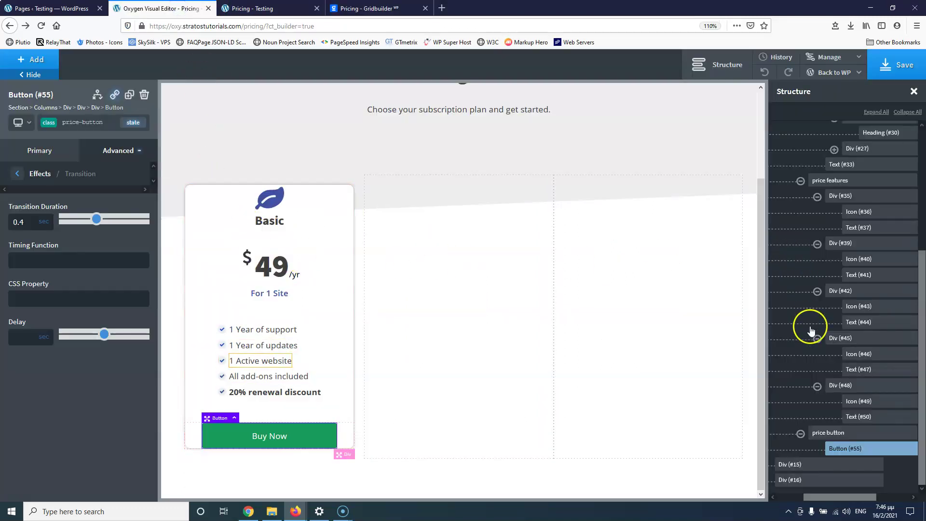
{"action": "left_click", "coordinate": [839, 180]}
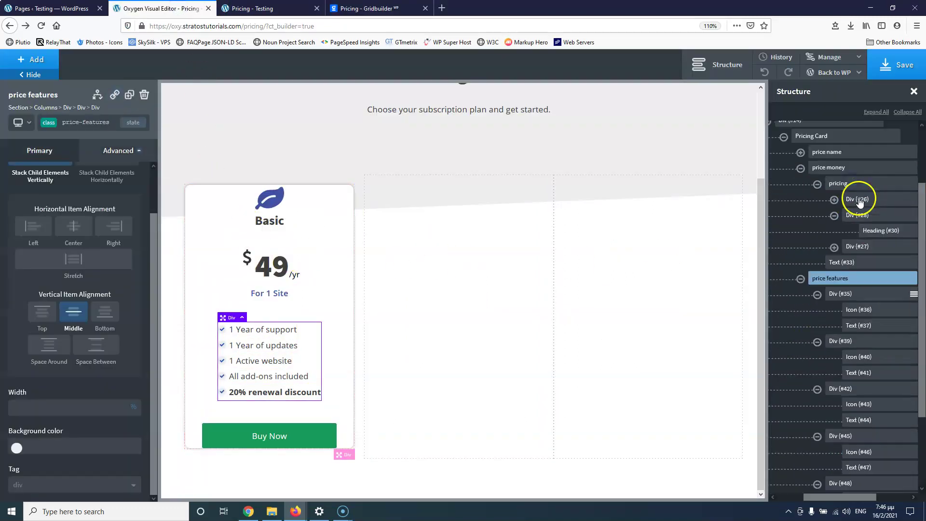
{"action": "scroll", "coordinate": [858, 199], "scroll_direction": "up", "scroll_amount": 2}
{"action": "left_click", "coordinate": [827, 213]}
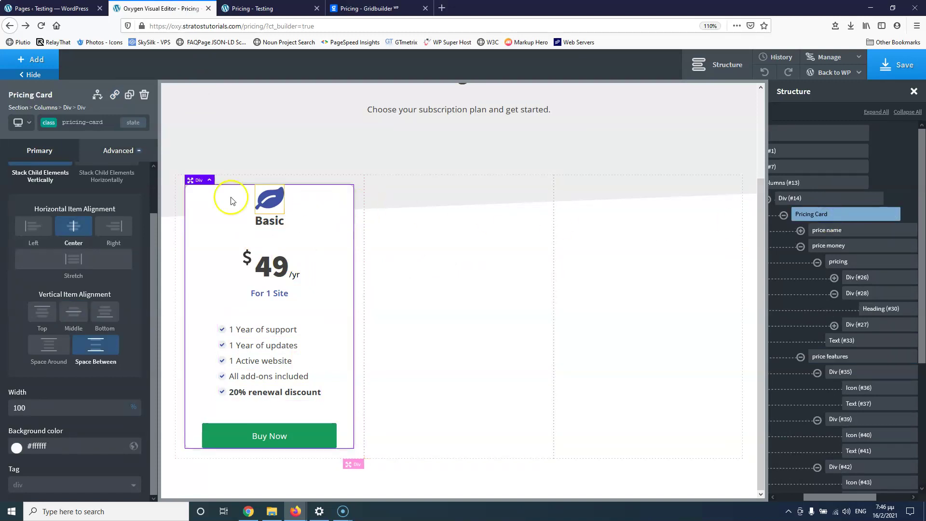
{"action": "left_click", "coordinate": [107, 151]}
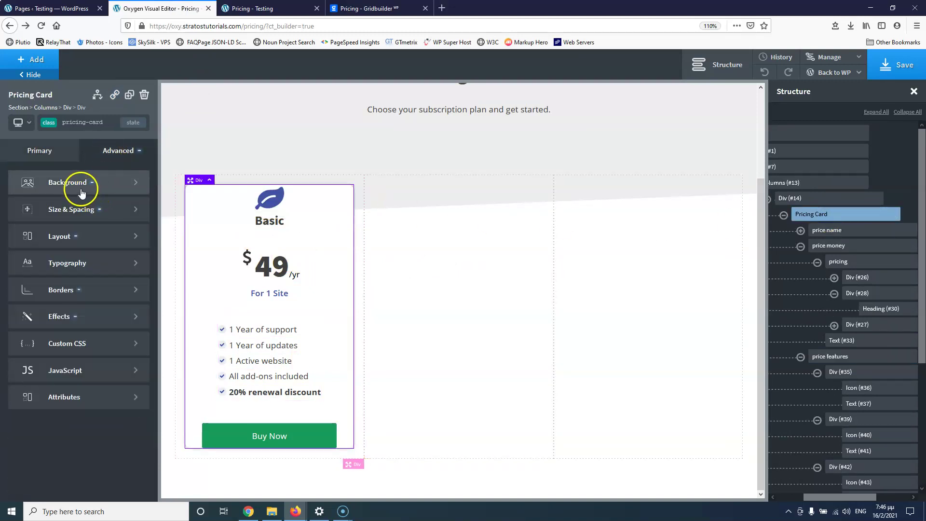
{"action": "left_click", "coordinate": [77, 213]}
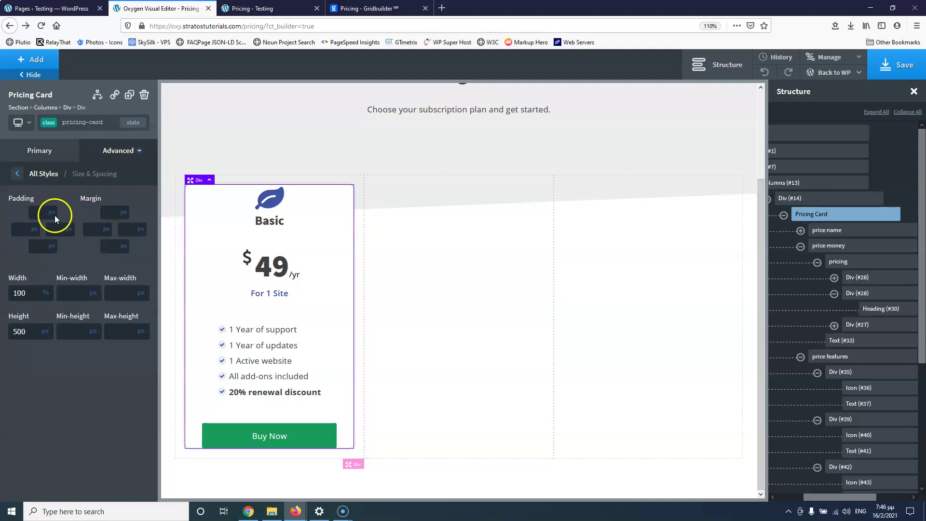
{"action": "type", "text": "40"}
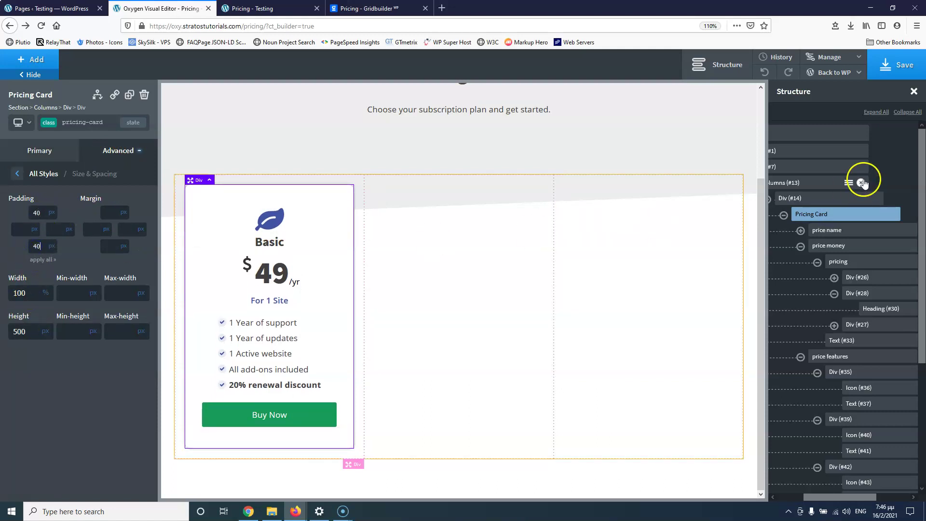
Save the page, reload the live Pricing page, and compare the Basic card's inner spacing with Gridbuilder's card
{"action": "left_click", "coordinate": [898, 63]}
{"action": "left_click", "coordinate": [281, 8]}
{"action": "left_click", "coordinate": [38, 25]}
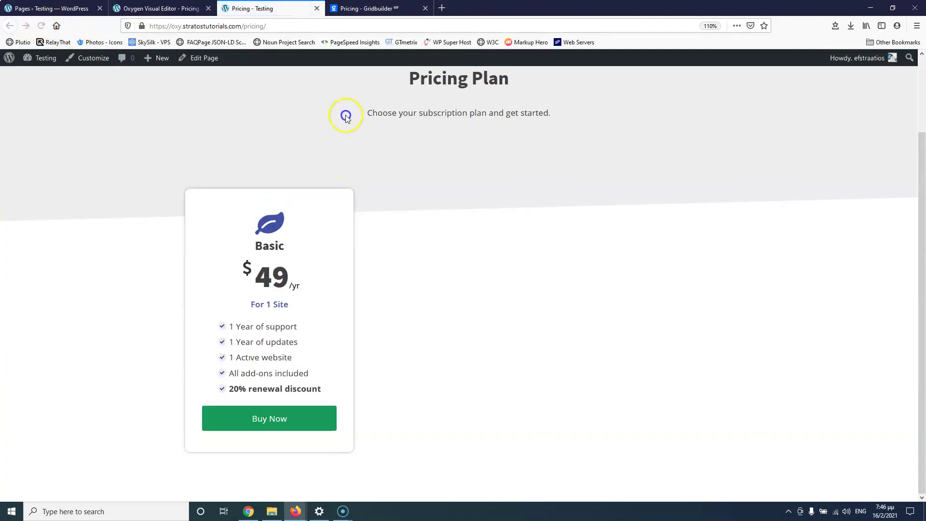
{"action": "left_click", "coordinate": [362, 9]}
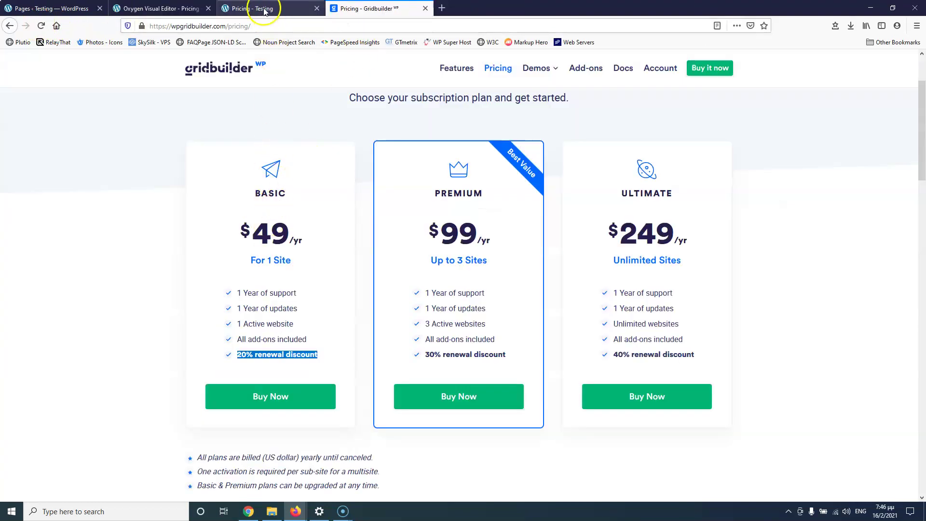
{"action": "left_click", "coordinate": [284, 9]}
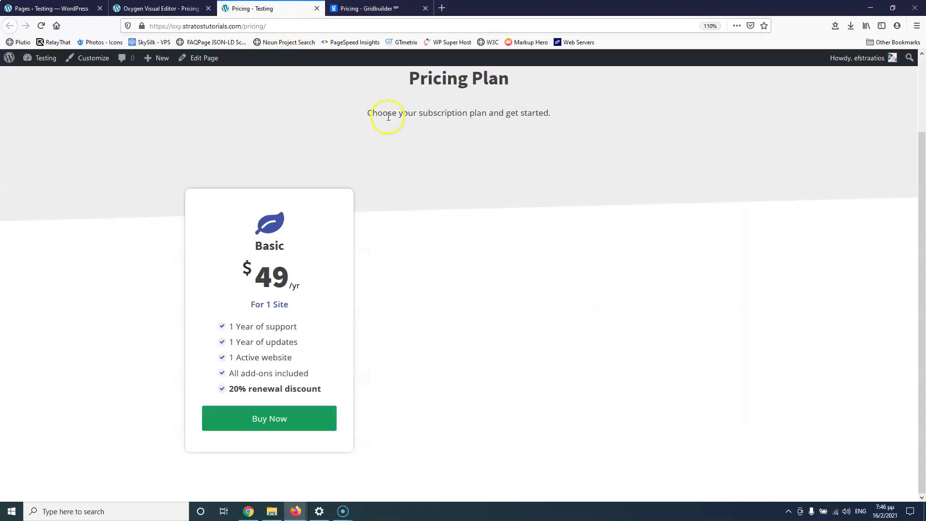
{"action": "left_click", "coordinate": [367, 8]}
{"action": "left_click", "coordinate": [273, 8]}
{"action": "left_click", "coordinate": [367, 8]}
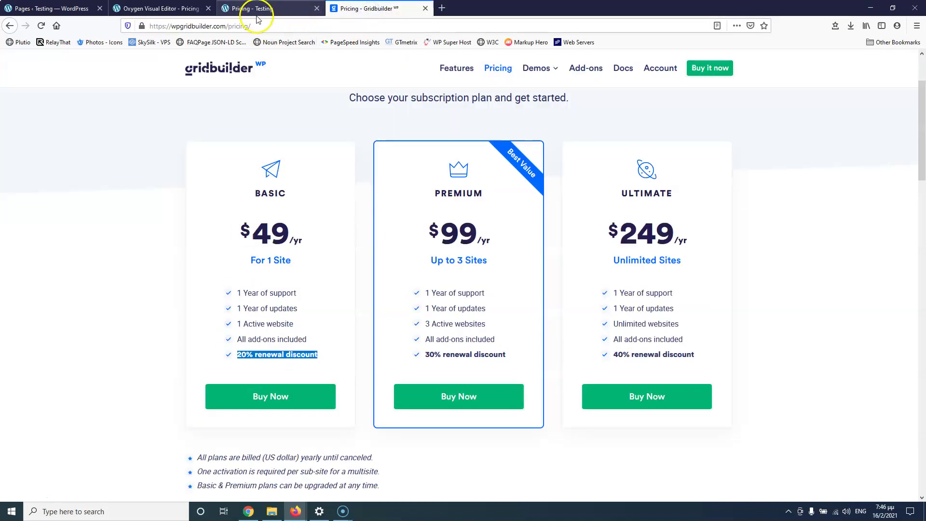
{"action": "left_click", "coordinate": [262, 8]}
{"action": "left_click", "coordinate": [379, 8]}
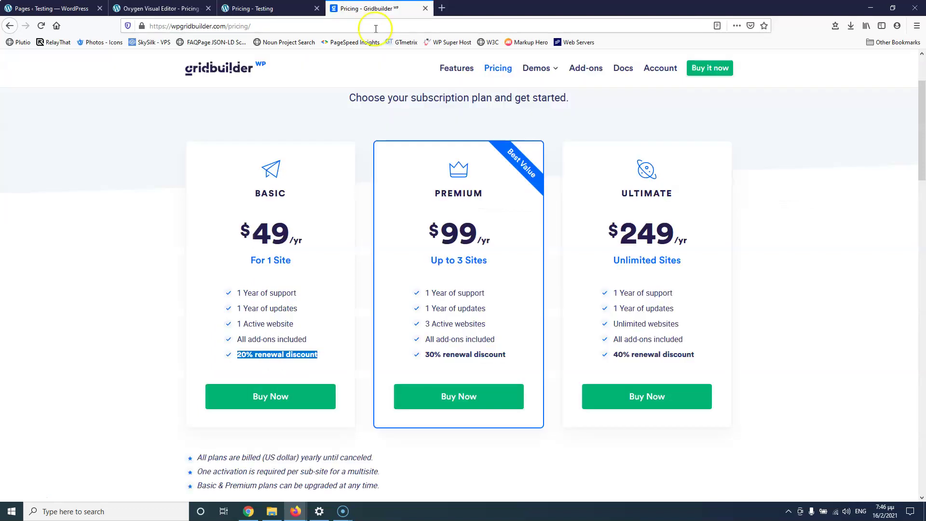
{"action": "left_click", "coordinate": [263, 8]}
Set the pricing-card class's top and bottom padding to 20 px
{"action": "left_click", "coordinate": [166, 8]}
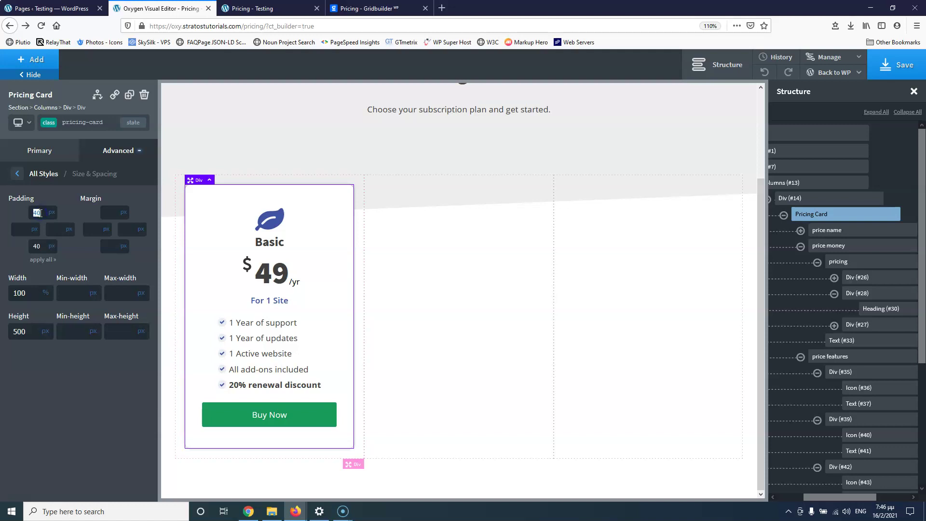
{"action": "type", "text": "210"}
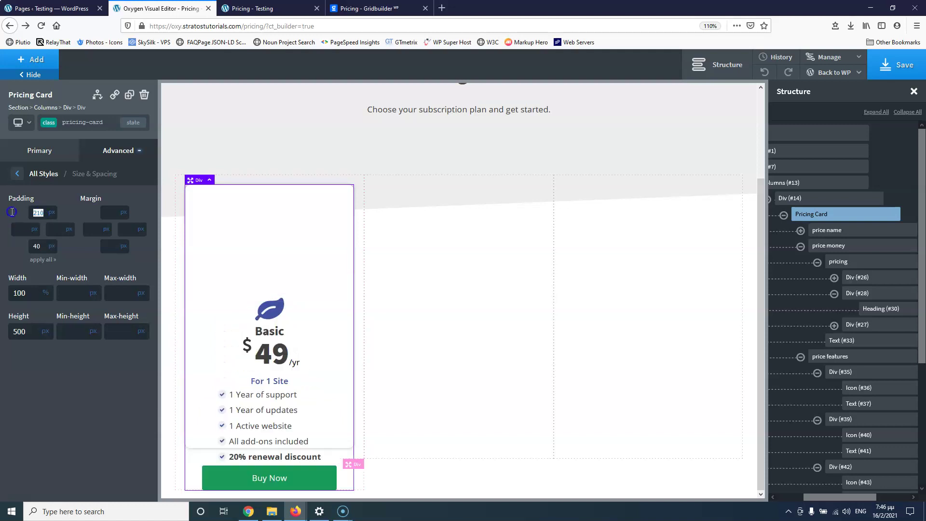
{"action": "type", "text": "20"}
{"action": "left_click", "coordinate": [43, 246]}
{"action": "type", "text": "20"}
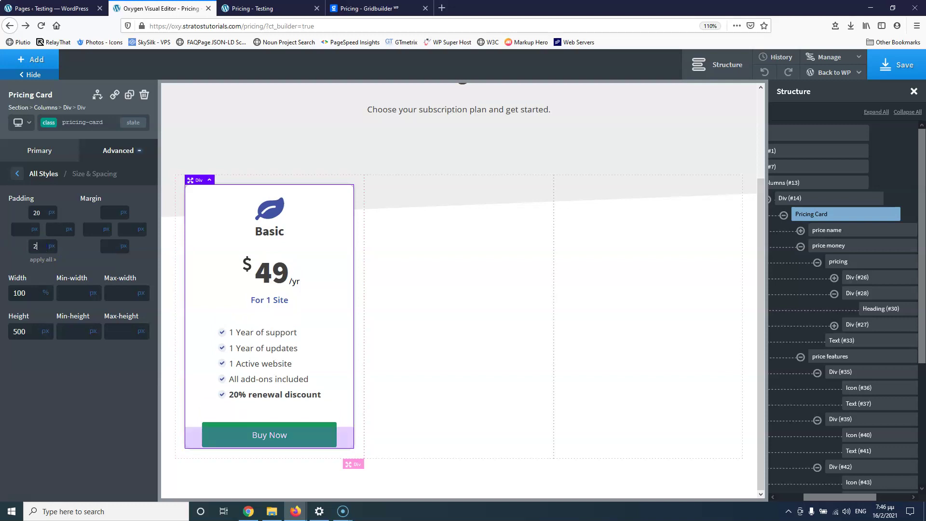
Save the page and check the reduced card padding on the live Pricing page against Gridbuilder's
{"action": "left_click", "coordinate": [897, 65]}
{"action": "left_click", "coordinate": [260, 8]}
{"action": "left_click", "coordinate": [41, 25]}
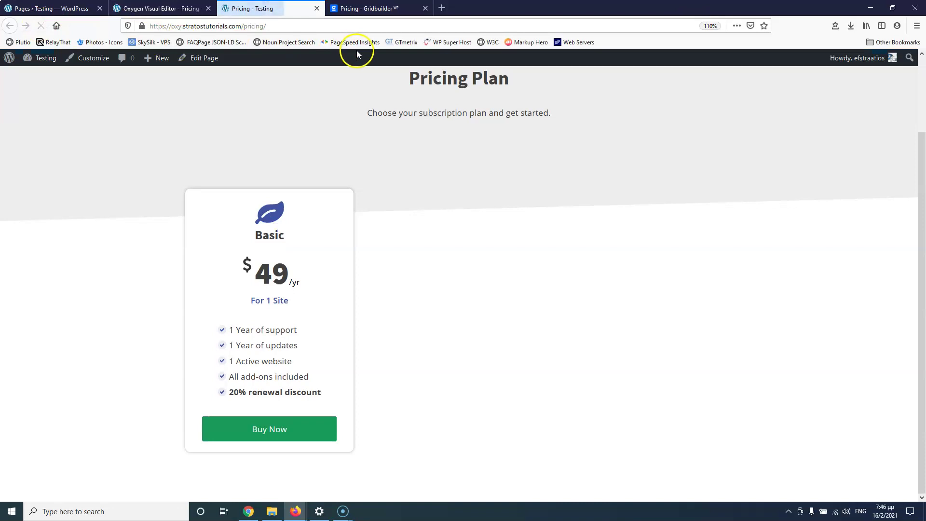
{"action": "left_click", "coordinate": [393, 9]}
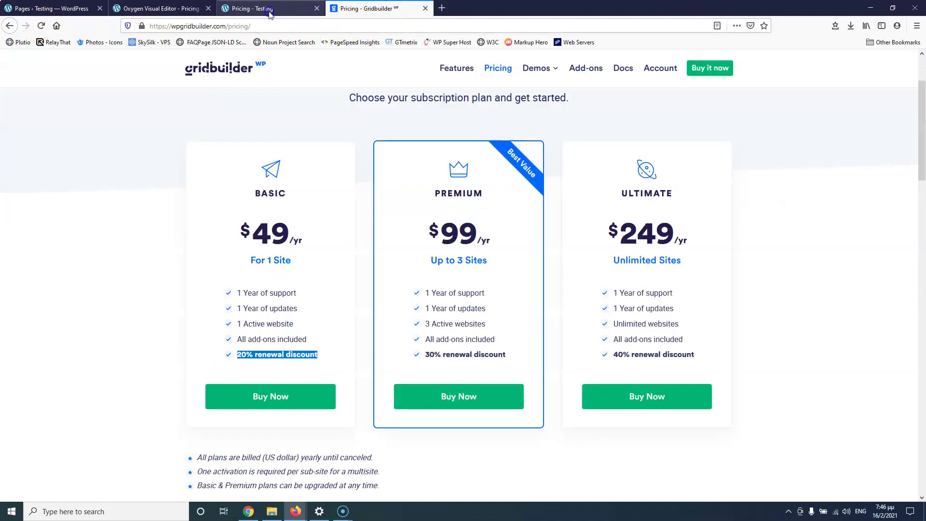
{"action": "left_click", "coordinate": [265, 10]}
Set the pricing-card class's top and bottom padding to 30 px and its height to 600 px
{"action": "left_click", "coordinate": [156, 9]}
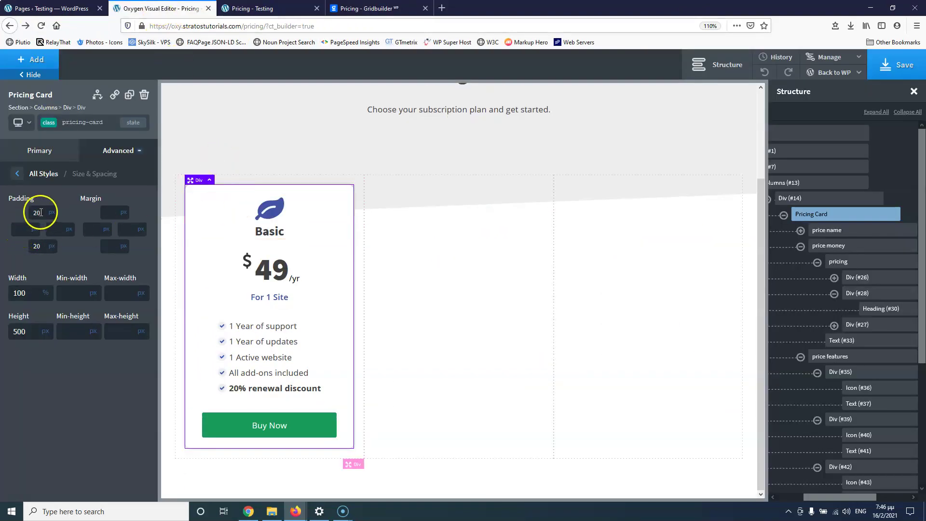
{"action": "type", "text": "30"}
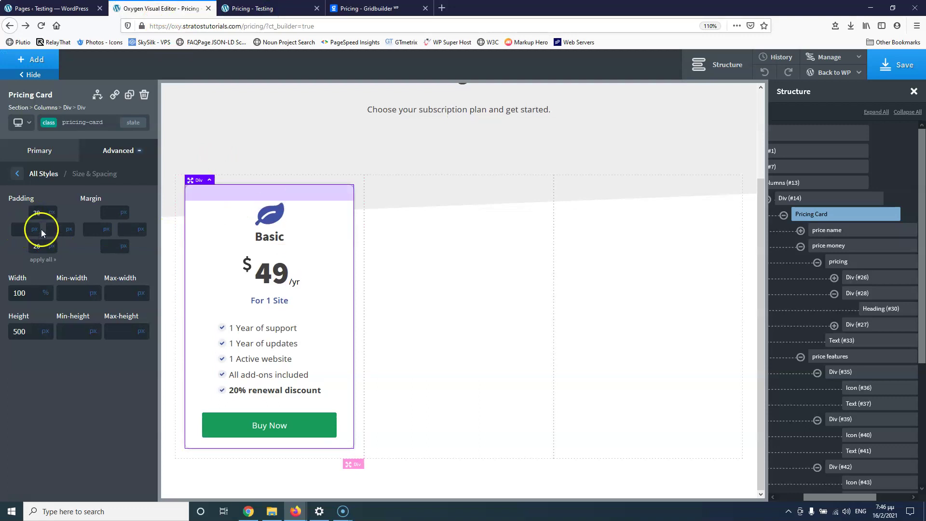
{"action": "type", "text": "30"}
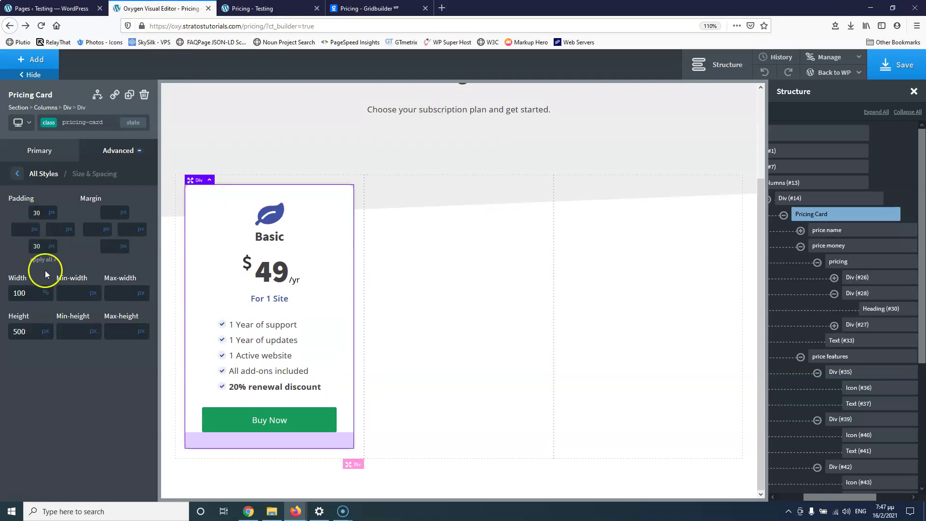
{"action": "type", "text": "600"}
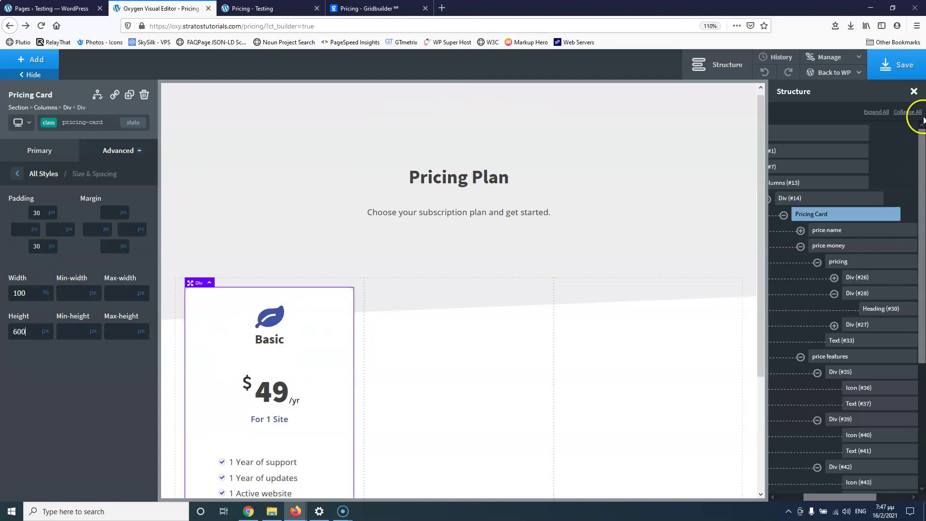
Save the page, reload the live Pricing page, and compare the taller Basic card with Gridbuilder's Basic card
{"action": "left_click", "coordinate": [894, 64]}
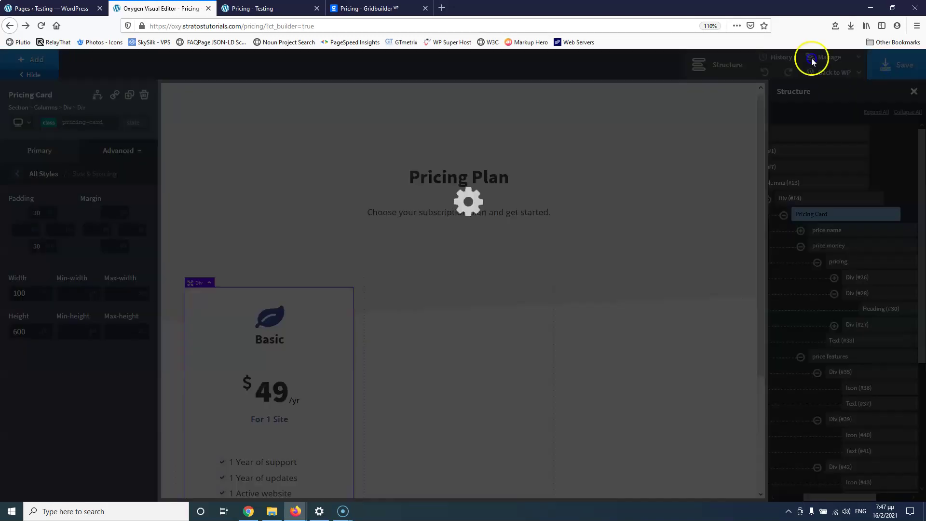
{"action": "left_click", "coordinate": [256, 8]}
{"action": "left_click", "coordinate": [47, 27]}
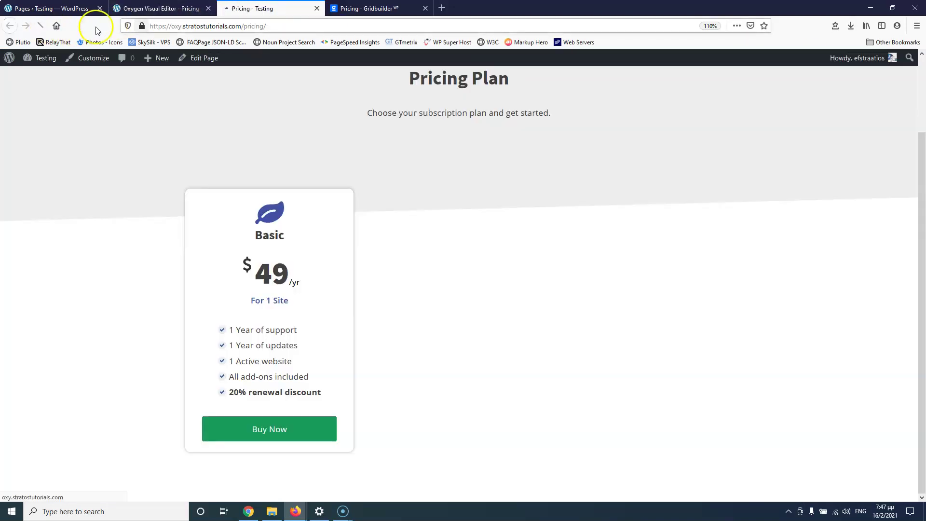
{"action": "left_click", "coordinate": [367, 8]}
{"action": "left_click", "coordinate": [261, 12]}
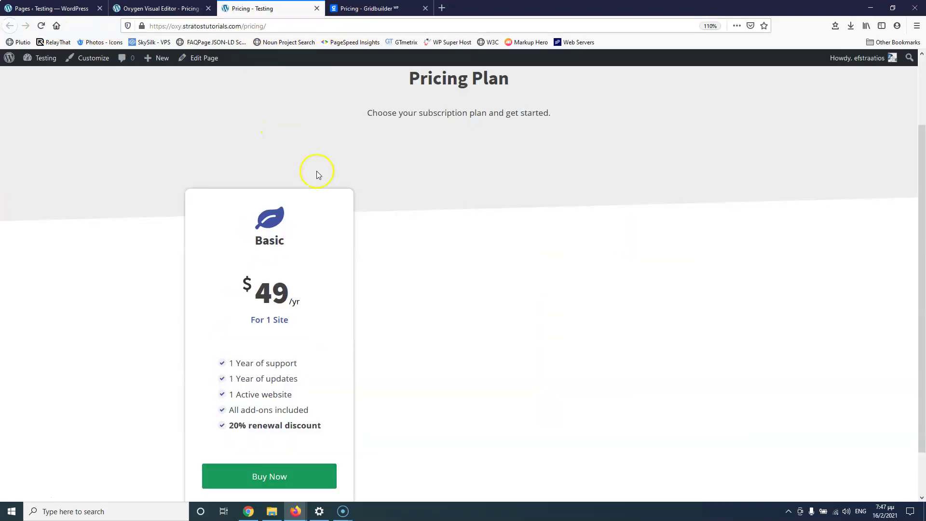
{"action": "scroll", "coordinate": [317, 174], "scroll_direction": "down", "scroll_amount": 1}
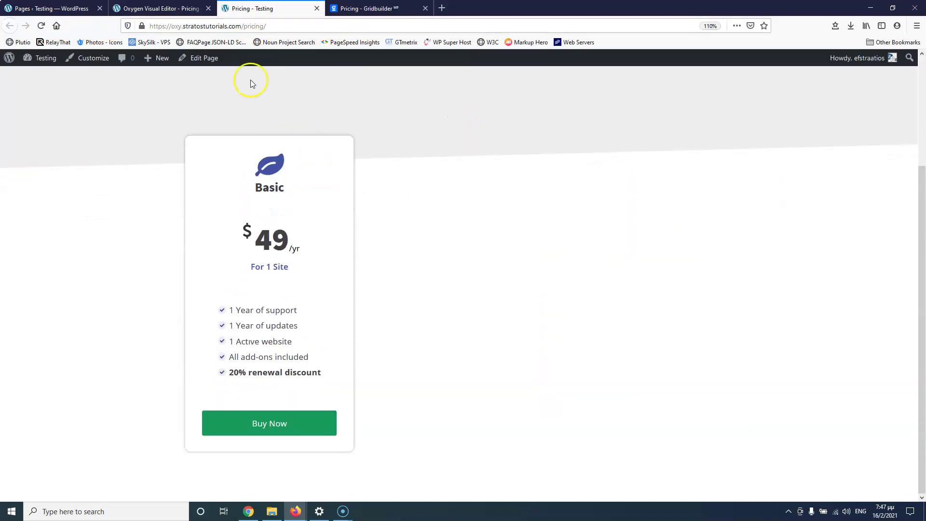
{"action": "left_click", "coordinate": [352, 10]}
{"action": "left_click", "coordinate": [307, 10]}
{"action": "left_click", "coordinate": [351, 9]}
{"action": "left_click", "coordinate": [307, 10]}
{"action": "left_click", "coordinate": [361, 10]}
{"action": "left_click", "coordinate": [299, 11]}
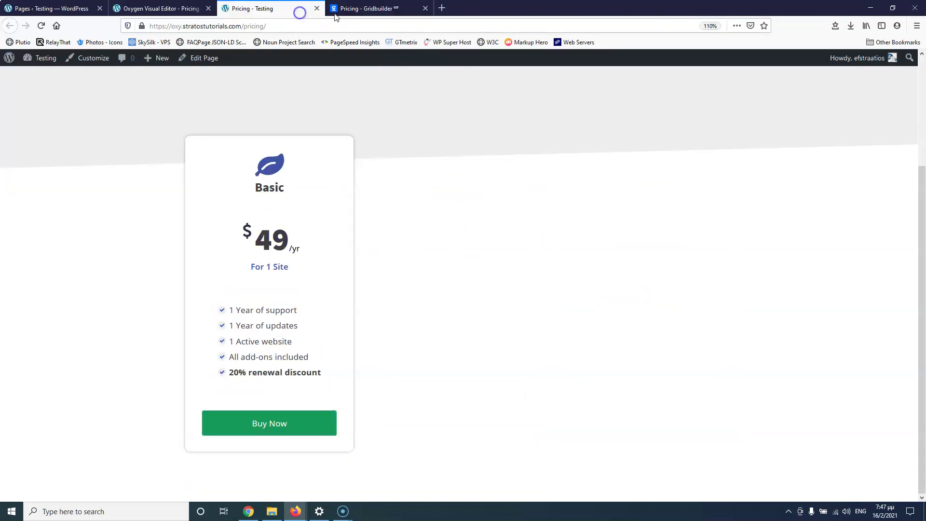
{"action": "left_click", "coordinate": [359, 11]}
{"action": "left_click", "coordinate": [290, 11]}
{"action": "left_click", "coordinate": [357, 10]}
{"action": "left_click", "coordinate": [279, 13]}
Set the pricing-card class's height to 550 px and save the page
{"action": "left_click", "coordinate": [159, 9]}
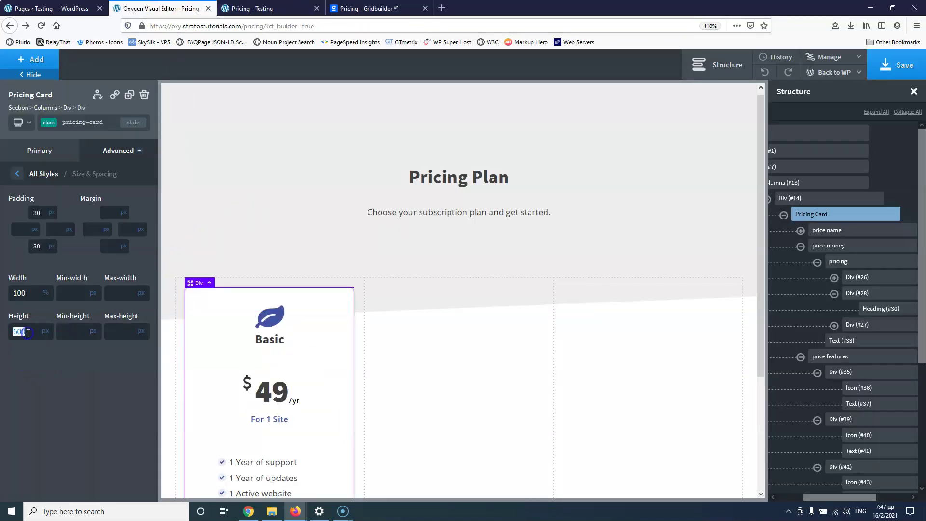
{"action": "type", "text": "550"}
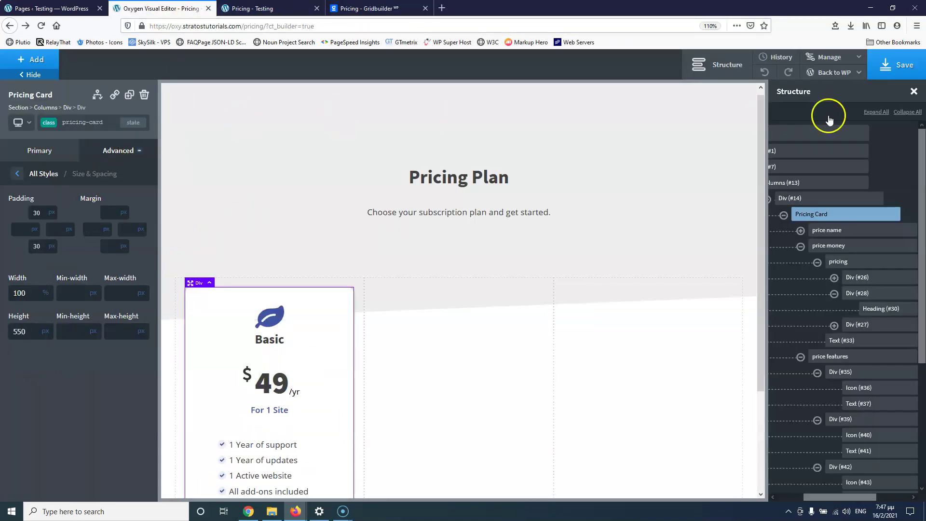
{"action": "left_click", "coordinate": [902, 69]}
Reload the live Pricing page and compare the Basic card's height and spacing with Gridbuilder's, and return to the editor
{"action": "left_click", "coordinate": [269, 9]}
{"action": "left_click", "coordinate": [42, 25]}
{"action": "left_click", "coordinate": [366, 7]}
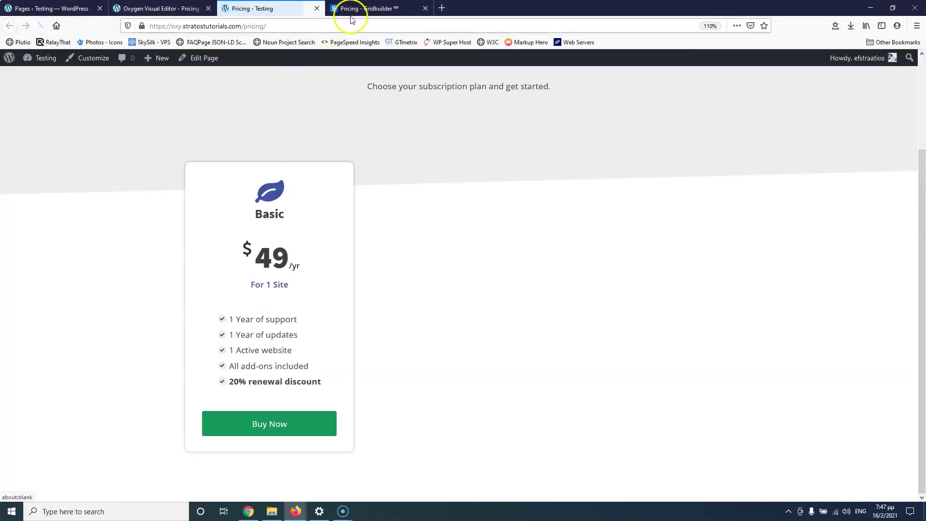
{"action": "left_click", "coordinate": [301, 10]}
{"action": "left_click", "coordinate": [335, 9]}
{"action": "left_click", "coordinate": [310, 9]}
{"action": "left_click", "coordinate": [355, 7]}
{"action": "left_click", "coordinate": [286, 6]}
{"action": "left_click", "coordinate": [352, 7]}
{"action": "left_click", "coordinate": [275, 8]}
{"action": "left_click", "coordinate": [336, 9]}
{"action": "left_click", "coordinate": [273, 10]}
{"action": "left_click", "coordinate": [340, 8]}
{"action": "left_click", "coordinate": [294, 8]}
{"action": "left_click", "coordinate": [368, 13]}
{"action": "left_click", "coordinate": [279, 10]}
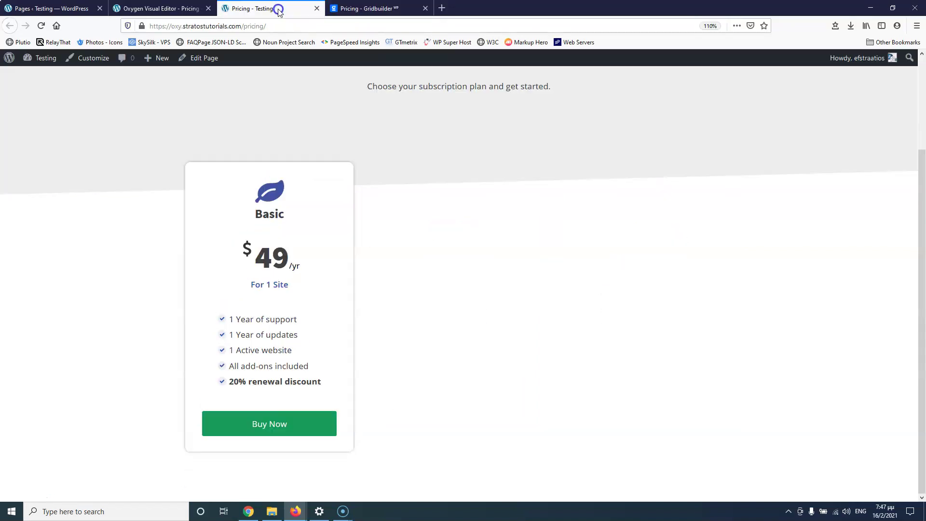
{"action": "left_click", "coordinate": [172, 8]}
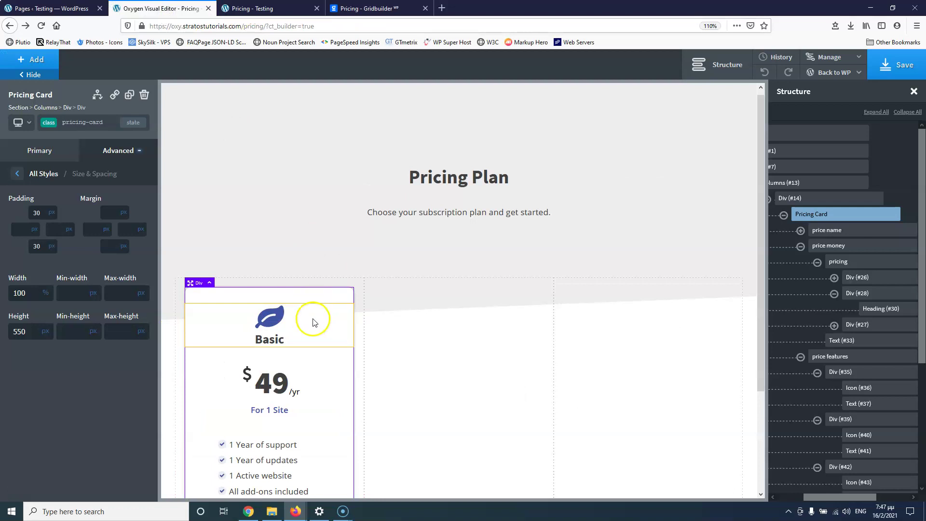
{"action": "left_click", "coordinate": [361, 10]}
{"action": "left_click", "coordinate": [261, 4]}
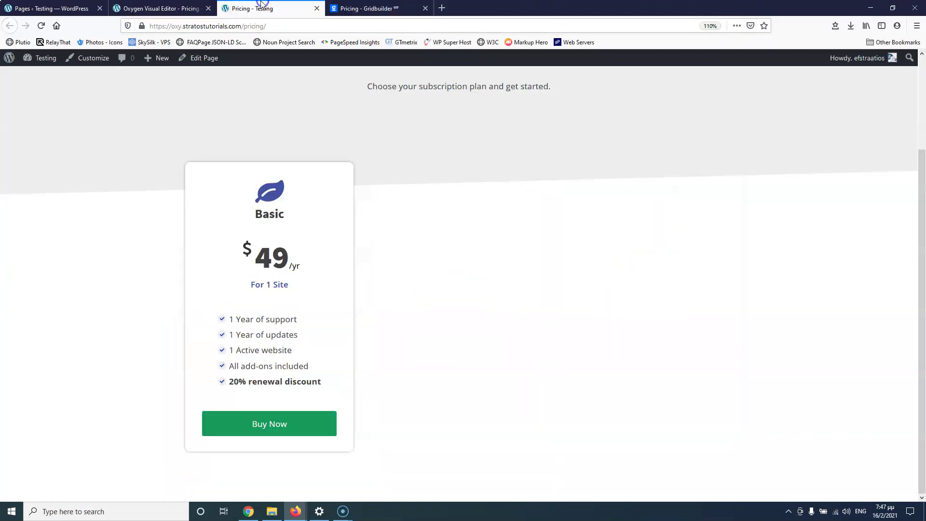
{"action": "left_click", "coordinate": [376, 9]}
{"action": "left_click", "coordinate": [167, 9]}
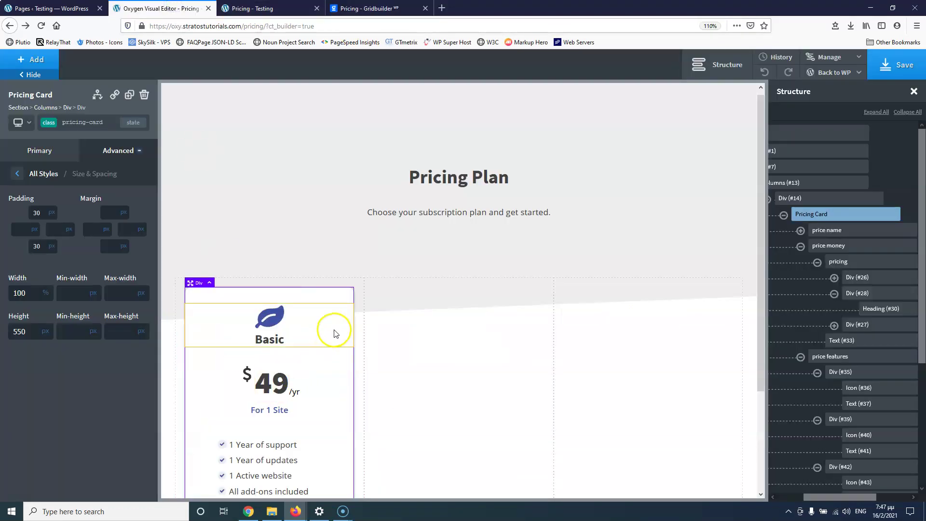
{"action": "scroll", "coordinate": [337, 333], "scroll_direction": "down", "scroll_amount": 2}
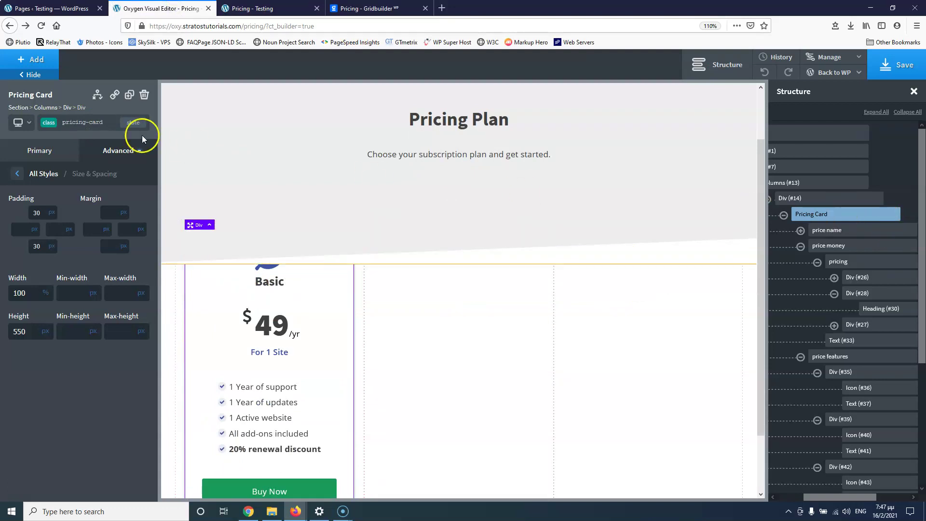
Duplicate the Pricing Card twice and move the copies into the second and third columns, Div (#15) and Div (#16)
{"action": "left_click", "coordinate": [129, 95]}
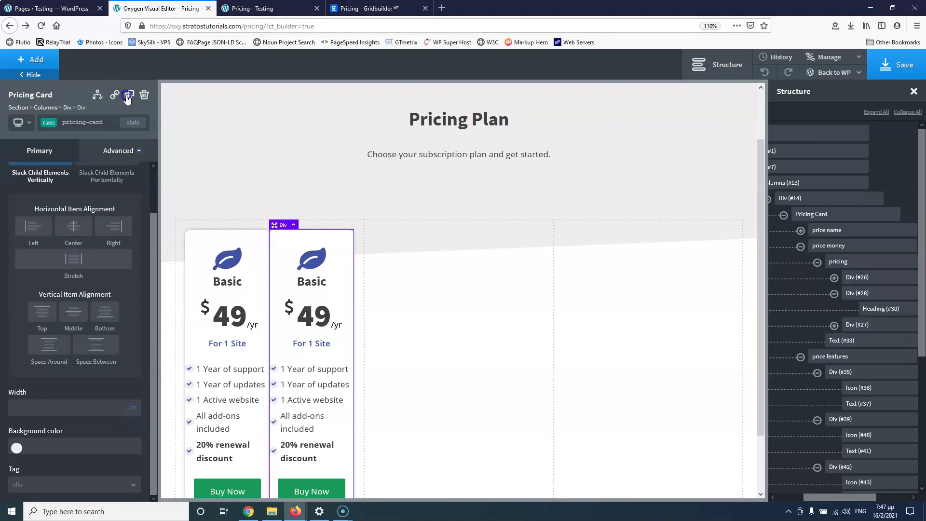
{"action": "left_click", "coordinate": [128, 96]}
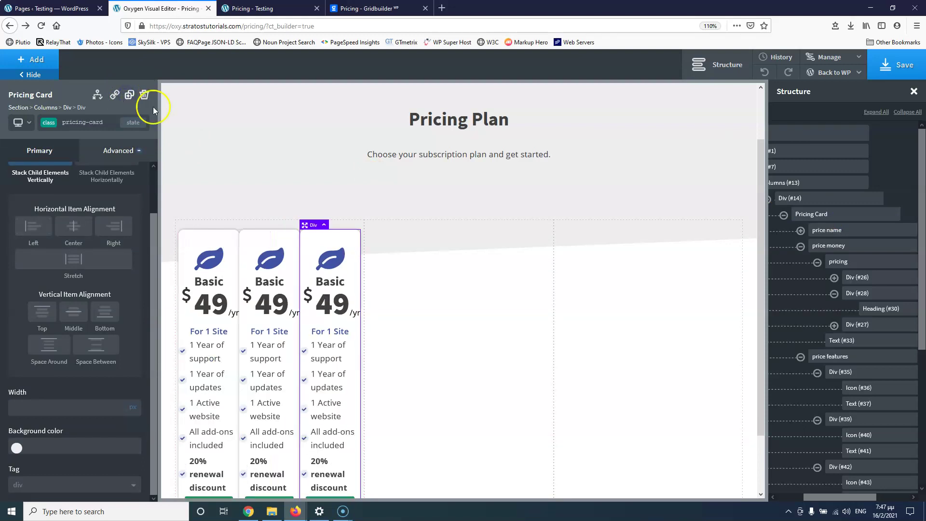
{"action": "left_click", "coordinate": [800, 246]}
{"action": "left_click", "coordinate": [801, 262]}
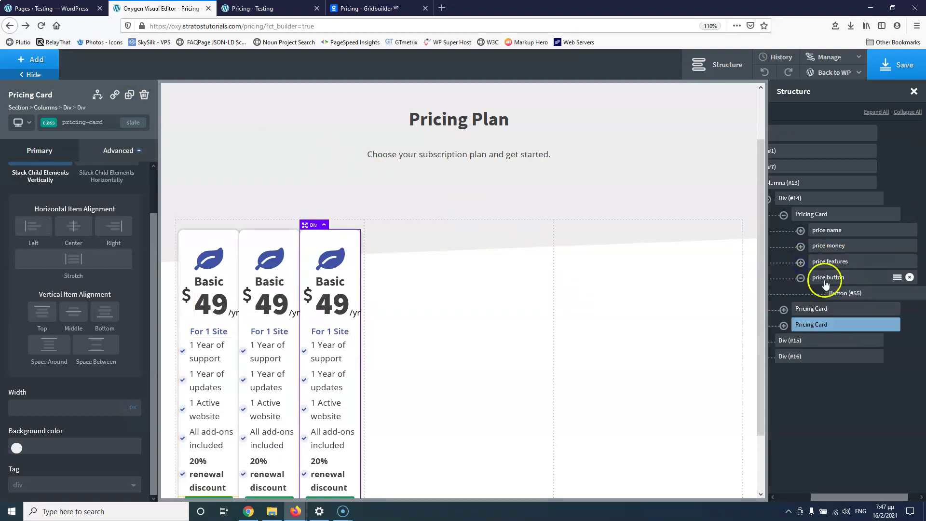
{"action": "left_click", "coordinate": [800, 278]}
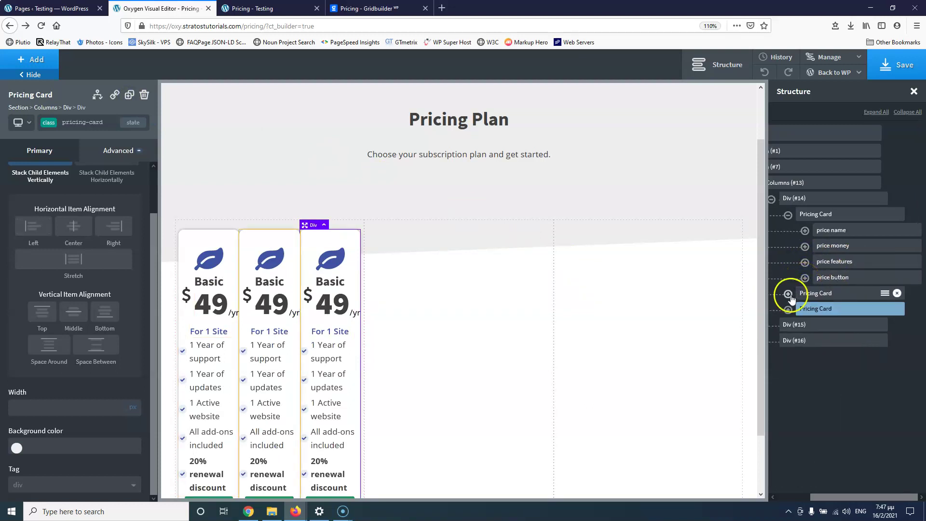
{"action": "left_click", "coordinate": [788, 218]}
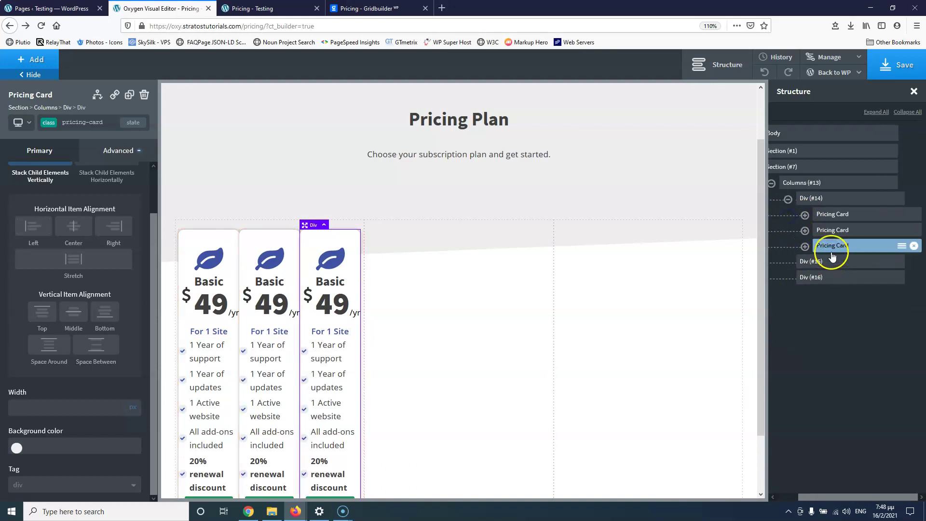
{"action": "left_click_drag", "start_coordinate": [830, 235], "coordinate": [835, 278]}
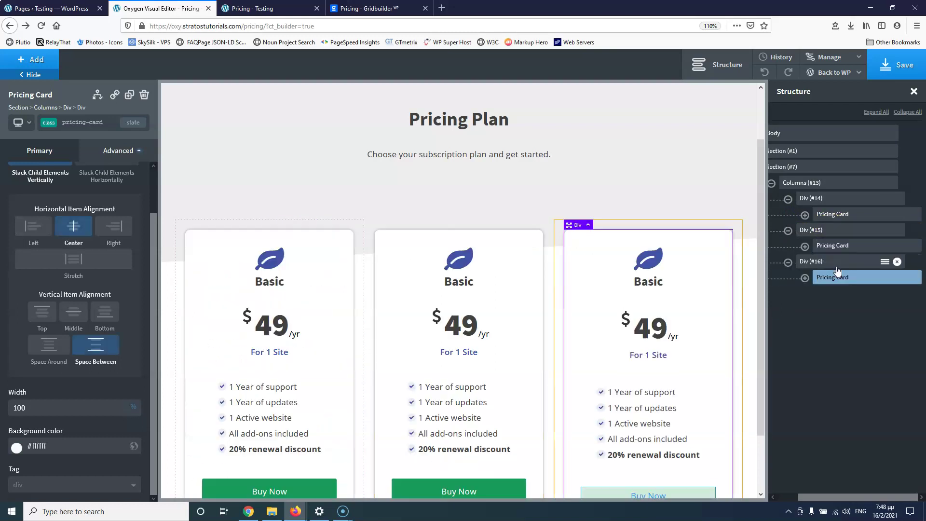
Save the page with the three cards and reload the live Pricing page
{"action": "left_click", "coordinate": [892, 63]}
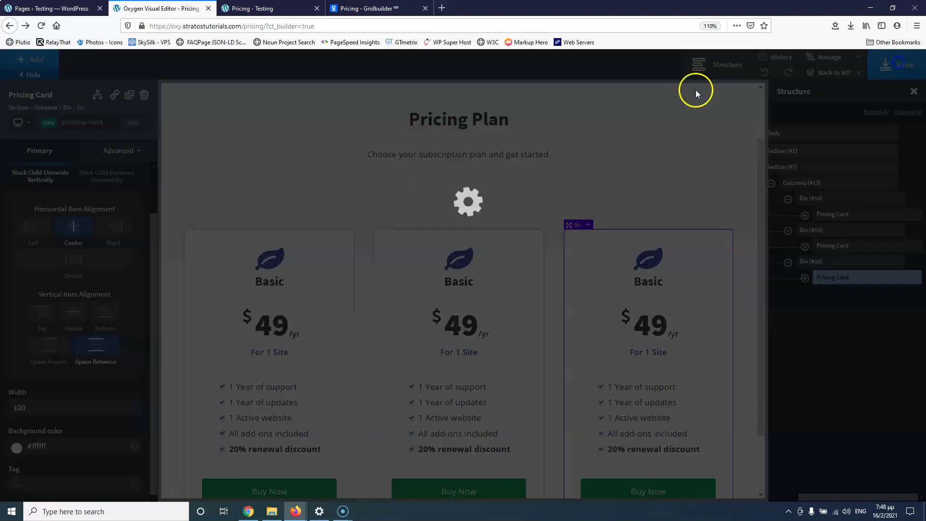
{"action": "left_click", "coordinate": [251, 8]}
{"action": "left_click", "coordinate": [41, 26]}
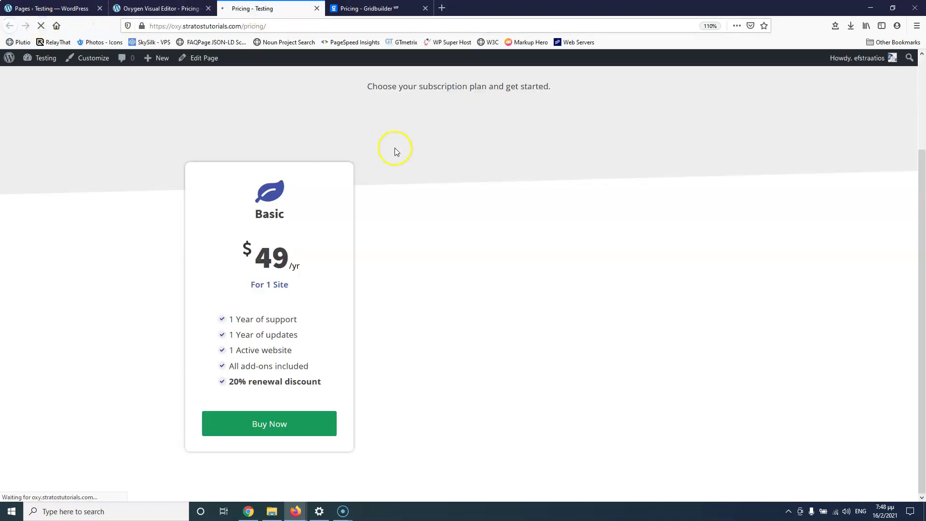
Compare the three live cards with Gridbuilder's Basic, Premium and Ultimate cards, and return to the editor
{"action": "key", "text": "ctrl+Tab"}
{"action": "left_click", "coordinate": [311, 10]}
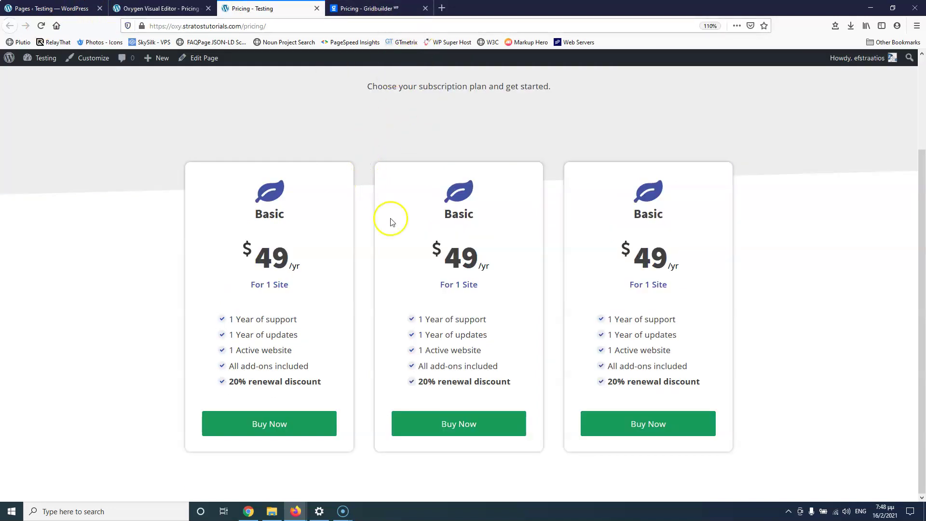
{"action": "key", "text": "ctrl+Tab"}
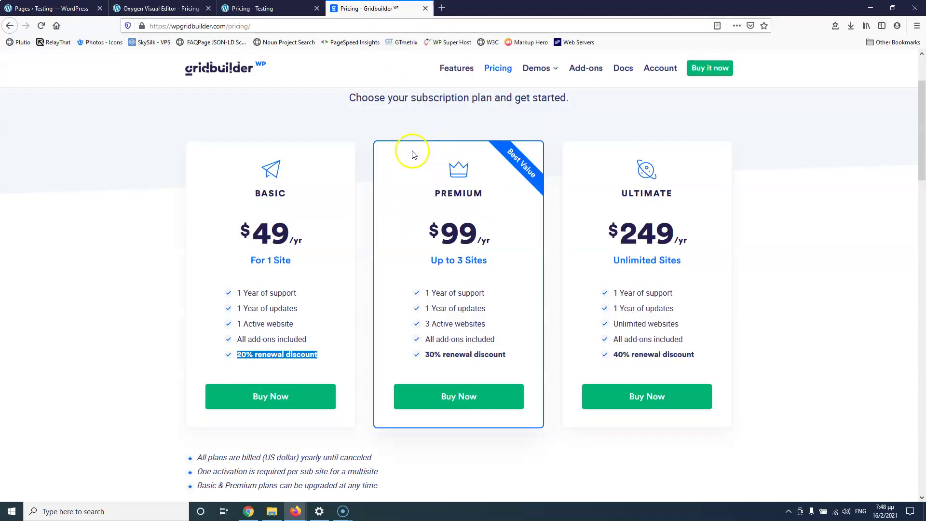
{"action": "left_click", "coordinate": [251, 8]}
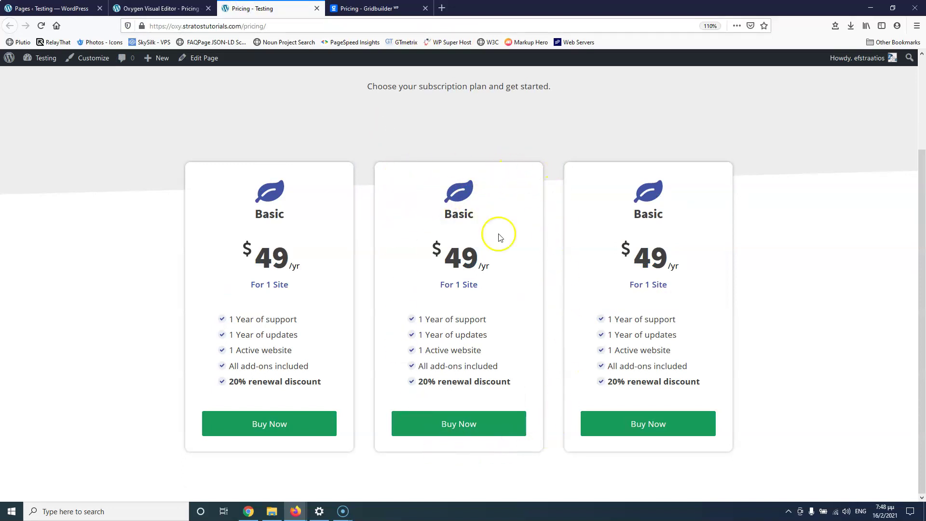
{"action": "left_click", "coordinate": [390, 7]}
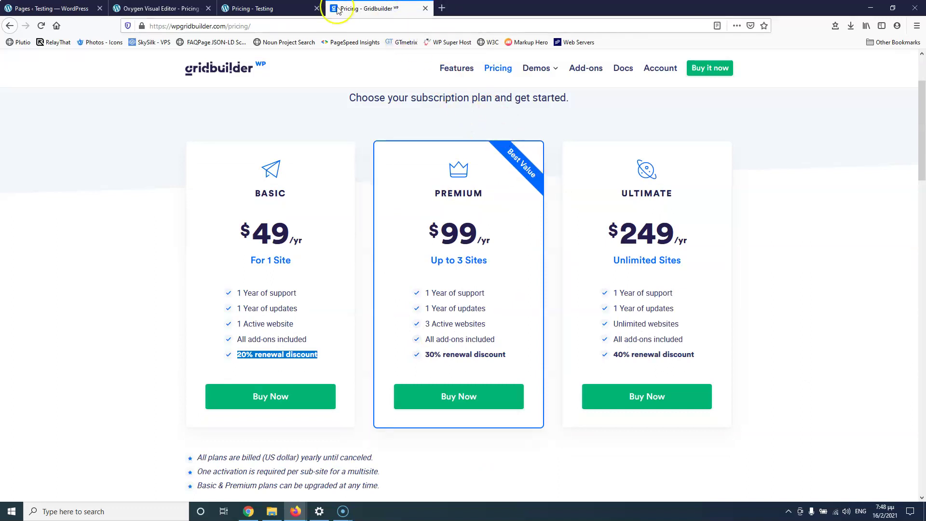
{"action": "left_click", "coordinate": [269, 9]}
{"action": "left_click", "coordinate": [174, 8]}
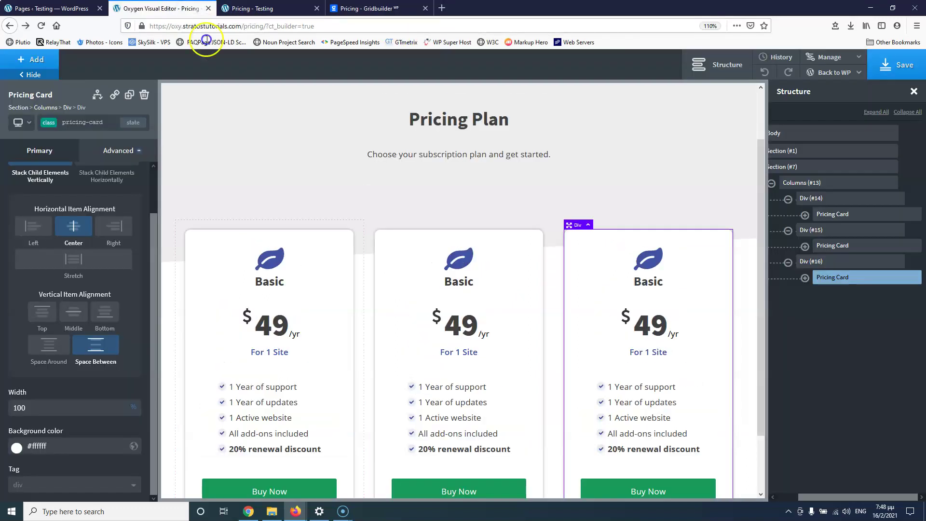
Add the new class pricing-card-bestvalue to the middle Pricing Card, alongside its pricing-card class
{"action": "left_click", "coordinate": [400, 246]}
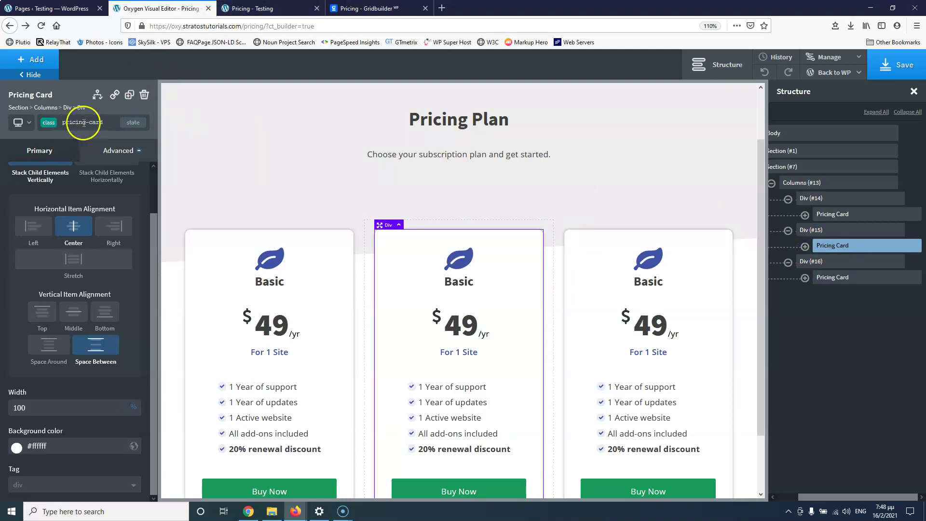
{"action": "left_click", "coordinate": [256, 8]}
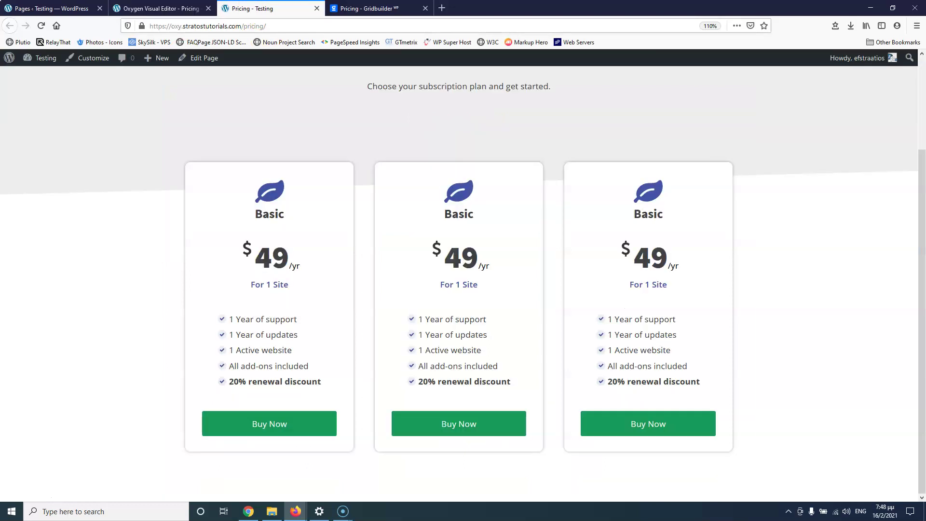
{"action": "left_click", "coordinate": [391, 9]}
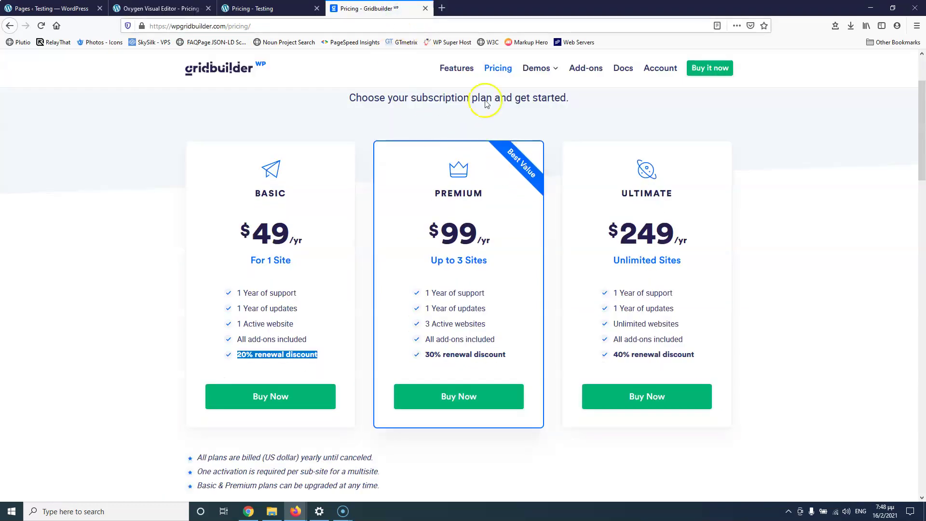
{"action": "left_click", "coordinate": [164, 6]}
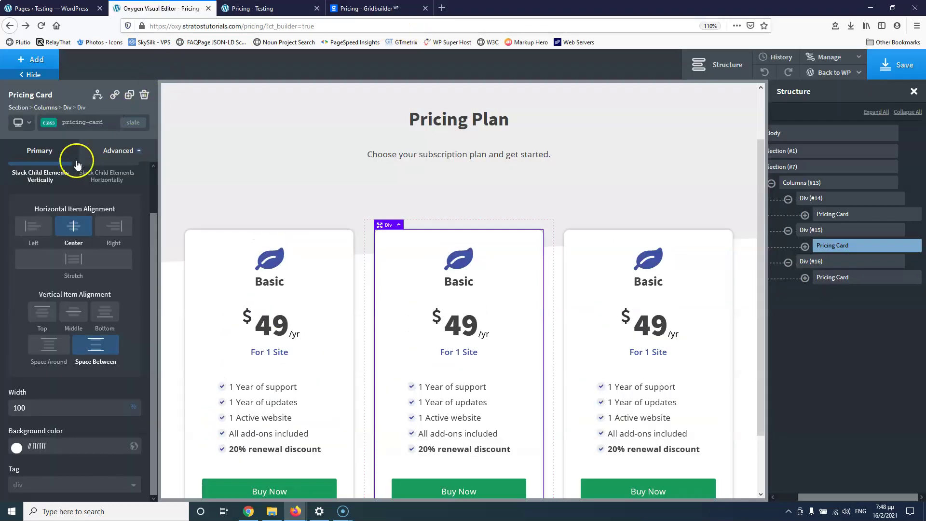
{"action": "left_click", "coordinate": [82, 123]}
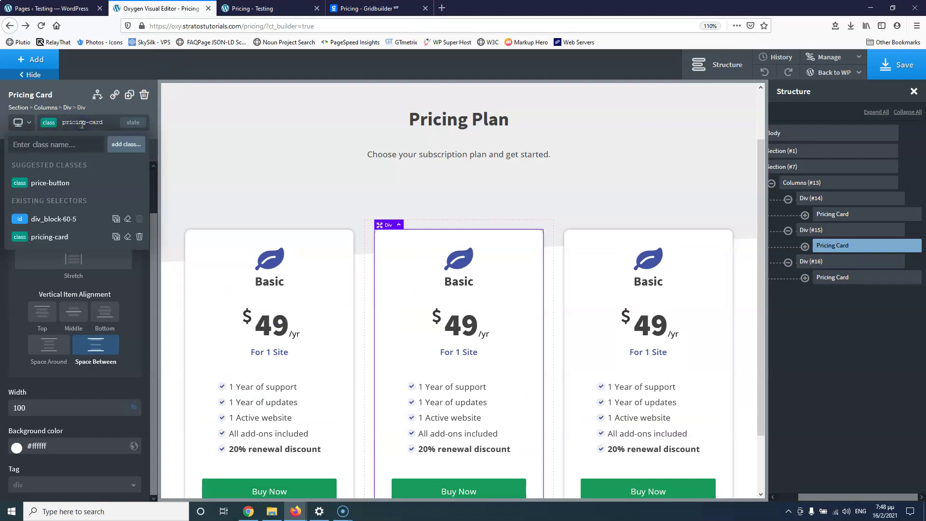
{"action": "type", "text": "pricing"}
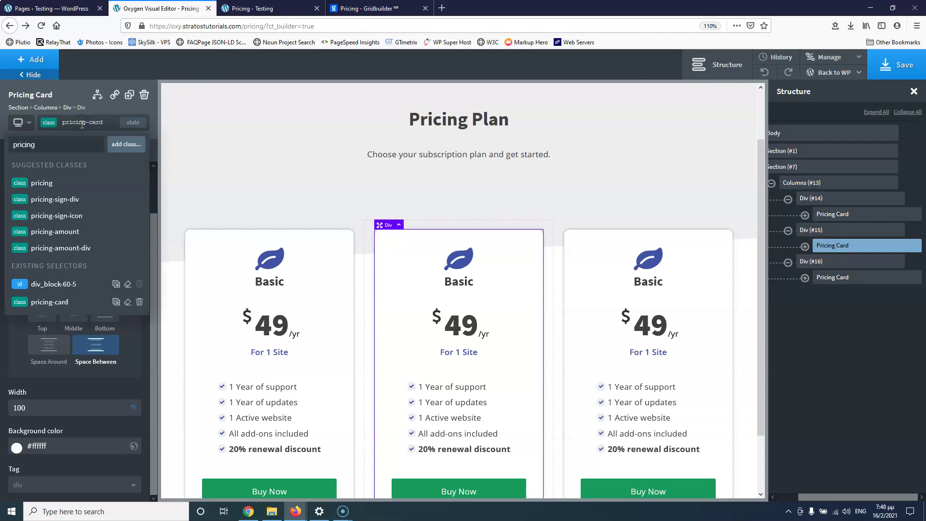
{"action": "type", "text": "-"}
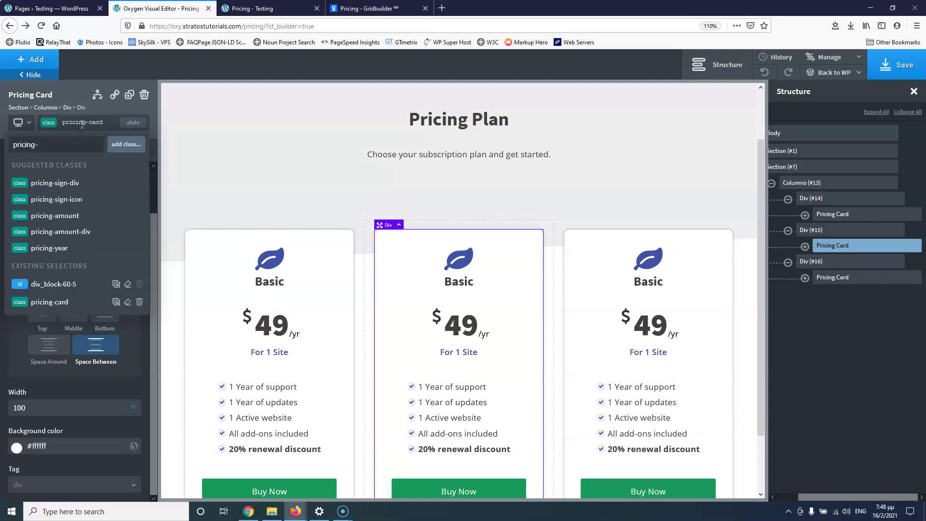
{"action": "type", "text": "card-bestvalue"}
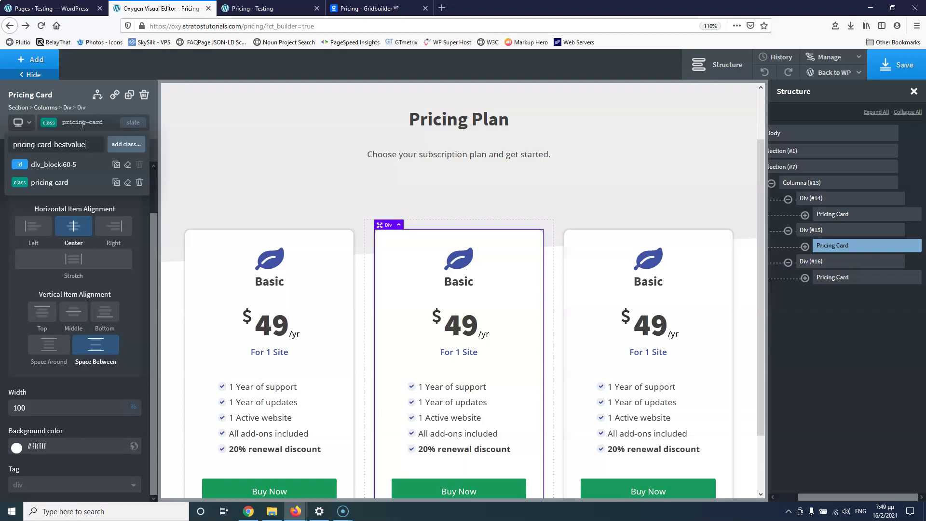
{"action": "left_click", "coordinate": [81, 144]}
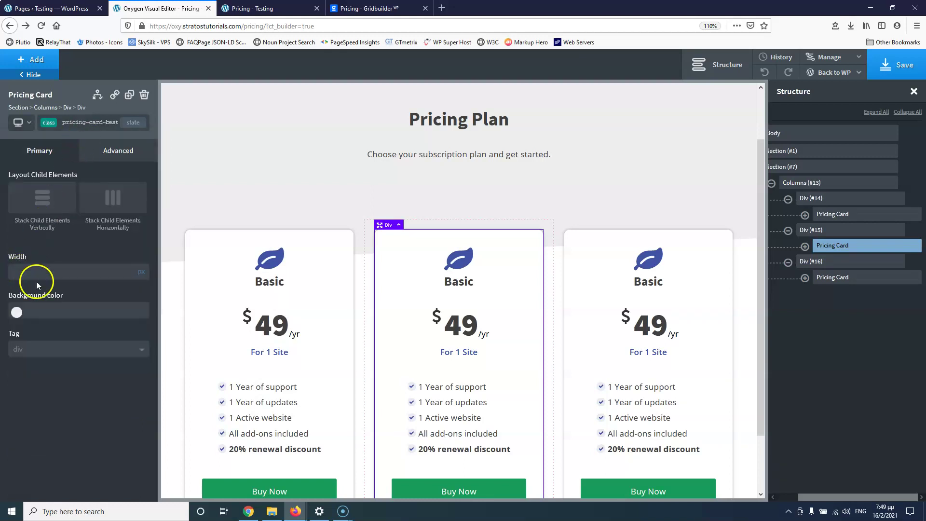
Give the pricing-card-bestvalue class a 1 px border on all sides in the global Blue color
{"action": "left_click", "coordinate": [100, 164]}
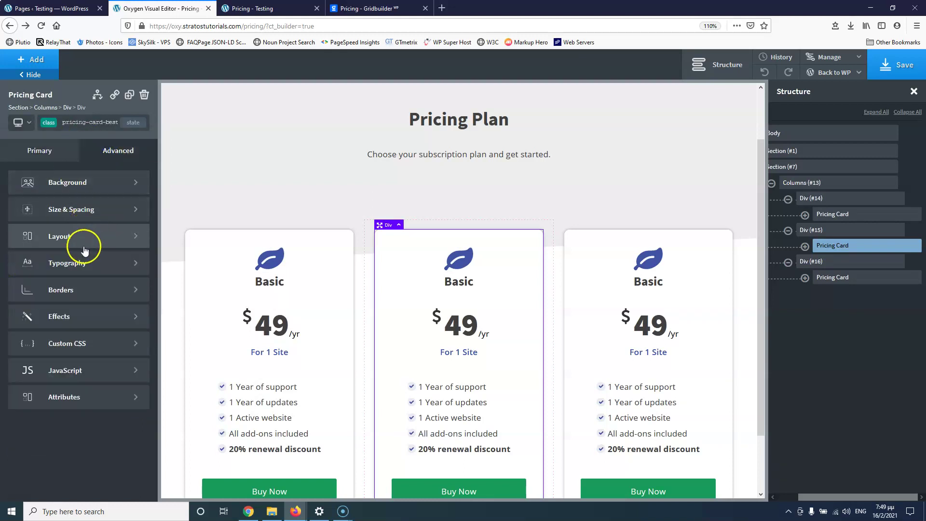
{"action": "left_click", "coordinate": [81, 292]}
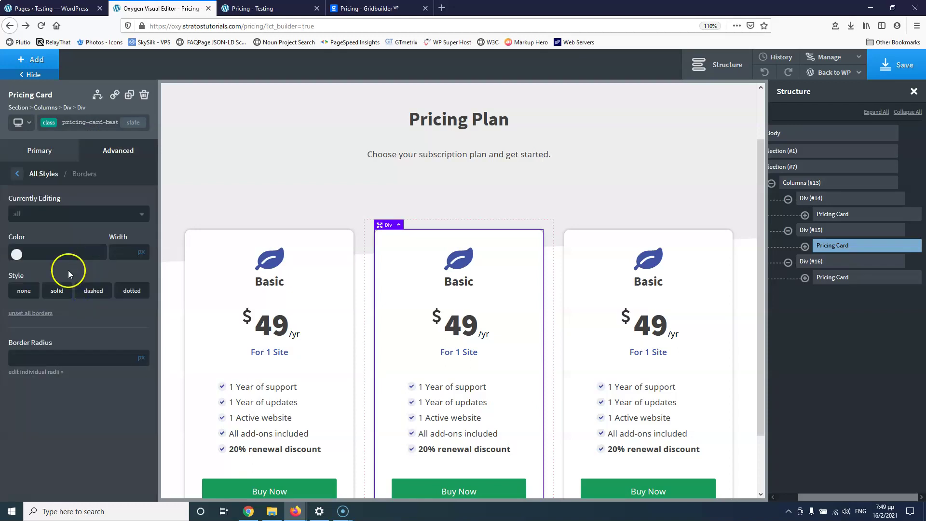
{"action": "left_click", "coordinate": [14, 256]}
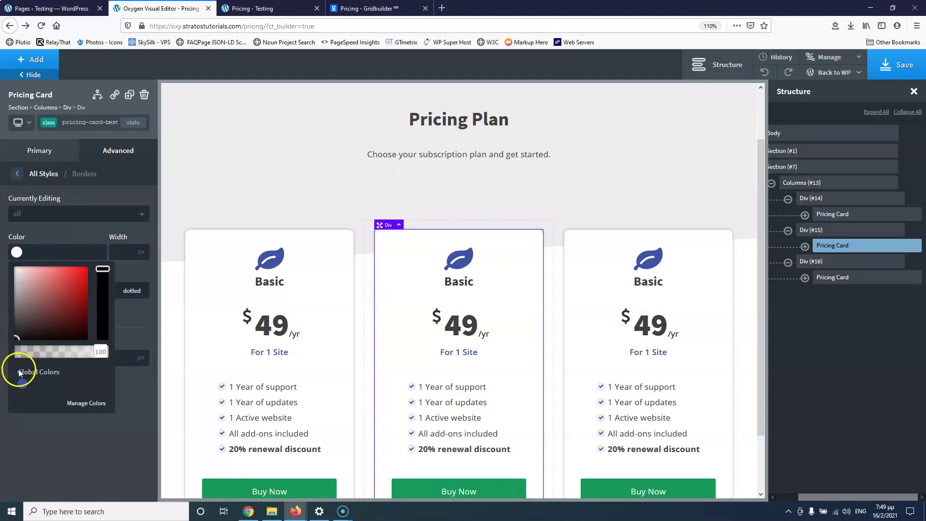
{"action": "left_click", "coordinate": [22, 385]}
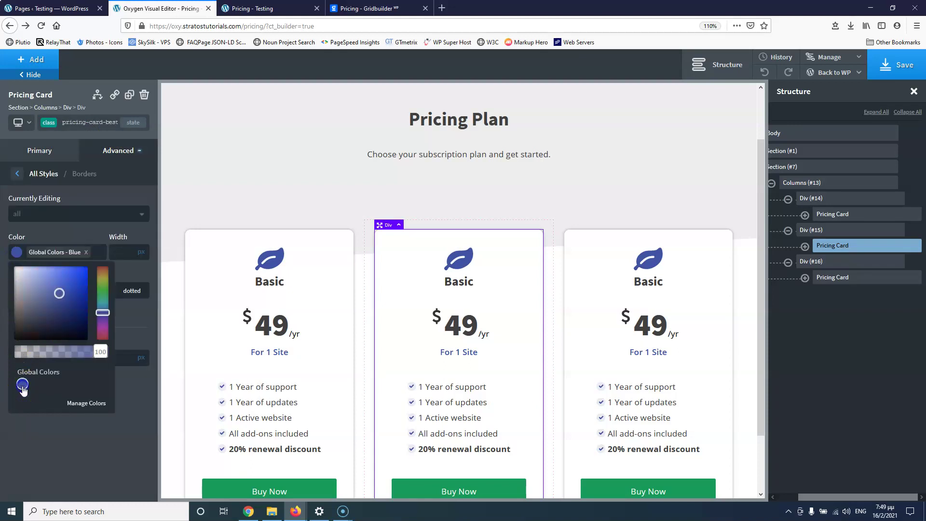
{"action": "left_click", "coordinate": [62, 230]}
{"action": "left_click", "coordinate": [58, 291]}
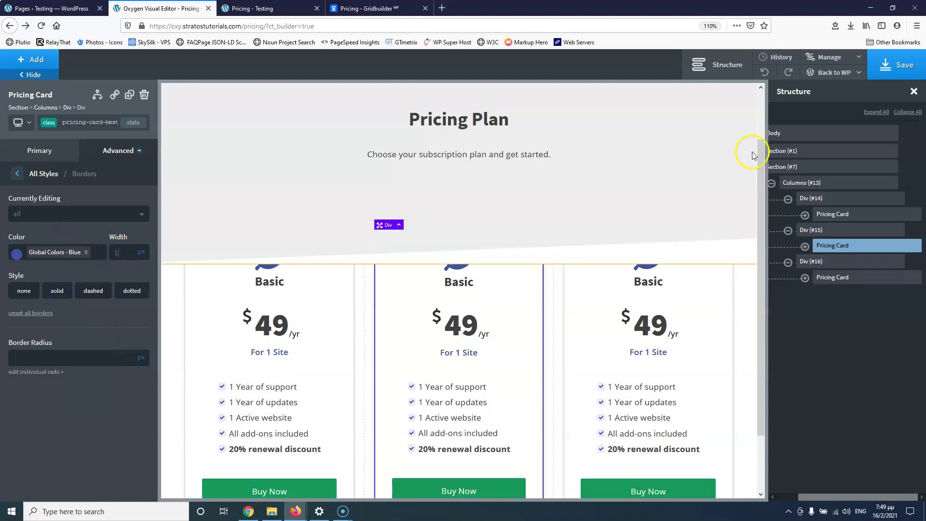
Save the border change and reload the live Pricing page
{"action": "left_click", "coordinate": [897, 65]}
{"action": "left_click", "coordinate": [252, 9]}
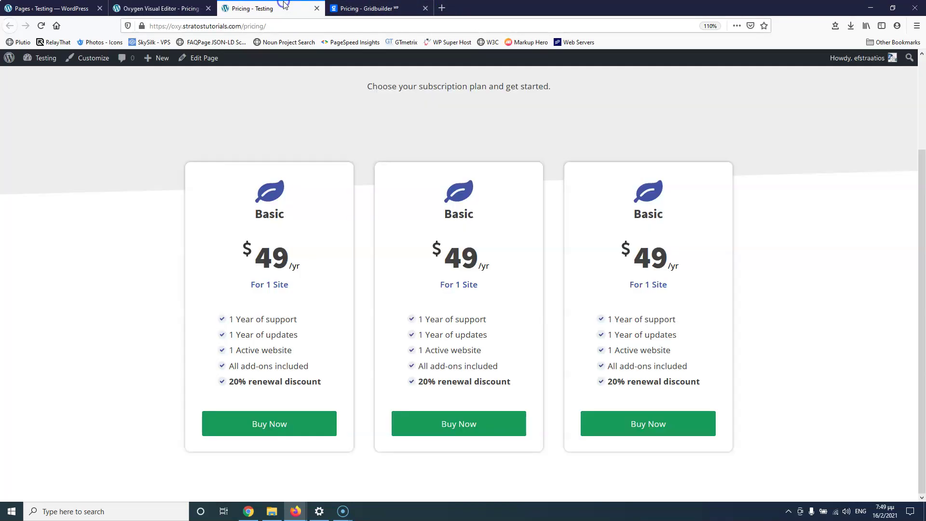
{"action": "left_click", "coordinate": [40, 26]}
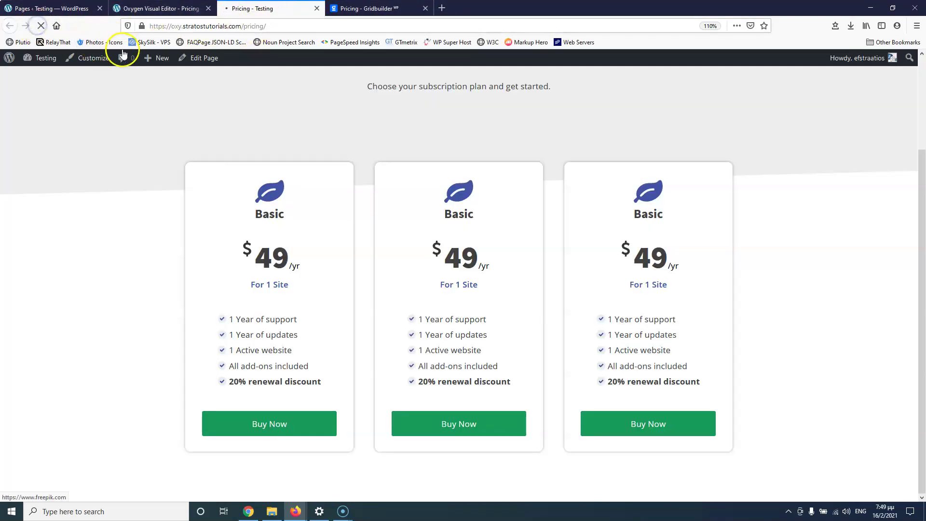
Compare the middle card's border on the live page with Gridbuilder's Premium card, and return to the editor
{"action": "left_click", "coordinate": [357, 8]}
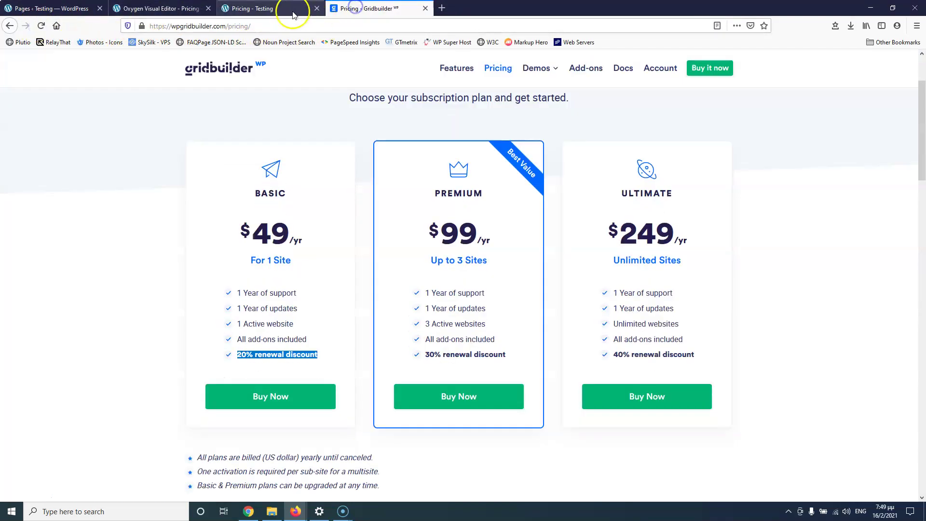
{"action": "left_click", "coordinate": [275, 9]}
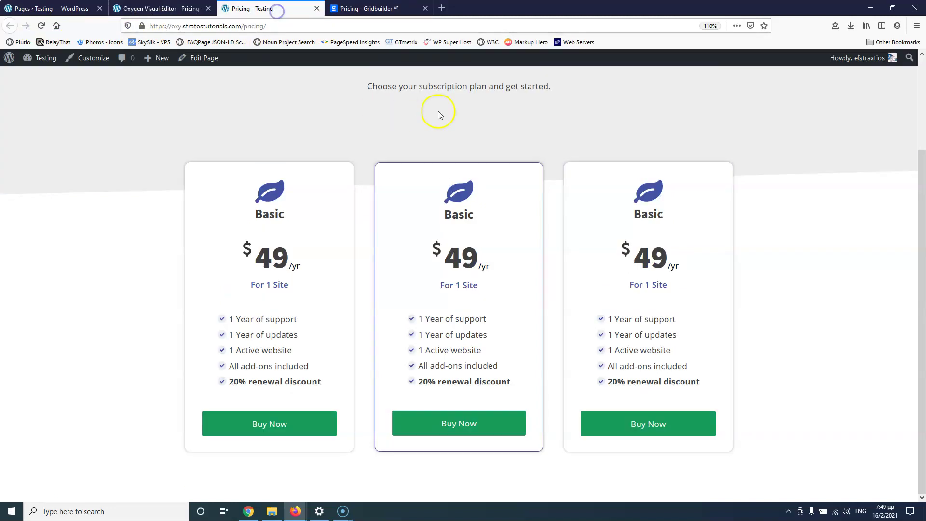
{"action": "left_click", "coordinate": [179, 8]}
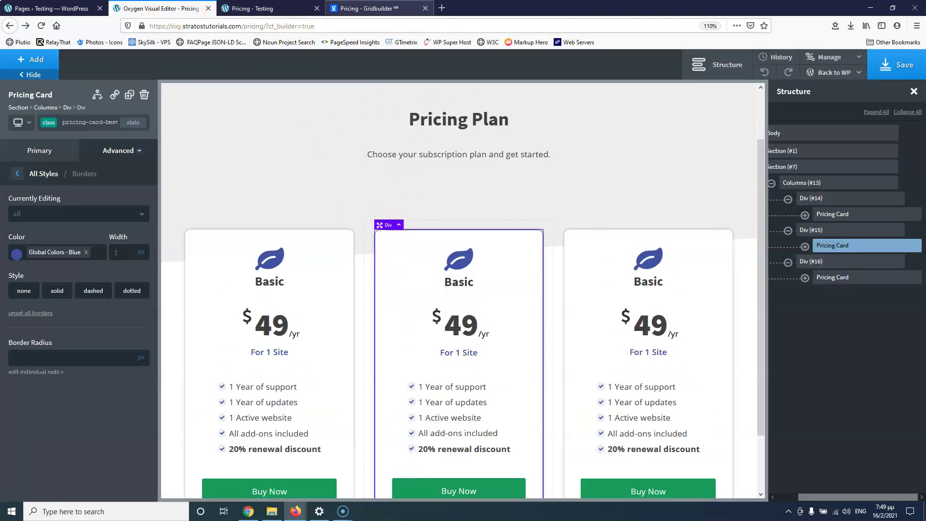
{"action": "left_click", "coordinate": [387, 9]}
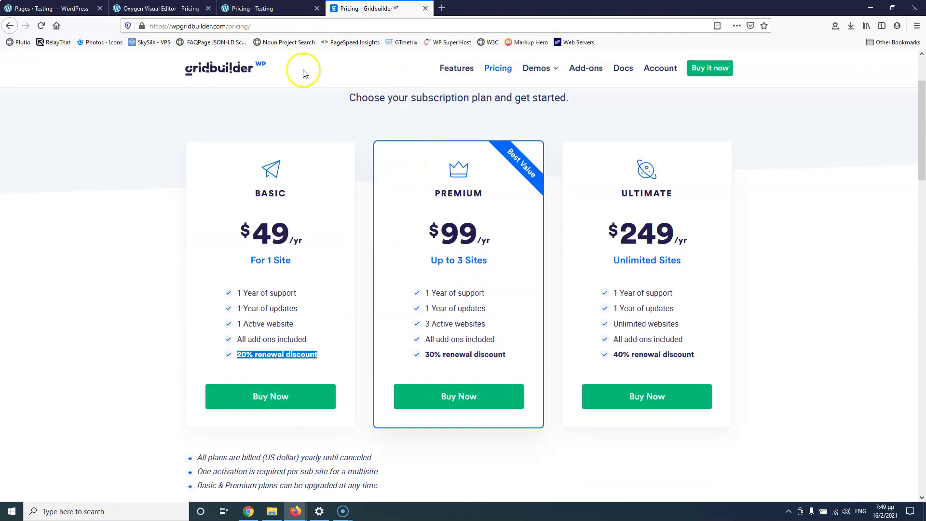
{"action": "left_click", "coordinate": [286, 10]}
{"action": "left_click", "coordinate": [374, 9]}
{"action": "left_click", "coordinate": [277, 5]}
{"action": "left_click", "coordinate": [162, 9]}
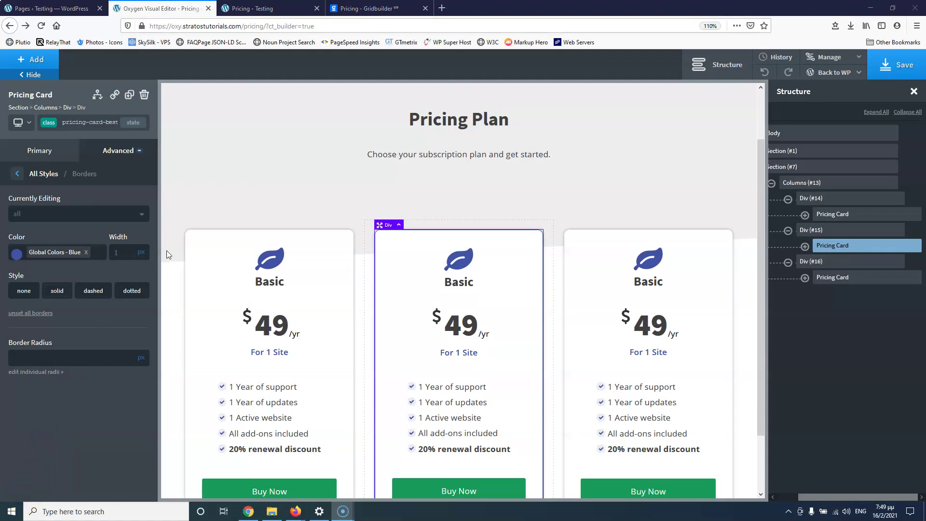
Add a Div inside the middle column's Pricing Card and place it above the price name element
{"action": "left_click", "coordinate": [804, 247]}
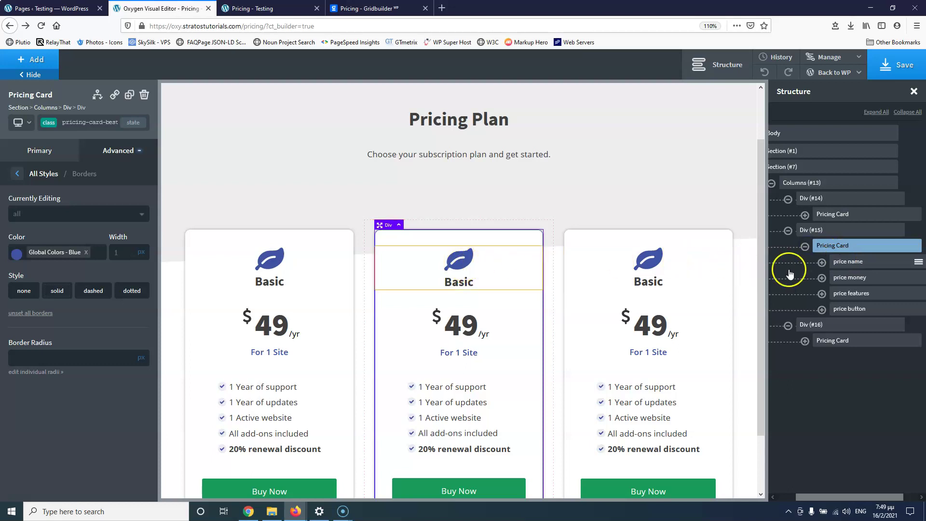
{"action": "left_click", "coordinate": [847, 269]}
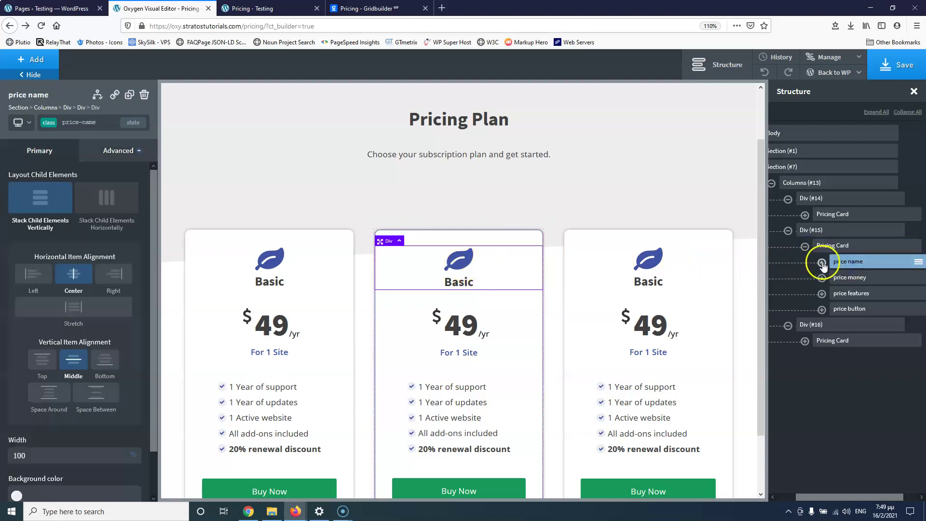
{"action": "left_click", "coordinate": [830, 247]}
{"action": "left_click", "coordinate": [30, 60]}
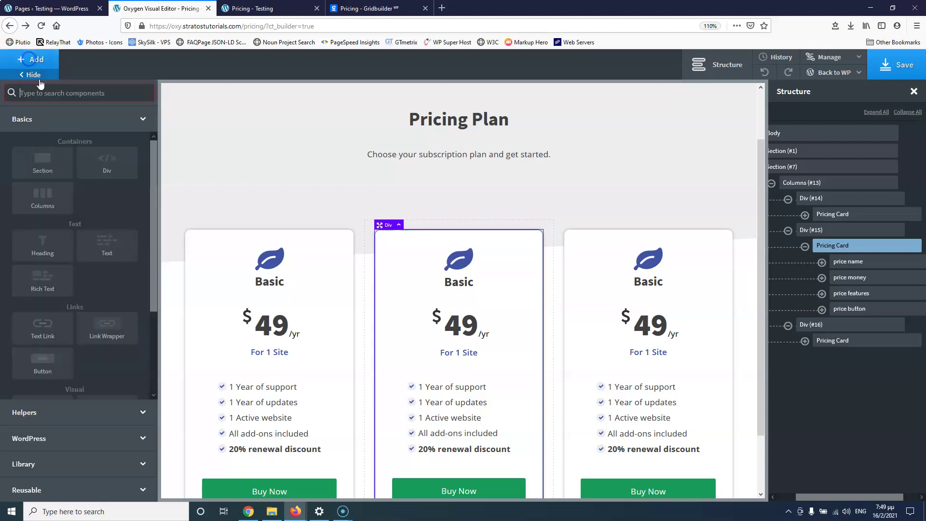
{"action": "left_click", "coordinate": [110, 166]}
{"action": "left_click_drag", "start_coordinate": [841, 325], "coordinate": [857, 263]}
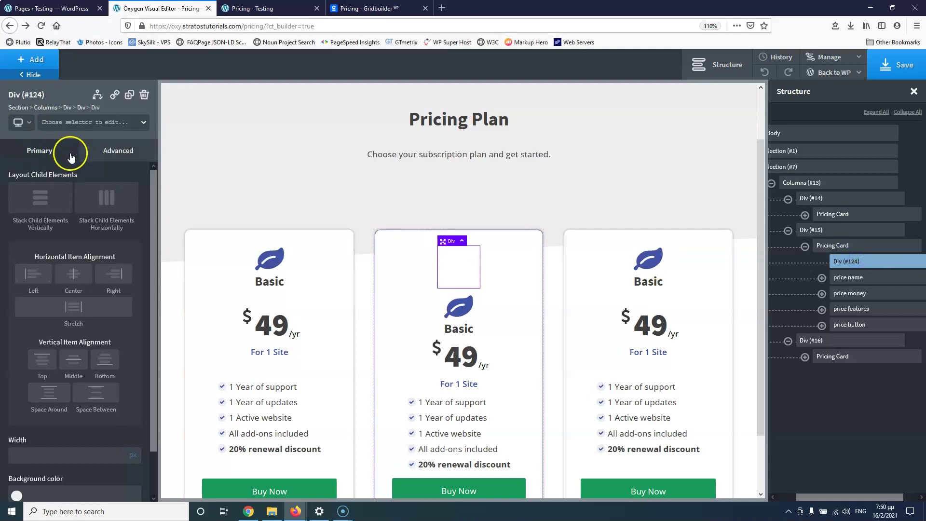
Add the new class best-vallue-ribbon to the empty Div at the start of the middle card
{"action": "left_click", "coordinate": [93, 124]}
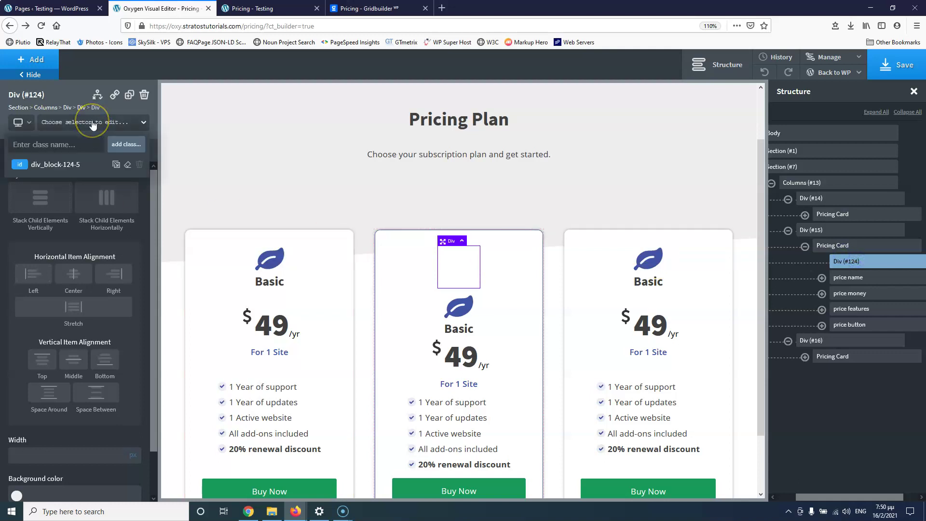
{"action": "type", "text": "best"}
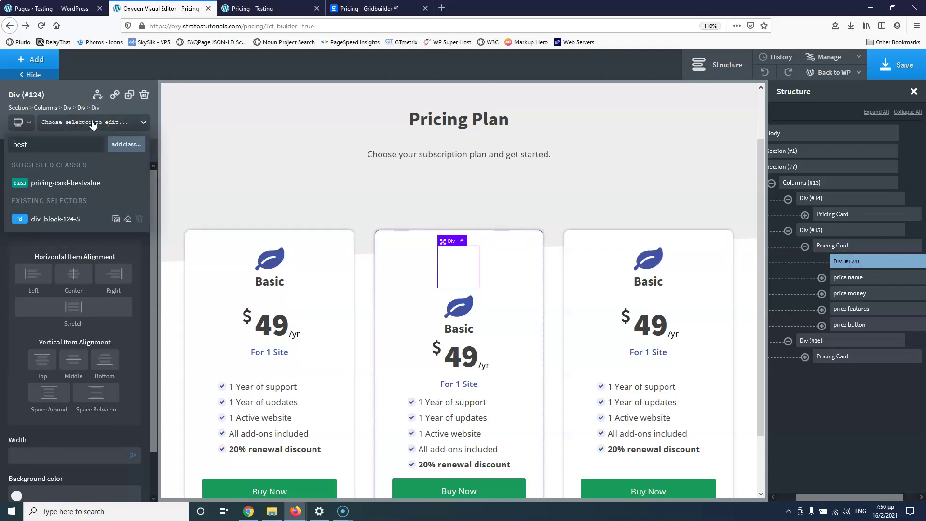
{"action": "type", "text": "-vallue-ribbon"}
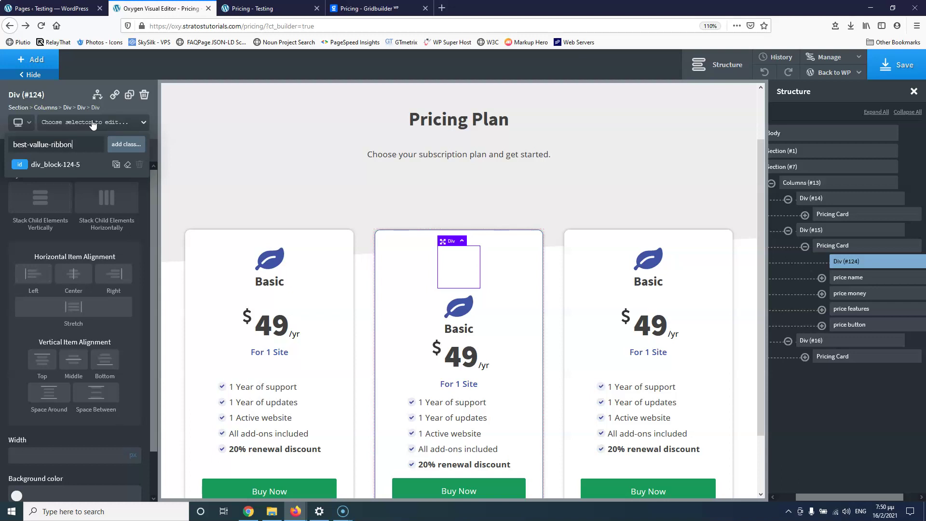
{"action": "key", "text": "Return"}
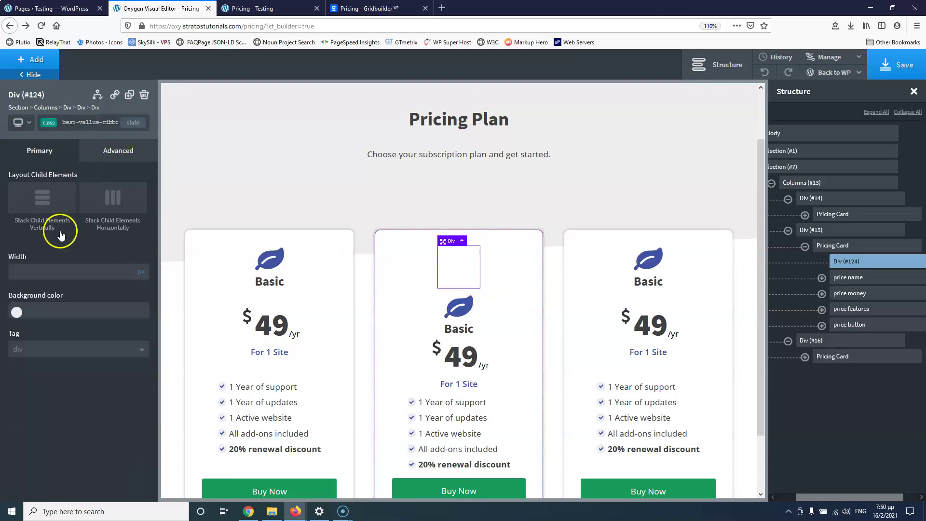
Give the best-vallue-ribbon class a width of 200 px and the global Blue background color
{"action": "left_click", "coordinate": [83, 269]}
{"action": "type", "text": "200"}
{"action": "left_click", "coordinate": [140, 273]}
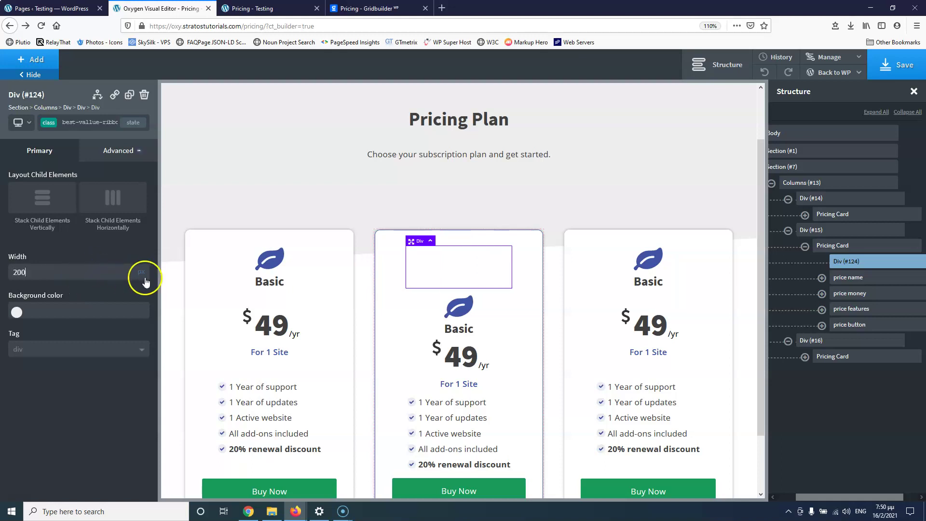
{"action": "left_click", "coordinate": [144, 257]}
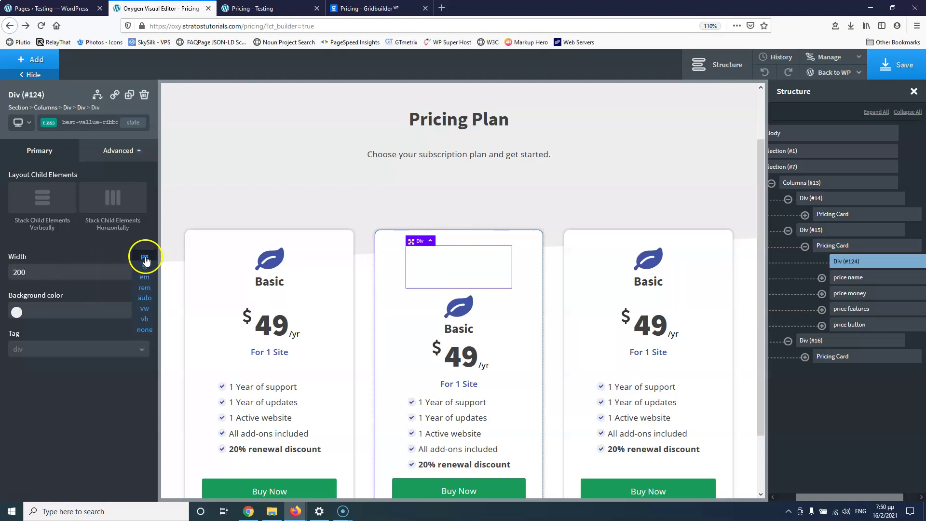
{"action": "left_click", "coordinate": [39, 262]}
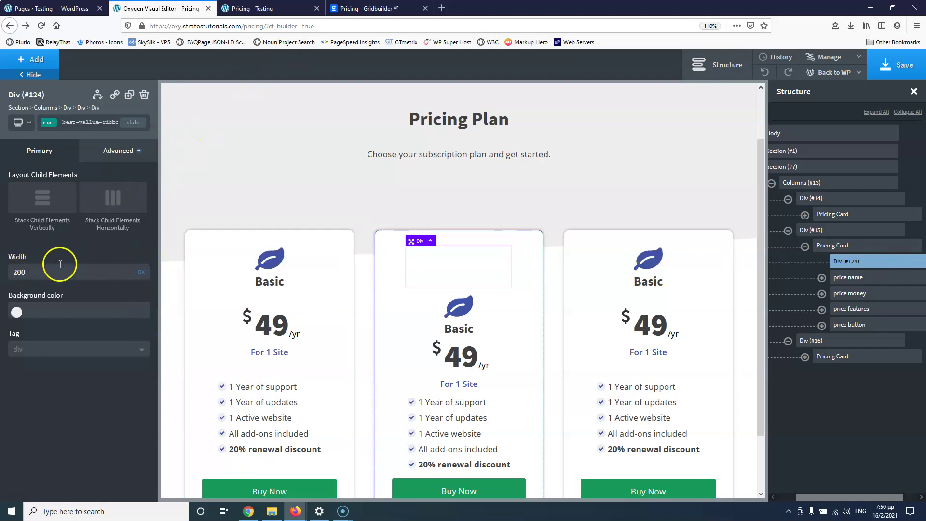
{"action": "left_click", "coordinate": [16, 311]}
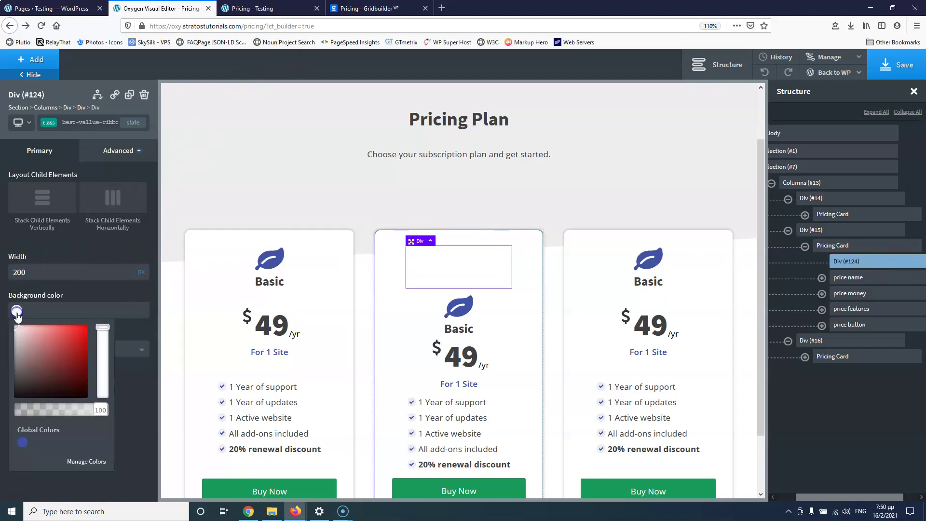
{"action": "left_click", "coordinate": [22, 442]}
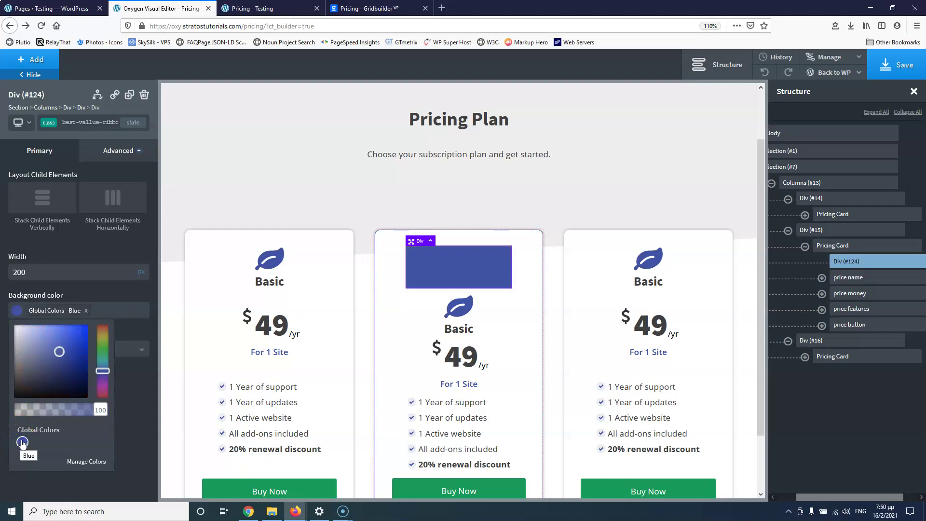
Set the position of the best-vallue-ribbon class to absolute
{"action": "left_click", "coordinate": [112, 150]}
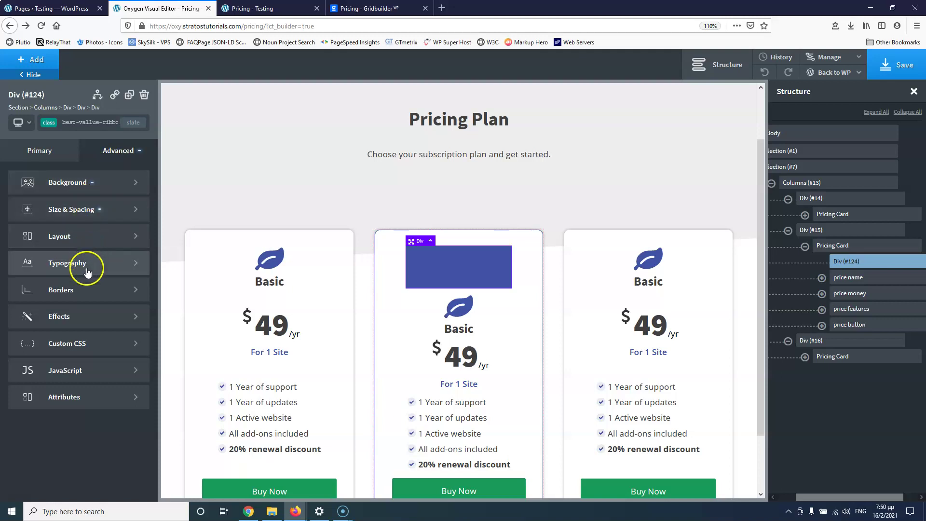
{"action": "left_click", "coordinate": [89, 220]}
{"action": "left_click", "coordinate": [31, 172]}
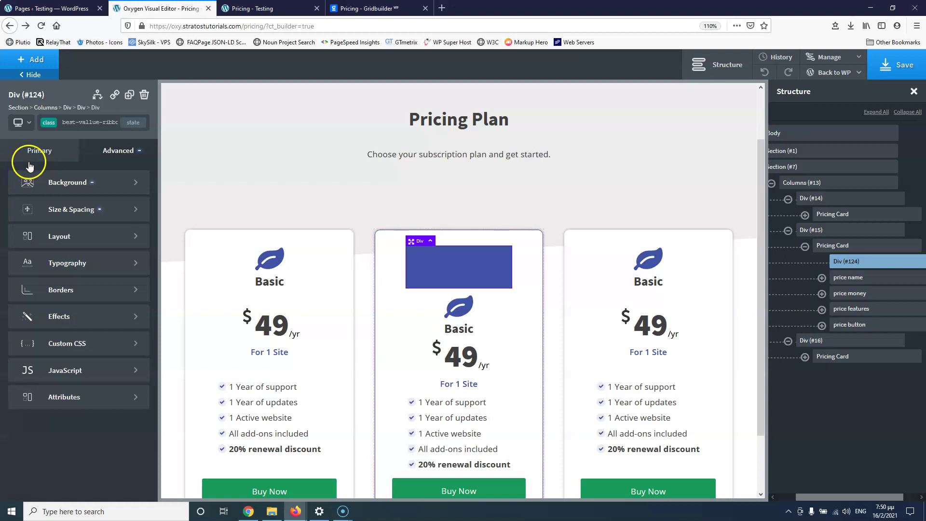
{"action": "left_click", "coordinate": [77, 248]}
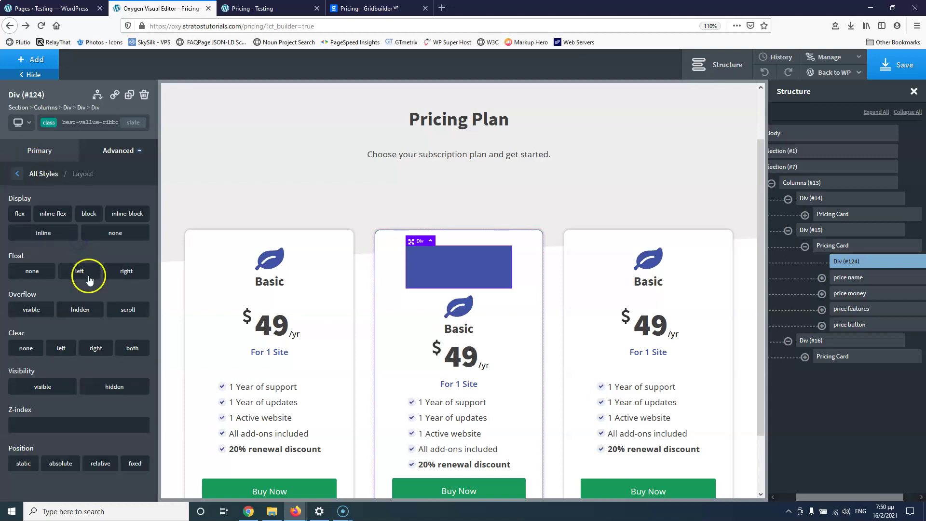
{"action": "left_click", "coordinate": [61, 465]}
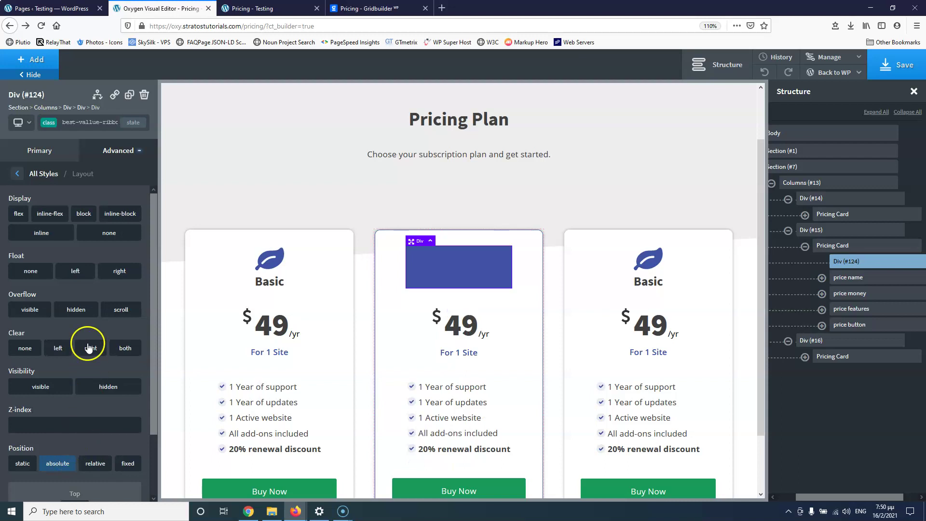
Set the top offset of the best-vallue-ribbon class to -60 px
{"action": "scroll", "coordinate": [87, 347], "scroll_direction": "down", "scroll_amount": 3}
{"action": "left_click", "coordinate": [69, 436]}
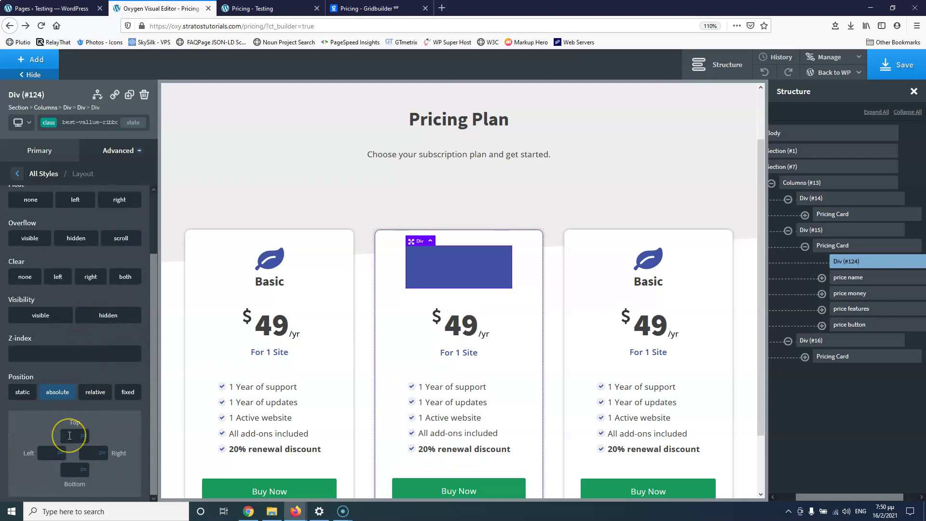
{"action": "type", "text": "0"}
{"action": "key", "text": "BackSpace"}
{"action": "type", "text": "-3"}
{"action": "key", "text": "Down"}
{"action": "key", "text": "Down"}
{"action": "key", "text": "Down"}
{"action": "key", "text": "Down"}
{"action": "key", "text": "Down"}
{"action": "key", "text": "Down"}
{"action": "key", "text": "Down"}
{"action": "key", "text": "Down"}
{"action": "key", "text": "Down"}
{"action": "key", "text": "Down"}
{"action": "key", "text": "Down"}
{"action": "key", "text": "Down"}
{"action": "key", "text": "Down"}
{"action": "key", "text": "Down"}
{"action": "key", "text": "Down"}
{"action": "key", "text": "Down"}
{"action": "key", "text": "Down"}
{"action": "key", "text": "Down"}
{"action": "key", "text": "Down"}
{"action": "key", "text": "Down"}
{"action": "key", "text": "Down"}
{"action": "key", "text": "Down"}
{"action": "key", "text": "Down"}
{"action": "key", "text": "Down"}
{"action": "key", "text": "Down"}
{"action": "key", "text": "Down"}
{"action": "key", "text": "Down"}
{"action": "key", "text": "Down"}
{"action": "key", "text": "Down"}
{"action": "key", "text": "Down"}
{"action": "key", "text": "Down"}
{"action": "key", "text": "Down"}
{"action": "key", "text": "Down"}
{"action": "key", "text": "Down"}
{"action": "key", "text": "Down"}
{"action": "key", "text": "Down"}
{"action": "key", "text": "Down"}
{"action": "key", "text": "Down"}
{"action": "key", "text": "Down"}
{"action": "key", "text": "Down"}
{"action": "key", "text": "Down"}
{"action": "key", "text": "Down"}
{"action": "key", "text": "Down"}
{"action": "key", "text": "Down"}
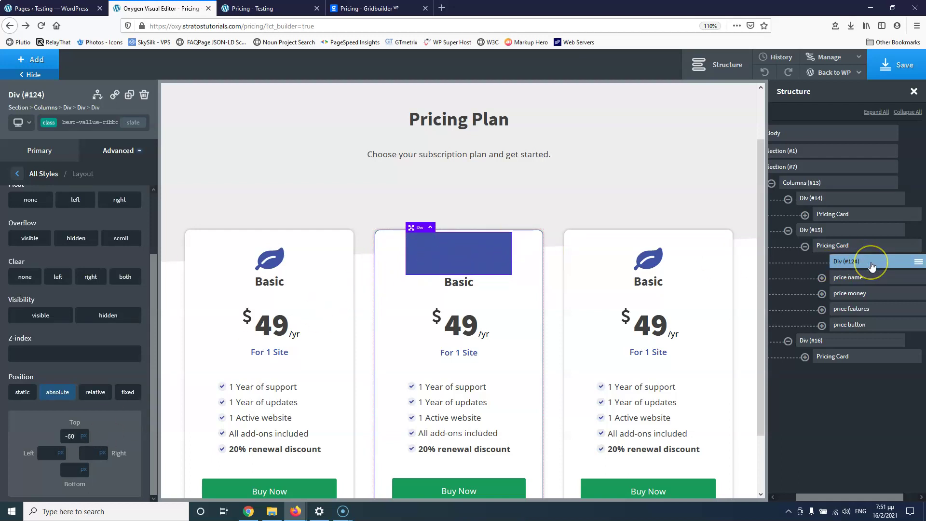
Check the live Pricing page and the ribbon on Gridbuilder's Premium card, and return to the editor
{"action": "left_click", "coordinate": [256, 9]}
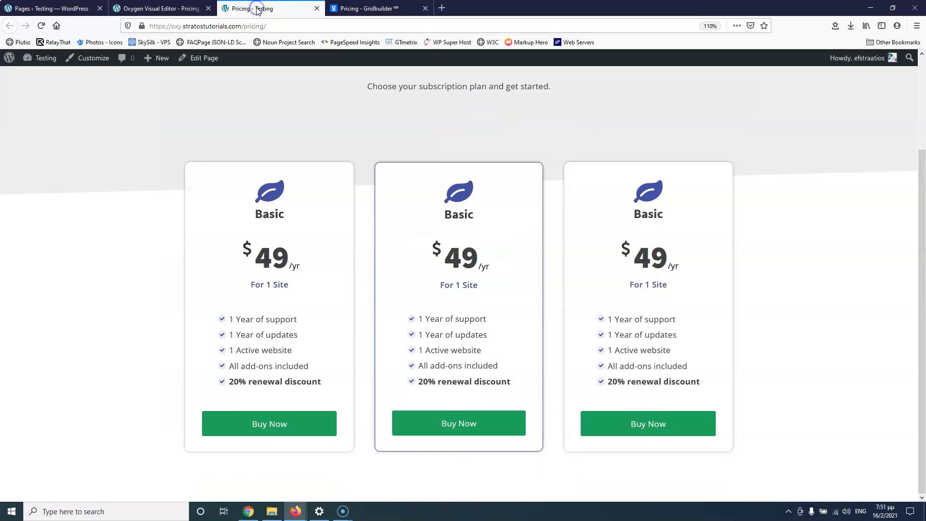
{"action": "left_click", "coordinate": [377, 9]}
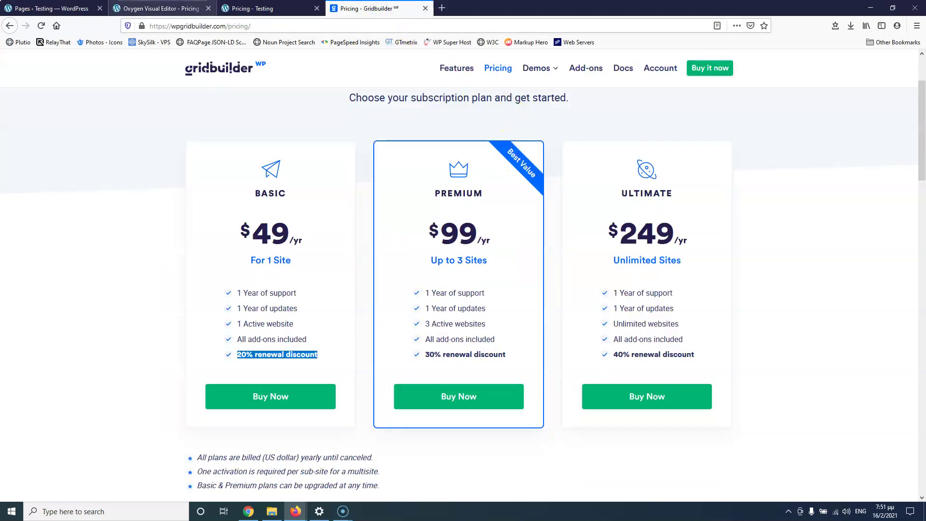
{"action": "left_click", "coordinate": [170, 9]}
Add a Text element inside the blue ribbon Div and set its text color to #ffffff
{"action": "left_click", "coordinate": [467, 262]}
{"action": "left_click", "coordinate": [34, 59]}
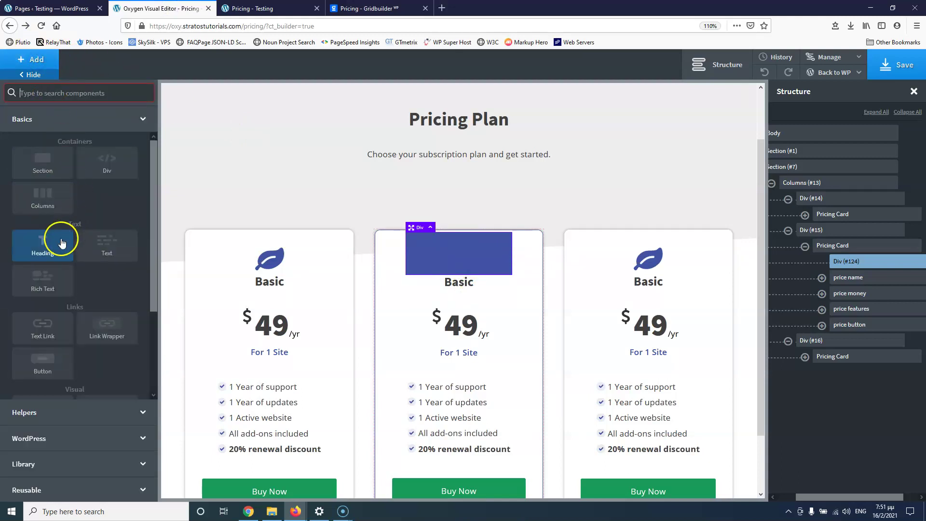
{"action": "left_click", "coordinate": [114, 254]}
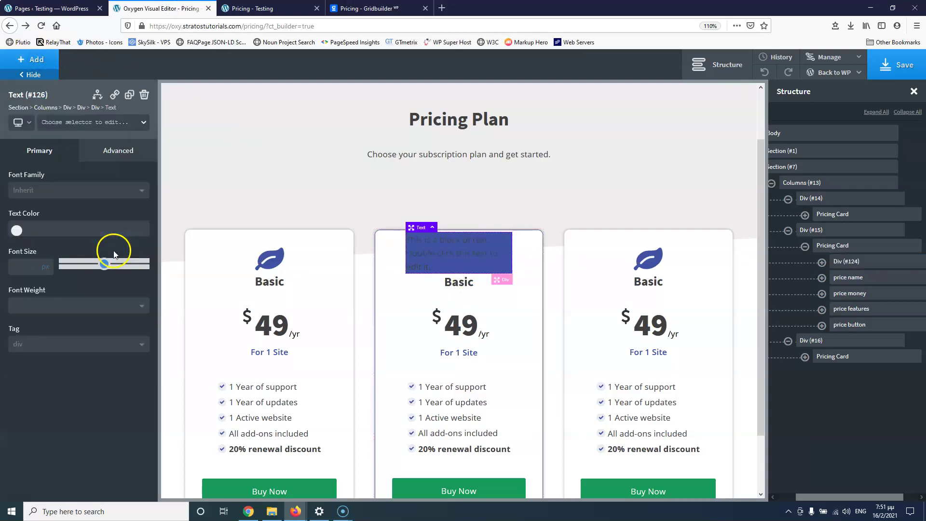
{"action": "left_click", "coordinate": [17, 229]}
{"action": "left_click_drag", "start_coordinate": [19, 249], "coordinate": [15, 244]}
Replace the placeholder text in the ribbon with "Best Value"
{"action": "left_click", "coordinate": [420, 255]}
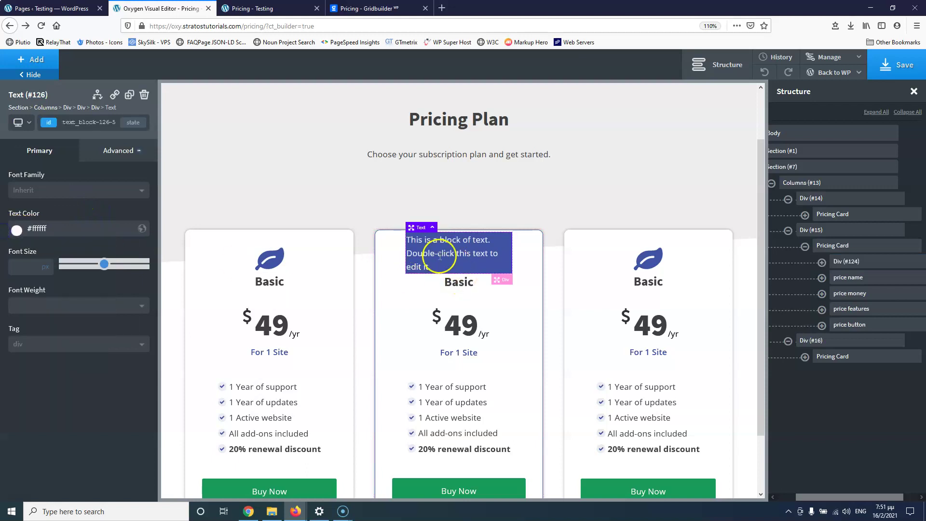
{"action": "double_click", "coordinate": [434, 252]}
{"action": "type", "text": "Be"}
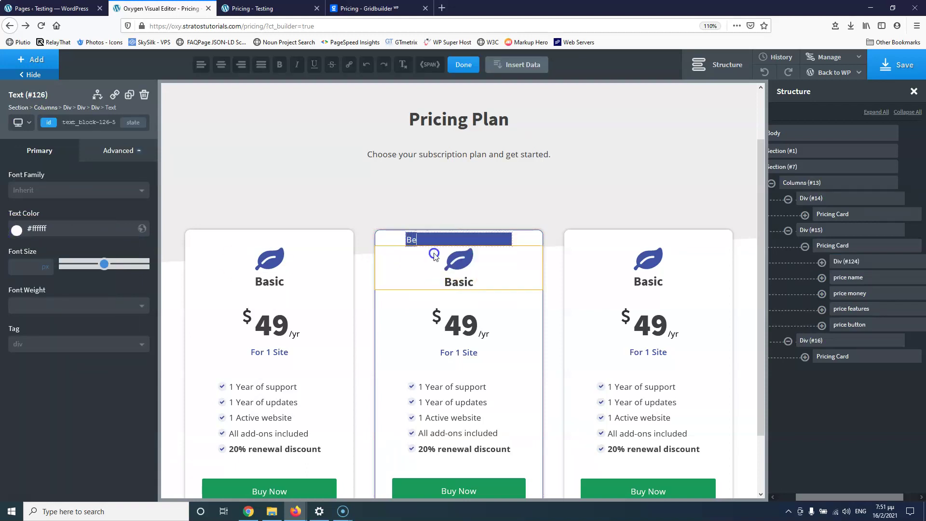
Stack the ribbon Div's child elements vertically and center them horizontally
{"action": "left_click", "coordinate": [471, 242]}
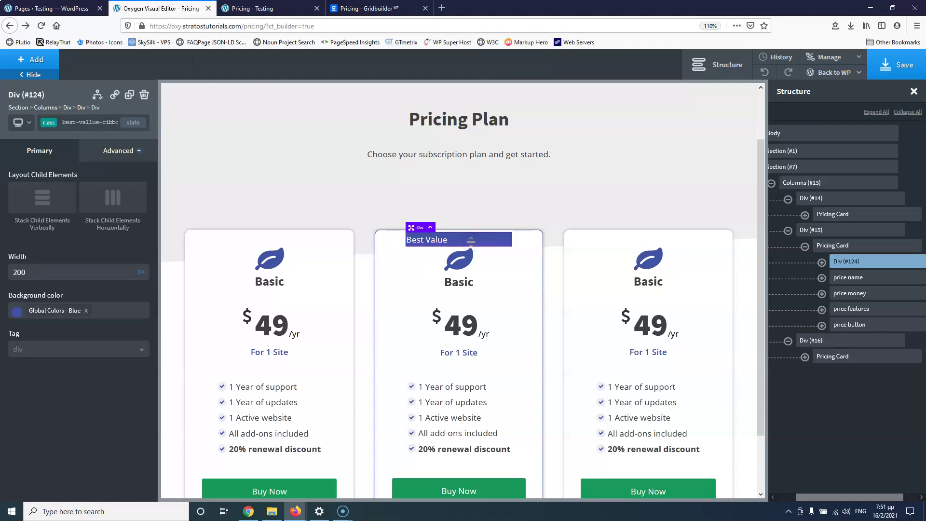
{"action": "left_click", "coordinate": [43, 198]}
{"action": "left_click", "coordinate": [80, 279]}
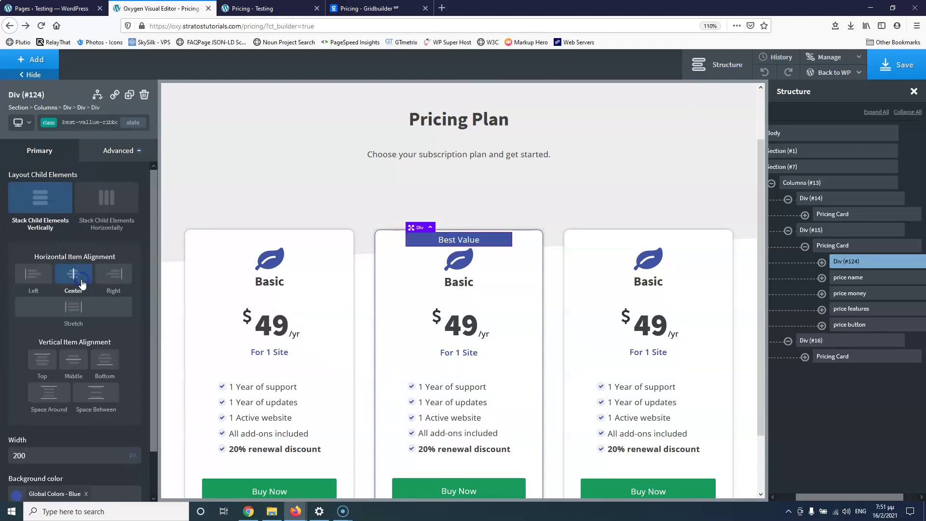
Compare the ribbon with the diagonal Best Value ribbon on Gridbuilder's Premium card, and return to the editor
{"action": "left_click", "coordinate": [265, 7]}
{"action": "left_click", "coordinate": [352, 8]}
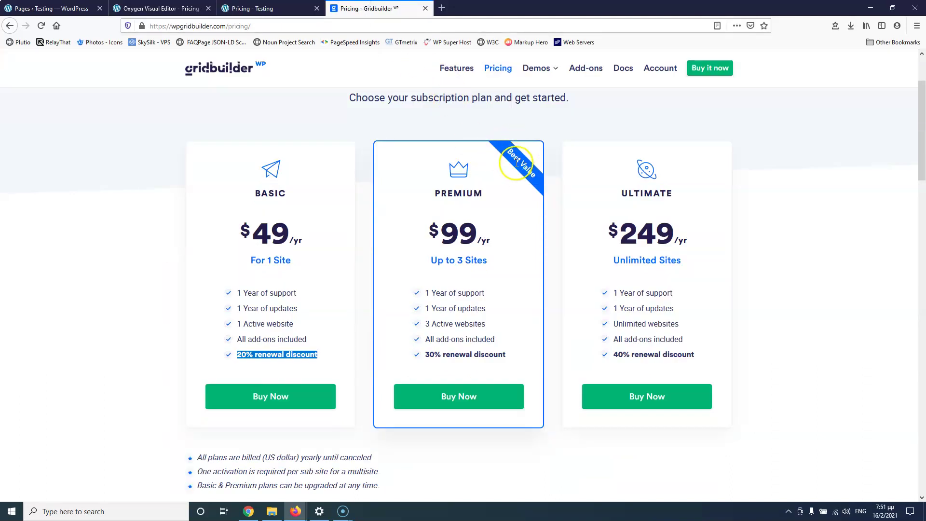
{"action": "left_click", "coordinate": [159, 8]}
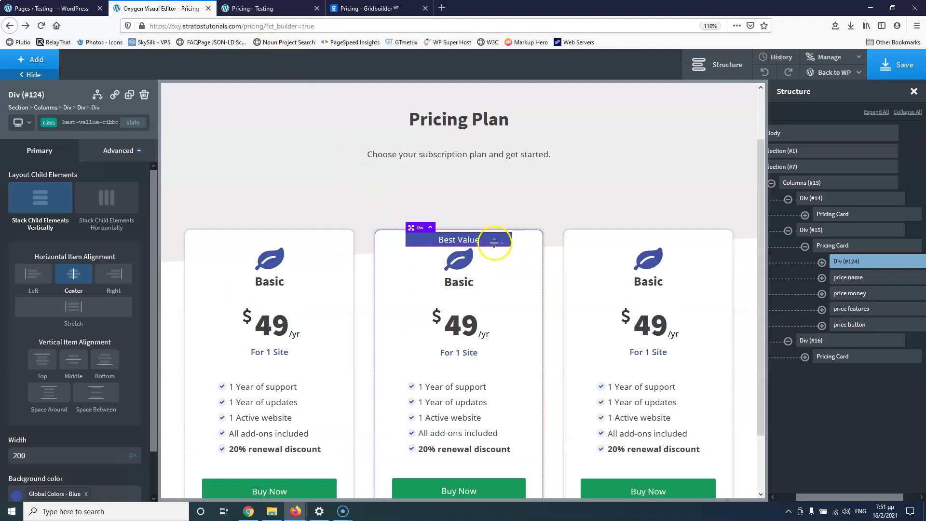
{"action": "left_click", "coordinate": [371, 8]}
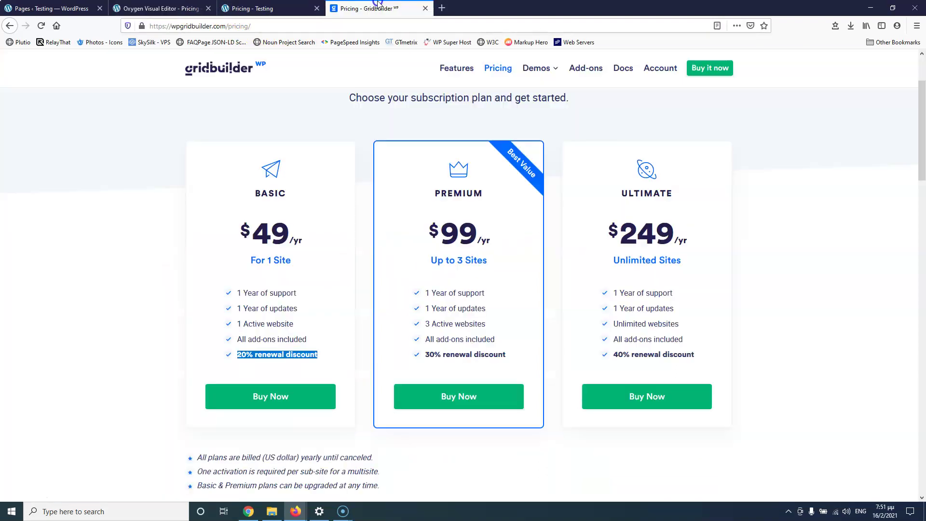
{"action": "left_click", "coordinate": [162, 8]}
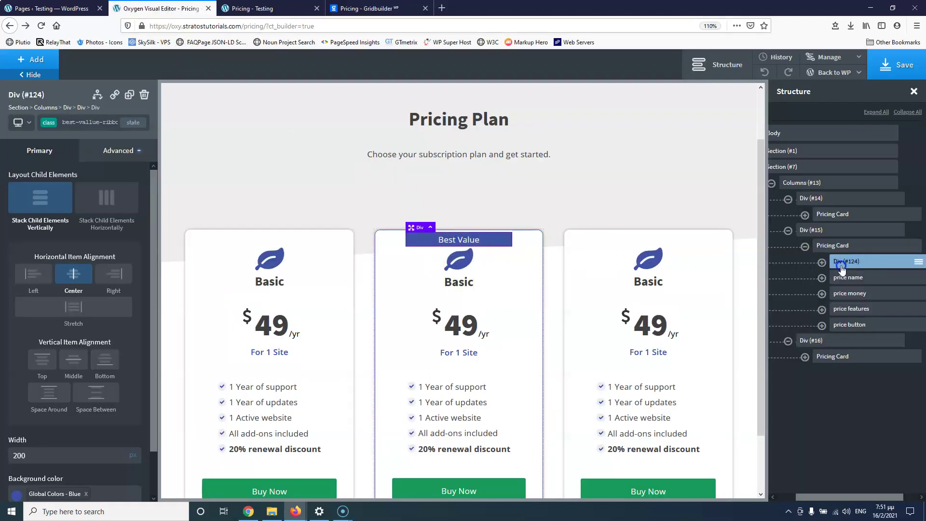
Try a right offset of 20 px for the absolutely positioned ribbon Div, and change it to 50 px
{"action": "left_click", "coordinate": [822, 263]}
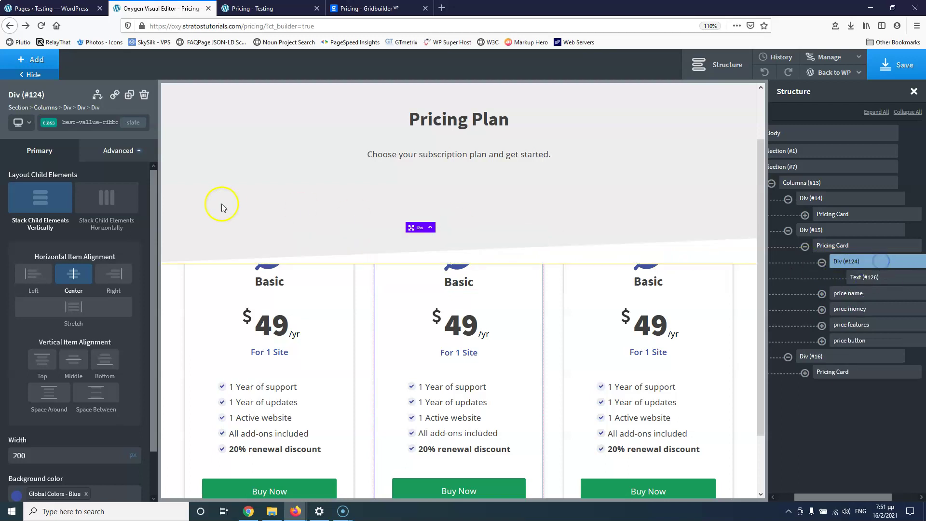
{"action": "scroll", "coordinate": [70, 383], "scroll_direction": "down", "scroll_amount": 1}
{"action": "scroll", "coordinate": [87, 187], "scroll_direction": "up", "scroll_amount": 1}
{"action": "left_click", "coordinate": [118, 151]}
{"action": "left_click", "coordinate": [70, 244]}
{"action": "scroll", "coordinate": [82, 270], "scroll_direction": "down", "scroll_amount": 4}
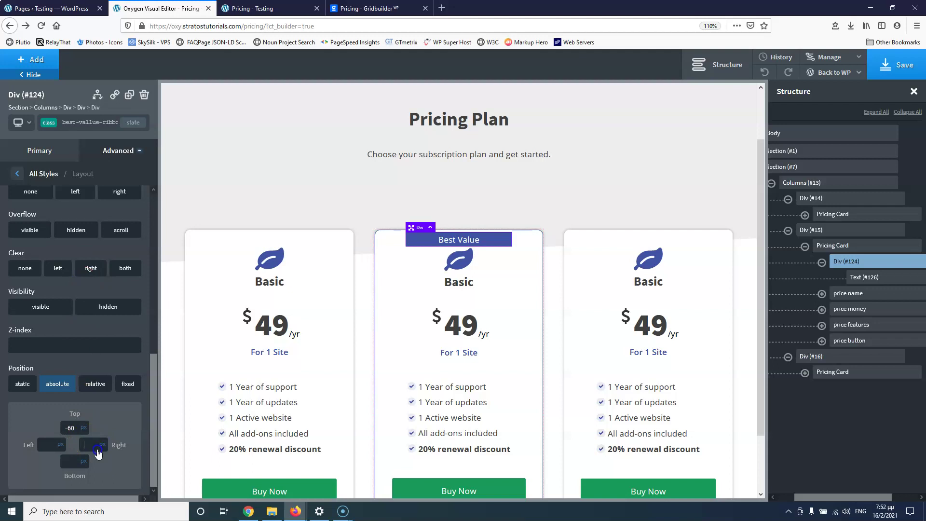
{"action": "type", "text": "20"}
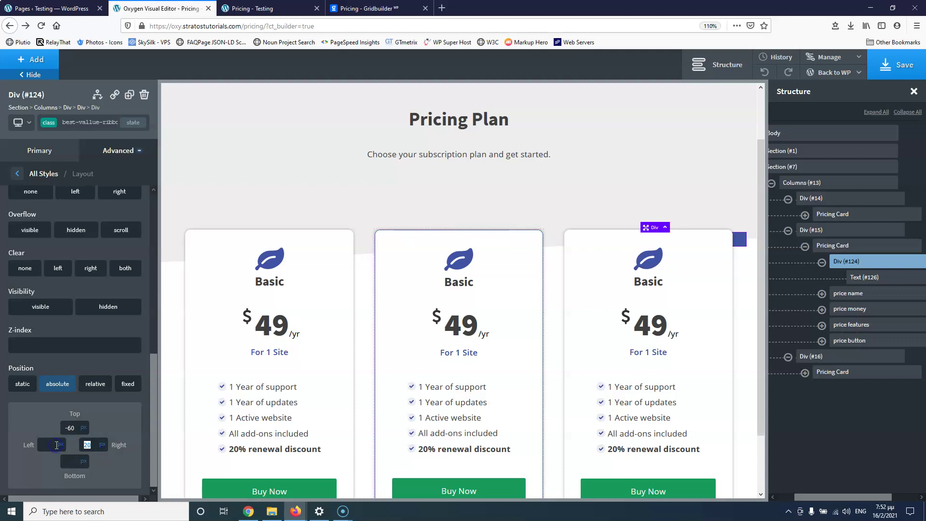
{"action": "type", "text": "50"}
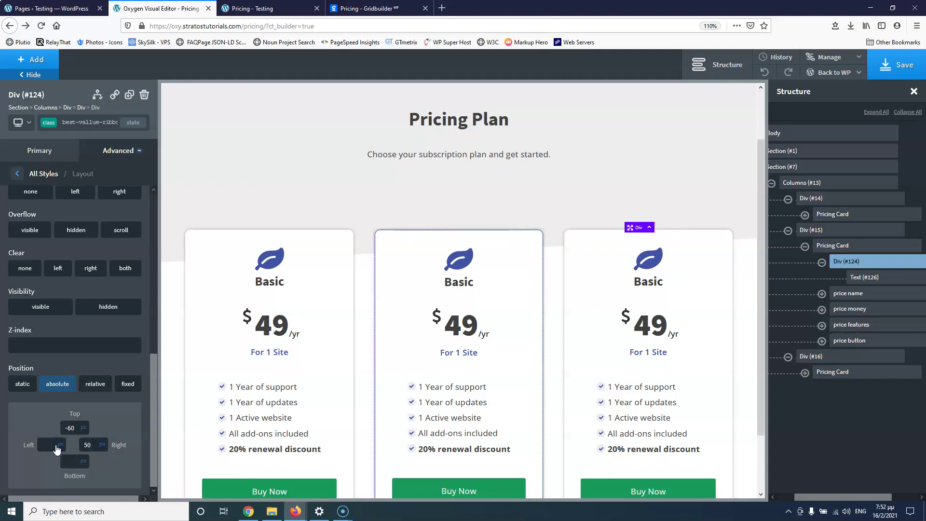
Try a right offset of 230 px for the ribbon Div, and change it to 300 px
{"action": "left_click_drag", "start_coordinate": [91, 445], "coordinate": [74, 443]}
{"action": "type", "text": "230"}
{"action": "double_click", "coordinate": [91, 443]}
{"action": "type", "text": "3"}
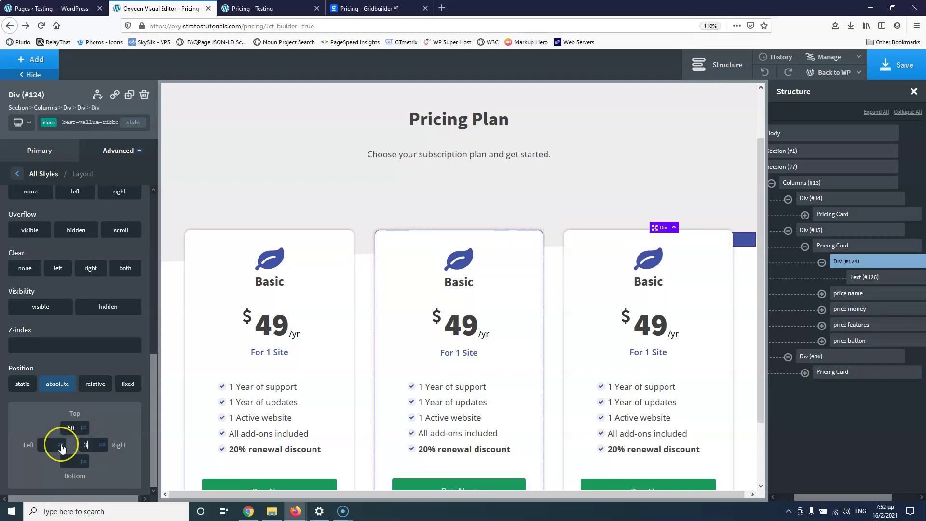
{"action": "type", "text": "00"}
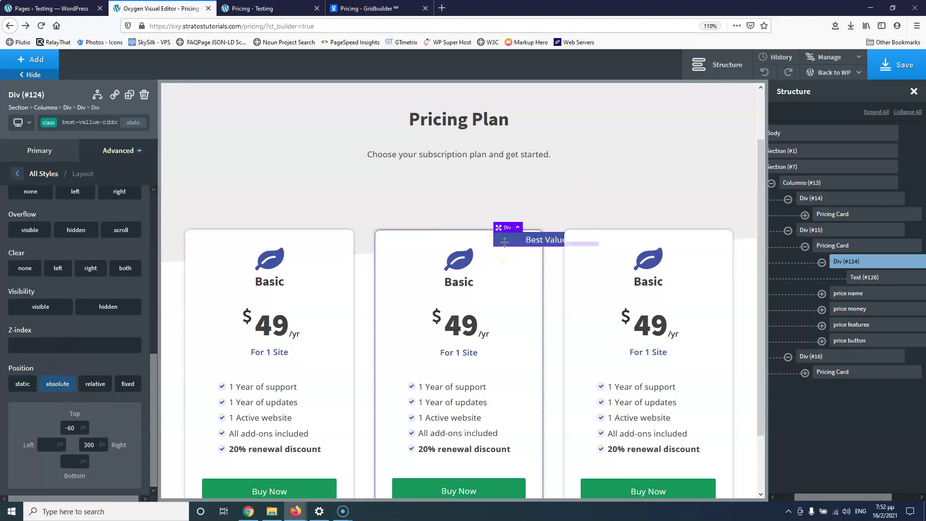
{"action": "mouse_move", "coordinate": [505, 244]}
{"action": "left_mouse_down"}
{"action": "mouse_move", "coordinate": [535, 214]}
{"action": "mouse_move", "coordinate": [513, 244]}
{"action": "left_mouse_up"}
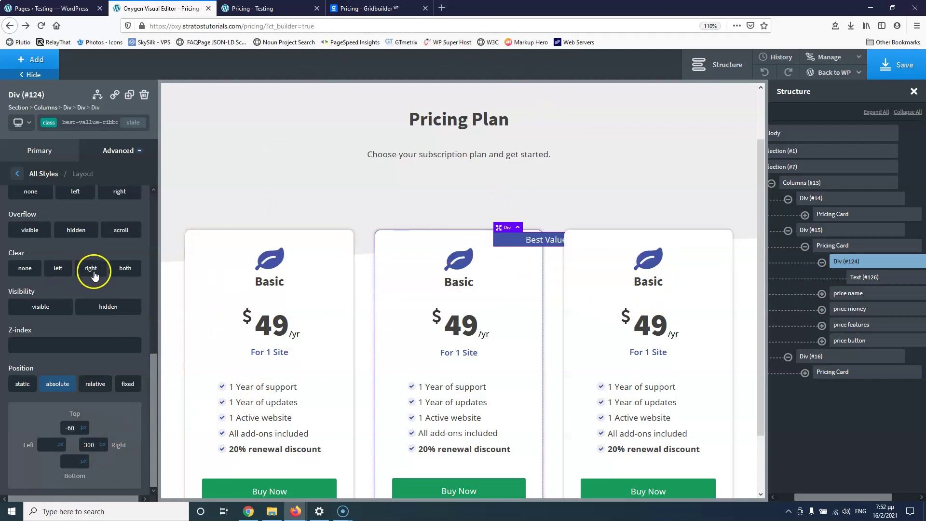
Add a rotate transform with an angle of 45 degrees to the Best Value ribbon Div
{"action": "scroll", "coordinate": [65, 330], "scroll_direction": "up", "scroll_amount": 8}
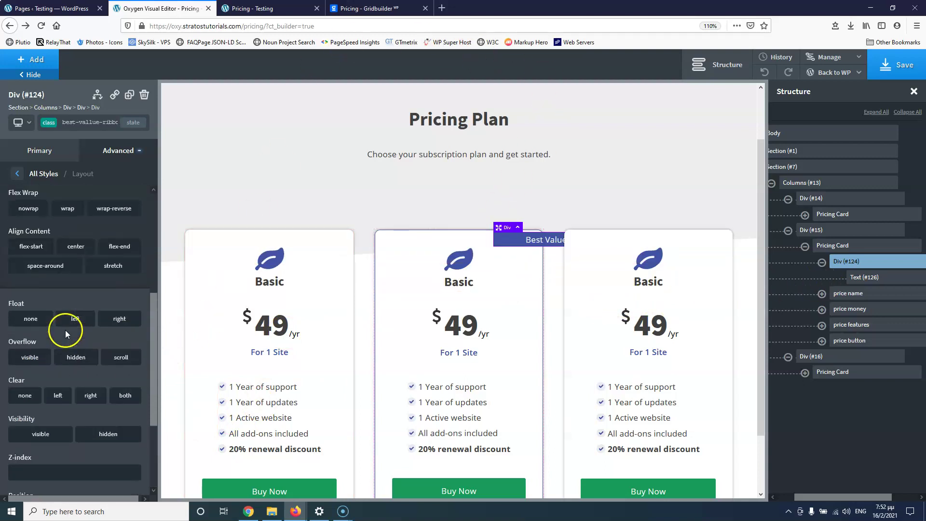
{"action": "left_click", "coordinate": [18, 174]}
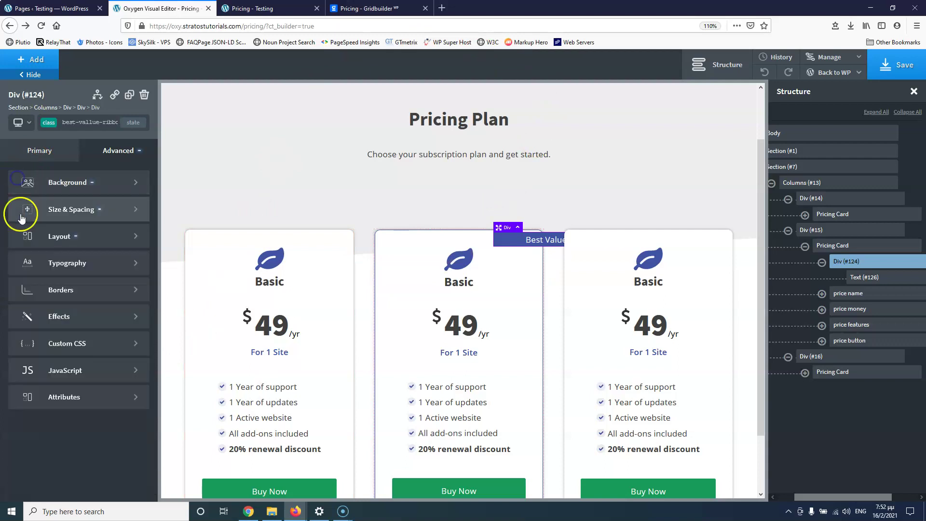
{"action": "left_click", "coordinate": [84, 317]}
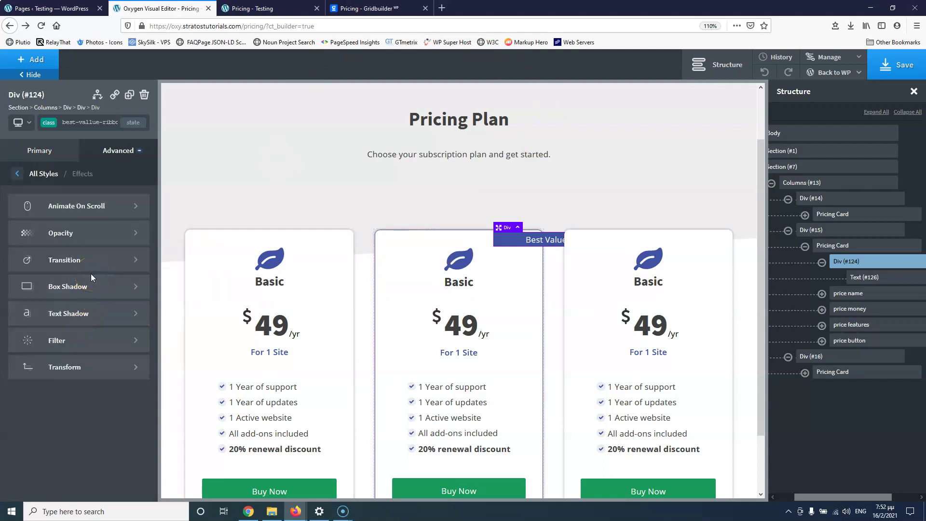
{"action": "left_click", "coordinate": [90, 368]}
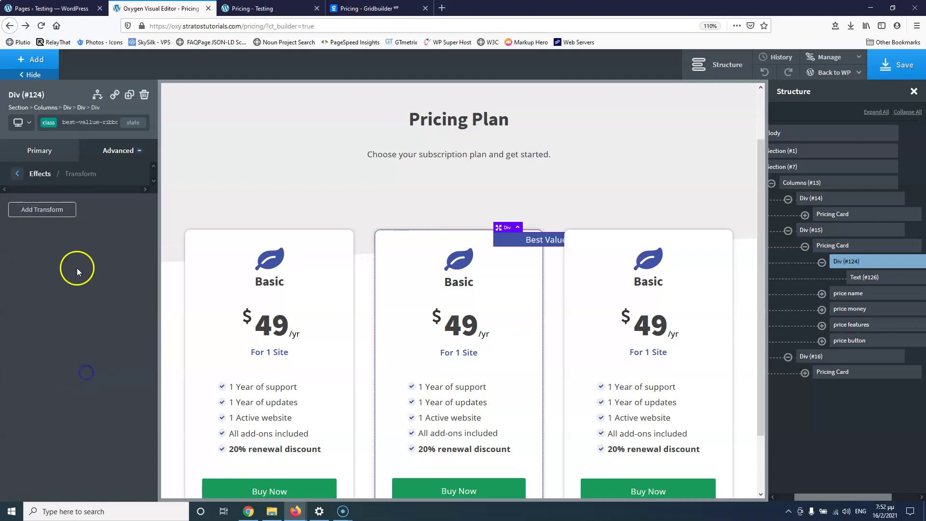
{"action": "left_click", "coordinate": [52, 213]}
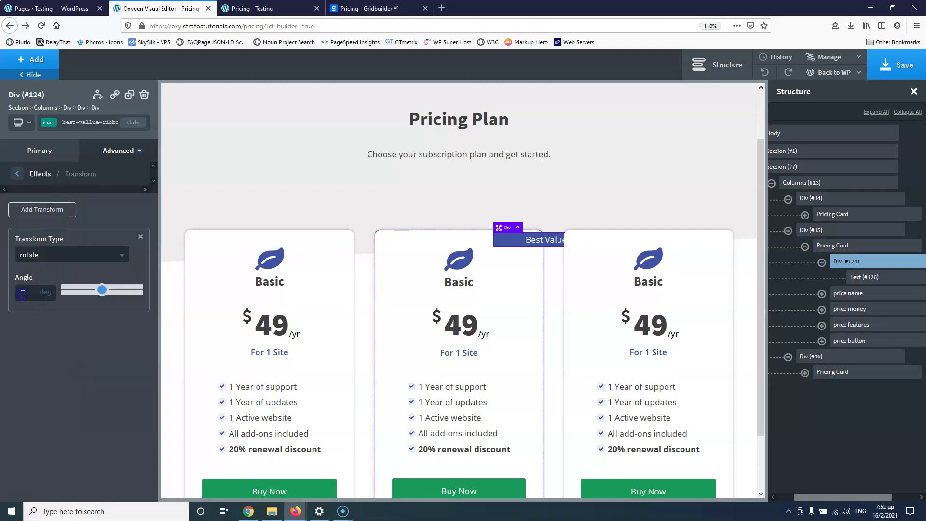
{"action": "type", "text": "45"}
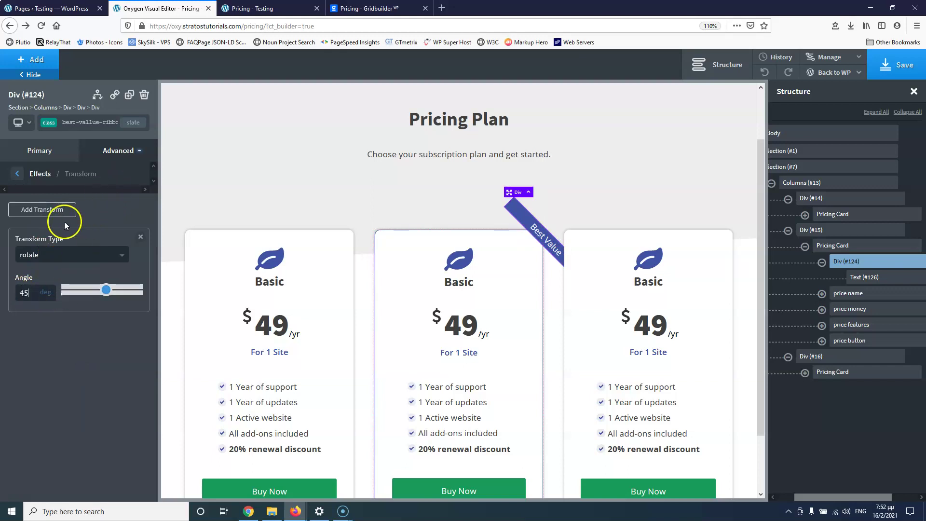
{"action": "left_click", "coordinate": [18, 175]}
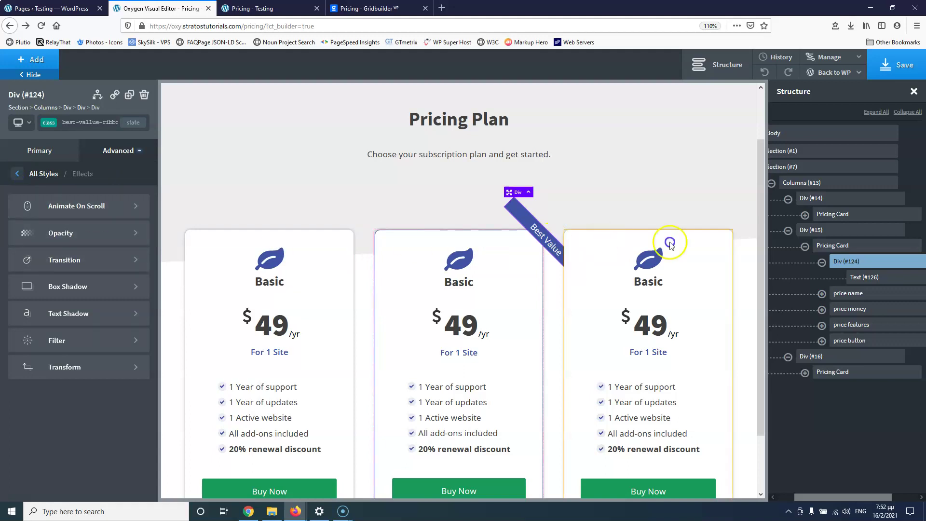
Set the rotated ribbon Div's right offset to 350 px and fine-tune it to 360 px
{"action": "left_click", "coordinate": [17, 173]}
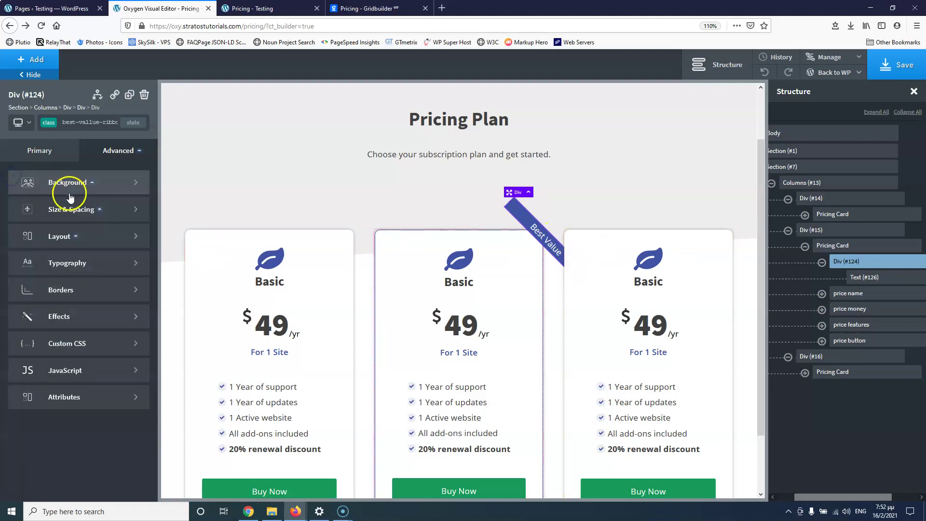
{"action": "left_click", "coordinate": [67, 235]}
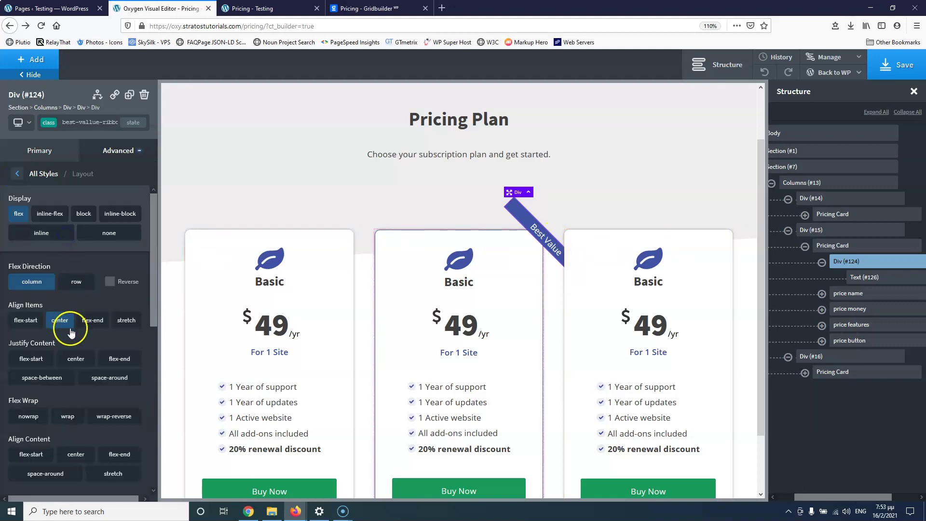
{"action": "scroll", "coordinate": [72, 347], "scroll_direction": "down", "scroll_amount": 6}
{"action": "double_click", "coordinate": [69, 429]}
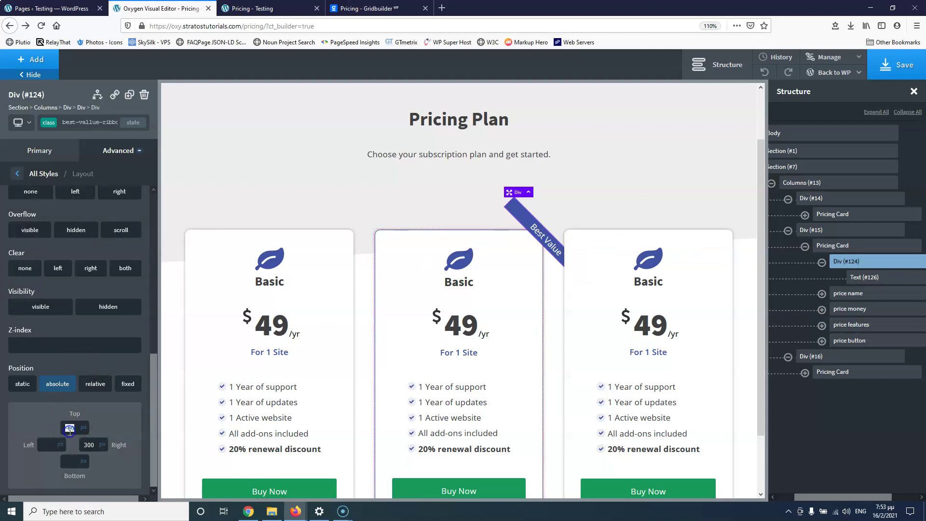
{"action": "double_click", "coordinate": [87, 445]}
{"action": "type", "text": "50"}
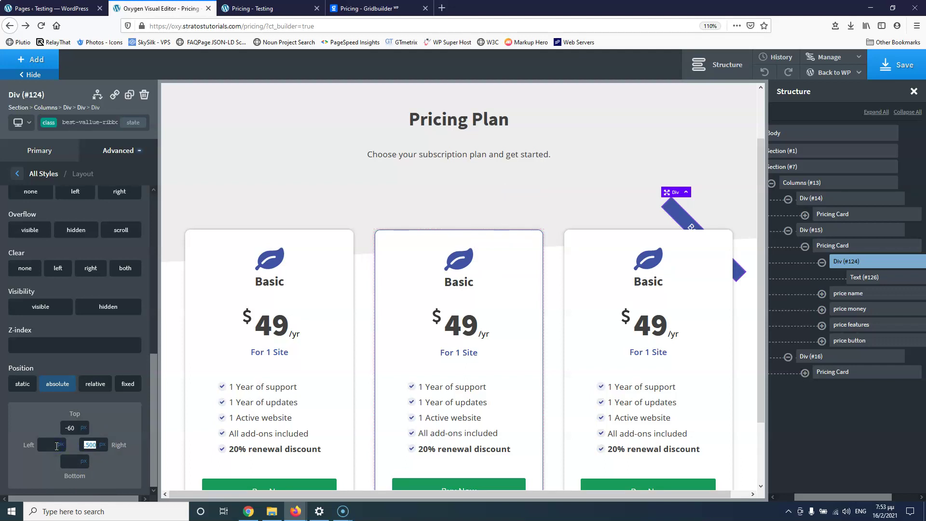
{"action": "type", "text": "350"}
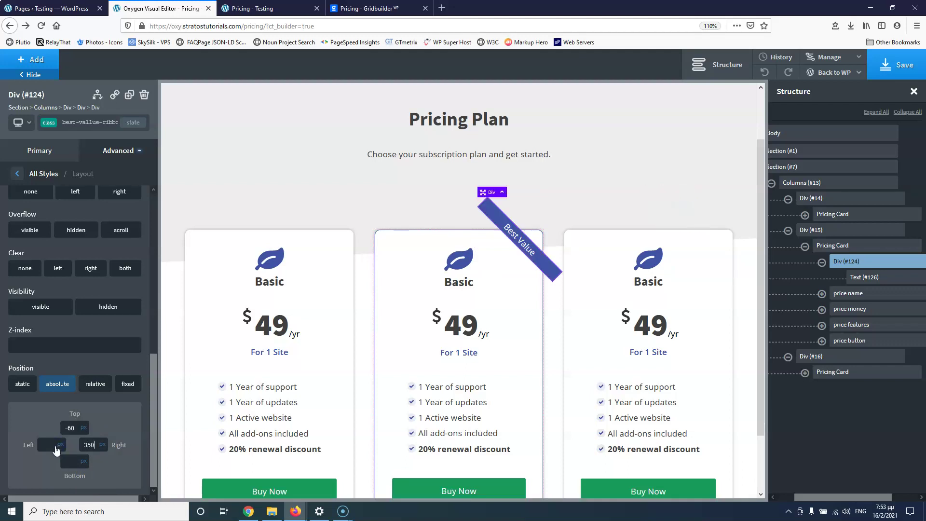
{"action": "left_click", "coordinate": [61, 450]}
{"action": "key", "text": "Up"}
{"action": "key", "text": "Up"}
{"action": "key", "text": "Up"}
{"action": "key", "text": "Up"}
{"action": "key", "text": "Up"}
{"action": "key", "text": "Up"}
{"action": "key", "text": "Up"}
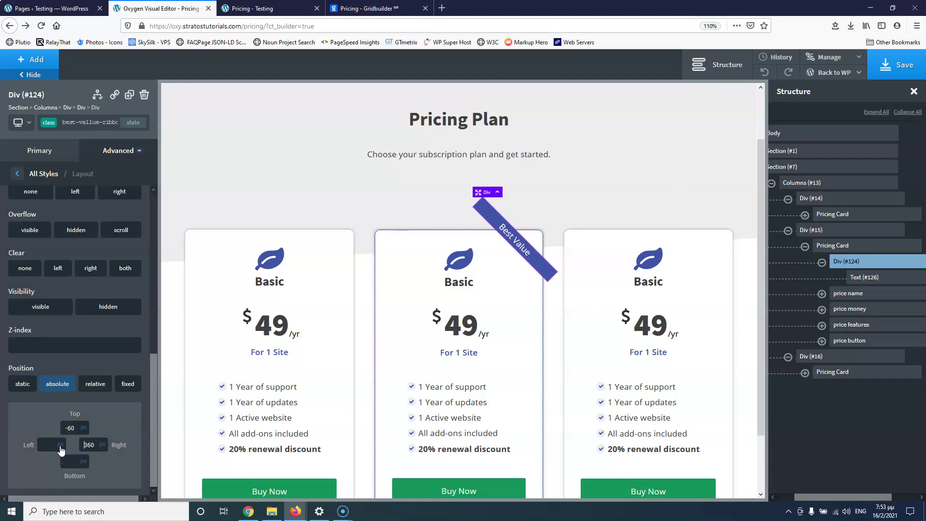
Adjust the ribbon Div's top offset gradually to -30 px so it sits across the middle card's upper corner
{"action": "key", "text": "Down"}
{"action": "left_click", "coordinate": [75, 429]}
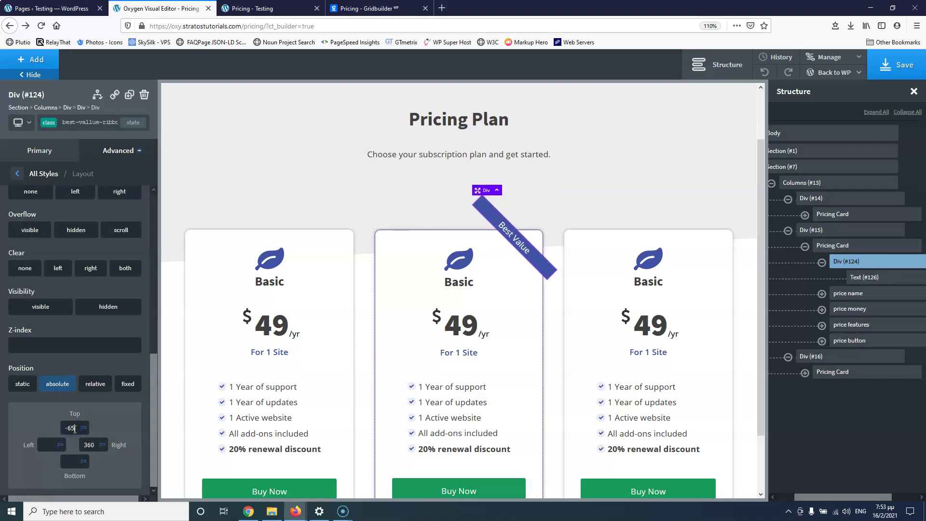
{"action": "key", "text": "Up"}
{"action": "key", "text": "Up"}
{"action": "key", "text": "Up"}
{"action": "key", "text": "Up"}
{"action": "key", "text": "Up"}
{"action": "key", "text": "Up"}
{"action": "key", "text": "Up"}
{"action": "key", "text": "Up"}
{"action": "key", "text": "Up"}
{"action": "key", "text": "Up"}
{"action": "key", "text": "Up"}
{"action": "key", "text": "Up"}
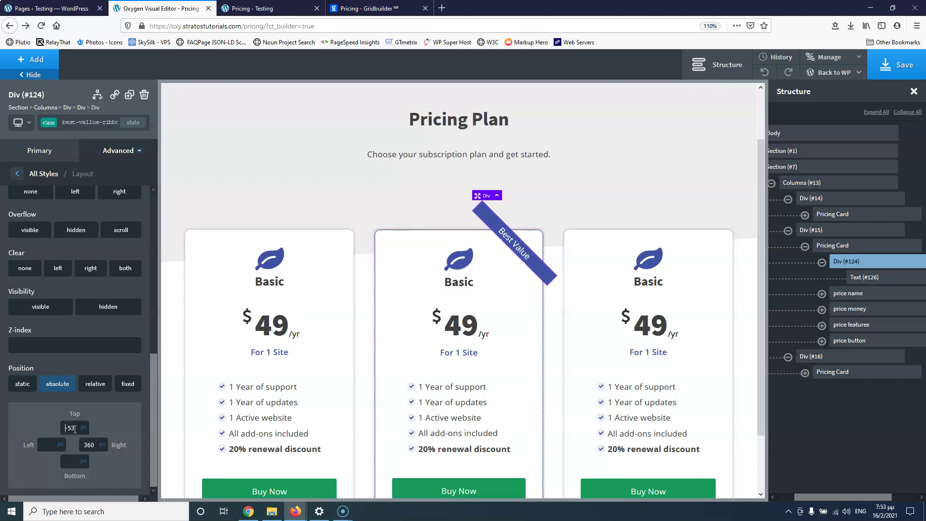
{"action": "key", "text": "Up"}
{"action": "key", "text": "Up"}
{"action": "key", "text": "Up"}
{"action": "key", "text": "Up"}
{"action": "key", "text": "Up"}
{"action": "key", "text": "Up"}
{"action": "key", "text": "Up"}
{"action": "key", "text": "Up"}
{"action": "key", "text": "Up"}
{"action": "key", "text": "Up"}
{"action": "key", "text": "Up"}
{"action": "key", "text": "Up"}
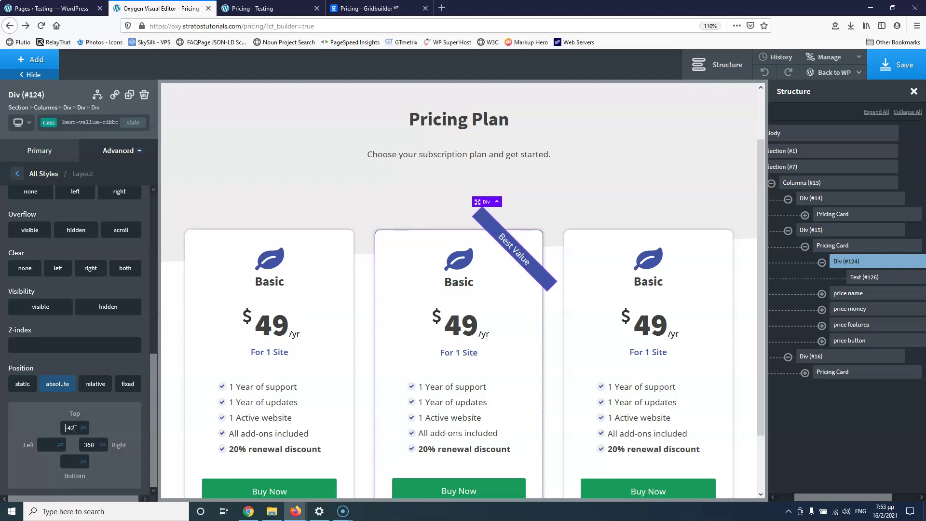
{"action": "key", "text": "Up"}
{"action": "key", "text": "Up"}
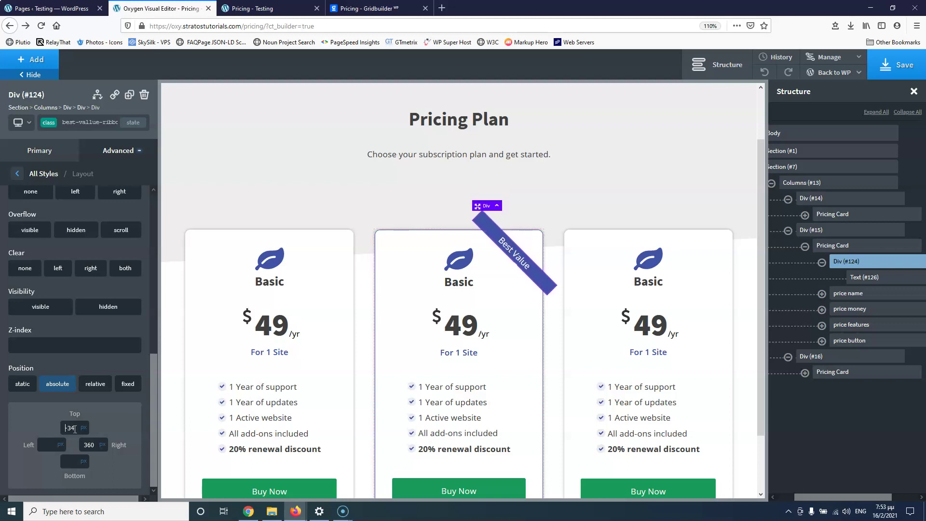
{"action": "key", "text": "Up"}
{"action": "key", "text": "Up"}
{"action": "key", "text": "Up"}
{"action": "key", "text": "Up"}
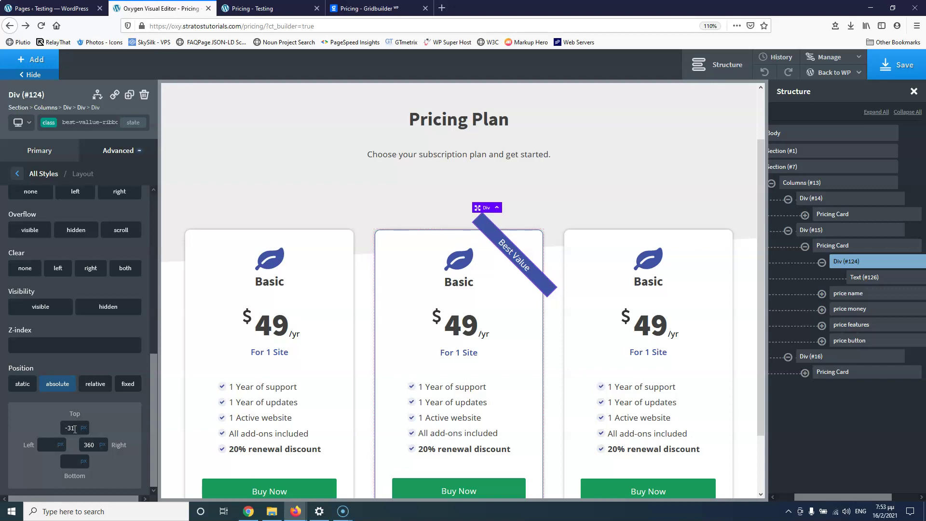
Save the page, reload the live Pricing page to check the ribbon, and return to the editor
{"action": "left_click", "coordinate": [896, 64]}
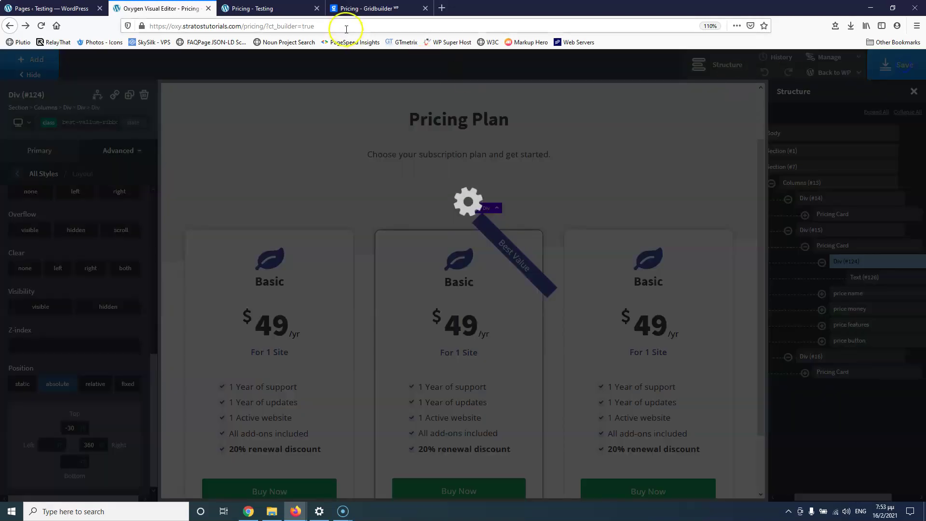
{"action": "left_click", "coordinate": [260, 8]}
{"action": "left_click", "coordinate": [43, 26]}
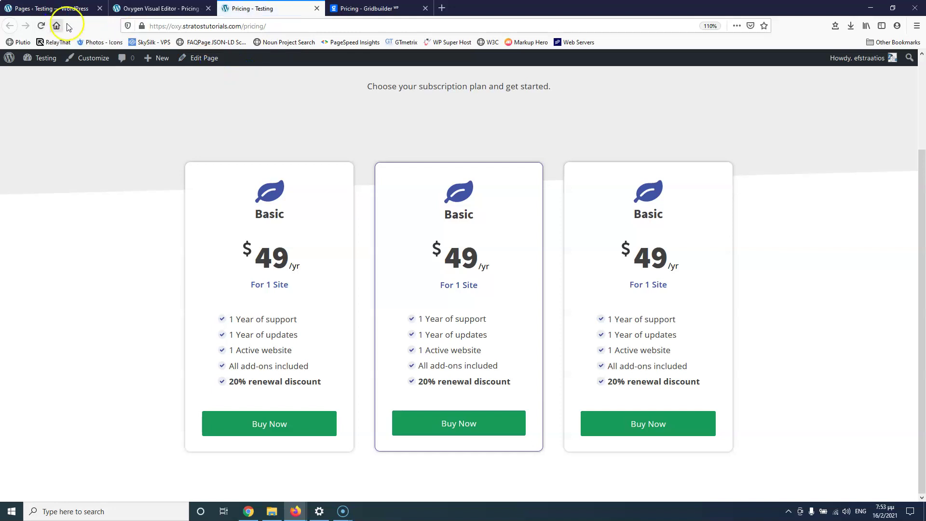
{"action": "left_click", "coordinate": [184, 8]}
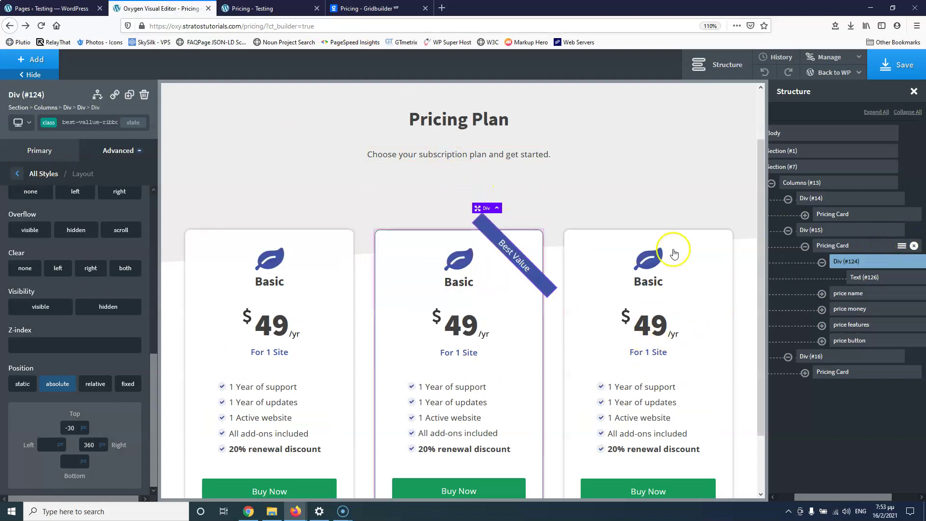
Set the ribbon Div's z-index to 2 in its layout settings
{"action": "left_click", "coordinate": [17, 174]}
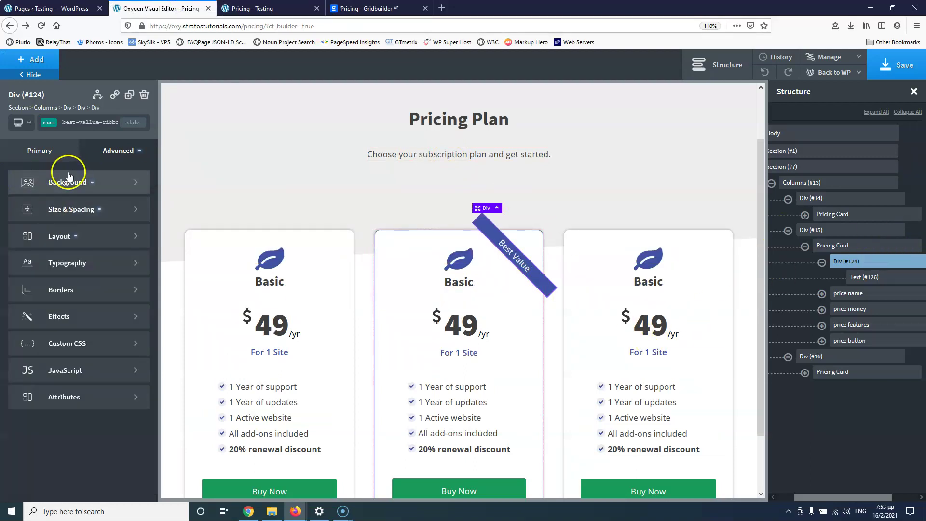
{"action": "left_click", "coordinate": [72, 236]}
{"action": "scroll", "coordinate": [72, 357], "scroll_direction": "down", "scroll_amount": 5}
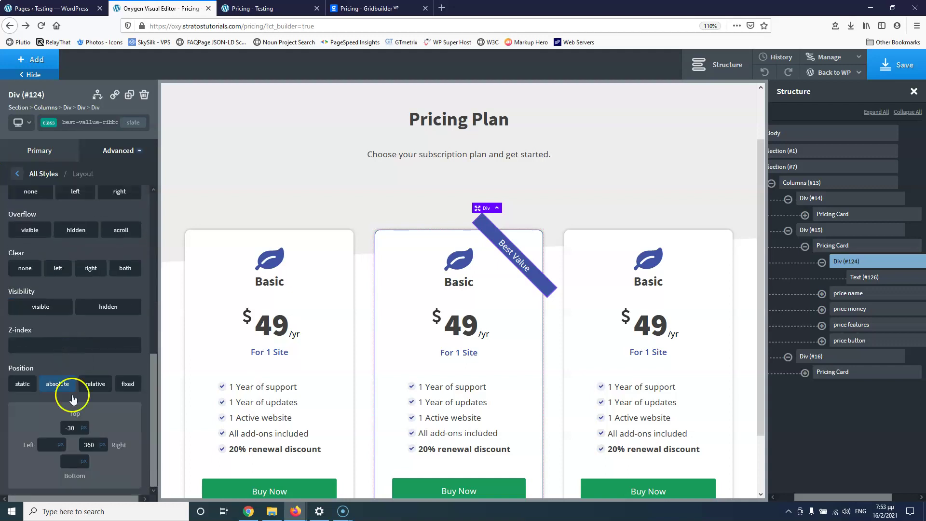
{"action": "left_click", "coordinate": [45, 348]}
Save the z-index change and reload the live Pricing page, returning to the editor after the check
{"action": "left_click", "coordinate": [898, 64]}
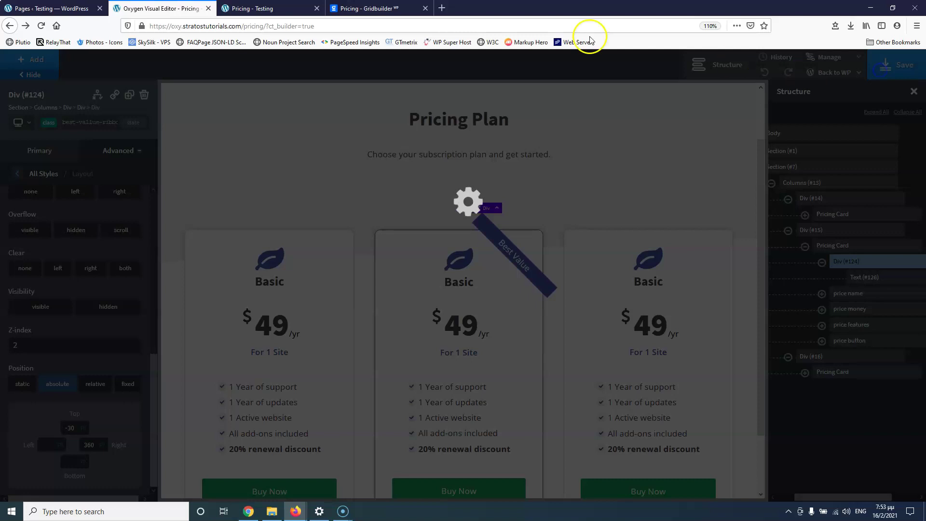
{"action": "left_click", "coordinate": [246, 7]}
{"action": "left_click", "coordinate": [41, 27]}
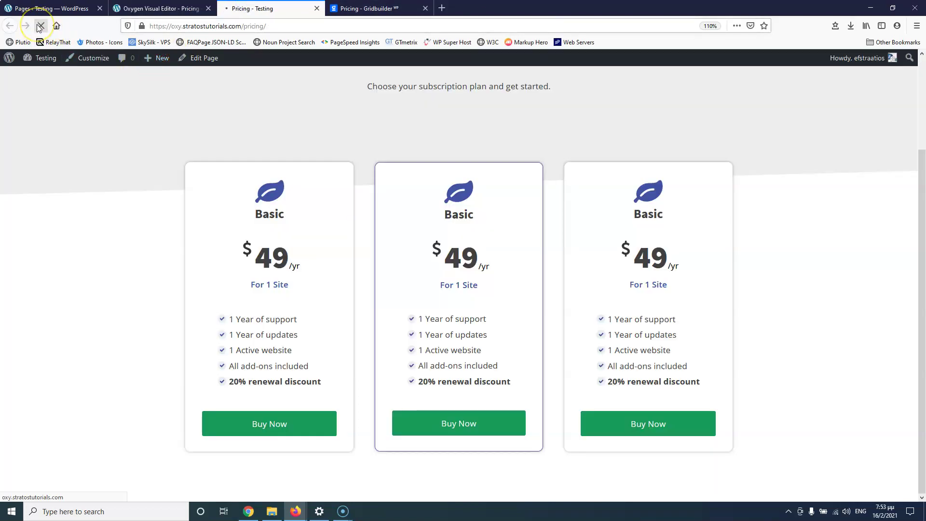
{"action": "left_click", "coordinate": [121, 9]}
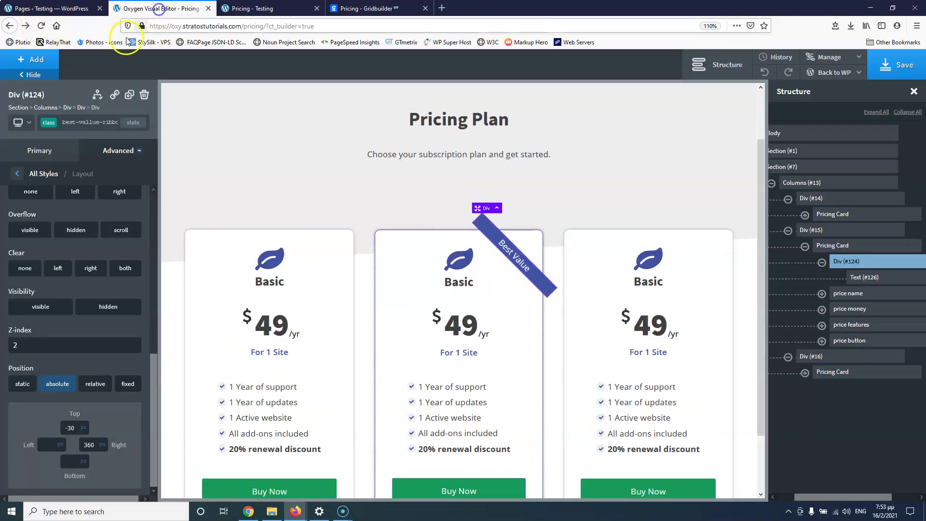
Save the page again and reload the editor to compare its ribbon with the live Pricing page
{"action": "left_click", "coordinate": [898, 63]}
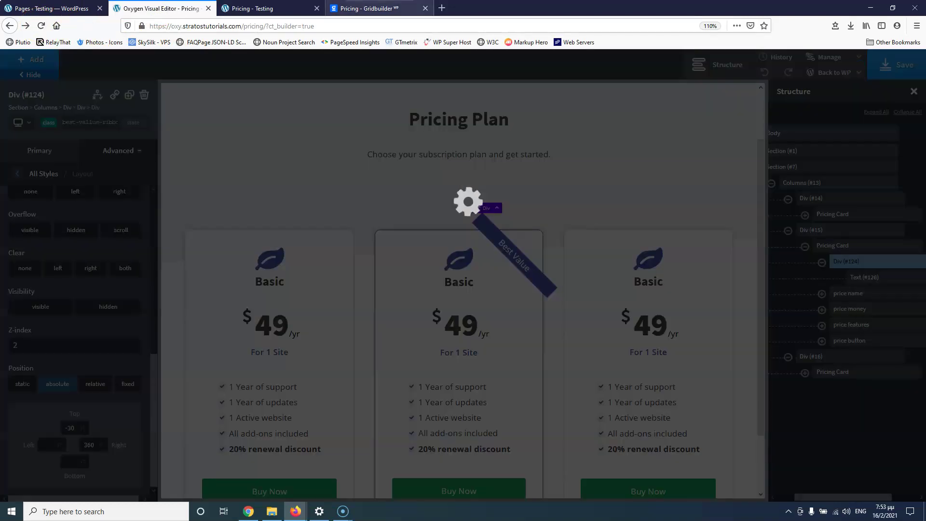
{"action": "left_click", "coordinate": [270, 8]}
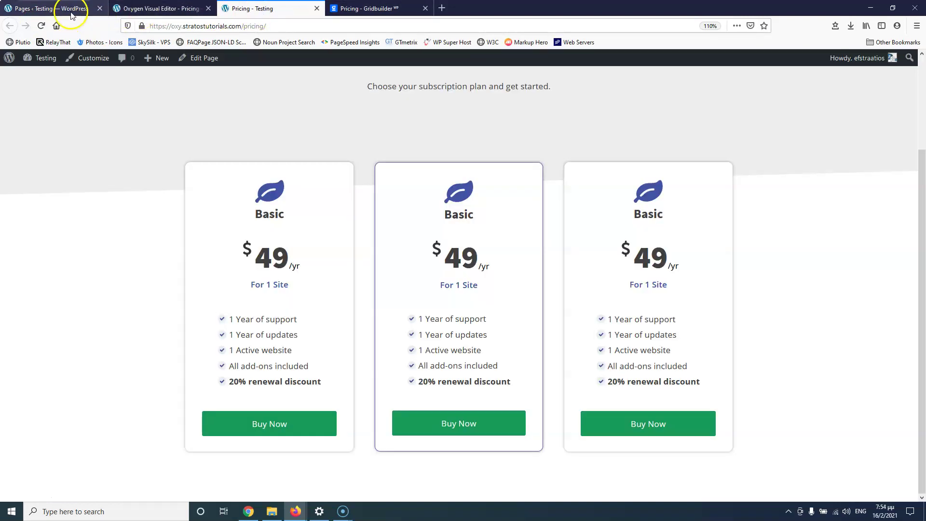
{"action": "left_click", "coordinate": [145, 9]}
{"action": "left_click", "coordinate": [42, 28]}
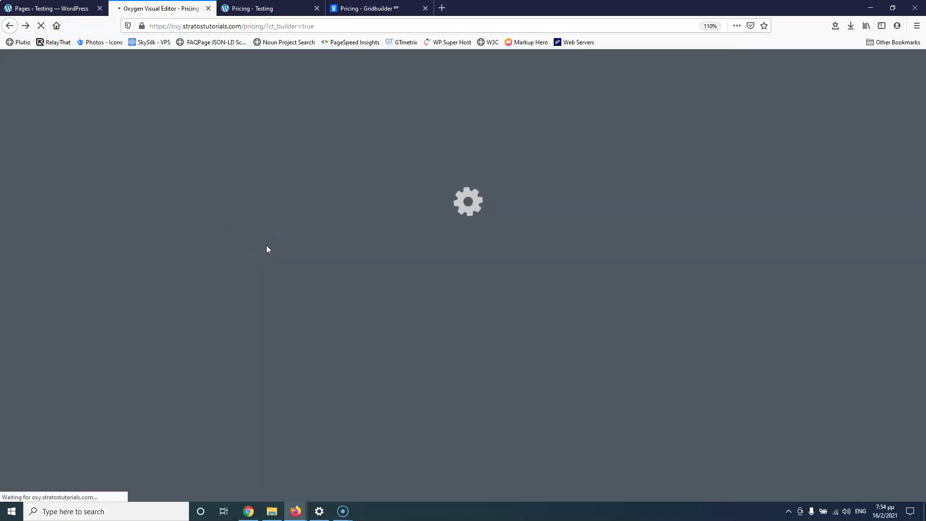
{"action": "left_click", "coordinate": [247, 8]}
{"action": "left_click", "coordinate": [688, 95]}
{"action": "left_click", "coordinate": [145, 9]}
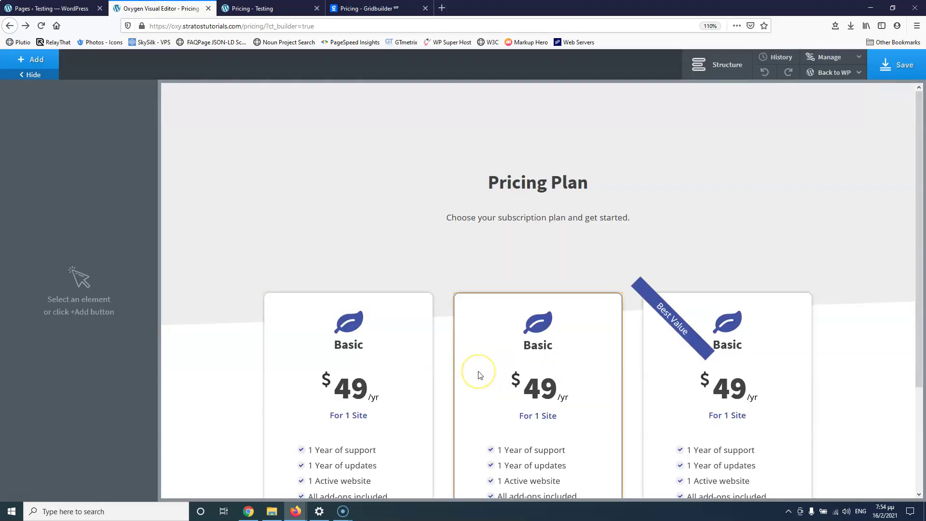
Select the middle column's Pricing Card in the page structure and set its layout position to relative
{"action": "left_click", "coordinate": [715, 62]}
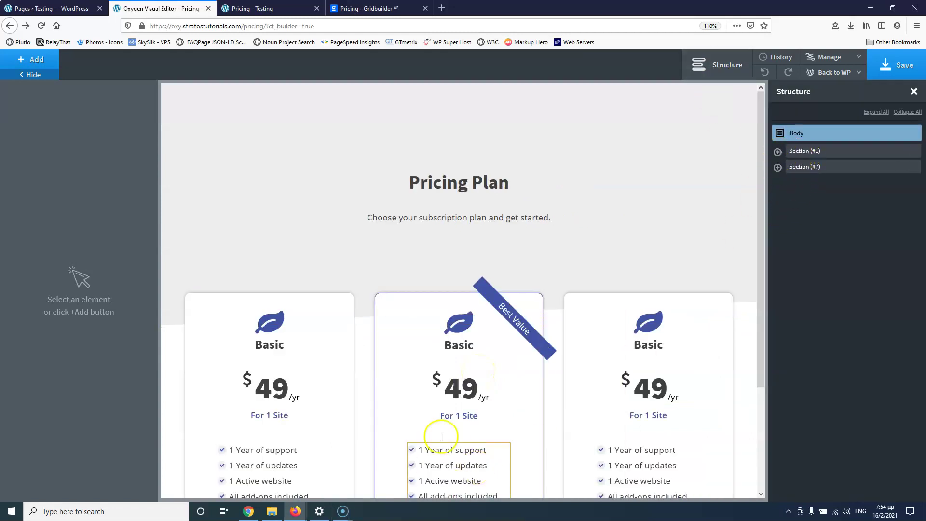
{"action": "left_click", "coordinate": [403, 348]}
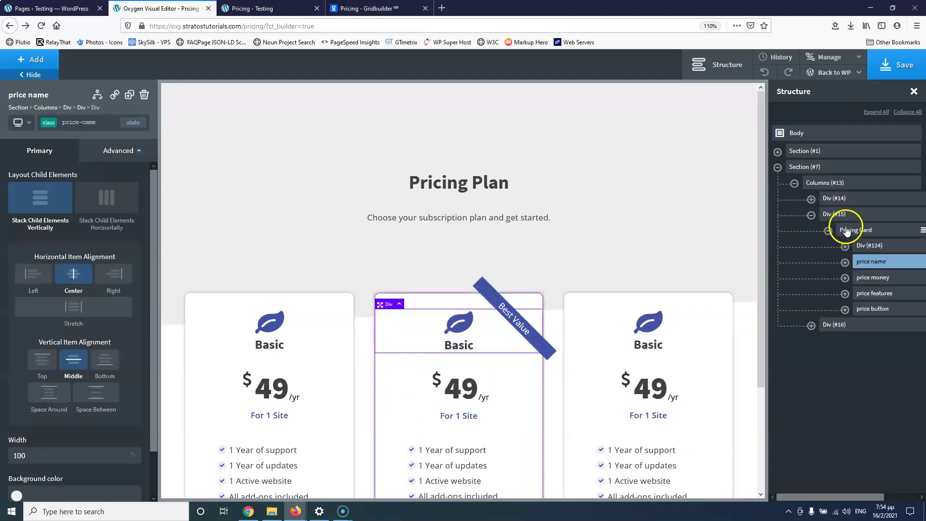
{"action": "left_click", "coordinate": [858, 230]}
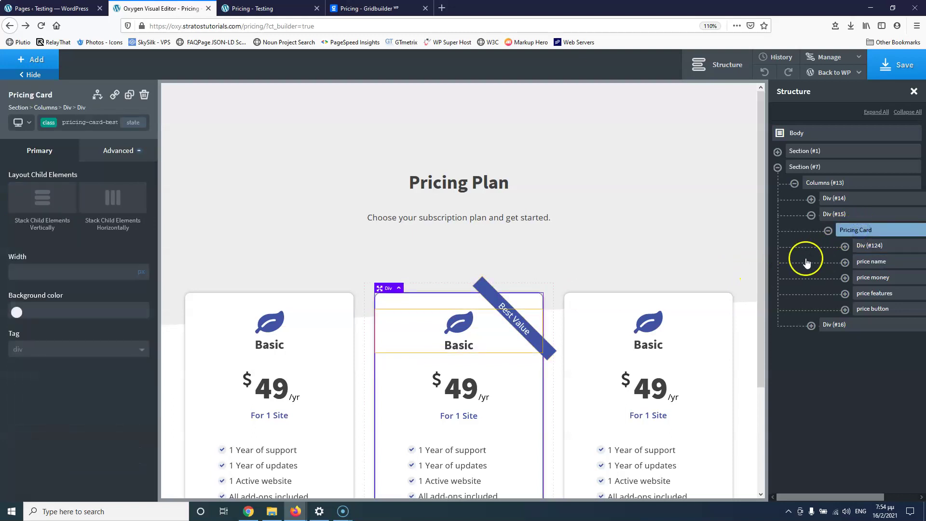
{"action": "left_click", "coordinate": [125, 151]}
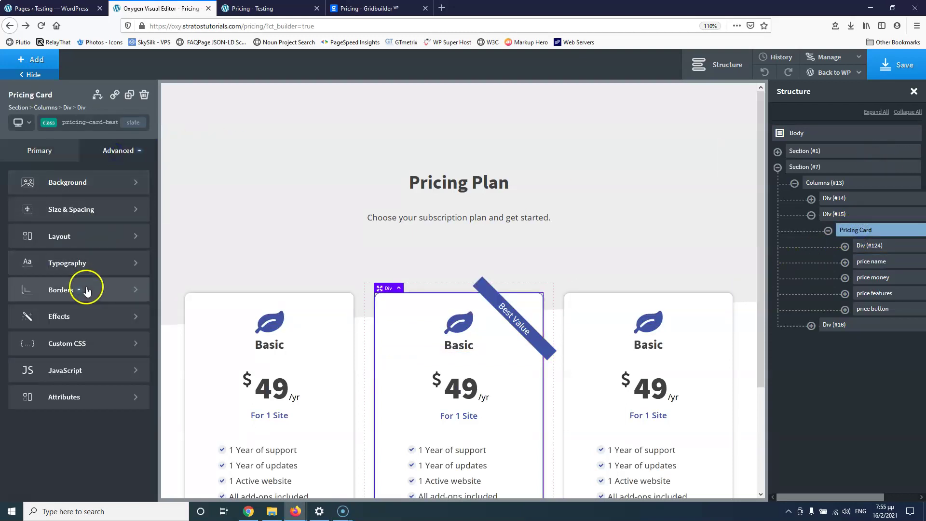
{"action": "left_click", "coordinate": [65, 236]}
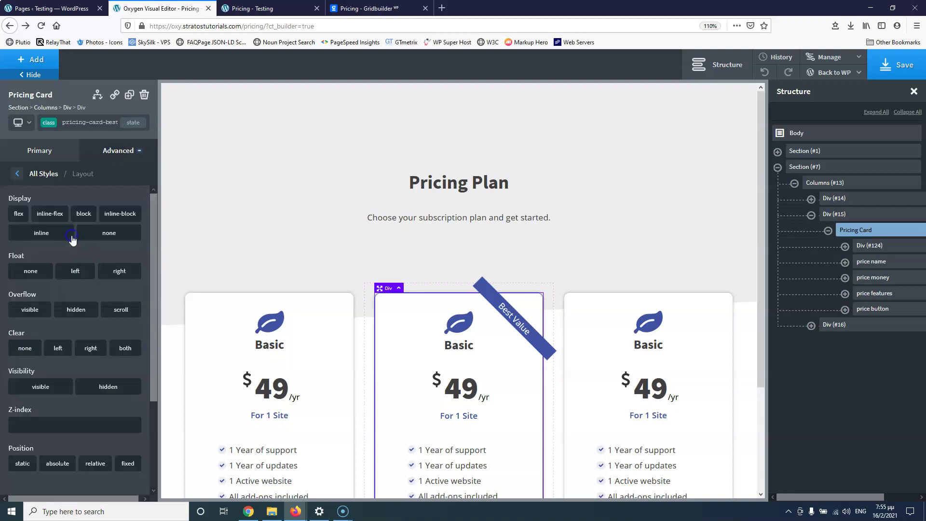
{"action": "scroll", "coordinate": [73, 294], "scroll_direction": "down", "scroll_amount": 1}
{"action": "scroll", "coordinate": [73, 303], "scroll_direction": "down", "scroll_amount": 3}
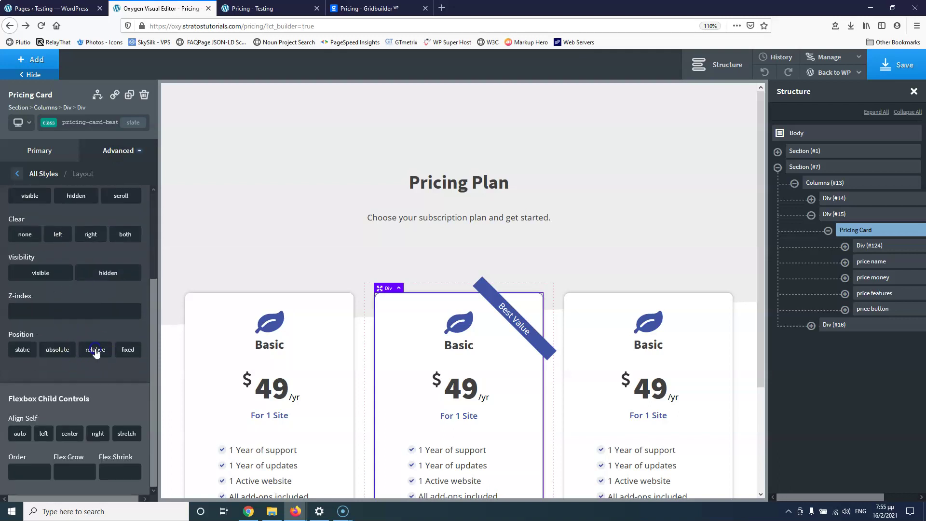
{"action": "left_click", "coordinate": [95, 349]}
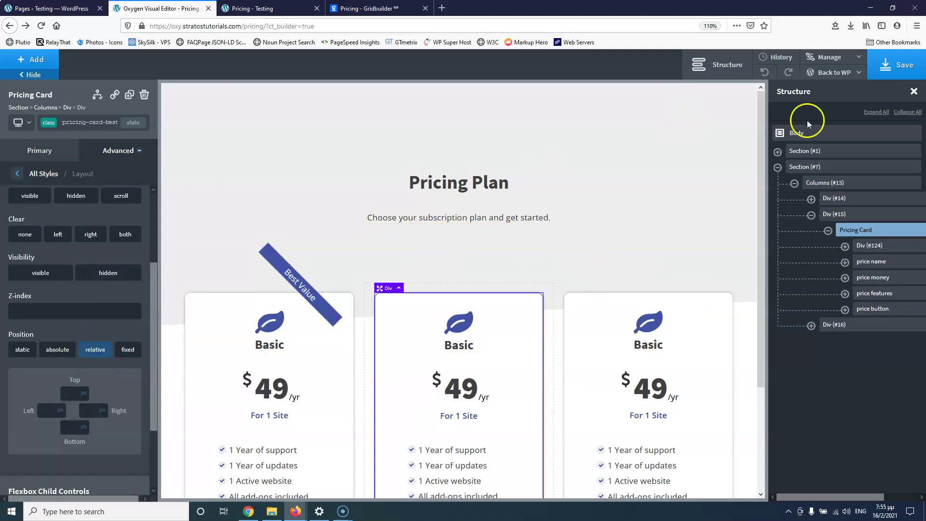
Save the relative position change, reload the live Pricing page to check the ribbon, and return to the editor
{"action": "left_click", "coordinate": [901, 67]}
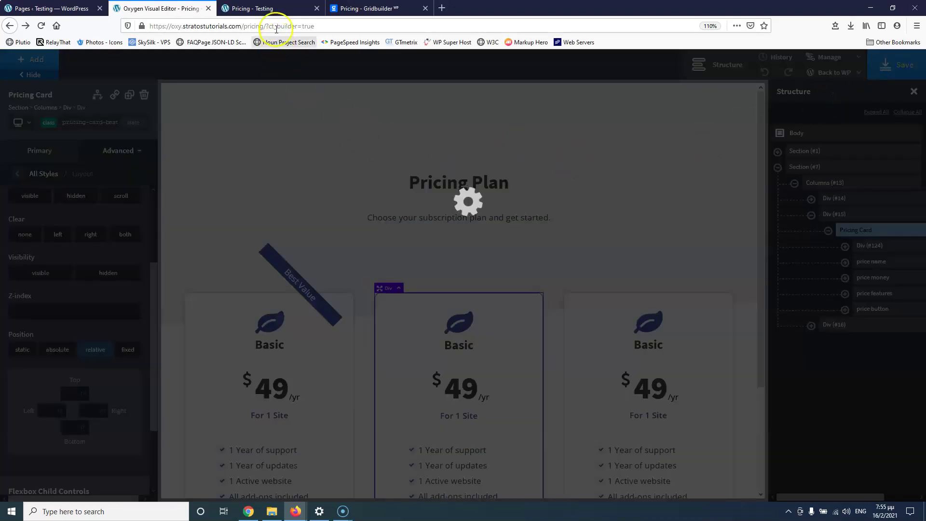
{"action": "left_click", "coordinate": [265, 9]}
{"action": "left_click", "coordinate": [40, 28]}
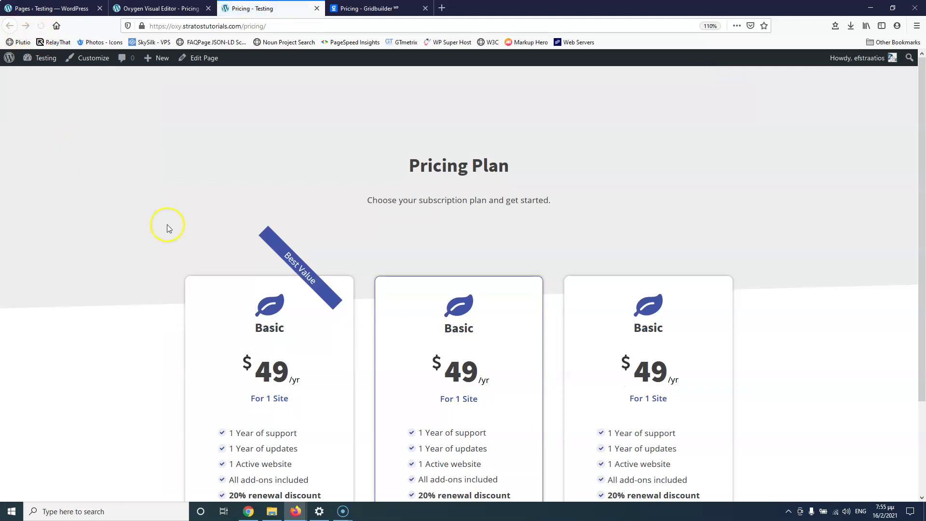
{"action": "scroll", "coordinate": [164, 237], "scroll_direction": "down", "scroll_amount": 2}
{"action": "scroll", "coordinate": [164, 238], "scroll_direction": "up", "scroll_amount": 2}
{"action": "scroll", "coordinate": [165, 236], "scroll_direction": "down", "scroll_amount": 2}
{"action": "scroll", "coordinate": [165, 236], "scroll_direction": "up", "scroll_amount": 2}
{"action": "left_click", "coordinate": [159, 8]}
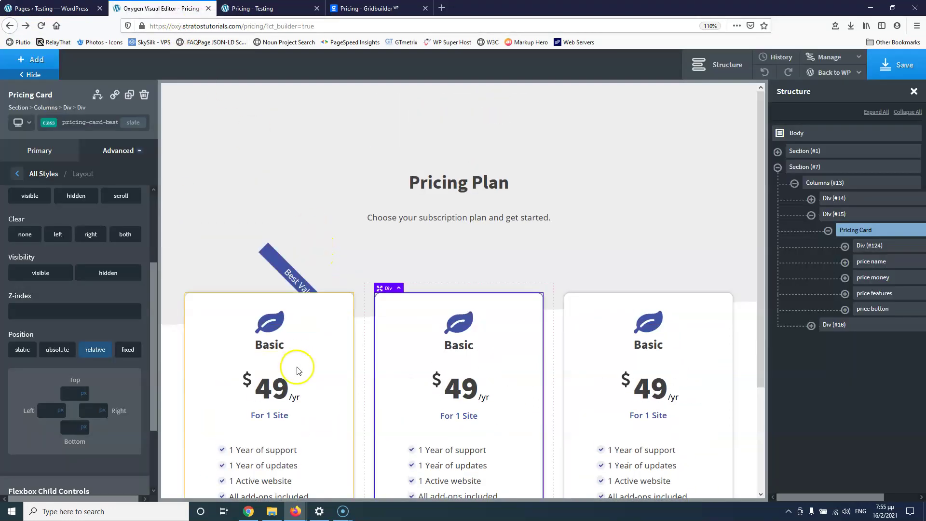
Reduce the right offset of the Best Value ribbon Div in its layout settings, bringing it down to 100 px
{"action": "left_click", "coordinate": [881, 247]}
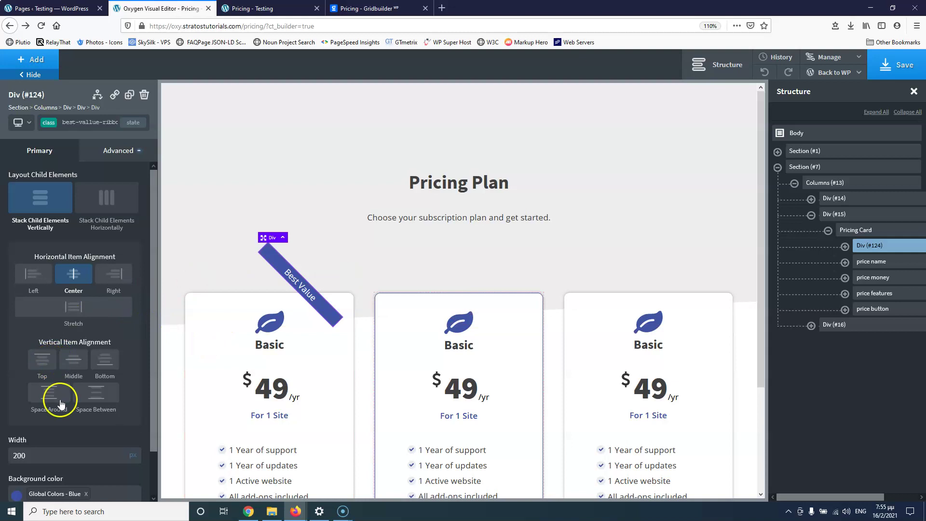
{"action": "left_click", "coordinate": [112, 159]}
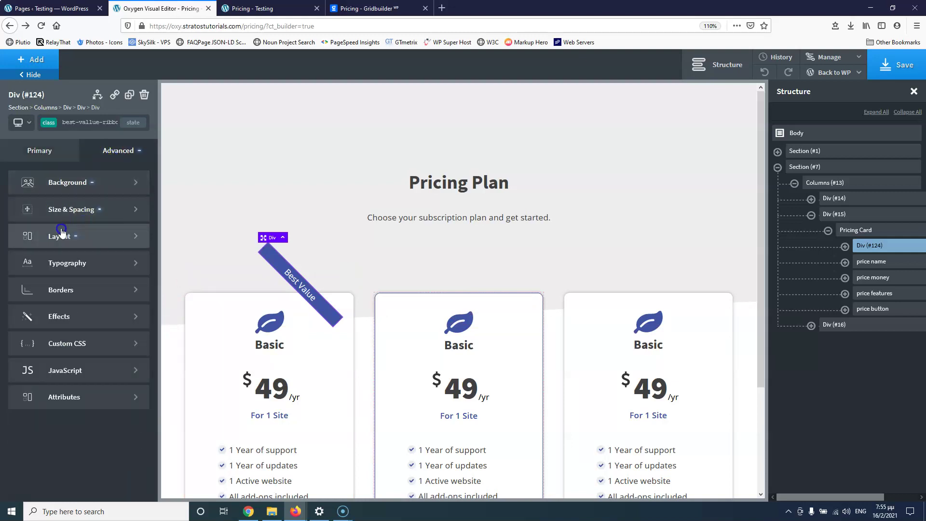
{"action": "left_click", "coordinate": [63, 209]}
{"action": "left_click", "coordinate": [17, 175]}
{"action": "left_click", "coordinate": [67, 244]}
{"action": "scroll", "coordinate": [66, 320], "scroll_direction": "down", "scroll_amount": 10}
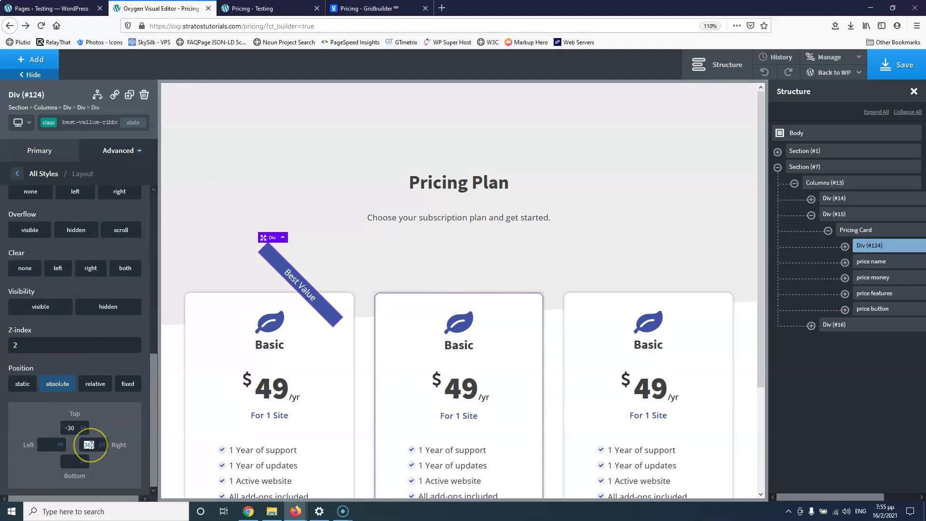
{"action": "key", "text": "Down"}
{"action": "key", "text": "Down"}
{"action": "key", "text": "Down"}
{"action": "key", "text": "Down"}
{"action": "key", "text": "Down"}
{"action": "key", "text": "Down"}
{"action": "key", "text": "Down"}
{"action": "key", "text": "Down"}
{"action": "key", "text": "Down"}
{"action": "key", "text": "Down"}
{"action": "key", "text": "Down"}
{"action": "key", "text": "Down"}
{"action": "key", "text": "Down"}
{"action": "key", "text": "Down"}
{"action": "key", "text": "Down"}
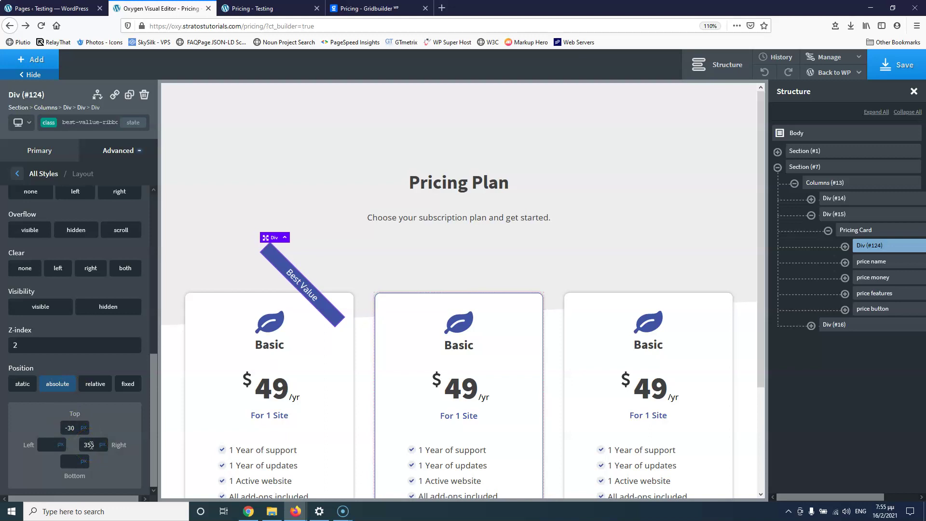
{"action": "key", "text": "Down"}
{"action": "key", "text": "Down"}
{"action": "key", "text": "Down"}
{"action": "key", "text": "Down"}
{"action": "key", "text": "Down"}
{"action": "key", "text": "Down"}
{"action": "key", "text": "Down"}
{"action": "key", "text": "Down"}
{"action": "key", "text": "Down"}
{"action": "key", "text": "Down"}
{"action": "key", "text": "Down"}
{"action": "key", "text": "Down"}
{"action": "key", "text": "Down"}
{"action": "key", "text": "Down"}
{"action": "key", "text": "Down"}
{"action": "key", "text": "Down"}
{"action": "key", "text": "Down"}
{"action": "key", "text": "Down"}
{"action": "key", "text": "Down"}
{"action": "key", "text": "Down"}
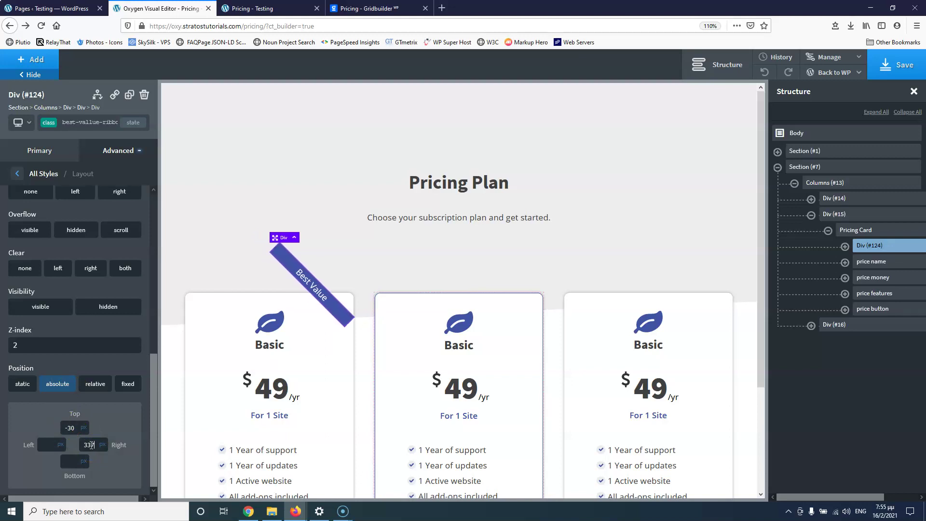
{"action": "key", "text": "Down"}
{"action": "key", "text": "Down"}
{"action": "key", "text": "Down"}
{"action": "key", "text": "Down"}
{"action": "key", "text": "Down"}
{"action": "key", "text": "Down"}
{"action": "key", "text": "Down"}
{"action": "key", "text": "Down"}
{"action": "key", "text": "Down"}
{"action": "key", "text": "Down"}
{"action": "key", "text": "Down"}
{"action": "key", "text": "Down"}
{"action": "key", "text": "Down"}
{"action": "key", "text": "Down"}
{"action": "key", "text": "Down"}
{"action": "key", "text": "Down"}
{"action": "key", "text": "Down"}
{"action": "key", "text": "Down"}
{"action": "key", "text": "Down"}
{"action": "key", "text": "Down"}
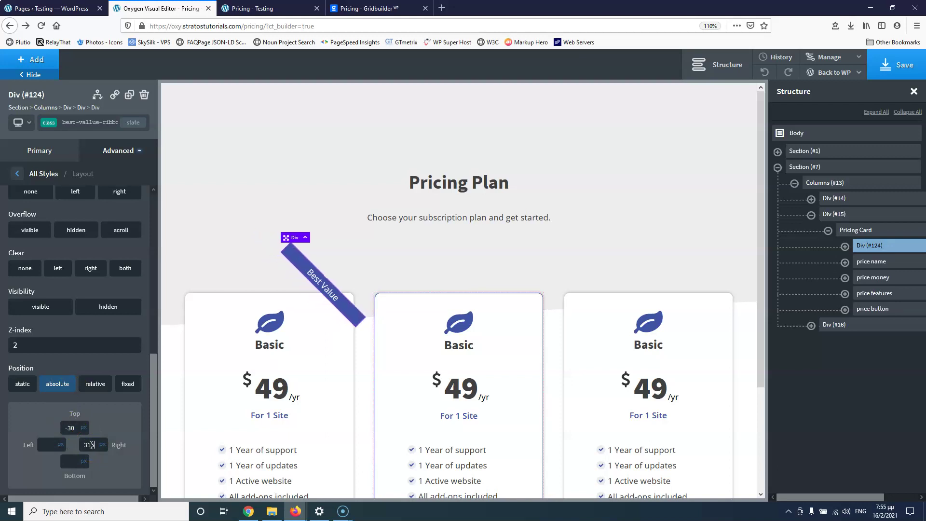
{"action": "key", "text": "Down"}
{"action": "key", "text": "Down"}
{"action": "key", "text": "Down"}
{"action": "key", "text": "Down"}
{"action": "key", "text": "Down"}
{"action": "key", "text": "Down"}
{"action": "key", "text": "Down"}
{"action": "key", "text": "Down"}
{"action": "key", "text": "Down"}
{"action": "key", "text": "Down"}
{"action": "key", "text": "Down"}
{"action": "key", "text": "Down"}
{"action": "key", "text": "Down"}
{"action": "key", "text": "Down"}
{"action": "key", "text": "Down"}
{"action": "key", "text": "Down"}
{"action": "key", "text": "Down"}
{"action": "key", "text": "Down"}
{"action": "key", "text": "Down"}
{"action": "key", "text": "Down"}
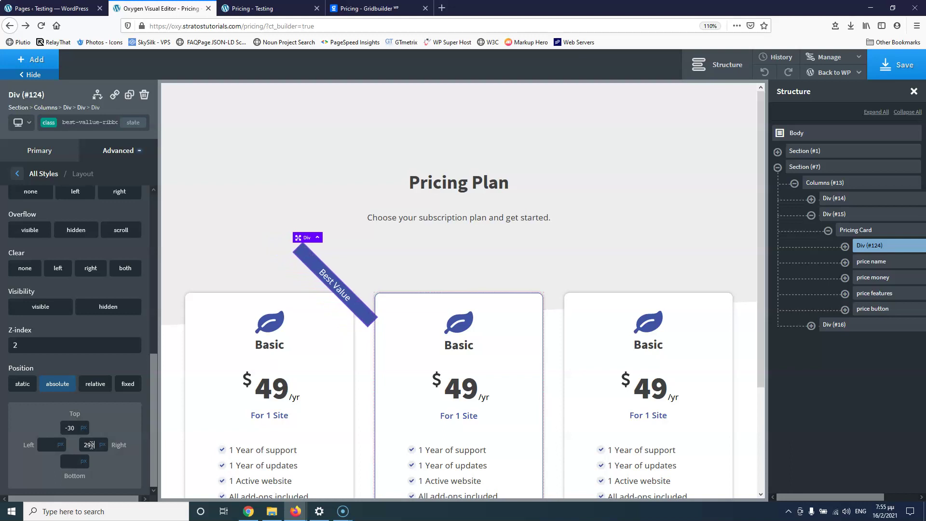
{"action": "key", "text": "Down"}
{"action": "key", "text": "Down"}
{"action": "key", "text": "Down"}
{"action": "key", "text": "Down"}
{"action": "key", "text": "Down"}
{"action": "key", "text": "Down"}
{"action": "key", "text": "Down"}
{"action": "key", "text": "Down"}
{"action": "key", "text": "Down"}
{"action": "key", "text": "Down"}
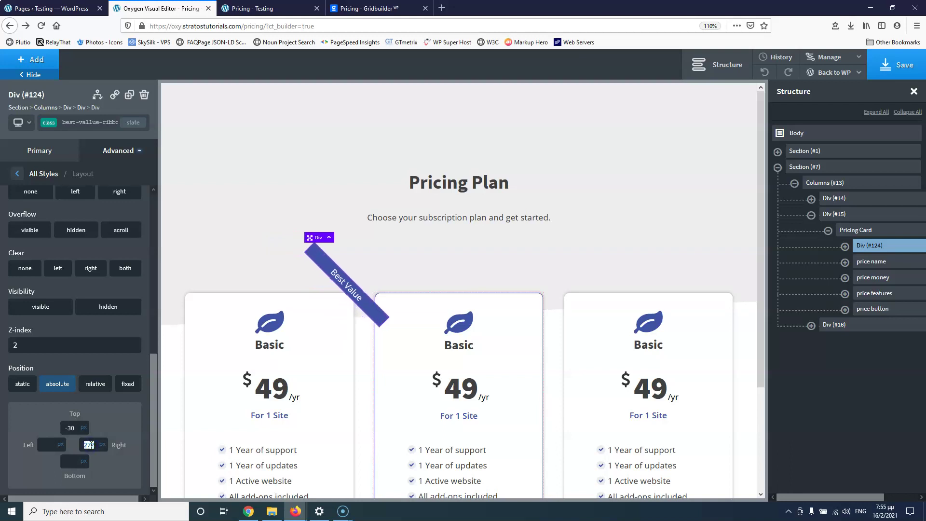
{"action": "type", "text": "100"}
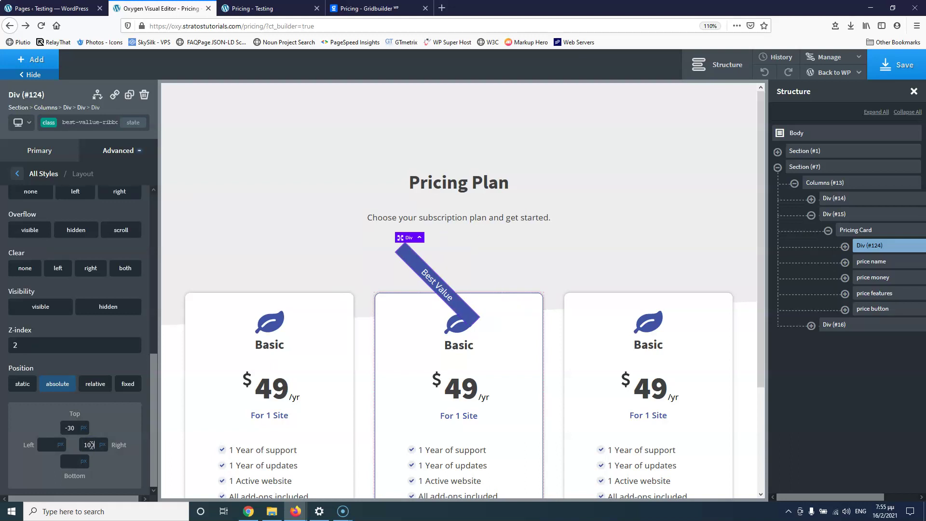
Lower the right offset of the Best Value ribbon Div to -30 px
{"action": "left_click_drag", "start_coordinate": [90, 444], "coordinate": [73, 443]}
{"action": "type", "text": "98"}
{"action": "key", "text": "Down"}
{"action": "key", "text": "Down"}
{"action": "key", "text": "Down"}
{"action": "key", "text": "Down"}
{"action": "key", "text": "Down"}
{"action": "key", "text": "Down"}
{"action": "key", "text": "Down"}
{"action": "key", "text": "Down"}
{"action": "key", "text": "Down"}
{"action": "key", "text": "Down"}
{"action": "key", "text": "Down"}
{"action": "key", "text": "Down"}
{"action": "key", "text": "Down"}
{"action": "key", "text": "Down"}
{"action": "key", "text": "Down"}
{"action": "key", "text": "Down"}
{"action": "key", "text": "Down"}
{"action": "key", "text": "Down"}
{"action": "key", "text": "Down"}
{"action": "key", "text": "Down"}
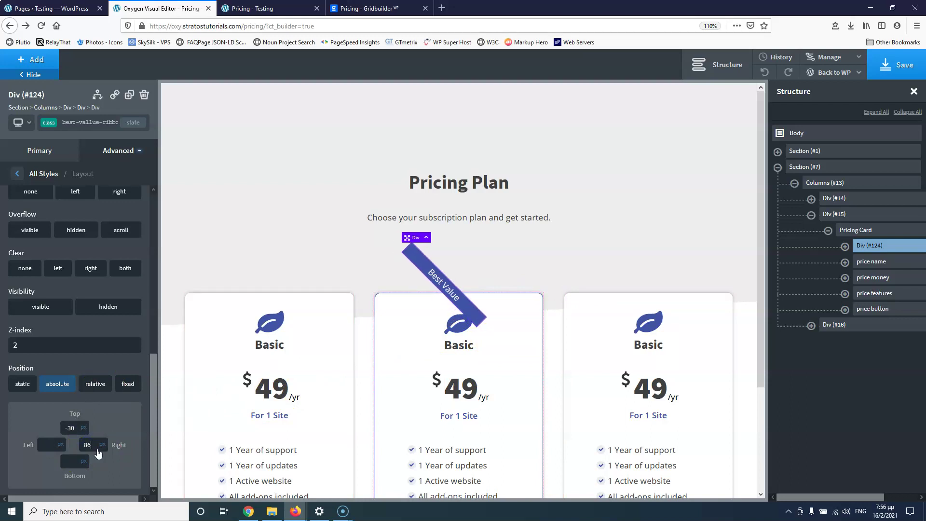
{"action": "key", "text": "Down"}
{"action": "key", "text": "Down"}
{"action": "key", "text": "Down"}
{"action": "key", "text": "Down"}
{"action": "key", "text": "Down"}
{"action": "key", "text": "Down"}
{"action": "key", "text": "Down"}
{"action": "key", "text": "Down"}
{"action": "key", "text": "Down"}
{"action": "key", "text": "Down"}
{"action": "key", "text": "Down"}
{"action": "key", "text": "Down"}
{"action": "key", "text": "Down"}
{"action": "key", "text": "Down"}
{"action": "key", "text": "Down"}
{"action": "key", "text": "Down"}
{"action": "key", "text": "Down"}
{"action": "key", "text": "Down"}
{"action": "key", "text": "Down"}
{"action": "key", "text": "Down"}
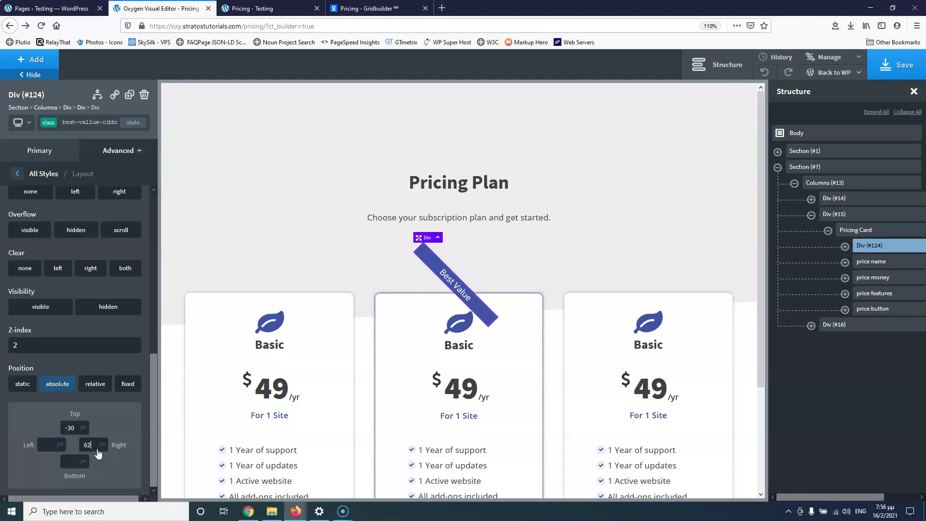
{"action": "key", "text": "Down"}
{"action": "key", "text": "Down"}
{"action": "key", "text": "Down"}
{"action": "key", "text": "Down"}
{"action": "key", "text": "Down"}
{"action": "key", "text": "Down"}
{"action": "key", "text": "Down"}
{"action": "key", "text": "Down"}
{"action": "key", "text": "Down"}
{"action": "key", "text": "Down"}
{"action": "key", "text": "Down"}
{"action": "key", "text": "Down"}
{"action": "key", "text": "Down"}
{"action": "key", "text": "Down"}
{"action": "key", "text": "Down"}
{"action": "key", "text": "Down"}
{"action": "key", "text": "Down"}
{"action": "key", "text": "Down"}
{"action": "key", "text": "Down"}
{"action": "key", "text": "Down"}
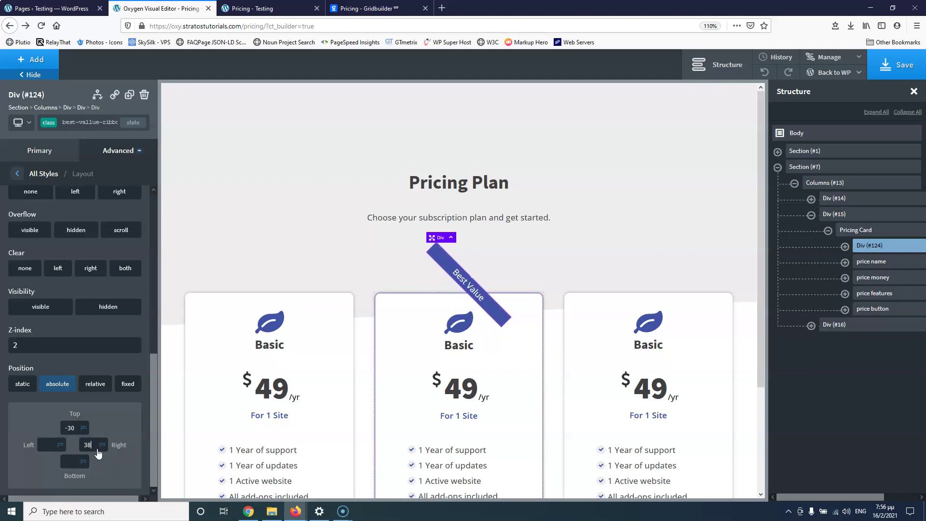
{"action": "key", "text": "Down"}
{"action": "key", "text": "Down"}
{"action": "key", "text": "Down"}
{"action": "key", "text": "Down"}
{"action": "key", "text": "Down"}
{"action": "key", "text": "Down"}
{"action": "key", "text": "Down"}
{"action": "key", "text": "Down"}
{"action": "key", "text": "Down"}
{"action": "key", "text": "Down"}
{"action": "key", "text": "Down"}
{"action": "key", "text": "Down"}
{"action": "key", "text": "Down"}
{"action": "key", "text": "Down"}
{"action": "key", "text": "Down"}
{"action": "key", "text": "Down"}
{"action": "key", "text": "Down"}
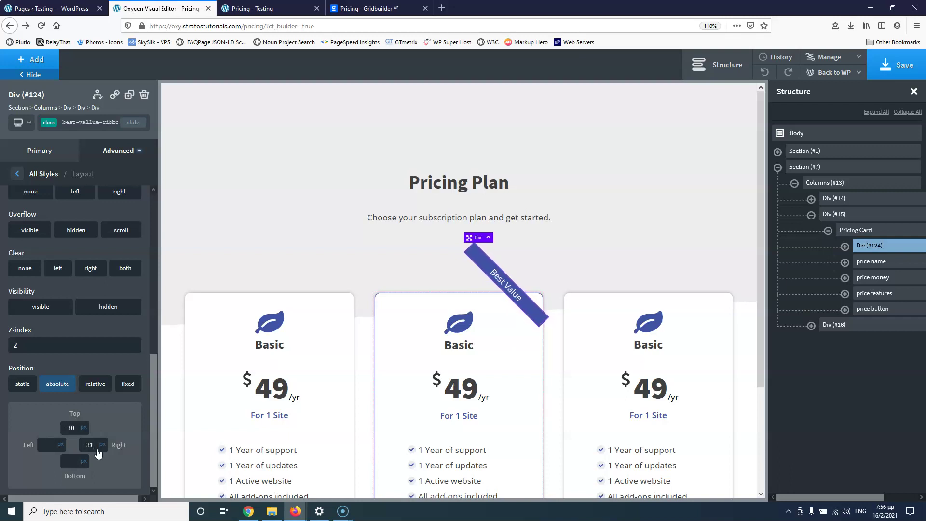
Set the top offset of the Best Value ribbon Div to 30 px
{"action": "double_click", "coordinate": [74, 426]}
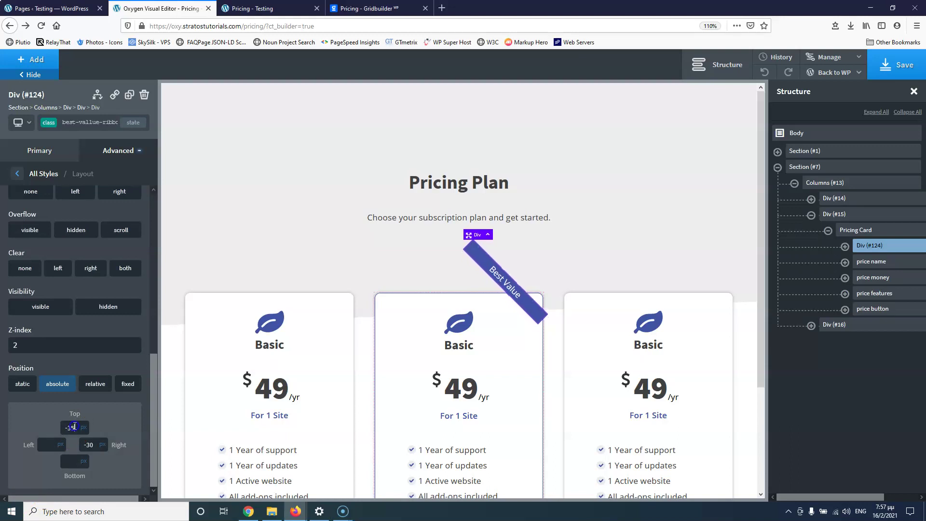
{"action": "key", "text": "BackSpace"}
{"action": "type", "text": "2"}
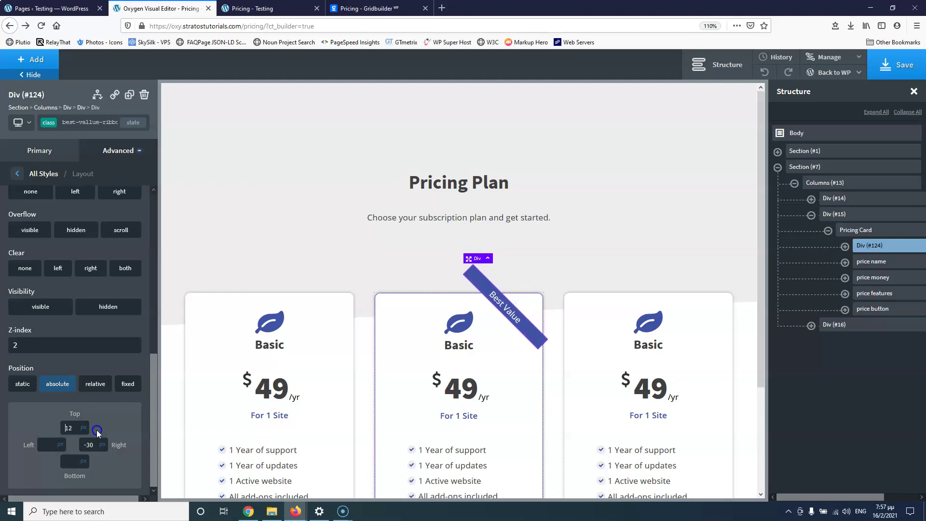
{"action": "key", "text": "Up"}
{"action": "key", "text": "Up"}
{"action": "key", "text": "Up"}
{"action": "key", "text": "Up"}
{"action": "key", "text": "Up"}
{"action": "key", "text": "Up"}
{"action": "key", "text": "Up"}
{"action": "key", "text": "Up"}
{"action": "key", "text": "Up"}
{"action": "key", "text": "Up"}
{"action": "key", "text": "Up"}
{"action": "key", "text": "Up"}
{"action": "key", "text": "Up"}
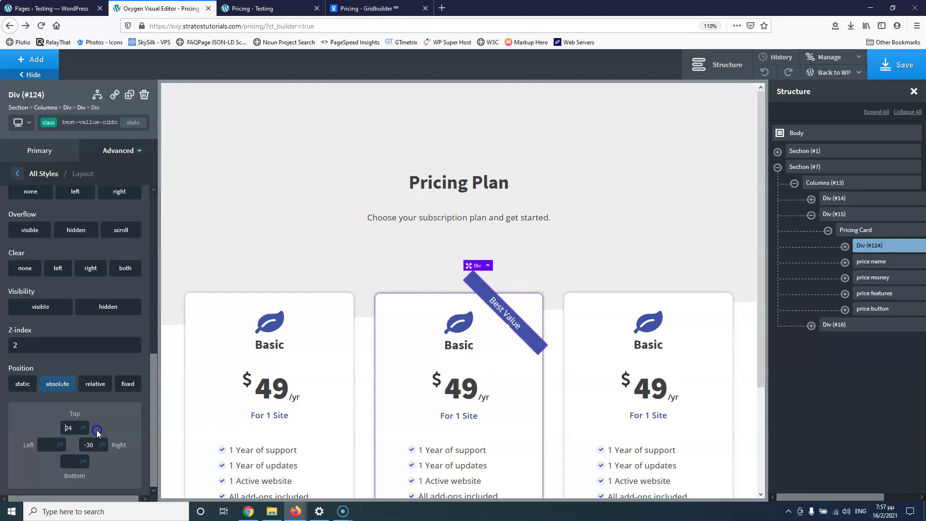
{"action": "key", "text": "Up"}
{"action": "key", "text": "Up"}
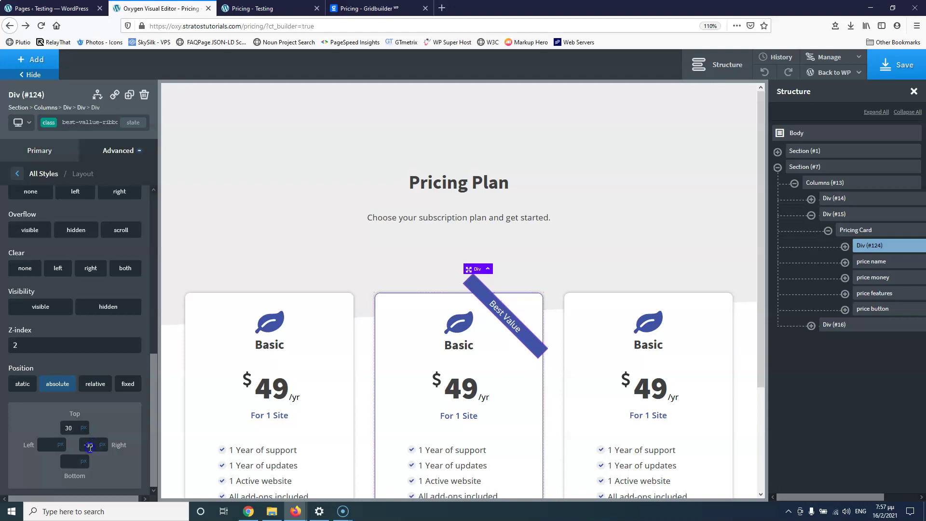
Move the ribbon further past the card's edge by setting its right offset to -50 px
{"action": "left_click", "coordinate": [89, 446]}
{"action": "key", "text": "Down"}
{"action": "key", "text": "Down"}
{"action": "key", "text": "Down"}
{"action": "key", "text": "Down"}
{"action": "key", "text": "Down"}
{"action": "key", "text": "Down"}
{"action": "key", "text": "Down"}
{"action": "key", "text": "Down"}
{"action": "key", "text": "Down"}
{"action": "key", "text": "Down"}
{"action": "key", "text": "Down"}
{"action": "key", "text": "Down"}
{"action": "key", "text": "Down"}
{"action": "key", "text": "Down"}
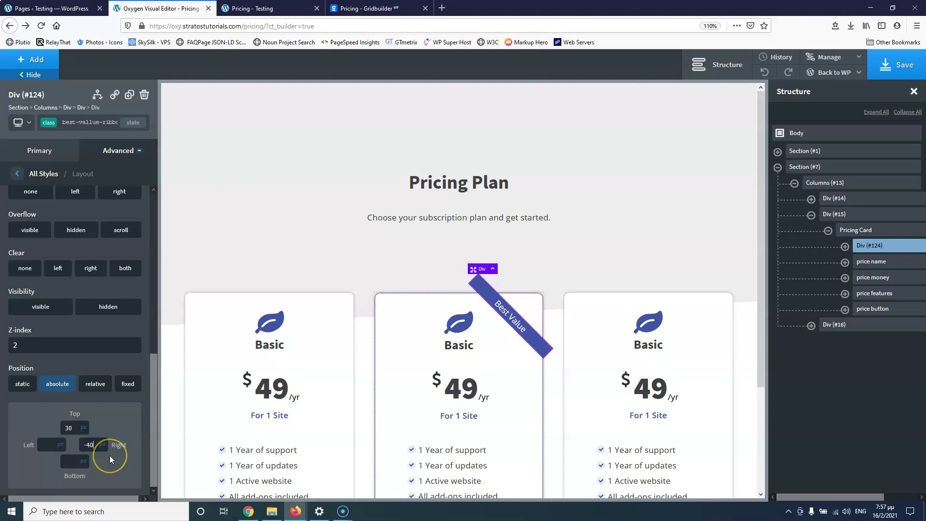
{"action": "key", "text": "Down"}
{"action": "key", "text": "Down"}
{"action": "key", "text": "Down"}
{"action": "key", "text": "Down"}
{"action": "key", "text": "Down"}
{"action": "key", "text": "Down"}
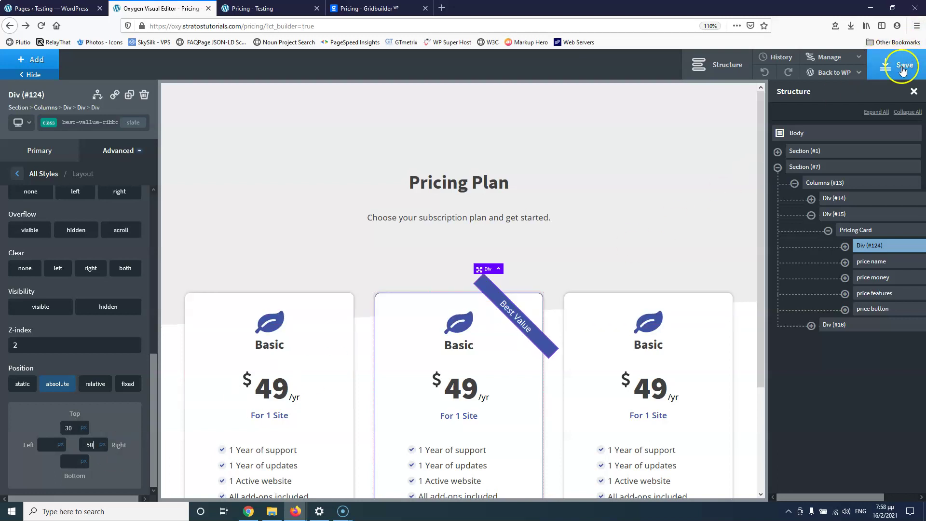
Save the page and compare the ribbon on the live Pricing page with Gridbuilder's ribbon
{"action": "left_click", "coordinate": [893, 64]}
{"action": "left_click", "coordinate": [247, 8]}
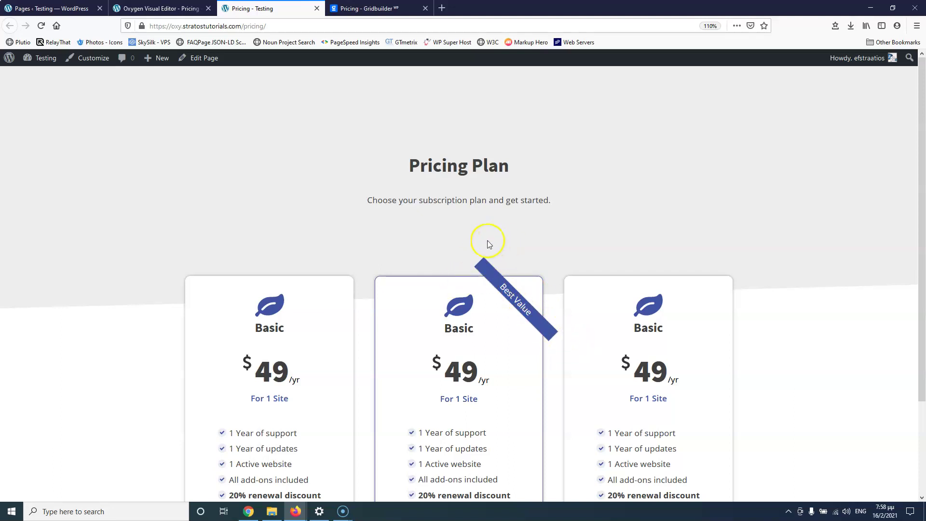
{"action": "left_click", "coordinate": [369, 8]}
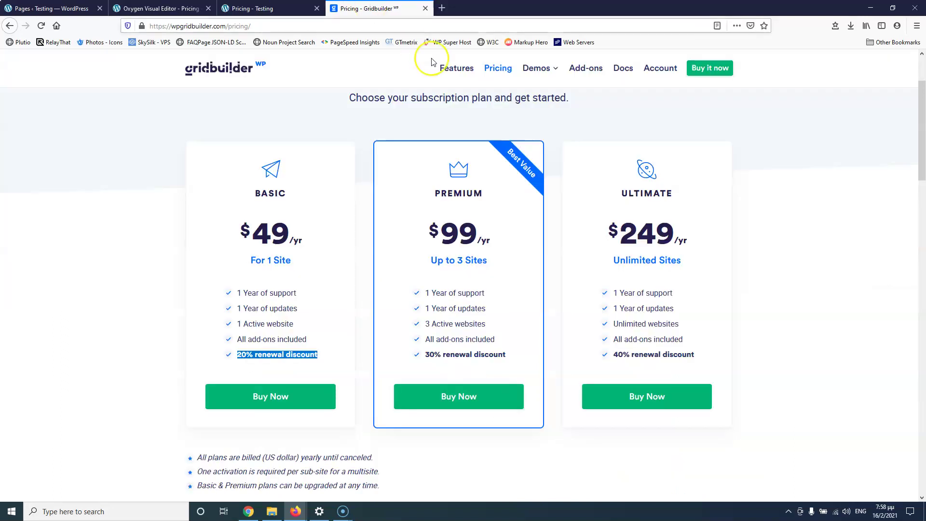
Inspect the CSS rules of the Best Value ribbon and its wrapper on Gridbuilder's pricing page
{"action": "right_click", "coordinate": [101, 174]}
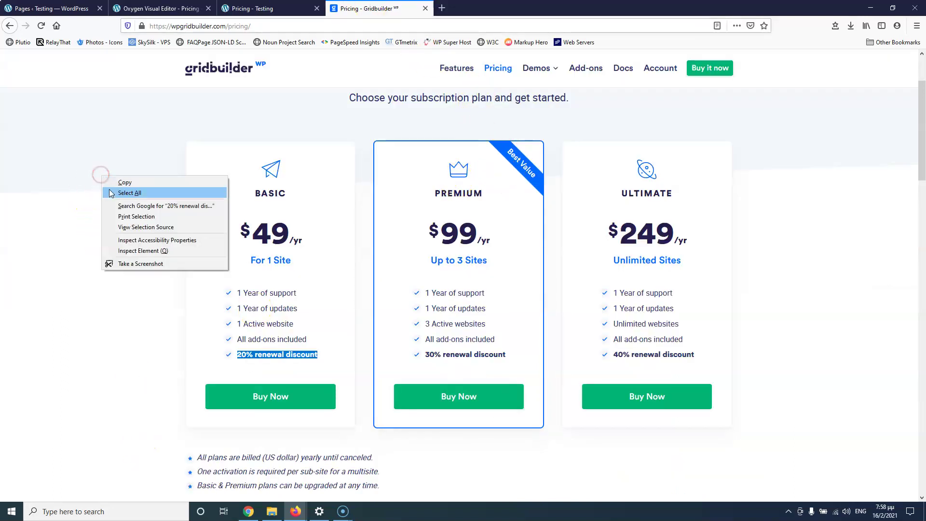
{"action": "left_click", "coordinate": [160, 251]}
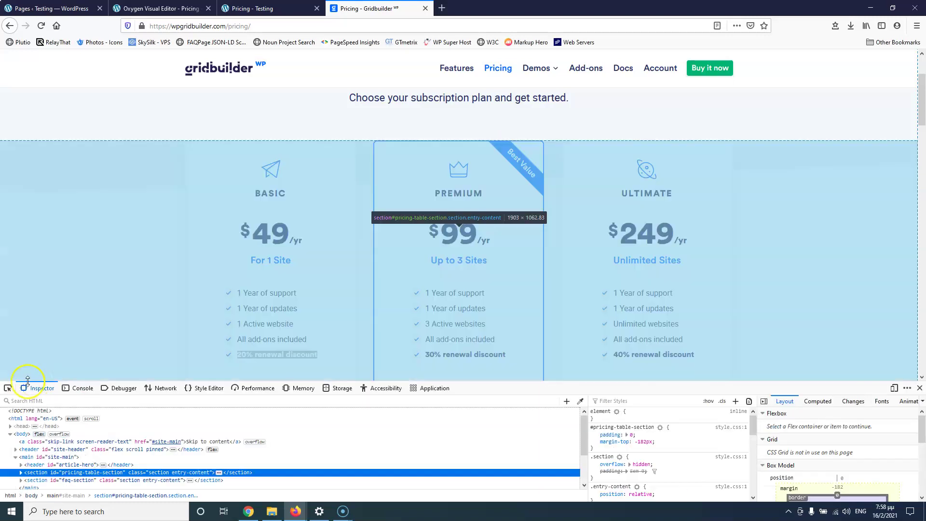
{"action": "left_click", "coordinate": [8, 387]}
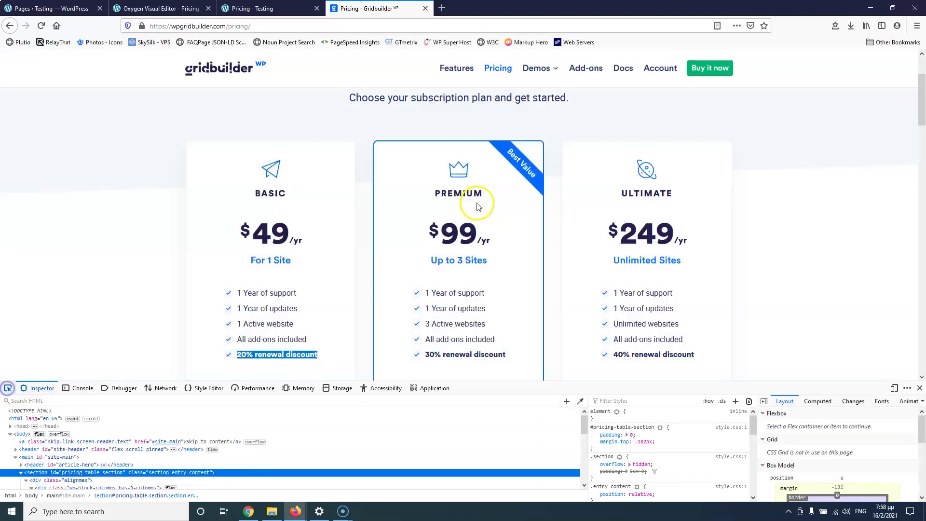
{"action": "left_click", "coordinate": [518, 161]}
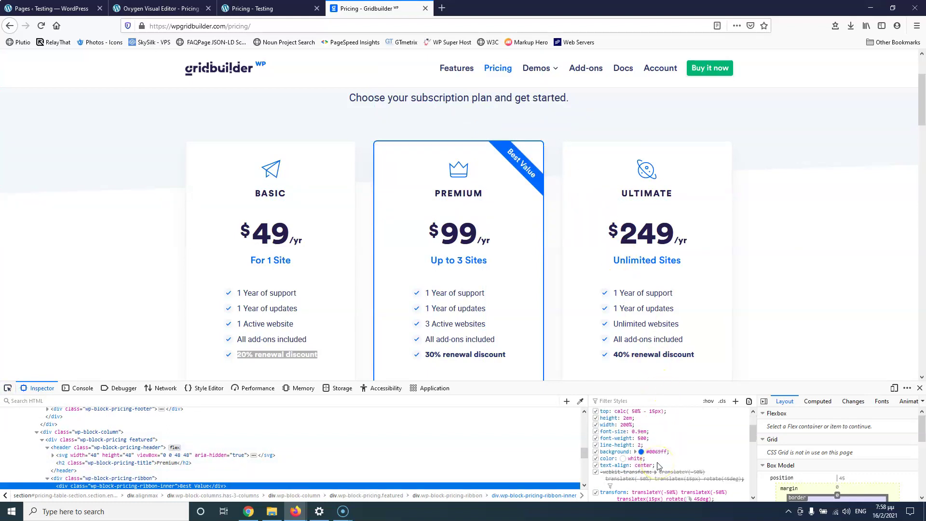
{"action": "scroll", "coordinate": [659, 465], "scroll_direction": "down", "scroll_amount": 10}
{"action": "scroll", "coordinate": [658, 465], "scroll_direction": "down", "scroll_amount": 5}
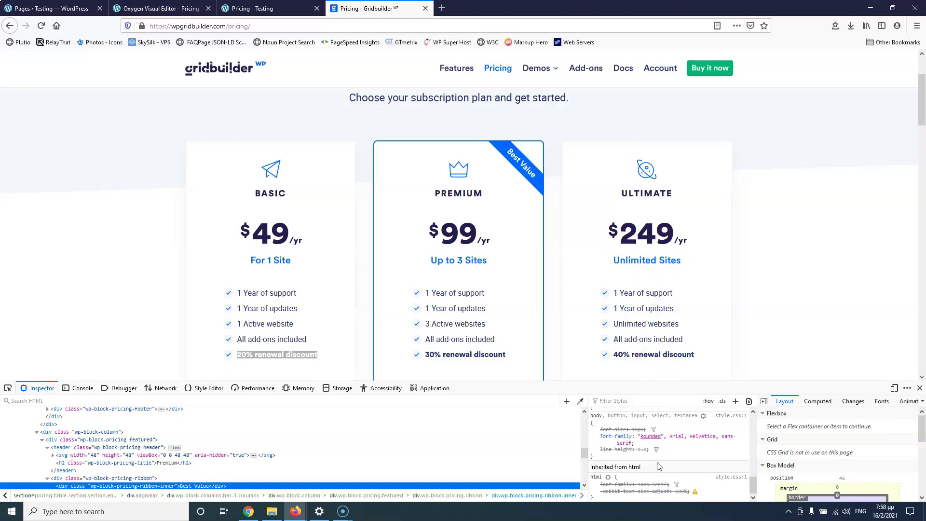
{"action": "scroll", "coordinate": [658, 466], "scroll_direction": "up", "scroll_amount": 15}
{"action": "left_click", "coordinate": [524, 167]}
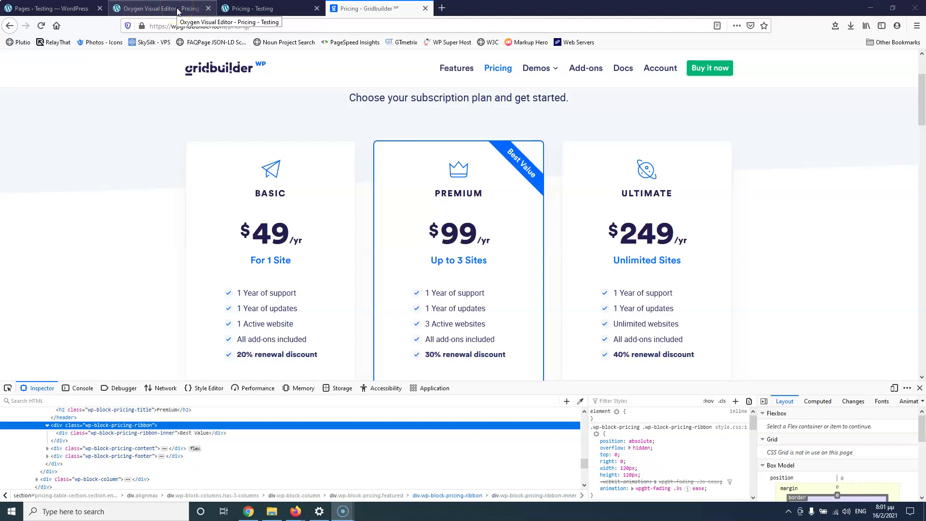
Toggle the overflow: hidden rule of Gridbuilder's ribbon wrapper off and on to examine how it clips the ribbon
{"action": "left_click", "coordinate": [162, 8]}
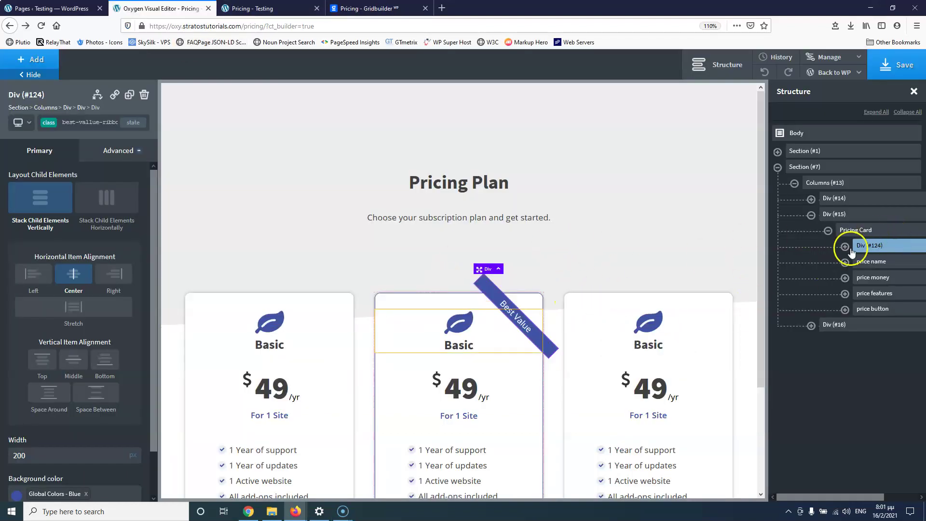
{"action": "left_click", "coordinate": [374, 8]}
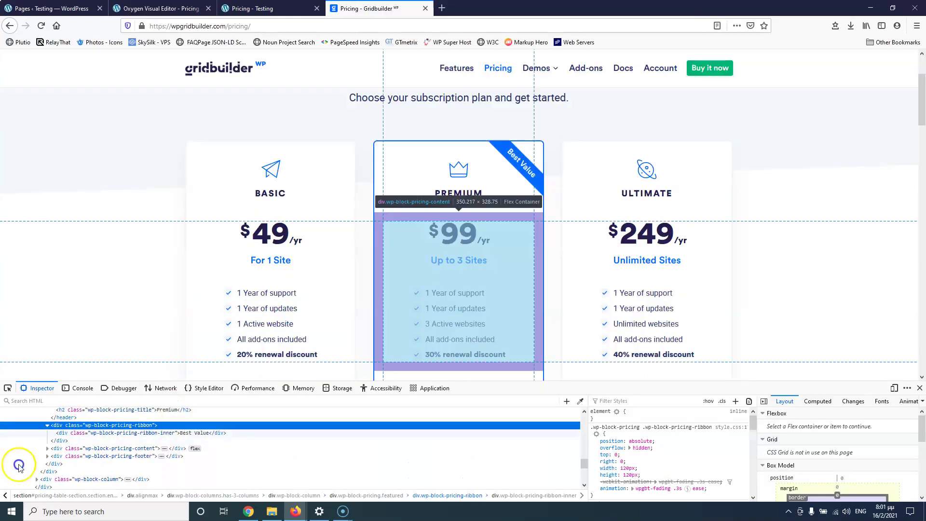
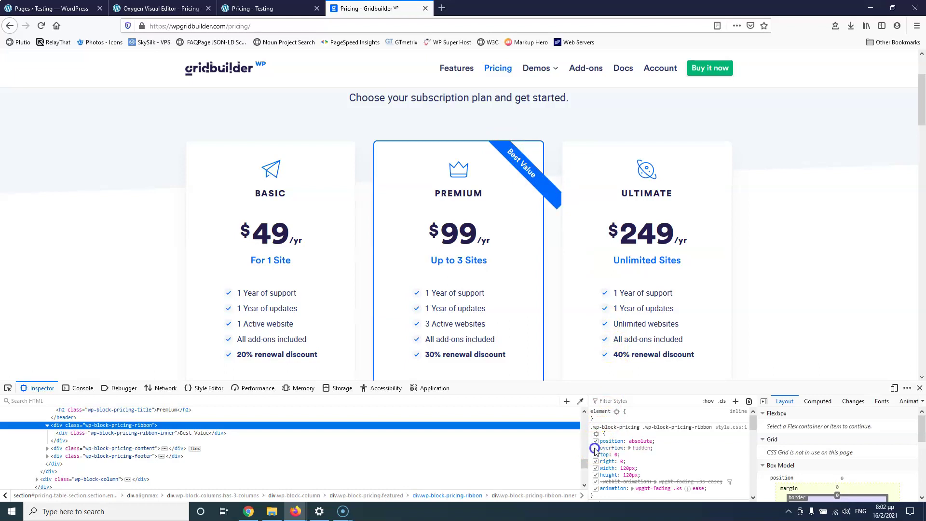
{"action": "left_click", "coordinate": [595, 448]}
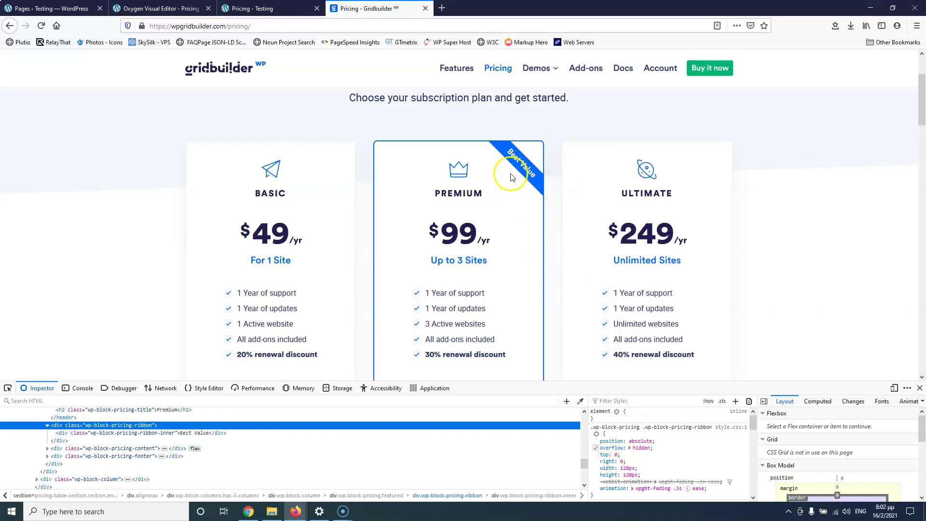
{"action": "scroll", "coordinate": [496, 216], "scroll_direction": "down", "scroll_amount": 5}
{"action": "scroll", "coordinate": [498, 223], "scroll_direction": "up", "scroll_amount": 3}
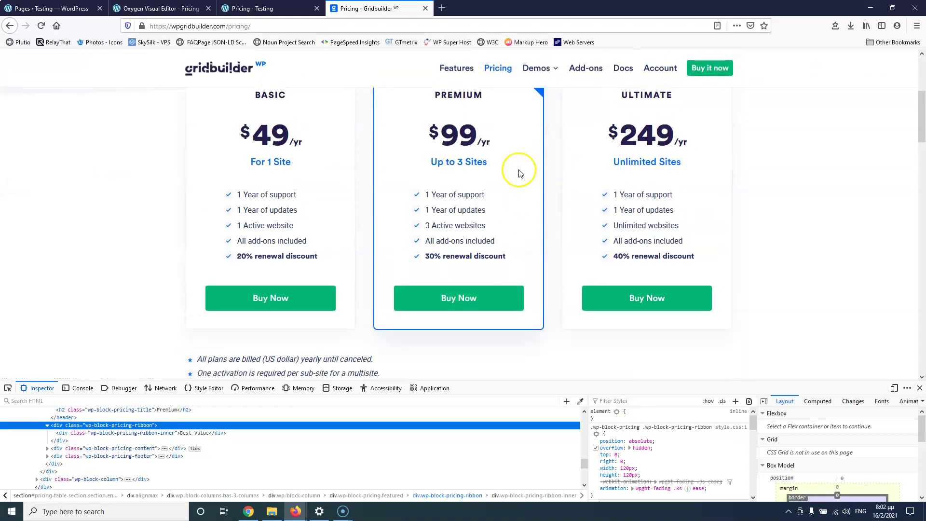
{"action": "scroll", "coordinate": [506, 169], "scroll_direction": "up", "scroll_amount": 2}
Back in the Oxygen editor, set the middle column's Pricing Card layout overflow to hidden
{"action": "left_click", "coordinate": [159, 8]}
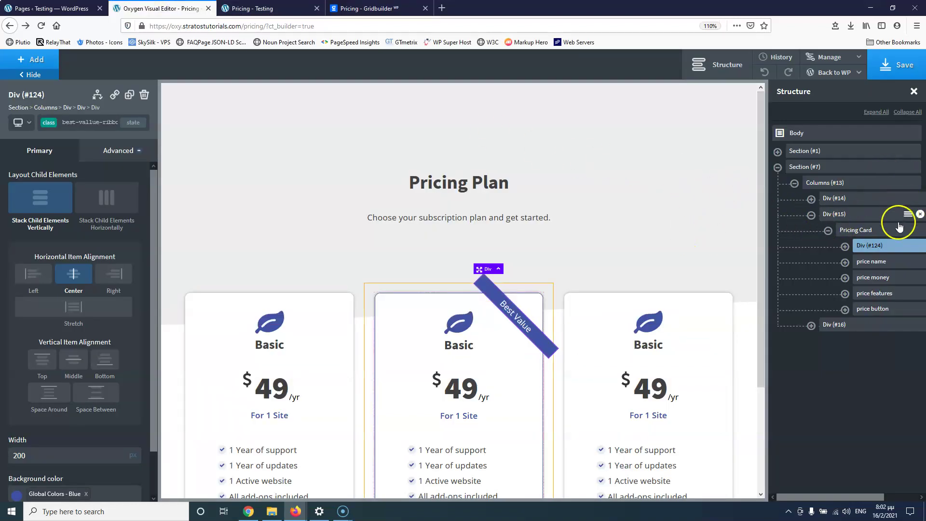
{"action": "left_click", "coordinate": [866, 231]}
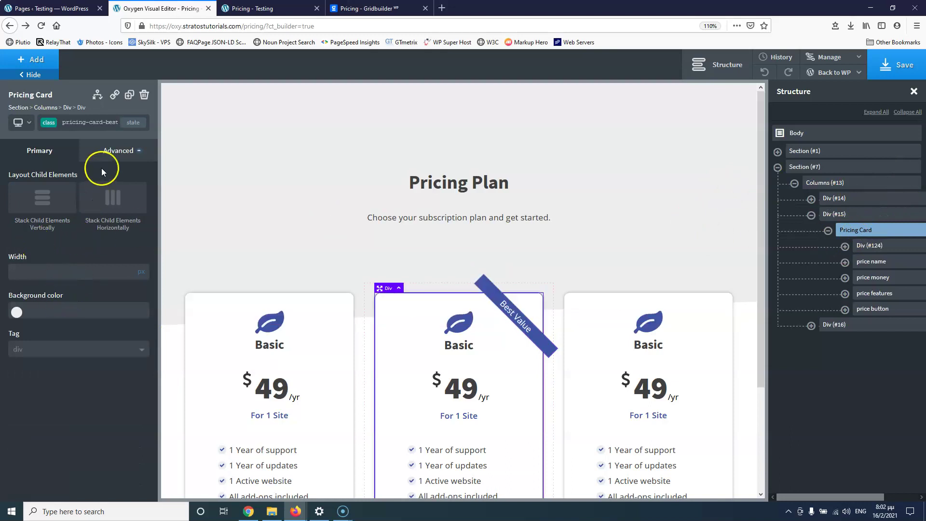
{"action": "left_click", "coordinate": [118, 154]}
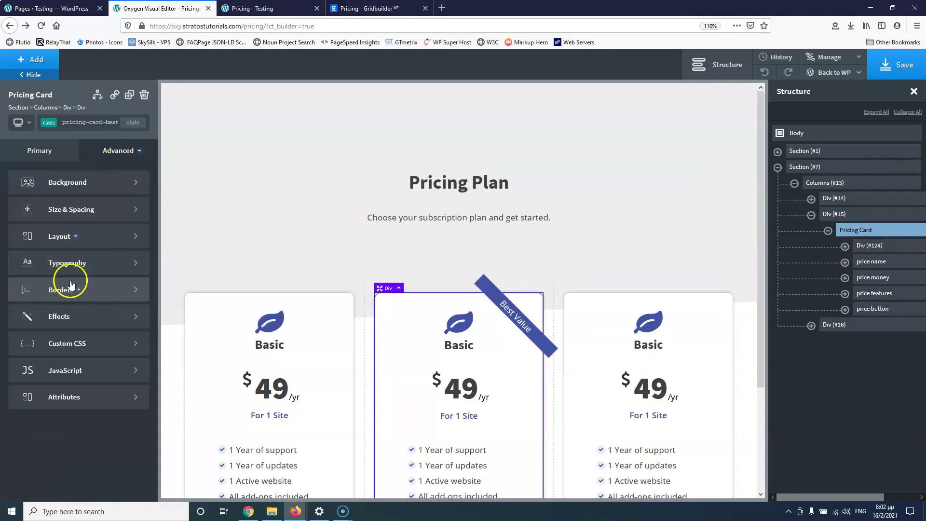
{"action": "left_click", "coordinate": [76, 236]}
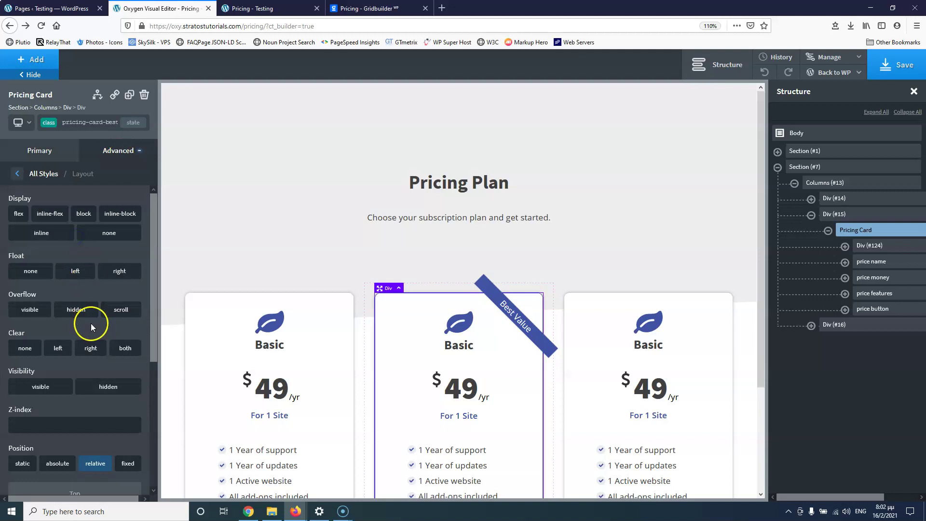
{"action": "scroll", "coordinate": [90, 324], "scroll_direction": "down", "scroll_amount": 3}
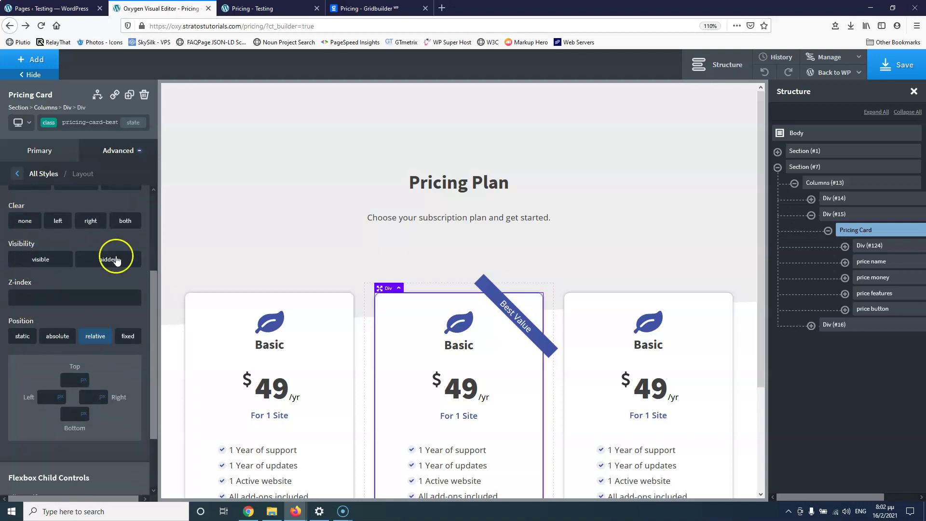
{"action": "scroll", "coordinate": [116, 260], "scroll_direction": "up", "scroll_amount": 2}
{"action": "left_click", "coordinate": [75, 246]}
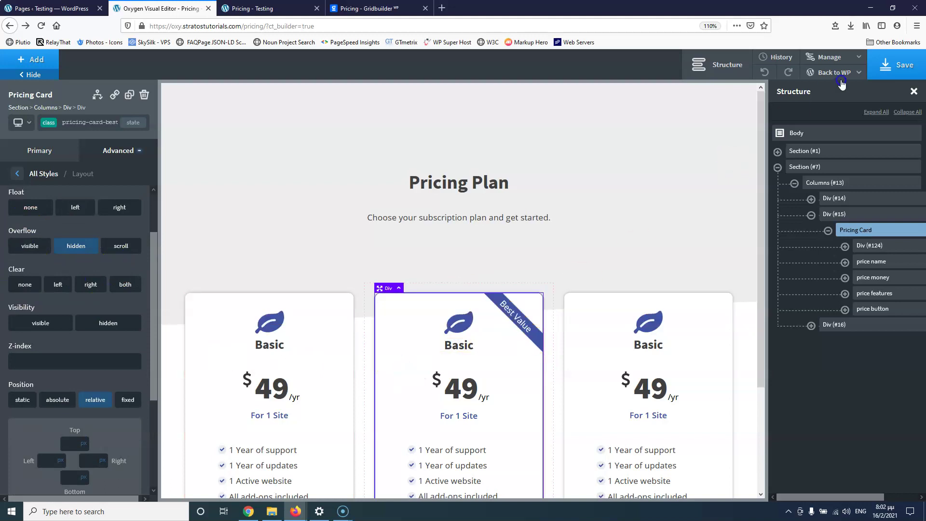
Save the overflow change and reload the live Pricing page to check the clipped ribbon
{"action": "left_click", "coordinate": [914, 59]}
{"action": "left_click", "coordinate": [269, 8]}
{"action": "left_click", "coordinate": [41, 26]}
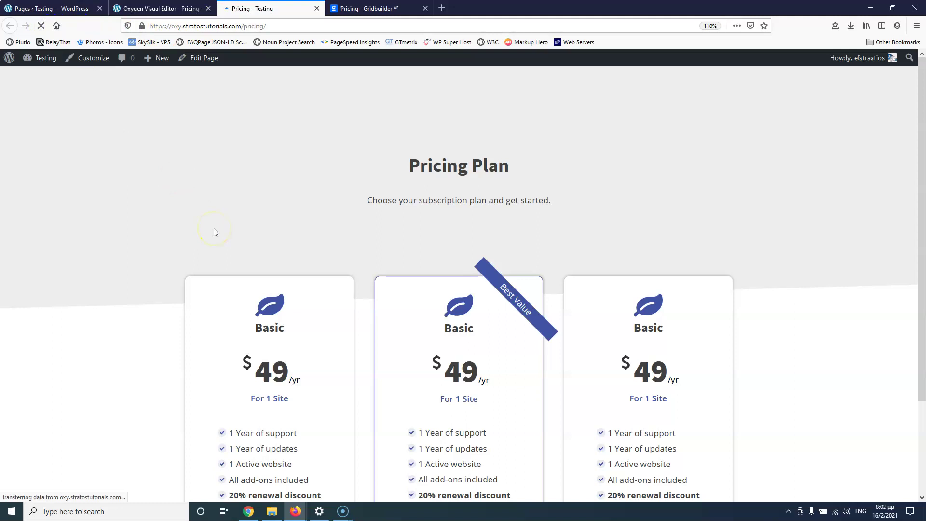
{"action": "left_click", "coordinate": [364, 8]}
{"action": "left_click", "coordinate": [269, 8]}
{"action": "scroll", "coordinate": [399, 295], "scroll_direction": "down", "scroll_amount": 3}
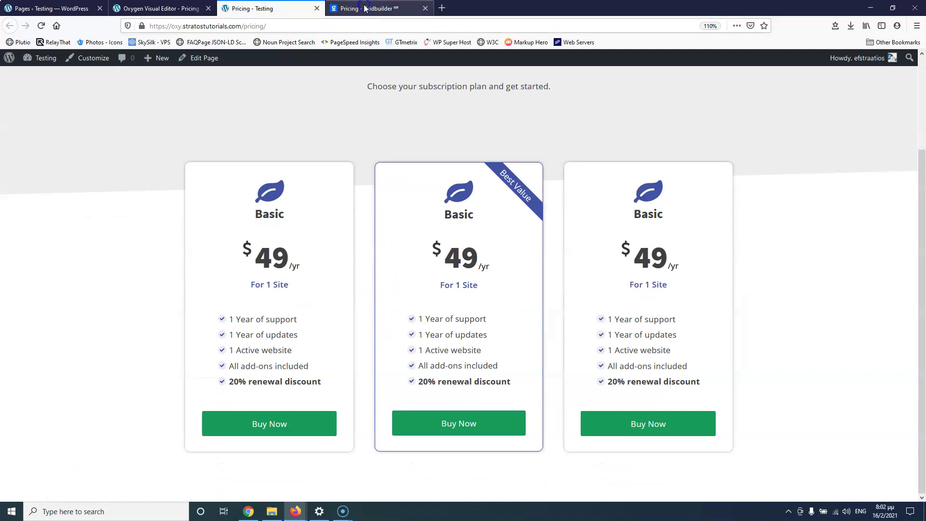
Examine the plan notes and the money back guarantee box below the cards on Gridbuilder's pricing page
{"action": "left_click", "coordinate": [365, 8]}
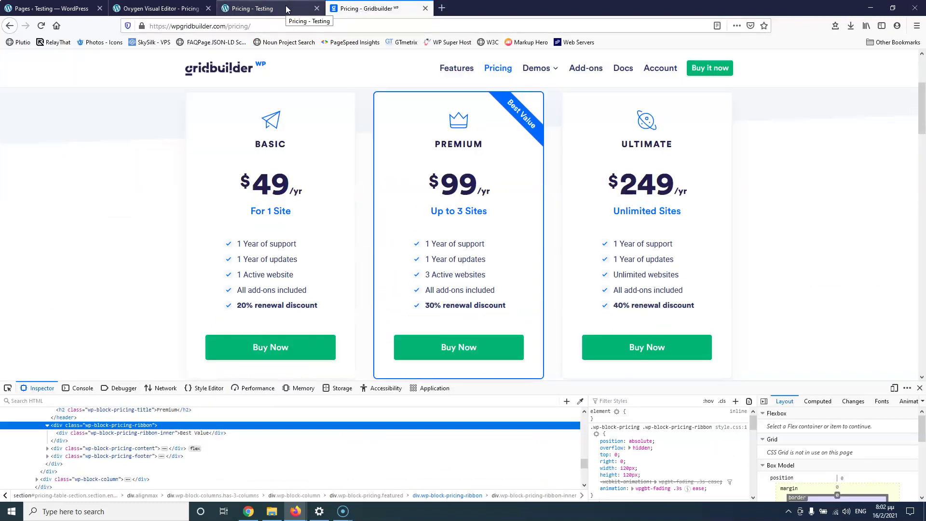
{"action": "scroll", "coordinate": [174, 257], "scroll_direction": "down", "scroll_amount": 1}
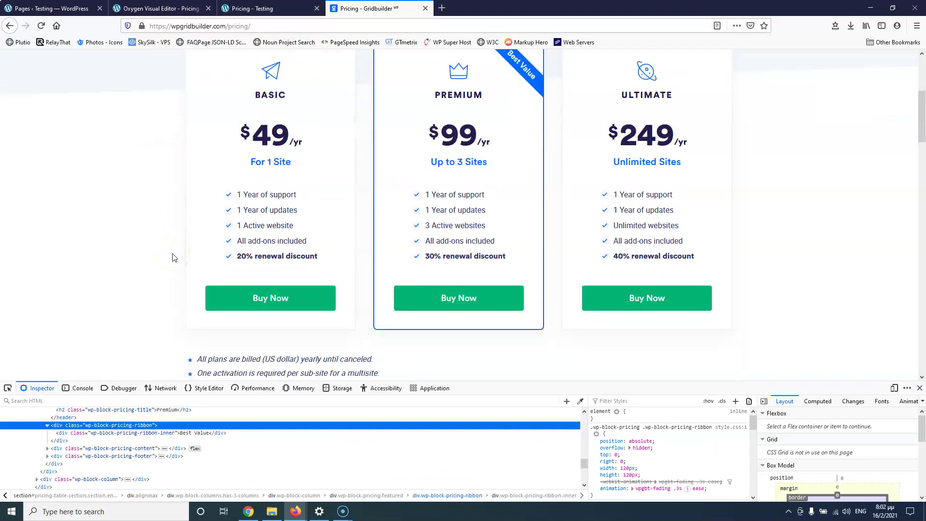
{"action": "scroll", "coordinate": [354, 265], "scroll_direction": "down", "scroll_amount": 2}
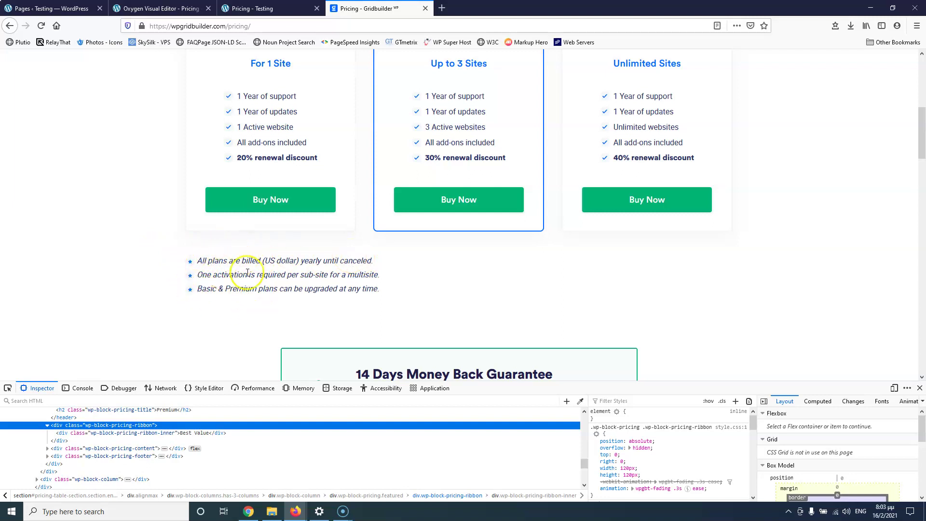
{"action": "scroll", "coordinate": [248, 261], "scroll_direction": "down", "scroll_amount": 3}
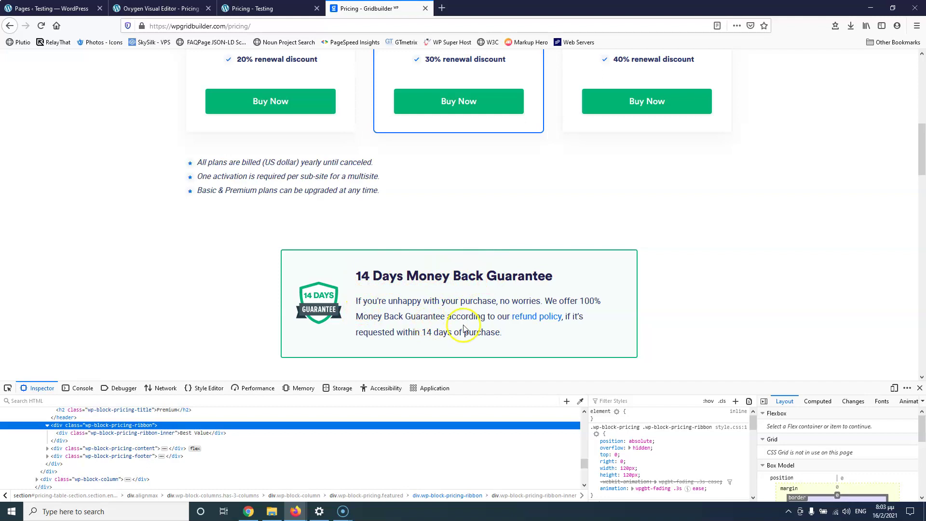
Examine the two-column Frequently Asked Questions section below the guarantee box on Gridbuilder's pricing page, through to its closing Get Gridbuilder call to action
{"action": "scroll", "coordinate": [448, 308], "scroll_direction": "down", "scroll_amount": 2}
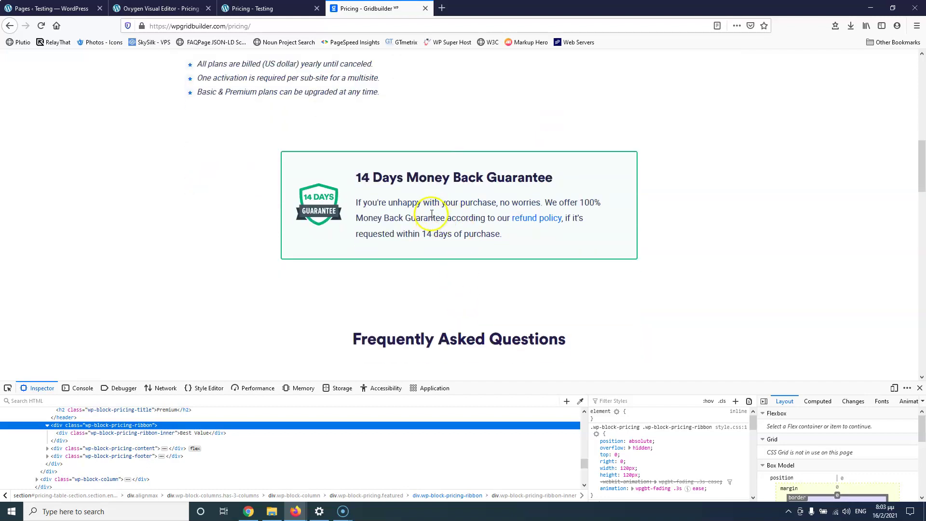
{"action": "scroll", "coordinate": [430, 214], "scroll_direction": "down", "scroll_amount": 3}
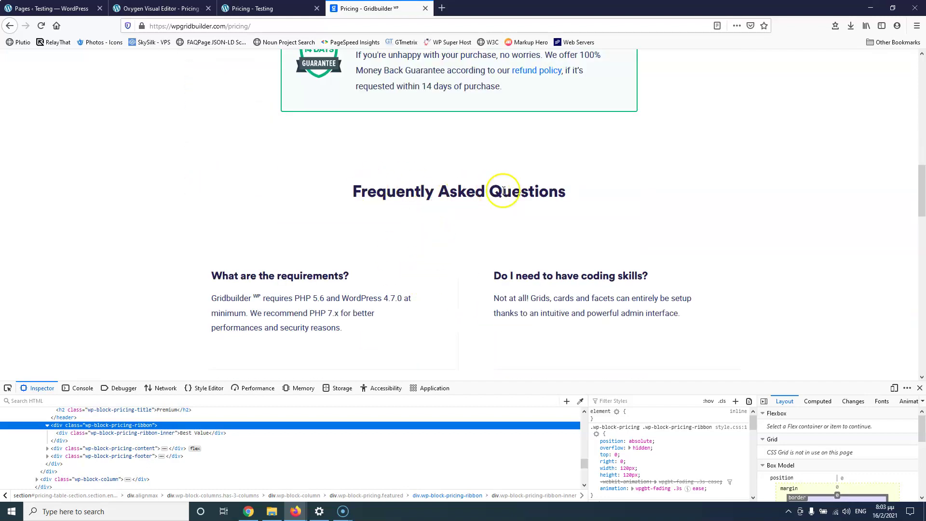
{"action": "scroll", "coordinate": [479, 203], "scroll_direction": "down", "scroll_amount": 2}
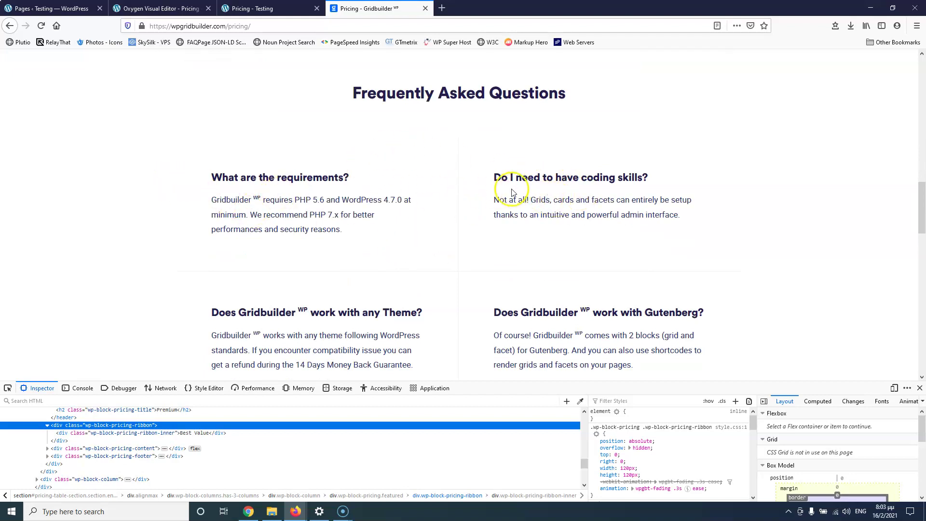
{"action": "scroll", "coordinate": [474, 210], "scroll_direction": "down", "scroll_amount": 9}
{"action": "scroll", "coordinate": [475, 212], "scroll_direction": "up", "scroll_amount": 12}
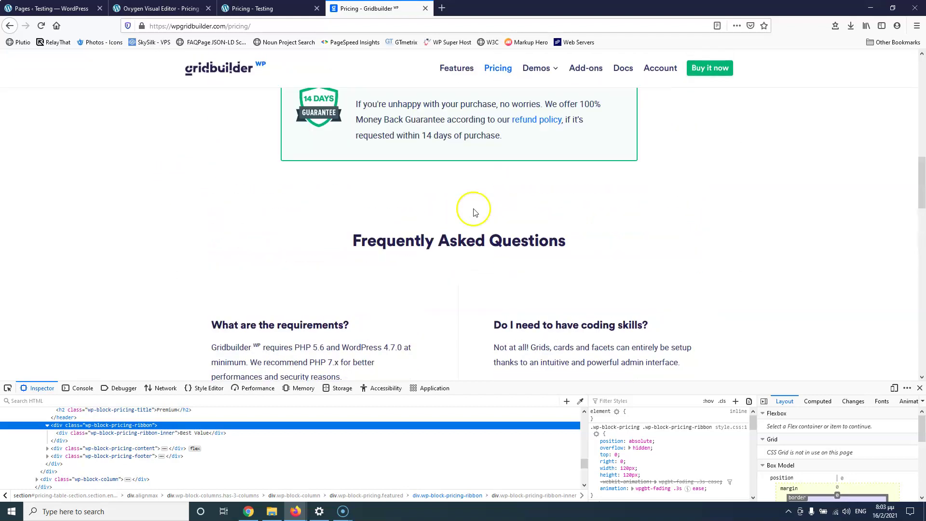
{"action": "scroll", "coordinate": [530, 248], "scroll_direction": "down", "scroll_amount": 3}
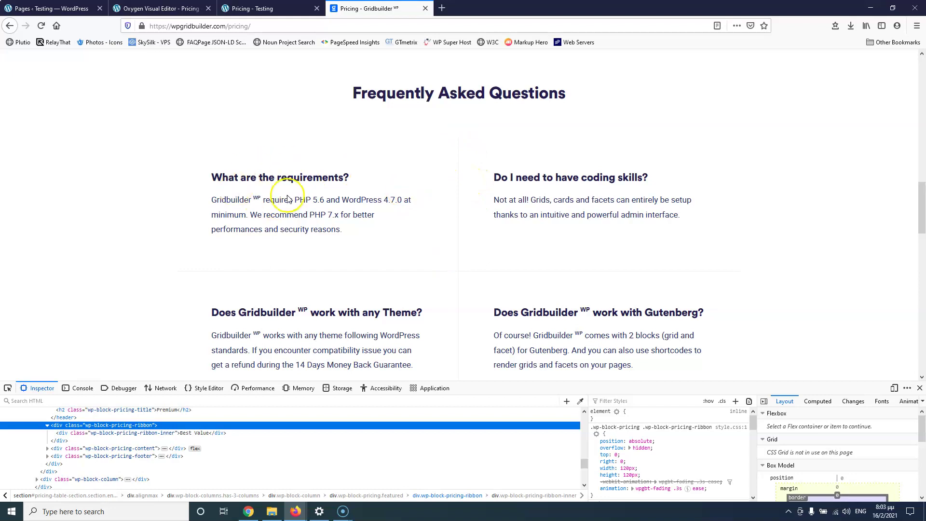
{"action": "scroll", "coordinate": [339, 248], "scroll_direction": "down", "scroll_amount": 8}
{"action": "scroll", "coordinate": [340, 251], "scroll_direction": "down", "scroll_amount": 5}
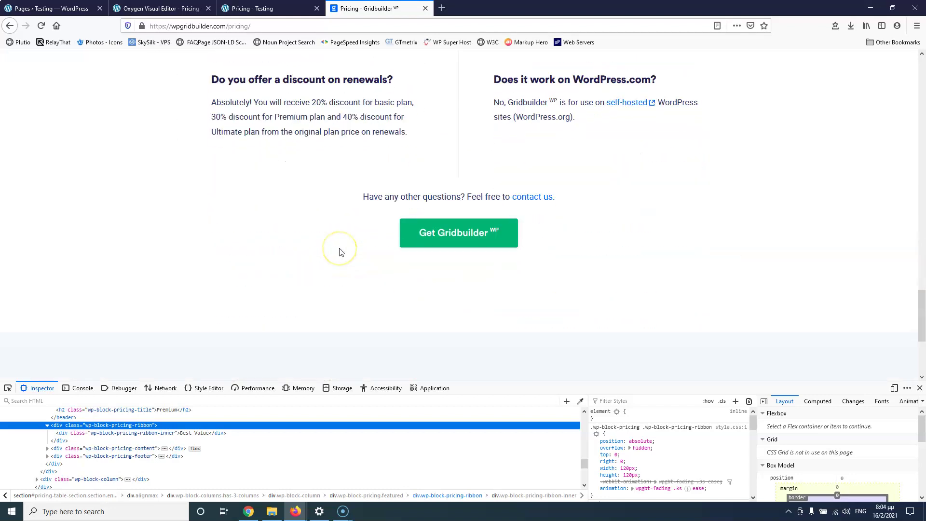
Return to Gridbuilder's Basic, Premium and Ultimate pricing cards and review their layout and the Best Value ribbon
{"action": "scroll", "coordinate": [339, 251], "scroll_direction": "up", "scroll_amount": 20}
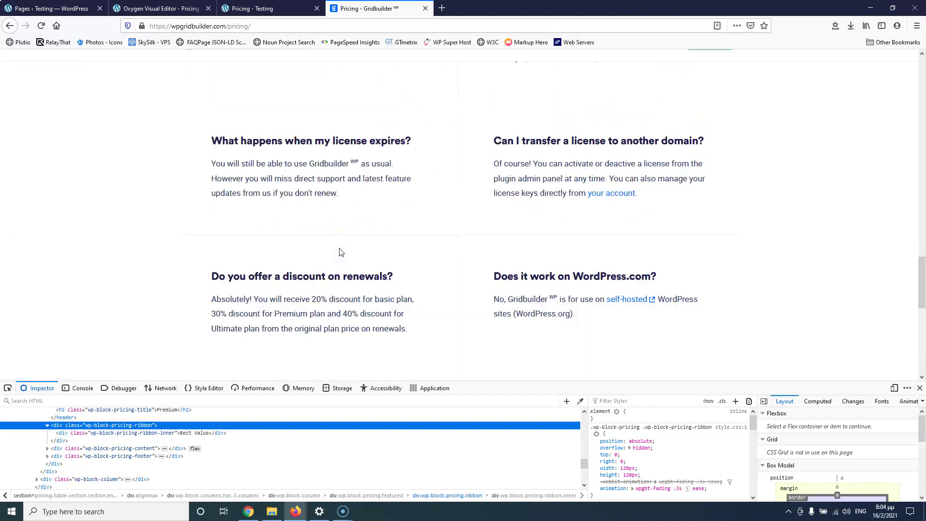
{"action": "scroll", "coordinate": [340, 252], "scroll_direction": "down", "scroll_amount": 4}
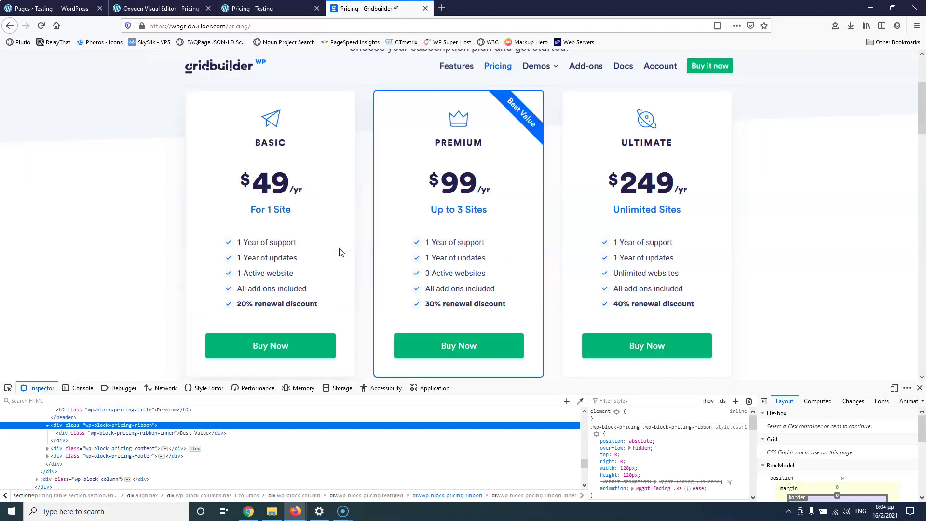
{"action": "scroll", "coordinate": [637, 174], "scroll_direction": "up", "scroll_amount": 2}
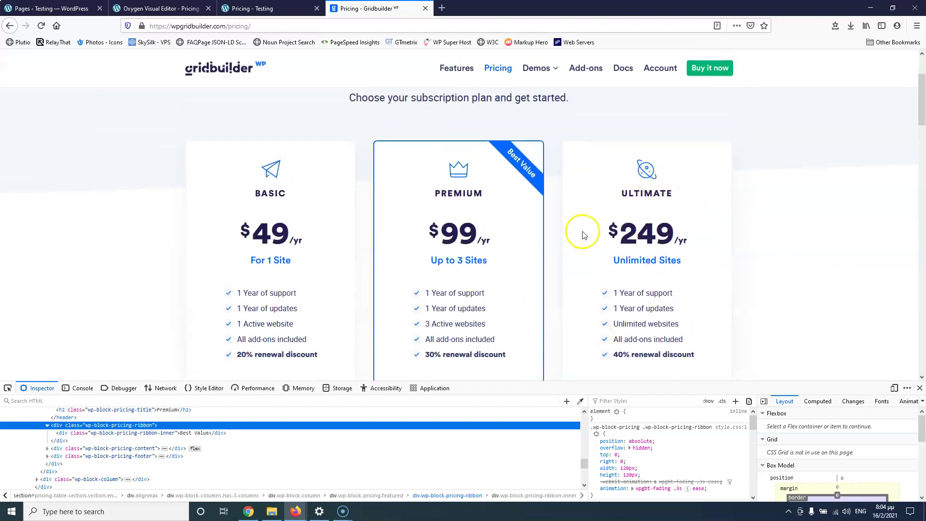
{"action": "scroll", "coordinate": [583, 234], "scroll_direction": "down", "scroll_amount": 1}
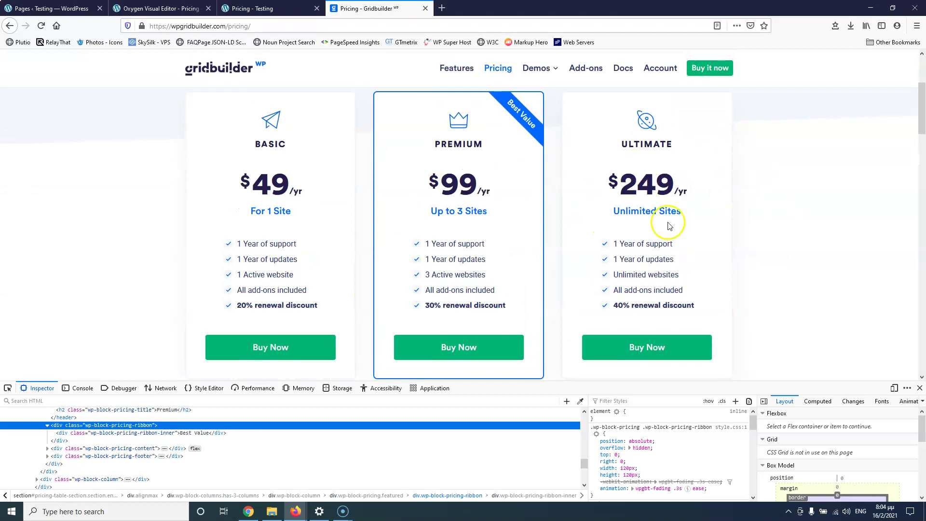